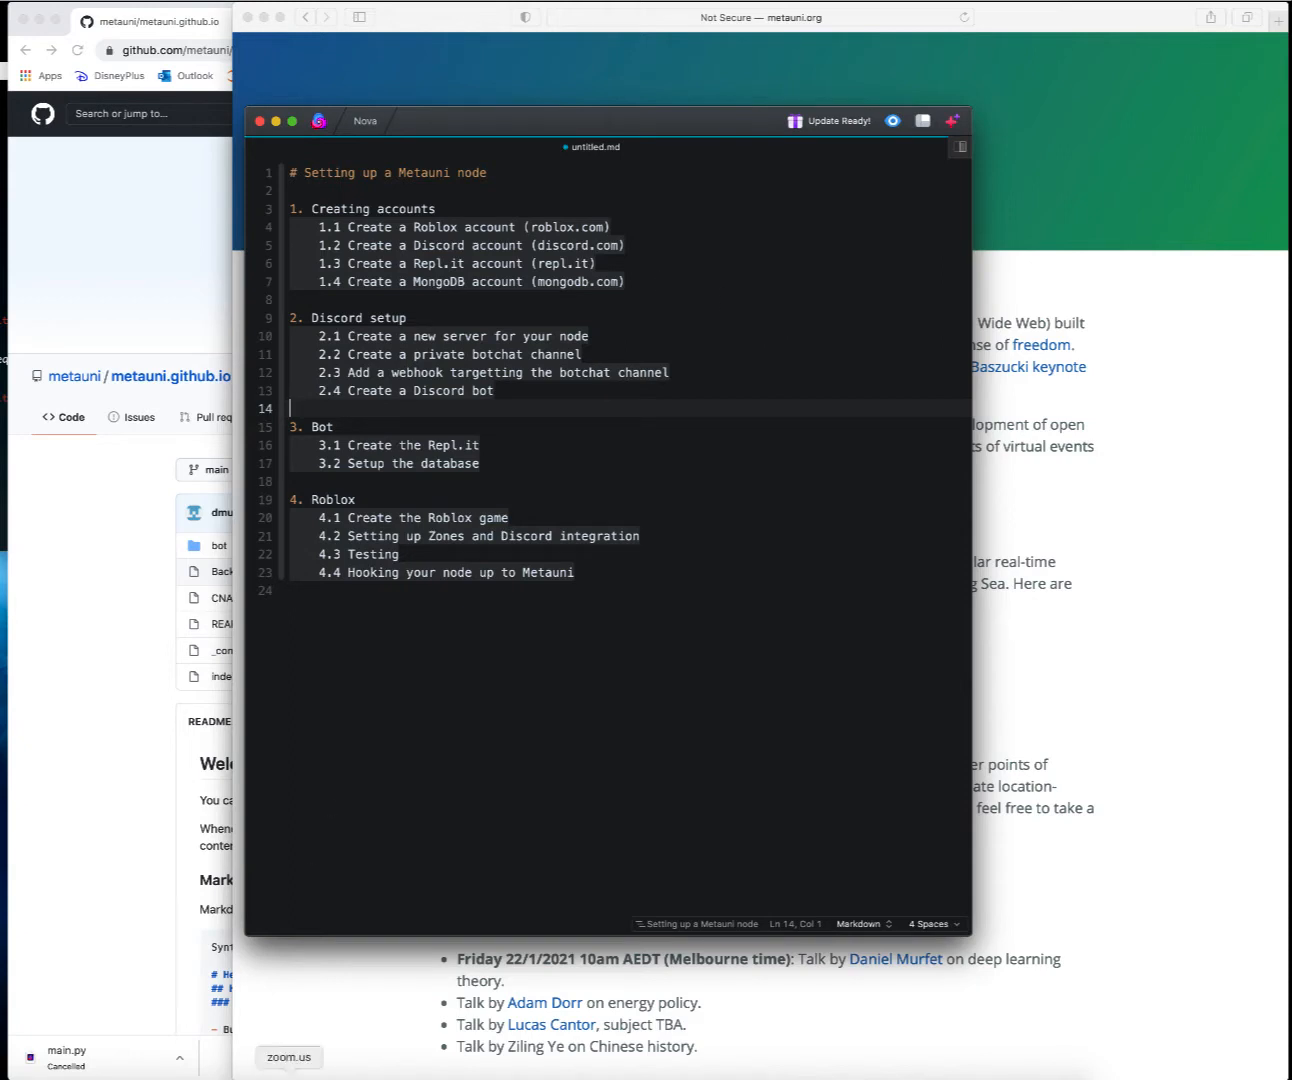
Step: Switch to Discord and create a club or community server of your own named "Metauni demo"
left_click(345, 1076)
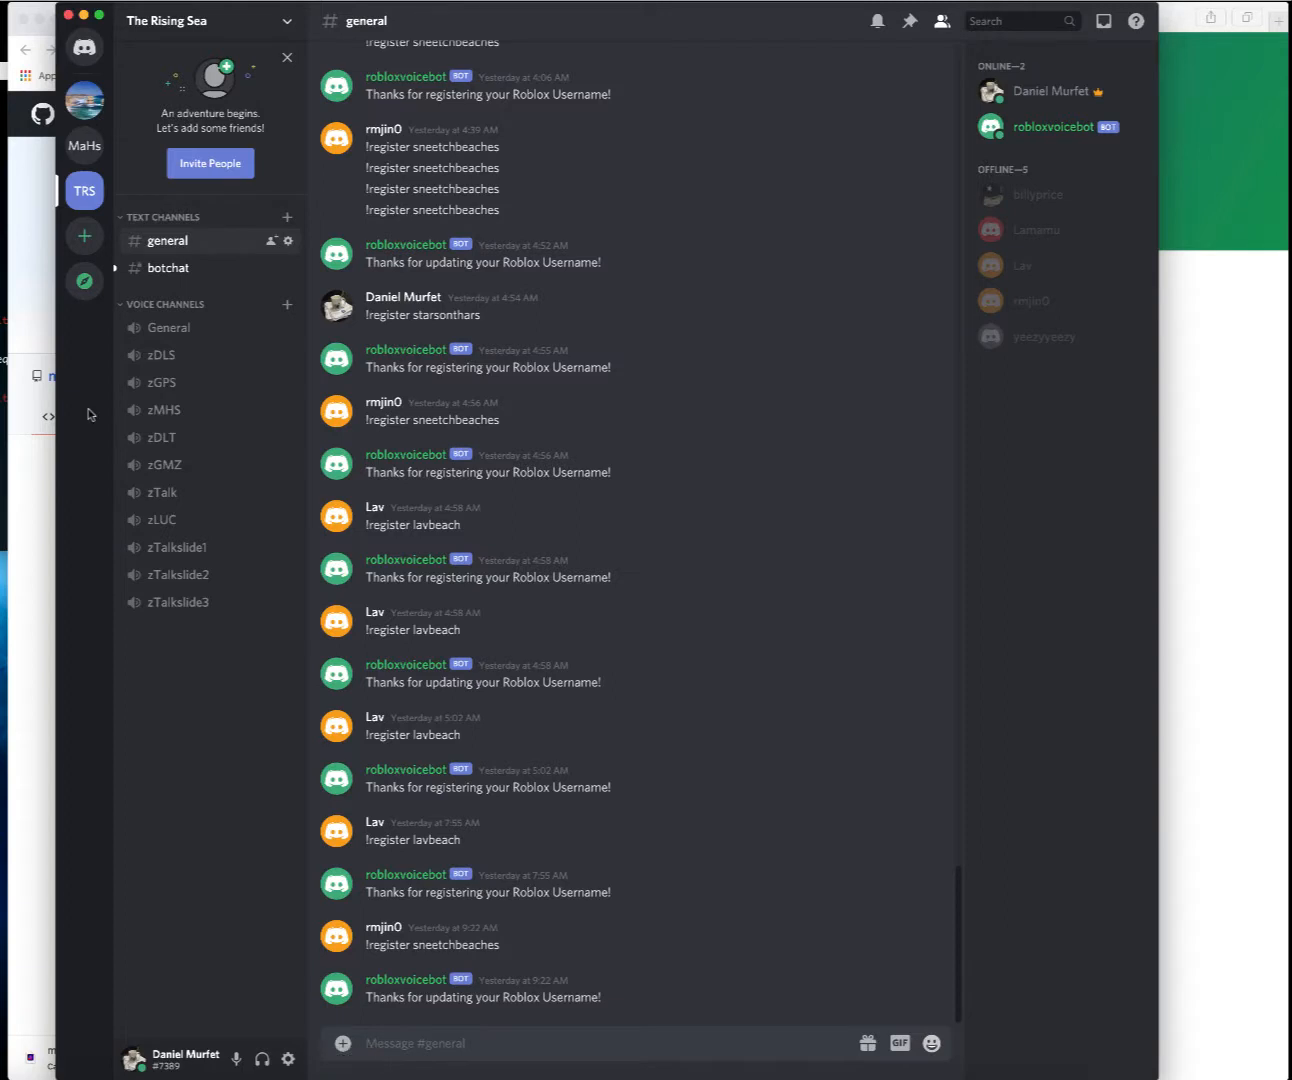
left_click(84, 237)
left_click(661, 450)
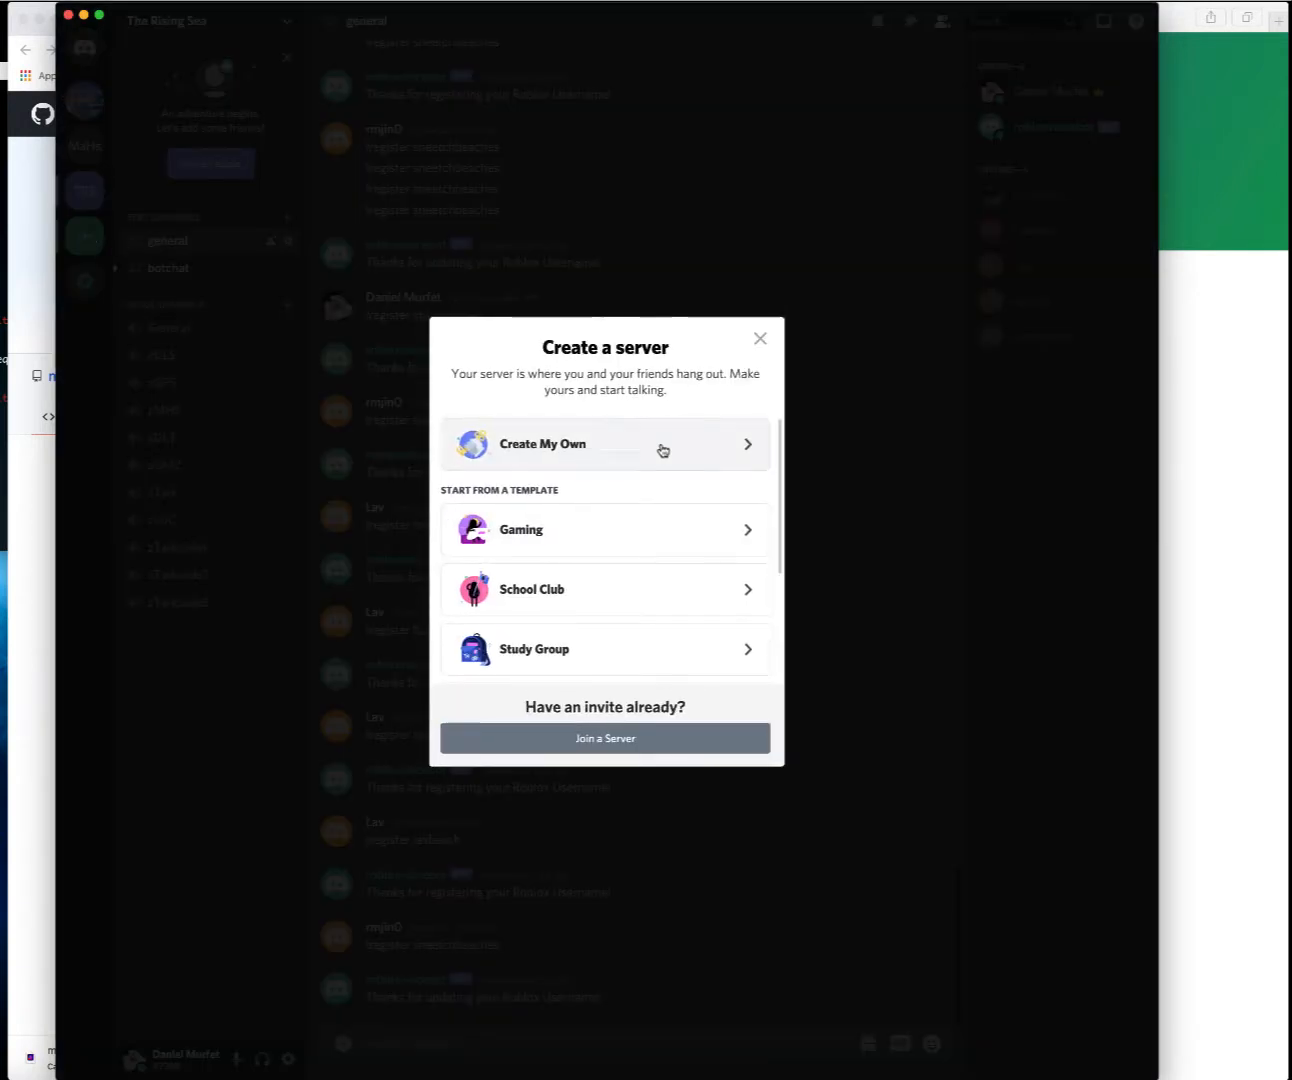
left_click(619, 572)
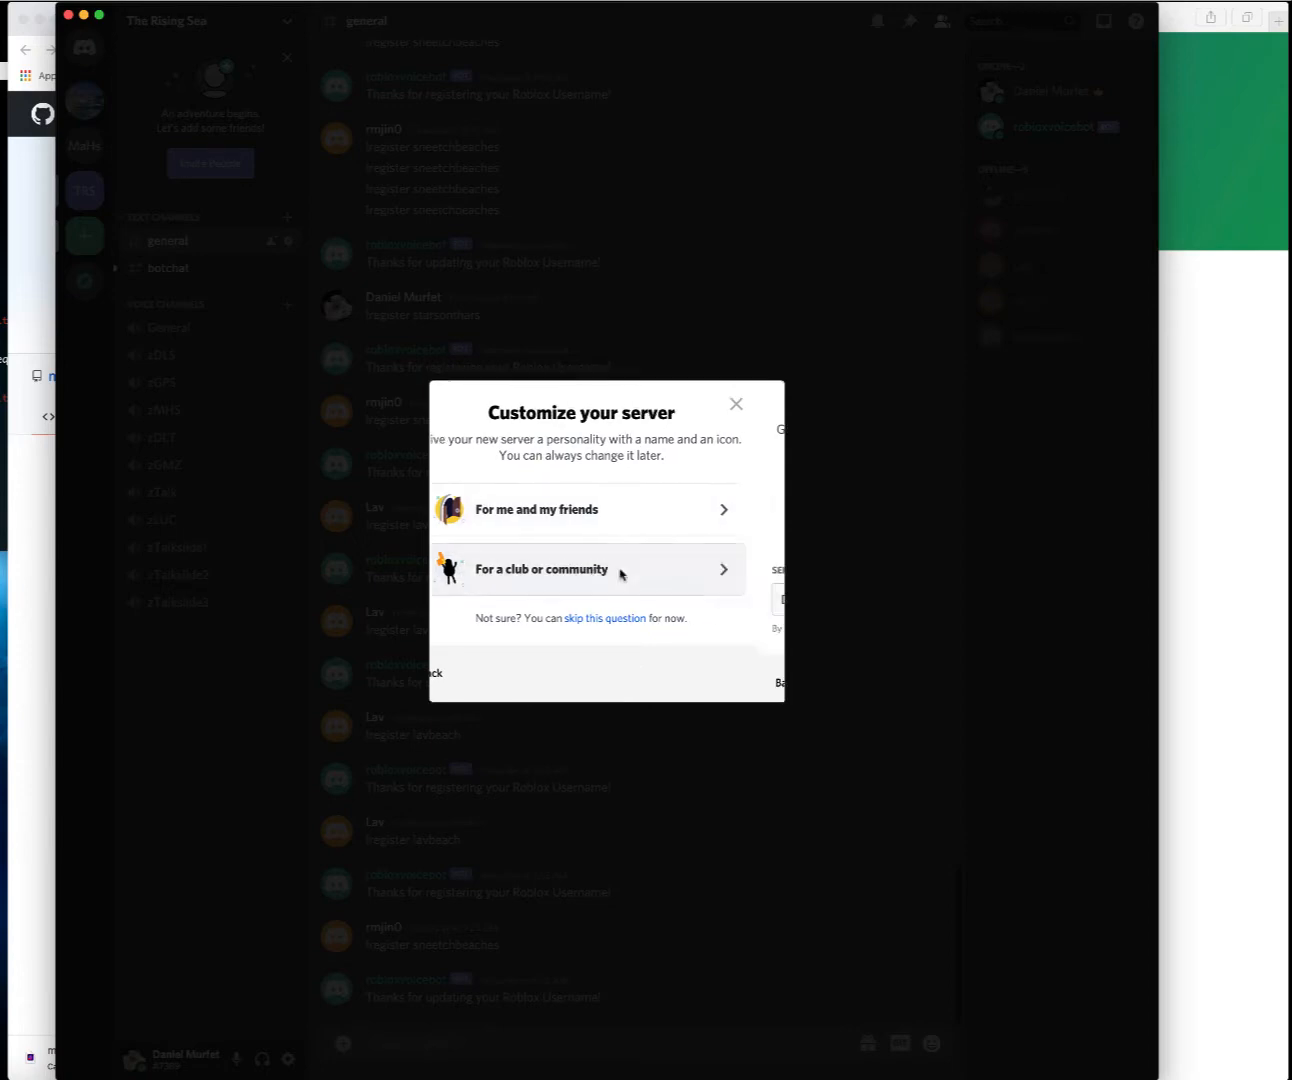
left_click_drag(572, 592, 418, 600)
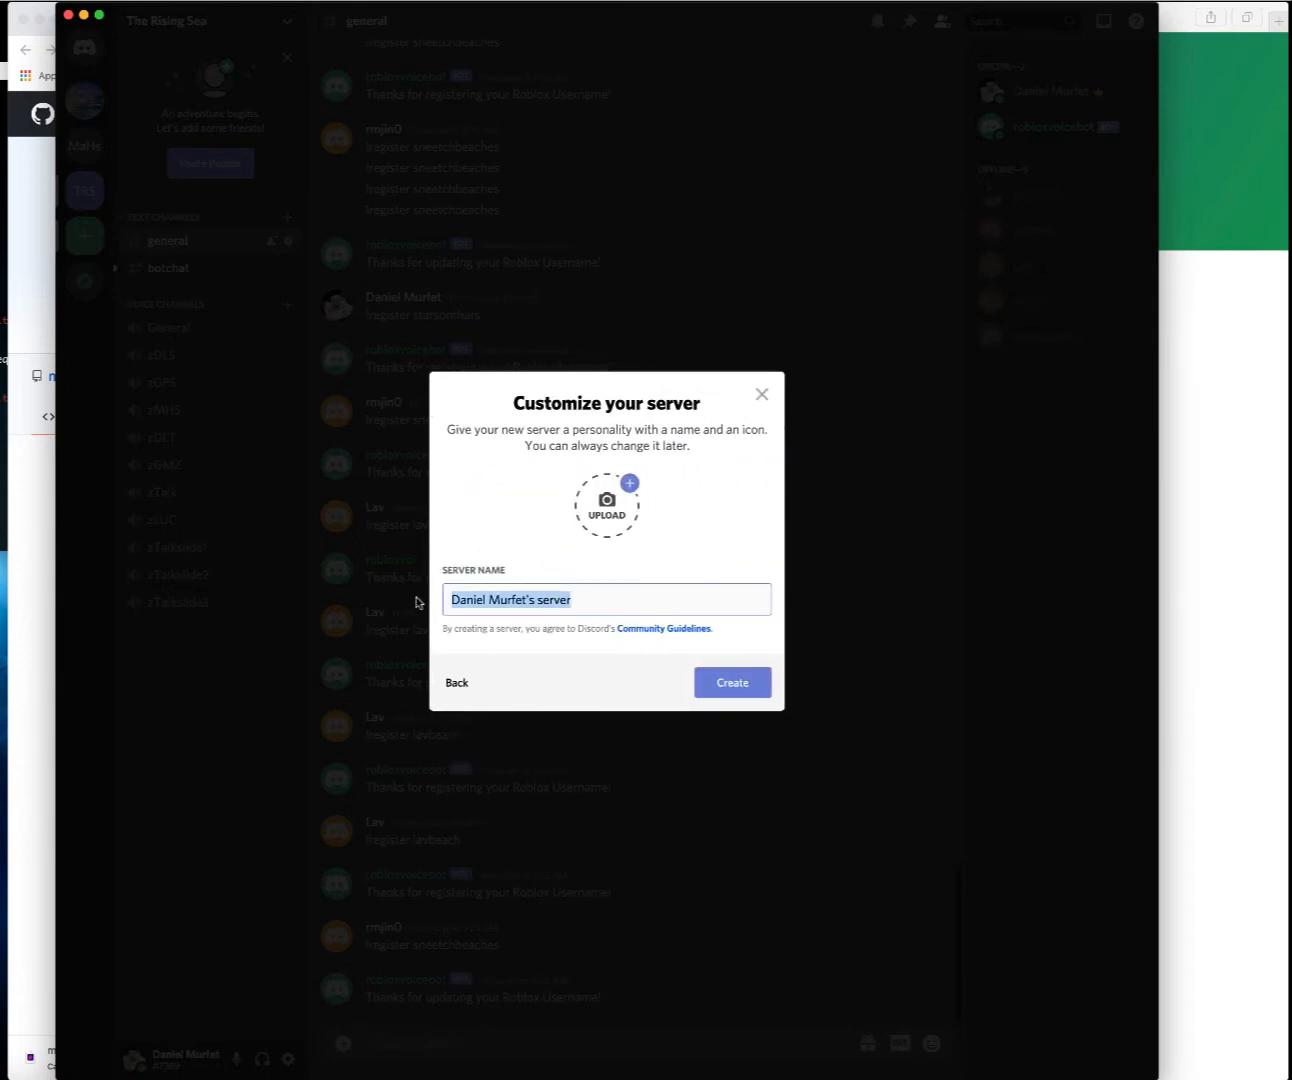
type("Metauni demo")
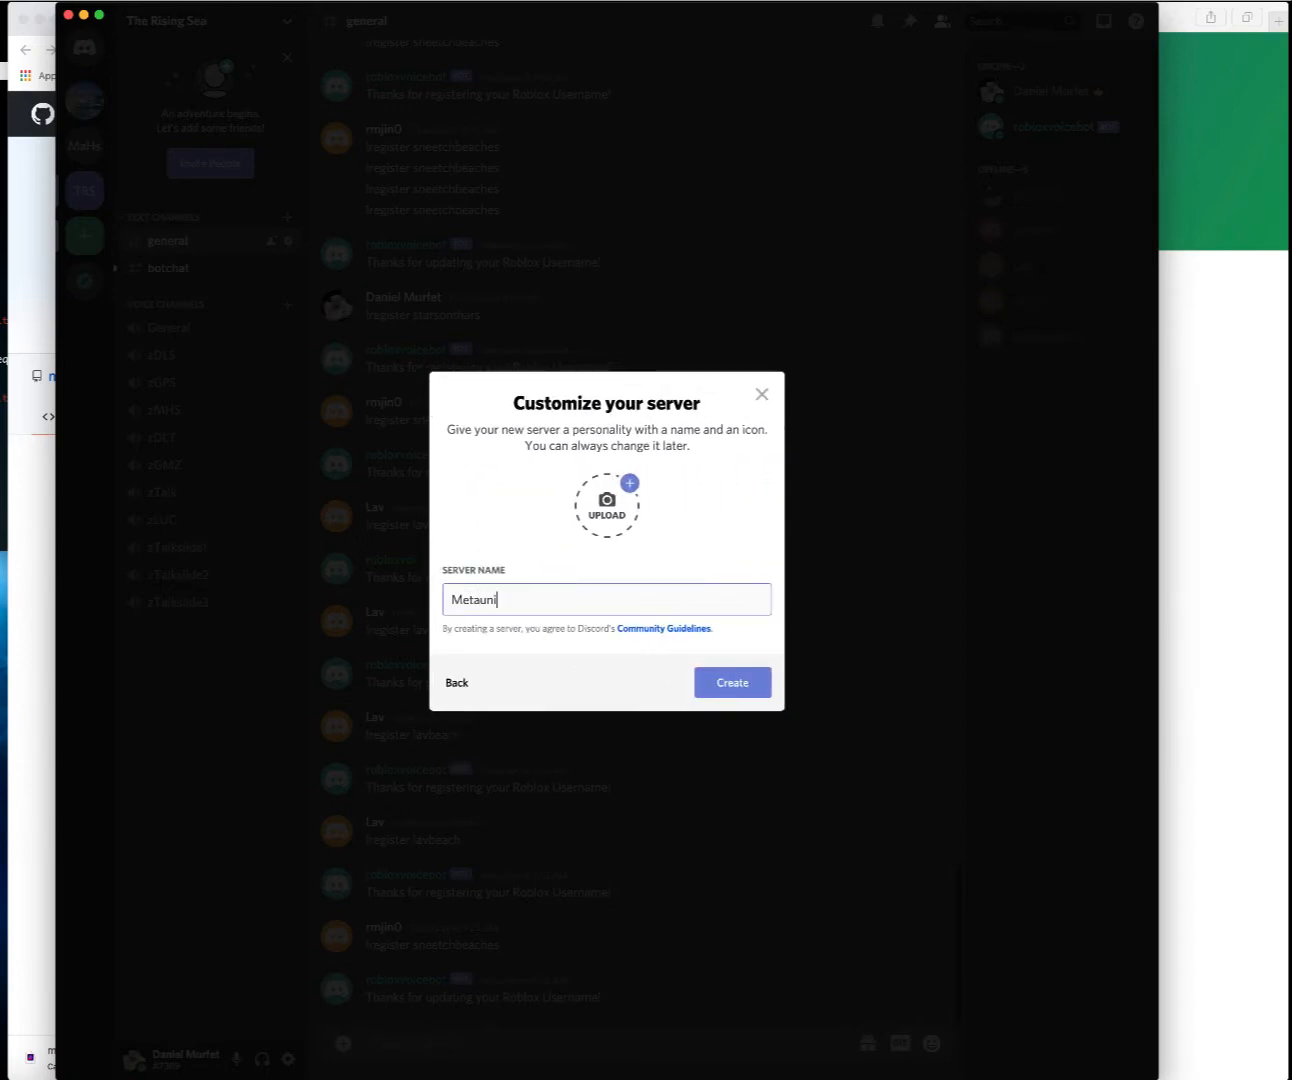
left_click(745, 689)
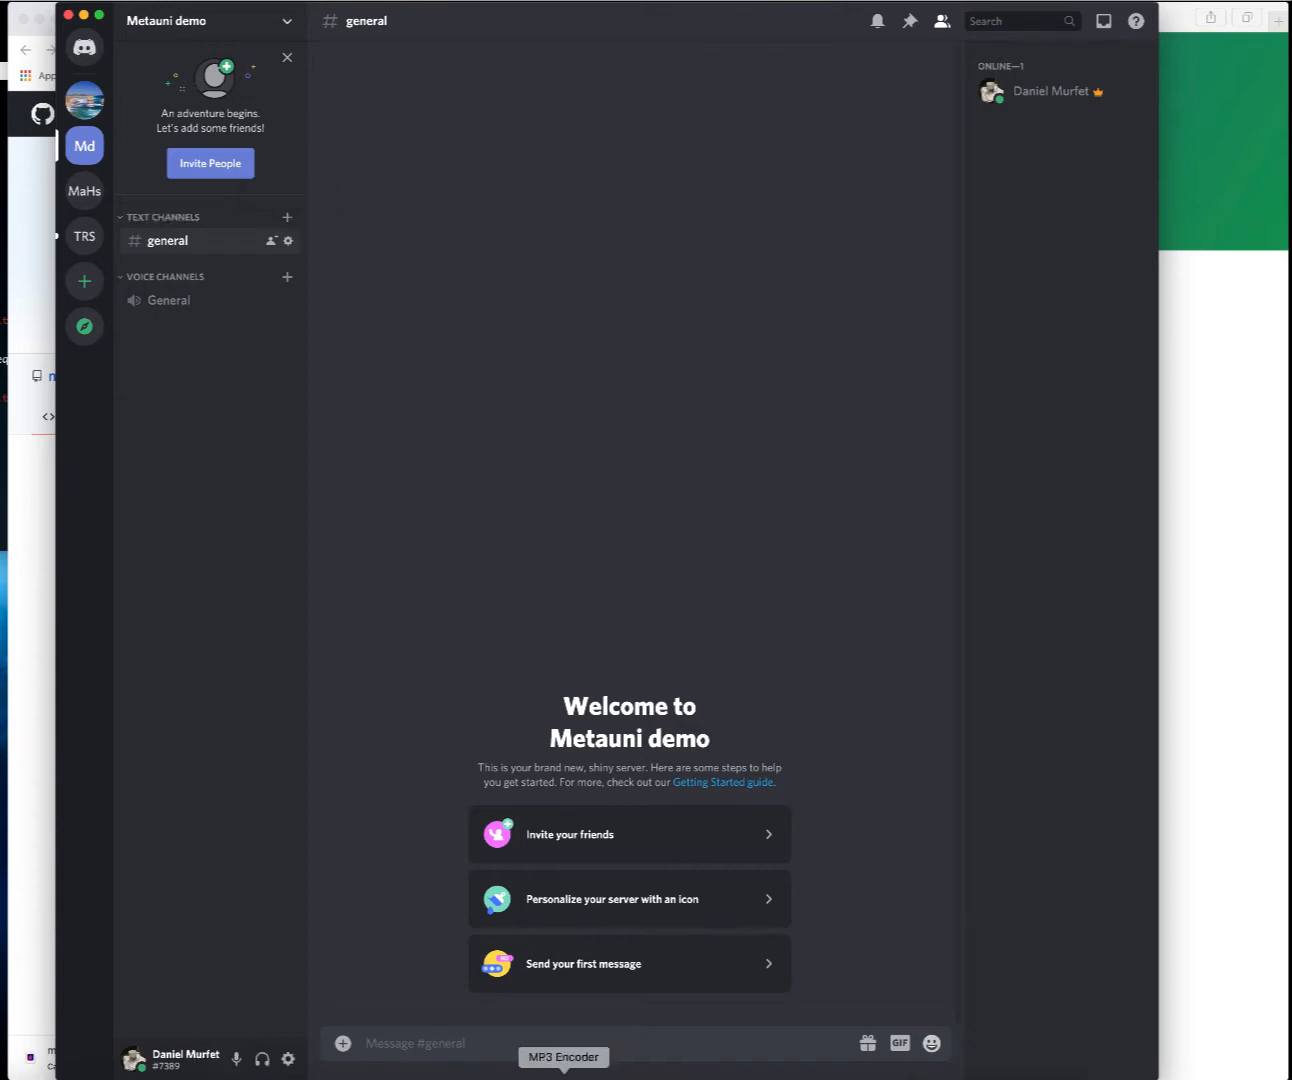
Step: Create a private text channel named "botchat" in the Metauni demo server, skipping the addition of members or roles
key("super+Tab")
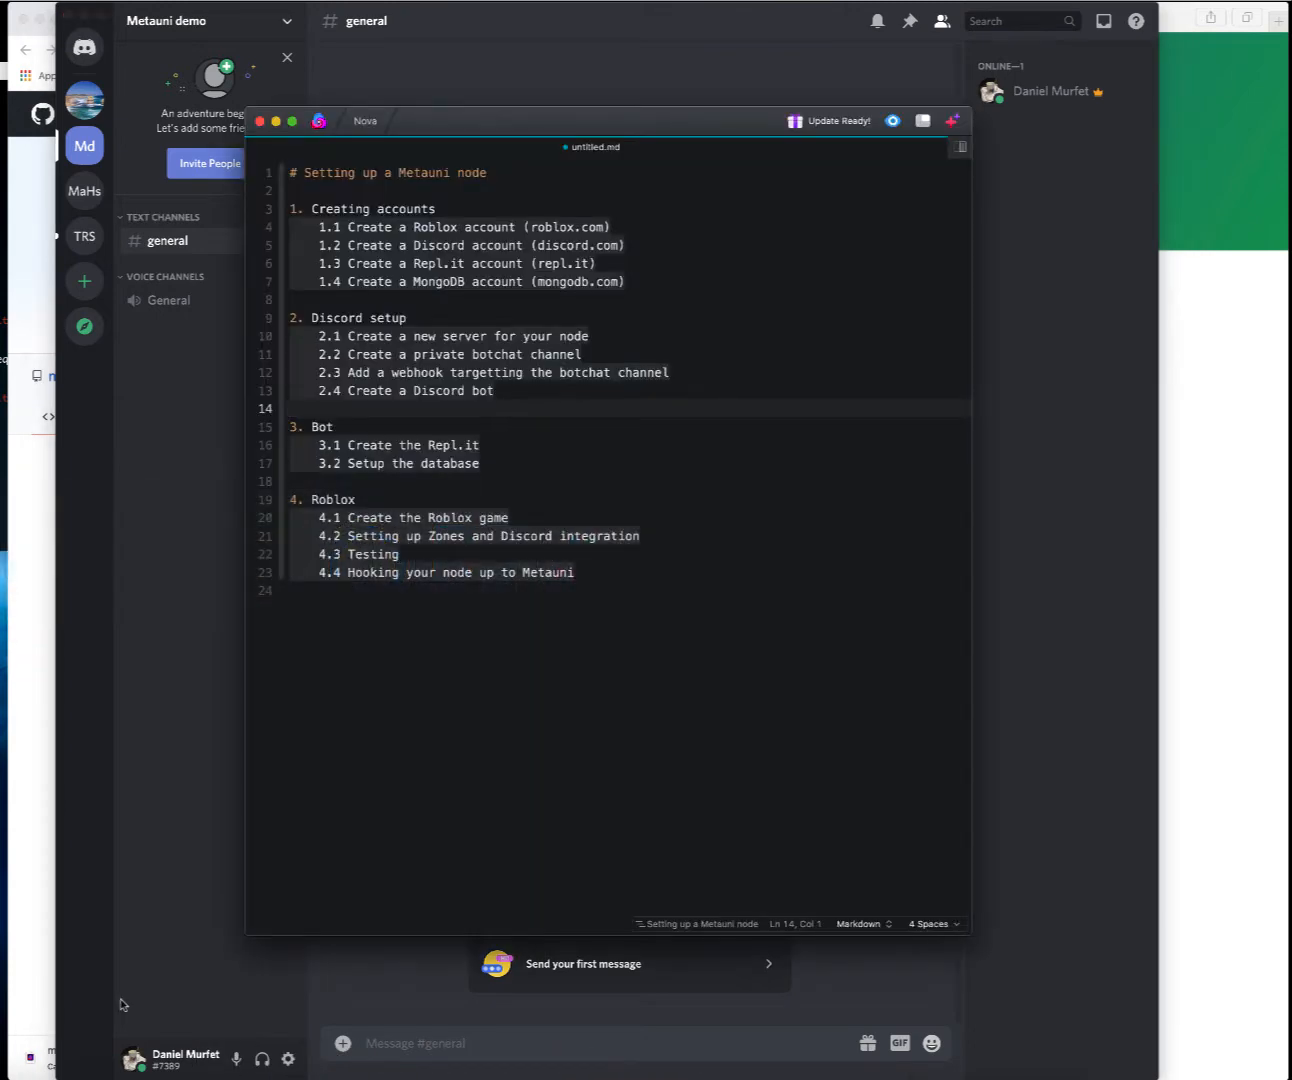
left_click(119, 1004)
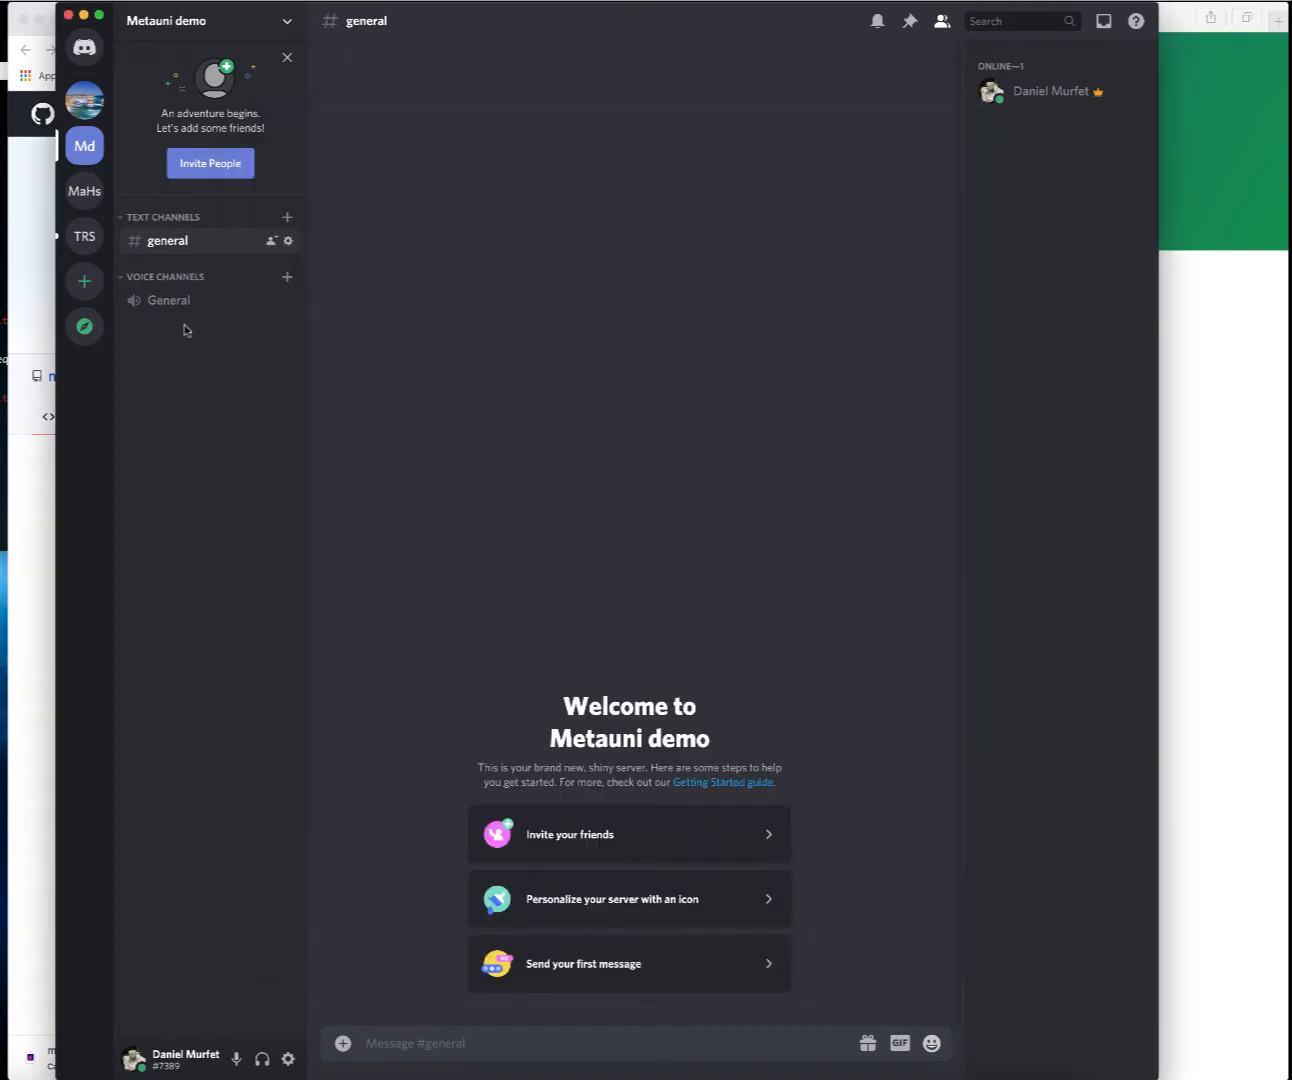
left_click(286, 217)
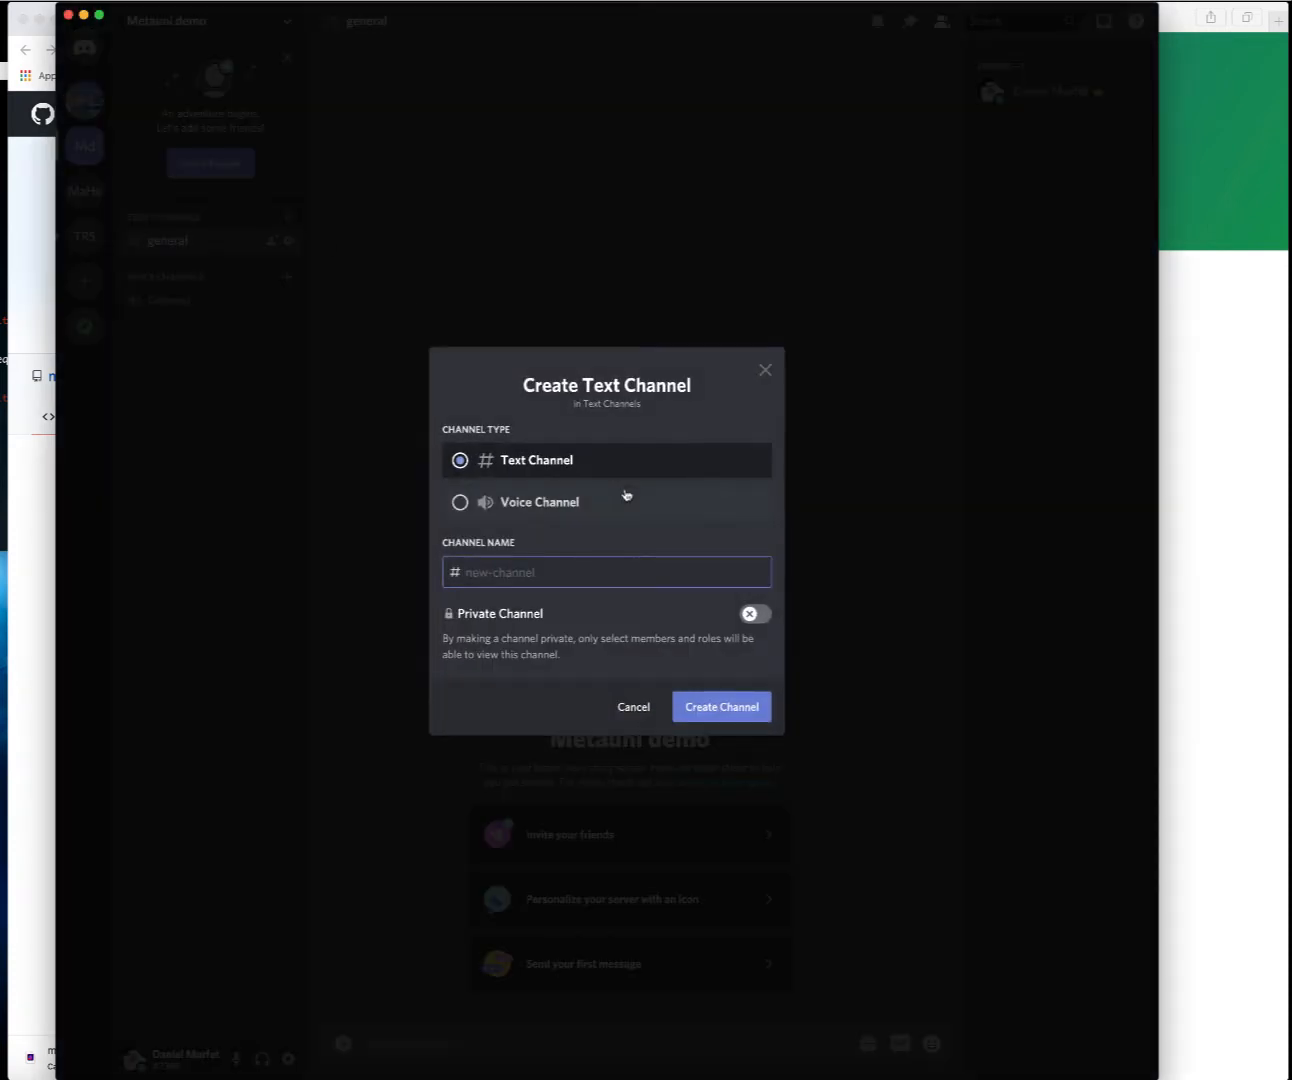
left_click(573, 503)
left_click(552, 463)
left_click(572, 575)
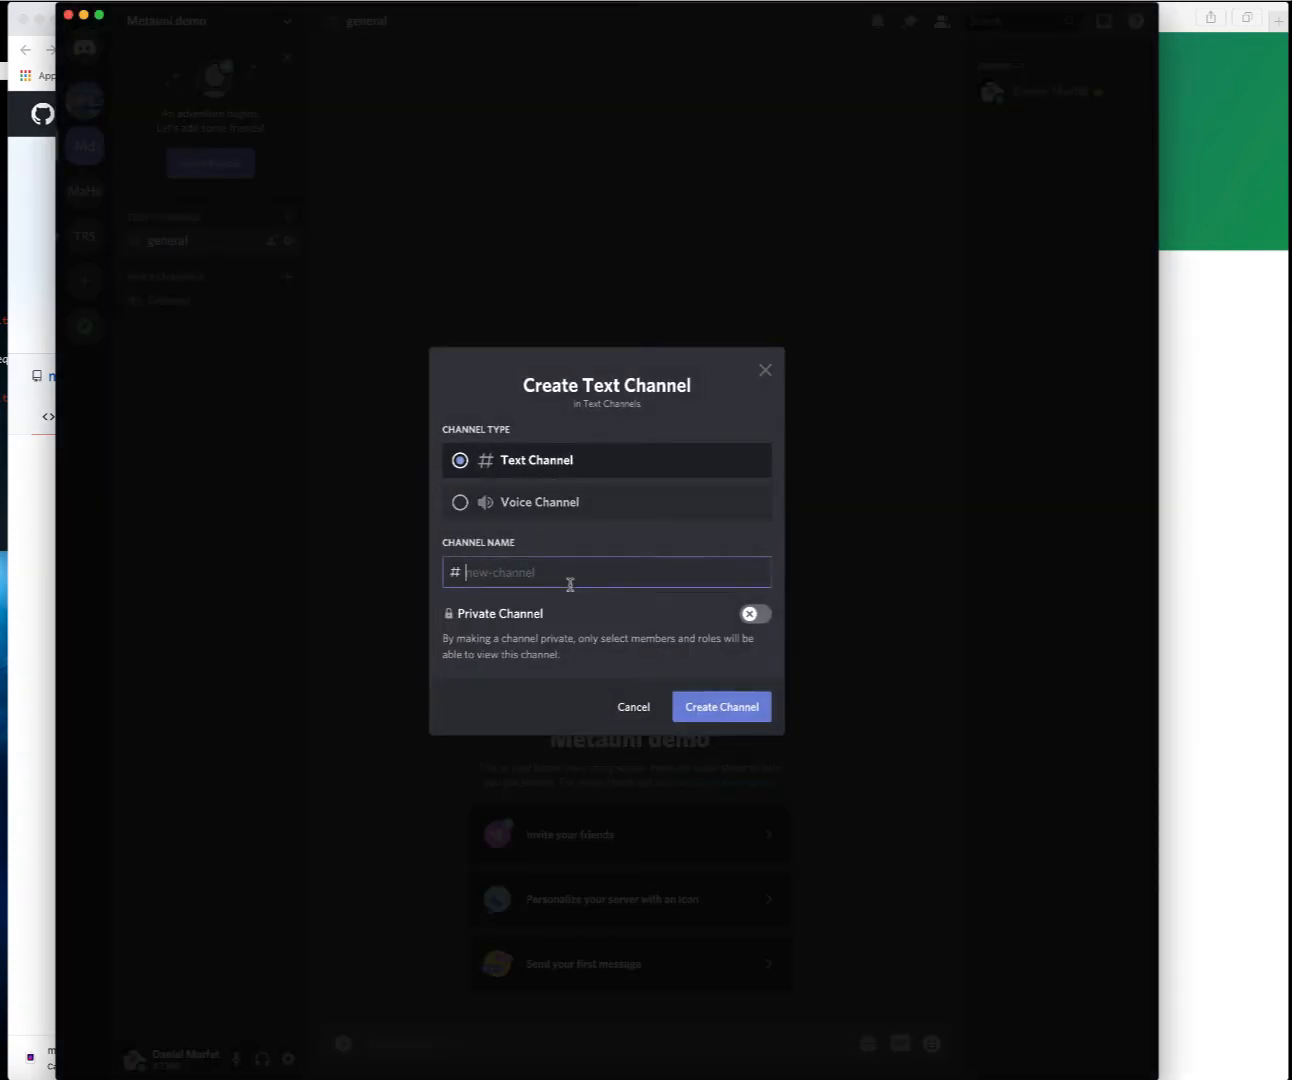
type("bi")
type("tchat")
left_click(755, 614)
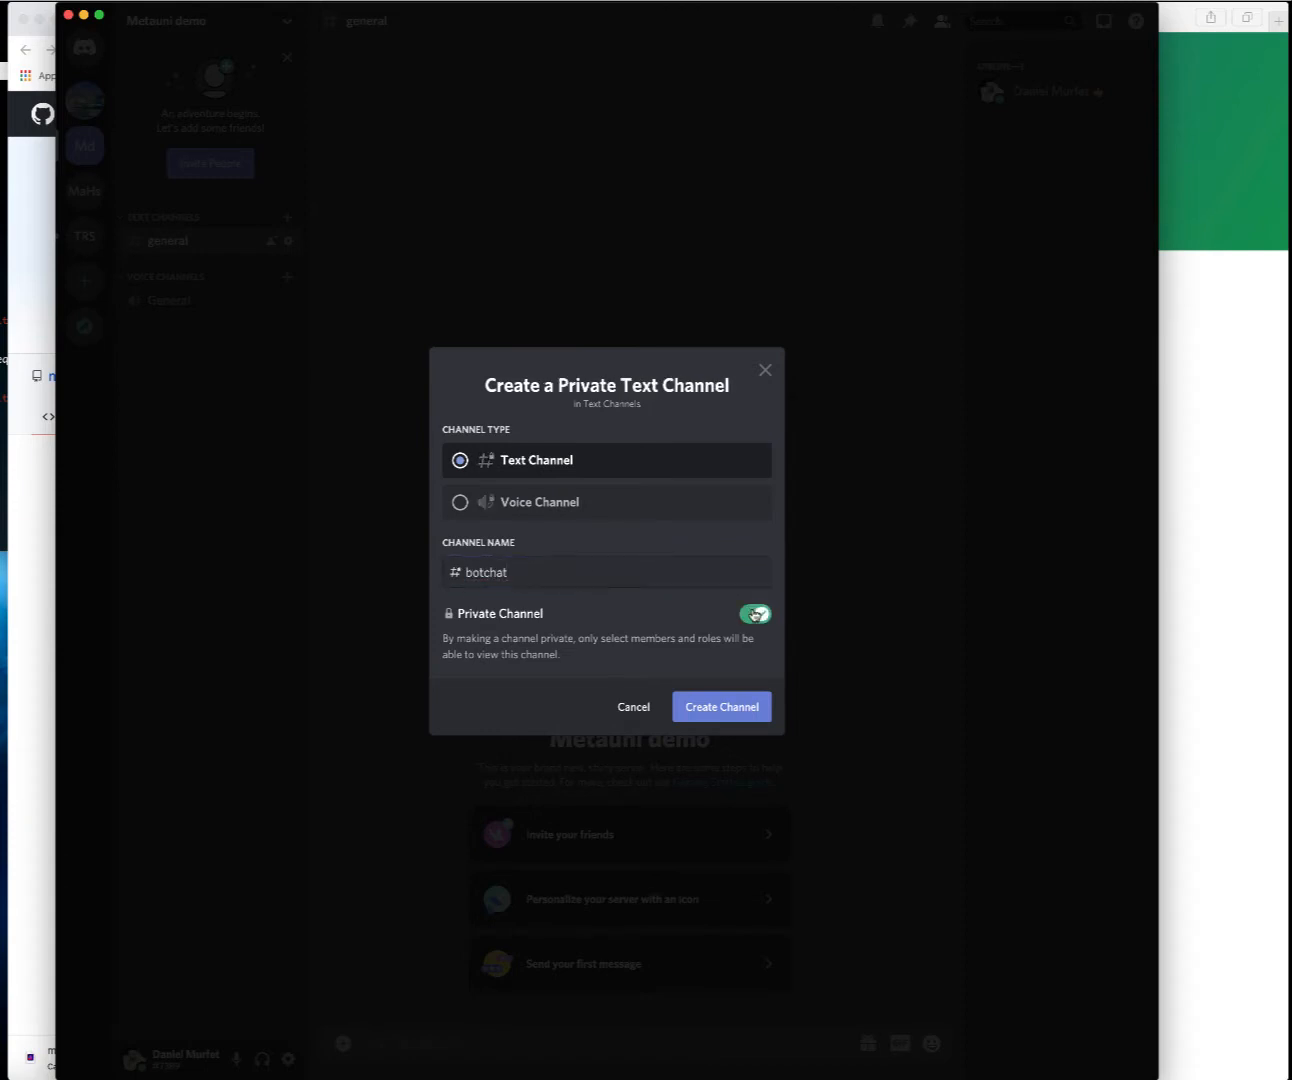
left_click(724, 707)
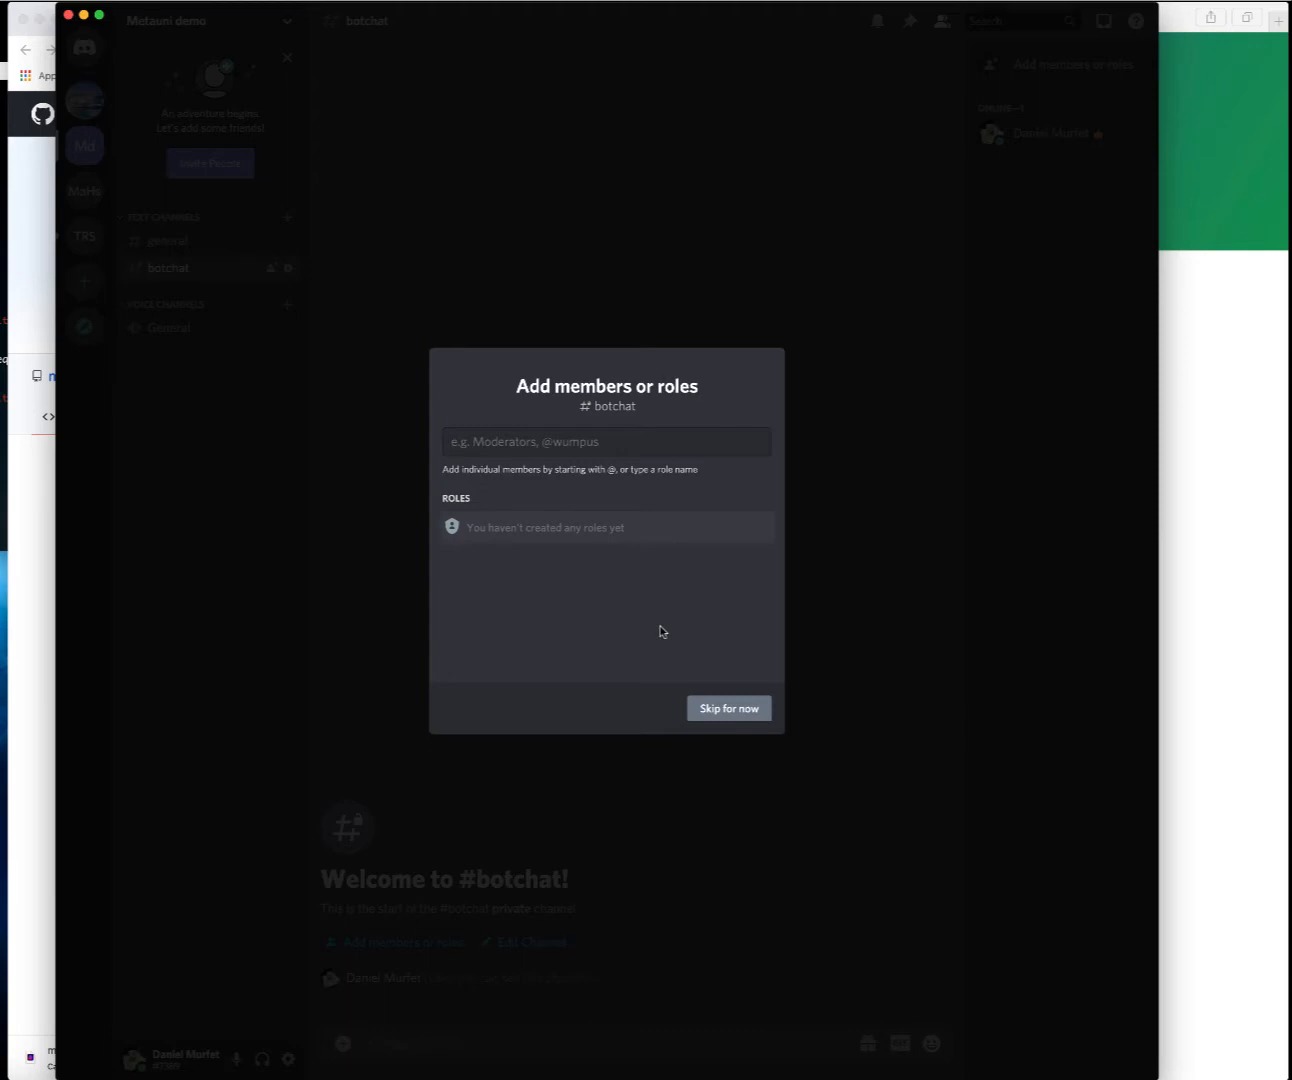
left_click(720, 708)
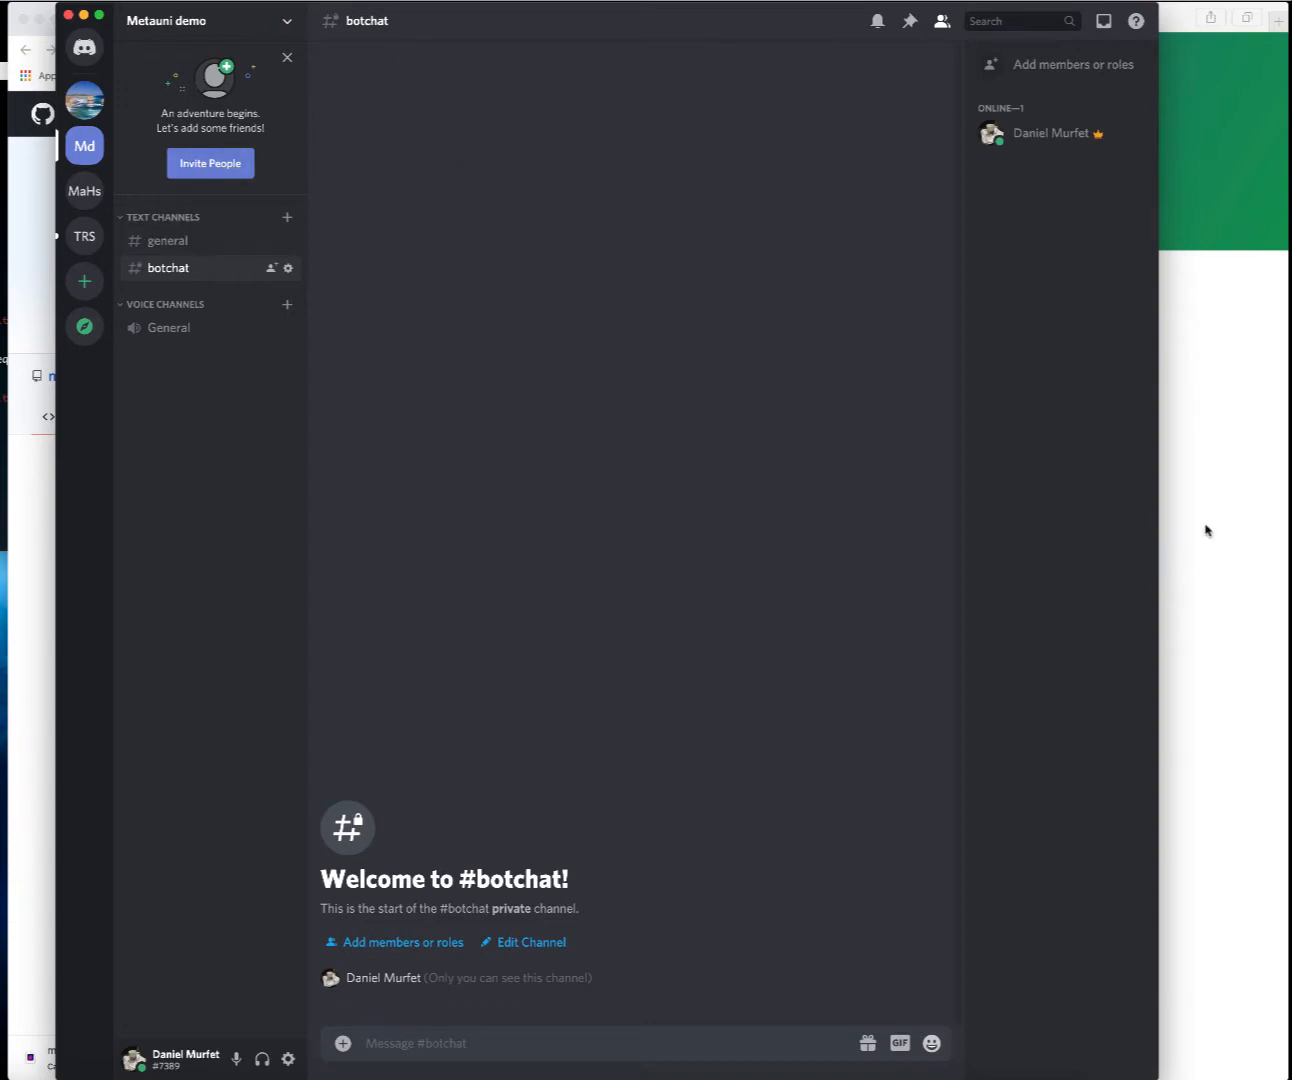
Step: Create a webhook in the Metauni demo server's integrations and expand its details
key("super+Tab")
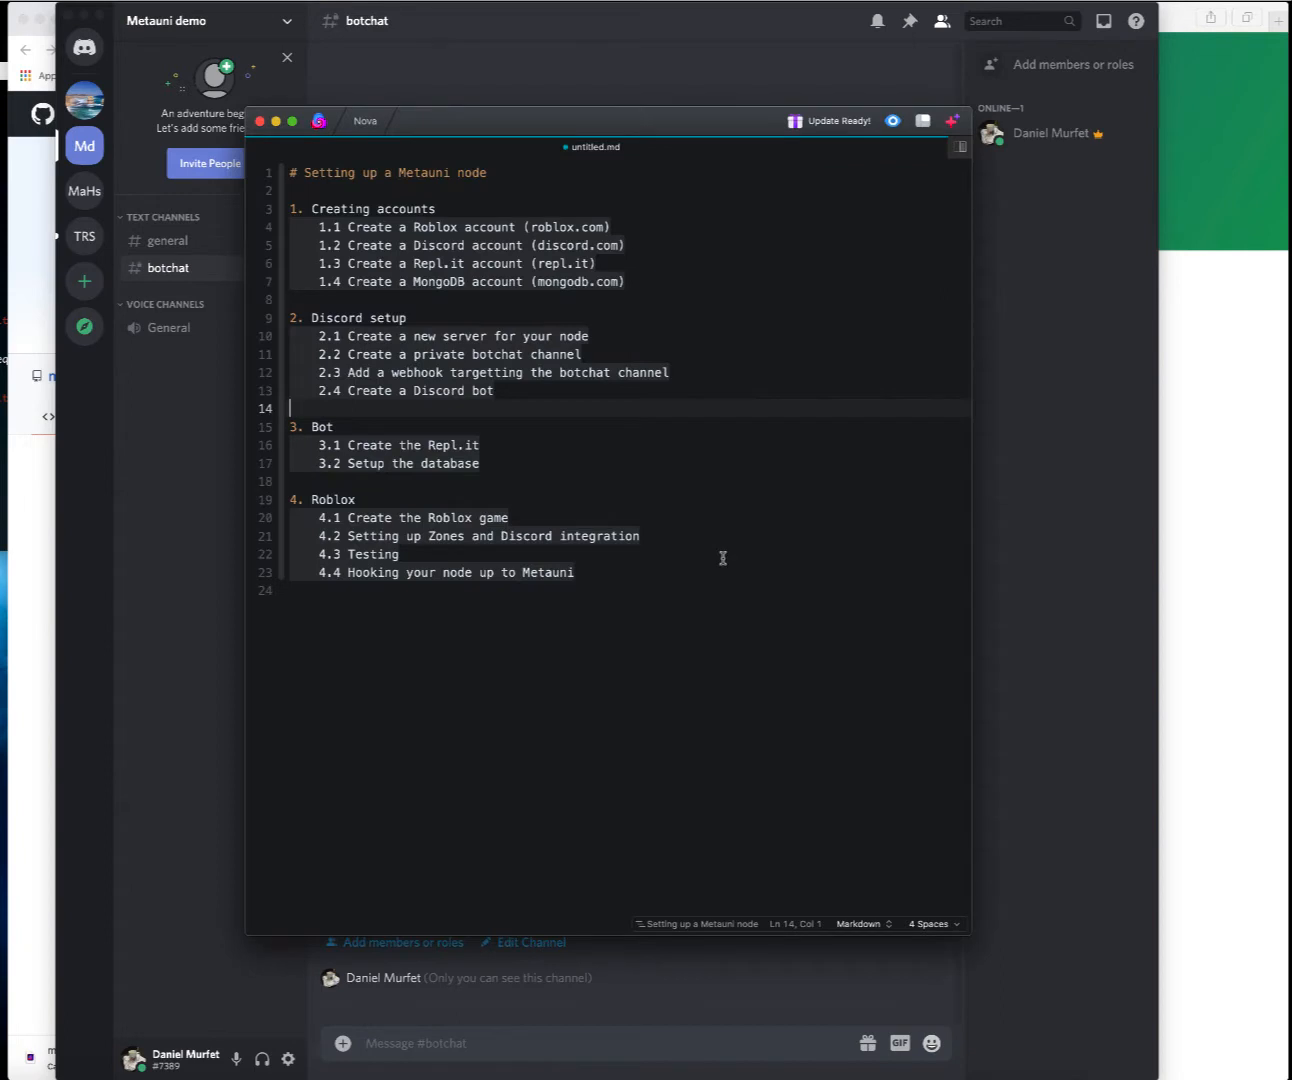
key("super+Tab")
left_click(285, 21)
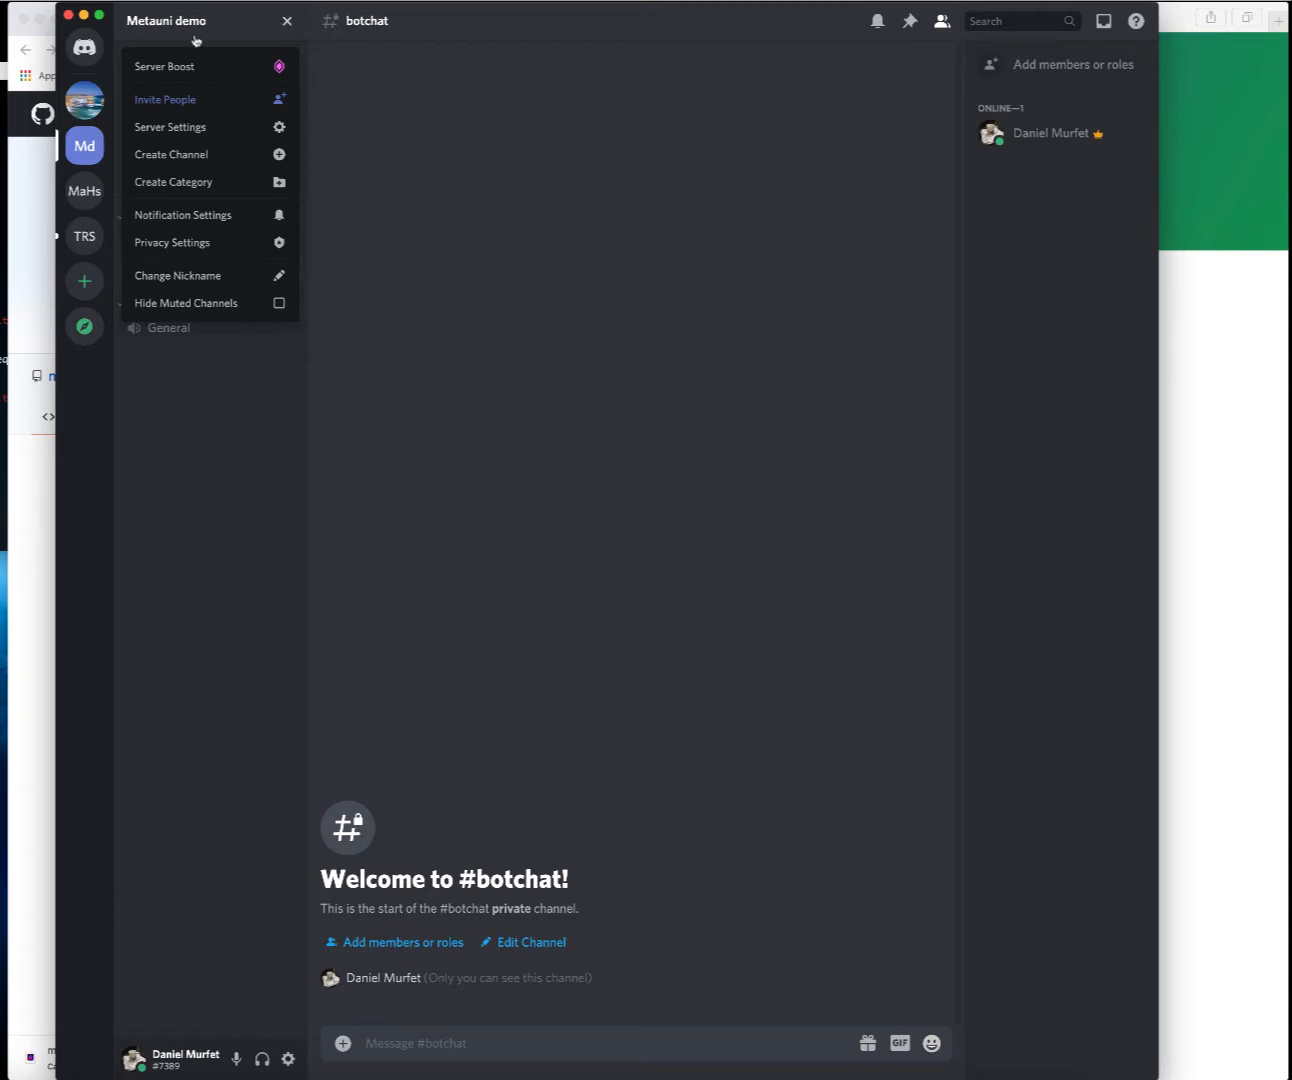
left_click(205, 127)
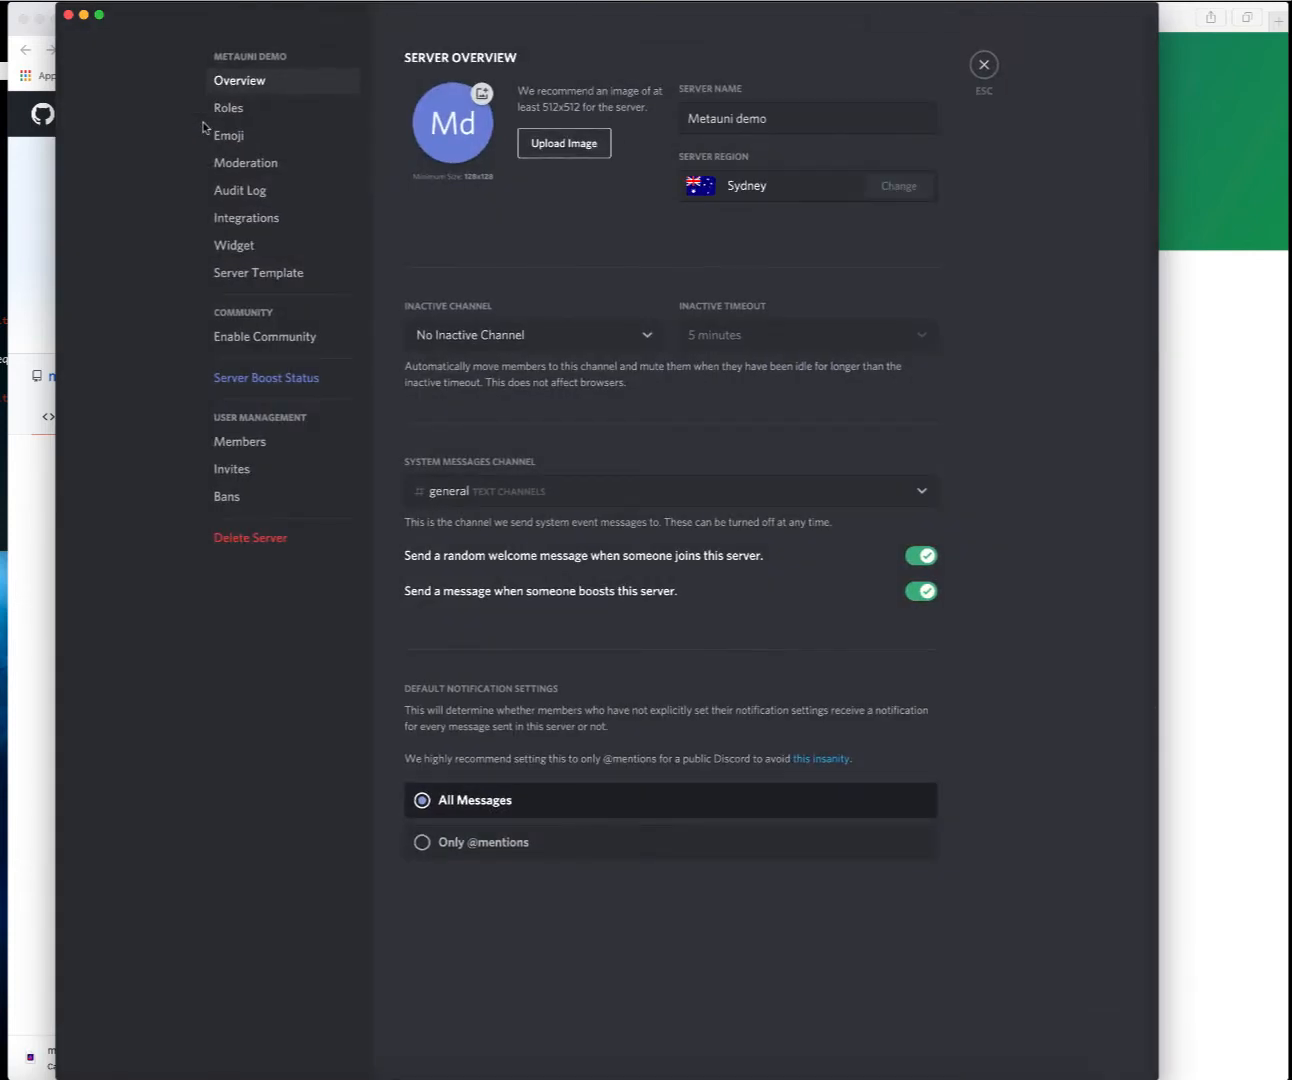
left_click(263, 219)
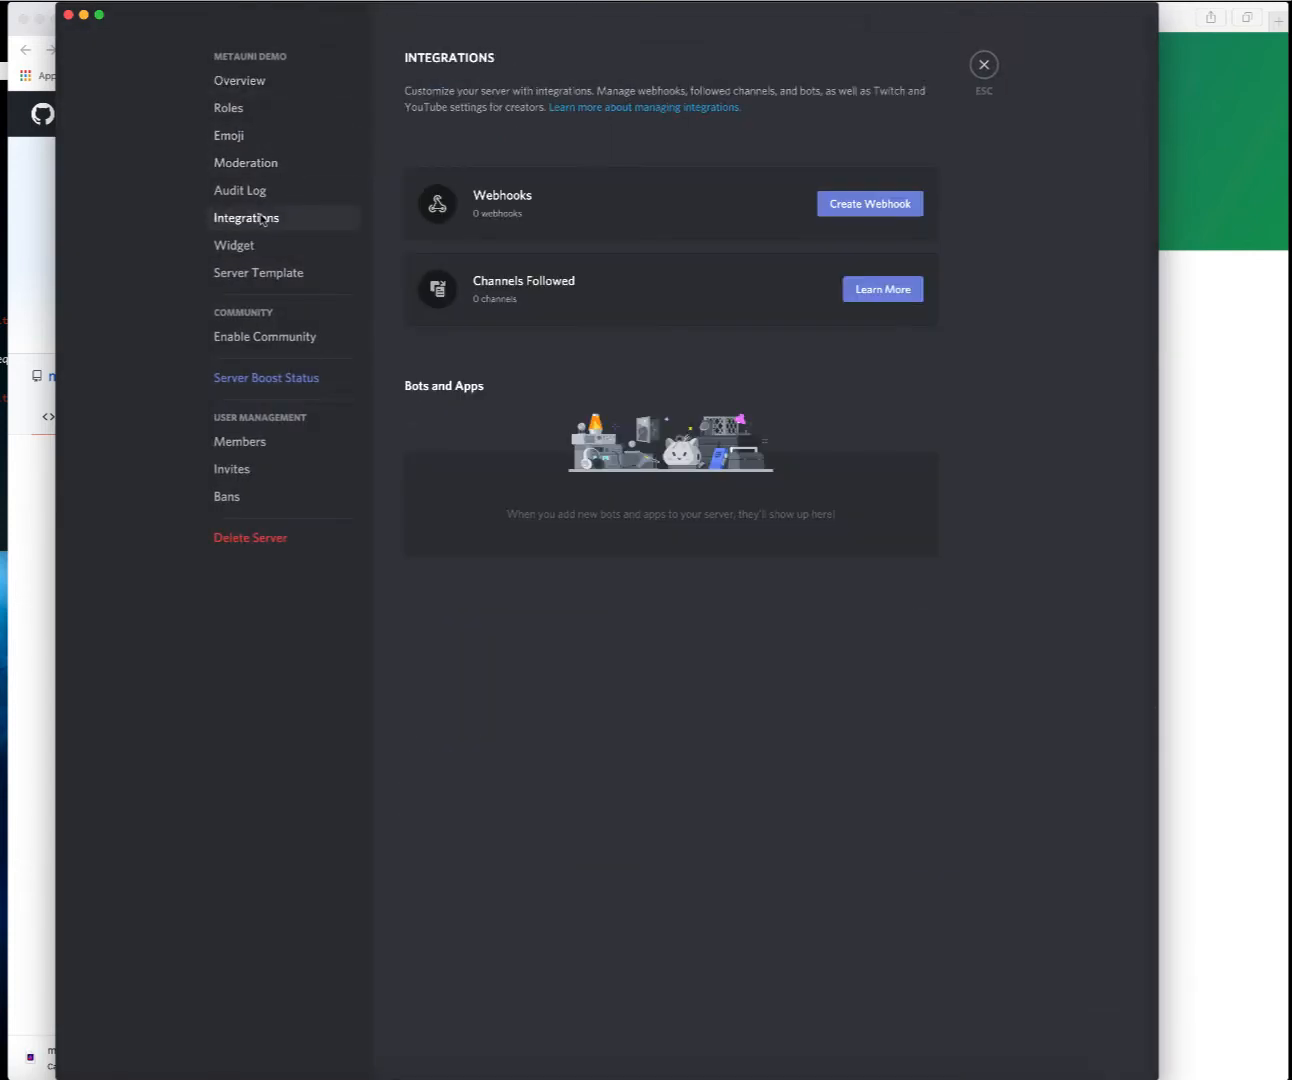
left_click(918, 206)
left_click(669, 344)
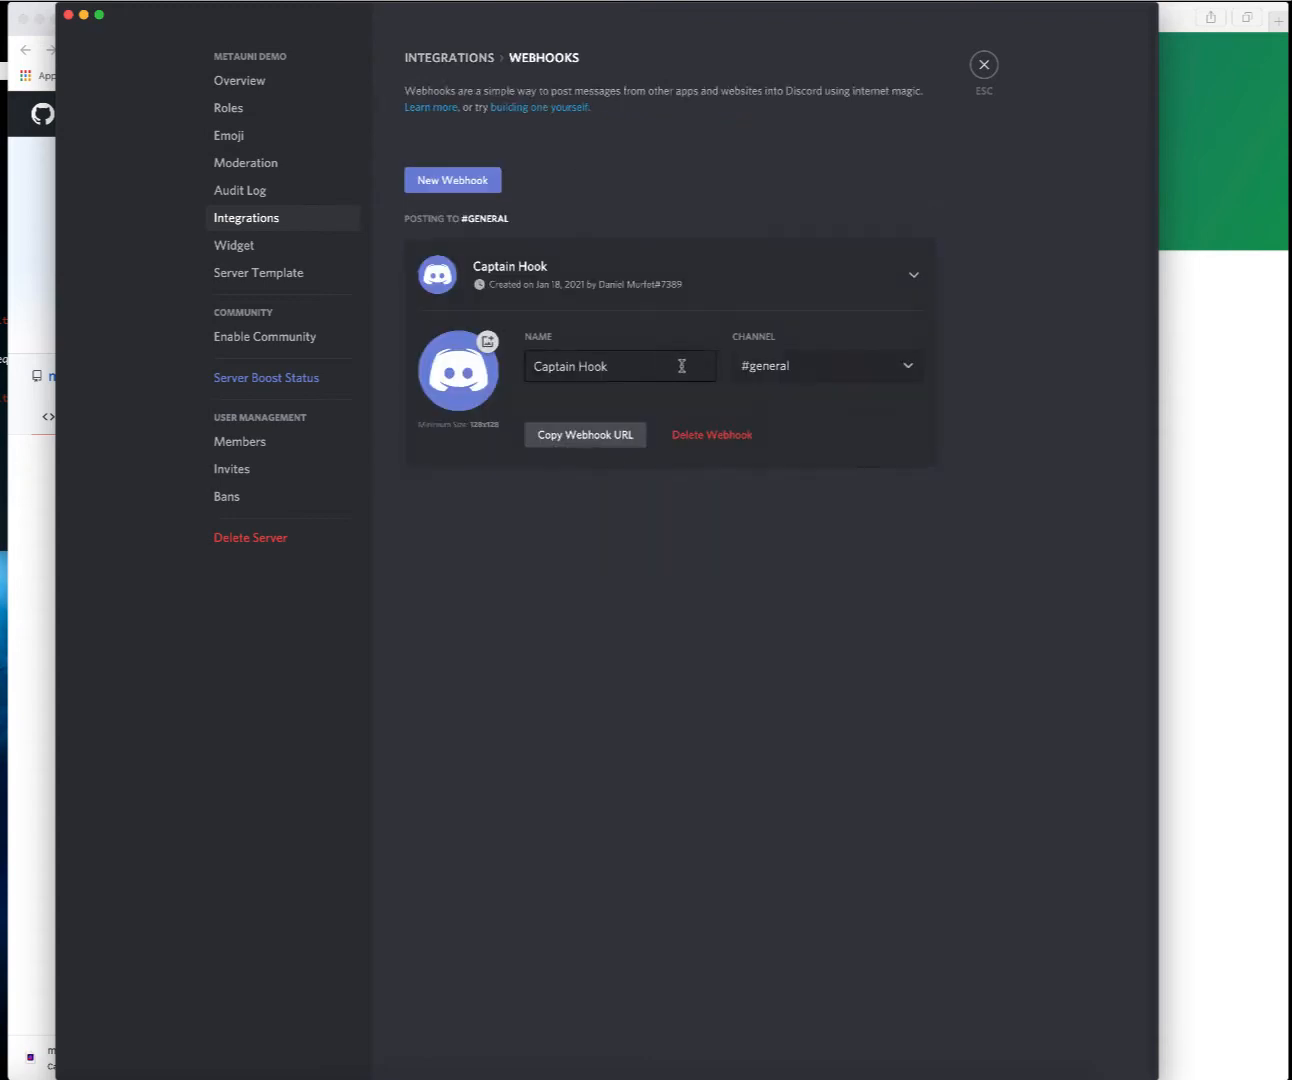
Step: Rename the webhook as "Roblox", set its channel to #botchat and save the changes
left_click_drag(634, 367, 500, 371)
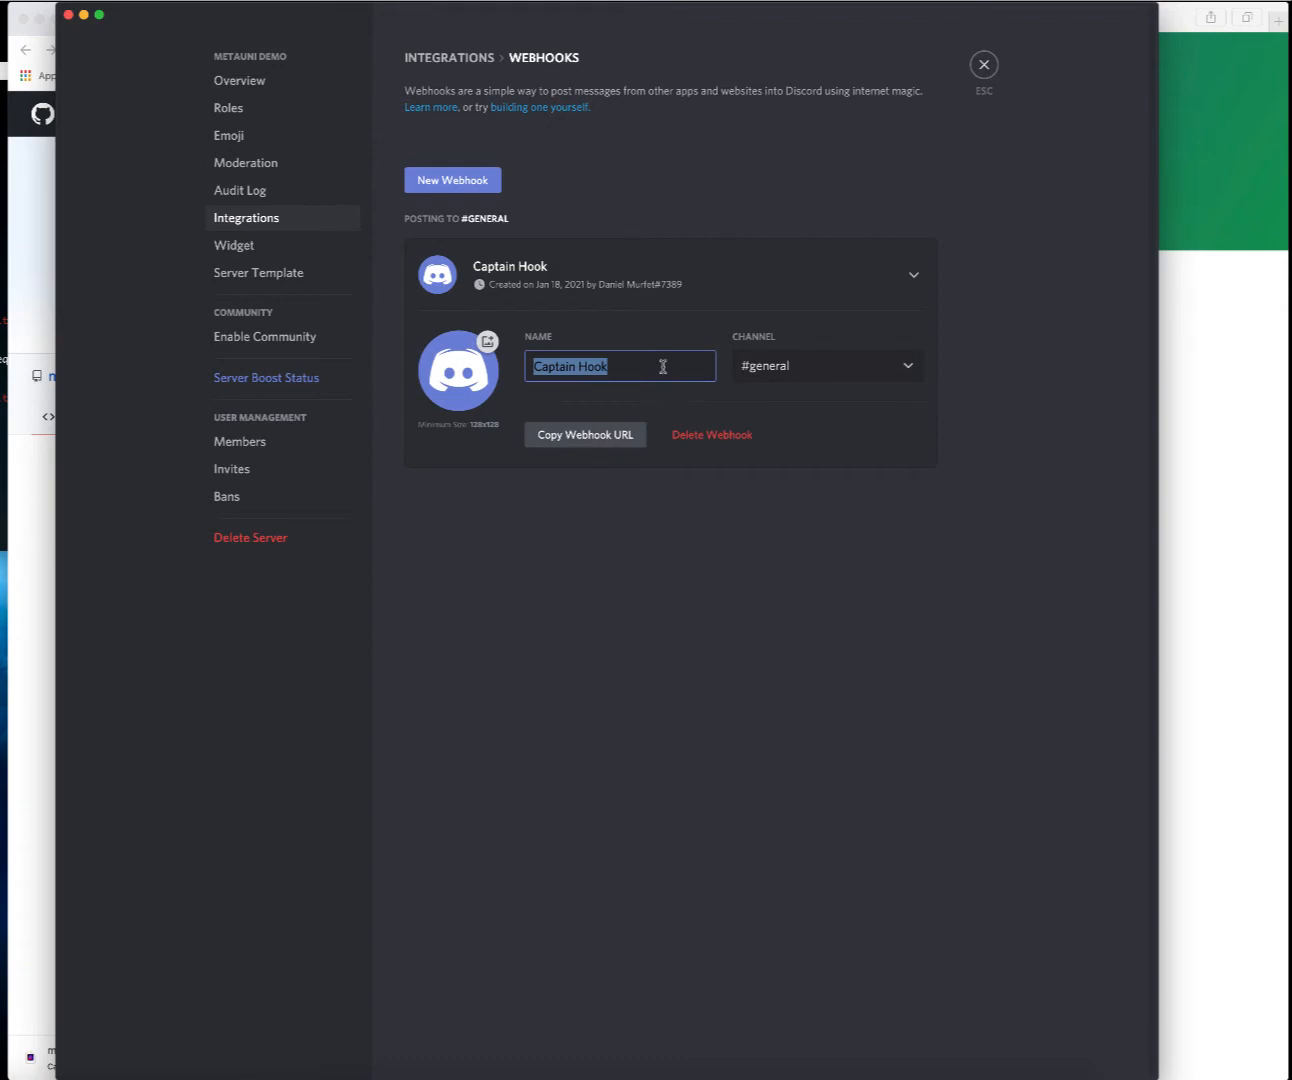
type("Roblox")
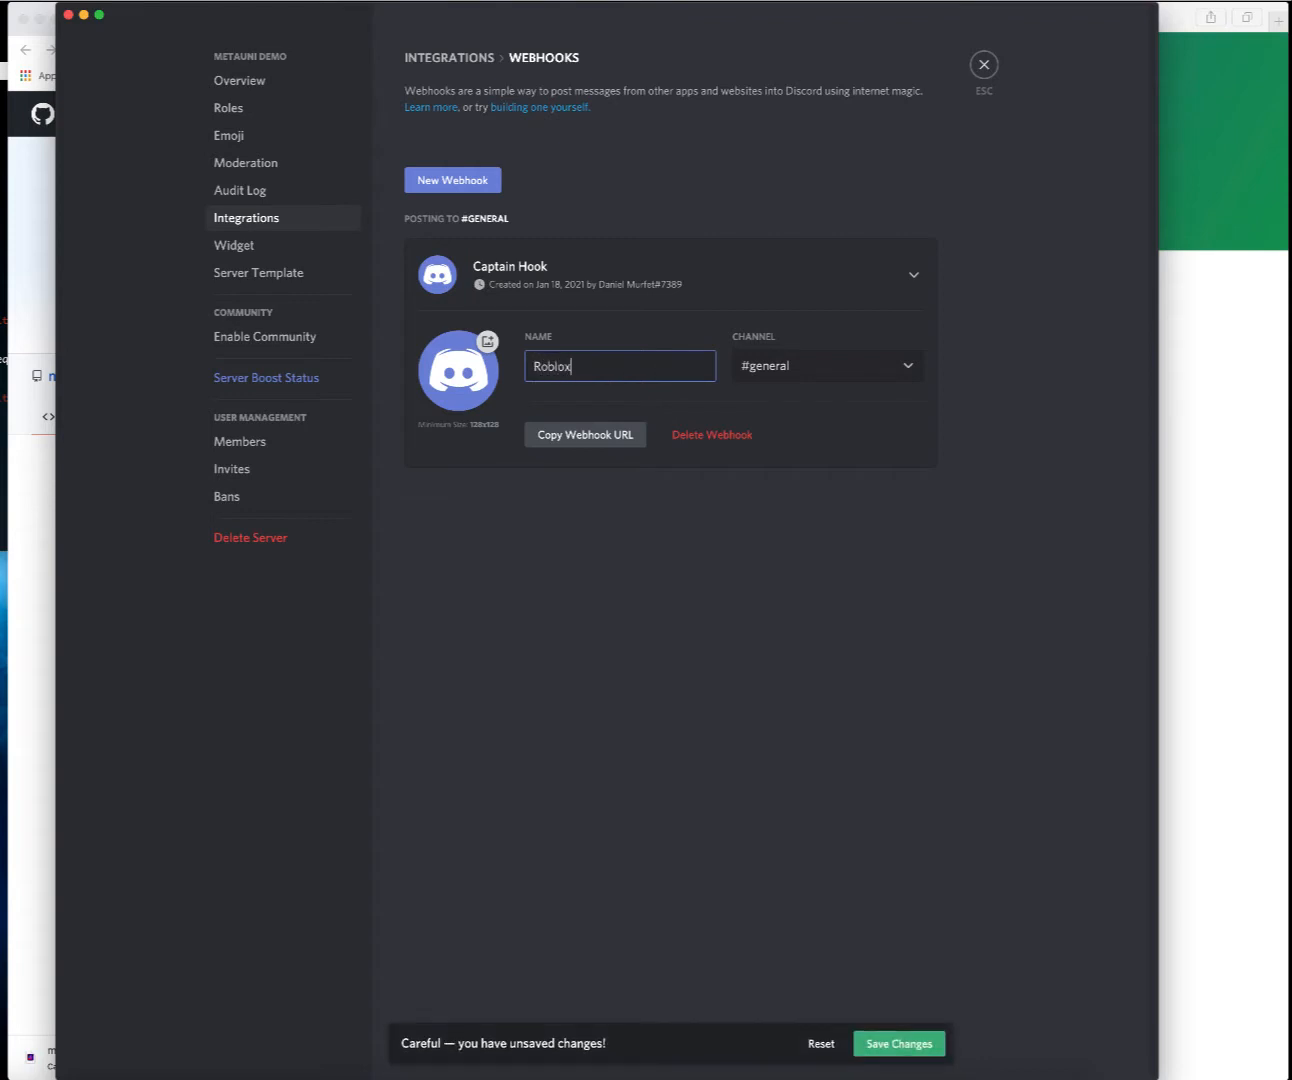
left_click(908, 369)
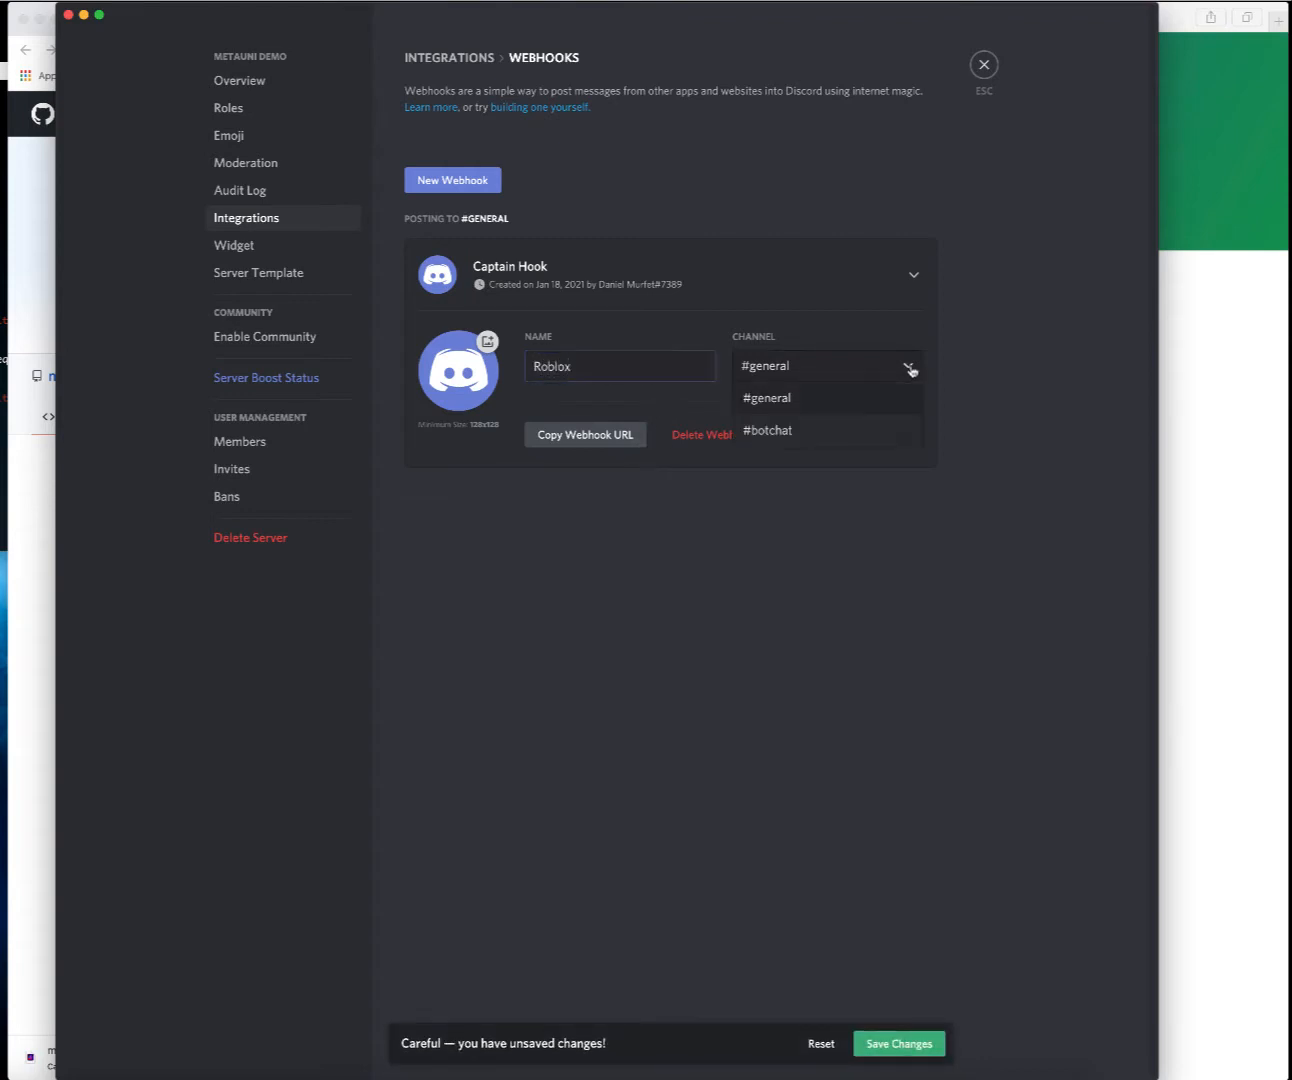
left_click(806, 430)
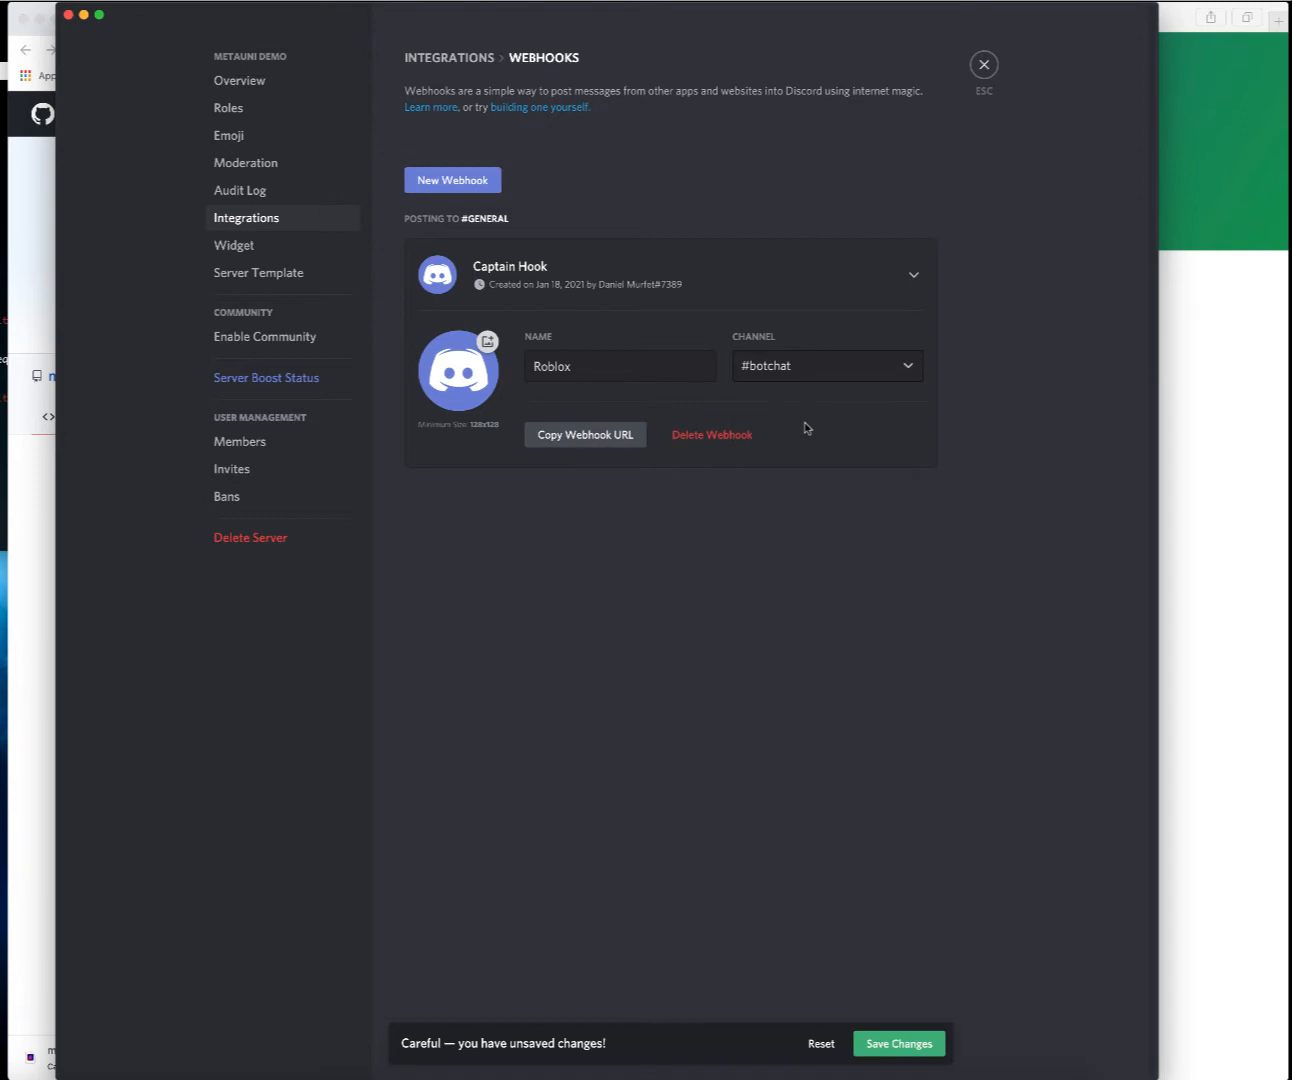
left_click(900, 1039)
Step: Copy the webhook URL and paste it at the end of the Nova notes under a "Discord webhook" line
left_click(594, 436)
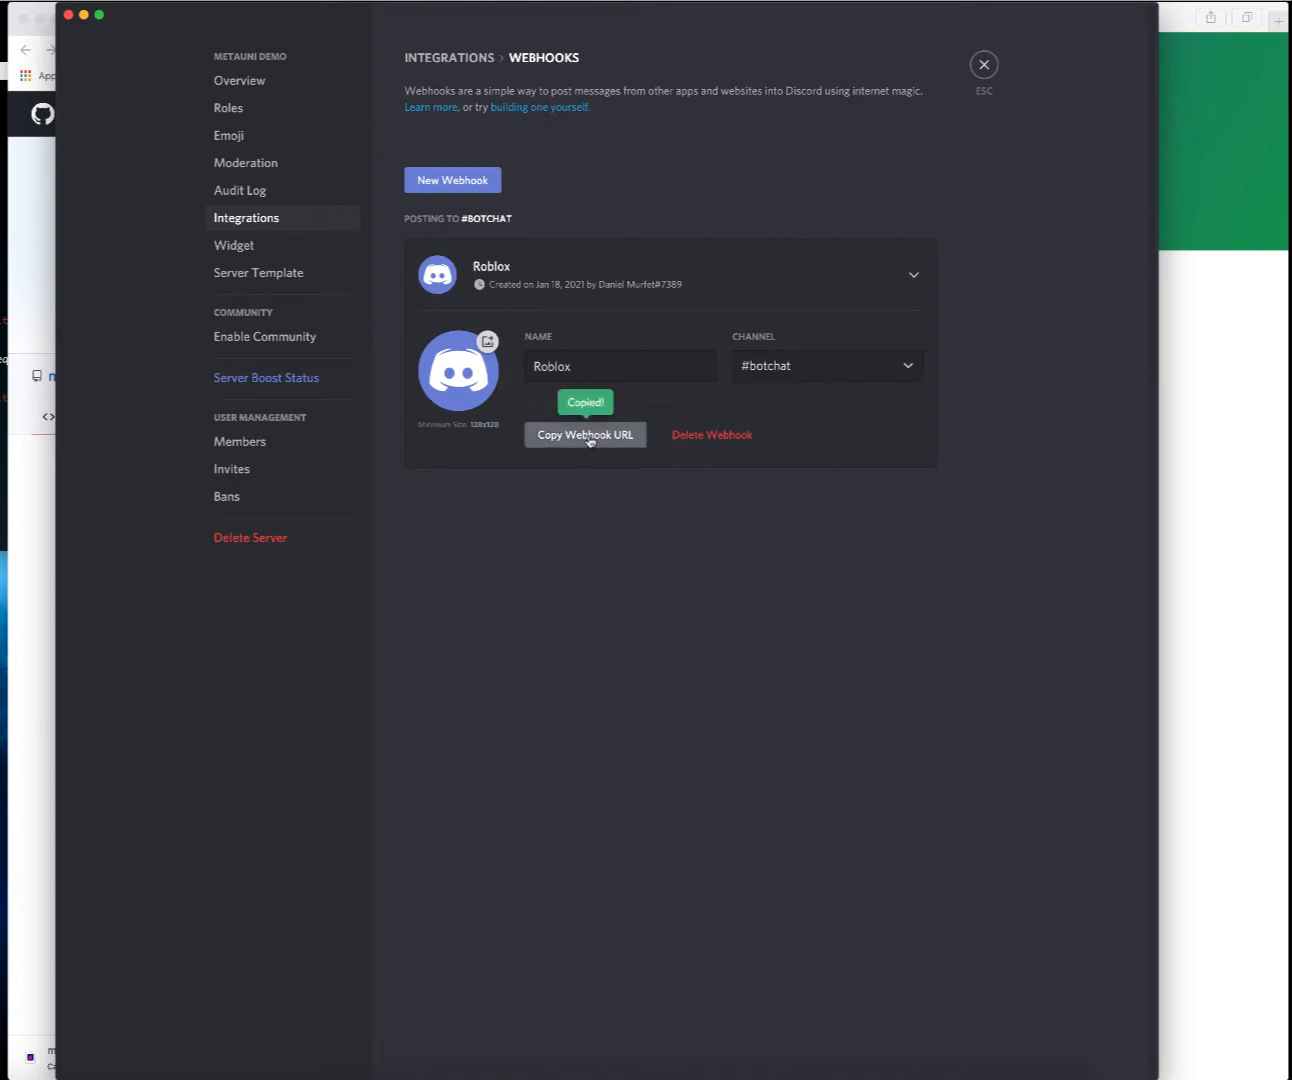
left_click(345, 1077)
left_click(691, 656)
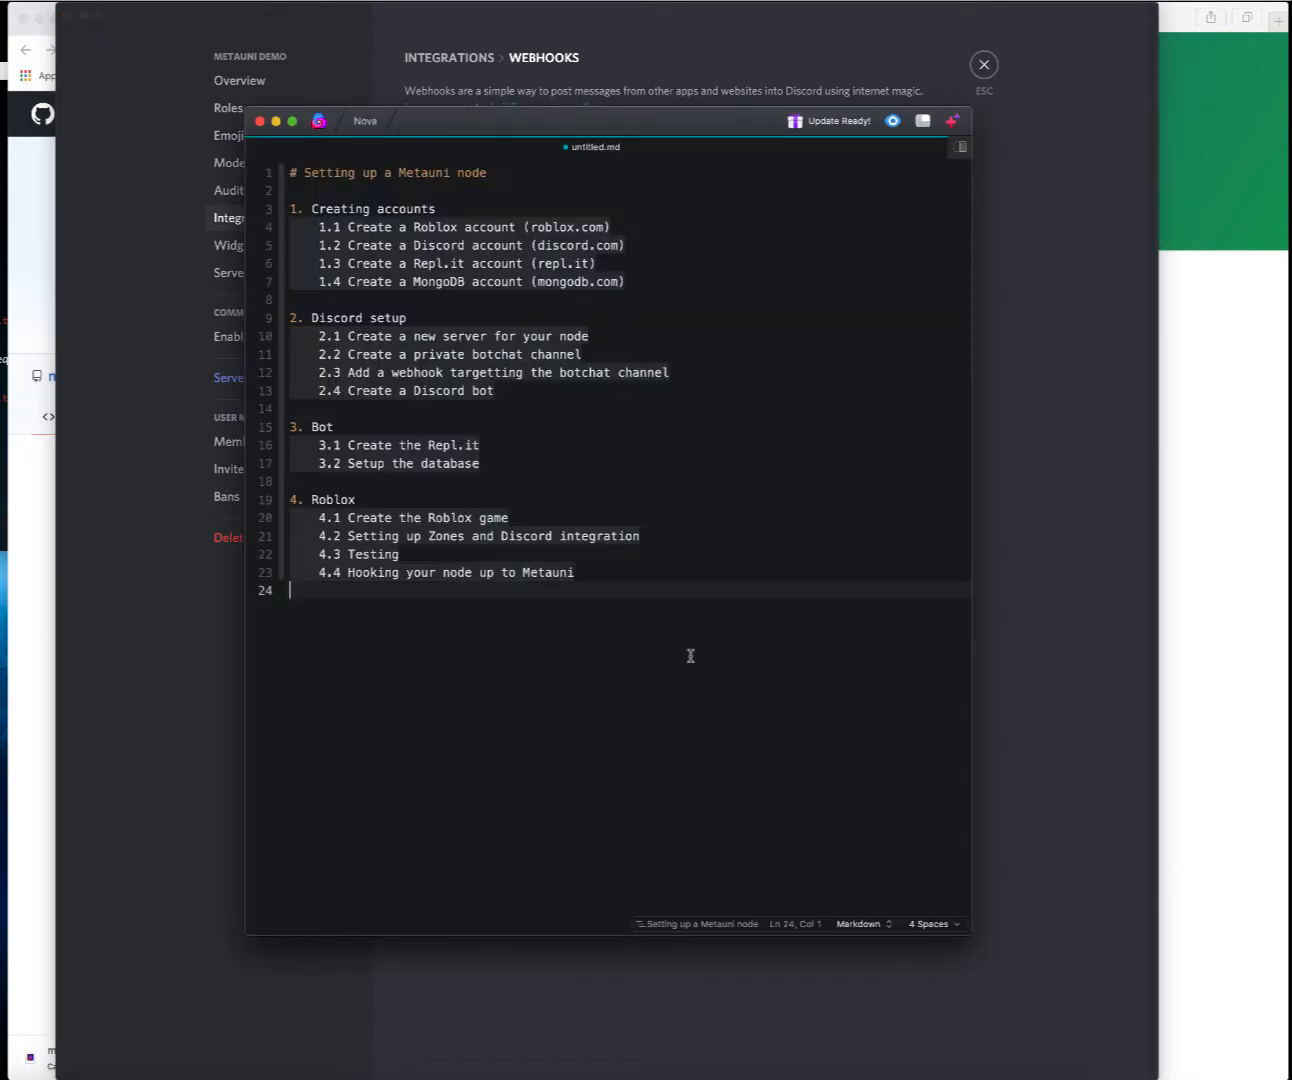
key("Return")
key("Return")
type("Discord webhook")
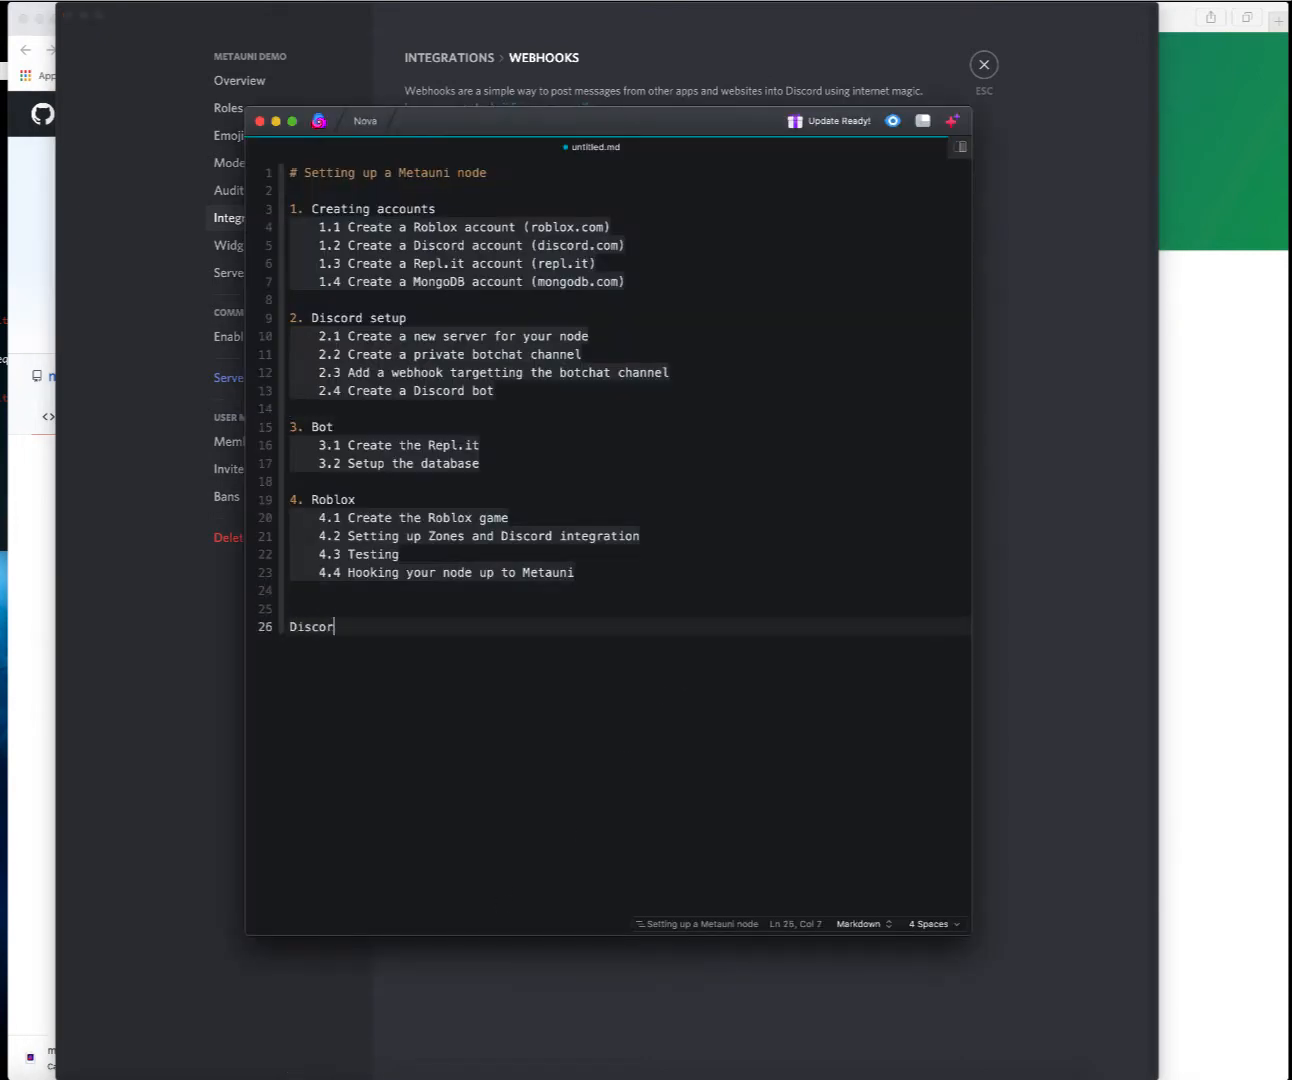
key("Return")
key("super+v")
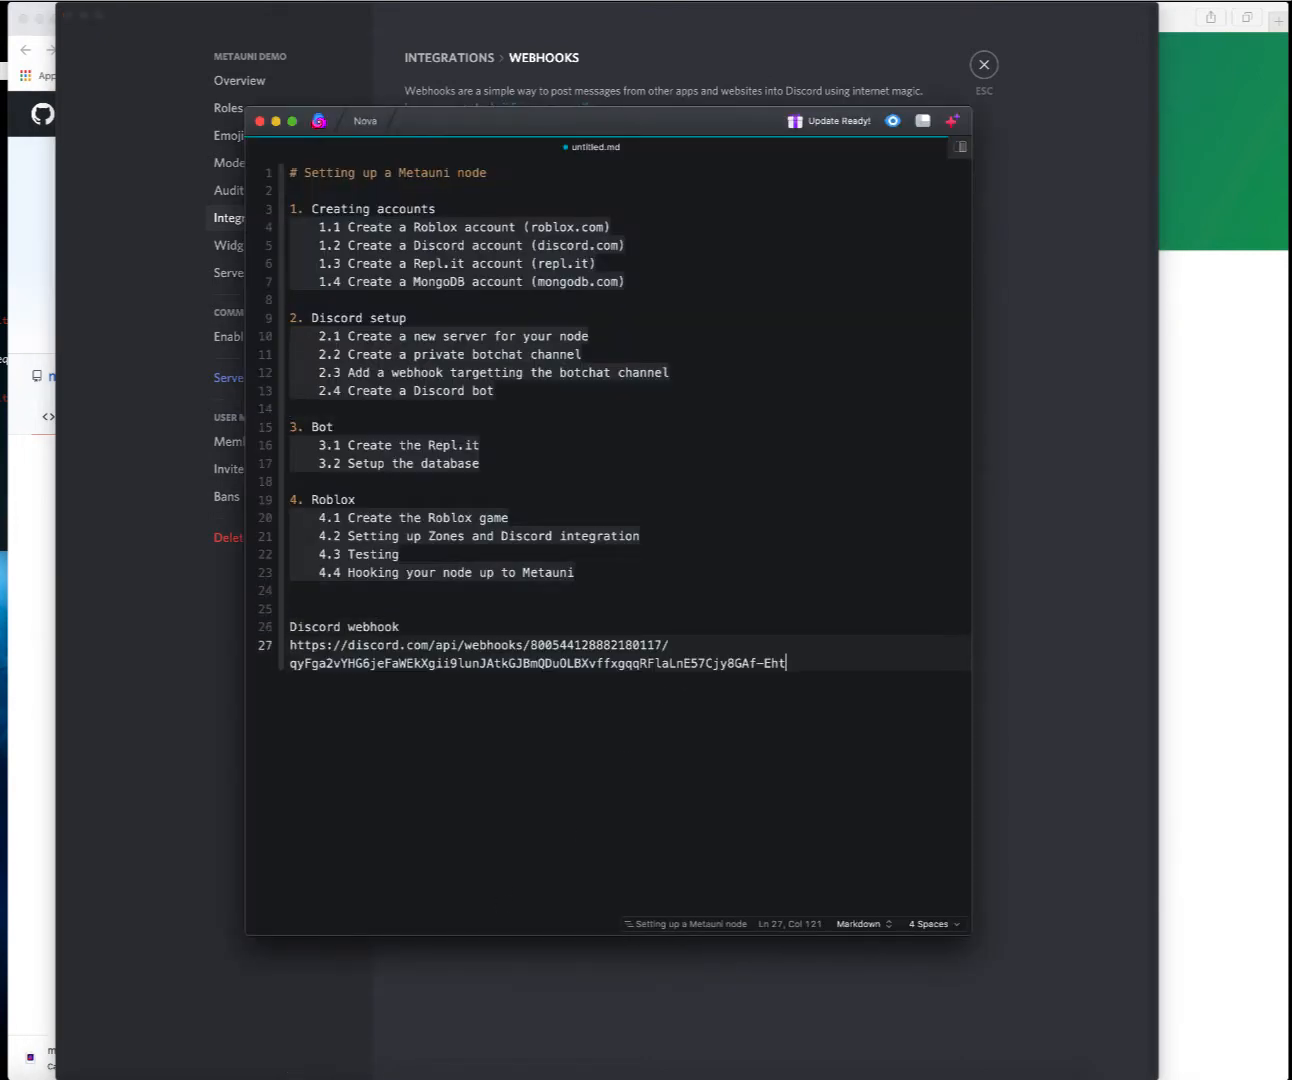
double_click(690, 658)
Step: Return to Discord, close the server settings and check the setup checklist in Nova
key("super+Tab")
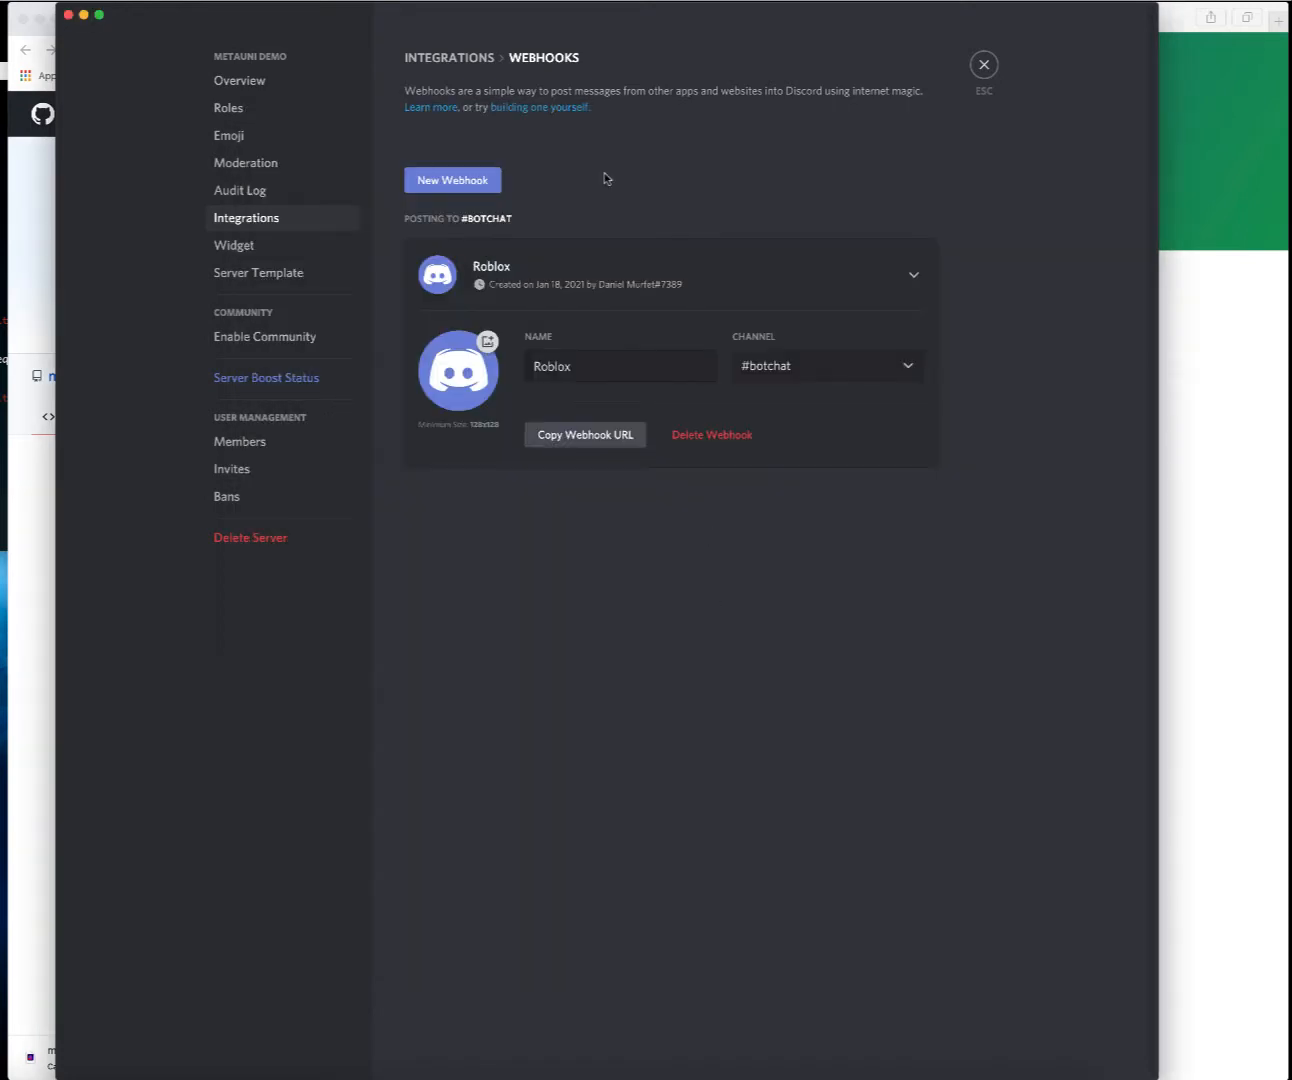
left_click(251, 86)
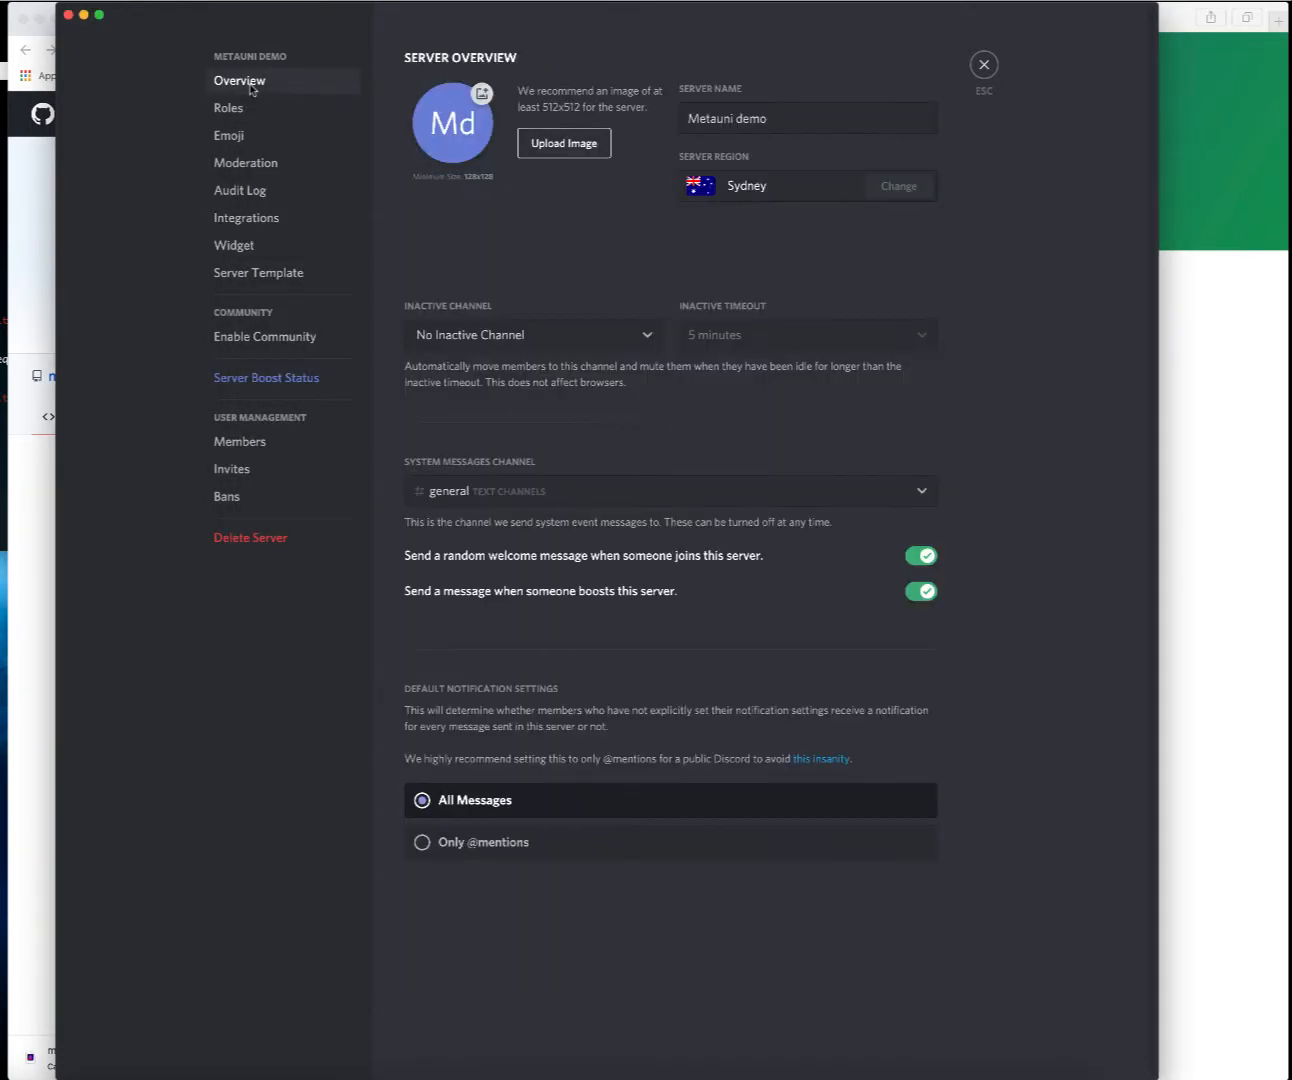
left_click(985, 64)
key("super+Tab")
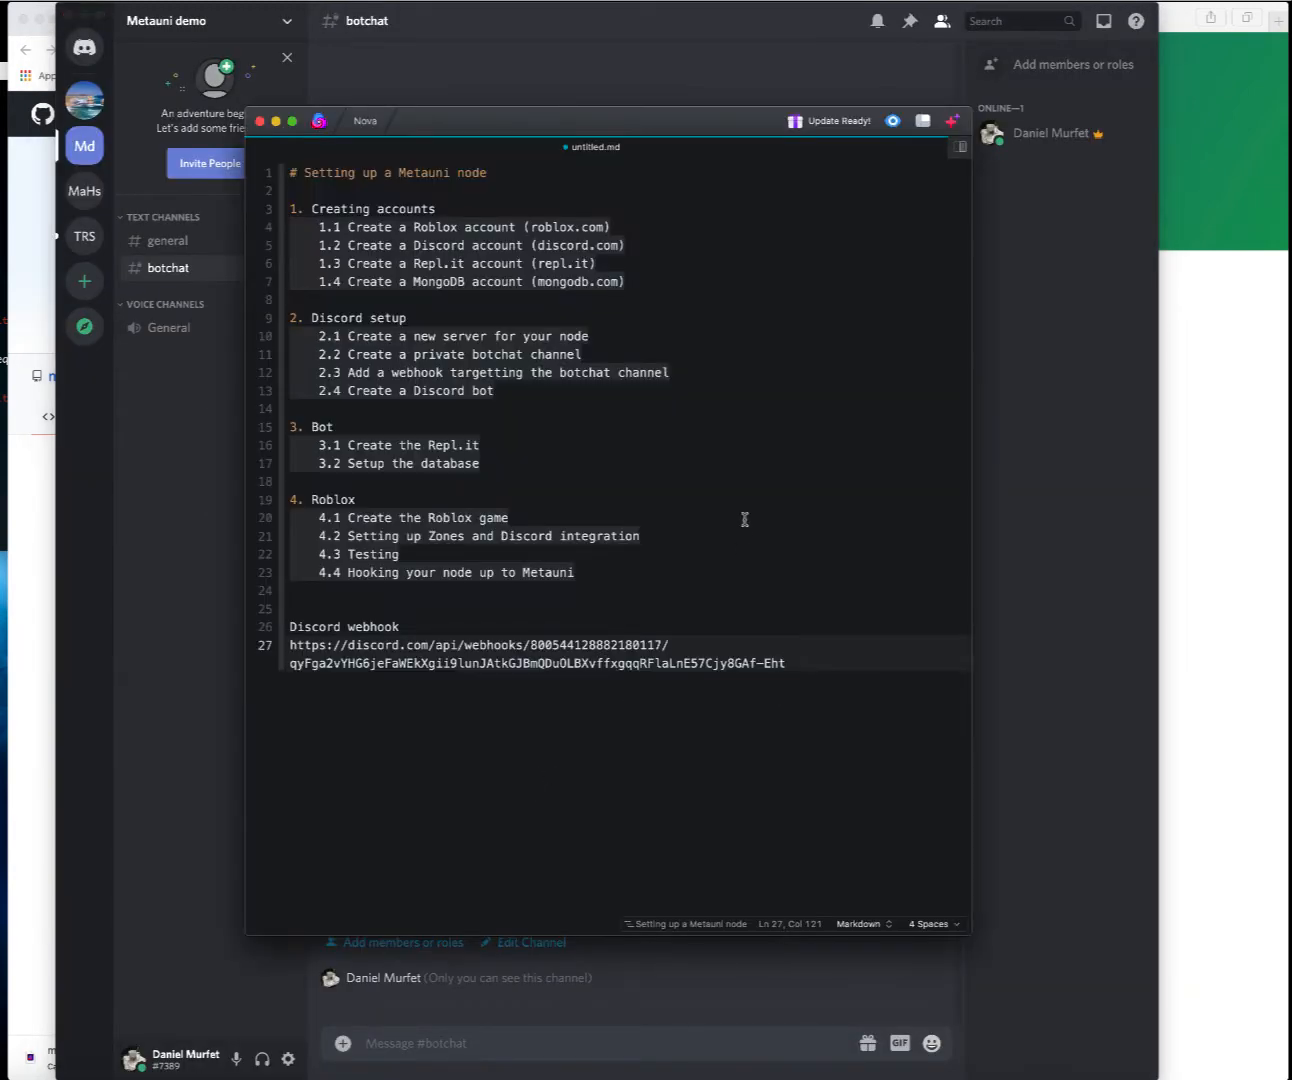
key("super+Tab")
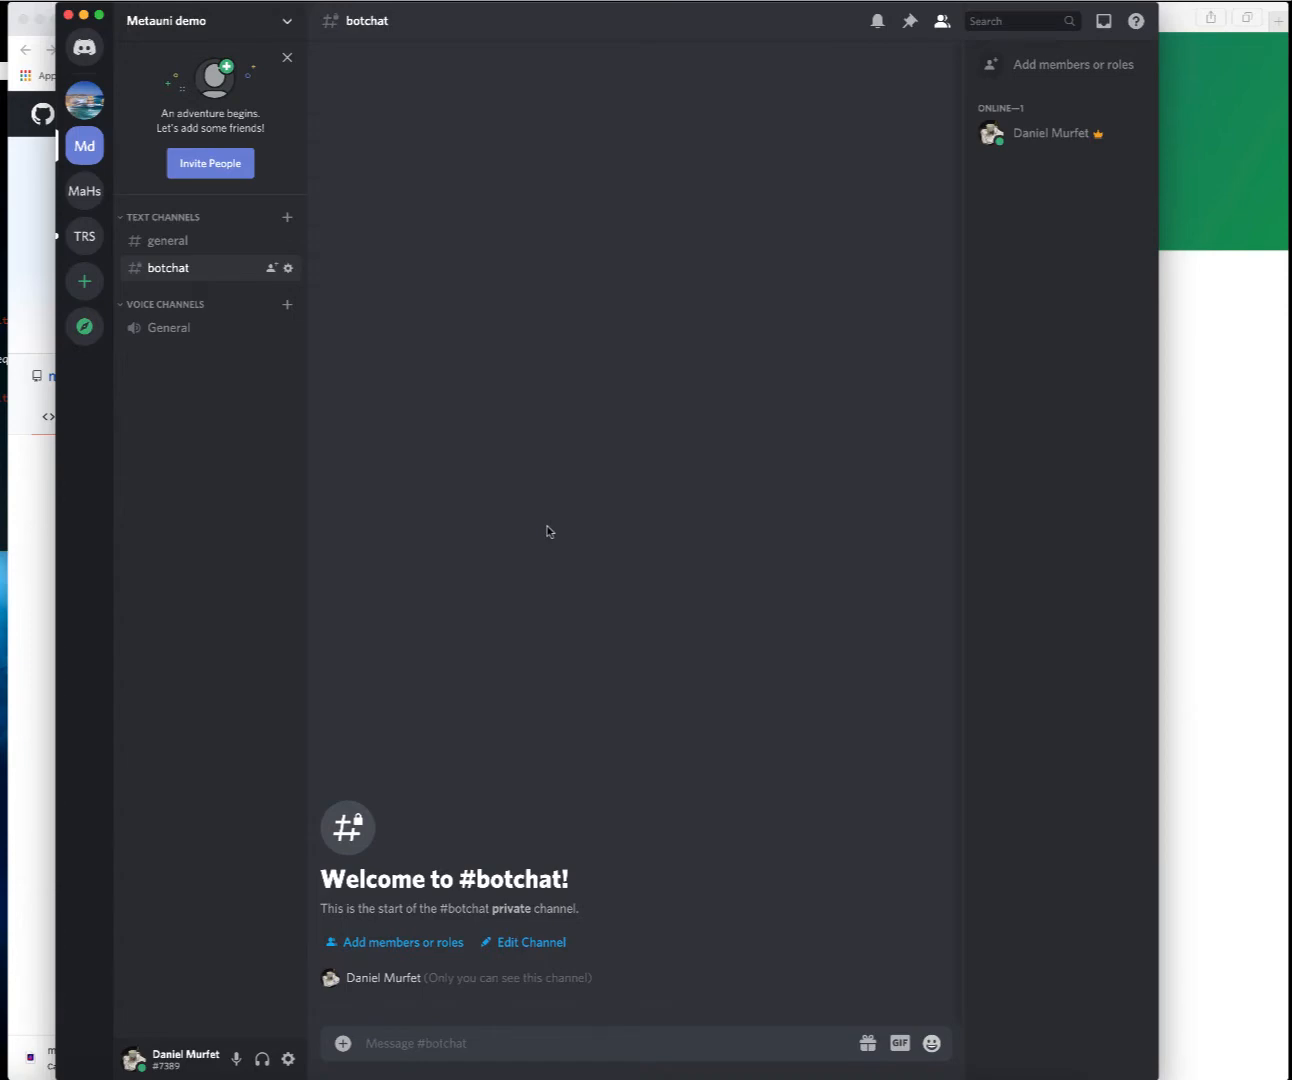
Step: Switch to Safari, open repl.it in a new tab and move the browser window fully into view
key("super+Tab")
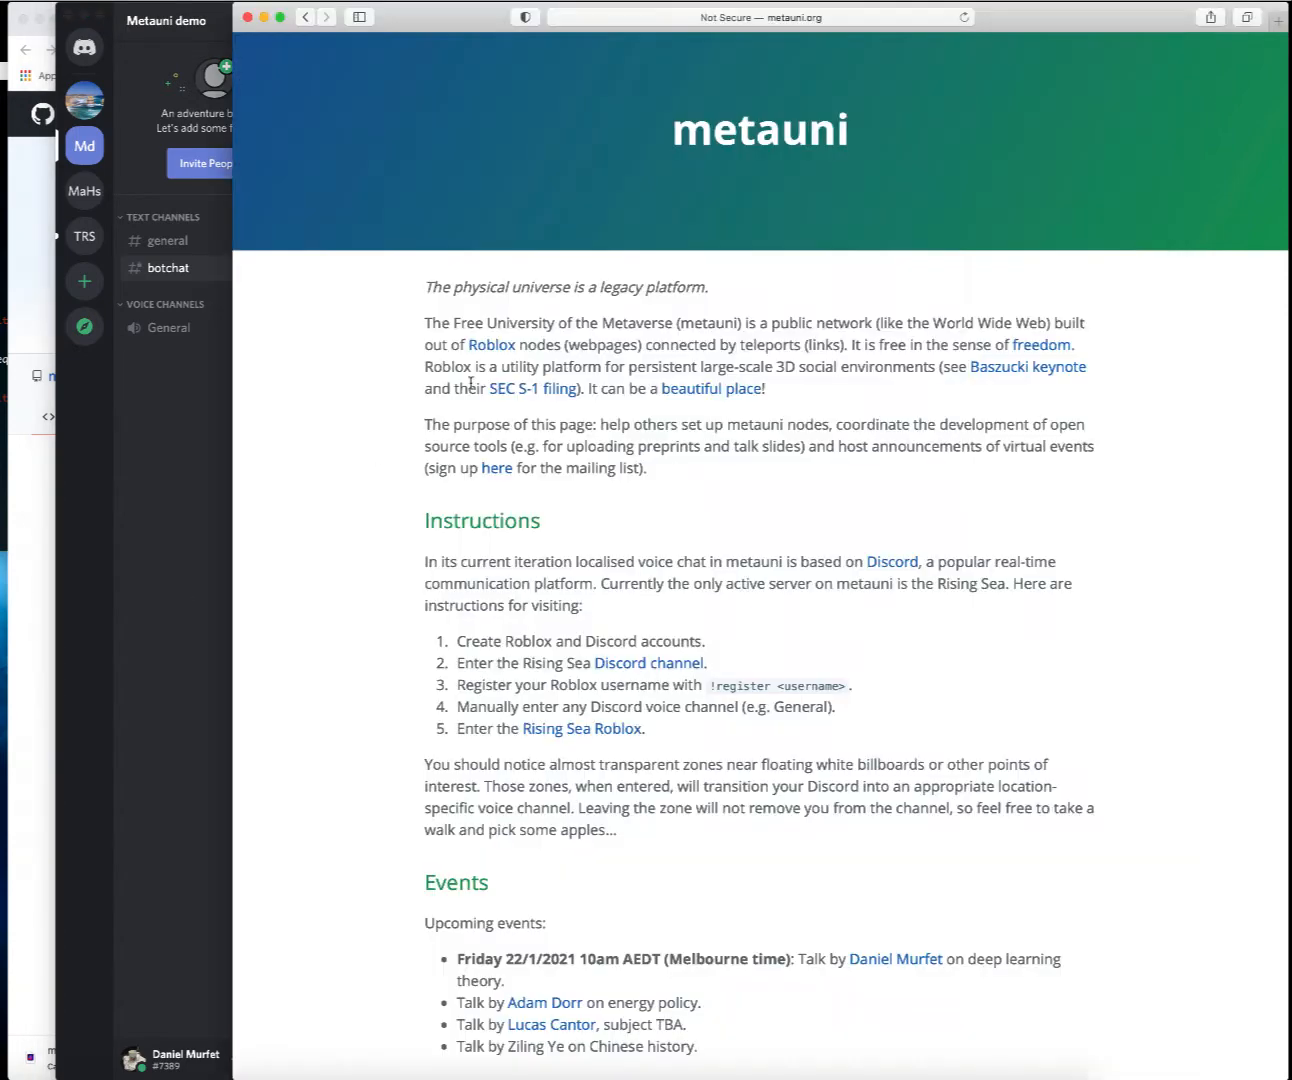
key("super+t")
type("repl.it")
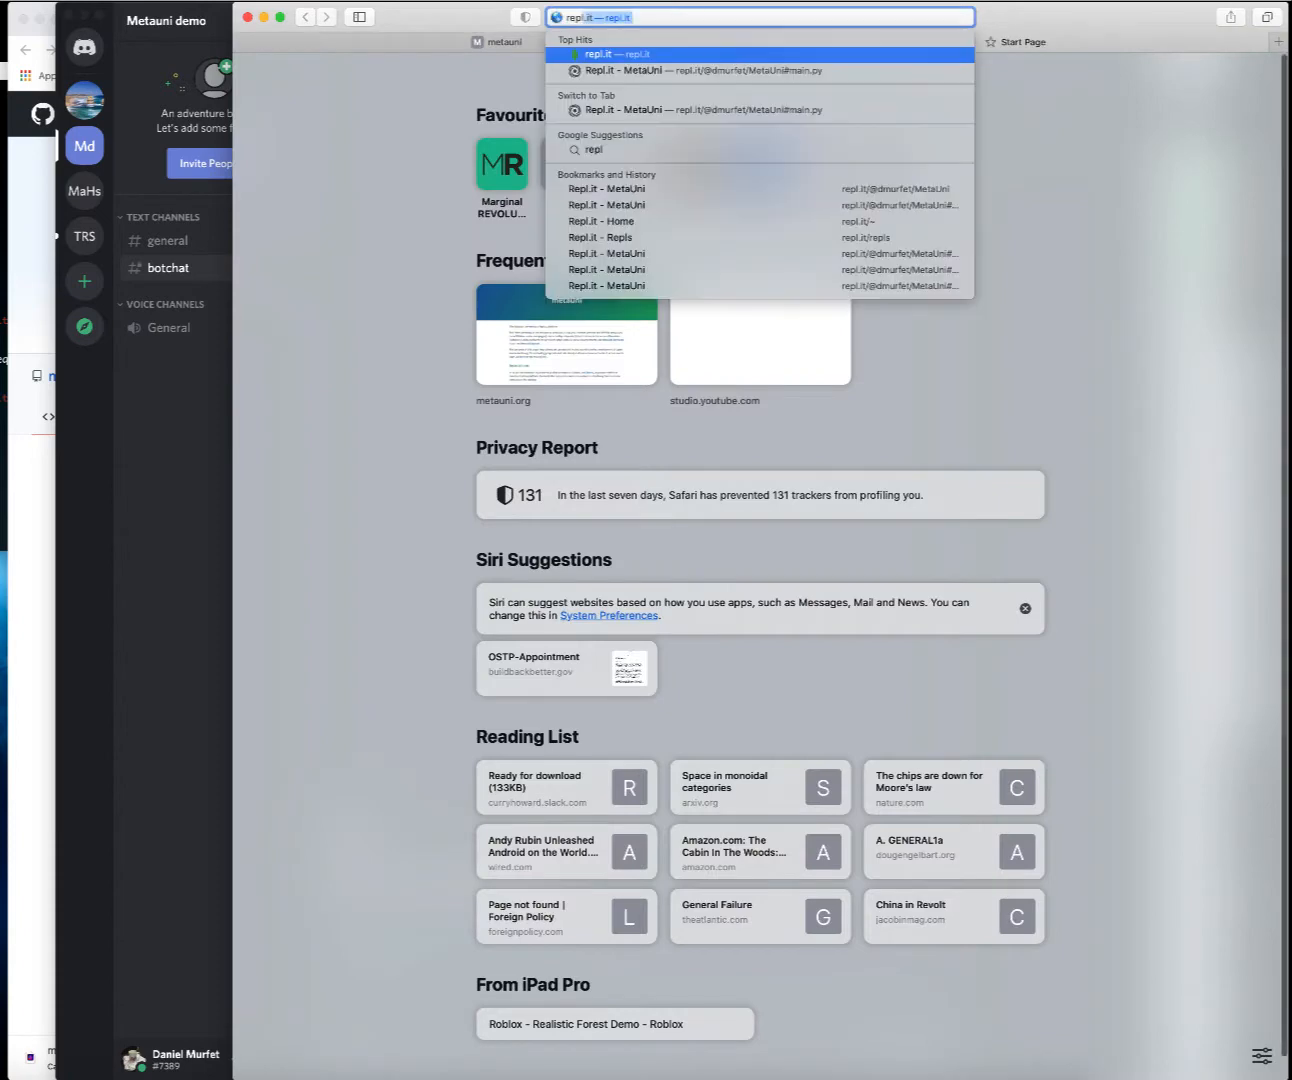
key("Return")
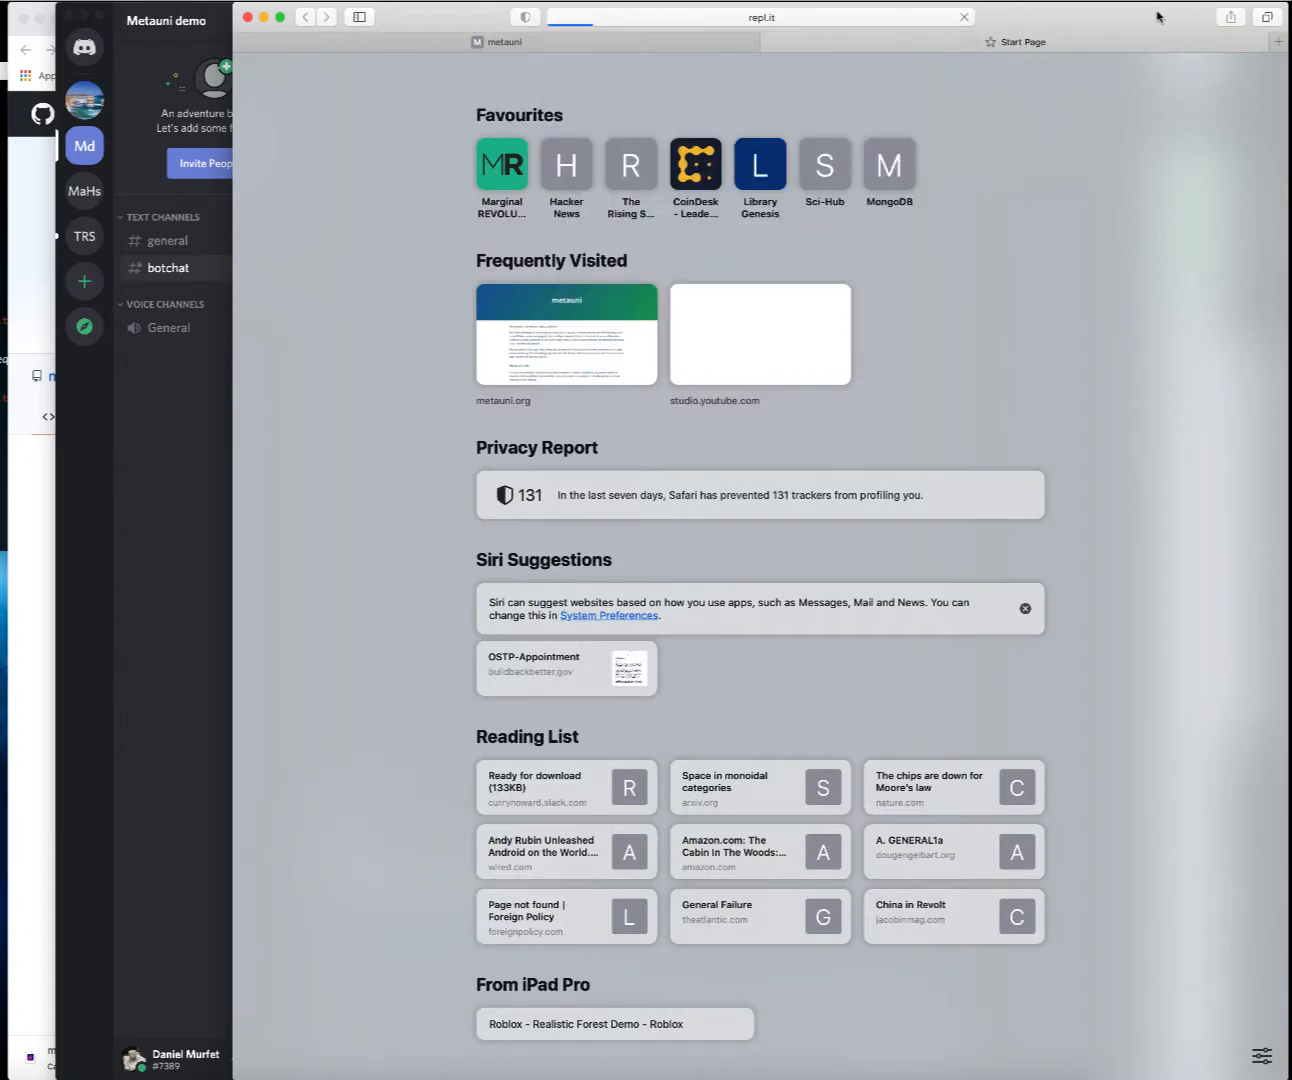
left_click_drag(1157, 6, 997, 5)
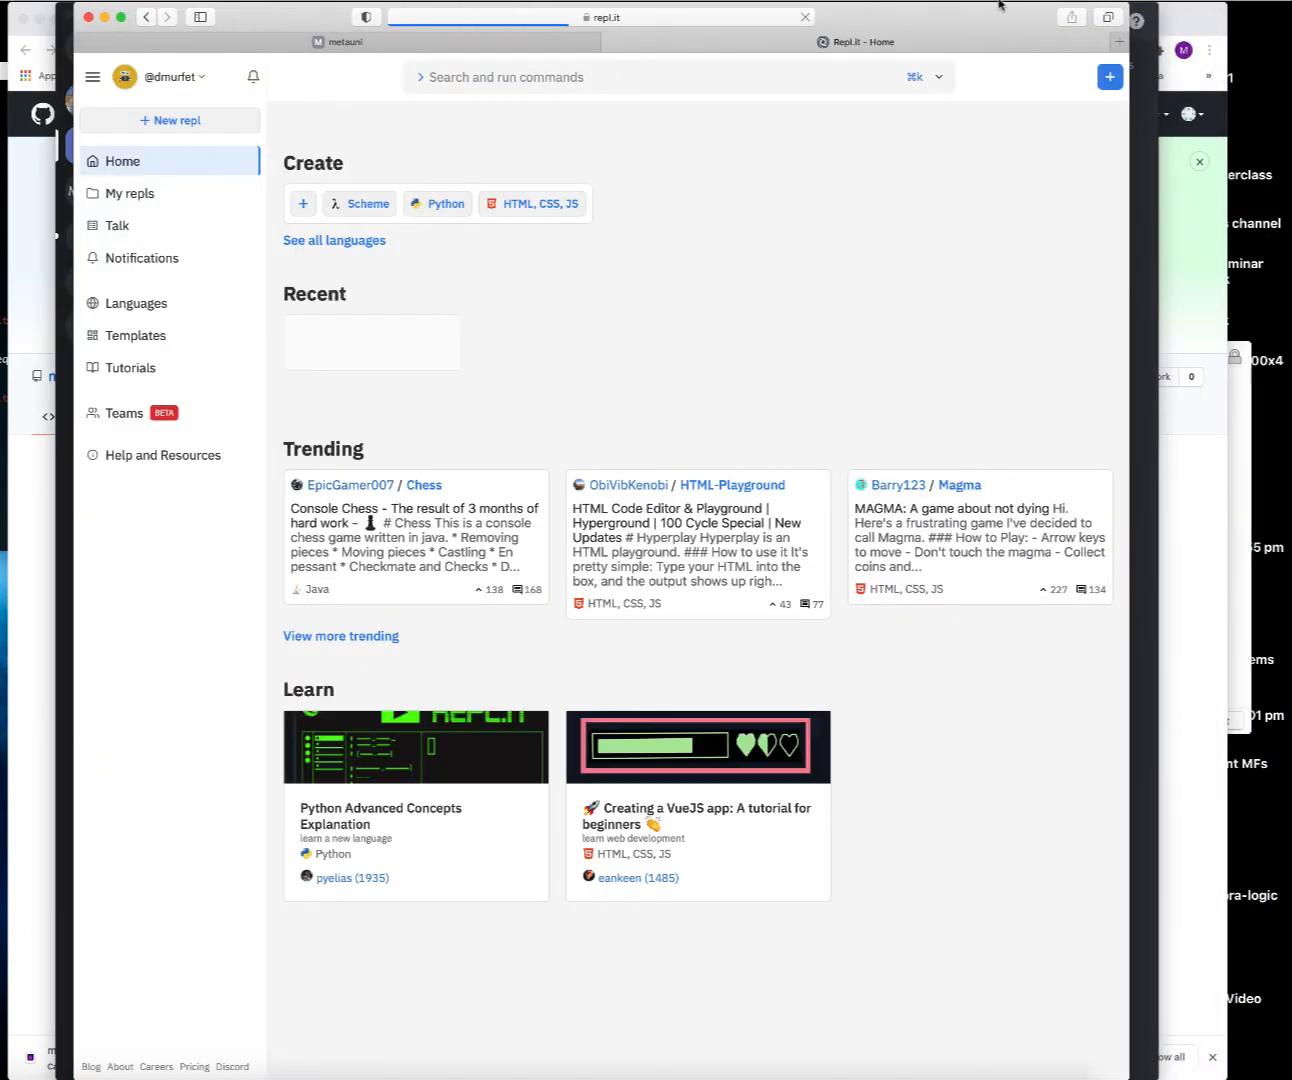
Step: Create a new public repl named MetauniDemo from the Discord.py bot template
left_click(198, 123)
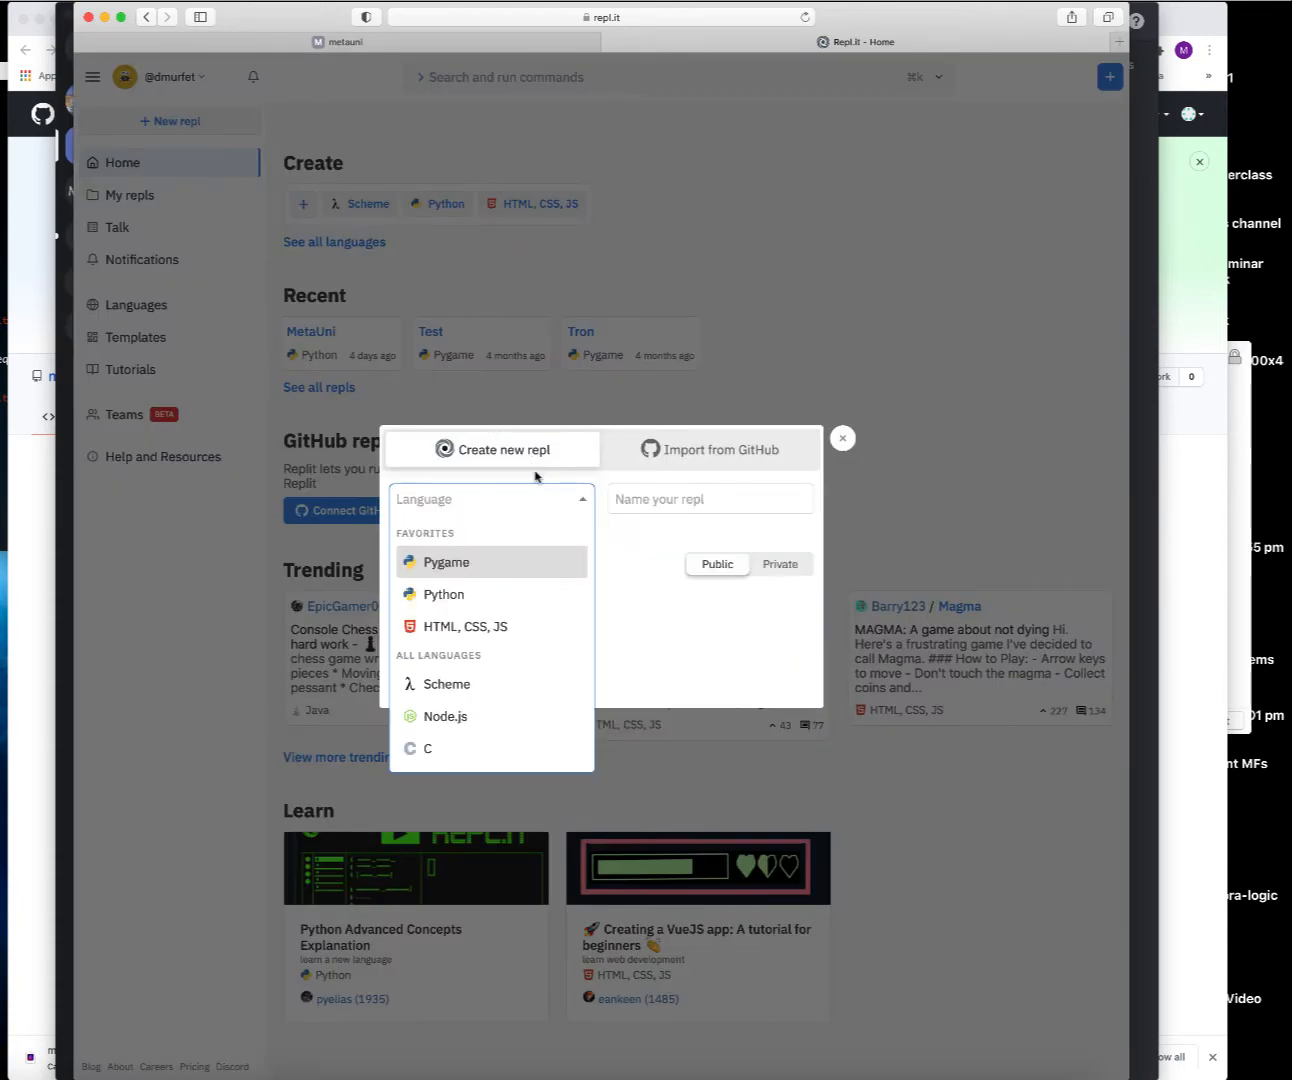
type("discord")
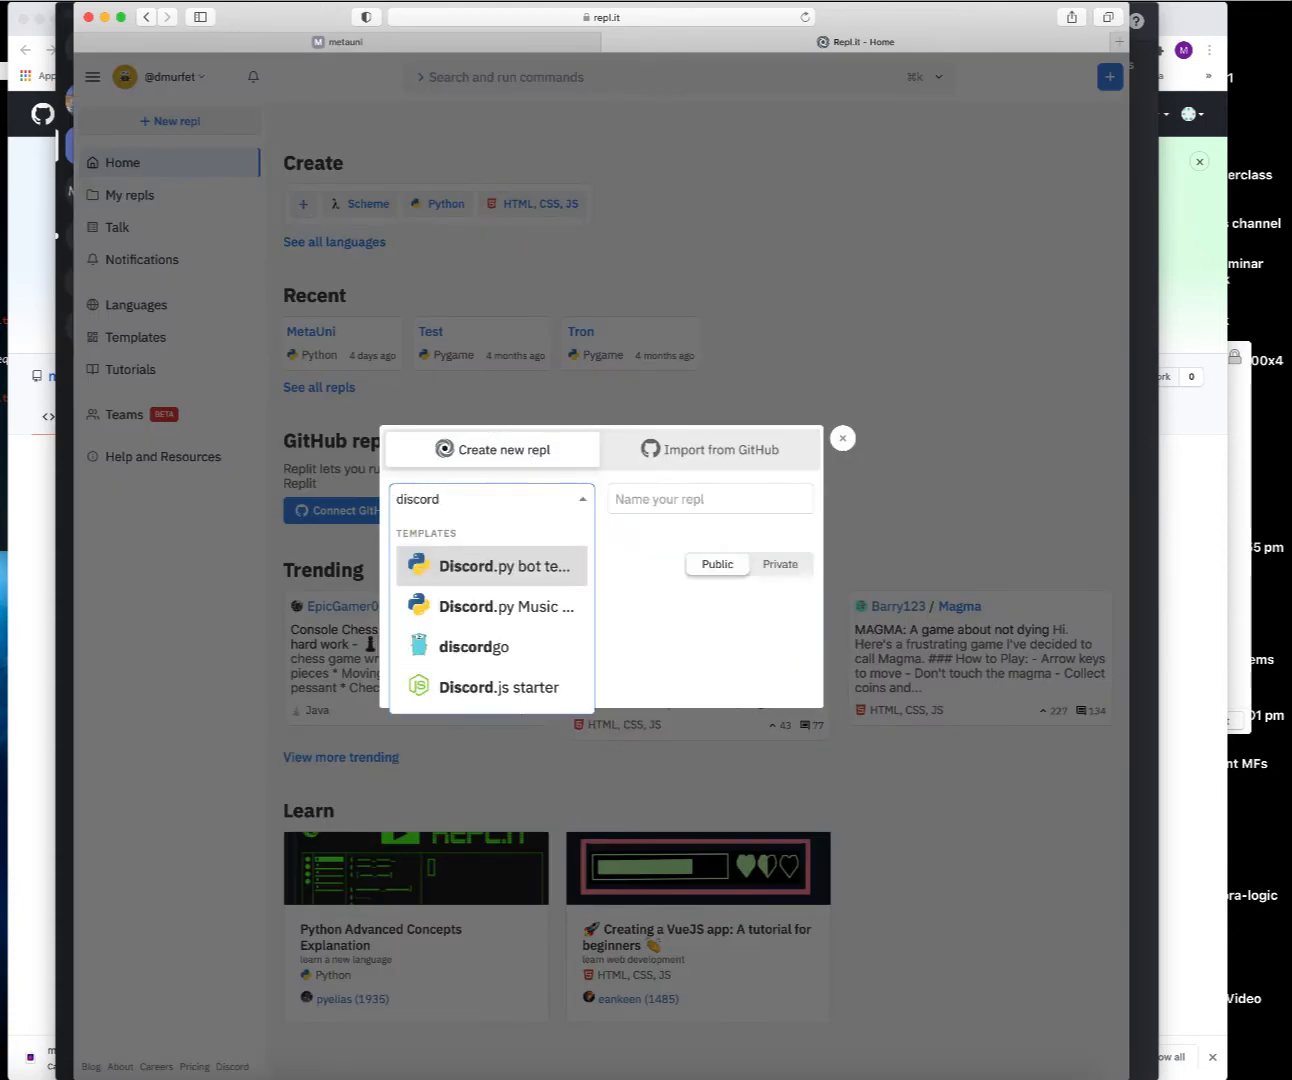
left_click(506, 573)
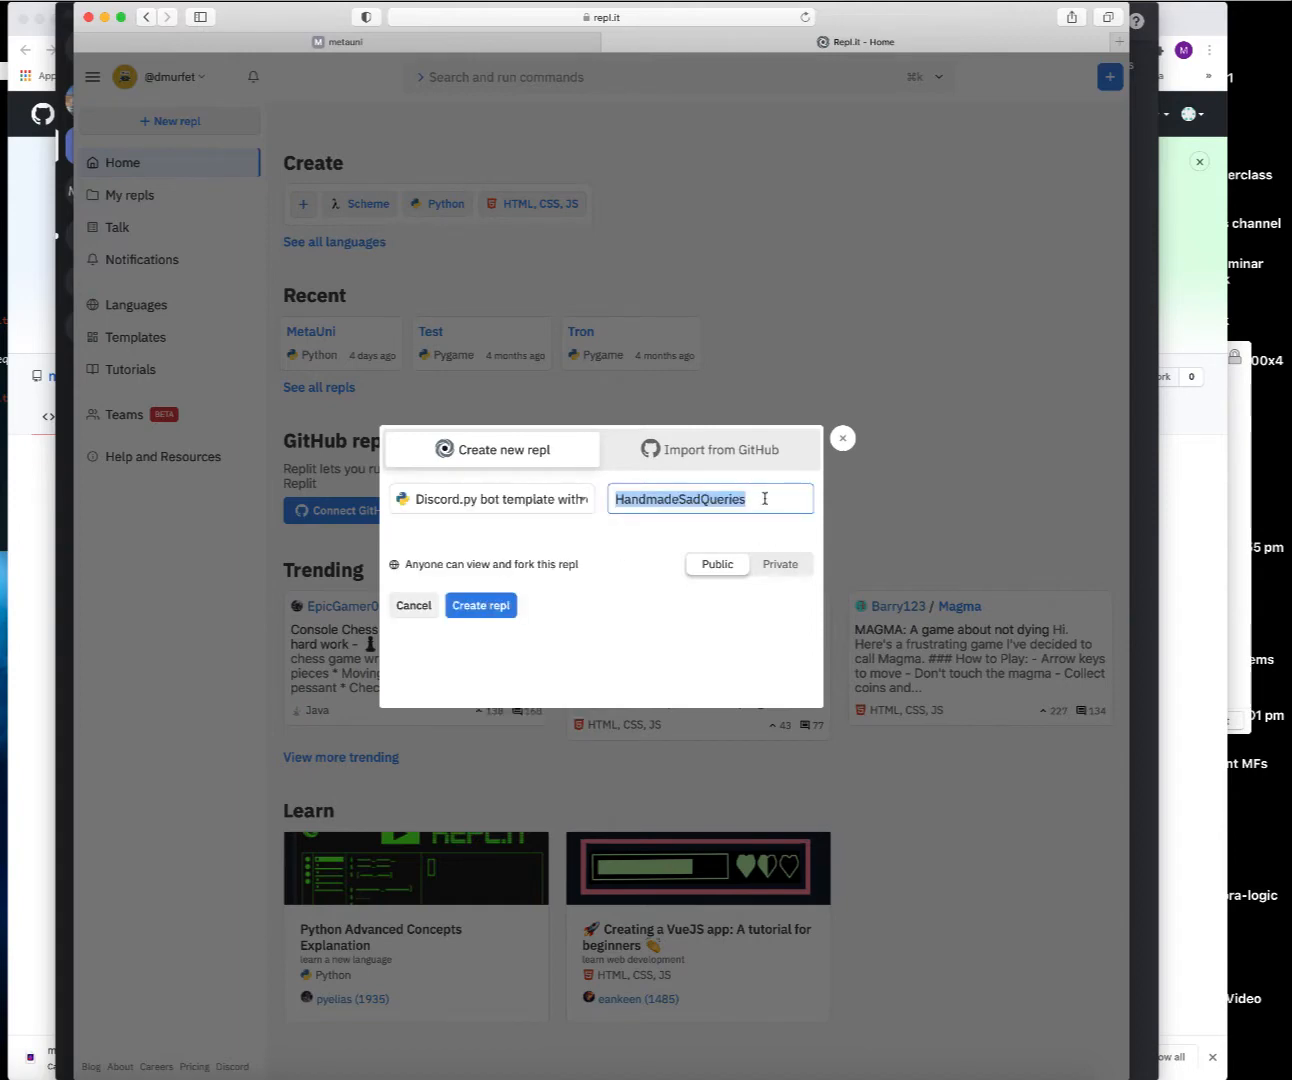
type("MetauniDemo")
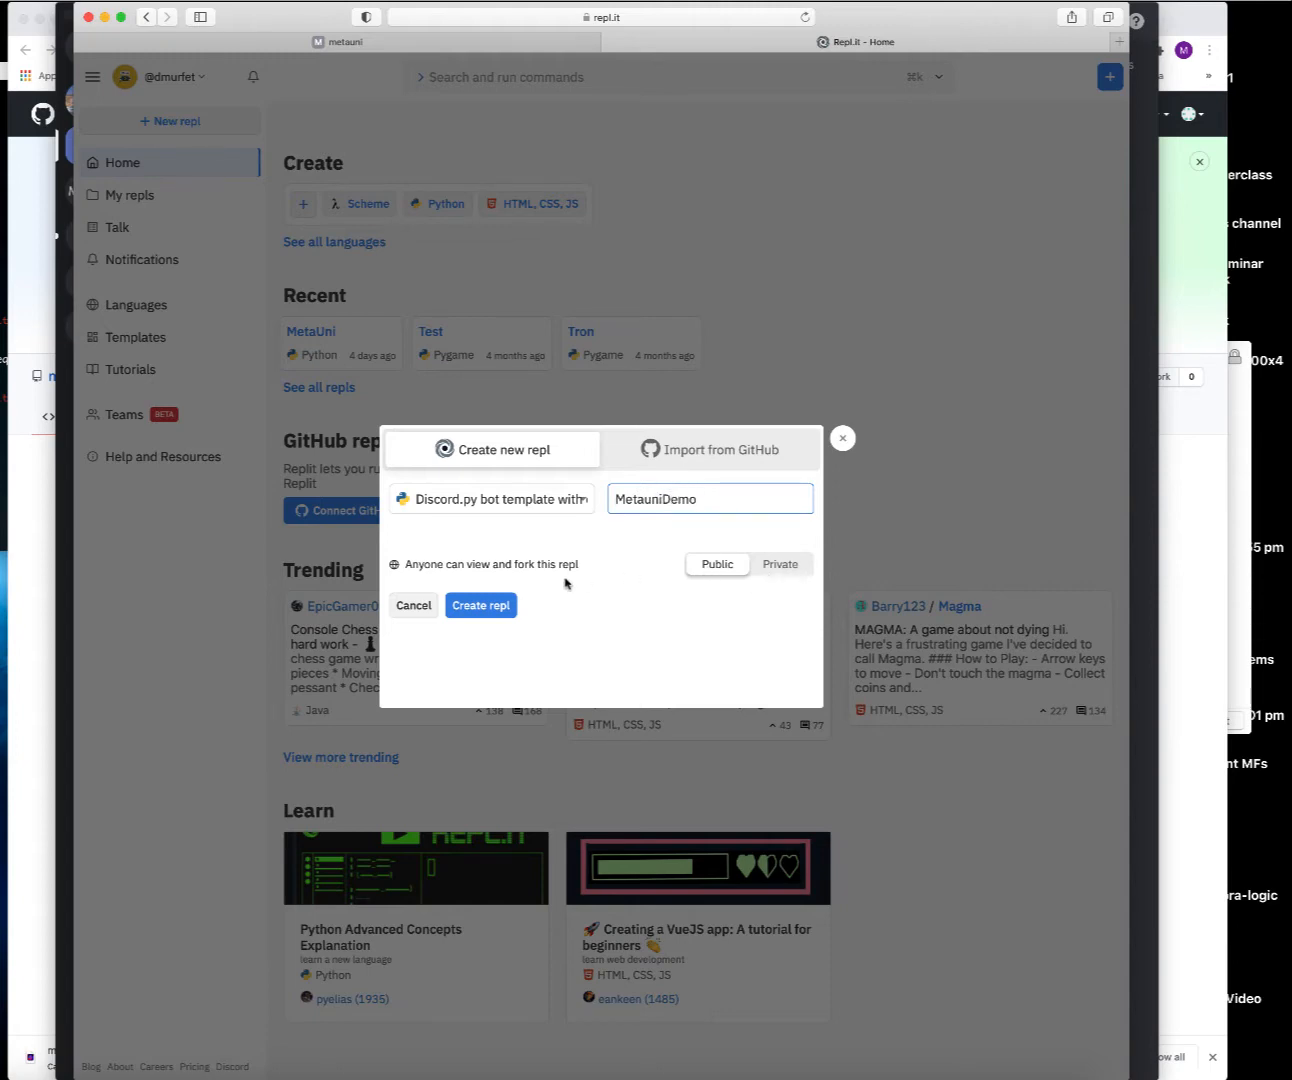
left_click(487, 607)
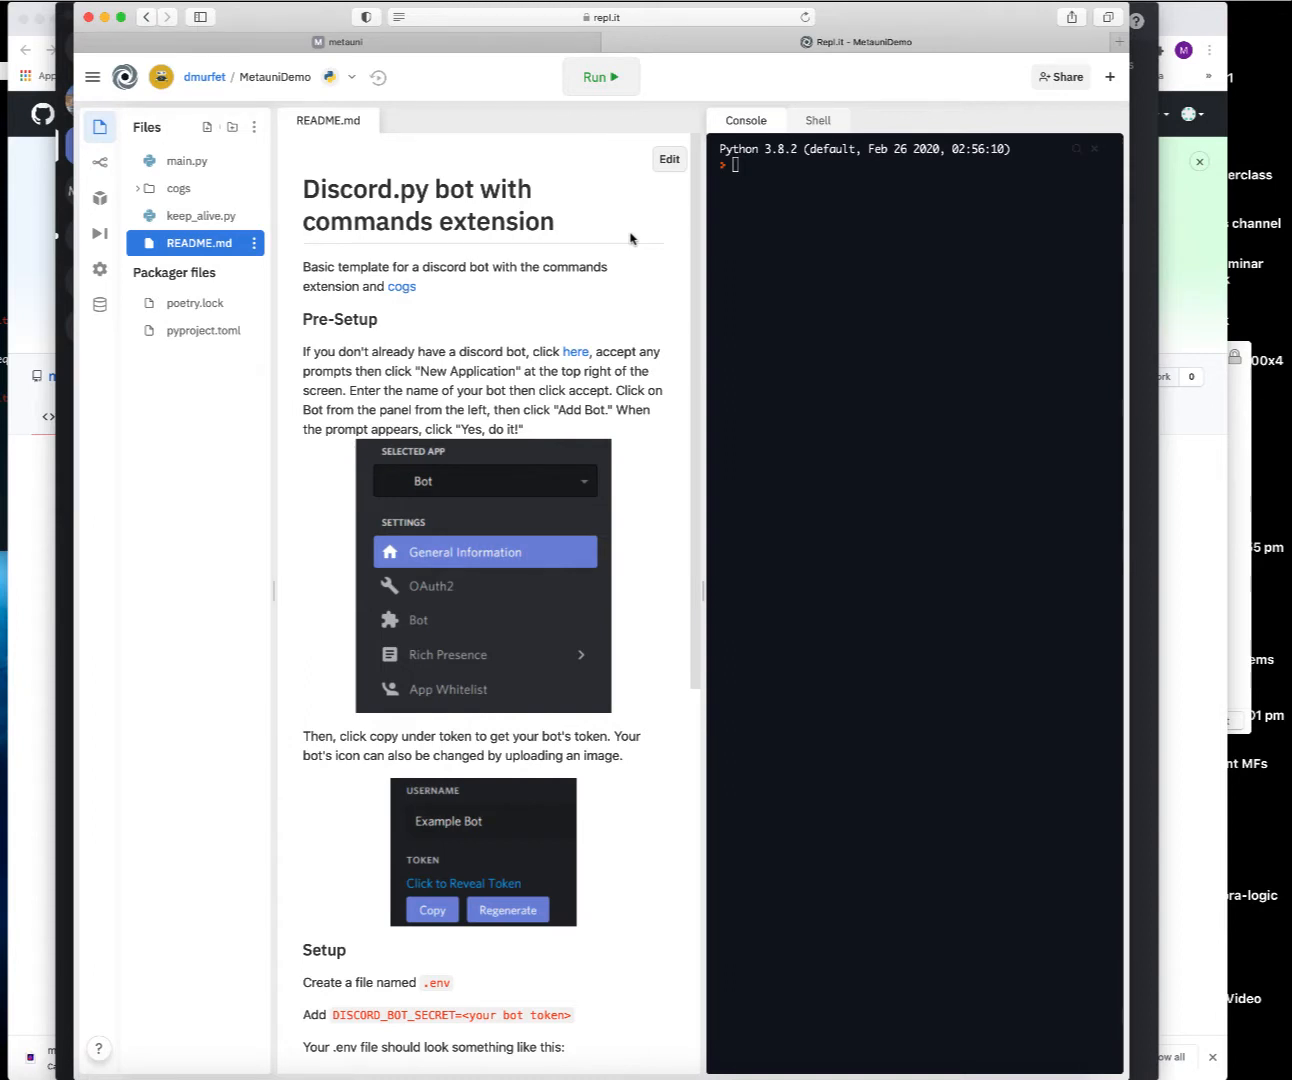
Step: Open main.py in the new repl and delete all of its template code
left_click(193, 162)
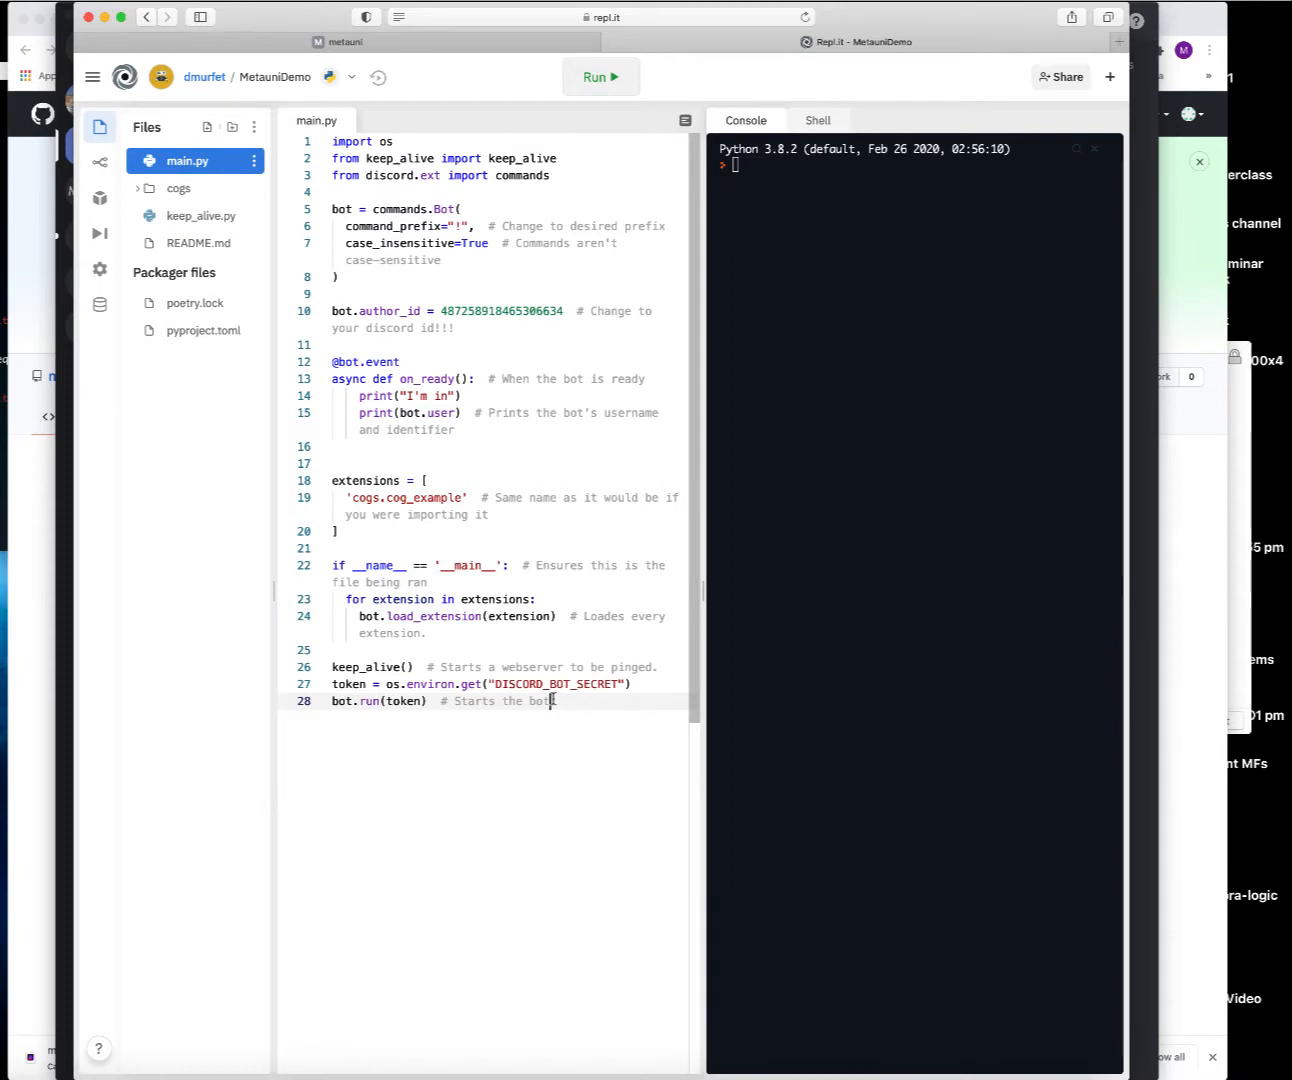
left_click_drag(553, 702, 322, 144)
key("BackSpace")
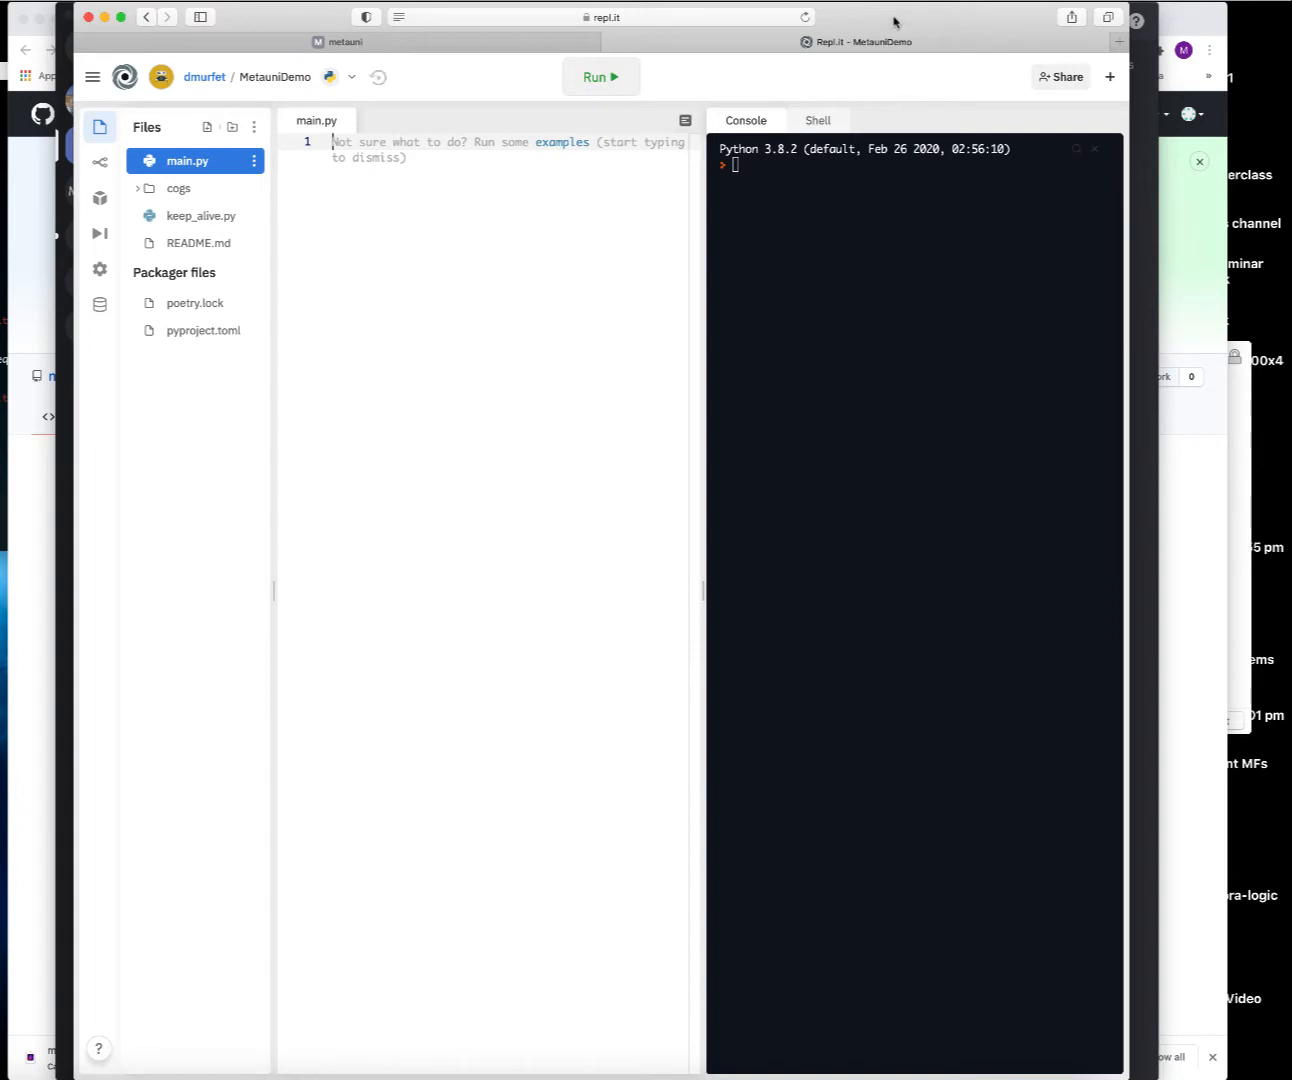
Step: Download metauni.org/bot/main.py through a new browser tab, allowing downloads from the site
key("super+t")
type("meta")
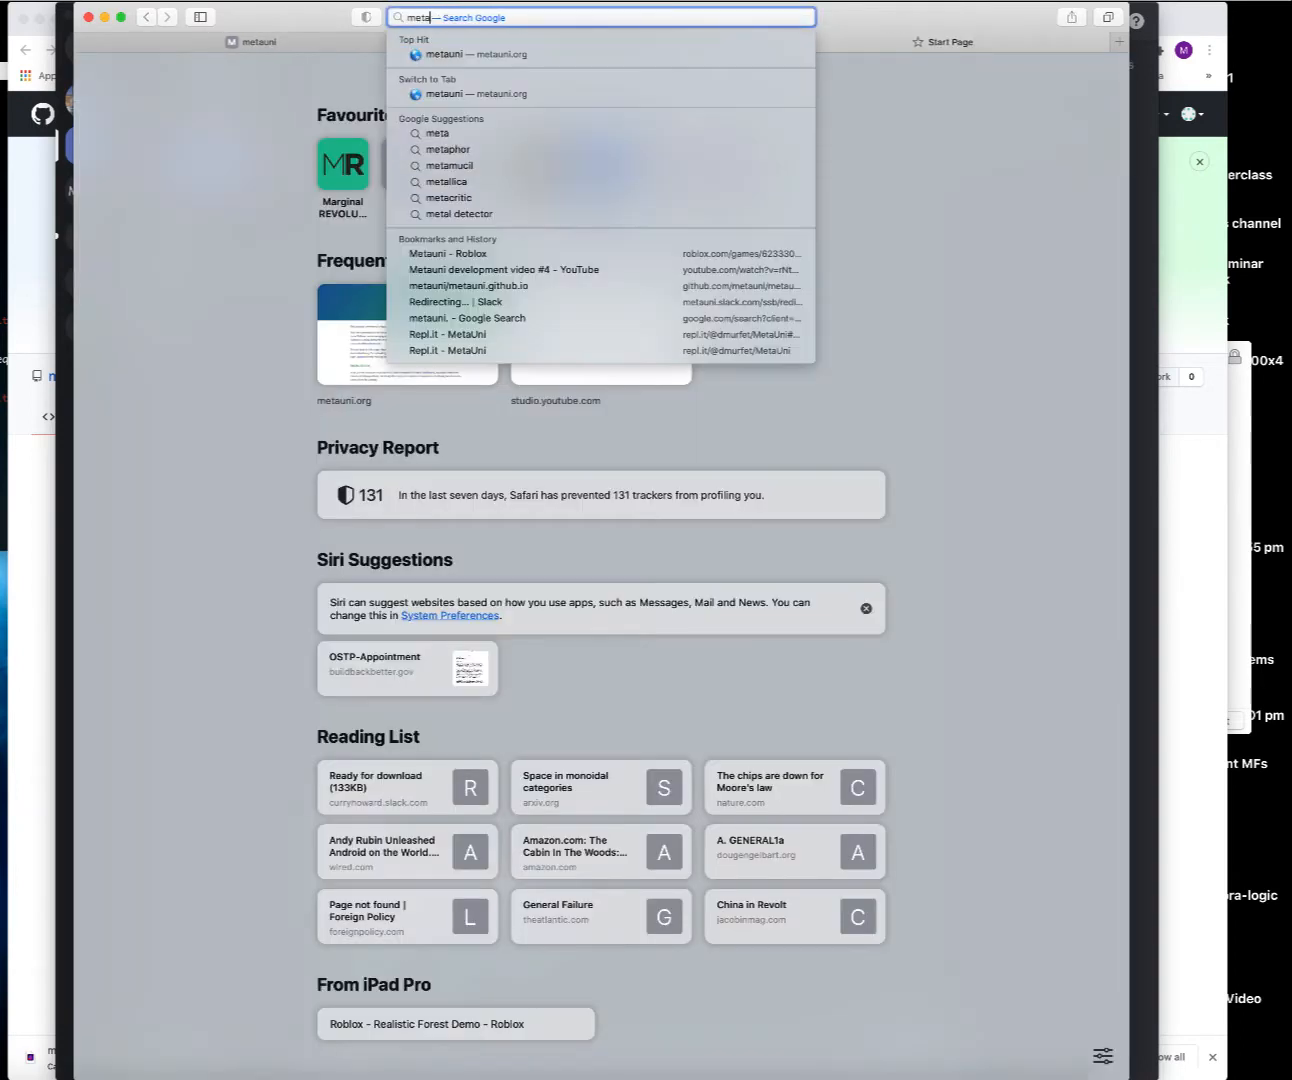
type("uni.org/bot/main.py")
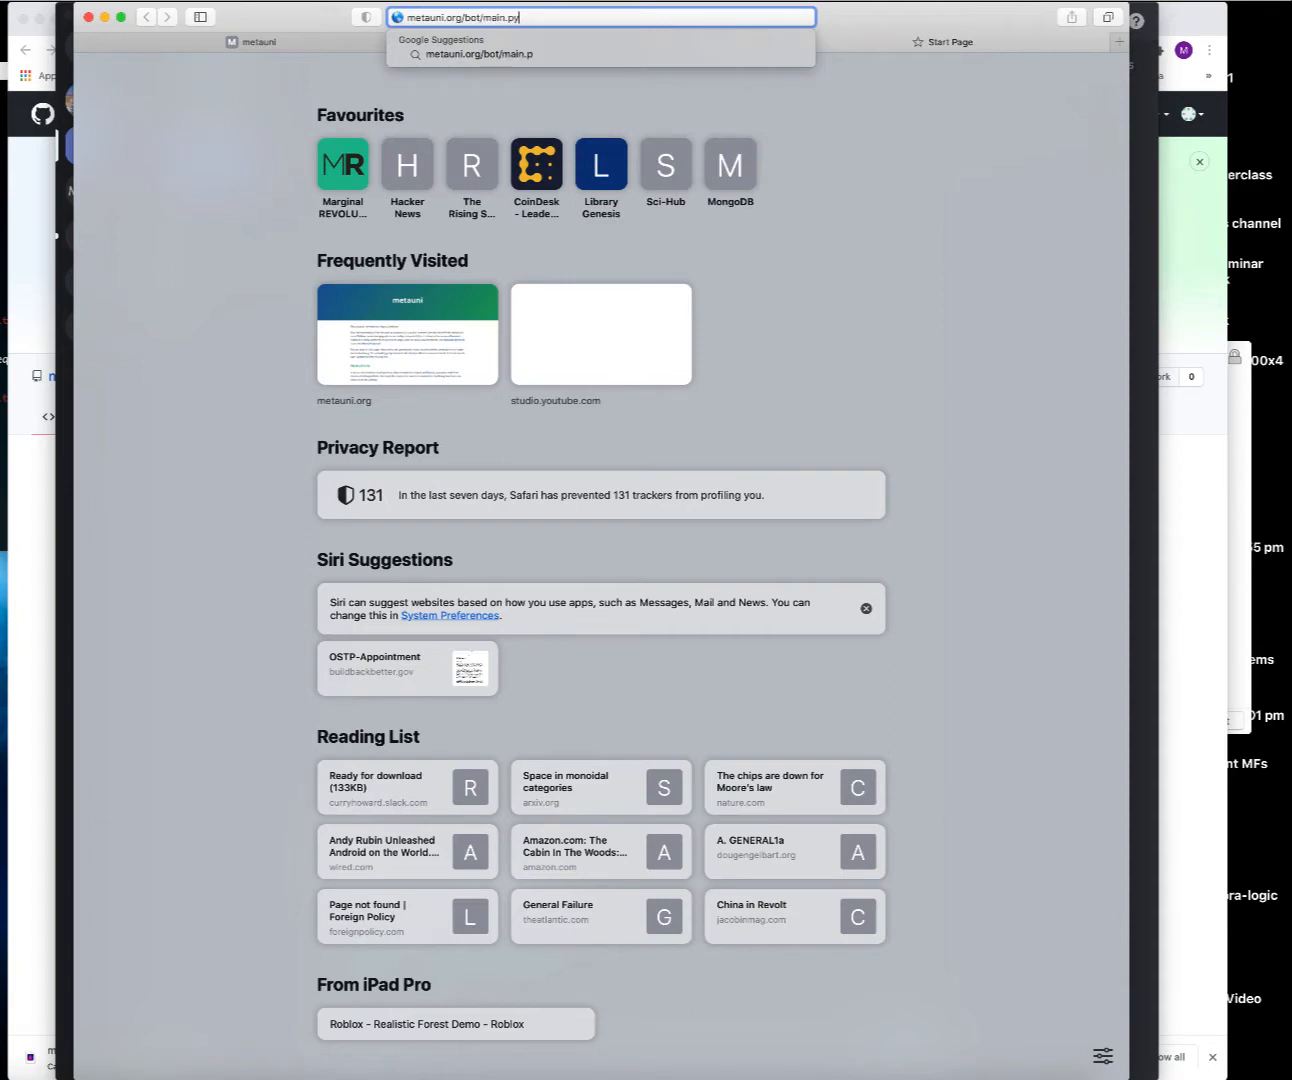
key("Return")
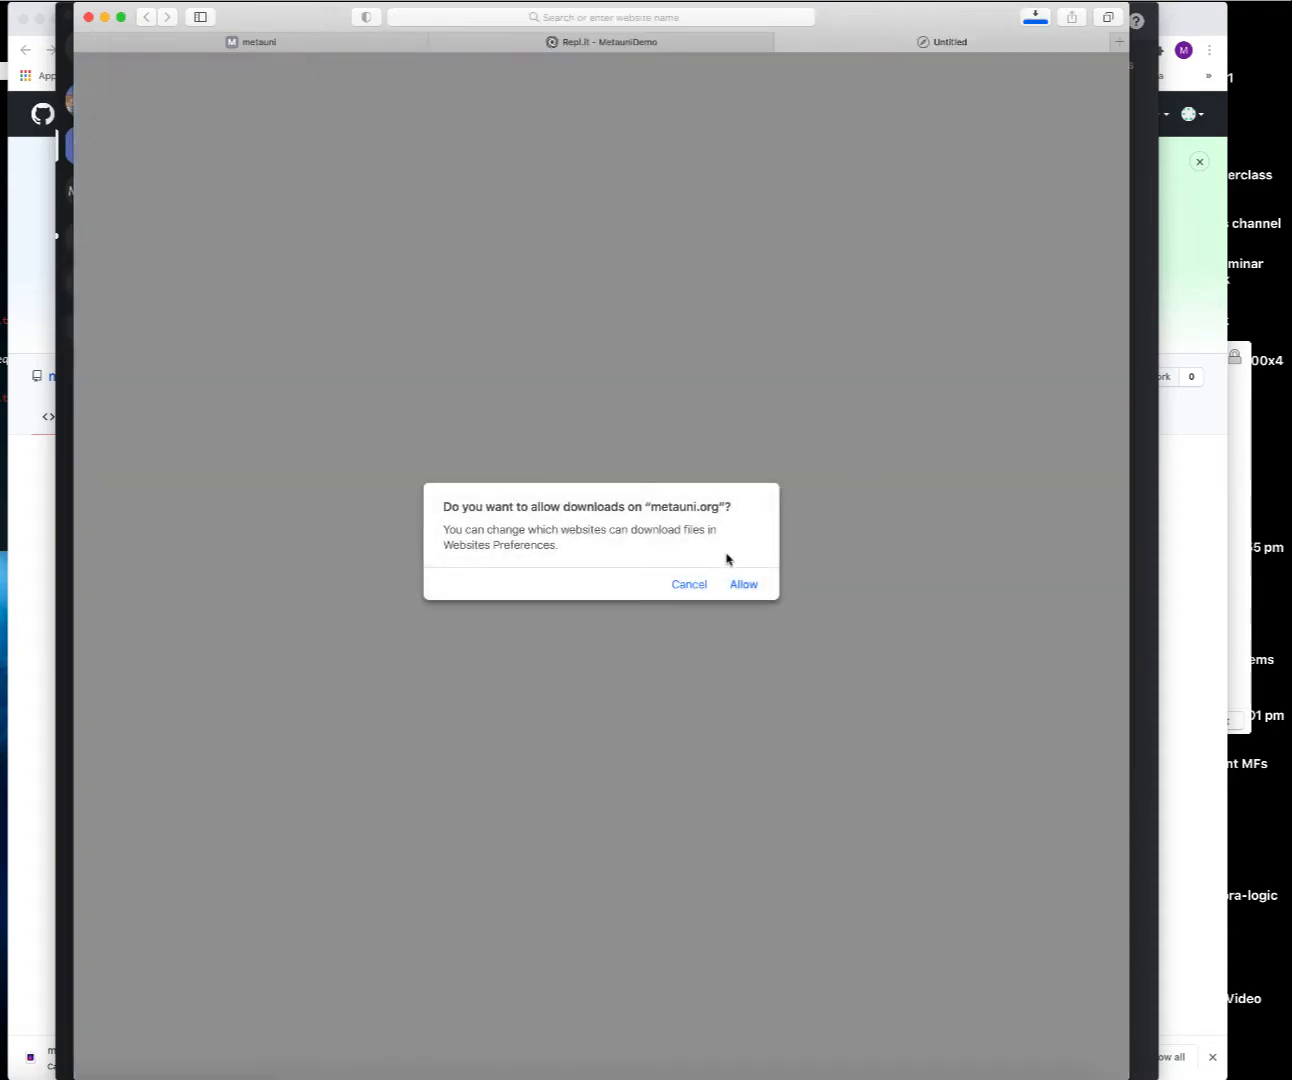
left_click(742, 586)
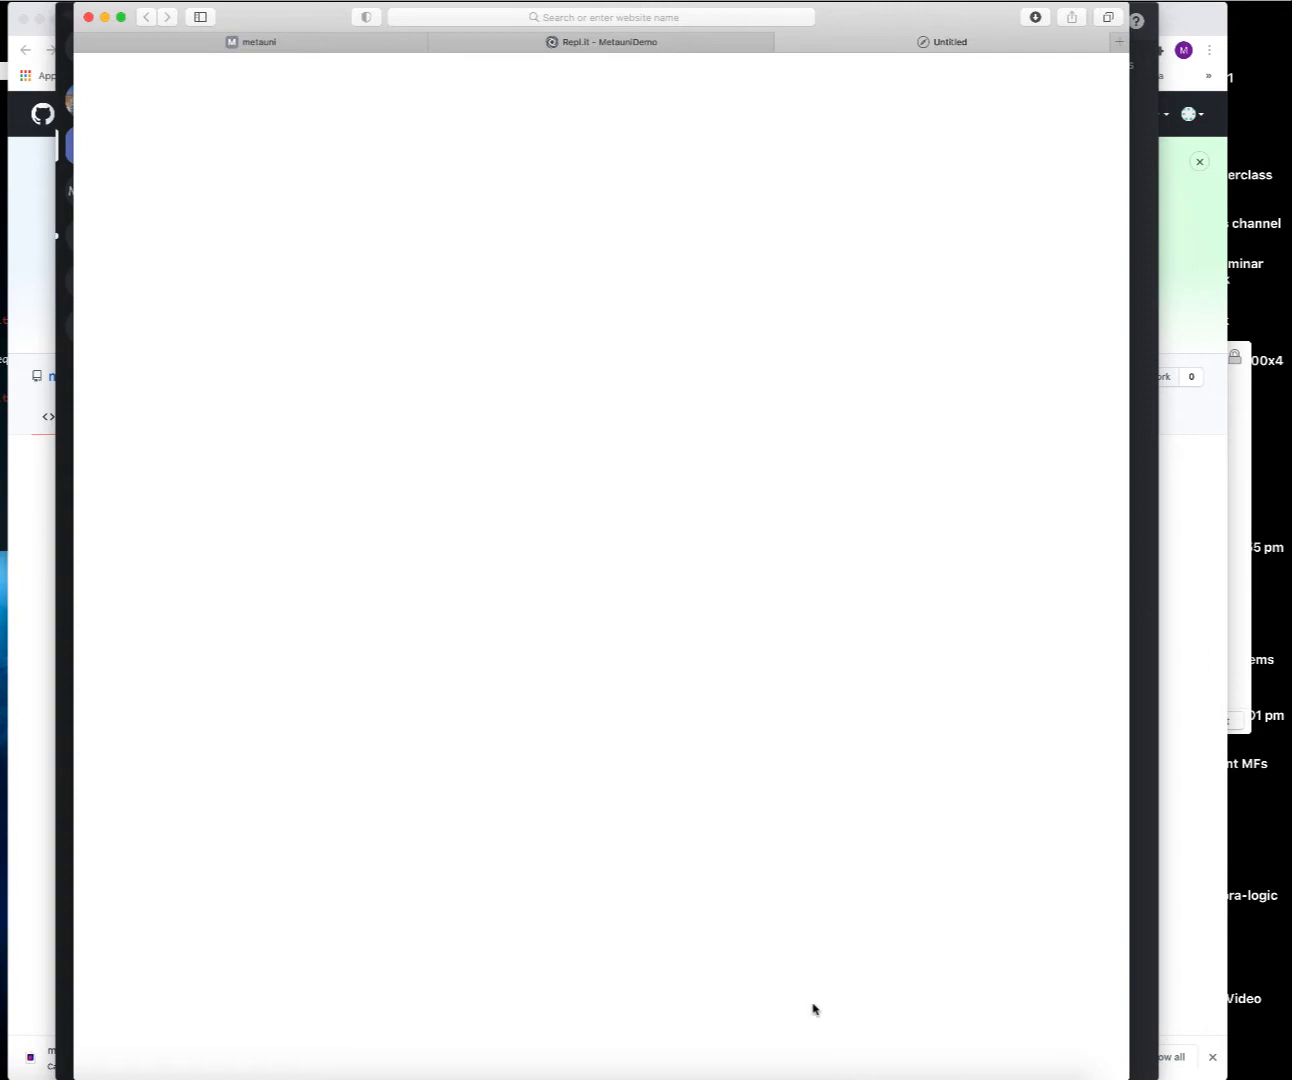
Step: Copy all the code of the downloaded main.py in Nova and paste it into the repl's empty main.py, closing the blank download tab
left_click(836, 1066)
left_click(840, 1044)
key("super+a")
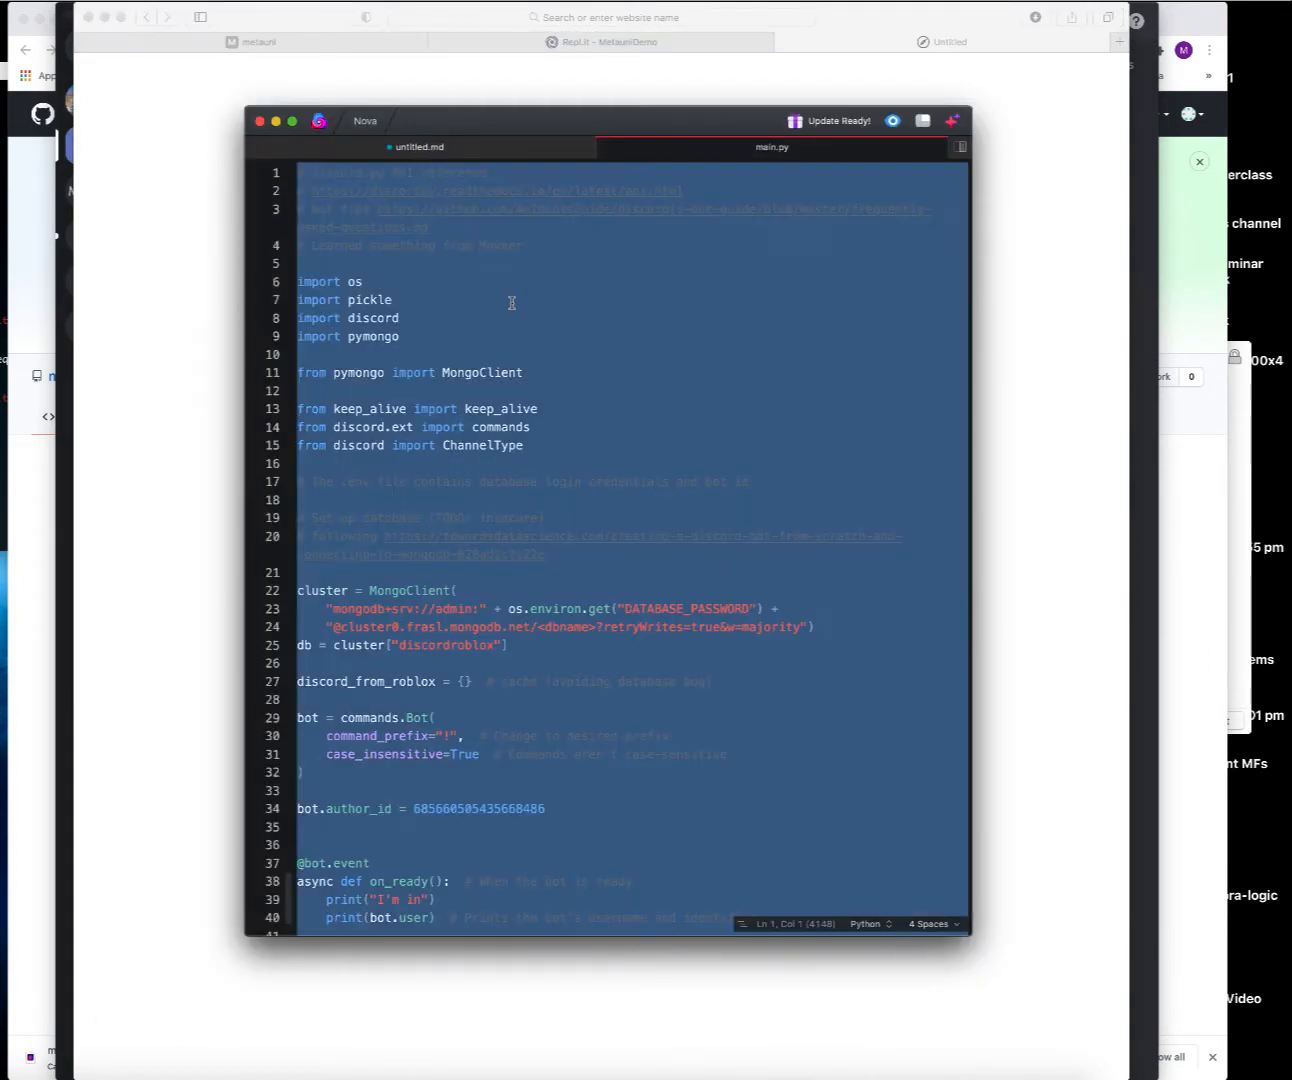
left_click(369, 85)
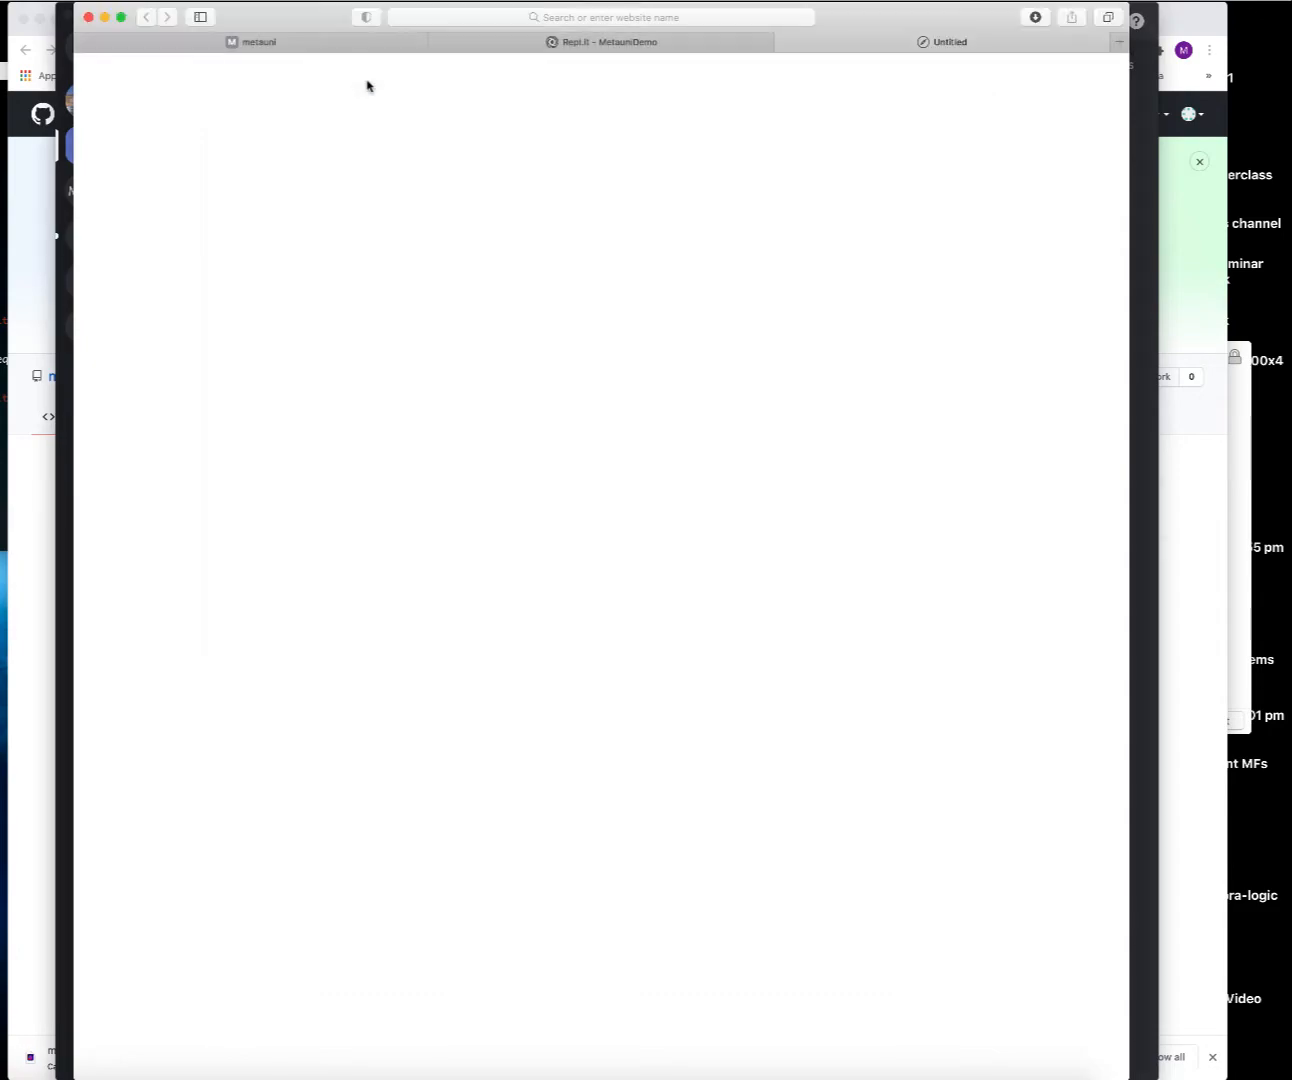
key("super+w")
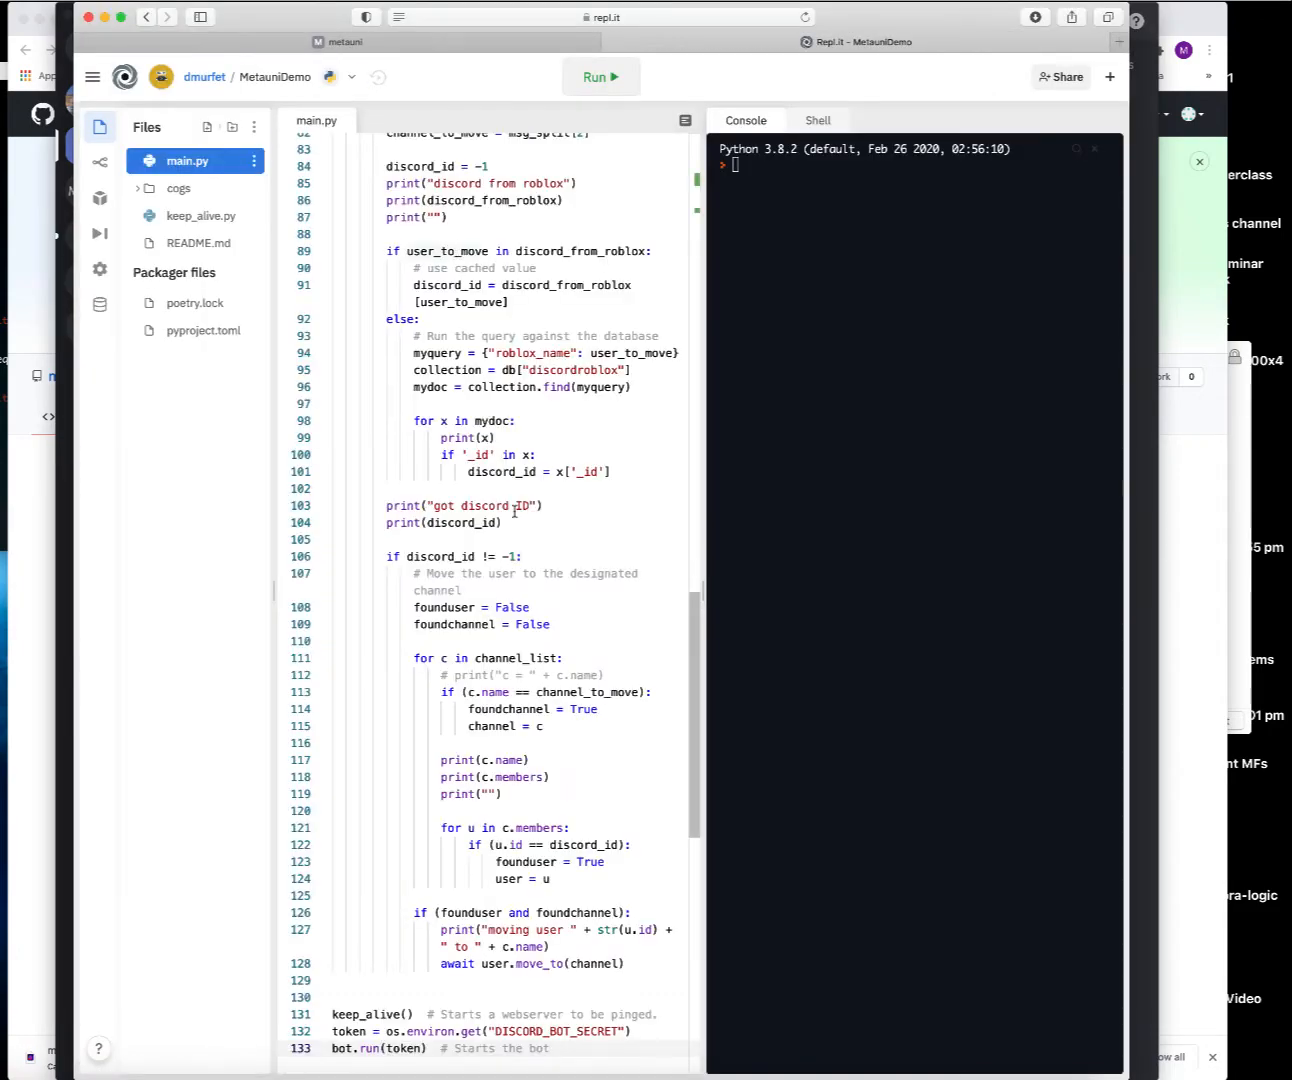
Step: Review the pasted bot code, examining the imports, the MongoDB cluster connection, the bot author ID and the user-moving logic
scroll(514, 510, "up", 15)
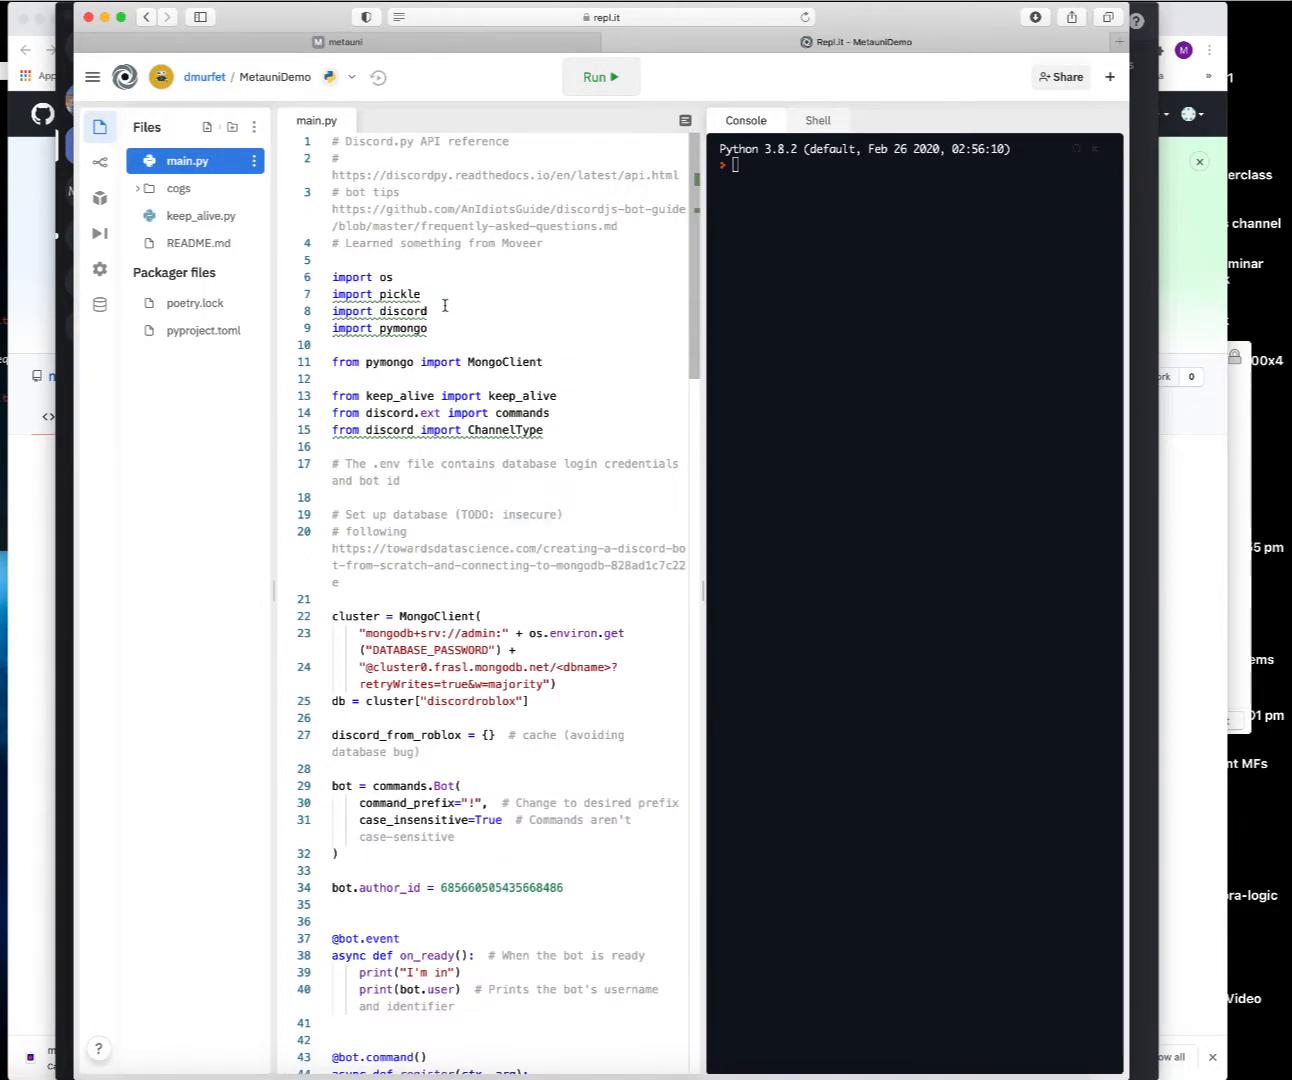
scroll(517, 428, "down", 5)
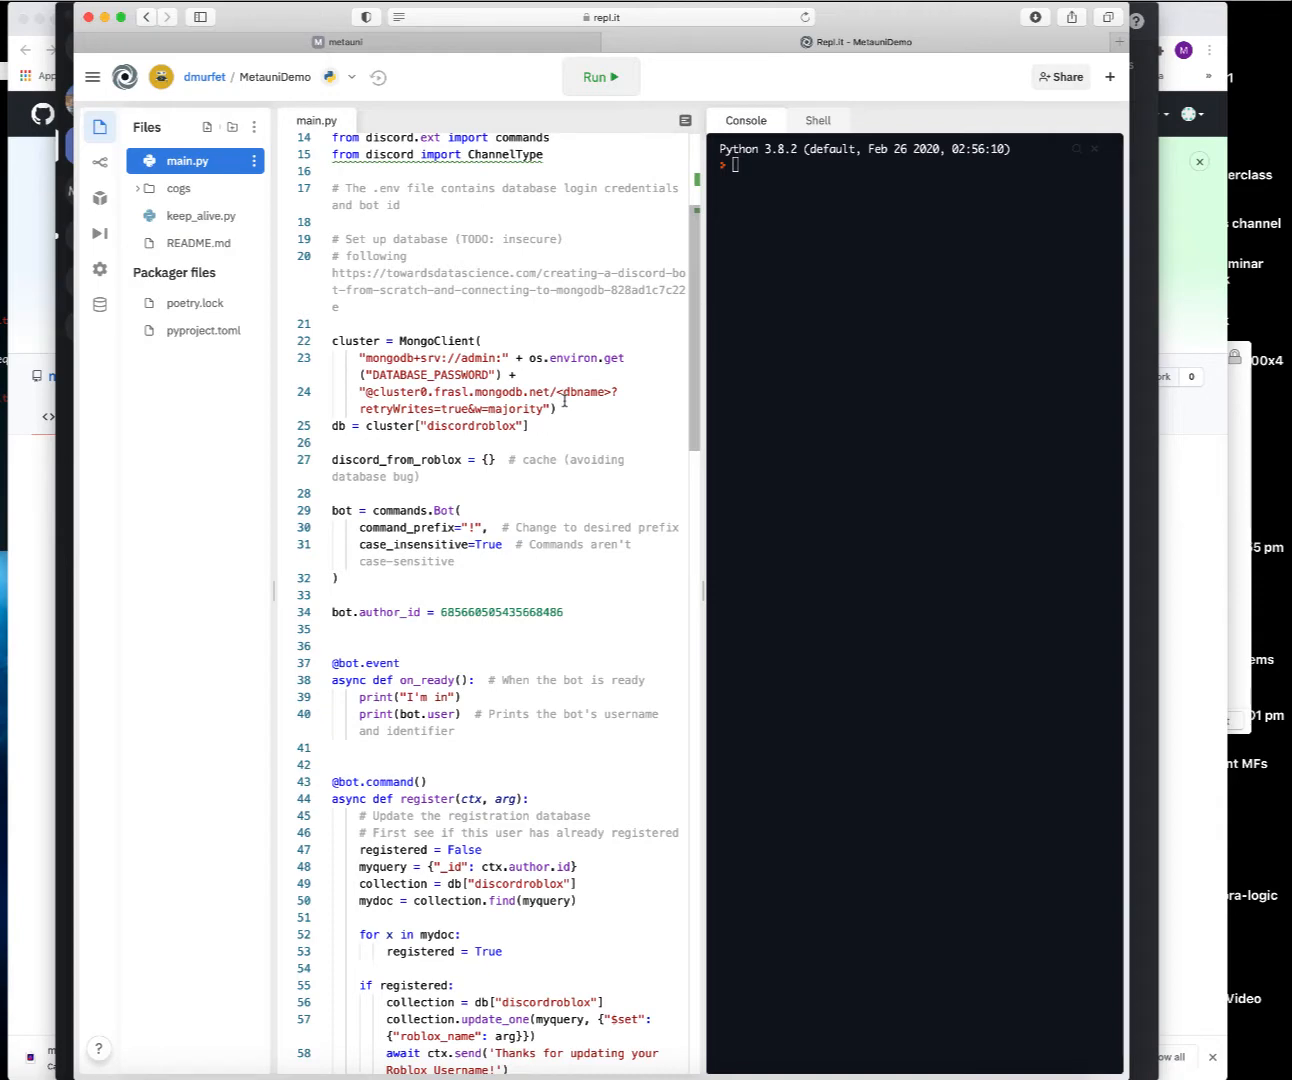
left_click_drag(565, 404, 325, 333)
left_click(599, 451)
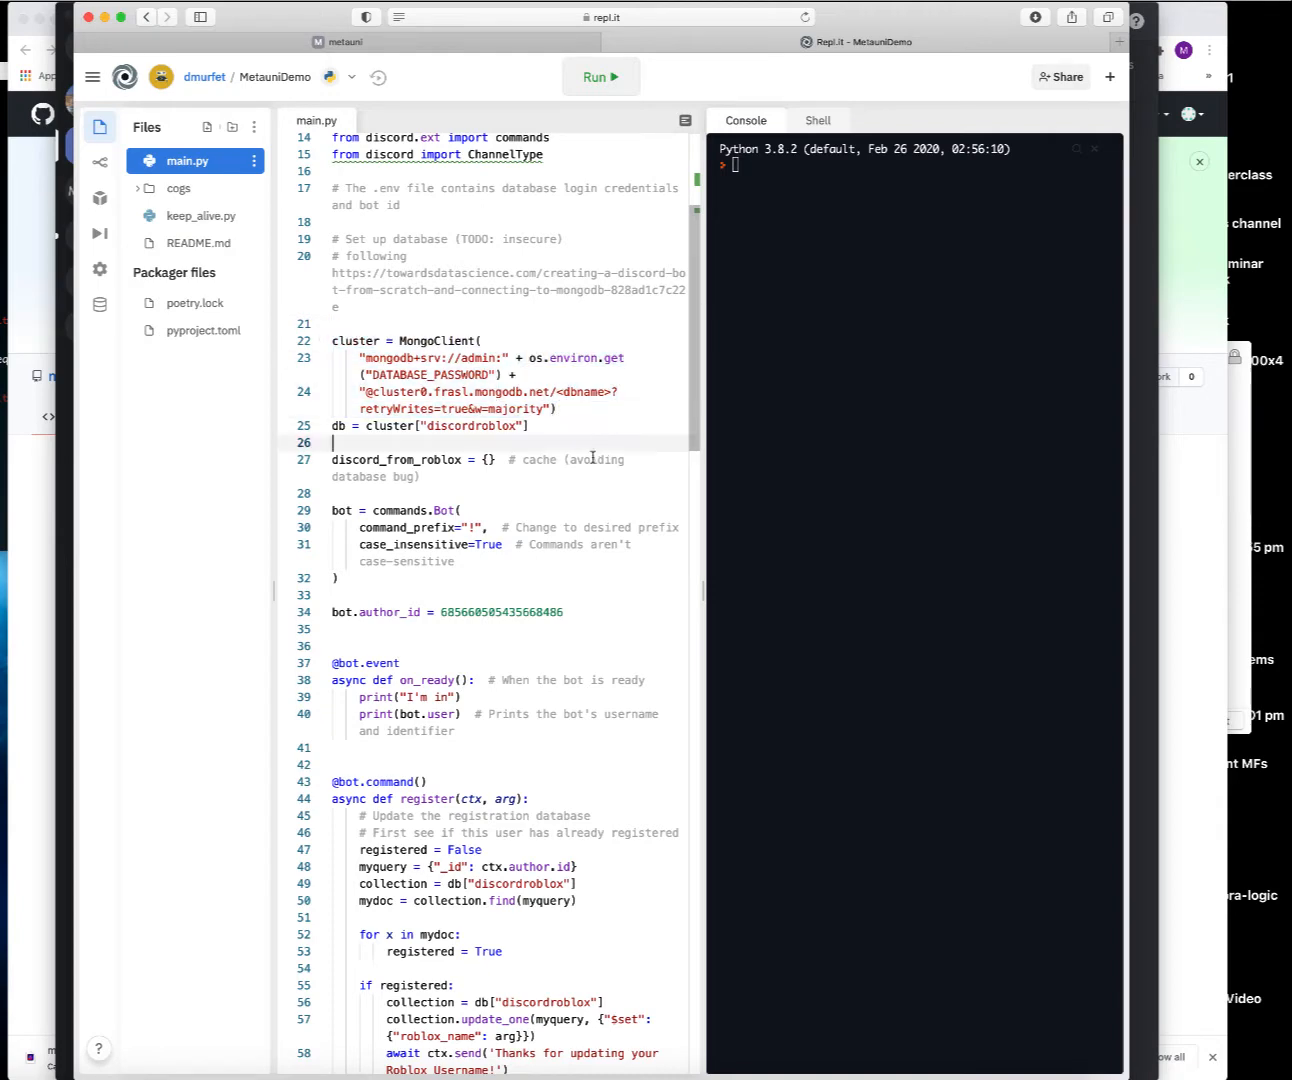
scroll(545, 520, "down", 2)
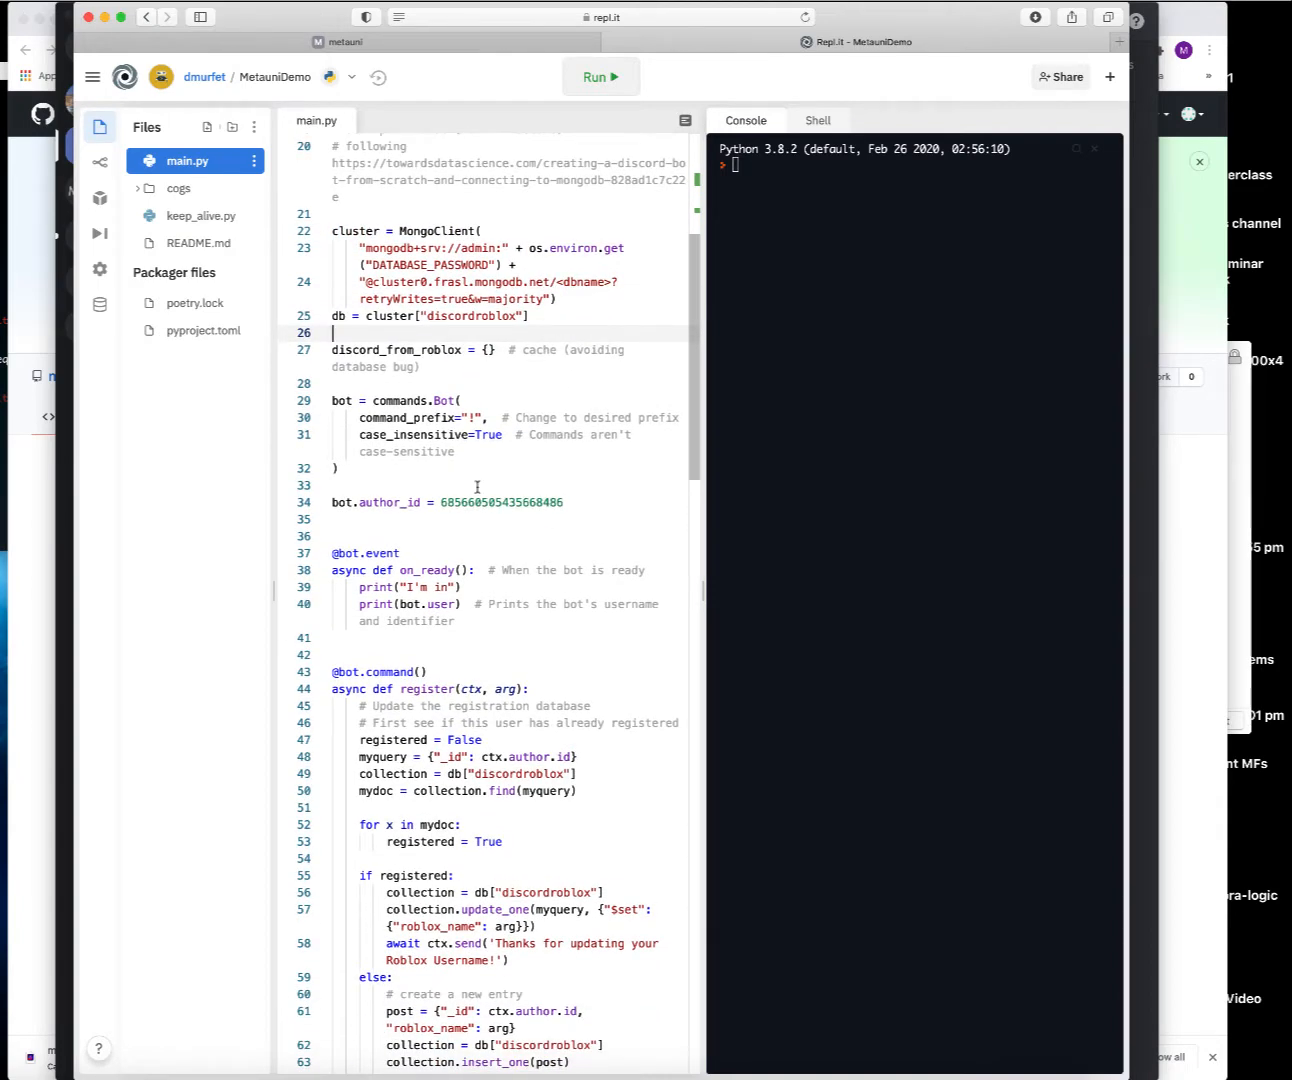
left_click_drag(440, 502, 565, 501)
left_click(586, 480)
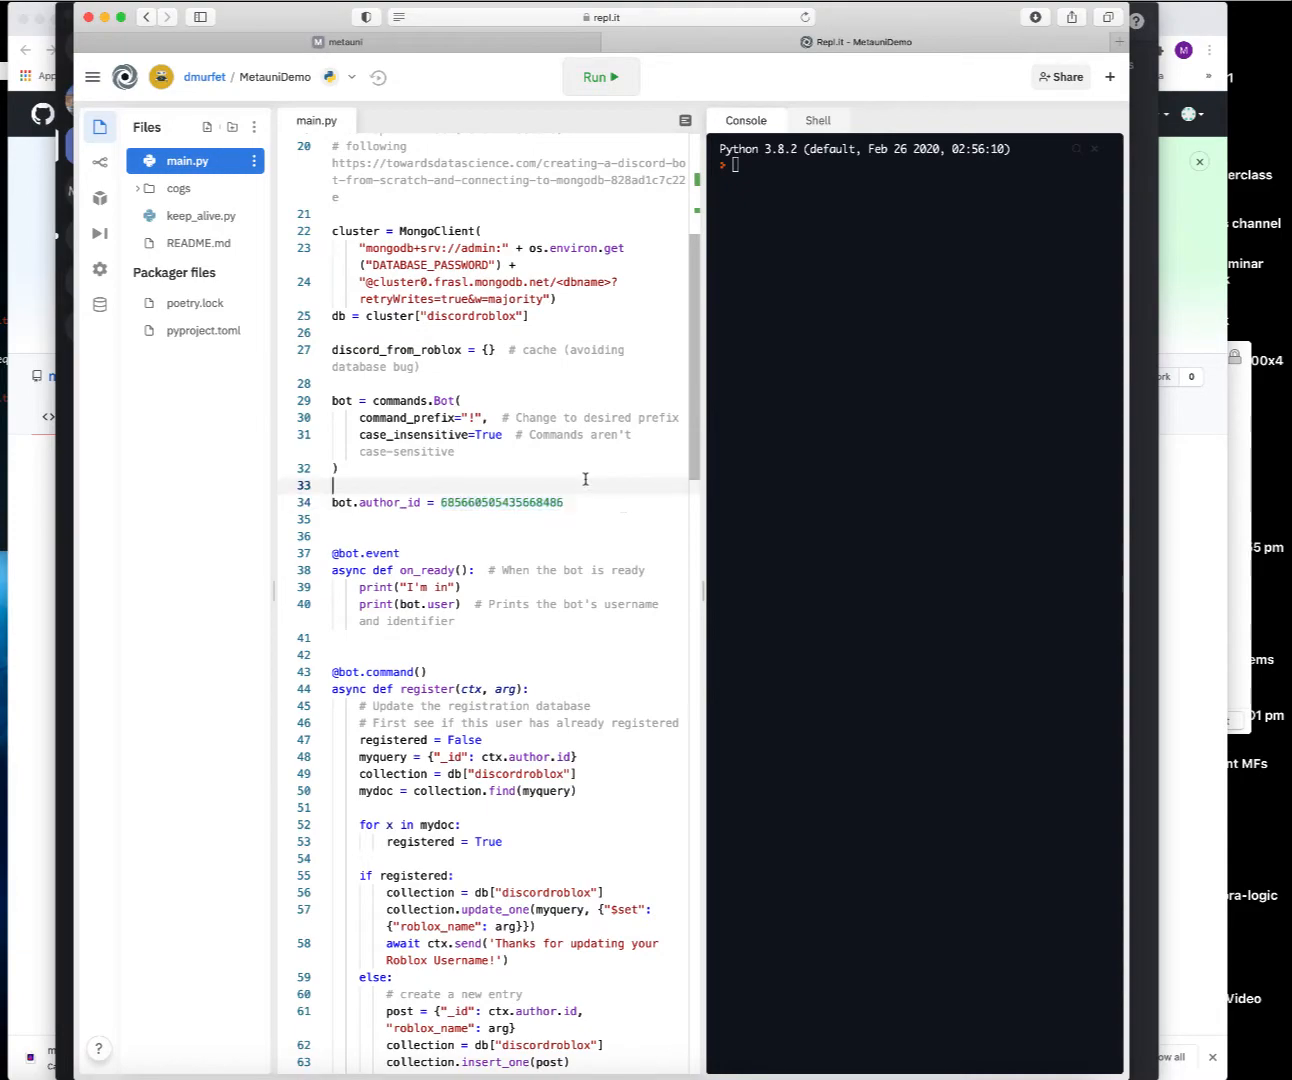
scroll(585, 480, "down", 15)
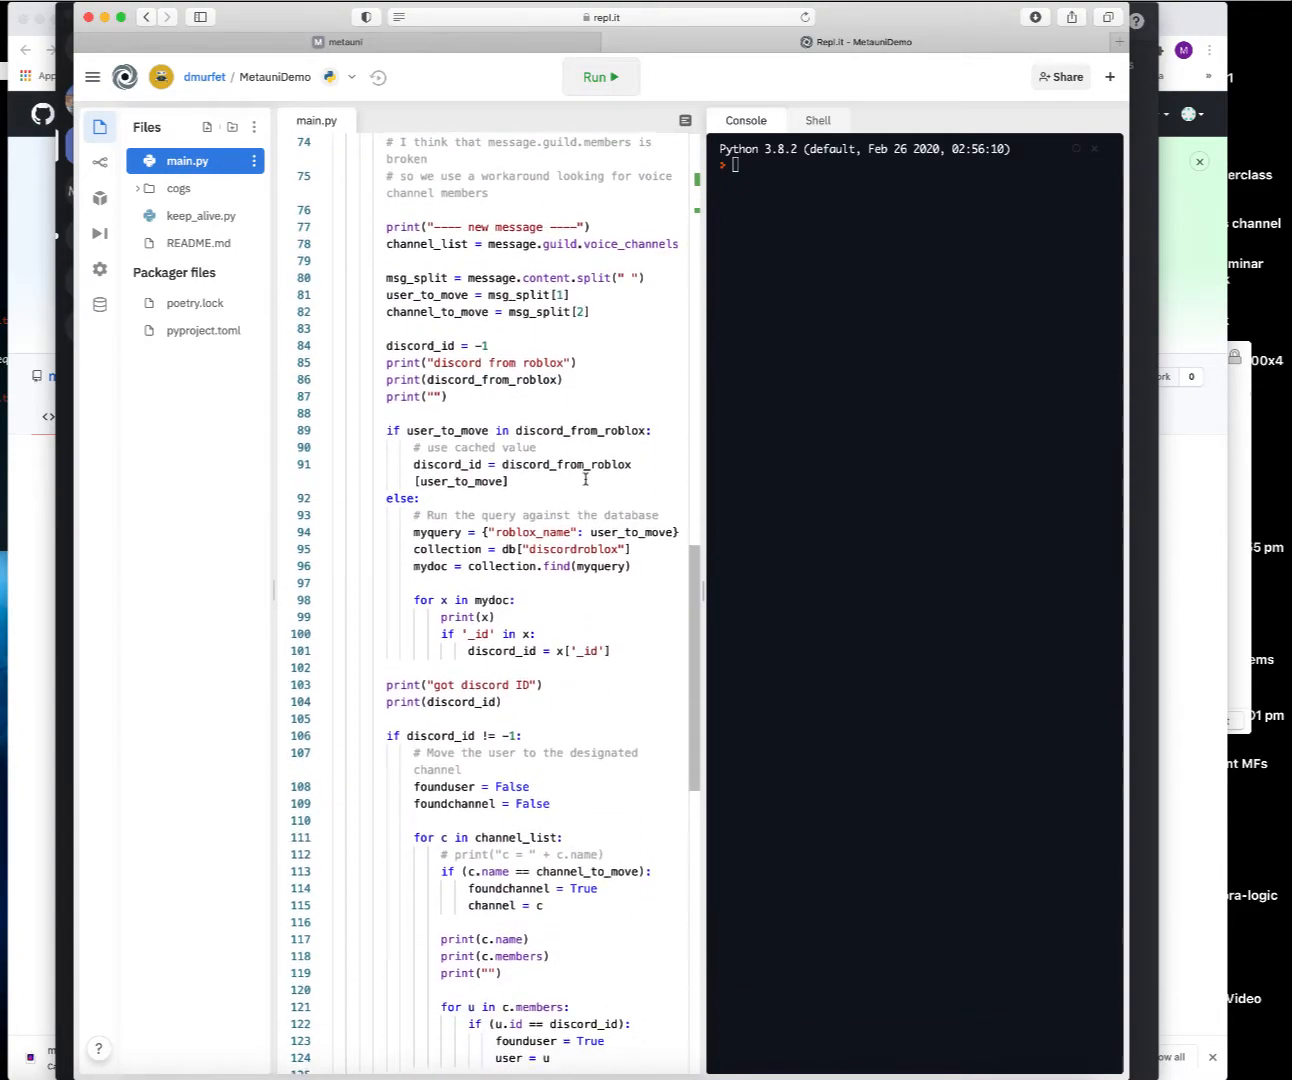
scroll(585, 479, "up", 20)
left_click(523, 463)
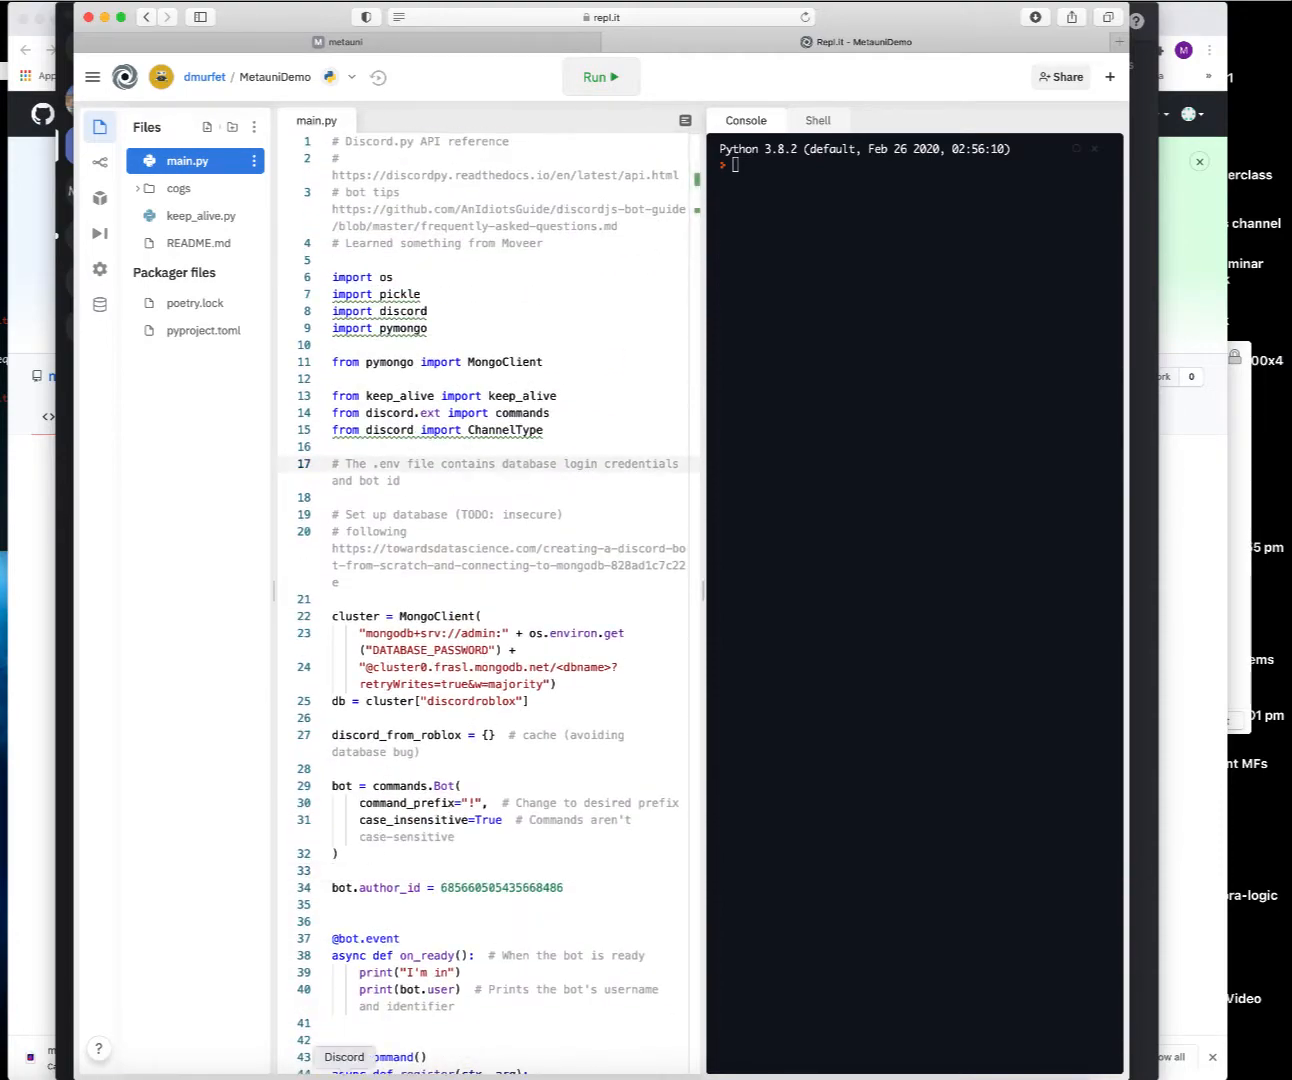
left_click(344, 1075)
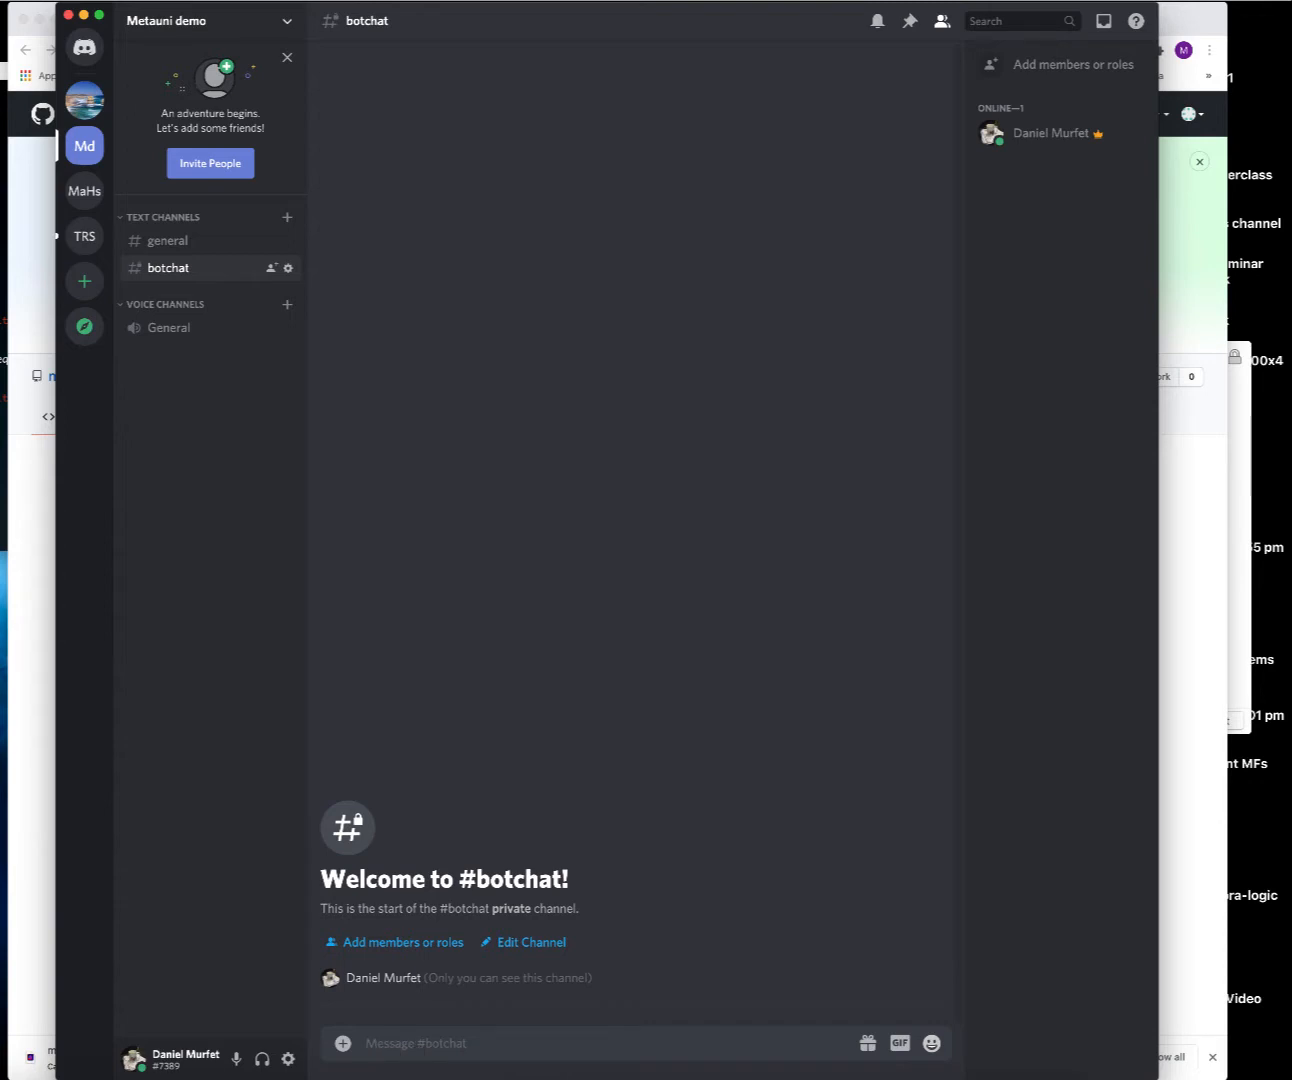
left_click(821, 3)
left_click(862, 26)
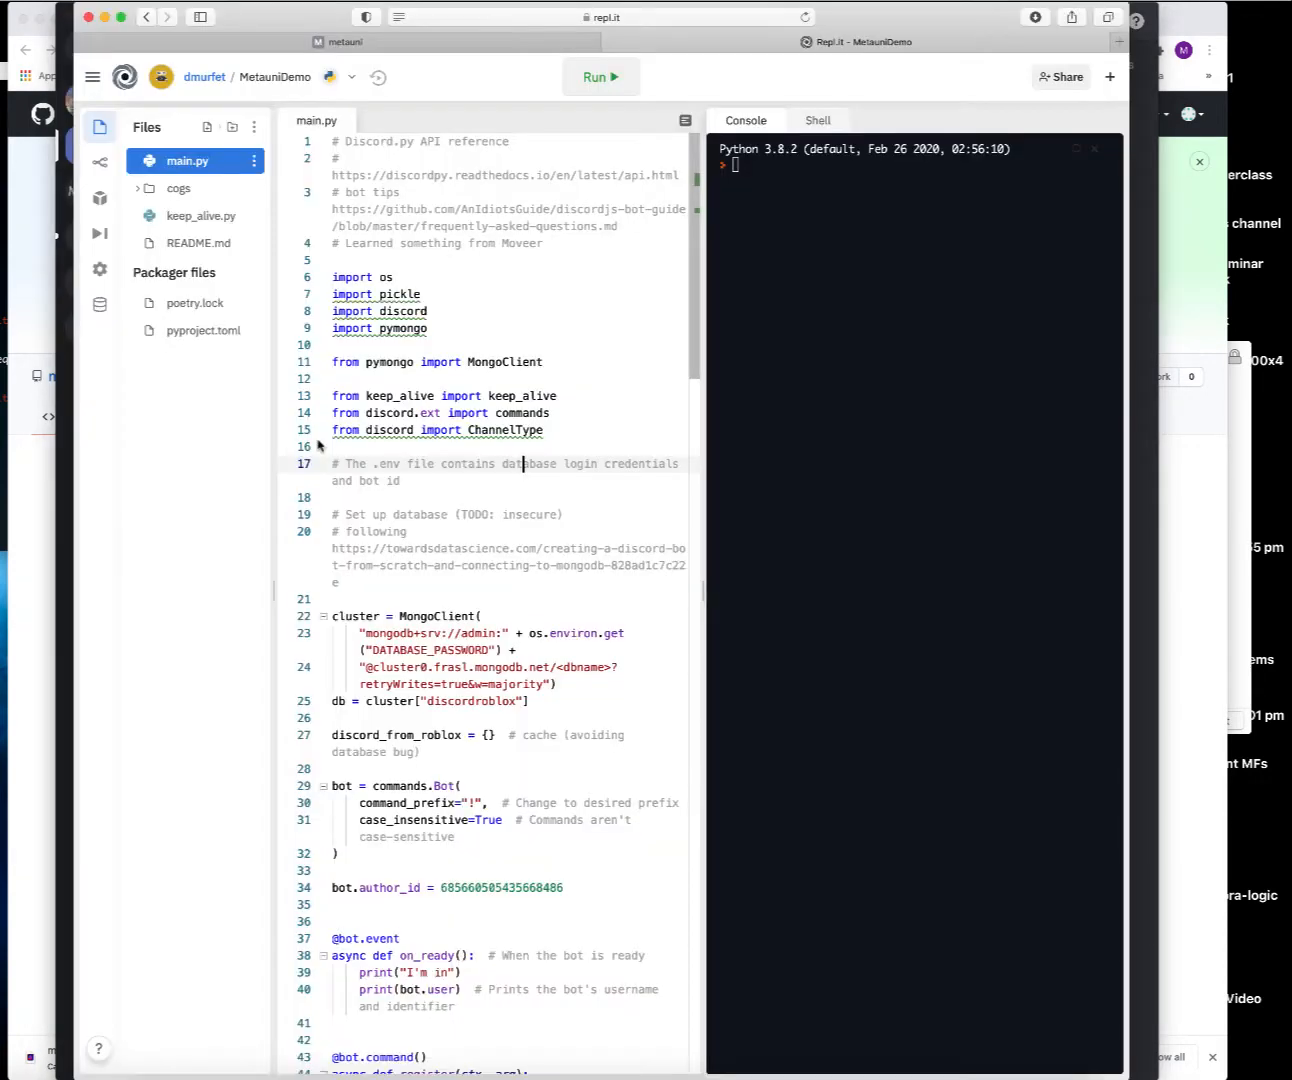
Step: Search the web for "discord developer" in a new browser tab, enter the Discord Developer Portal and open its Applications page
key("super+t")
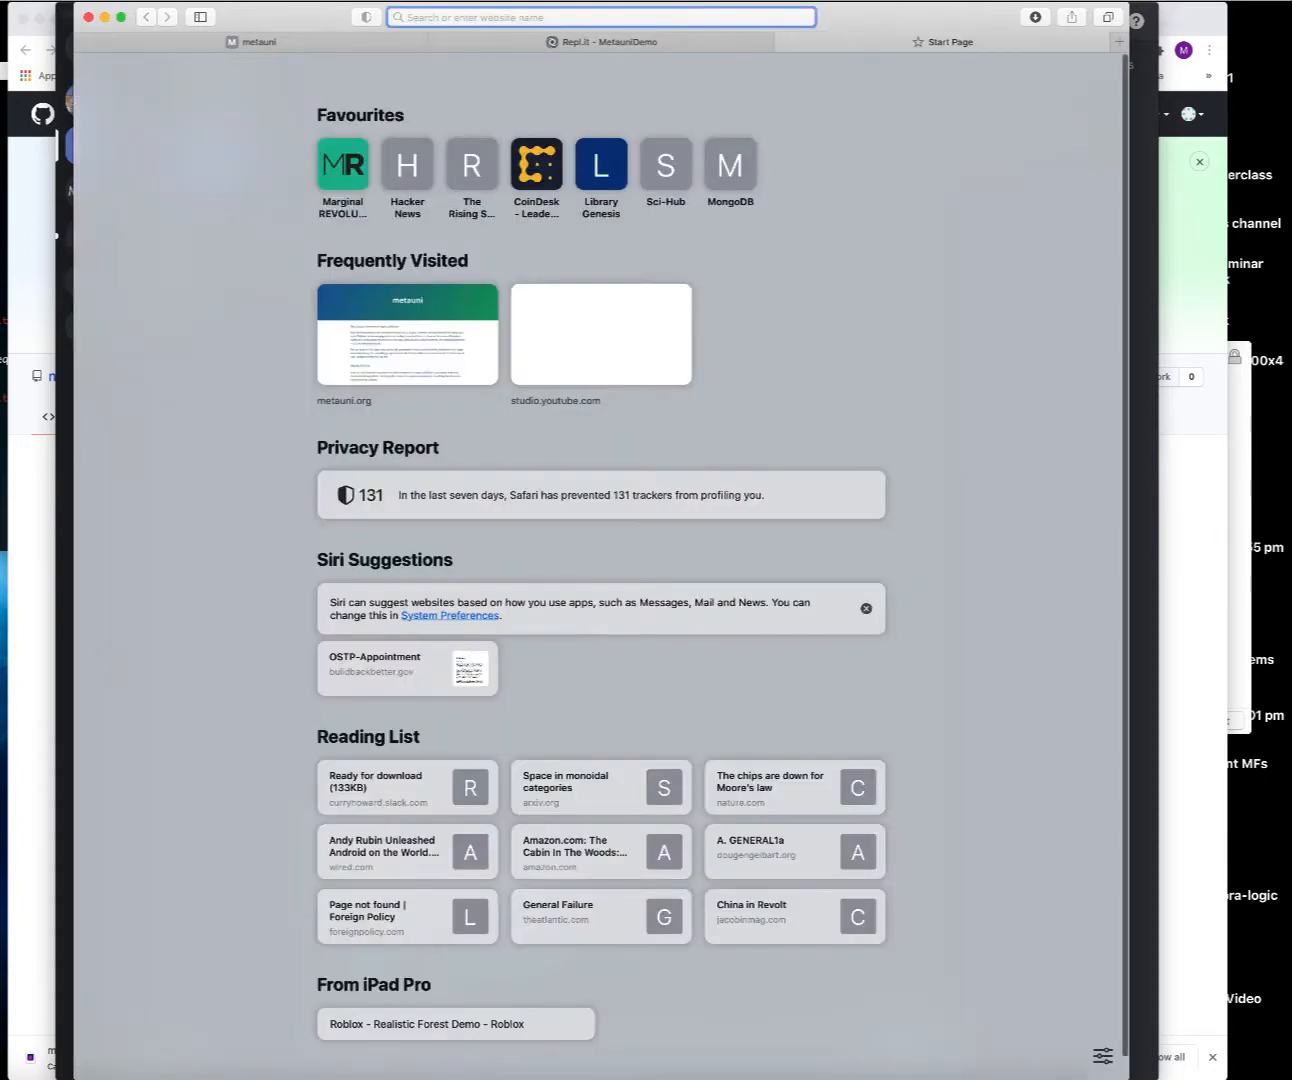
type("discord.com")
key("Return")
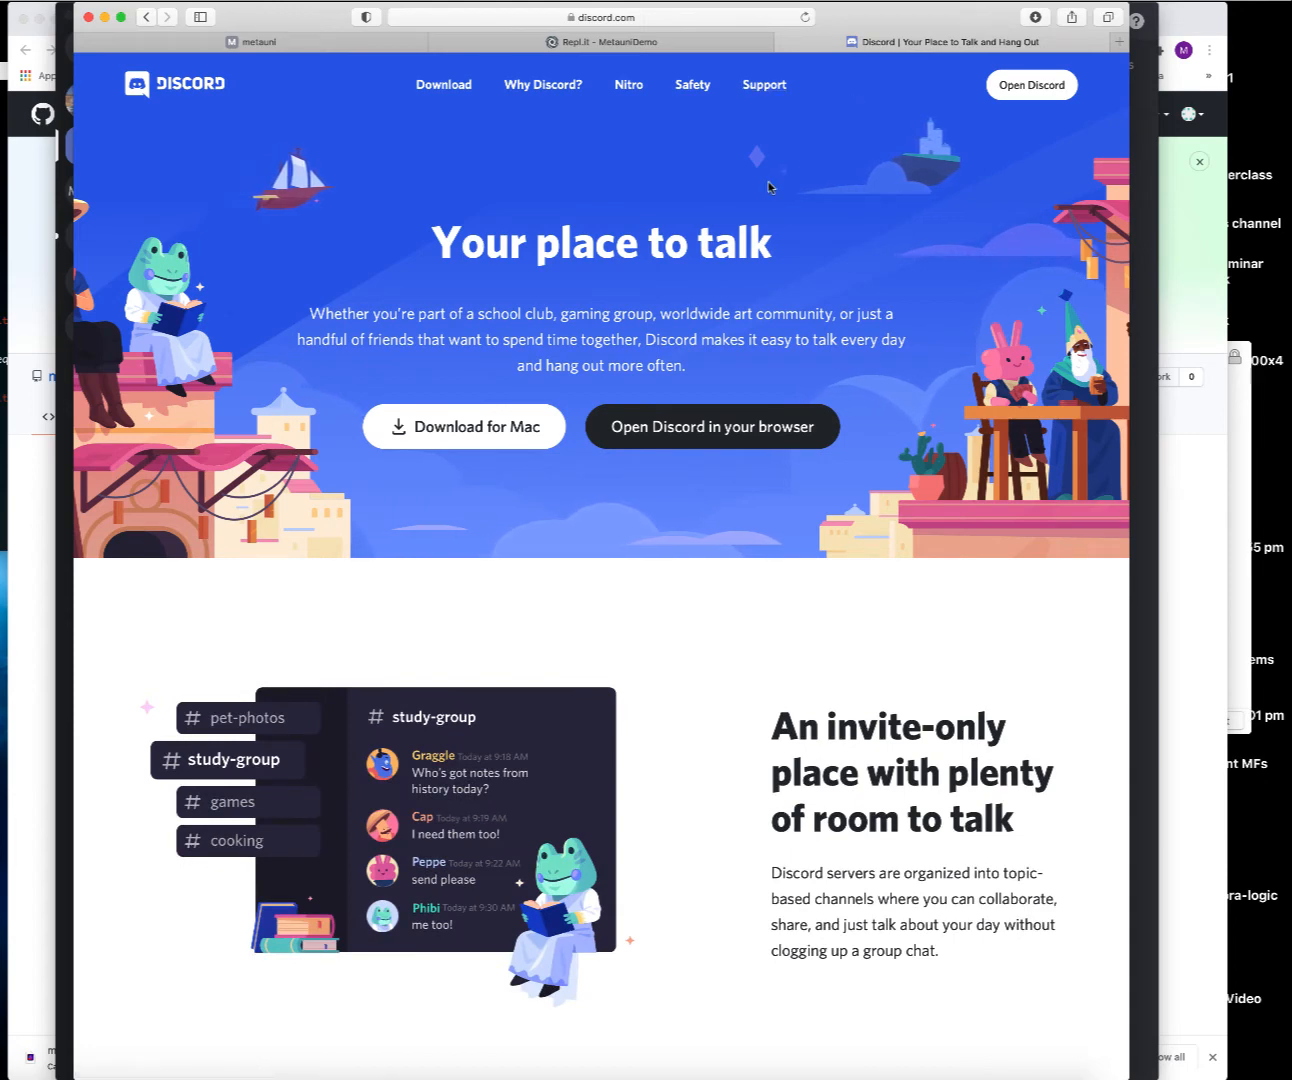
left_click(658, 18)
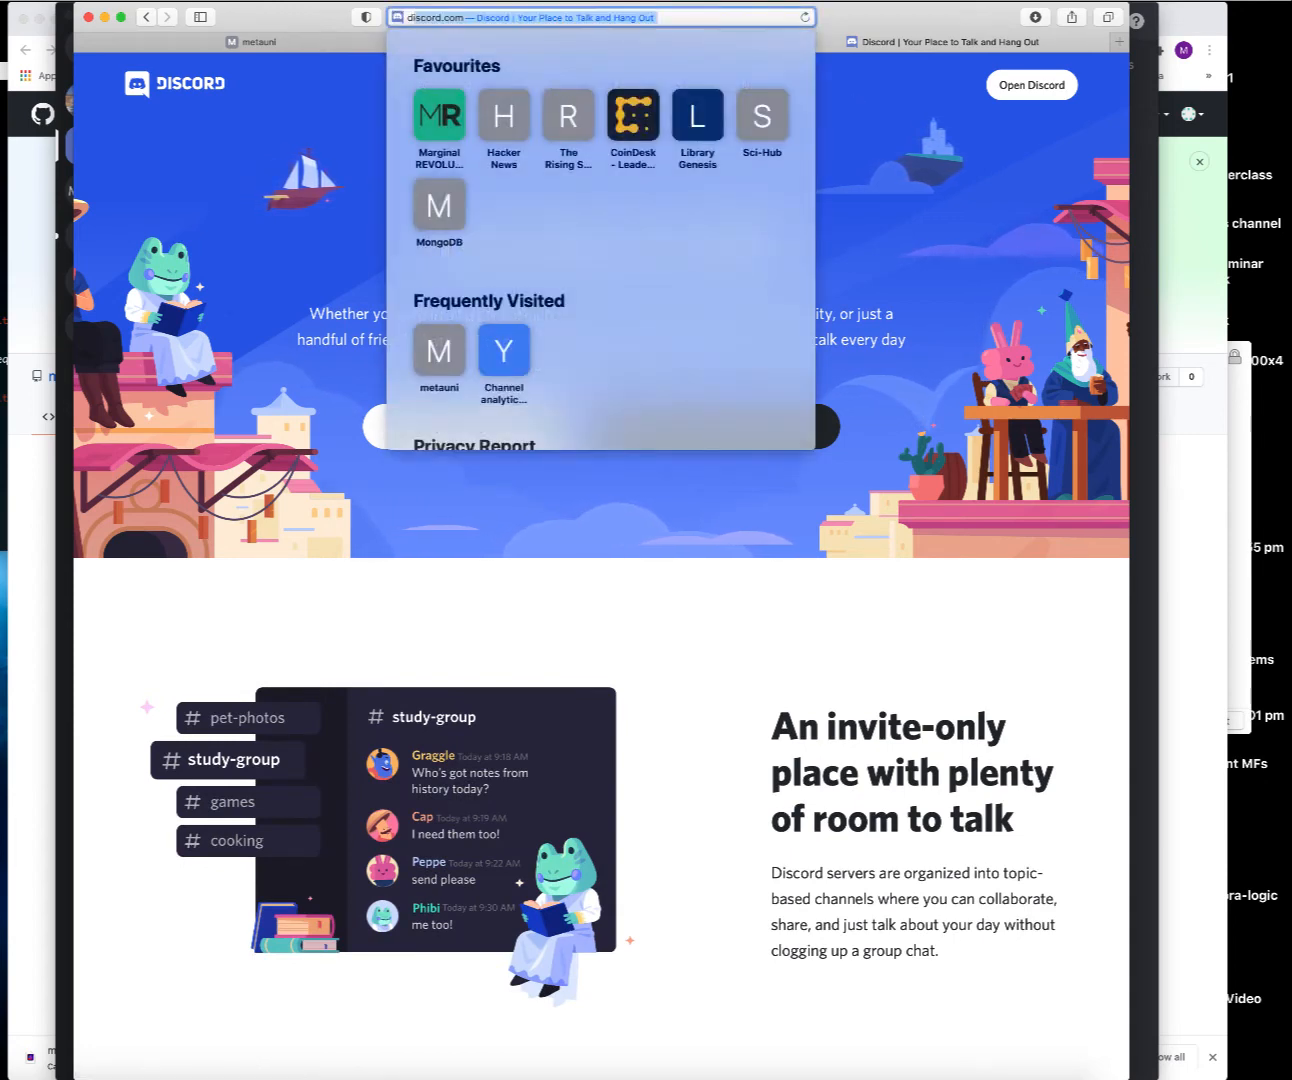
type("discord developer")
key("Return")
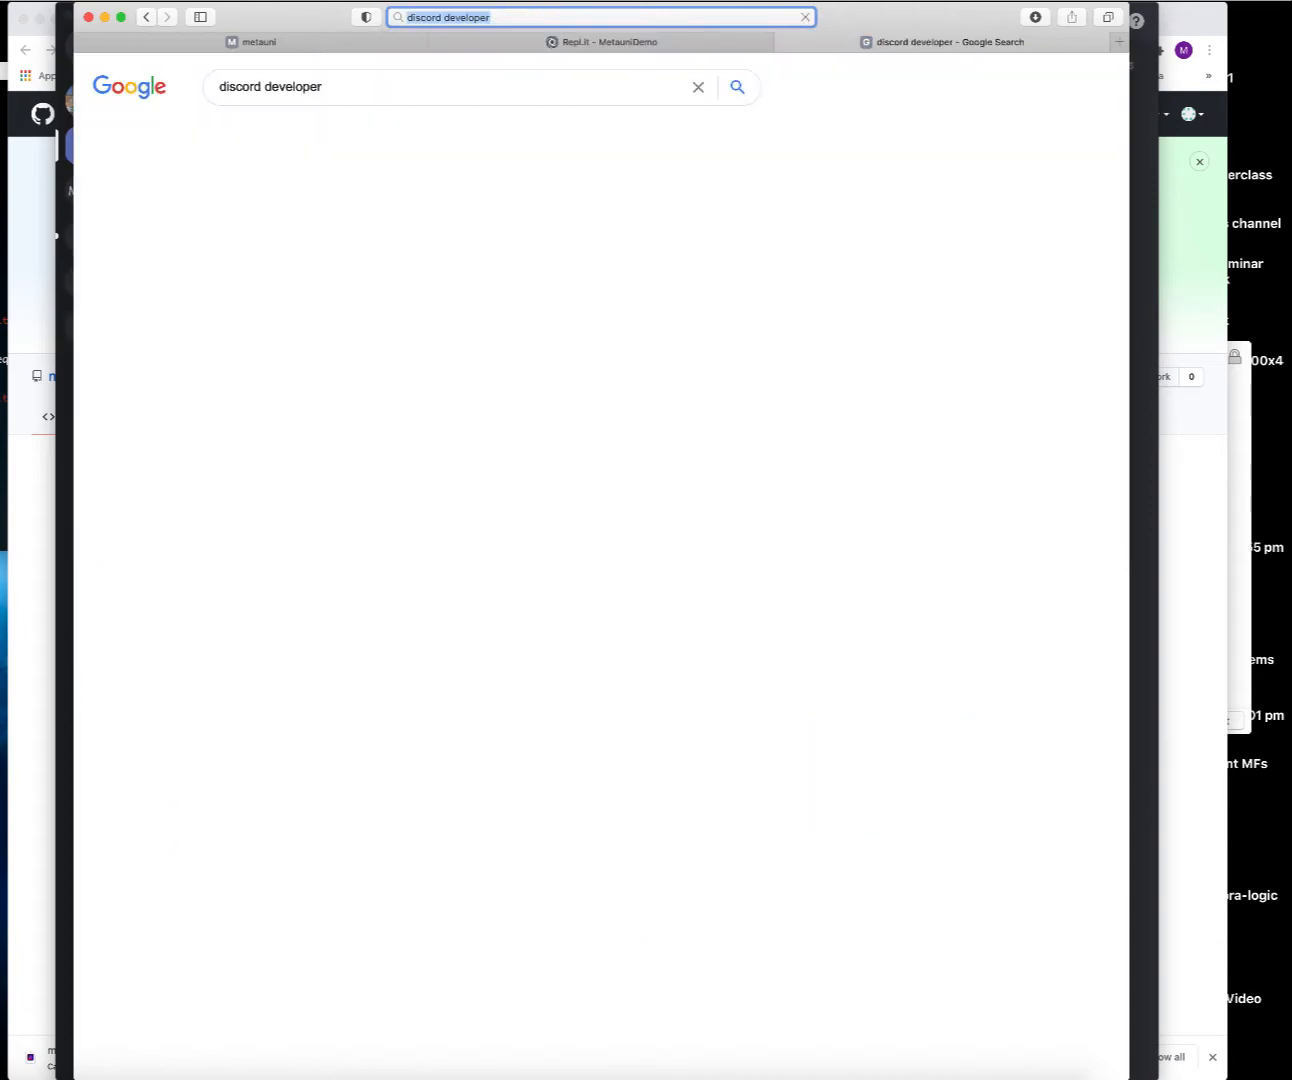
left_click(356, 221)
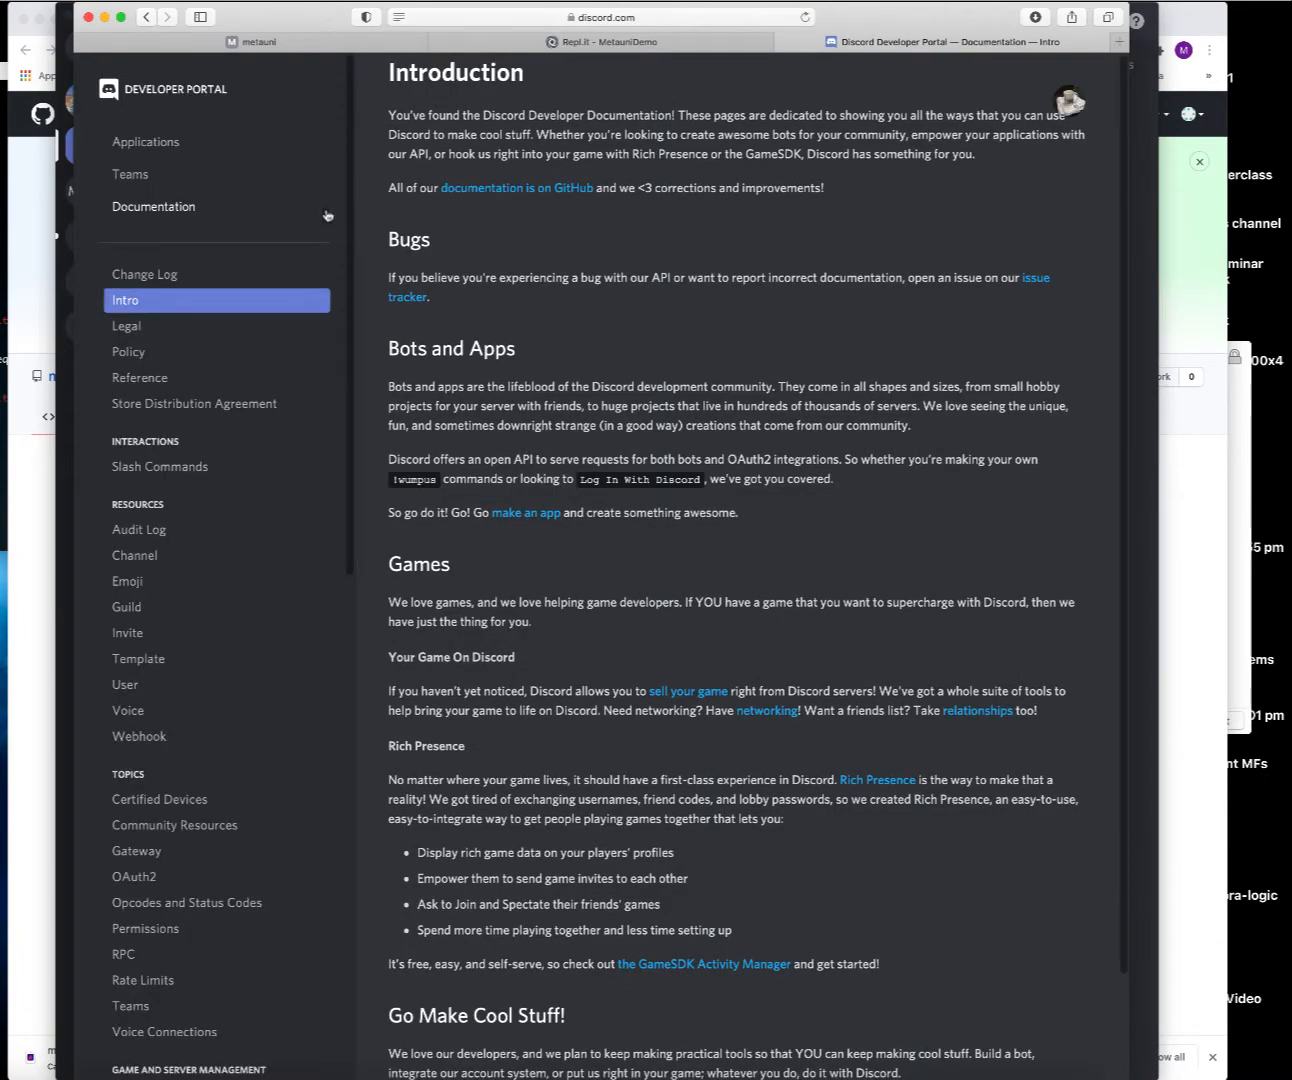
left_click(164, 144)
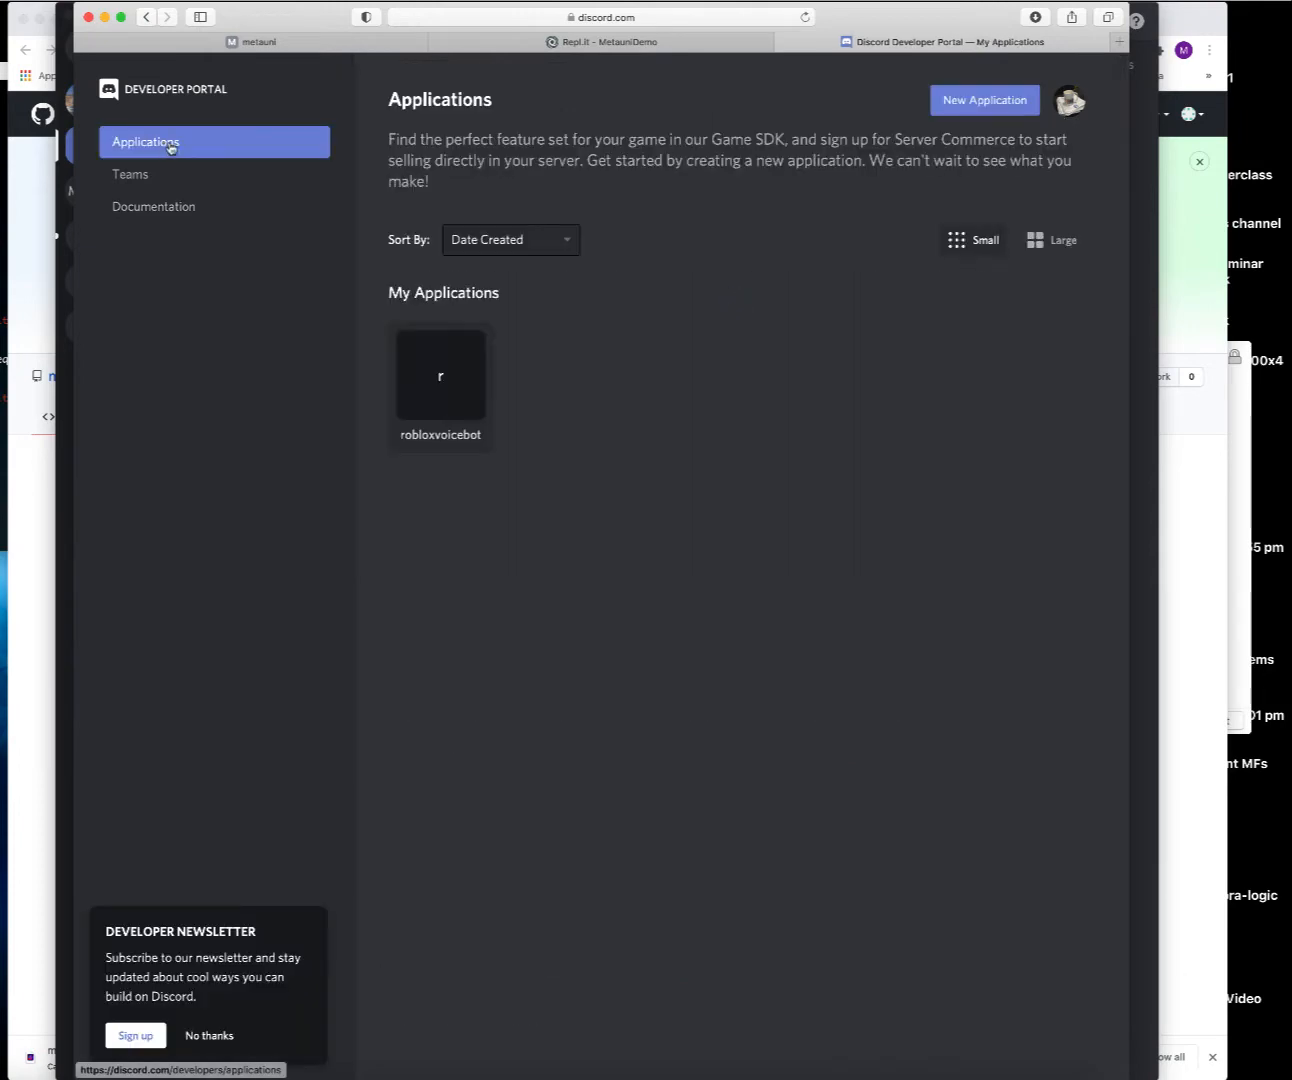
Step: Create a new Discord application named MetauniDemo
left_click(988, 102)
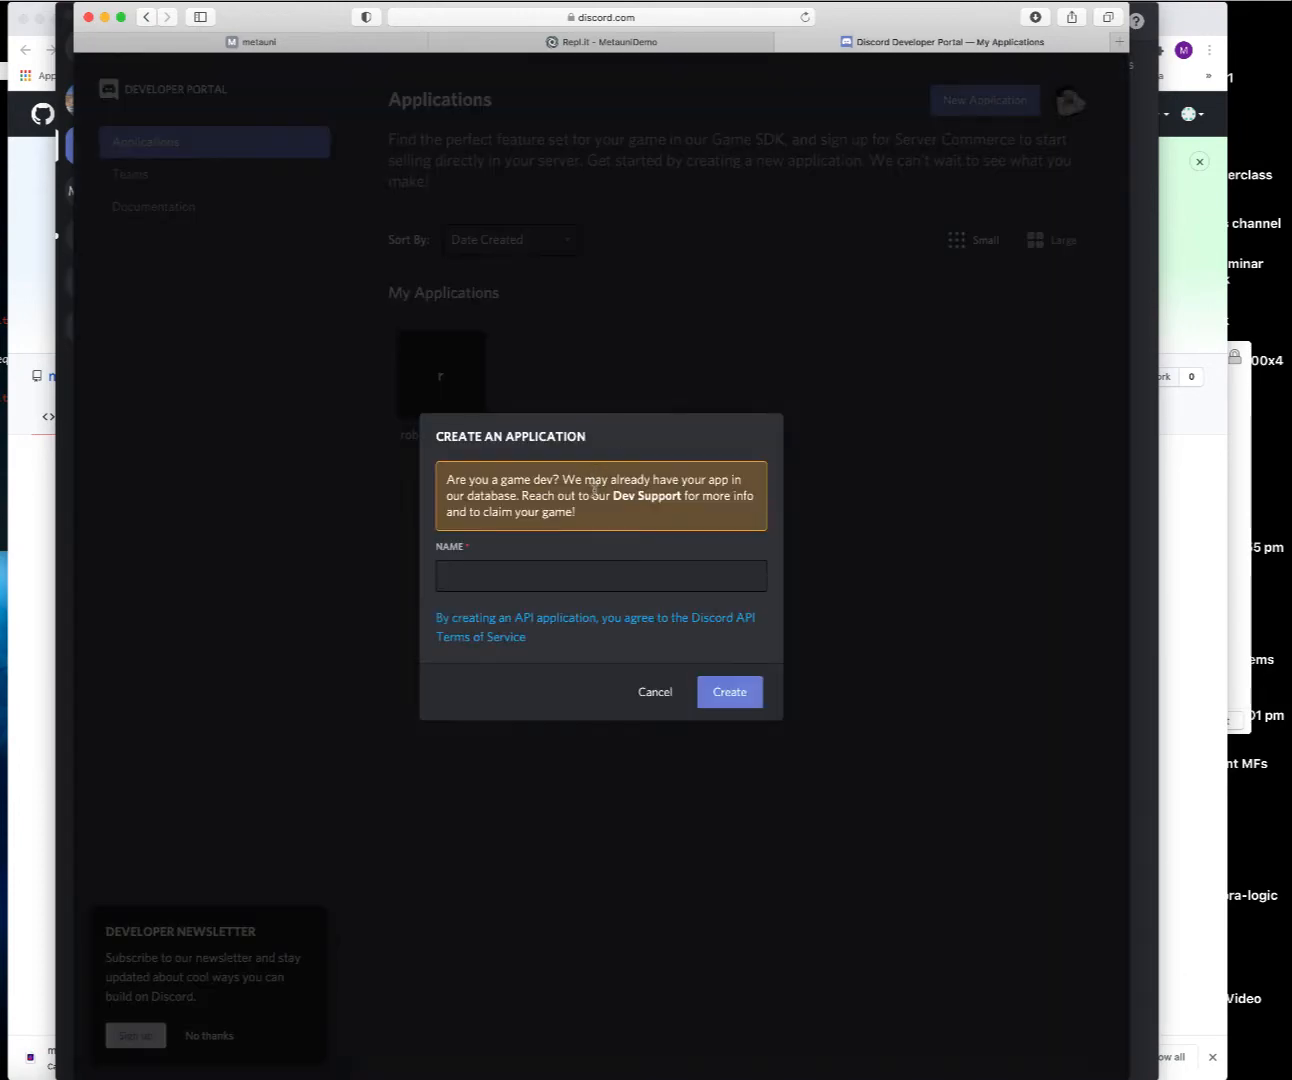
left_click(519, 573)
type("Met")
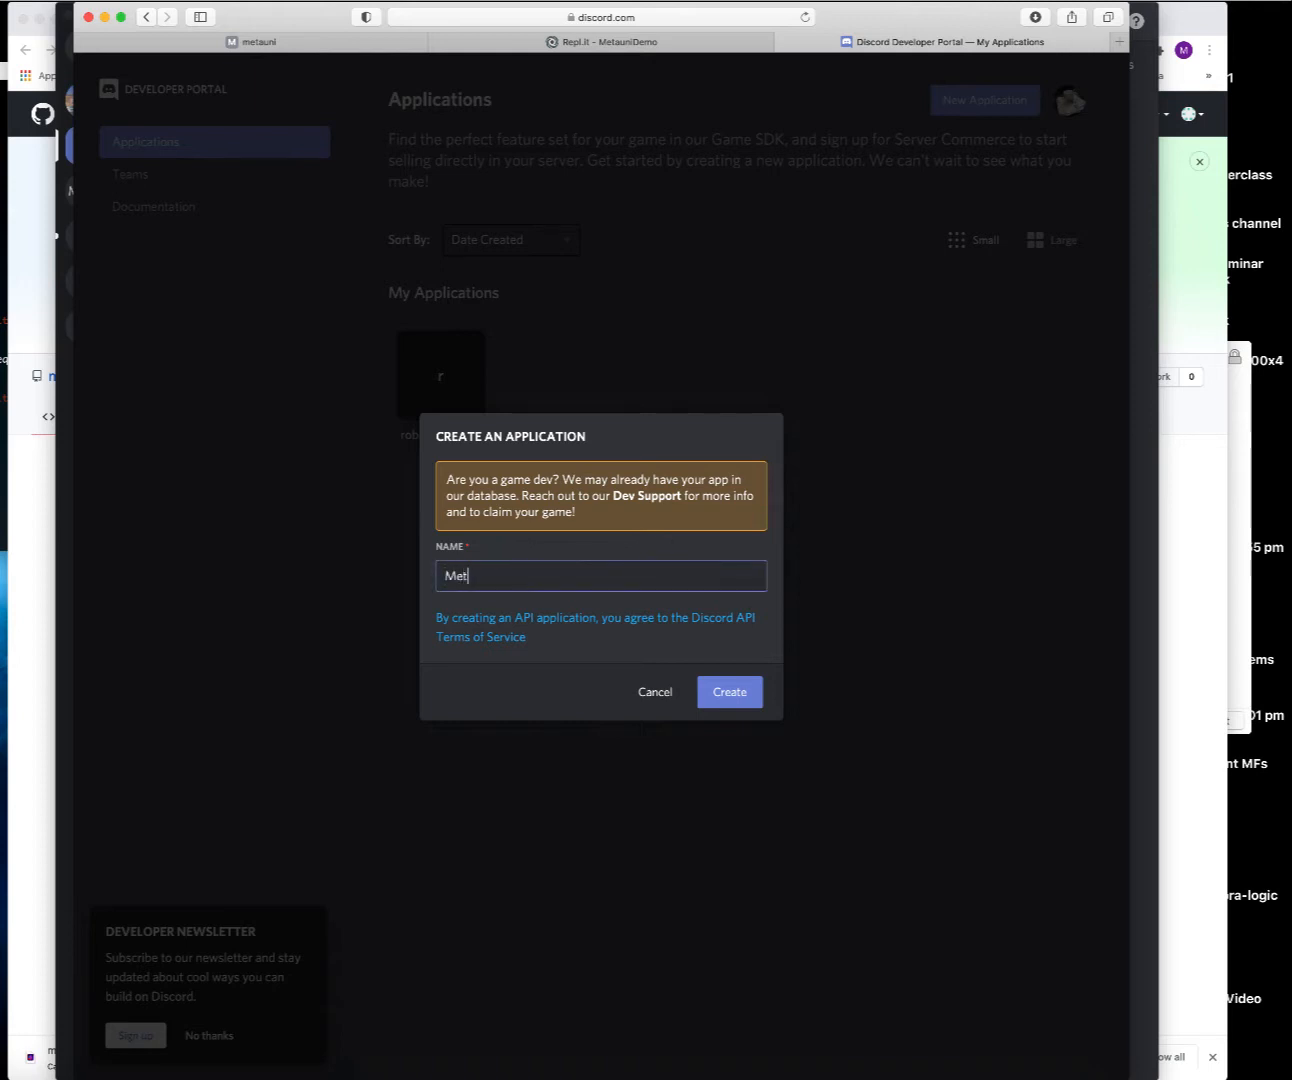
type("auniDemo")
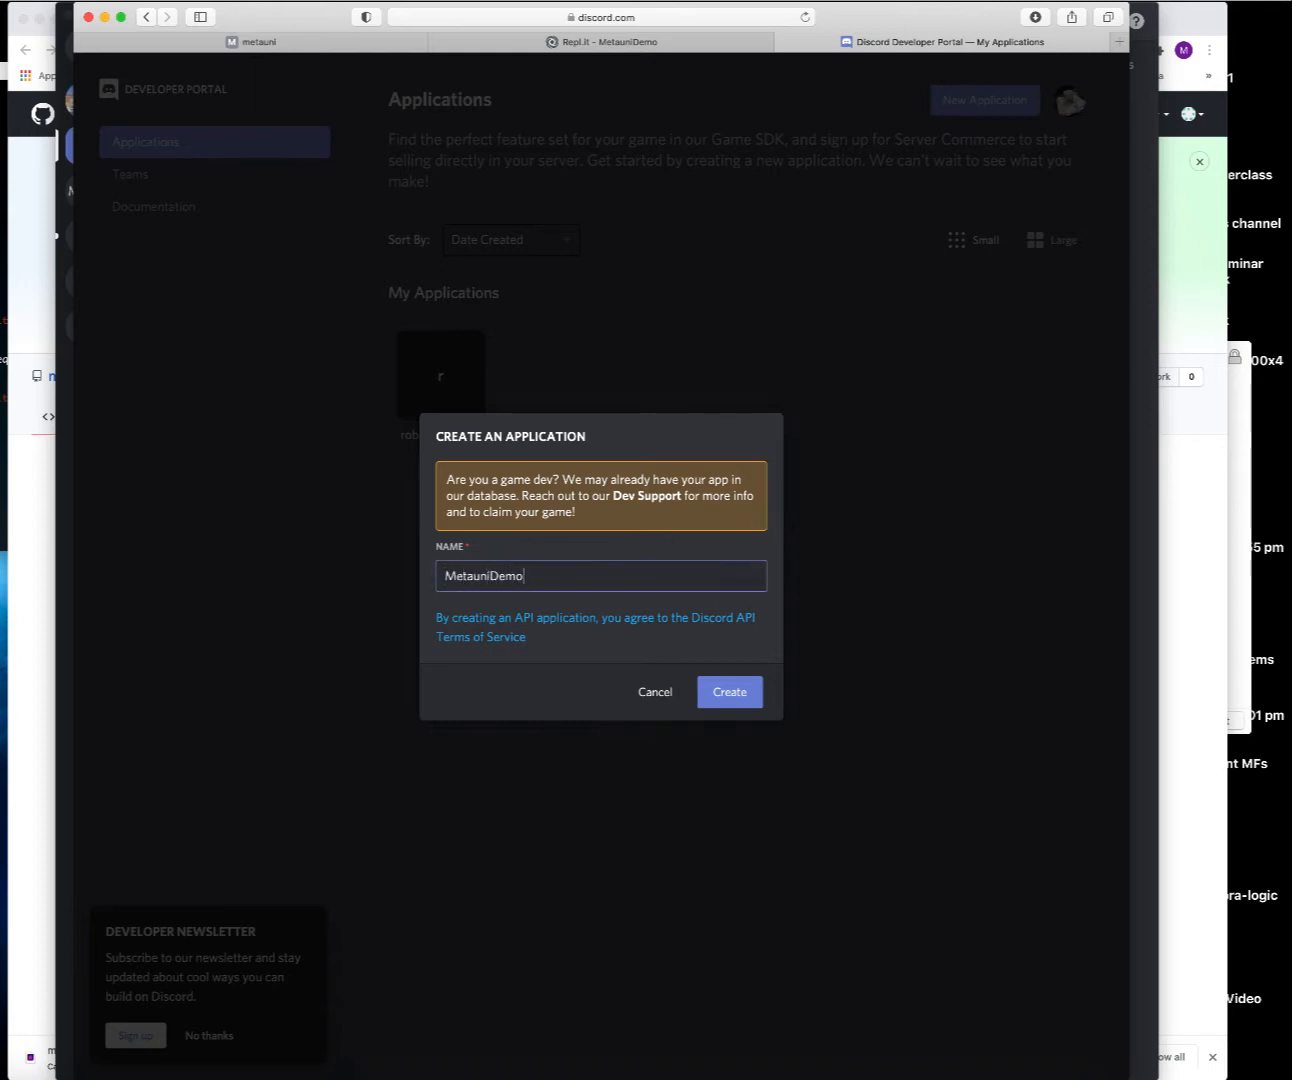
left_click(741, 704)
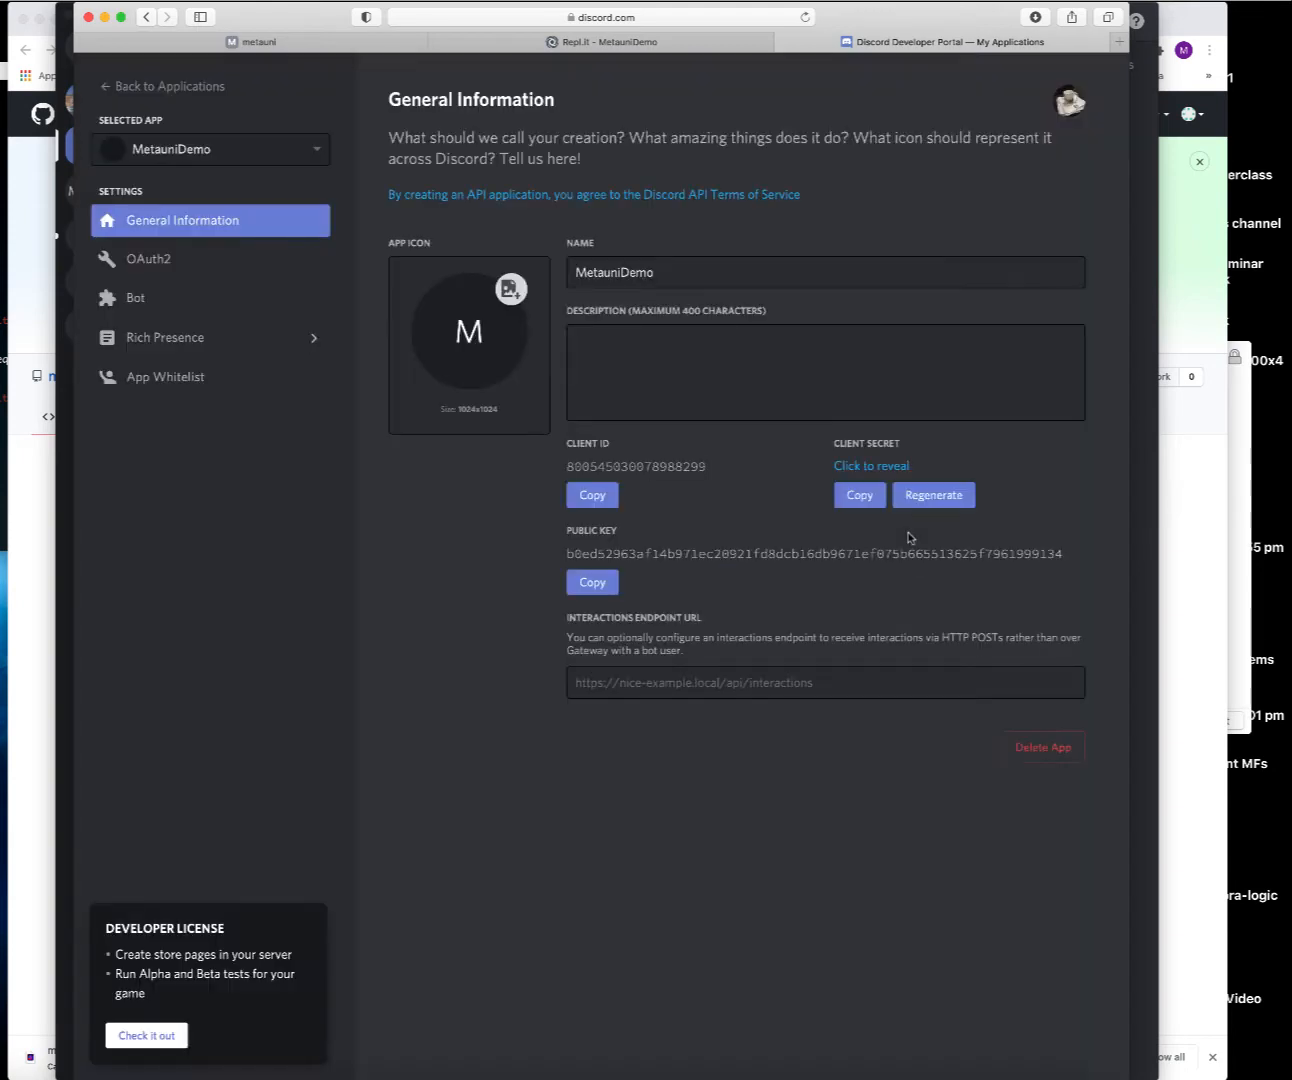
Step: Check the existing bot's name in The Rising Sea server in Discord, and rename the application as robloxvoicebotdemo, saving the change
double_click(688, 269)
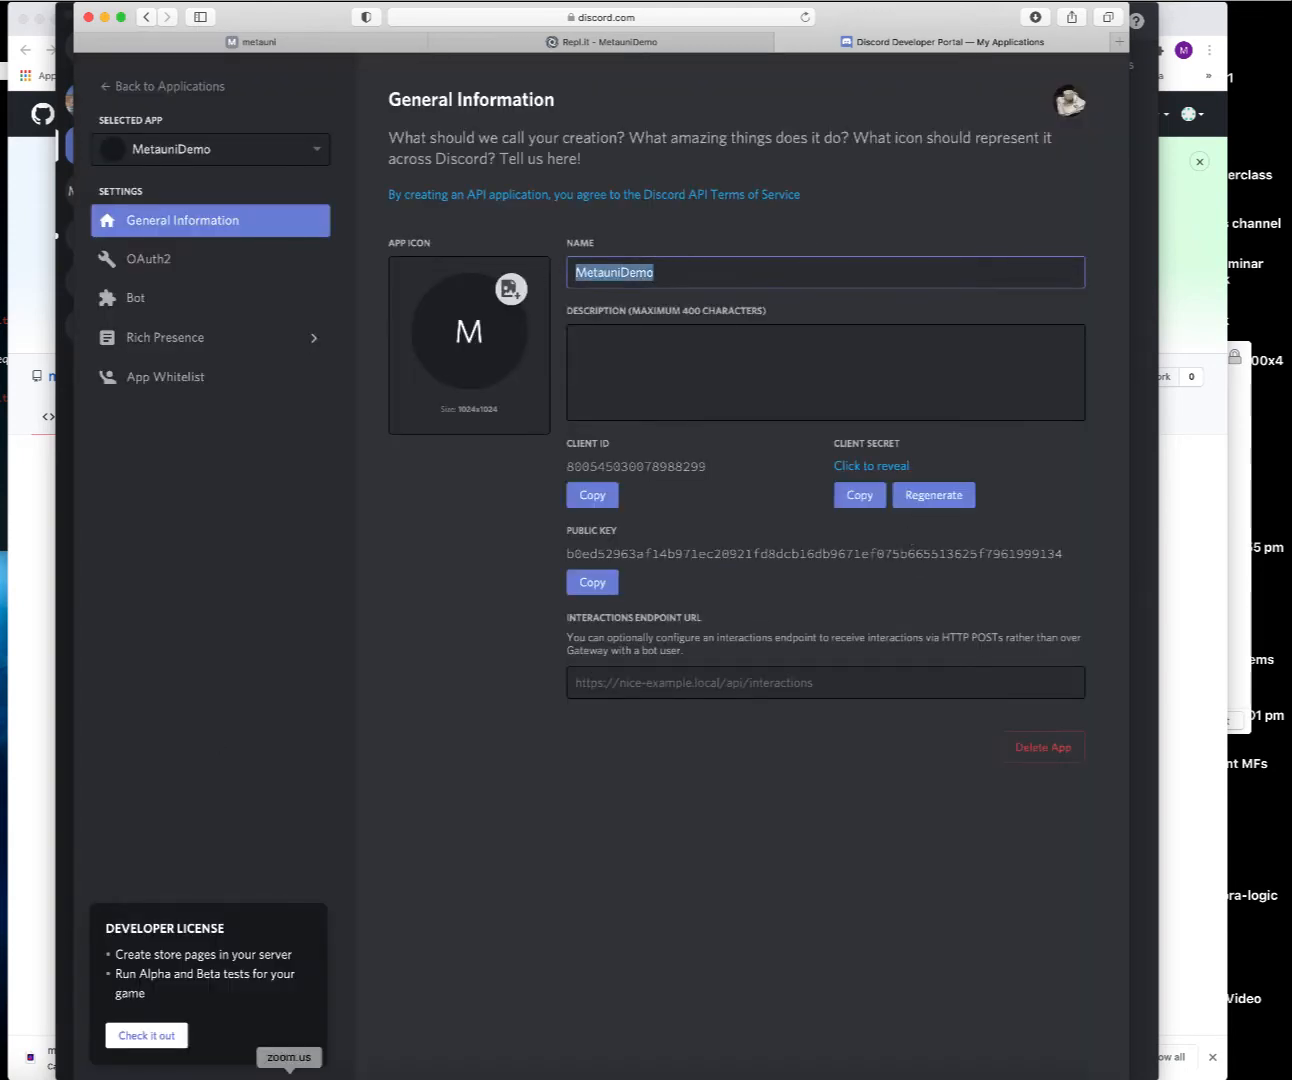
left_click(344, 1072)
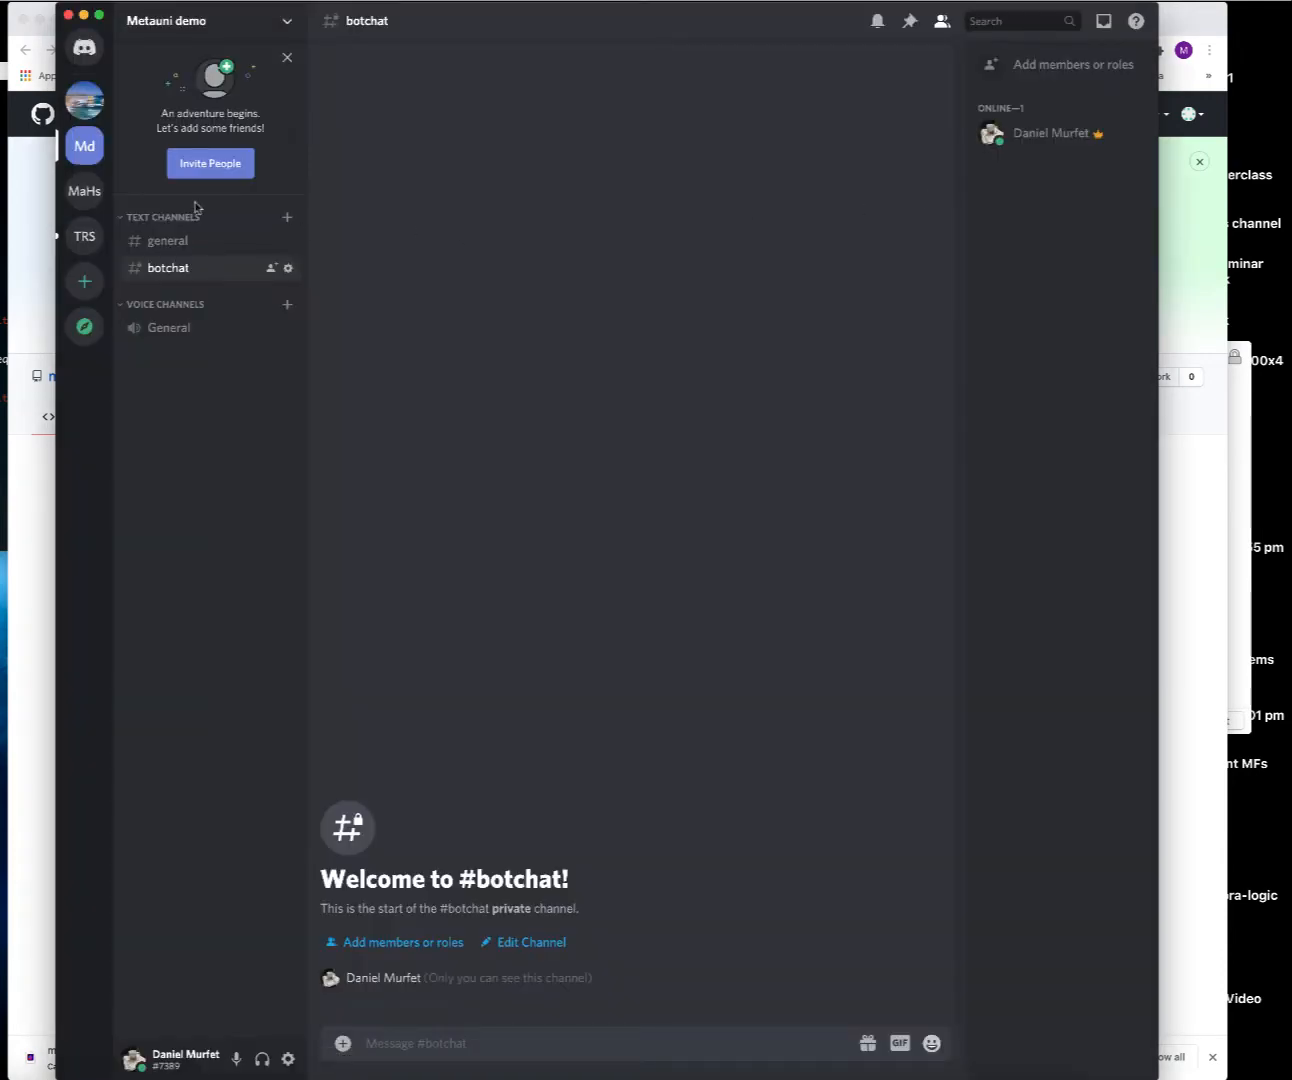
left_click(84, 240)
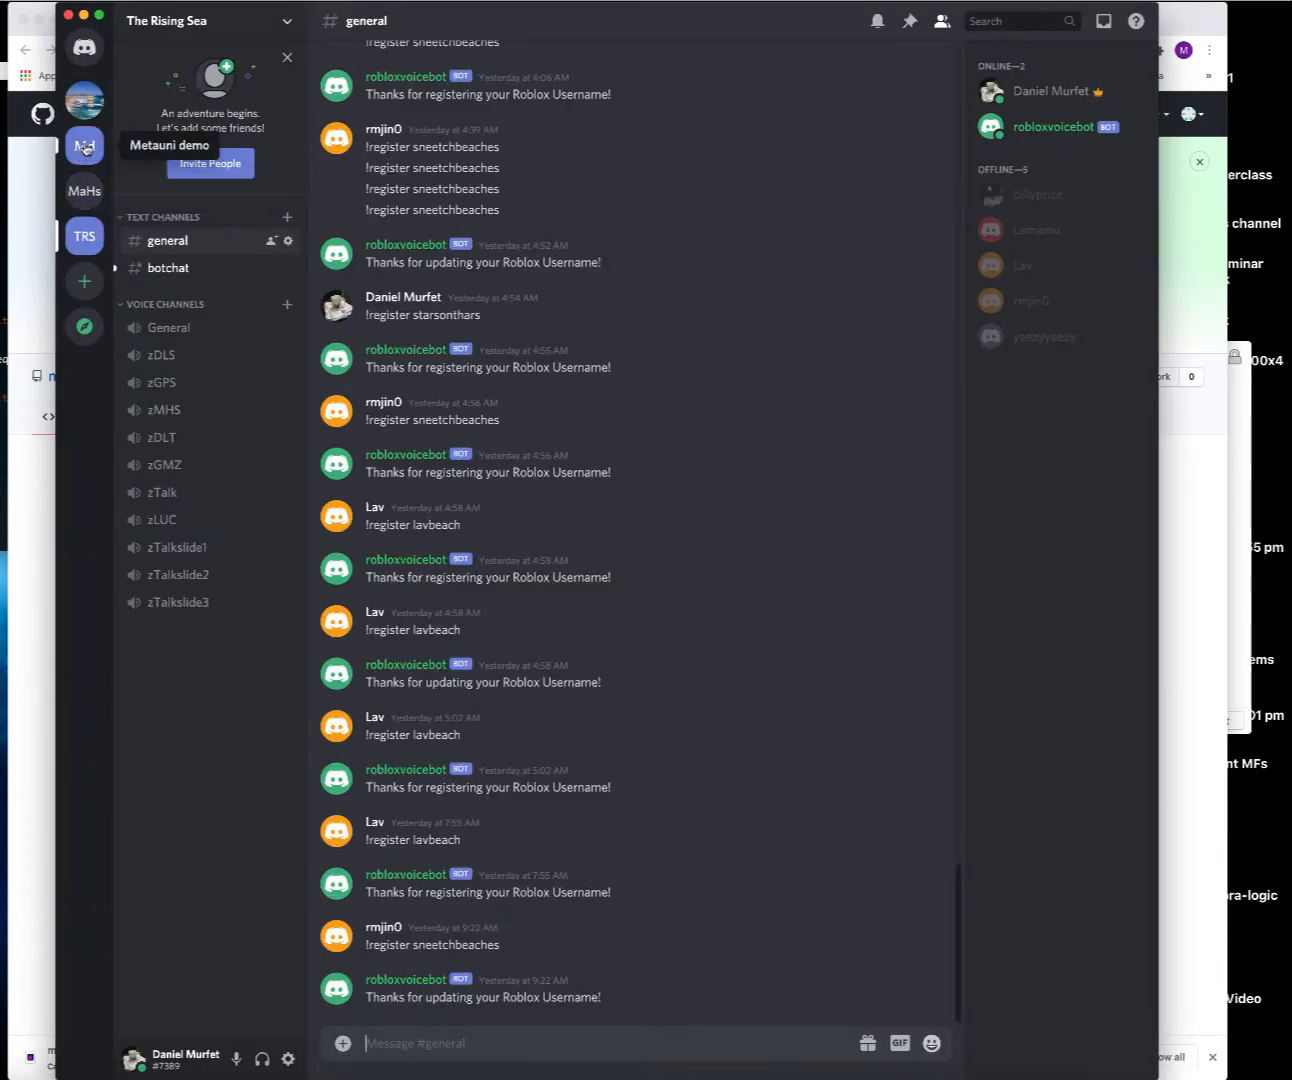
left_click(86, 148)
key("super+Tab")
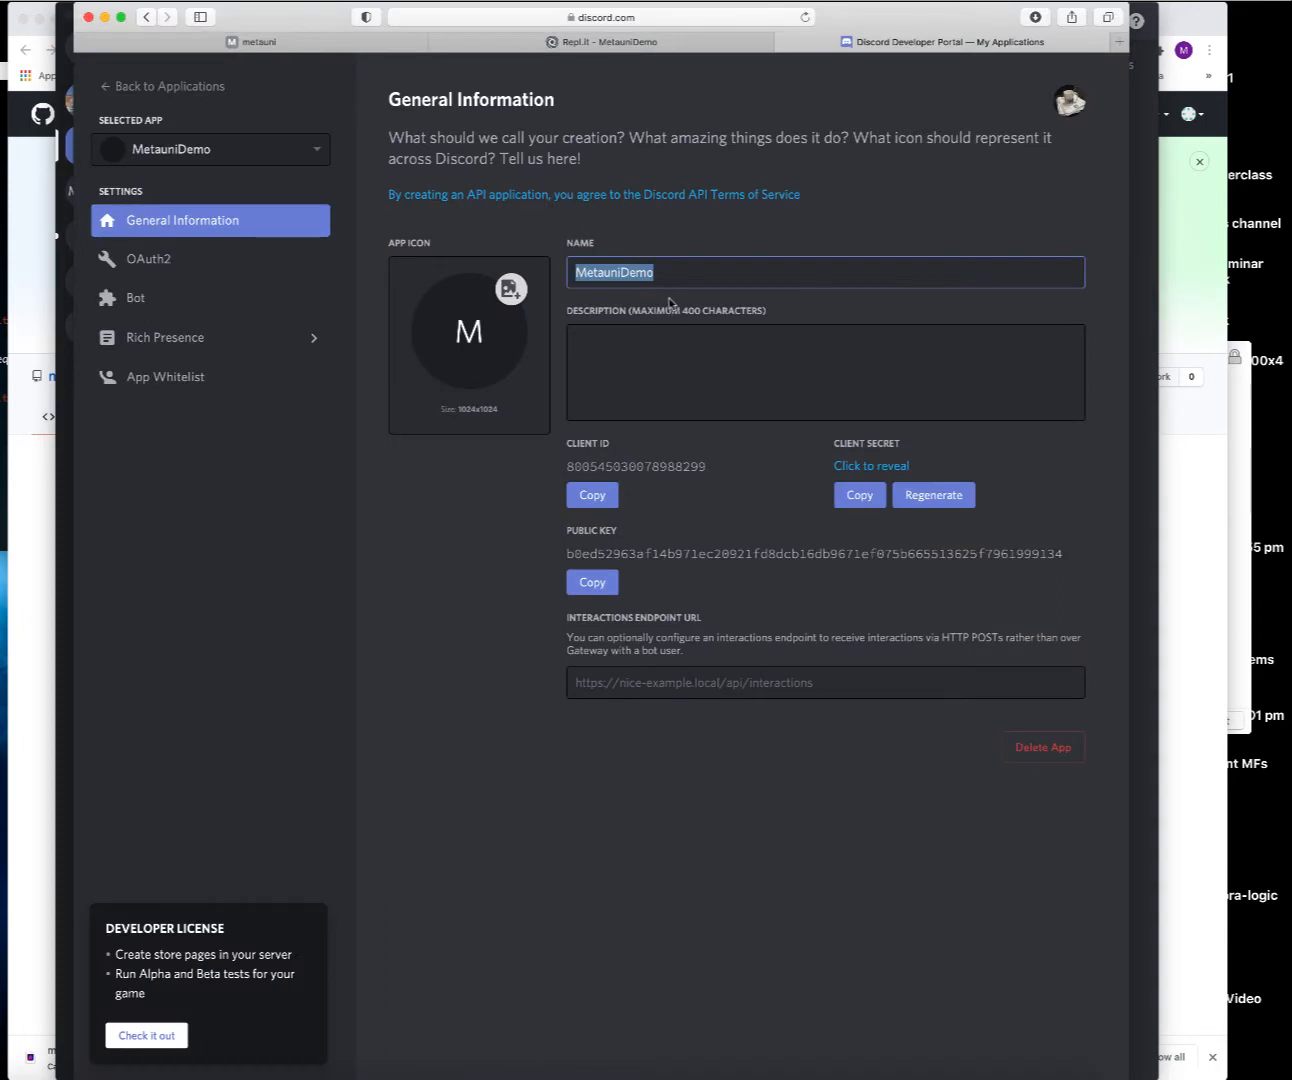
type("robloxvoicebotdemo")
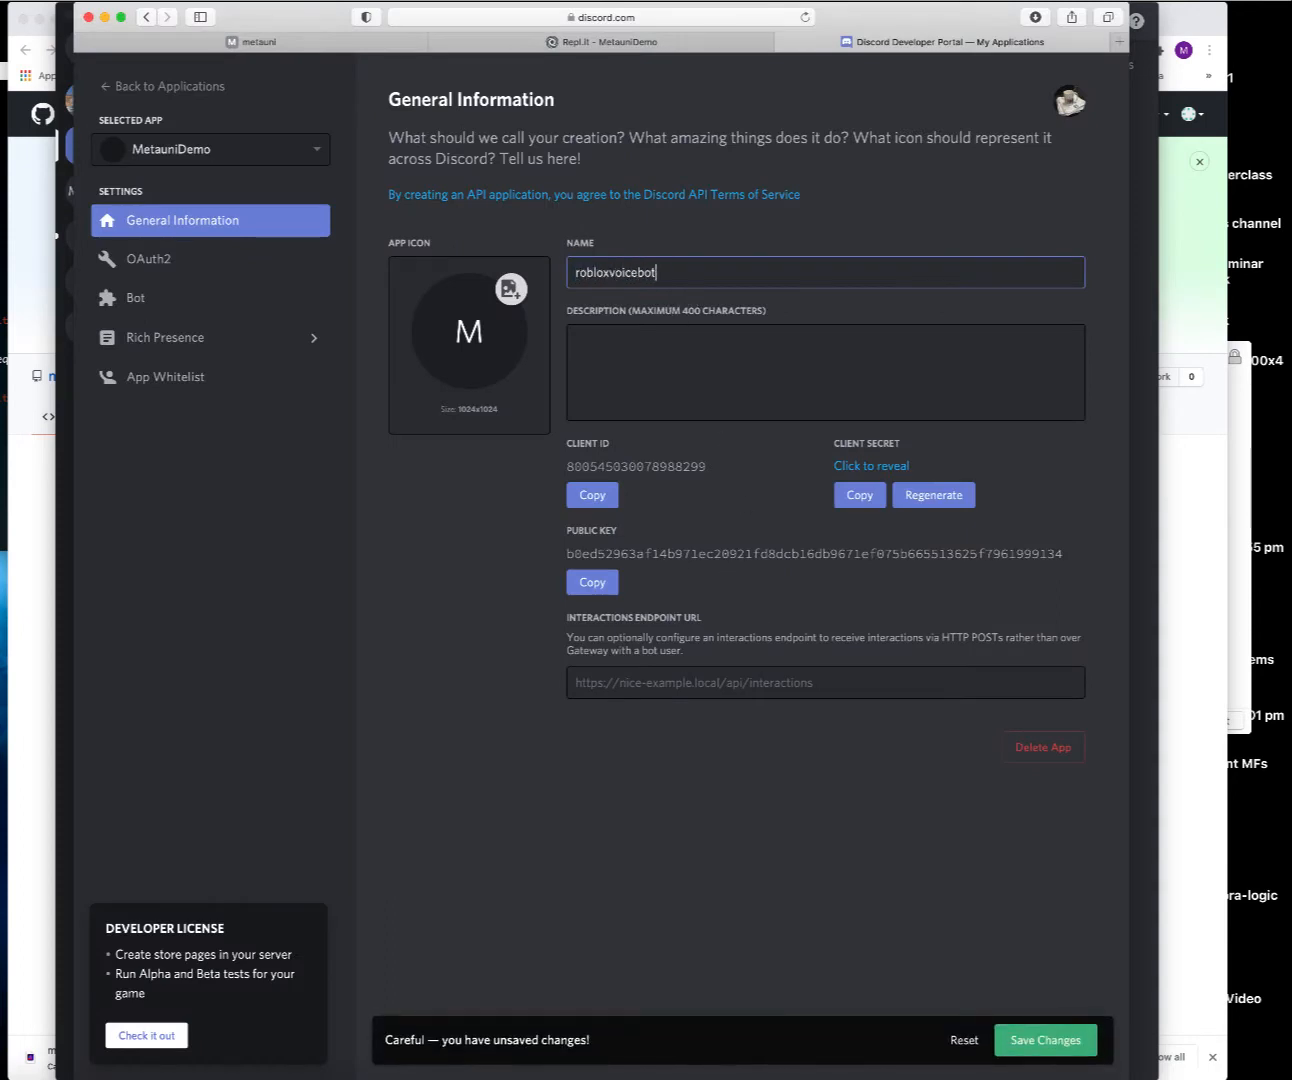
left_click(1064, 1051)
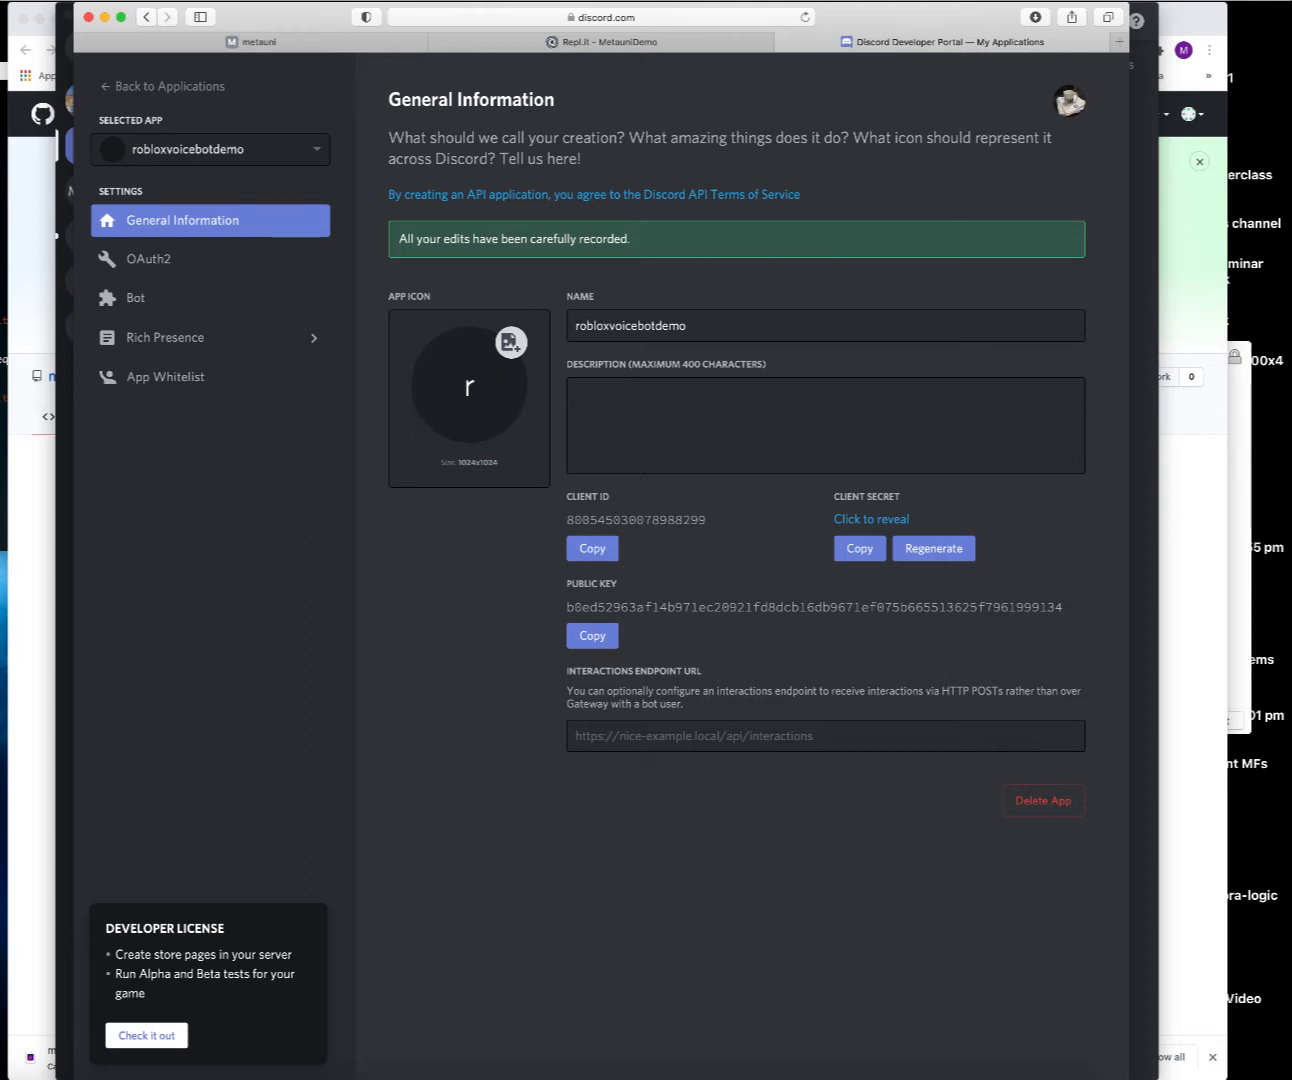
Step: Add a bot user to the robloxvoicebotdemo application and confirm the irrevocable addition
left_click(151, 291)
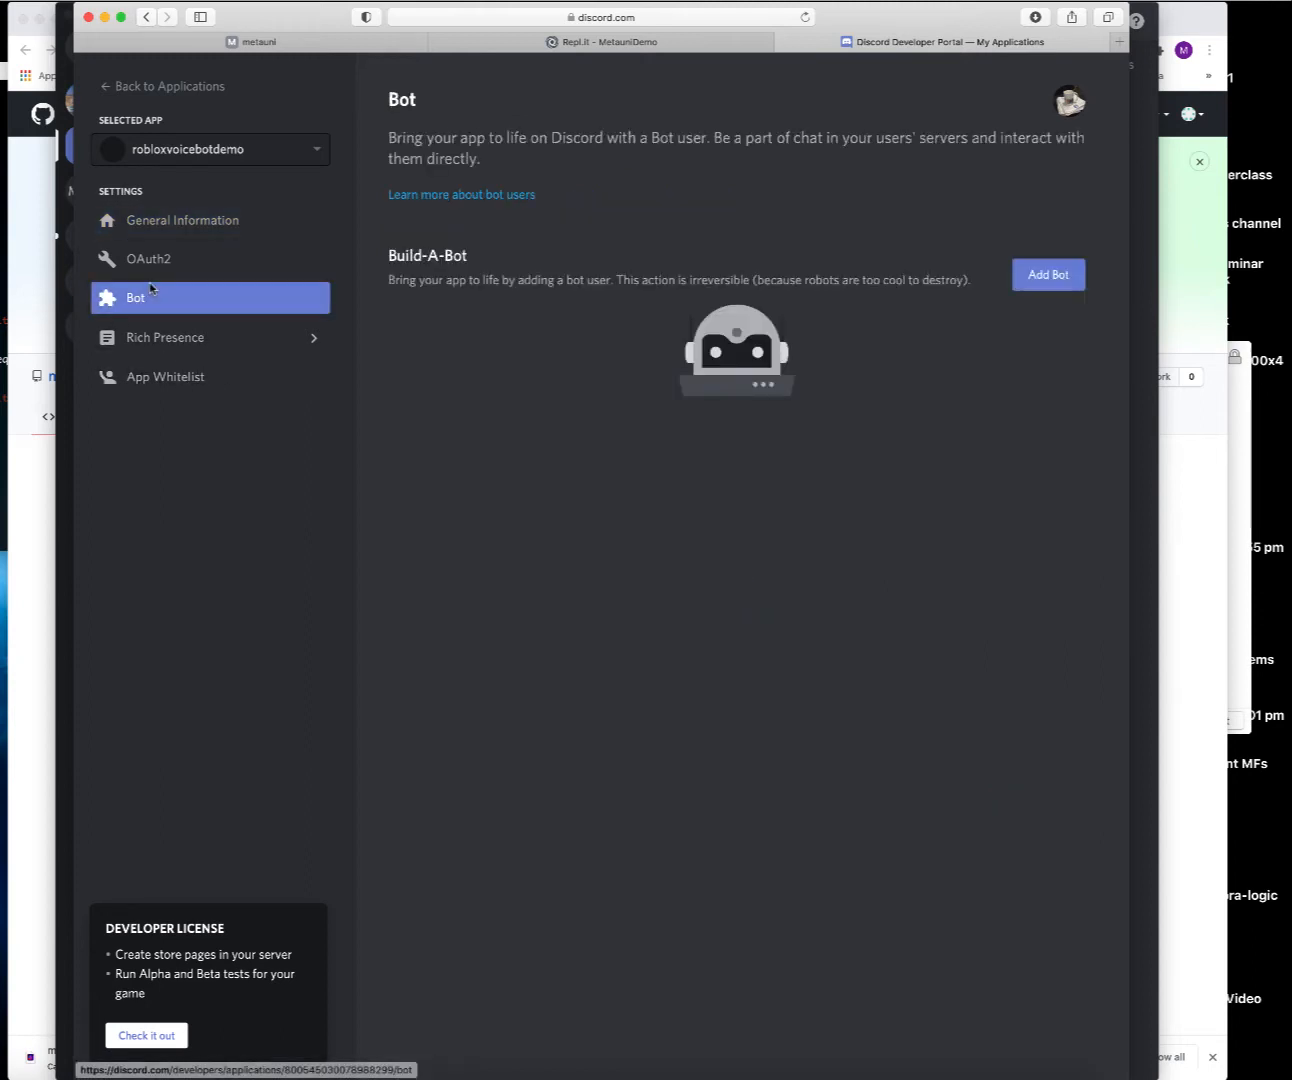
left_click(1057, 276)
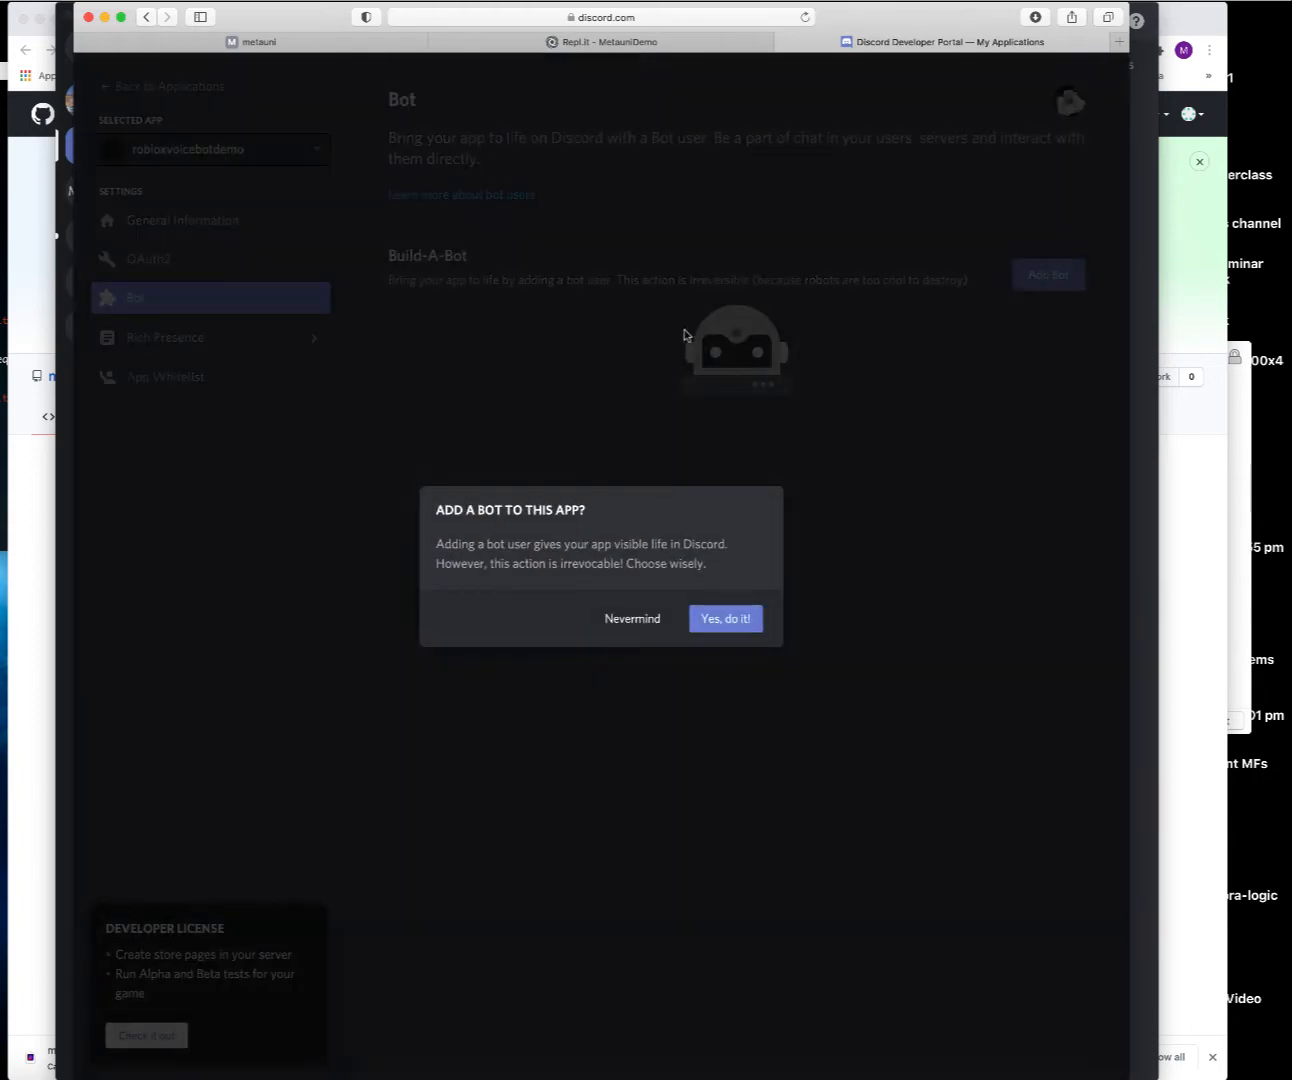
left_click(735, 620)
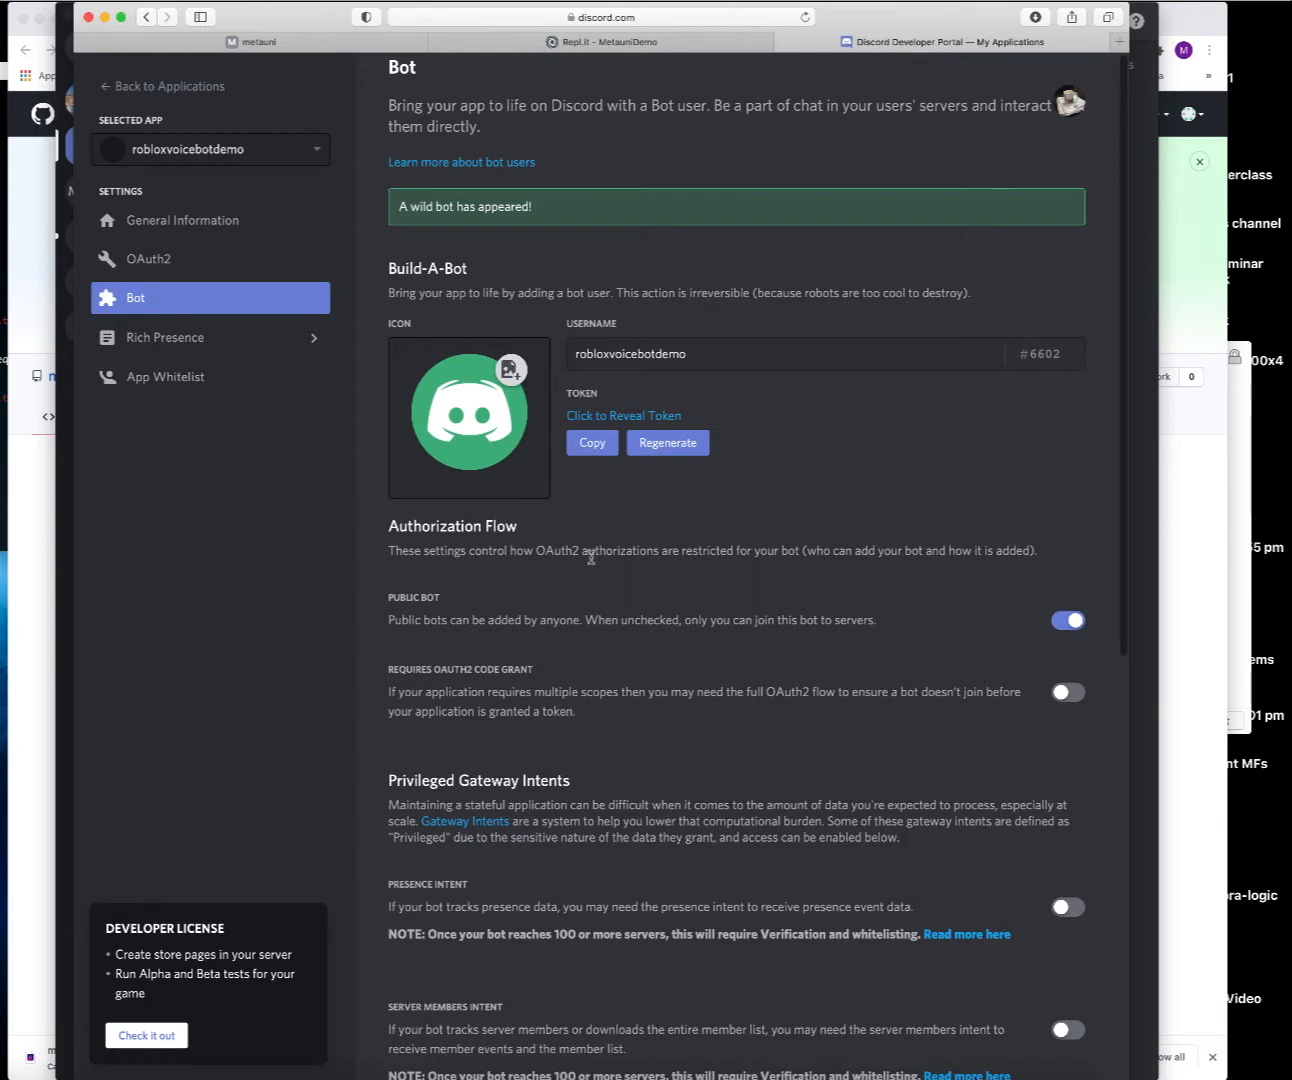
scroll(622, 528, "down", 3)
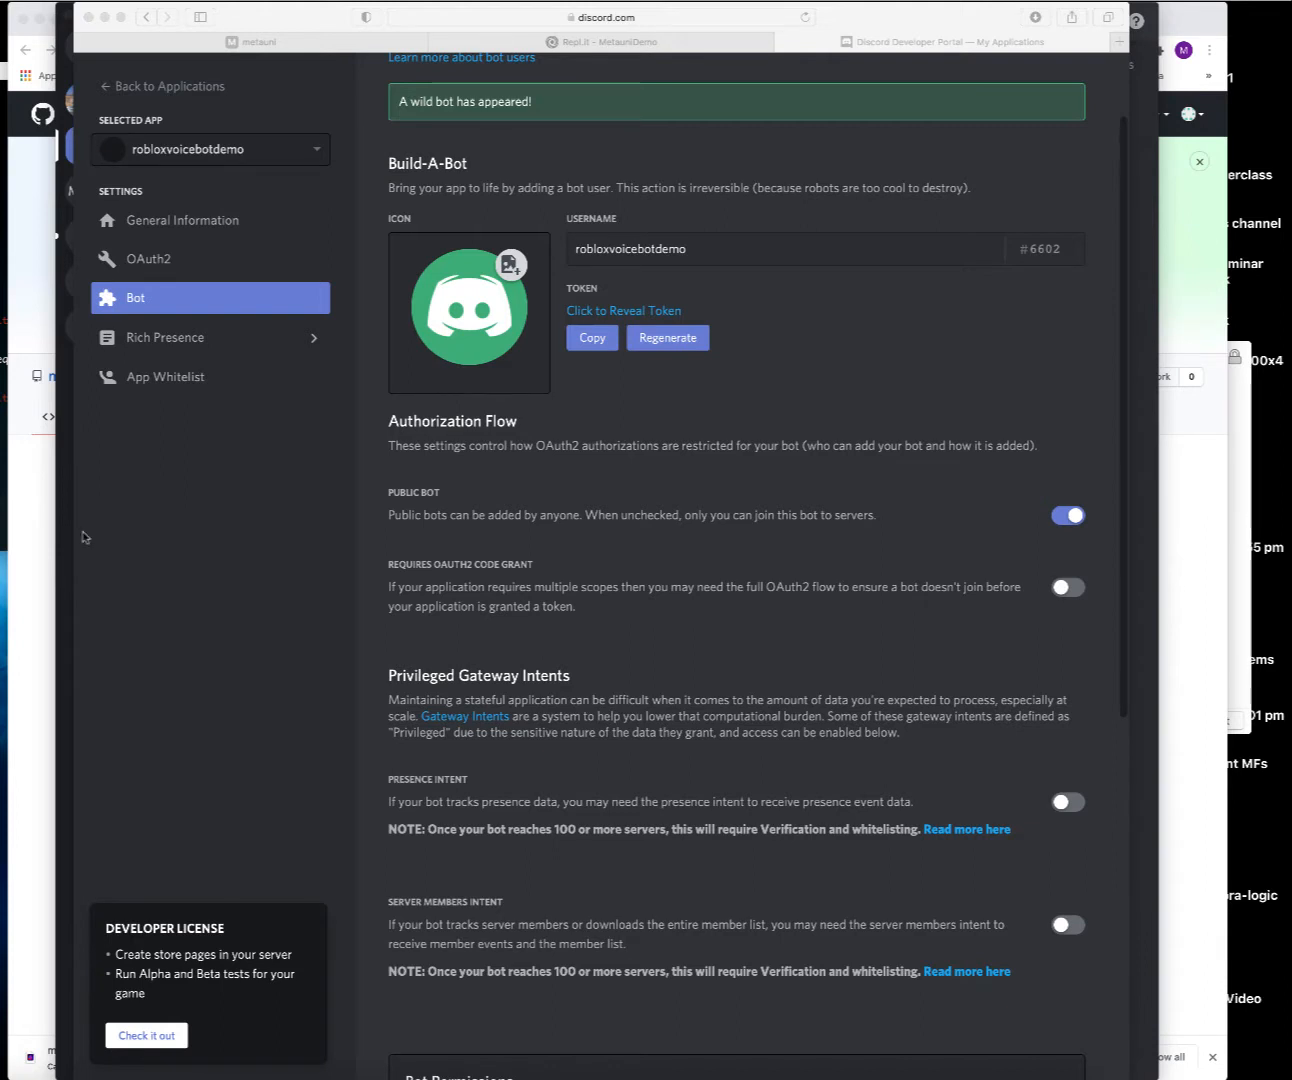
left_click(836, 1)
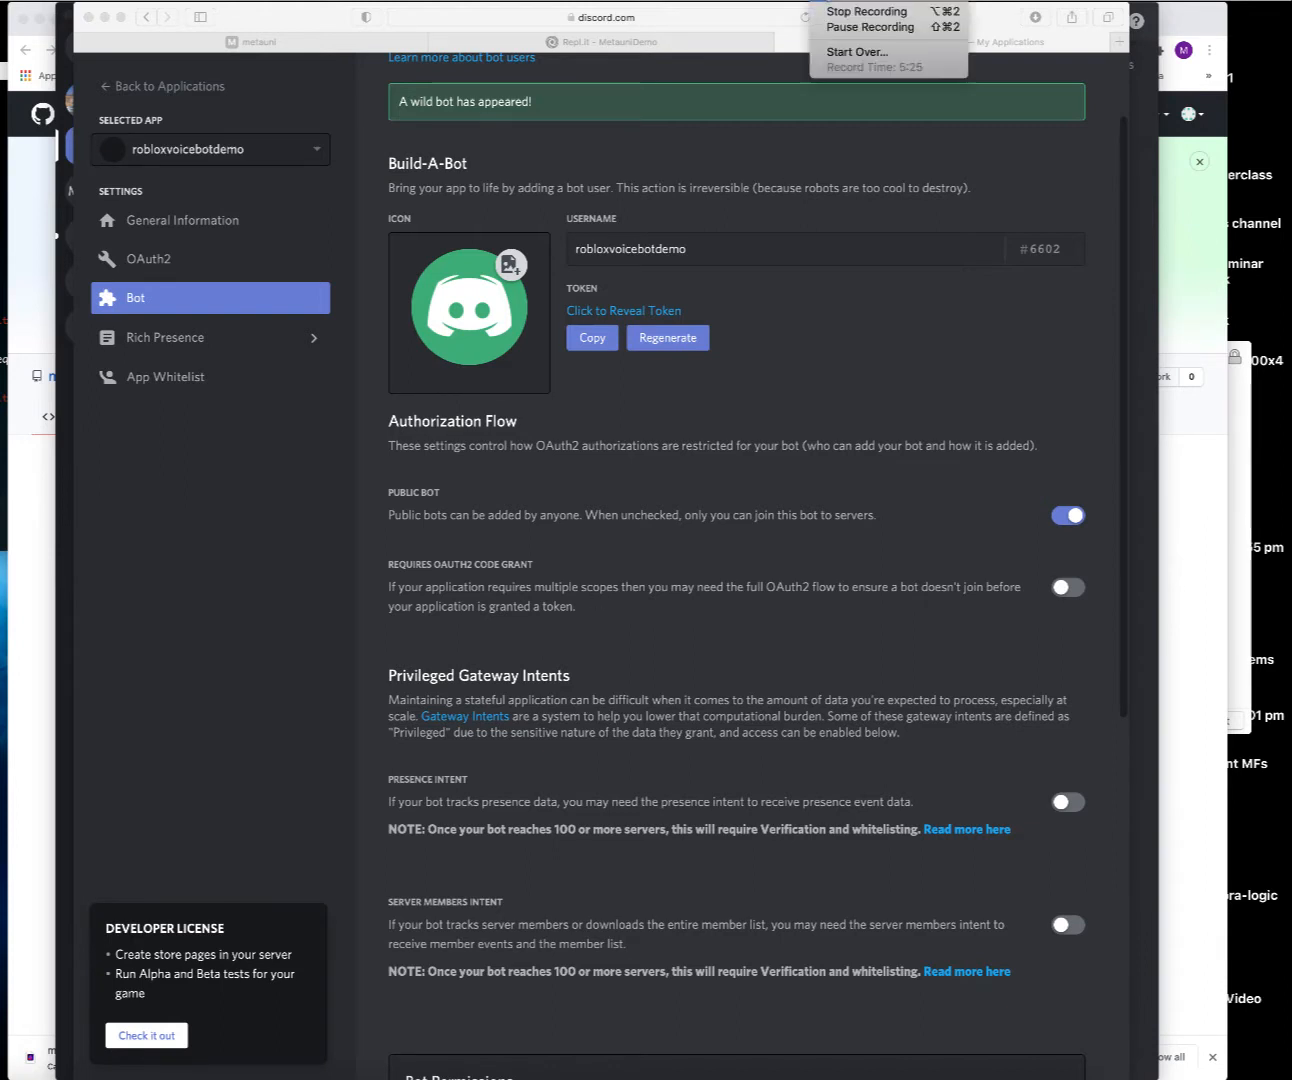
left_click(840, 27)
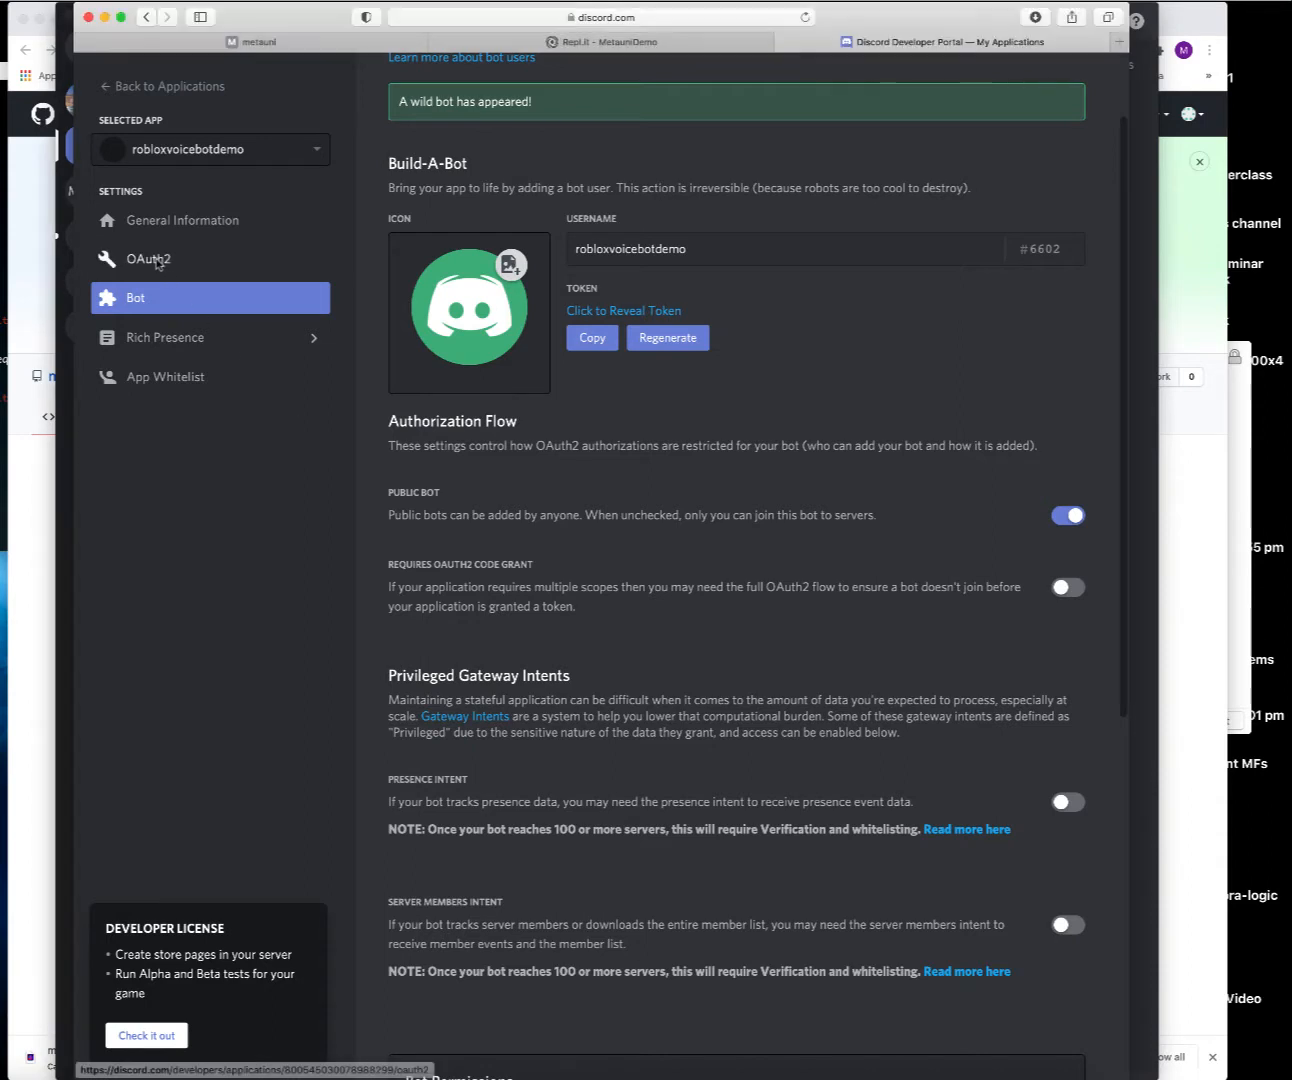
Step: Open the application's OAuth2 settings and select the bot scope in the URL generator
left_click(145, 264)
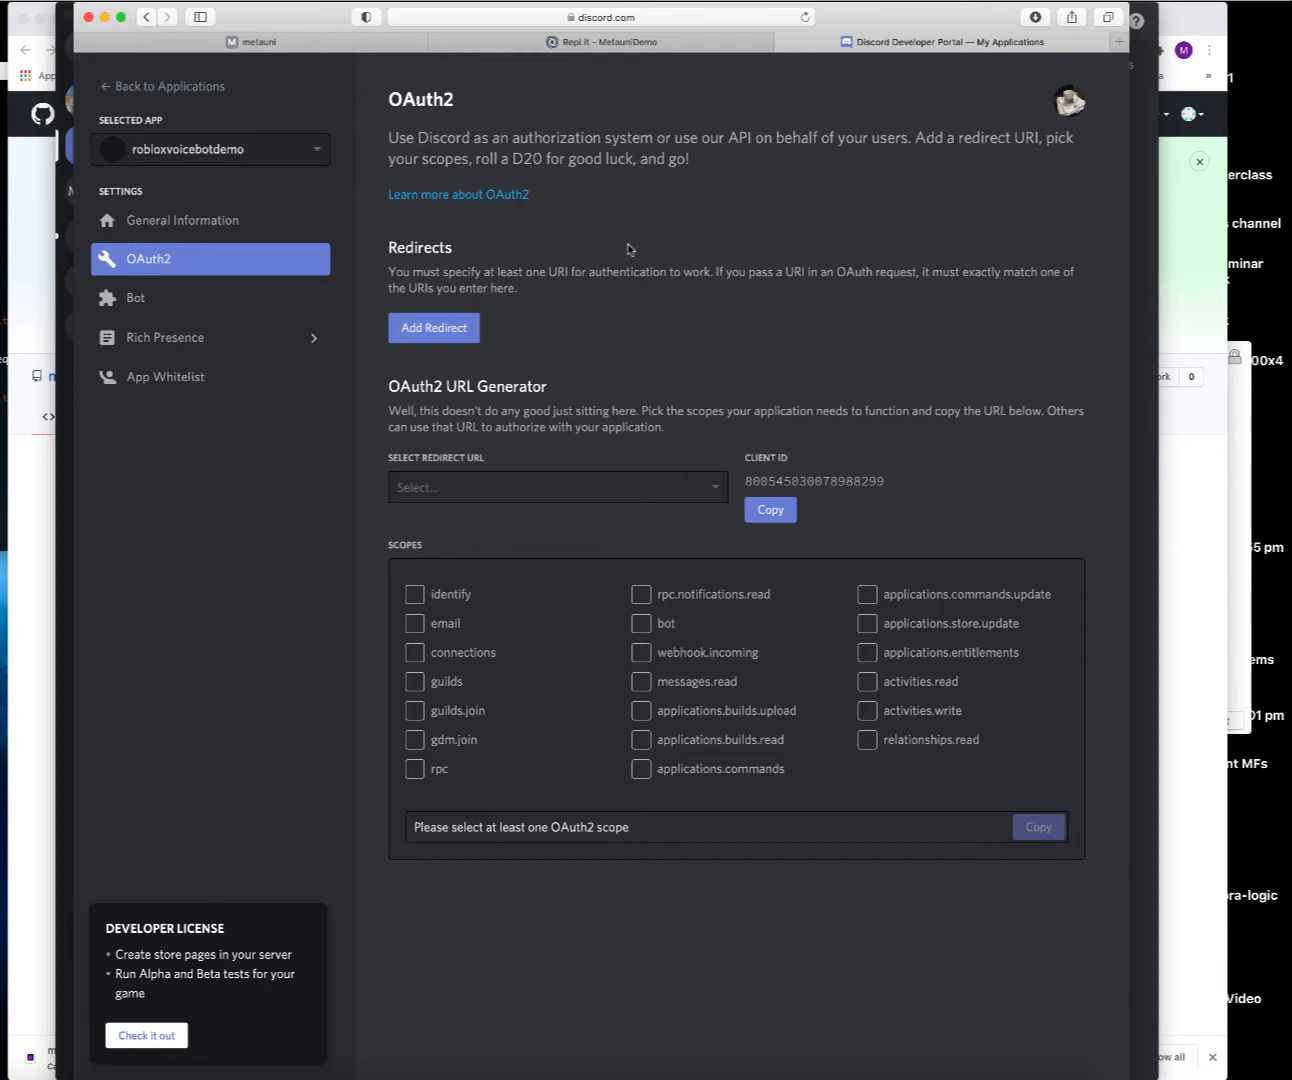
left_click(870, 27)
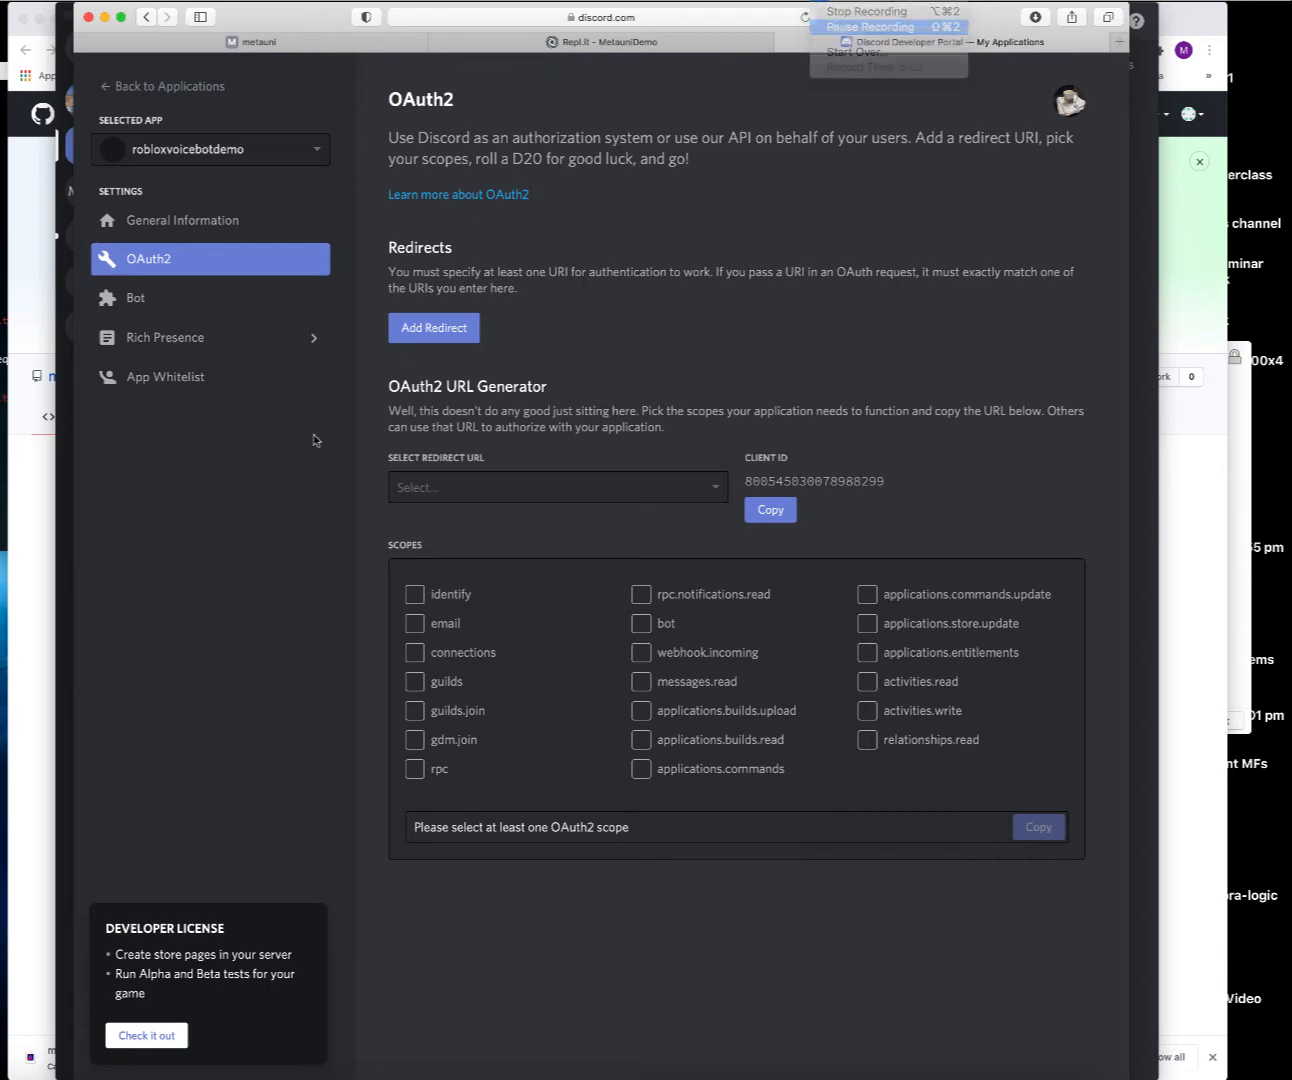
left_click(641, 623)
scroll(641, 630, "down", 1)
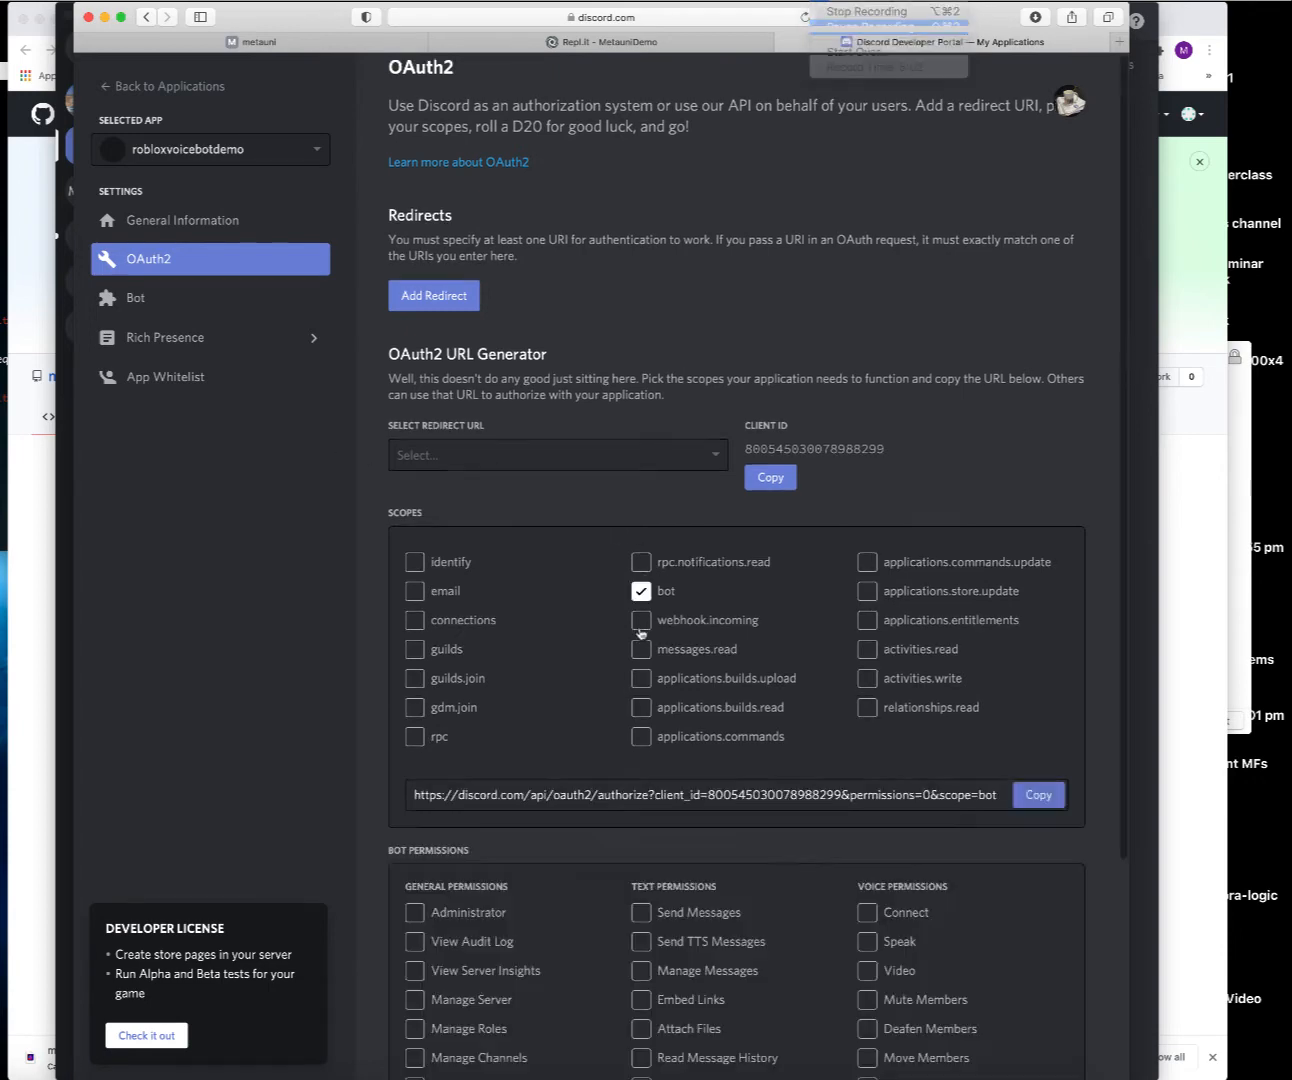
Step: Grant the bot the Move Members, Send Messages and Read Message History permissions
scroll(400, 845, "down", 5)
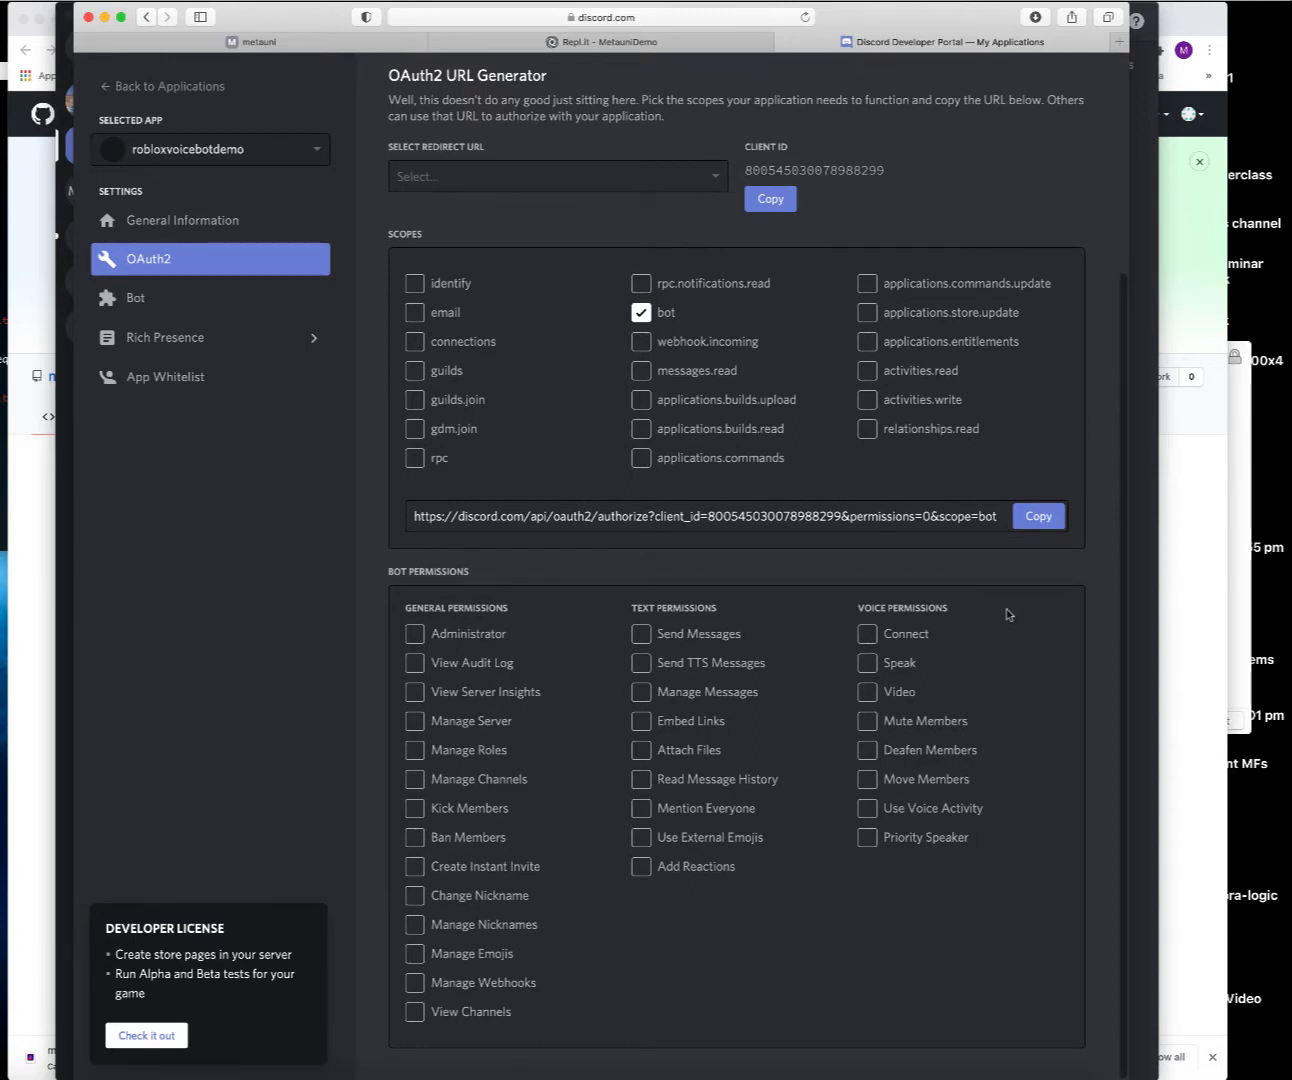
left_click(867, 779)
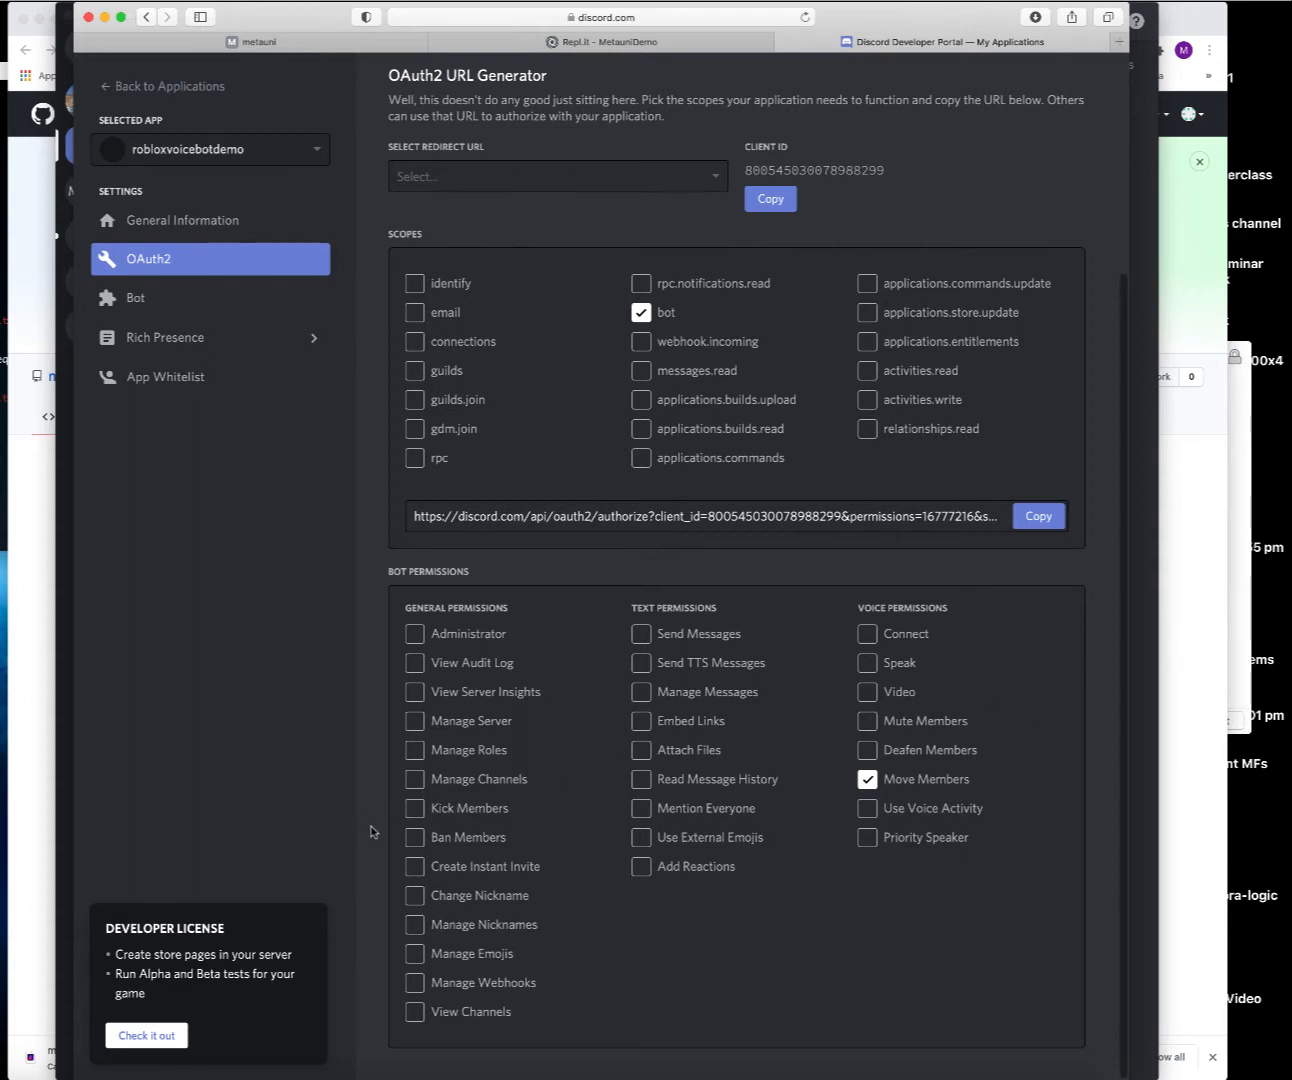
left_click(641, 634)
left_click(640, 784)
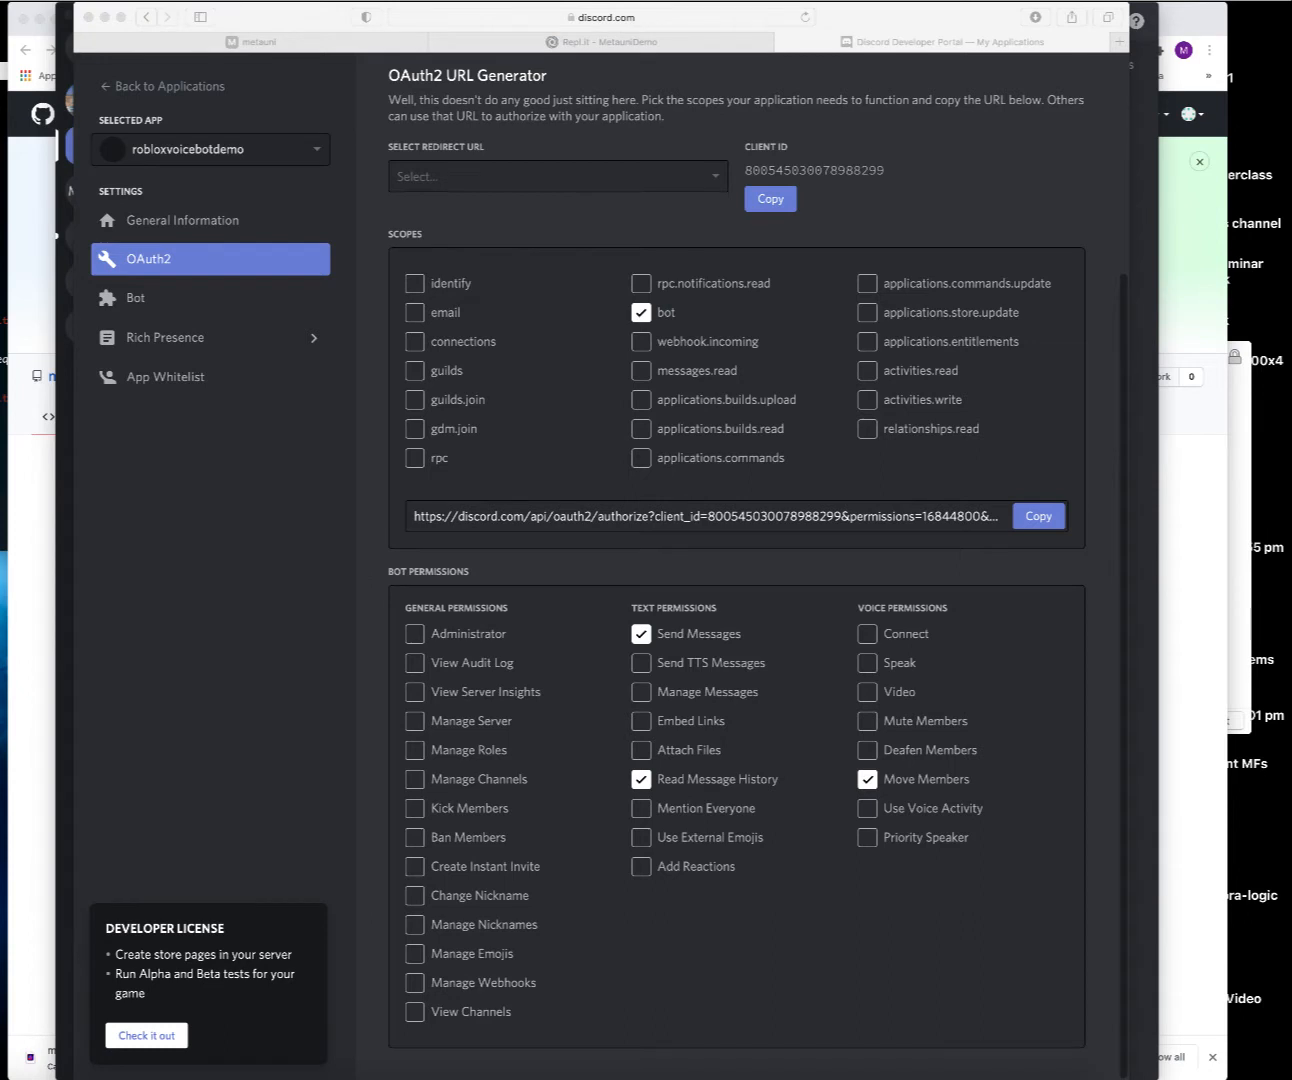
left_click(331, 543)
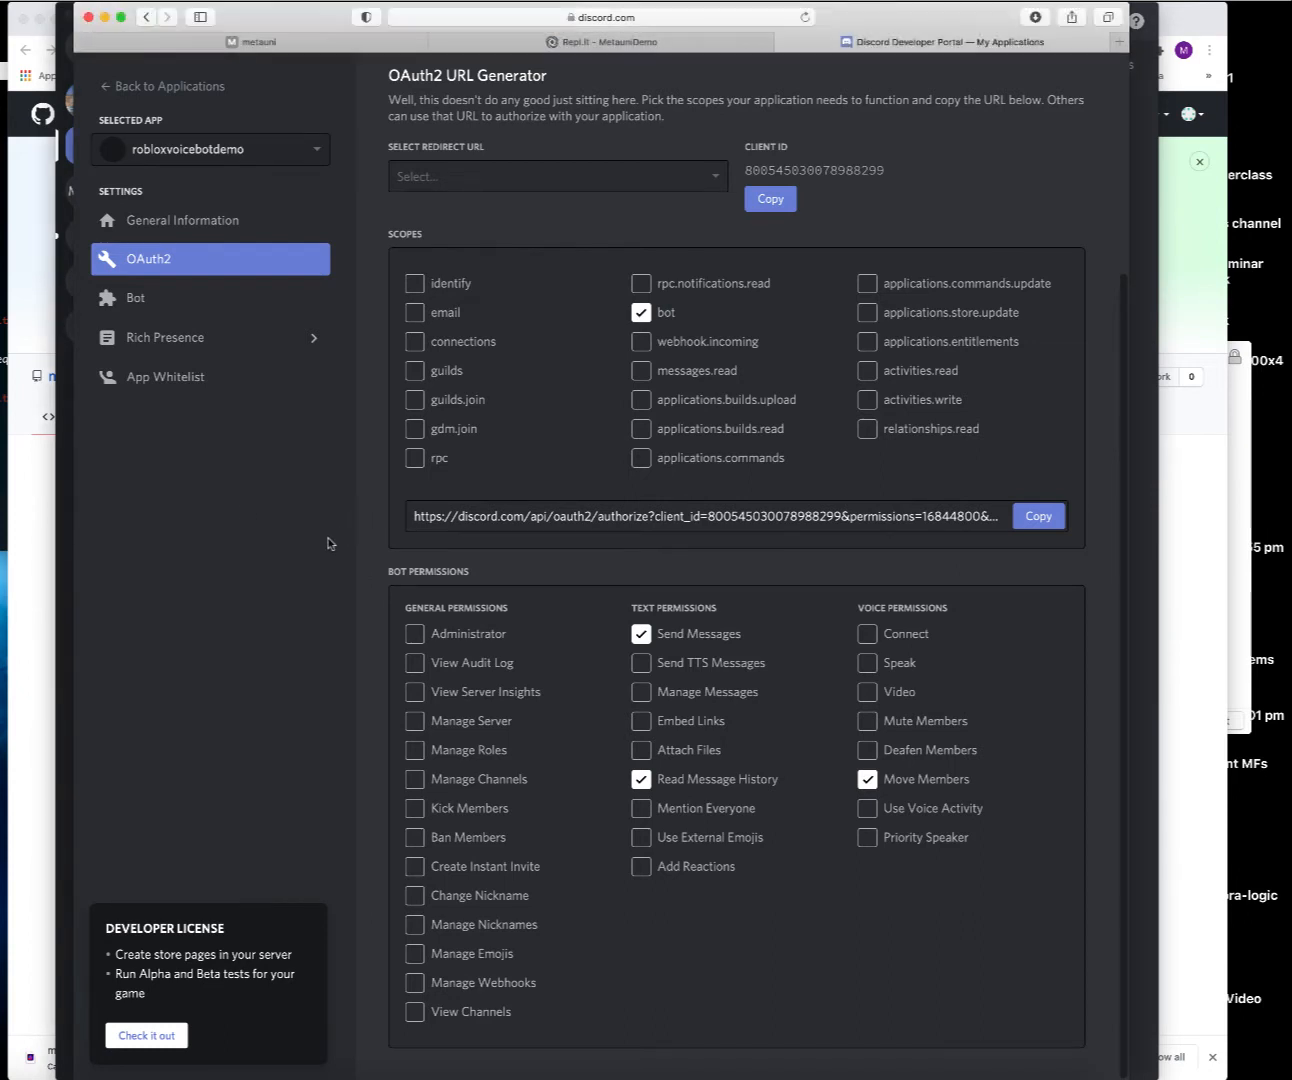
Step: Copy the generated OAuth2 authorization URL and open it in a new browser tab
left_click(1038, 515)
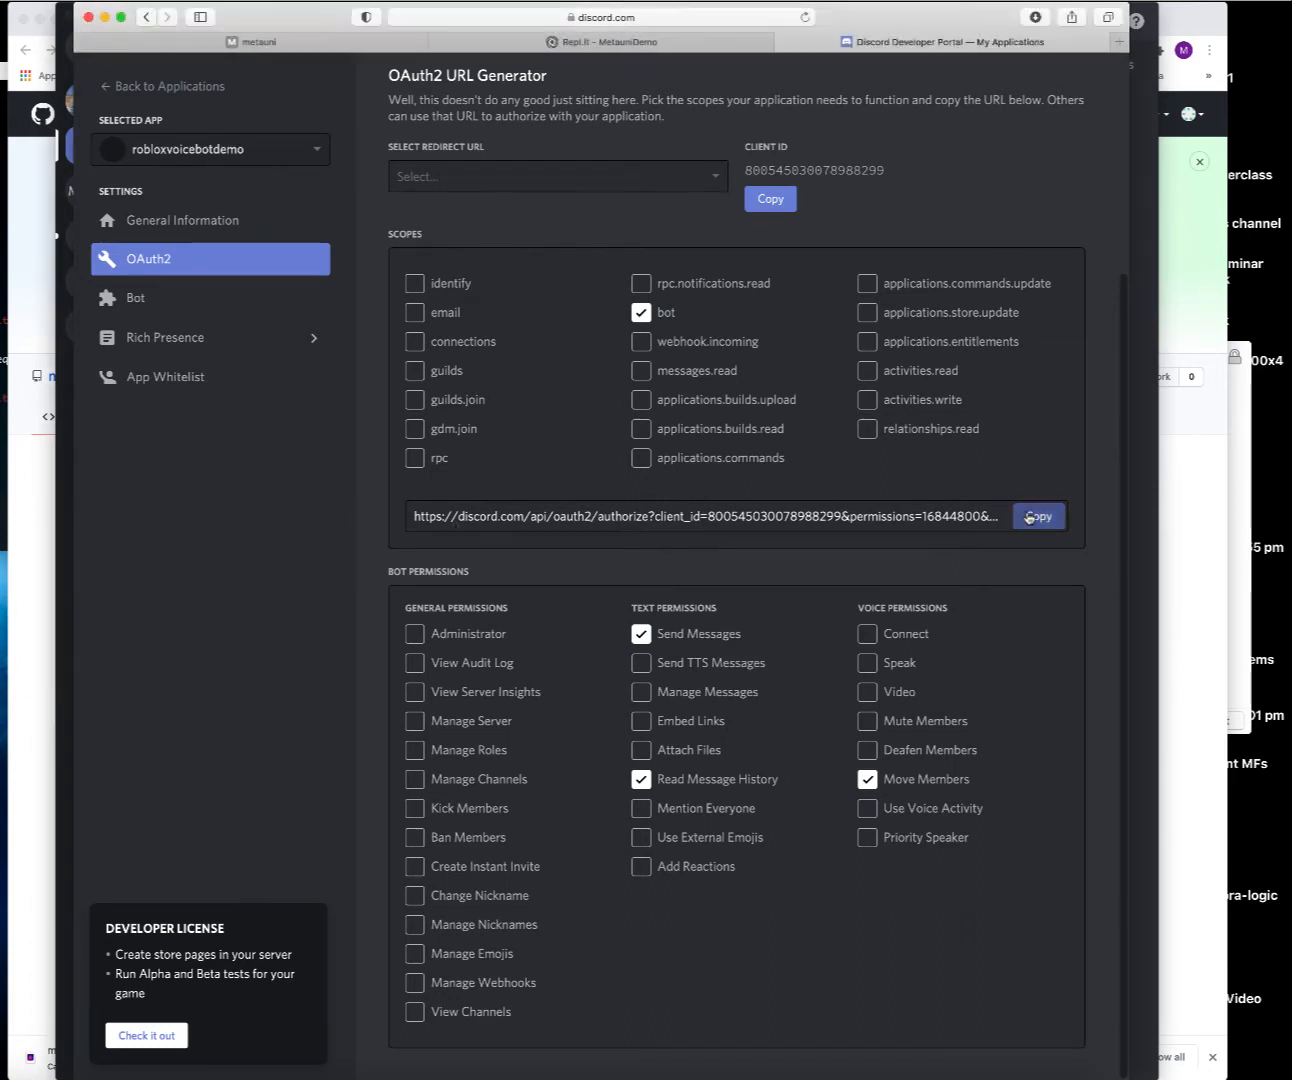
key("super+t")
key("super+v")
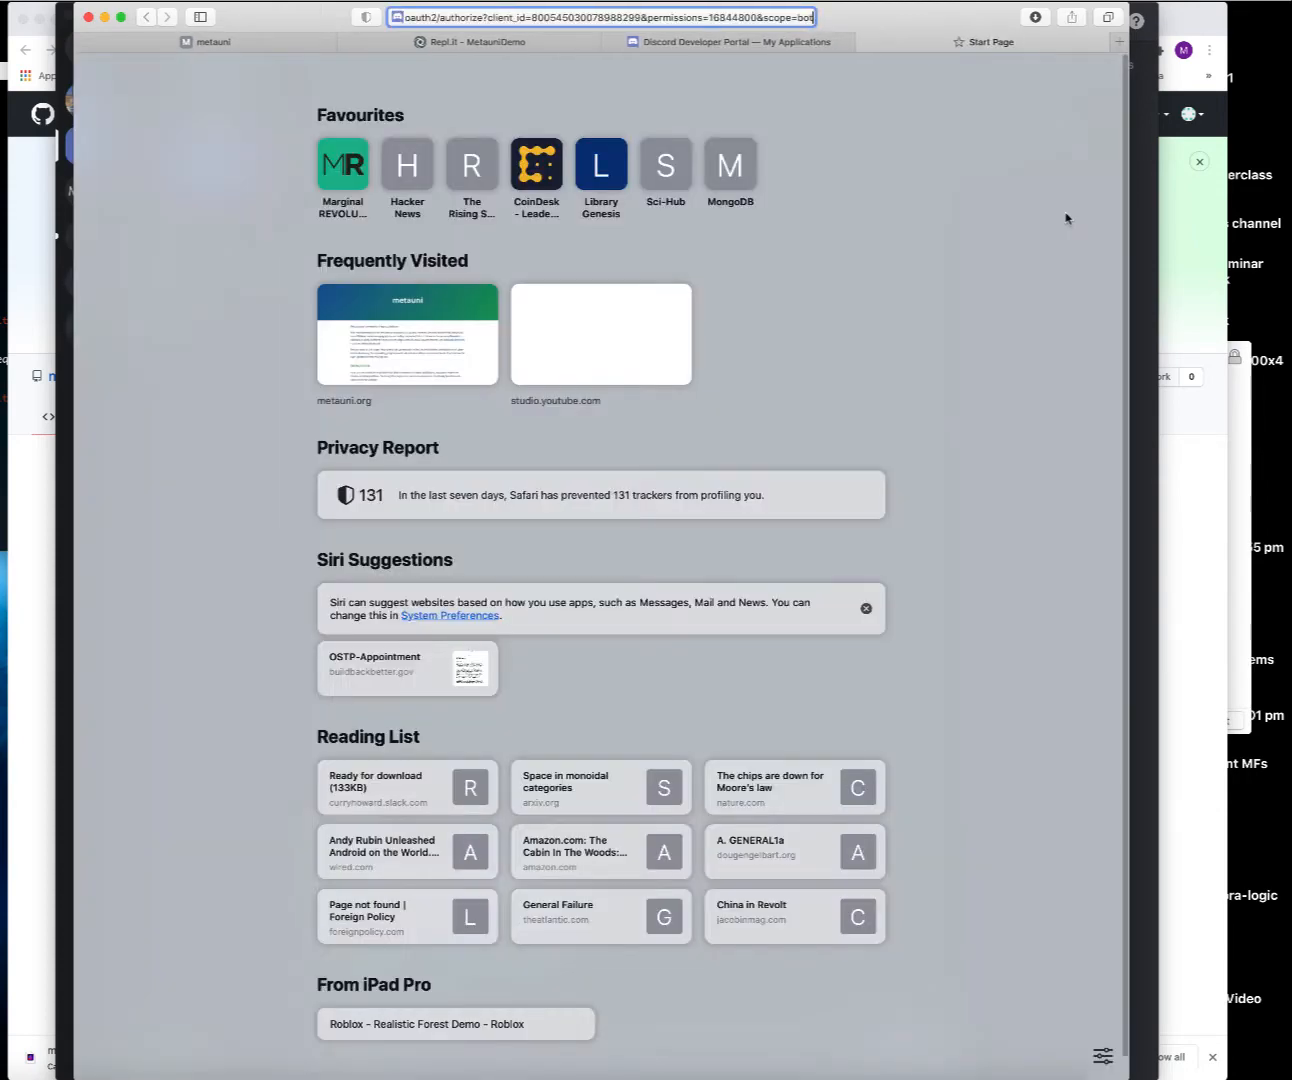
key("Return")
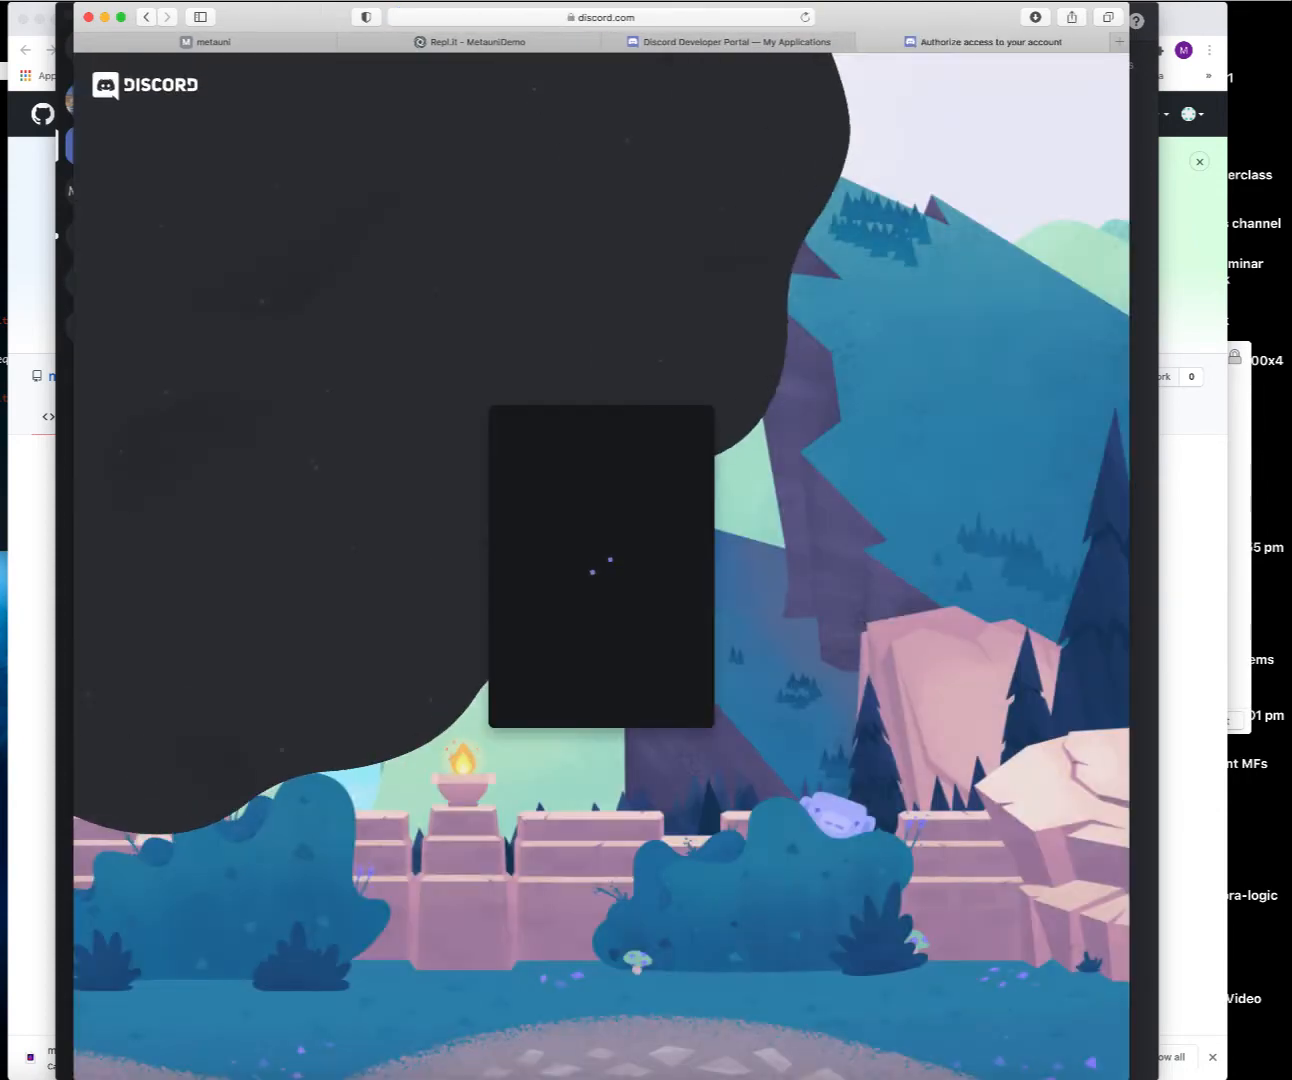
Step: Authorize robloxvoicebotdemo on the Metauni demo server with the requested permissions, complete the human check and close the authorization tab
left_click(717, 623)
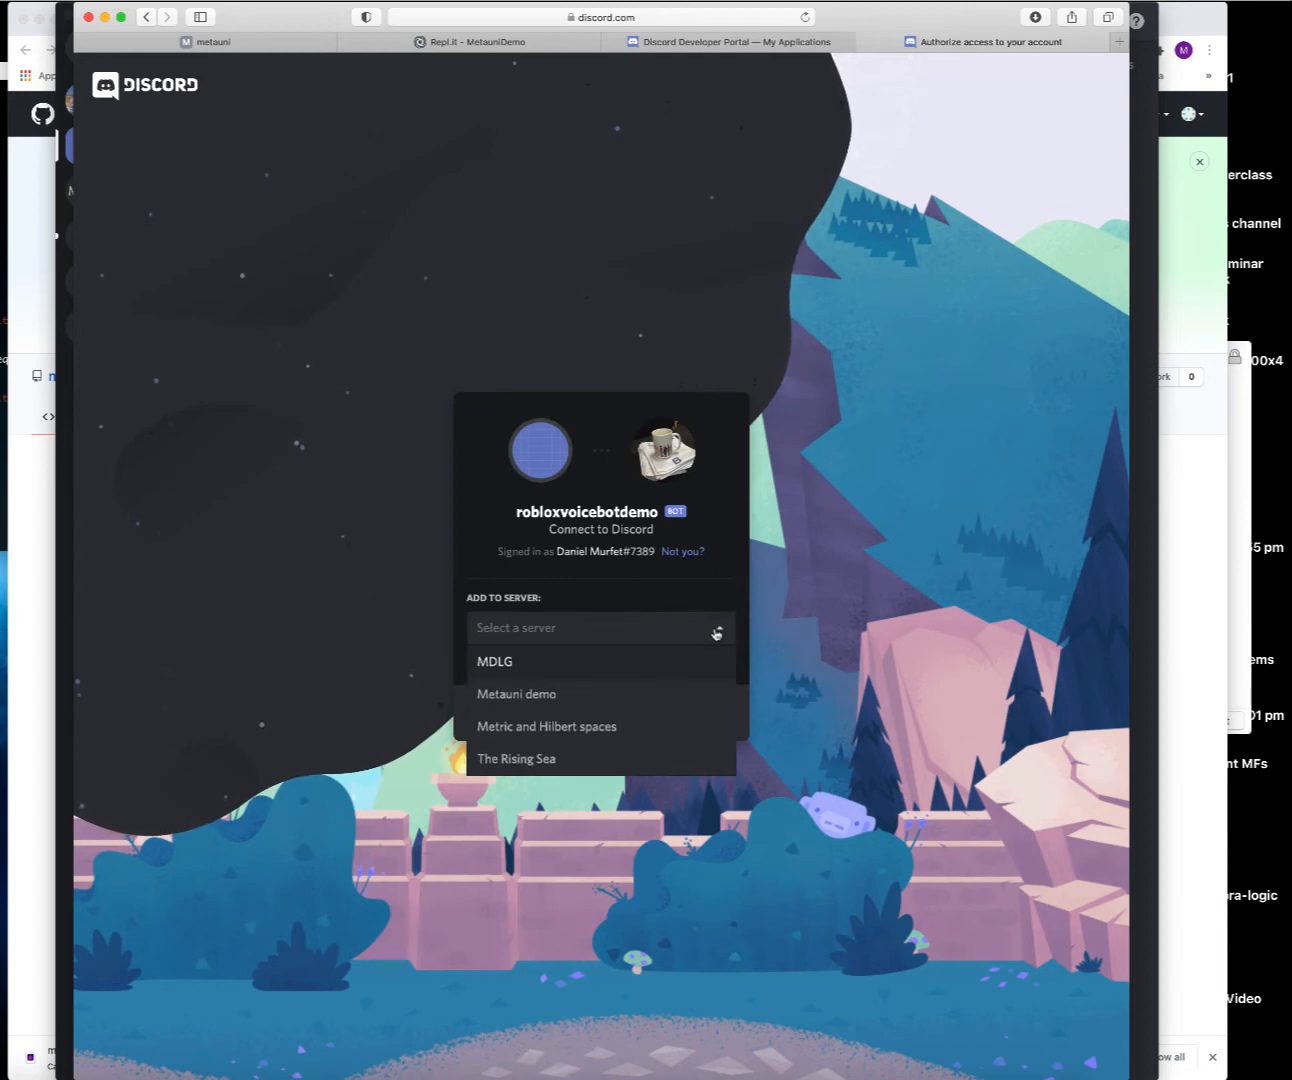
left_click(591, 694)
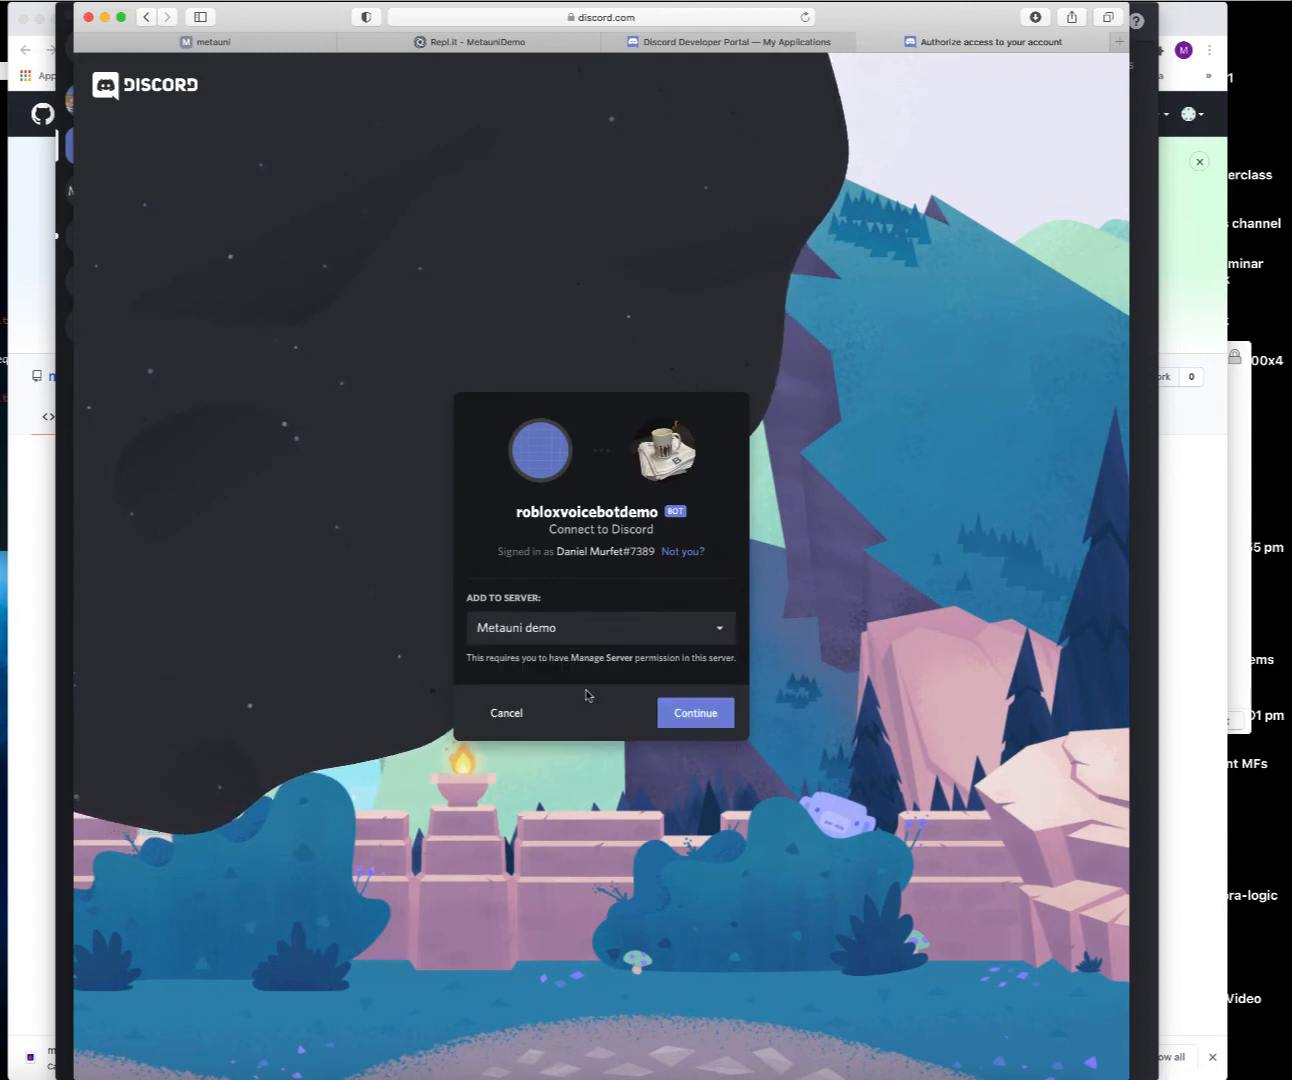
left_click(695, 711)
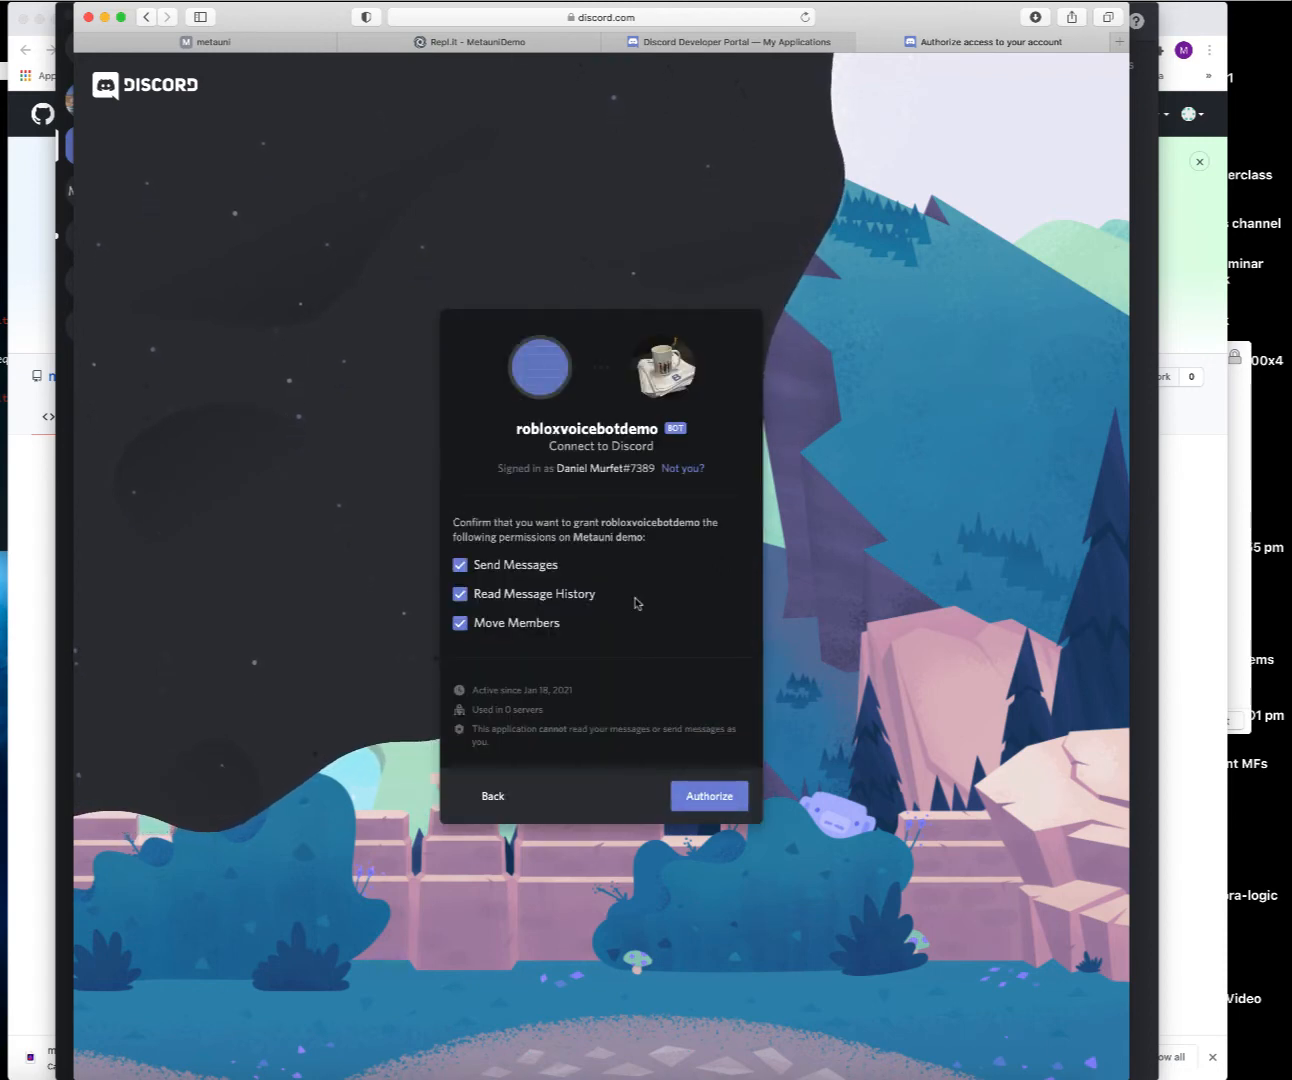
left_click(709, 797)
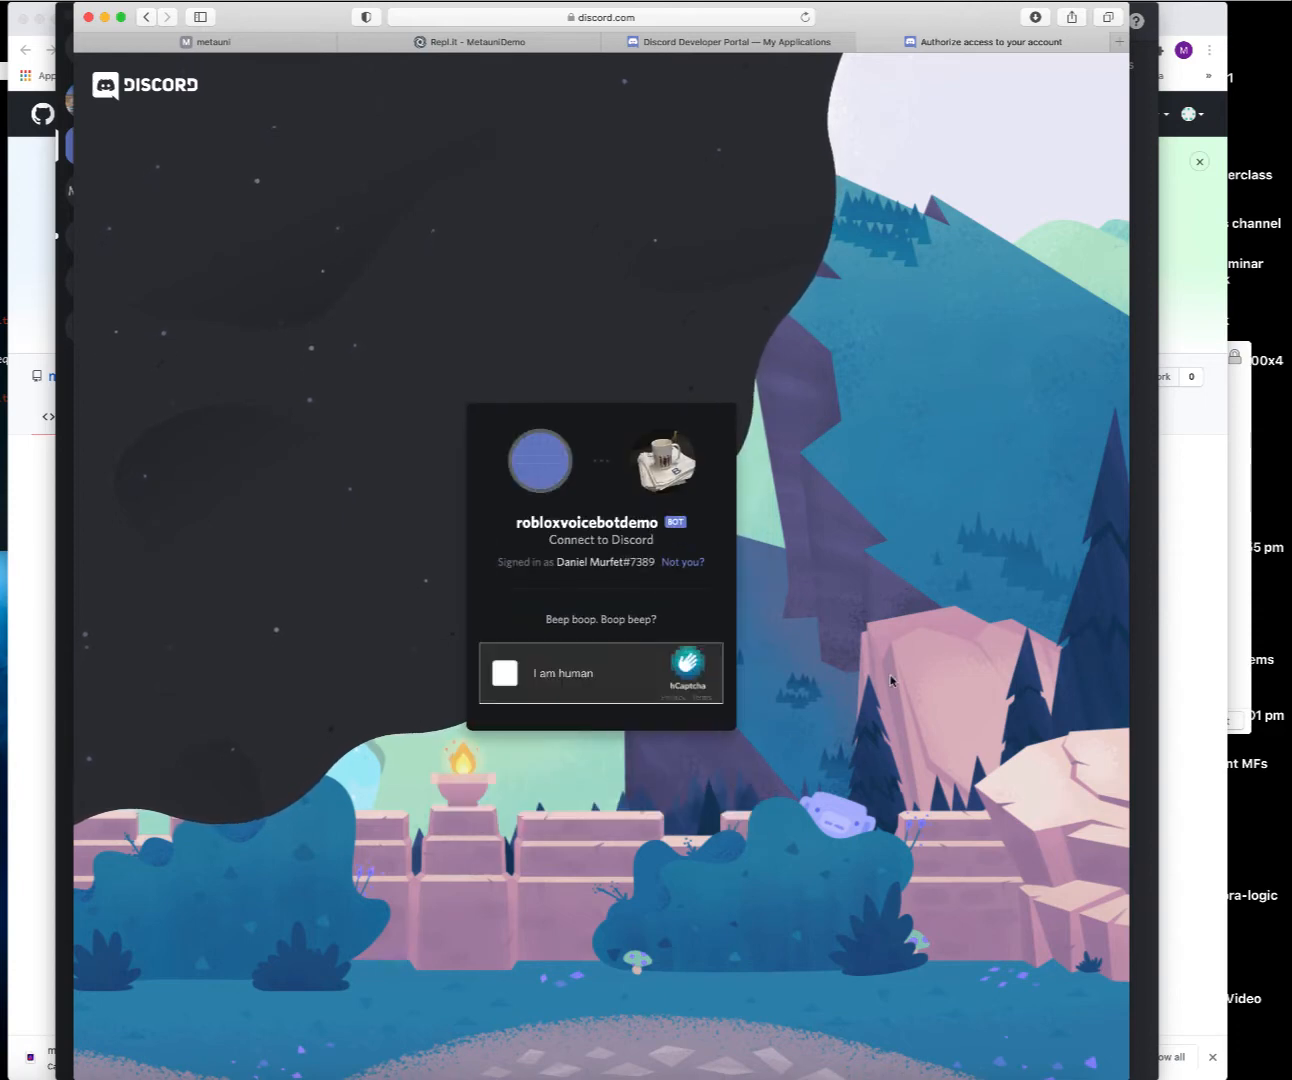
left_click(509, 675)
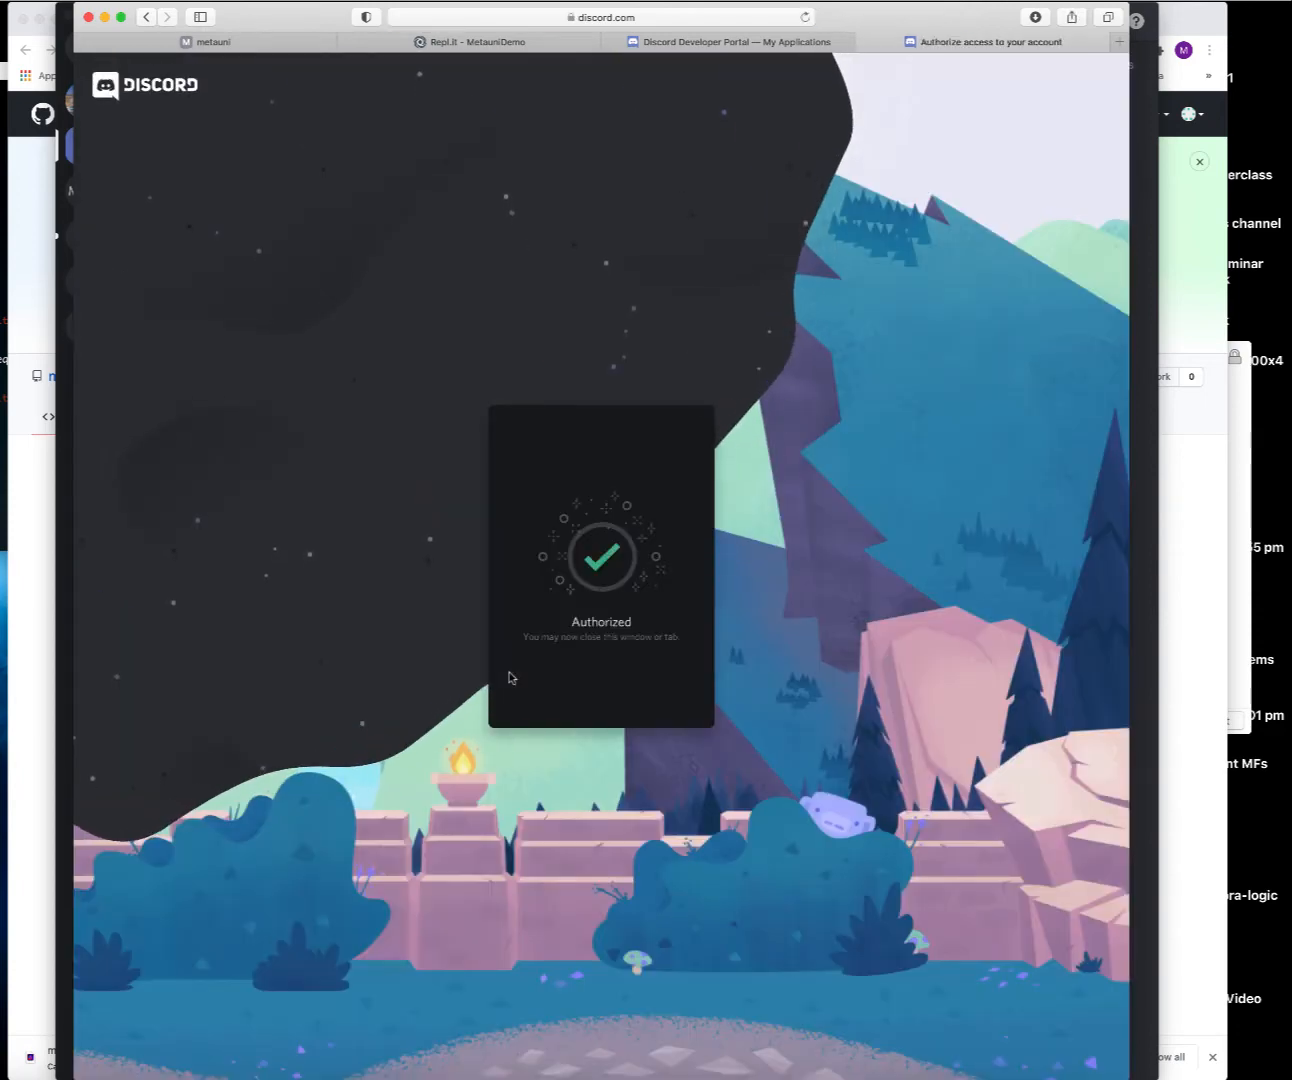
key("super+w")
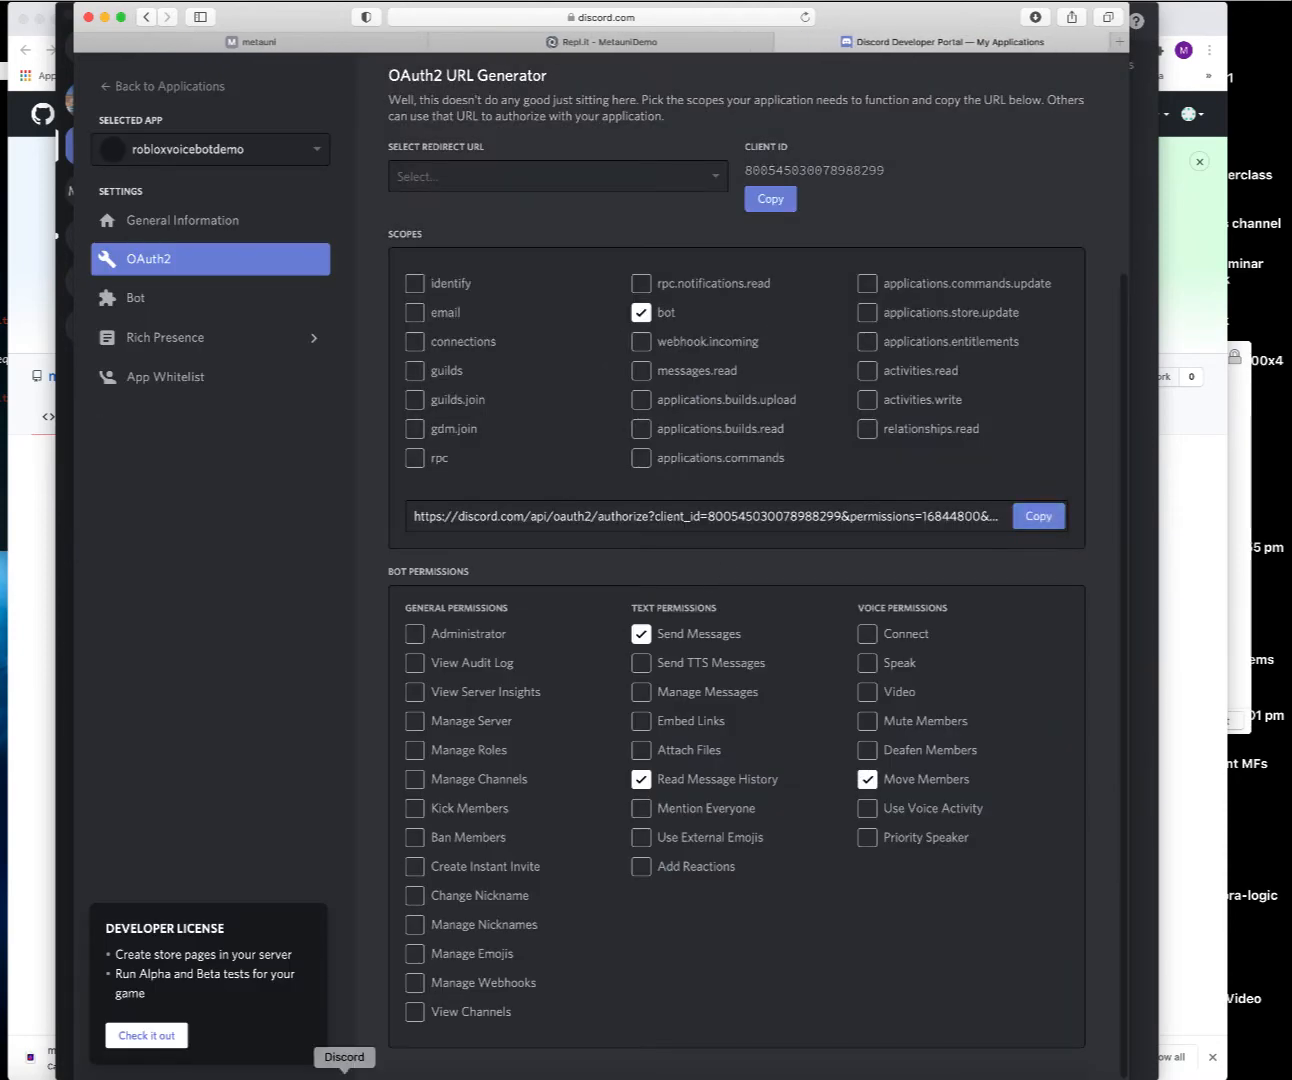
Step: Switch to Discord and check the Metauni demo server's general channel and the new bot's profile
left_click(345, 1076)
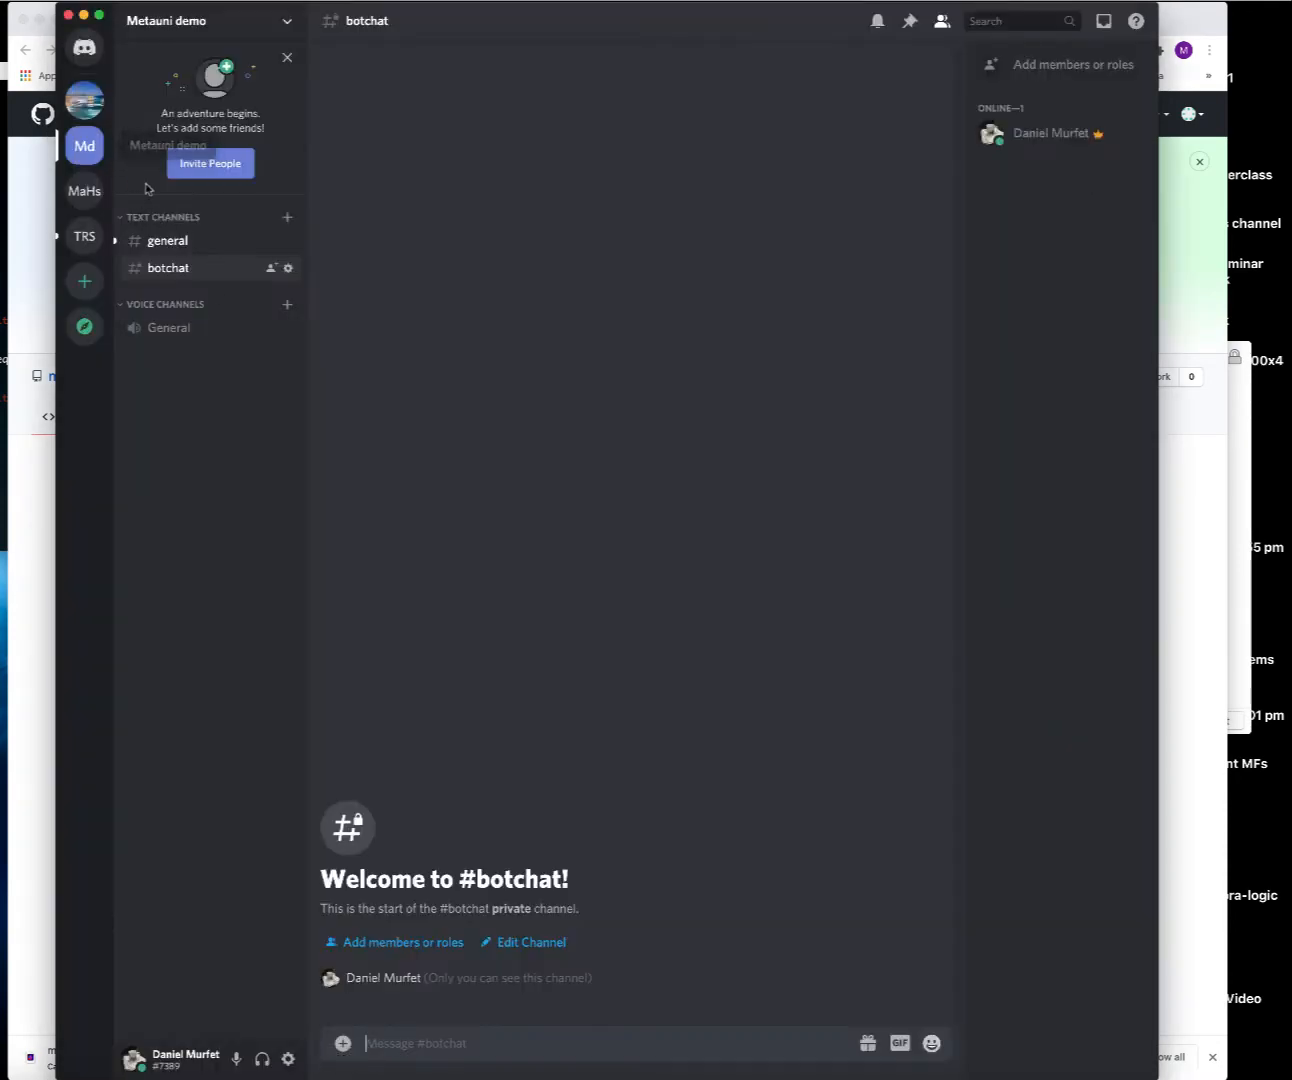
left_click(180, 242)
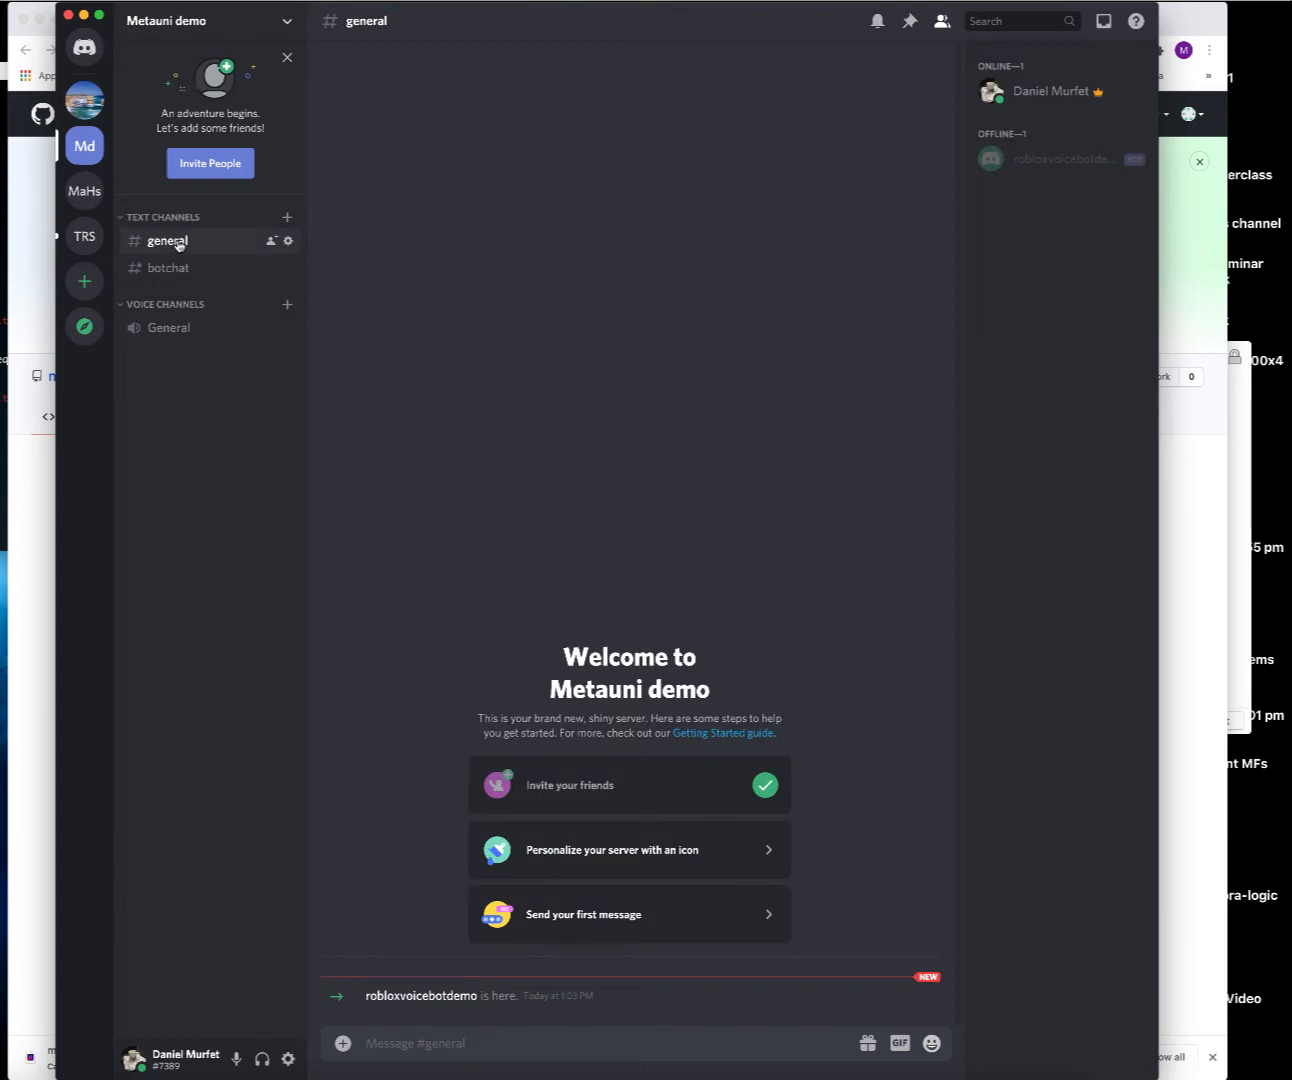
left_click(1056, 169)
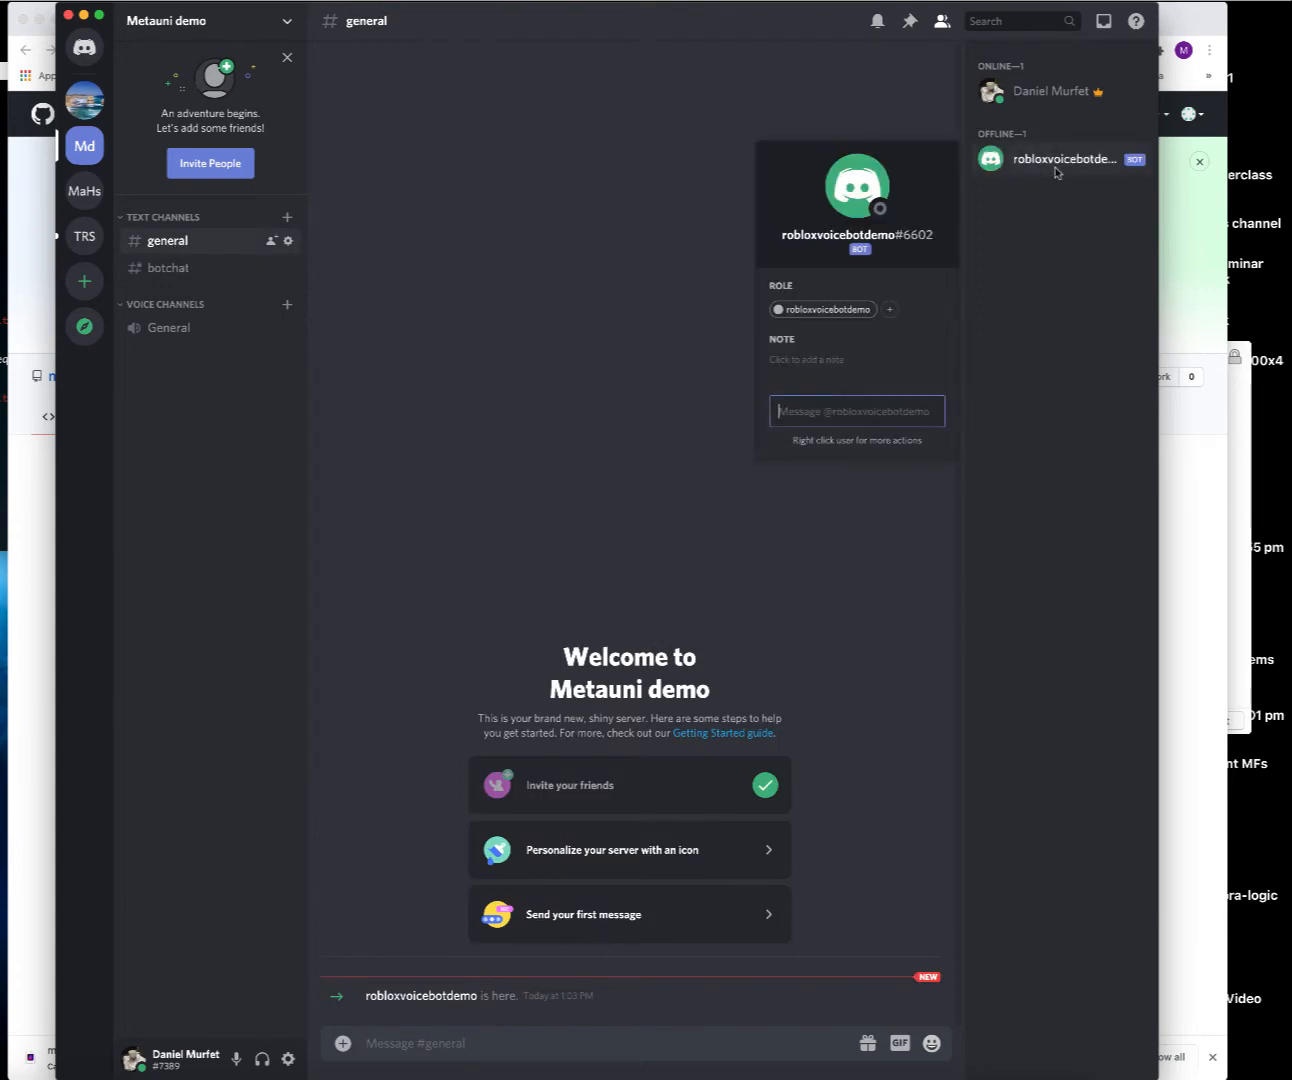
left_click(600, 459)
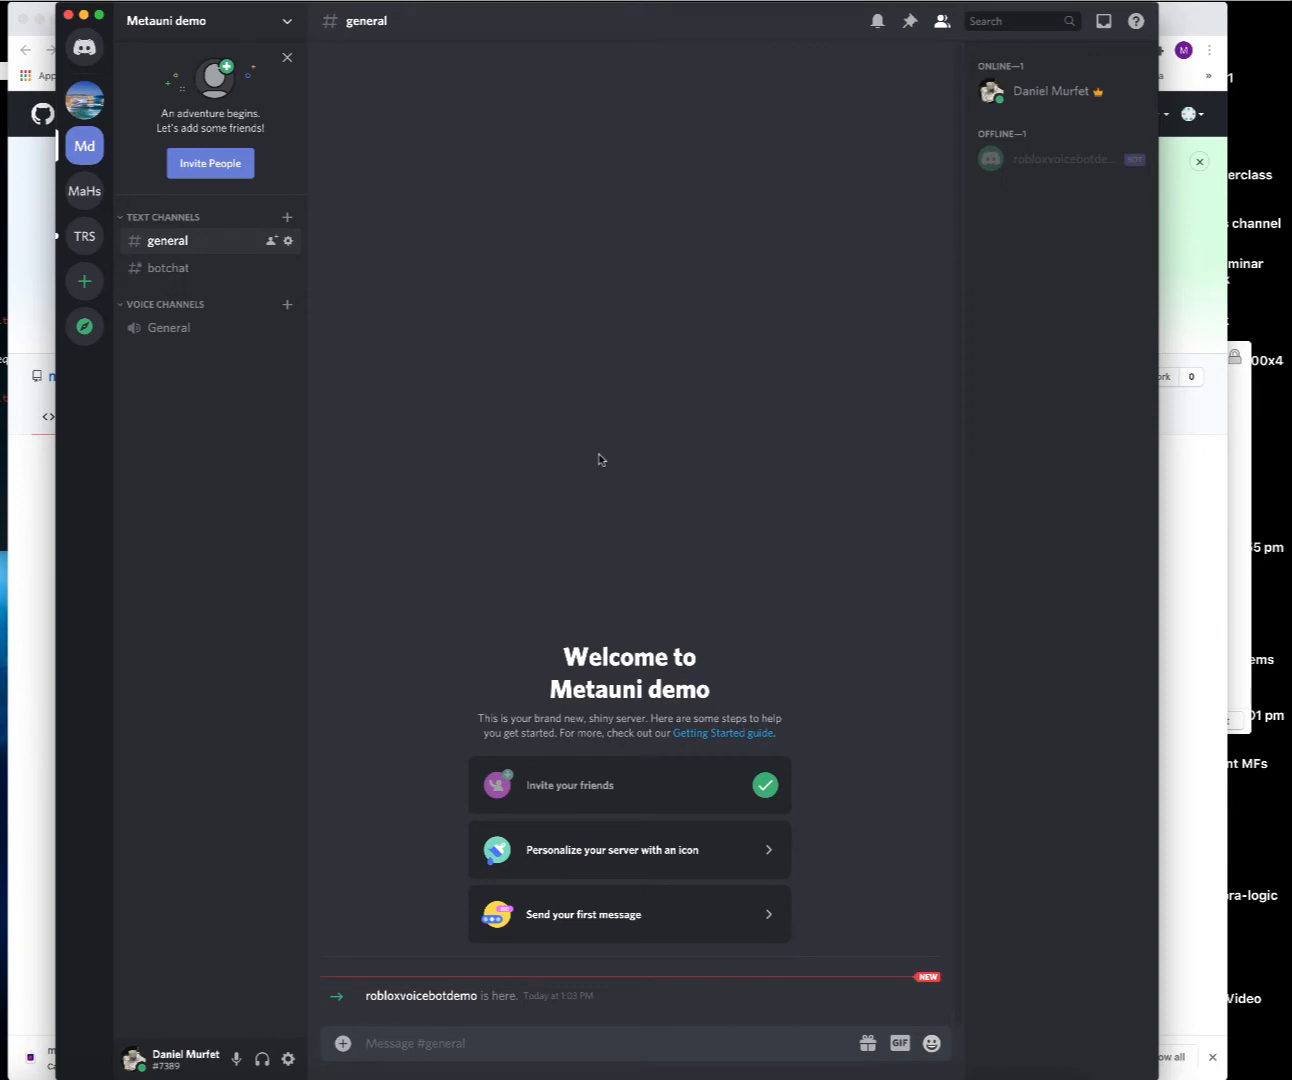
left_click(2, 463)
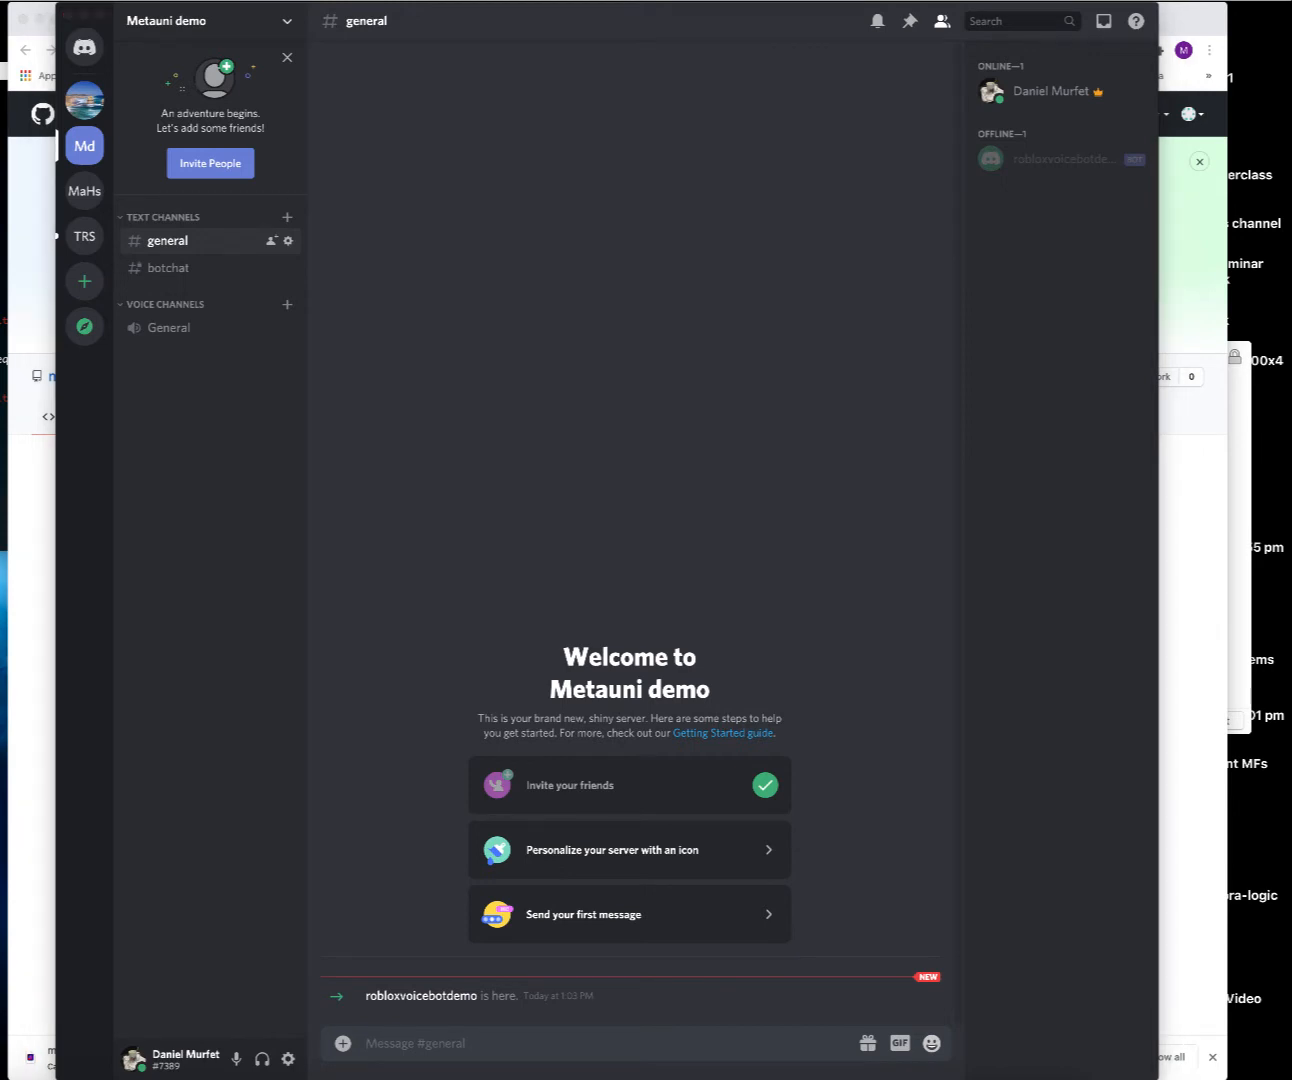
left_click(326, 366)
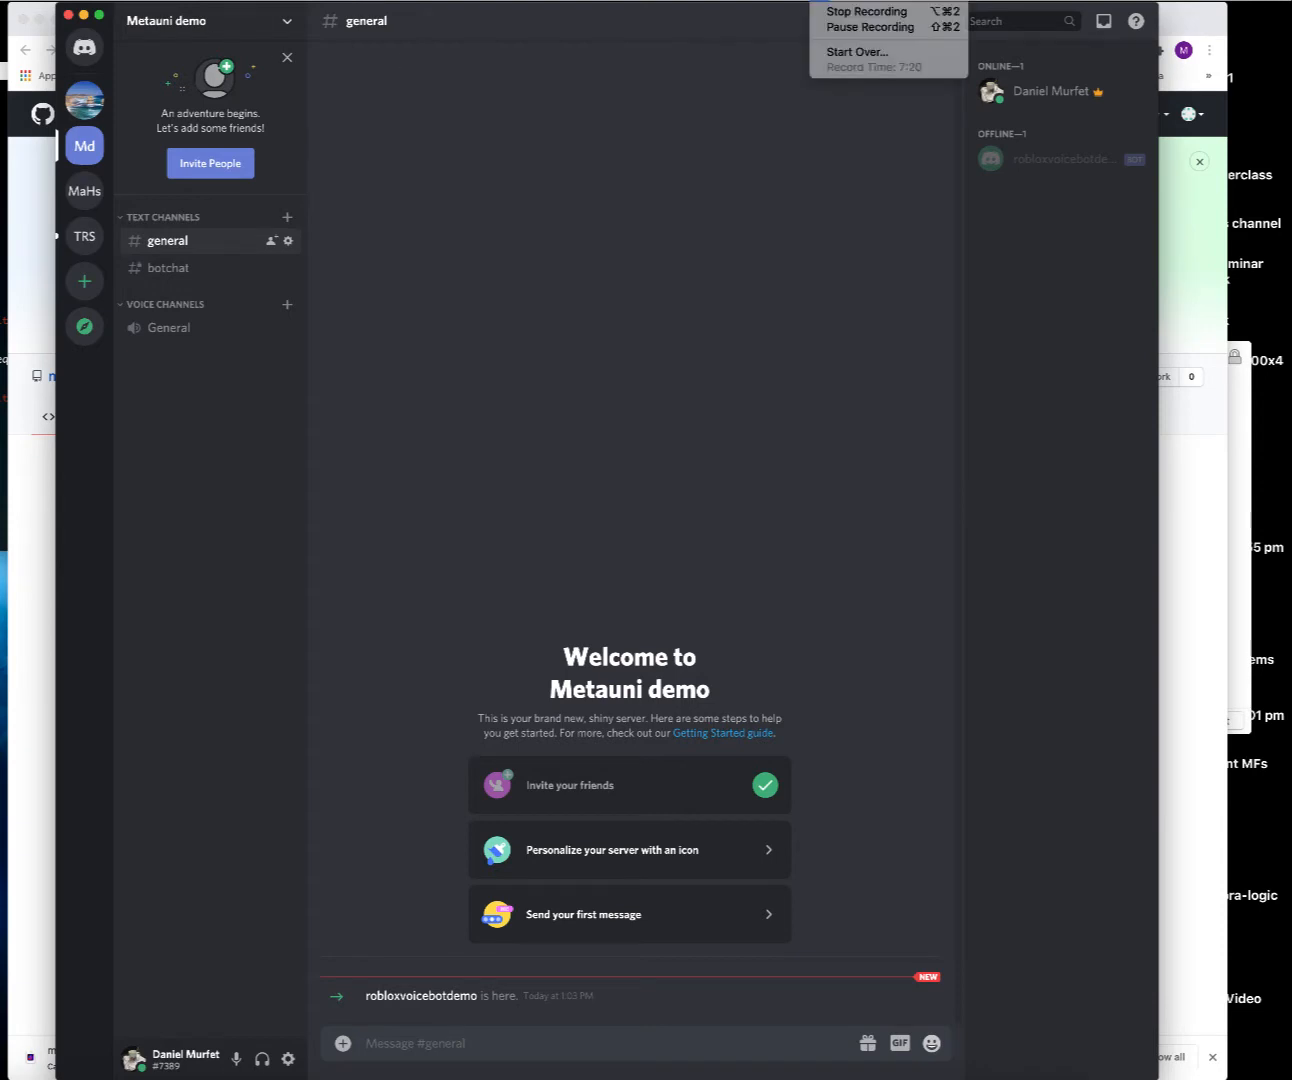
left_click(866, 25)
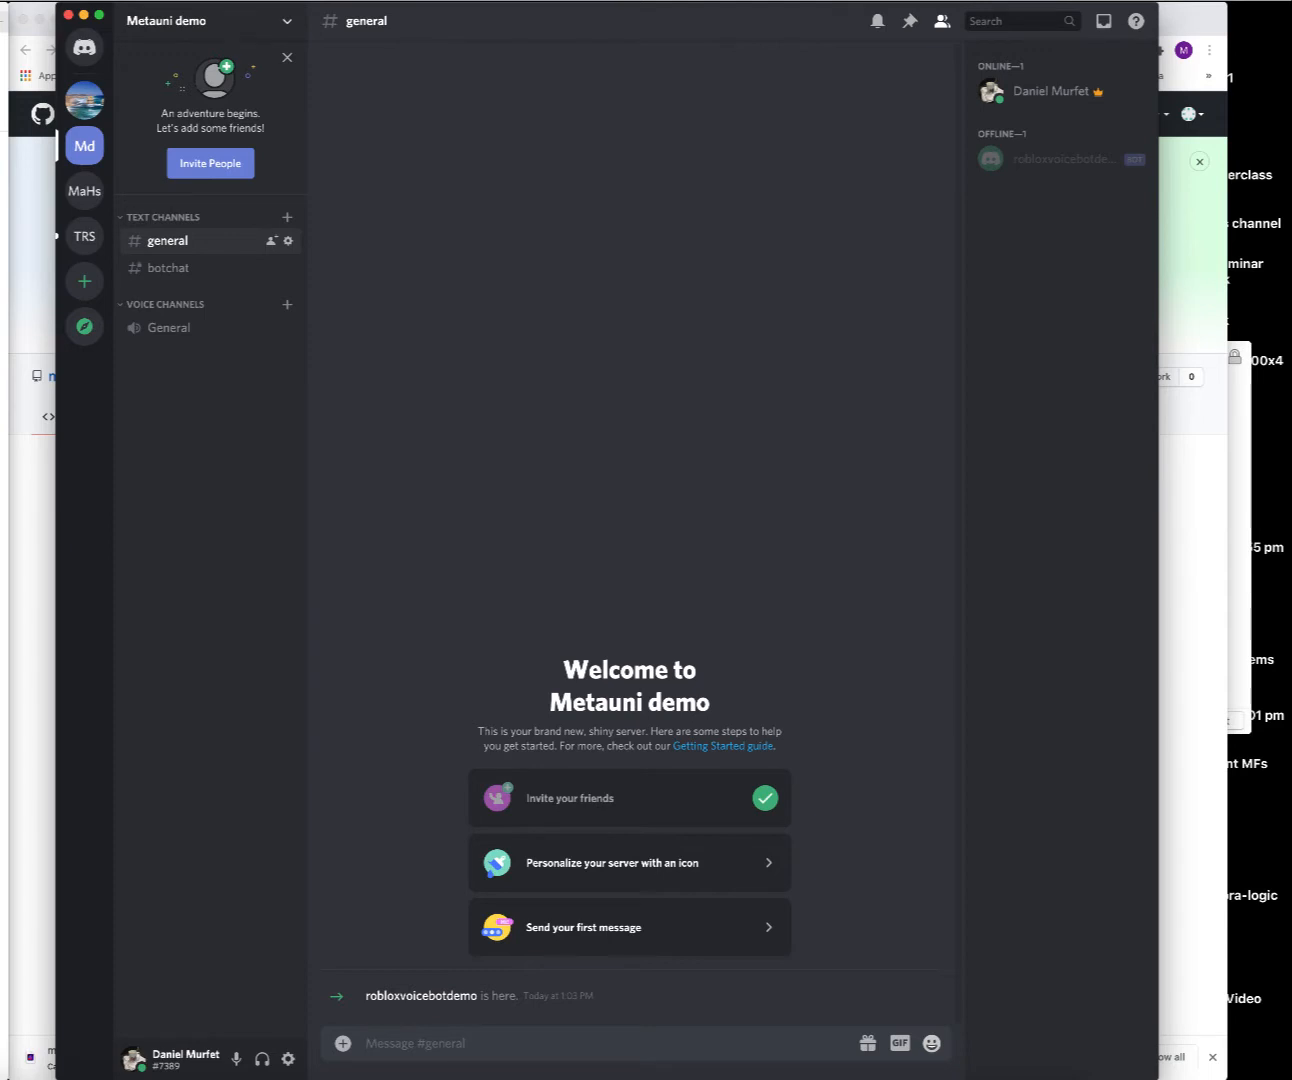
Step: Check the Developer Mode setting in Discord's Appearance settings and view the server owner's member options for copying the user ID
left_click(288, 1059)
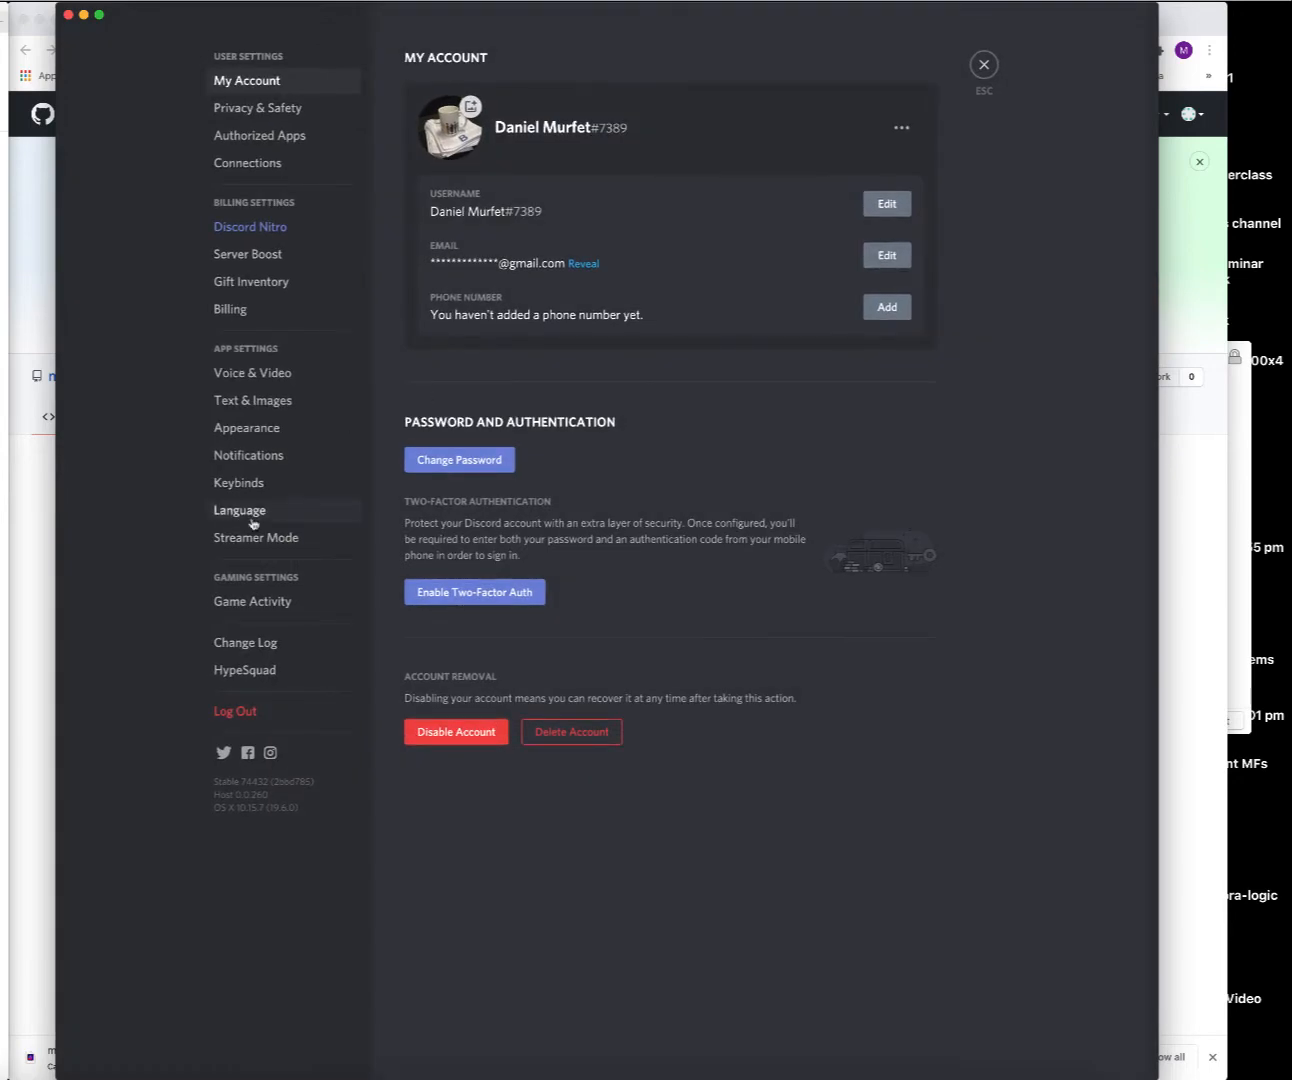
left_click(251, 427)
scroll(585, 888, "down", 5)
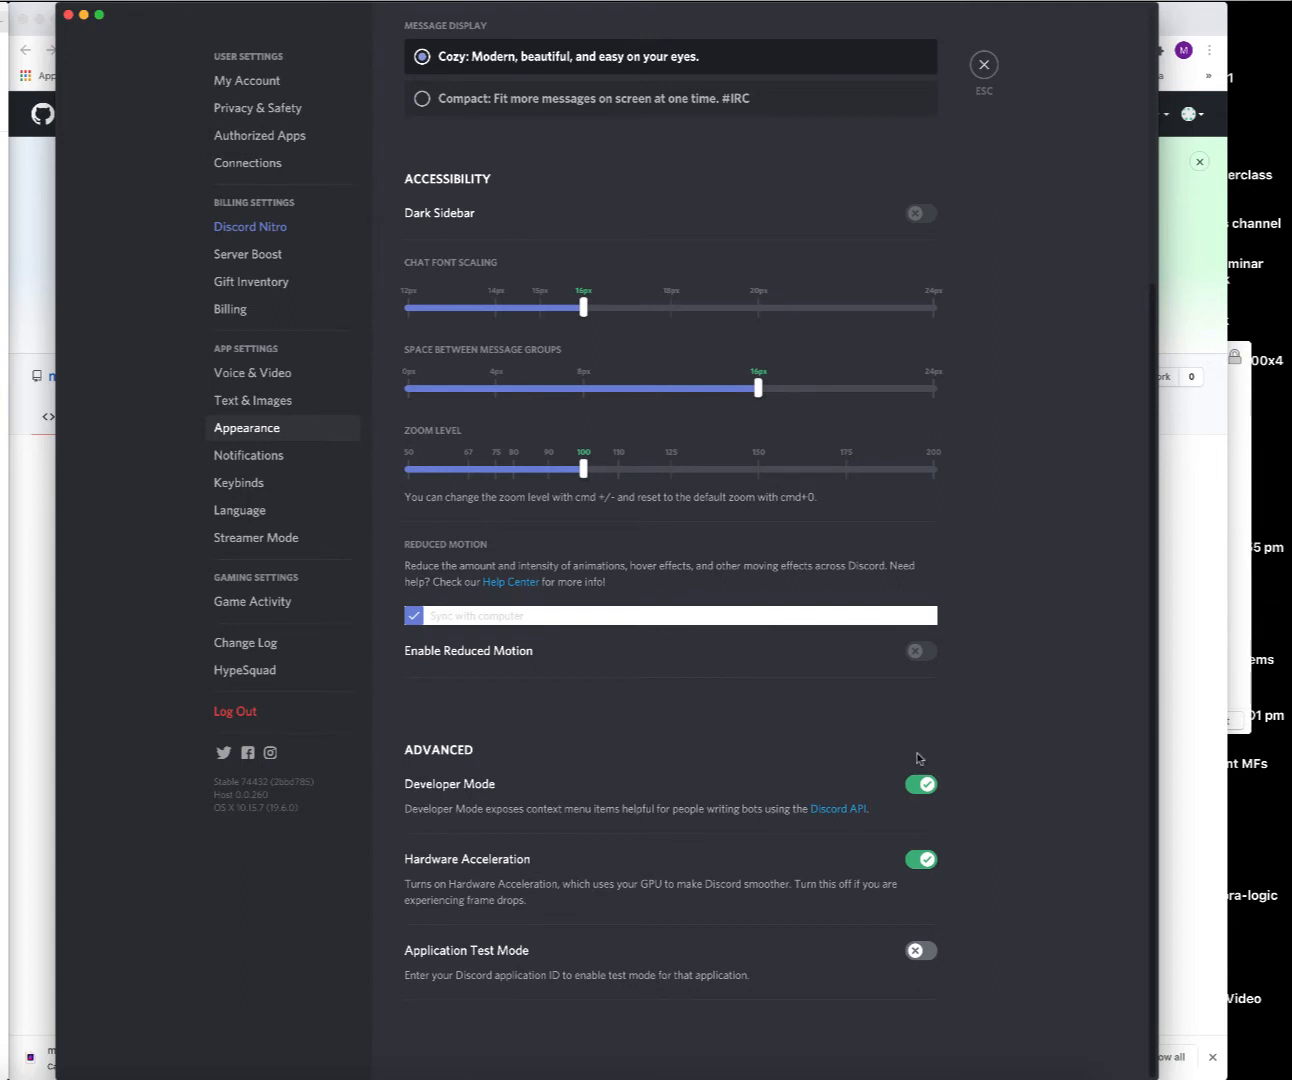
left_click(985, 64)
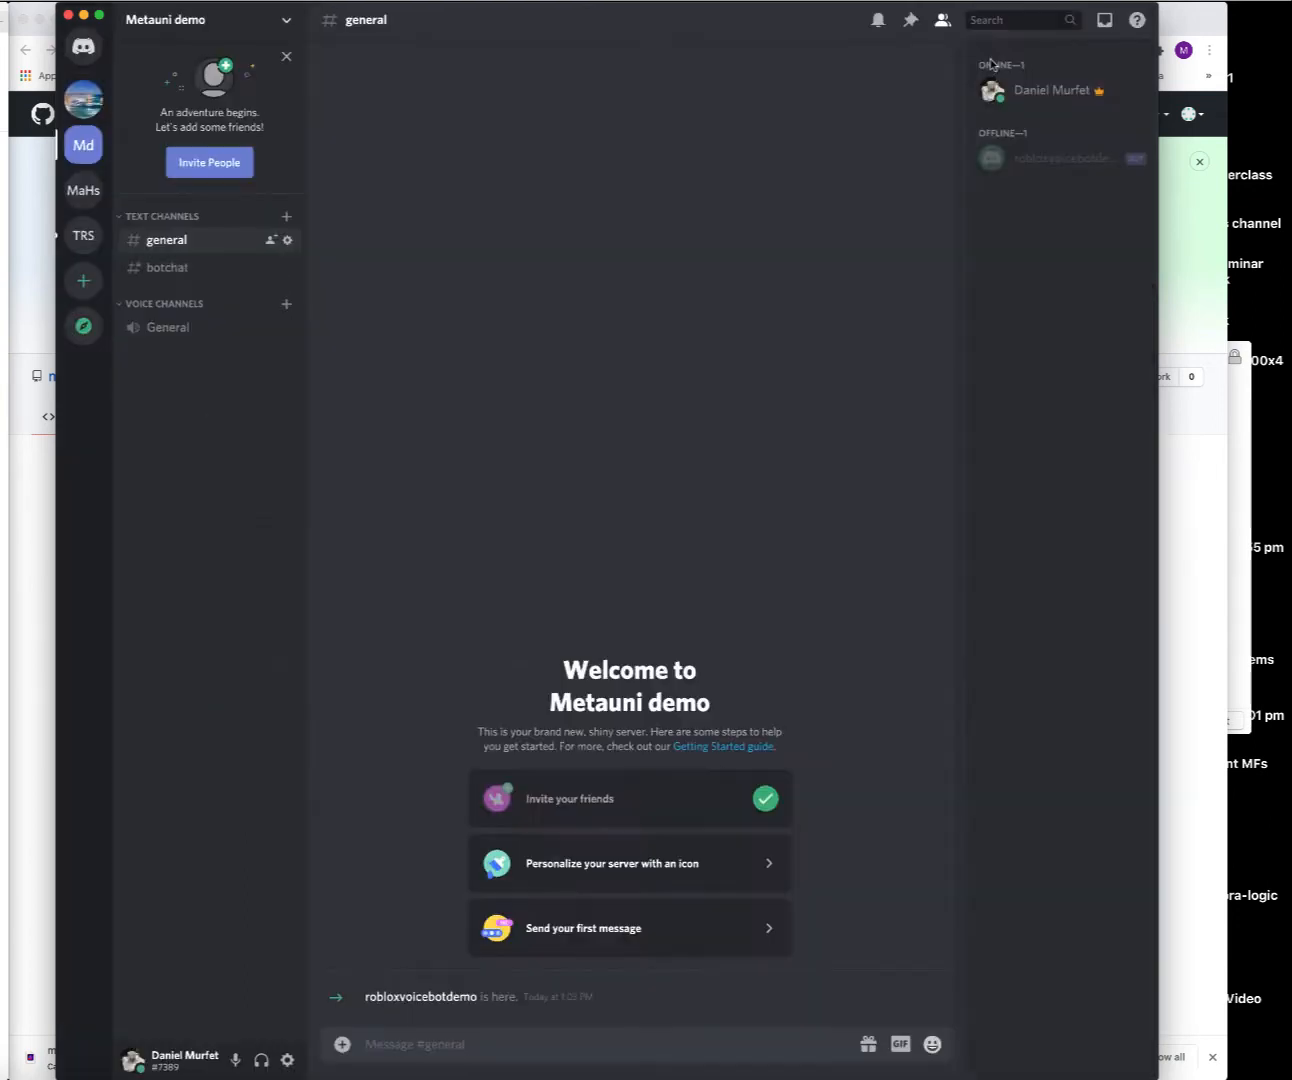
right_click(1047, 97)
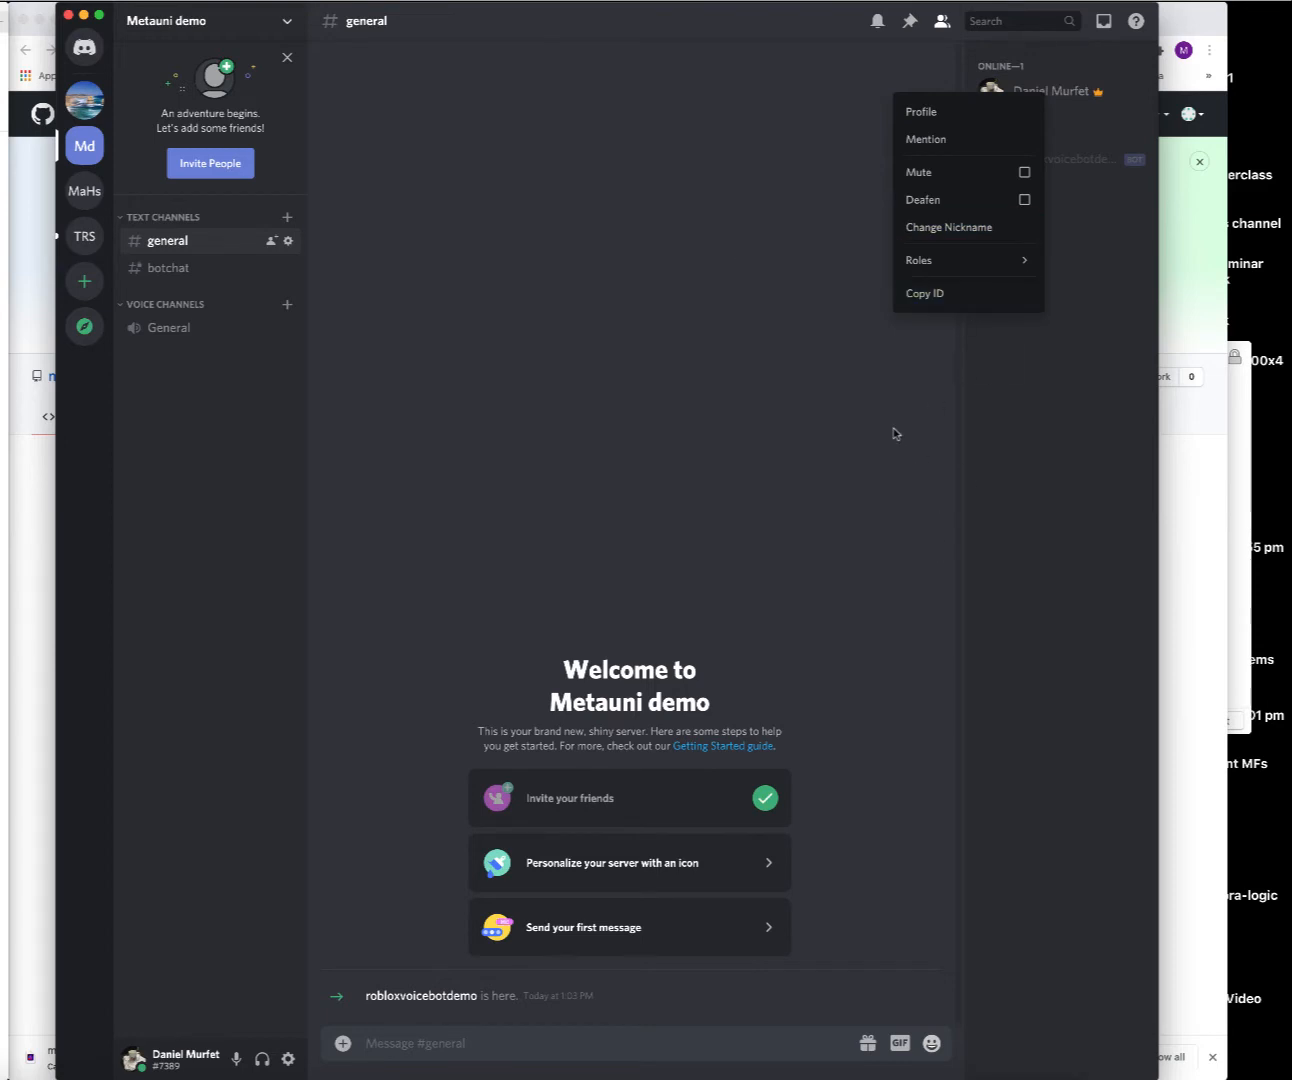
left_click(857, 489)
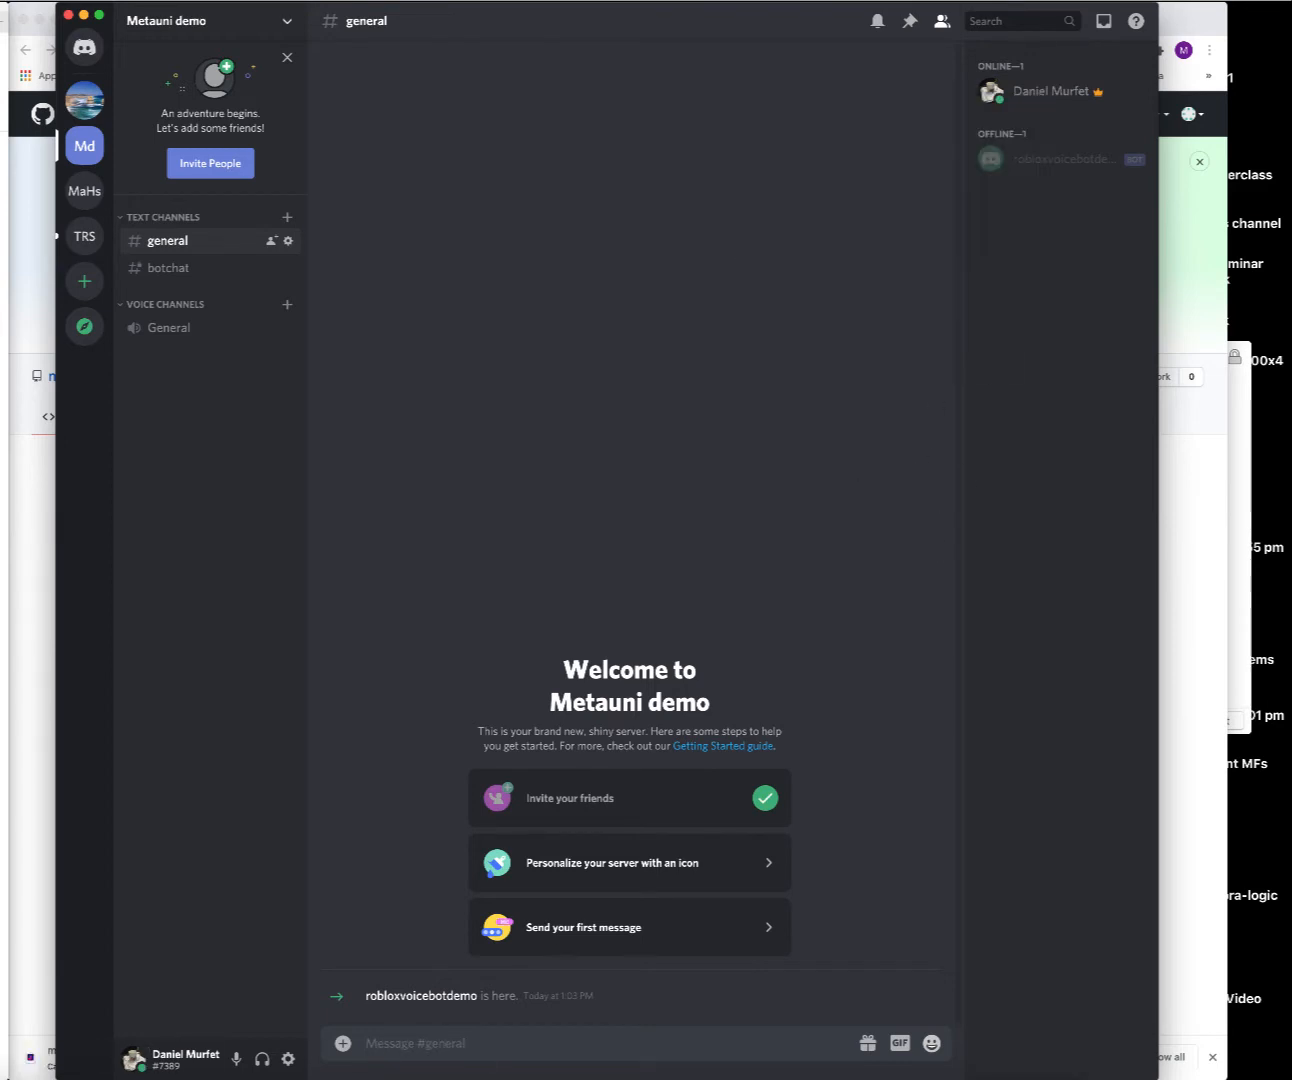
Step: Switch to the untitled.md notes in Nova and add the line "Discord ID: ......" below the webhook URL
key("super+Tab")
left_click(402, 704)
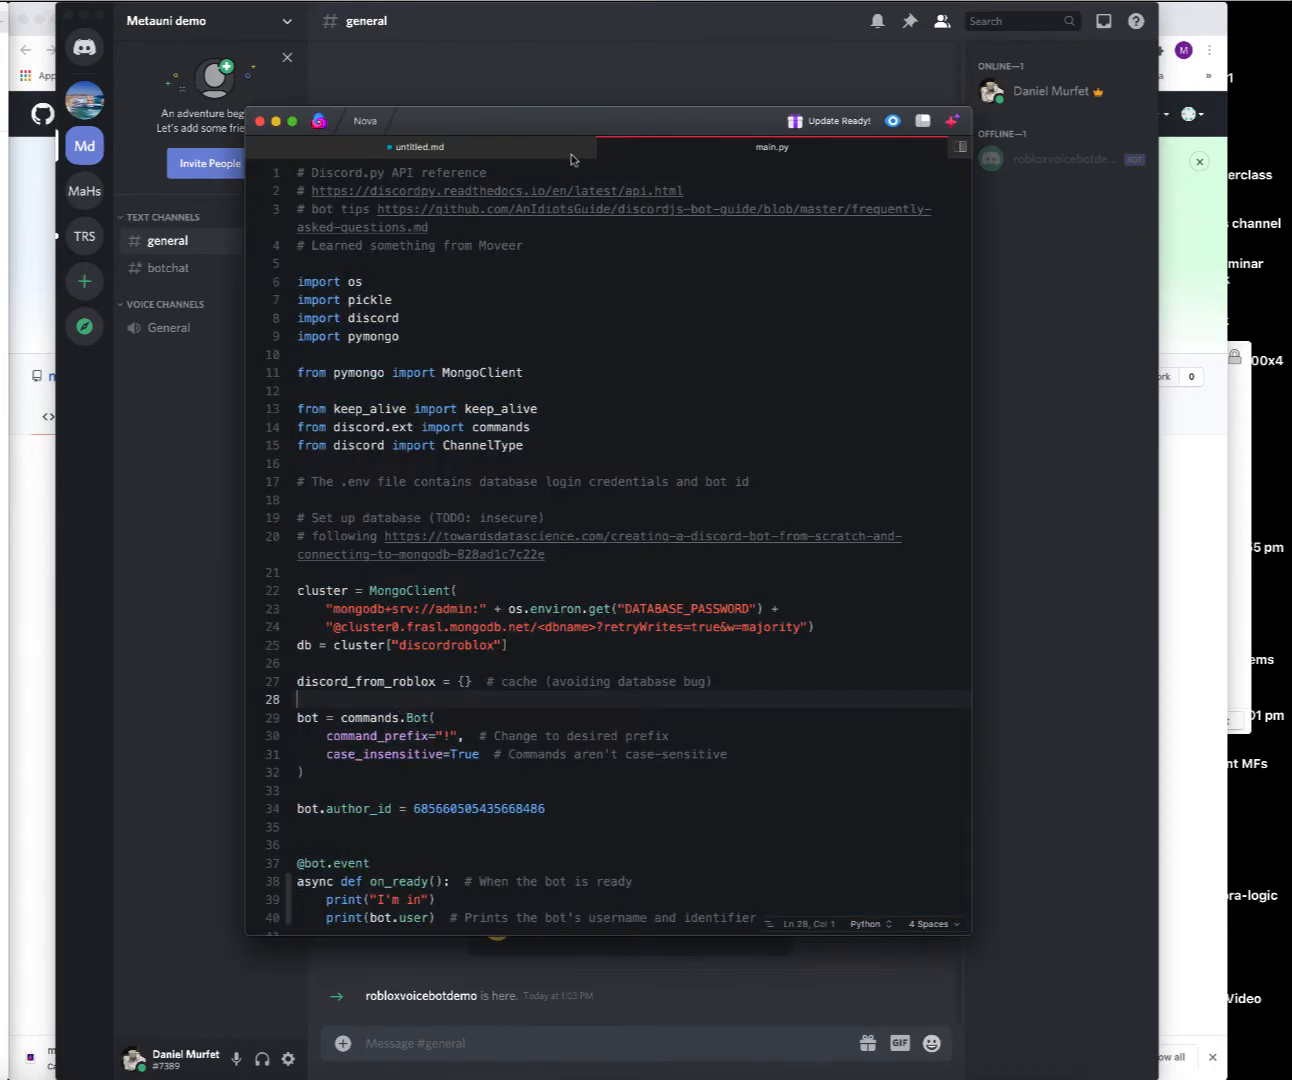
left_click(499, 154)
key("Return")
key("Return")
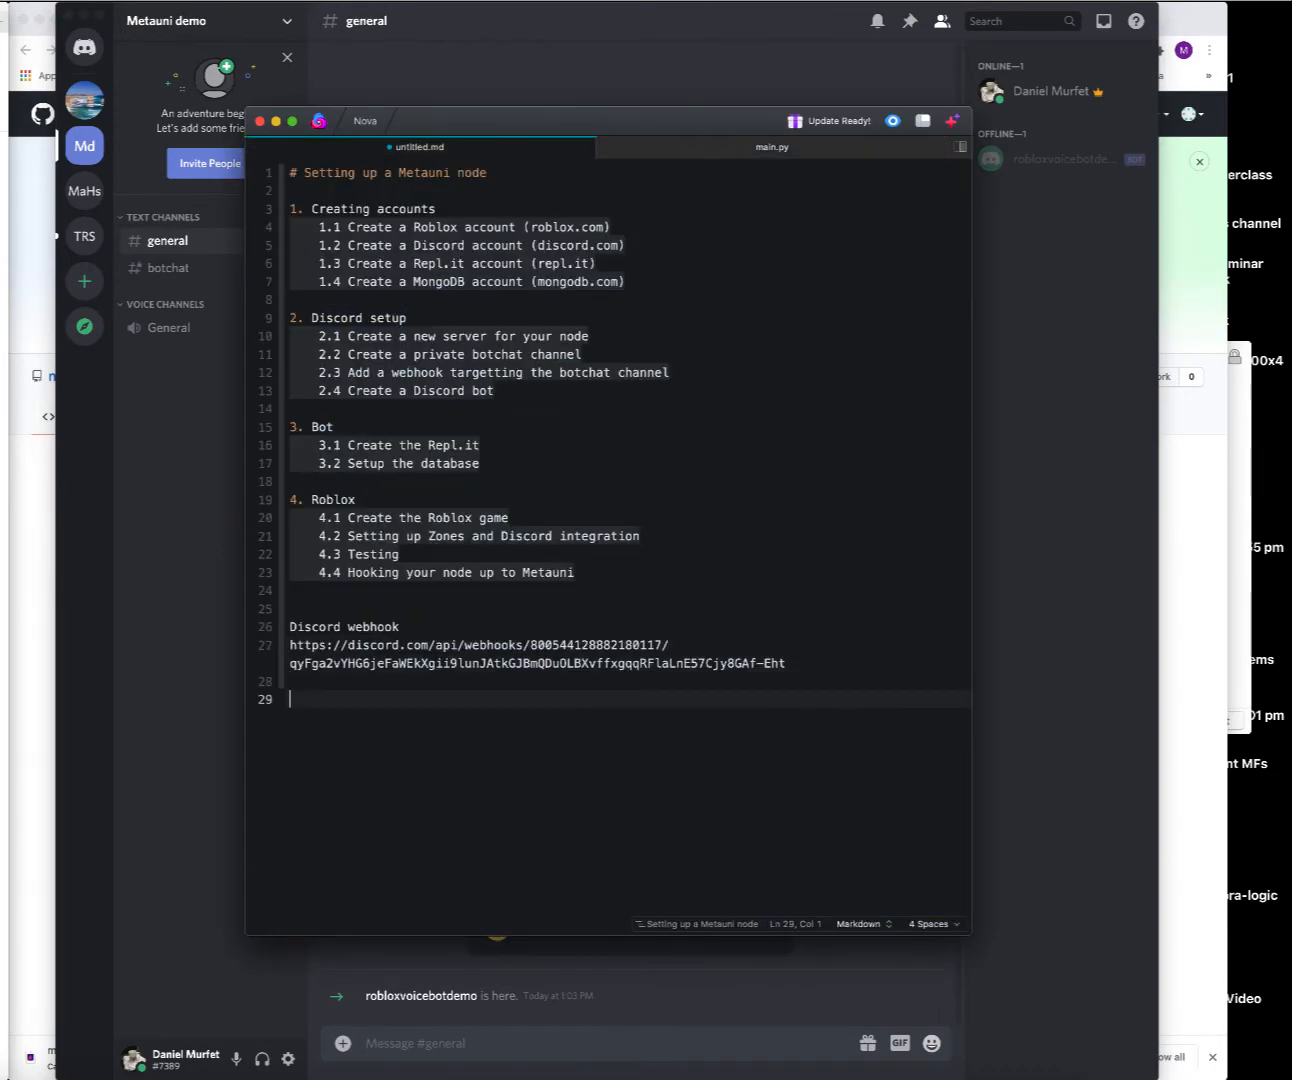
type("DIscor")
type("iscord ID")
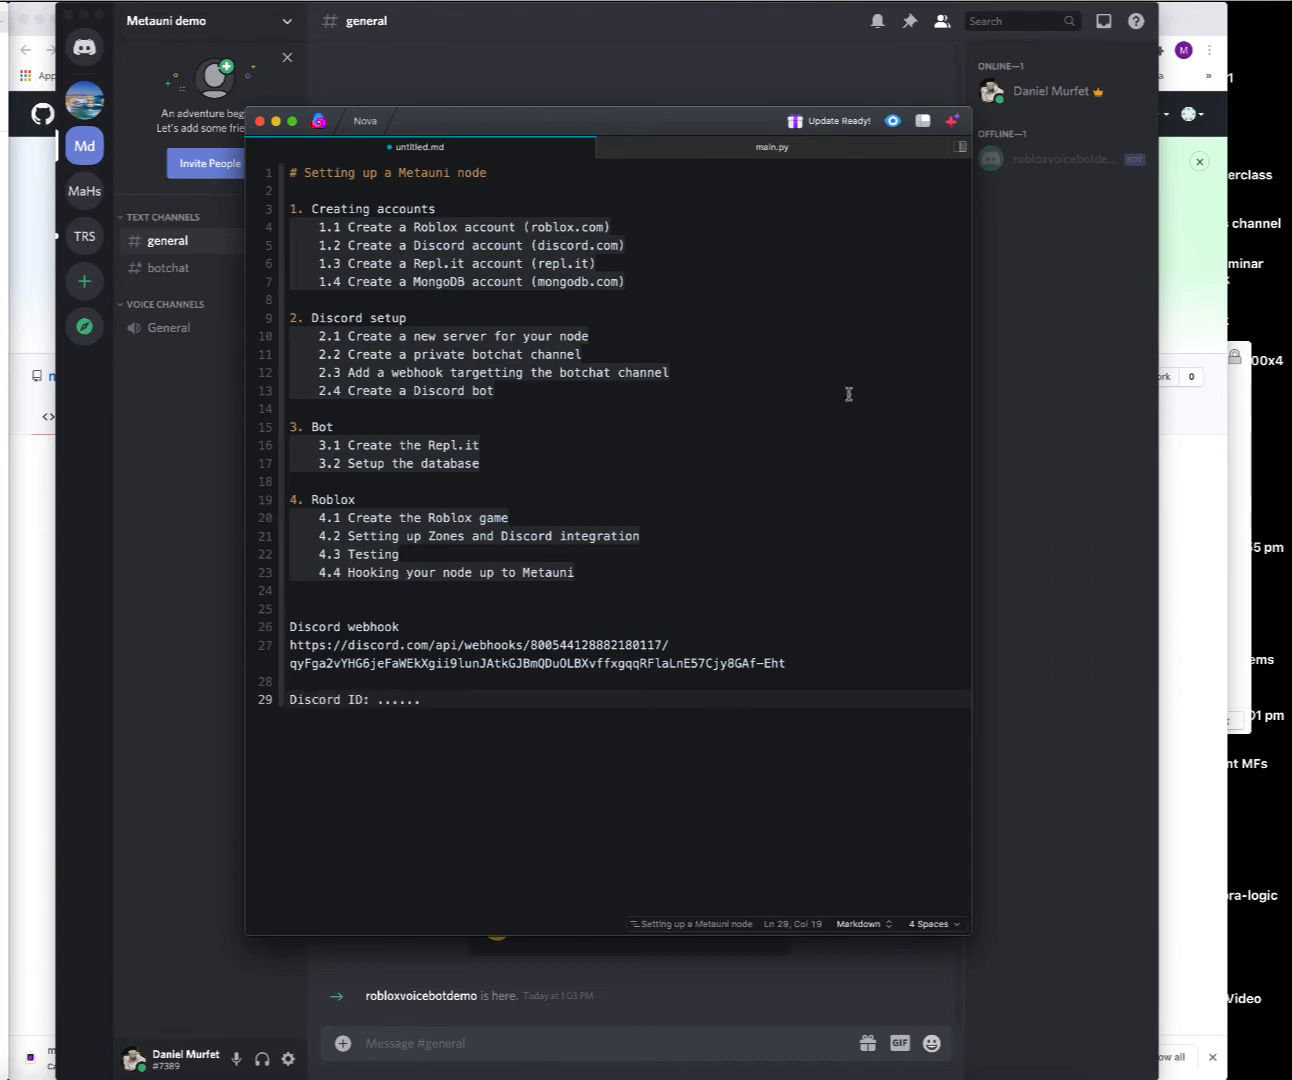
Step: Switch to the Discord Developer Portal in the browser, open robloxvoicebot's Bot page and copy the bot token
left_click(186, 520)
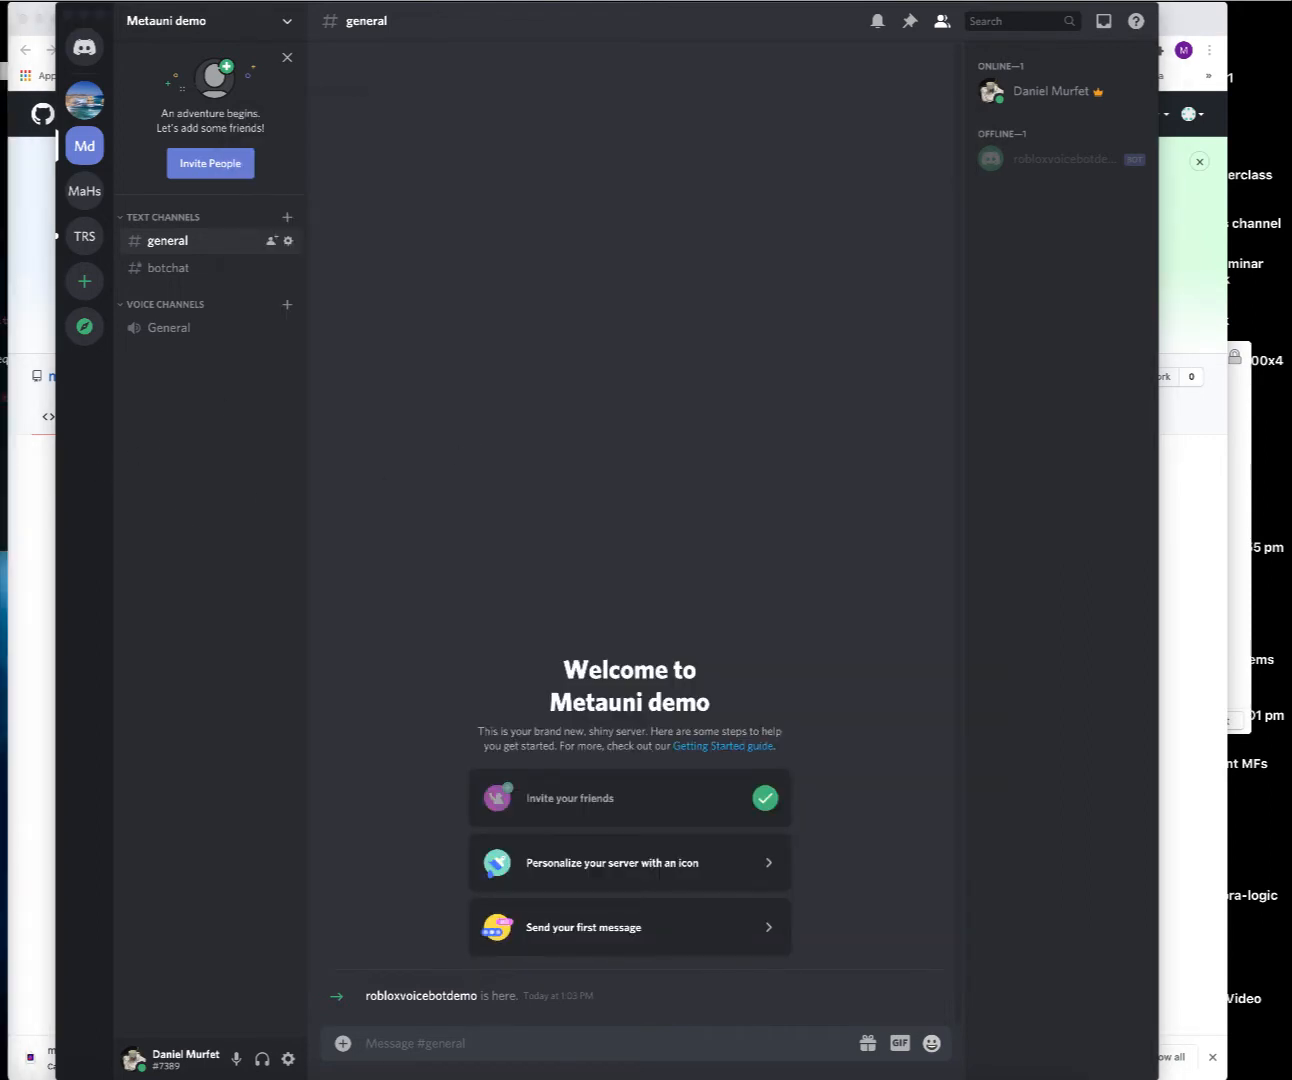
key("super+Tab")
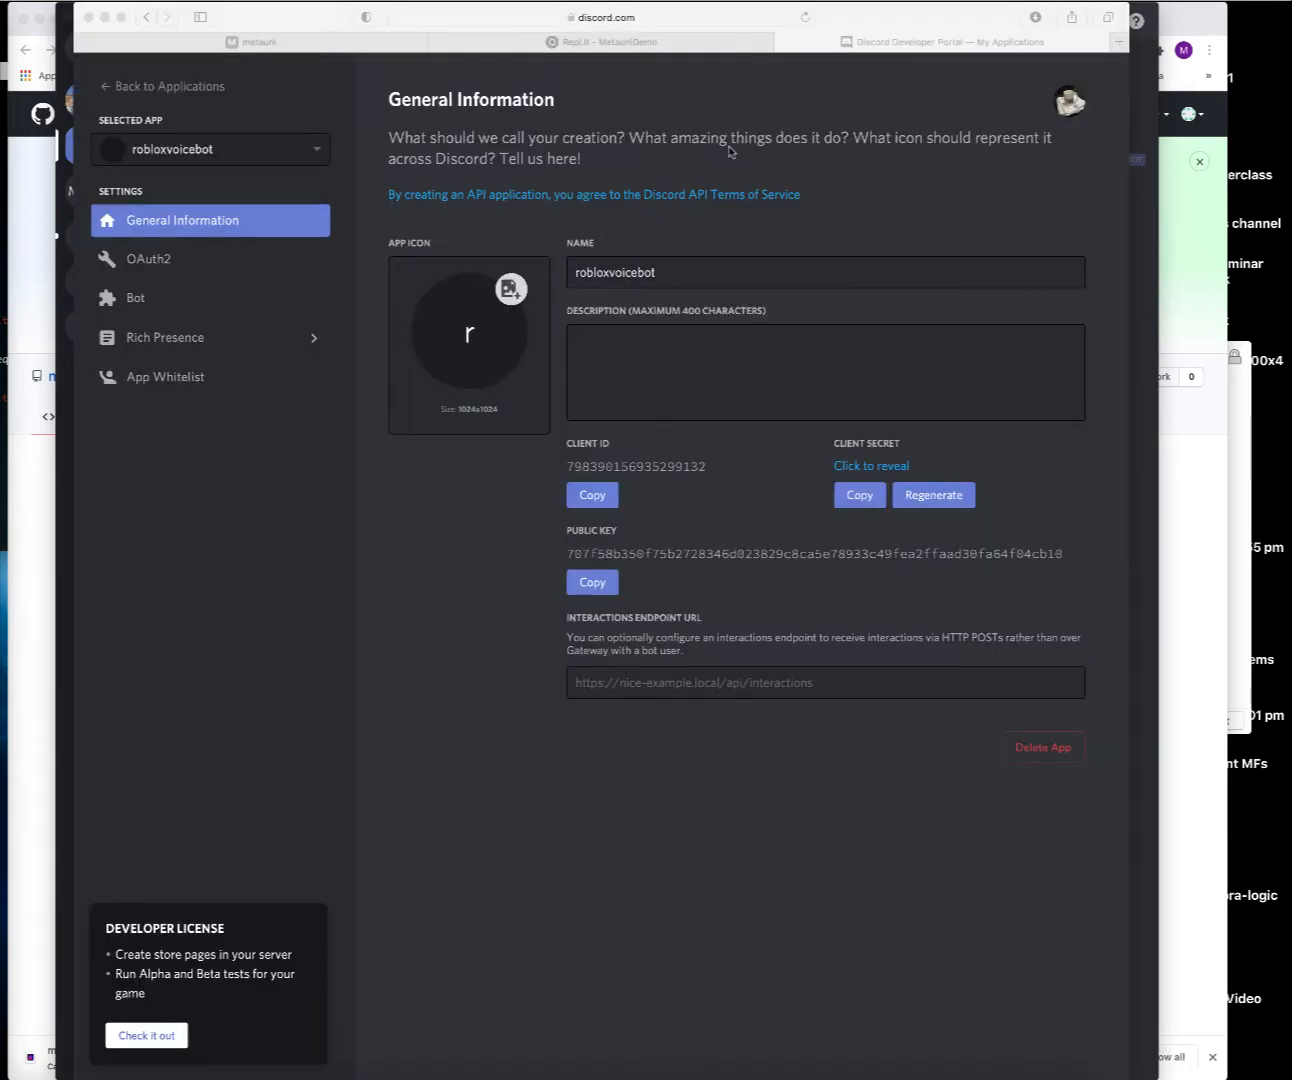
left_click(200, 297)
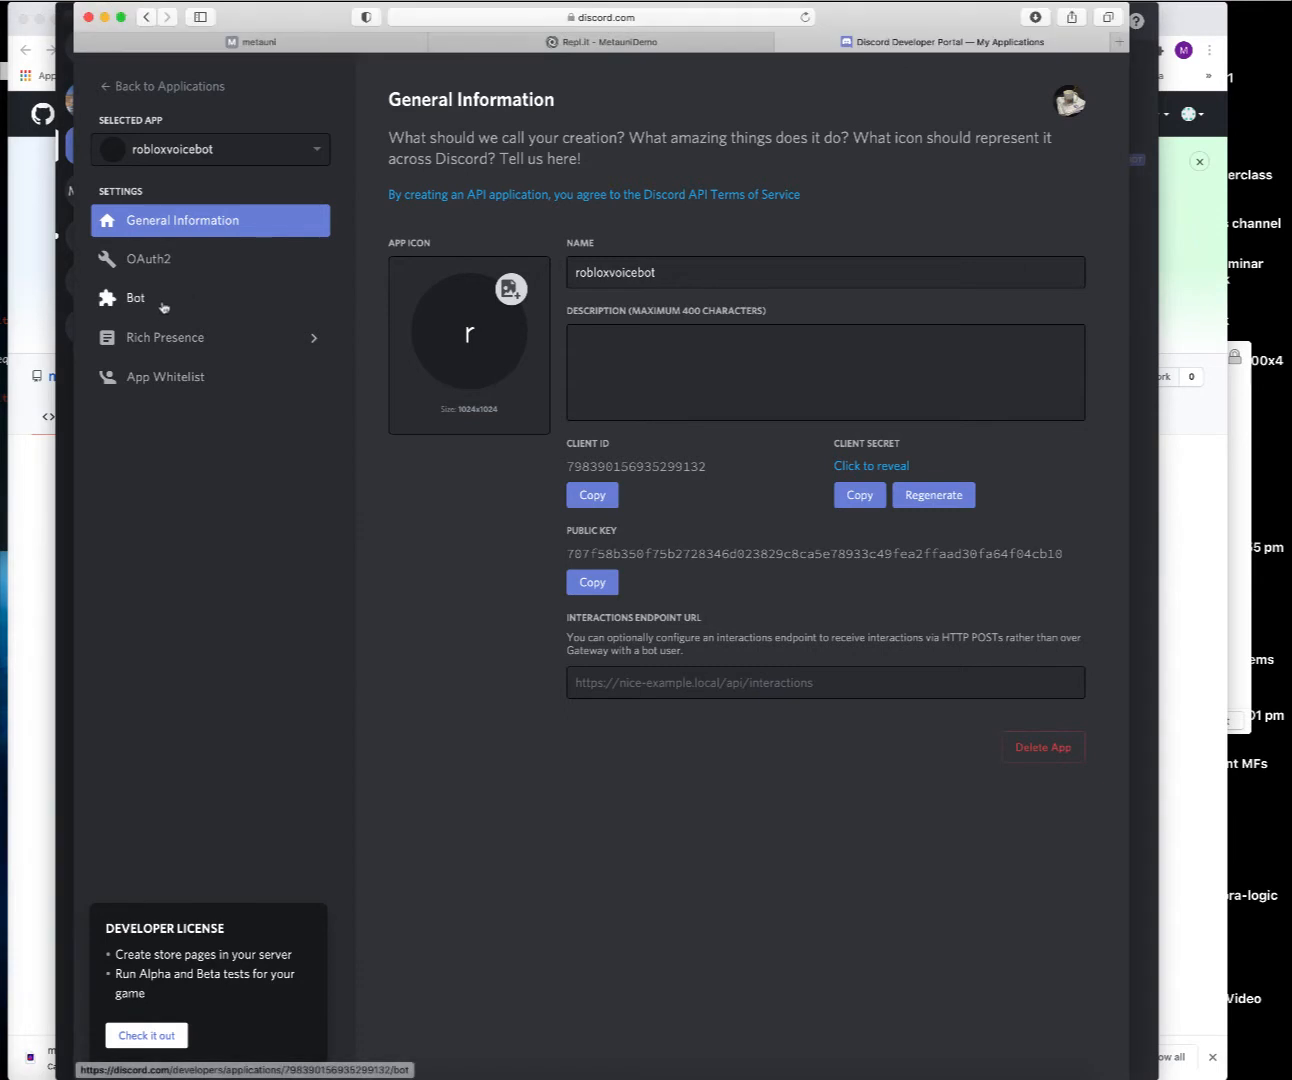
left_click(157, 305)
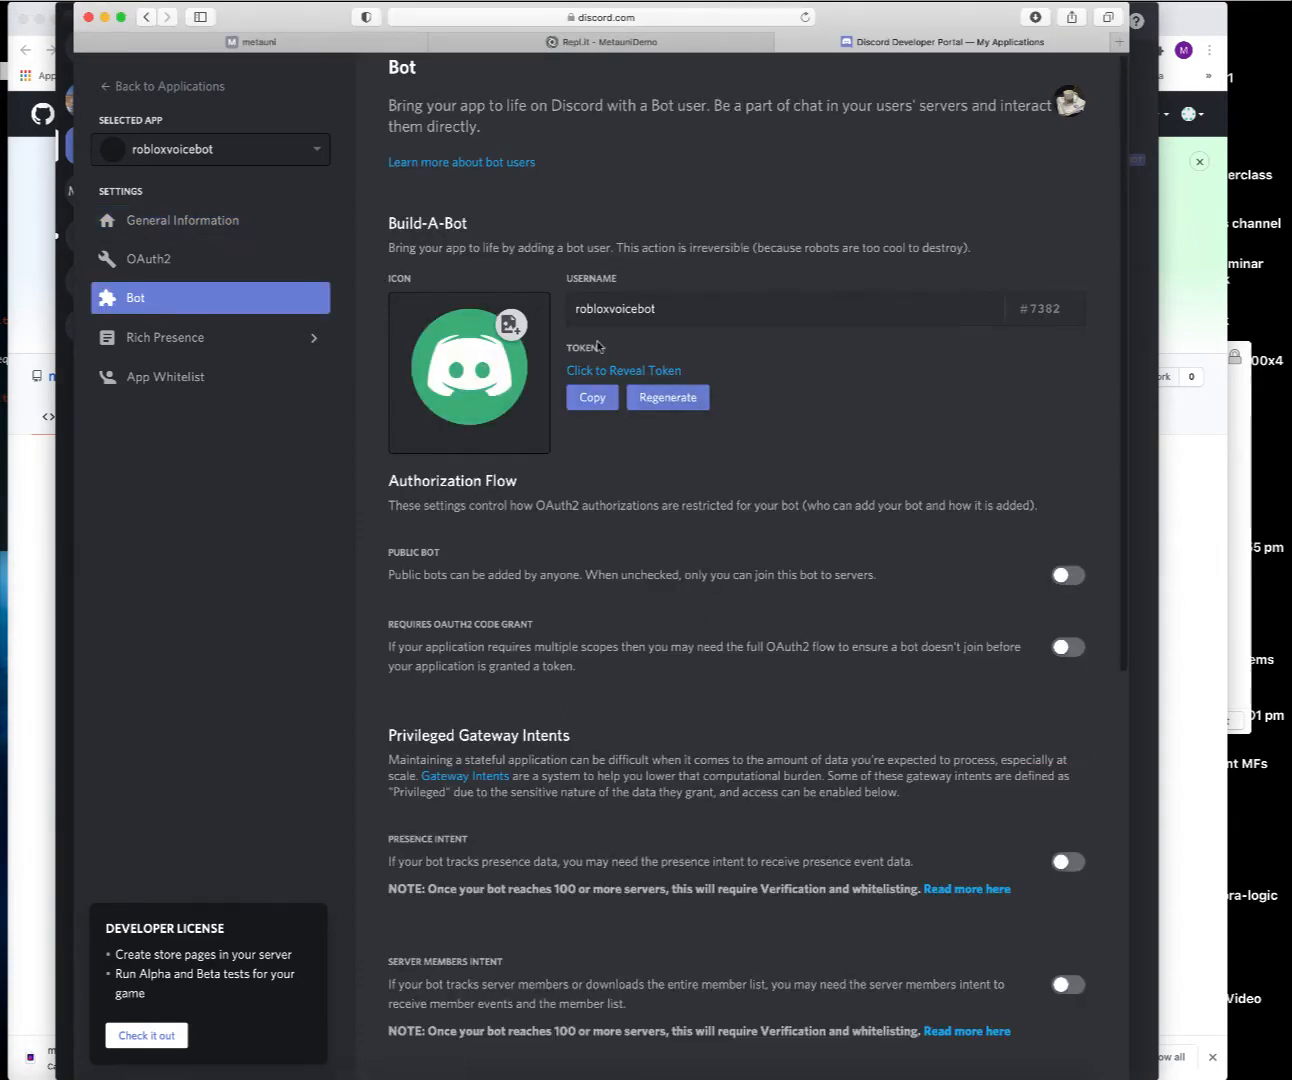
left_click(590, 399)
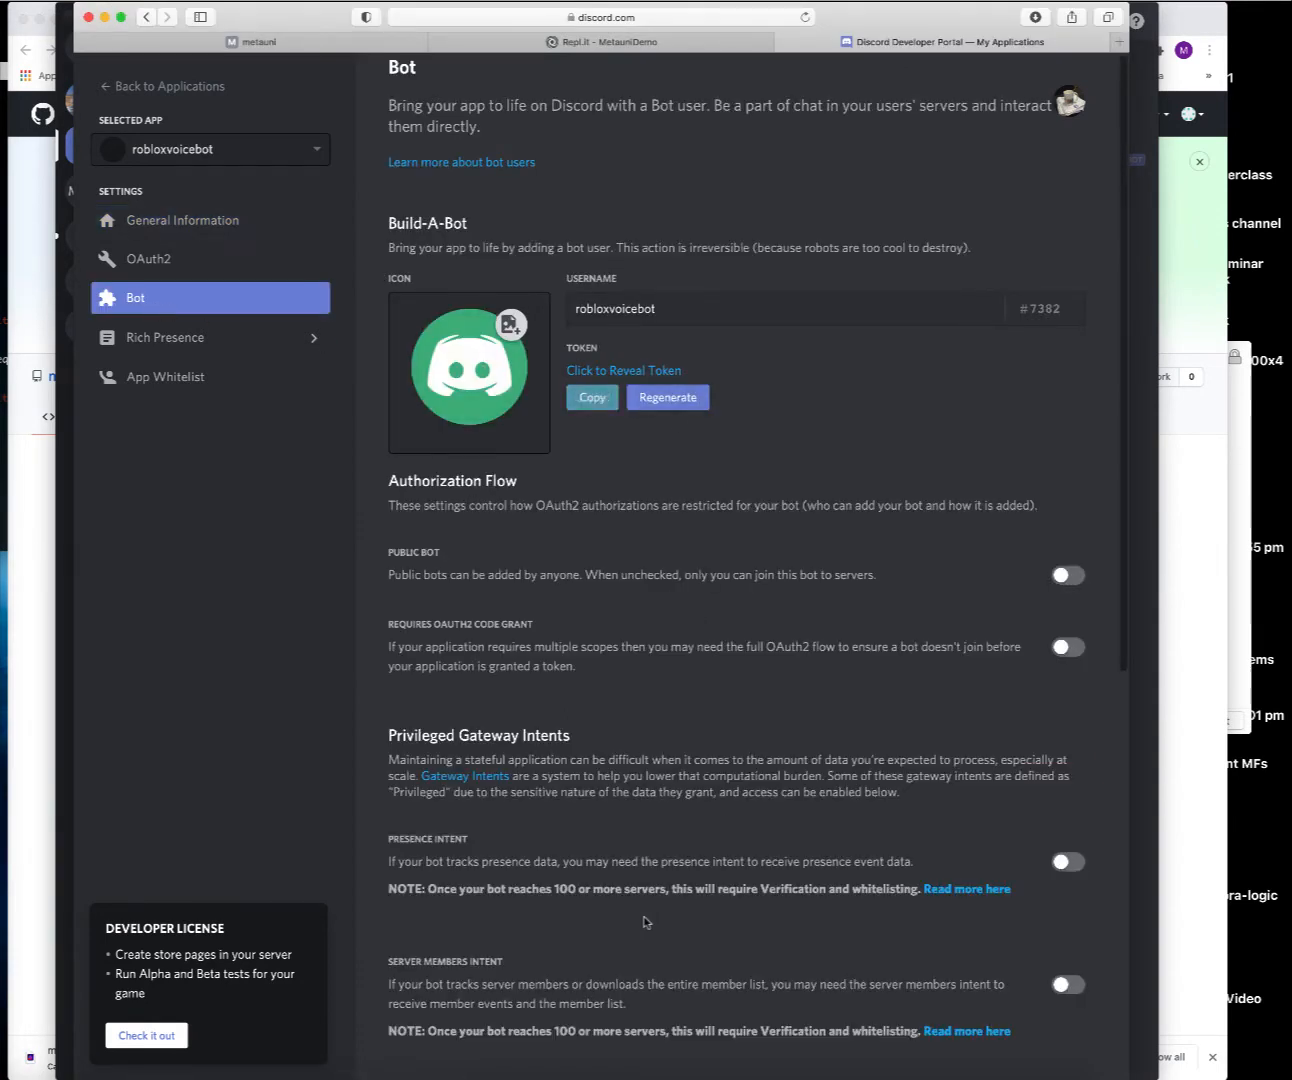
Step: Return to the Nova notes and add a "Discord bot secret:" line with a placeholder value below the Discord ID
left_click(344, 1076)
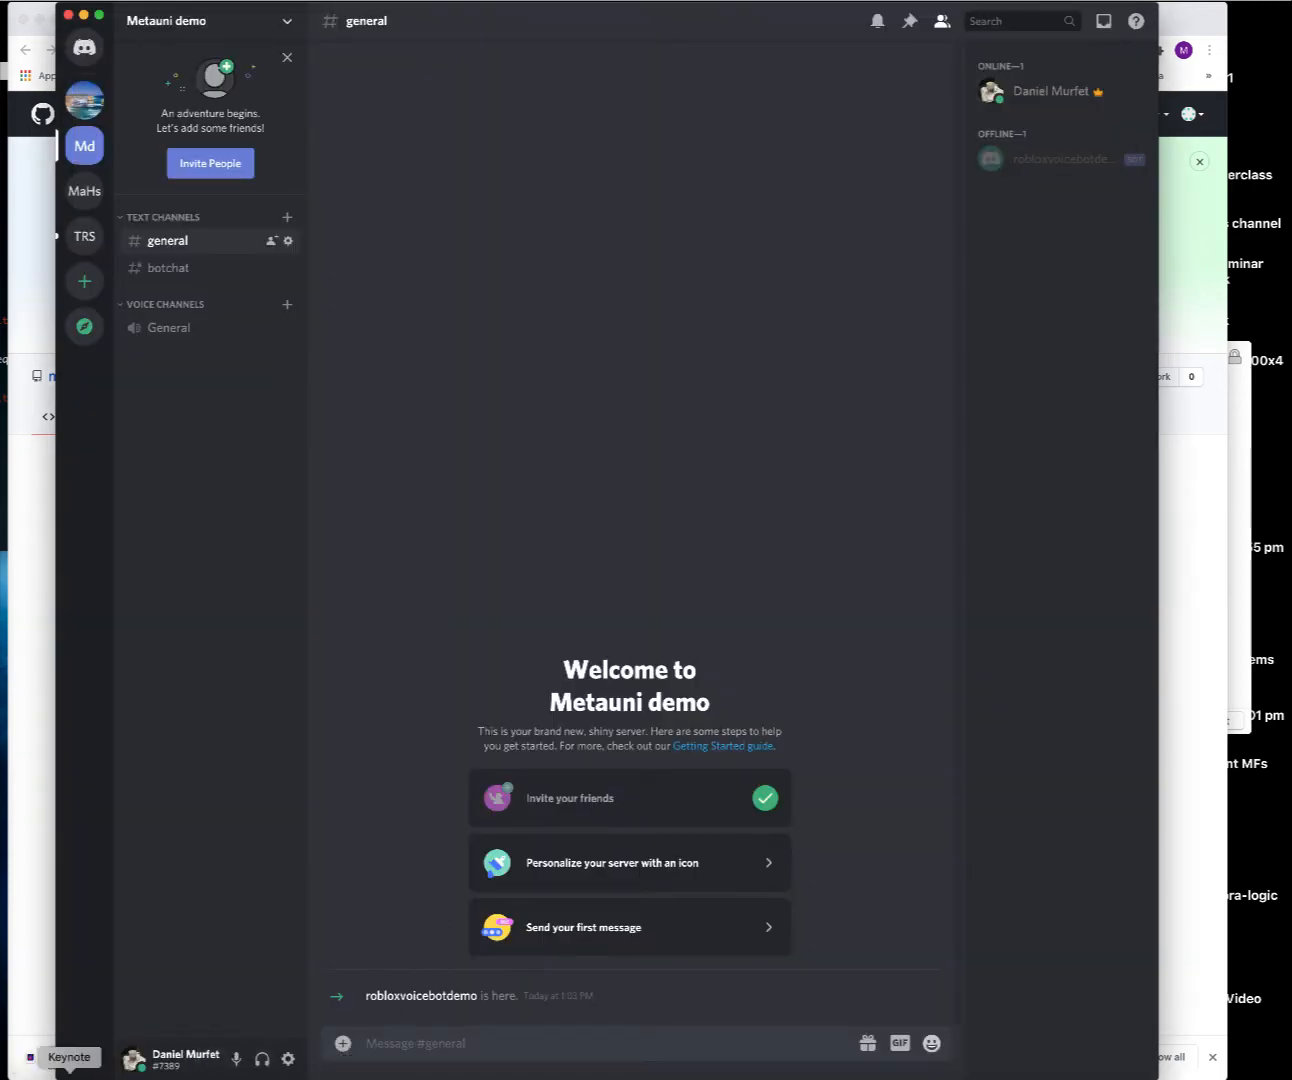
key("super+Tab")
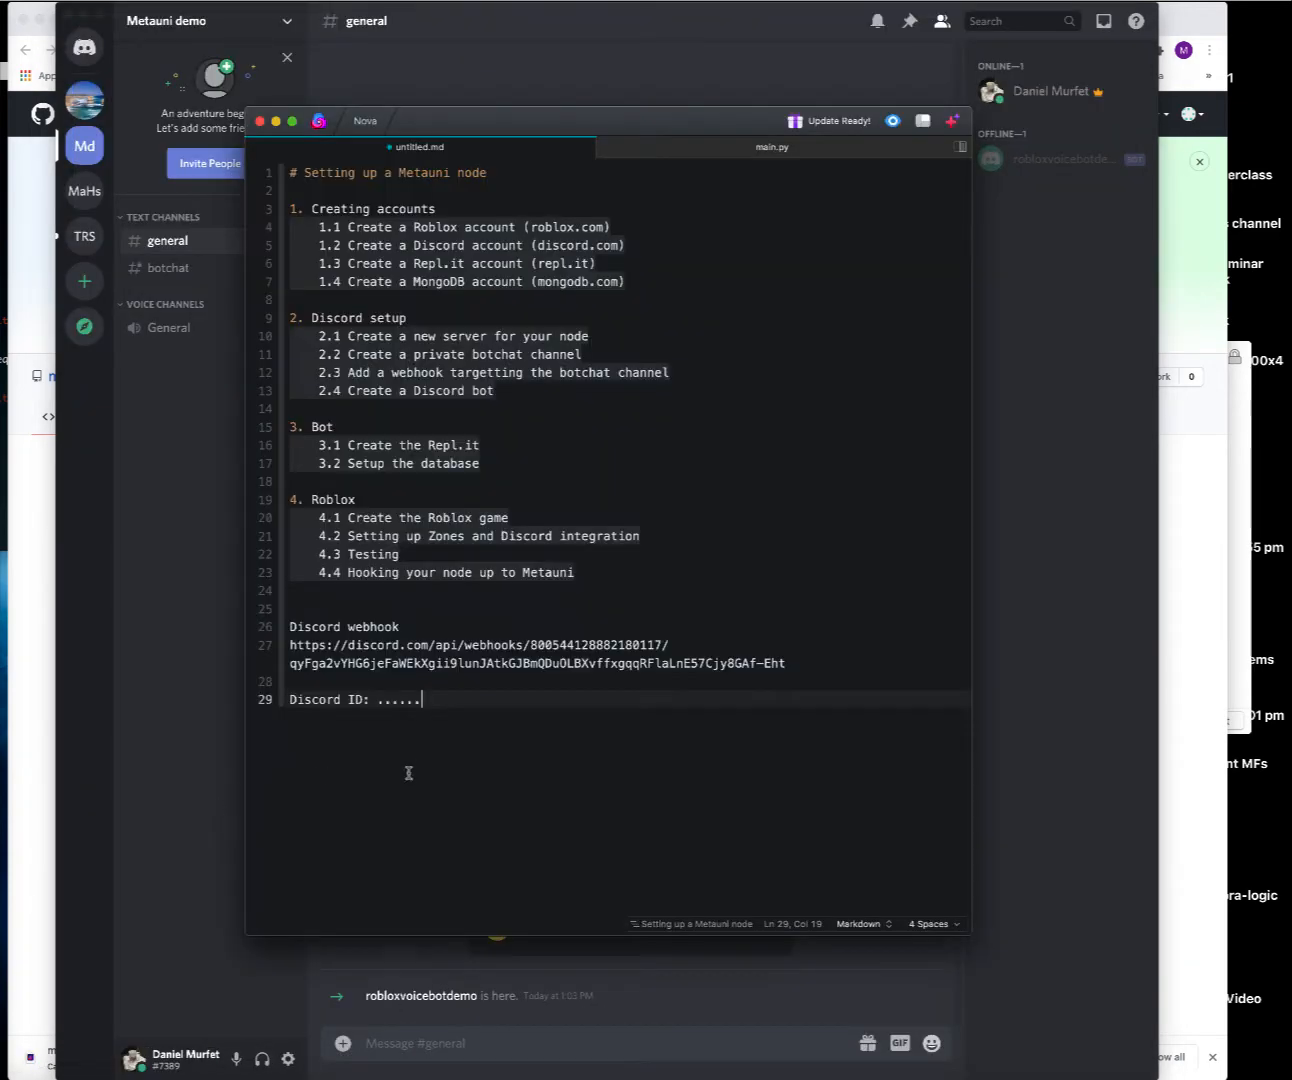
key("Return")
key("Return")
type("Discord")
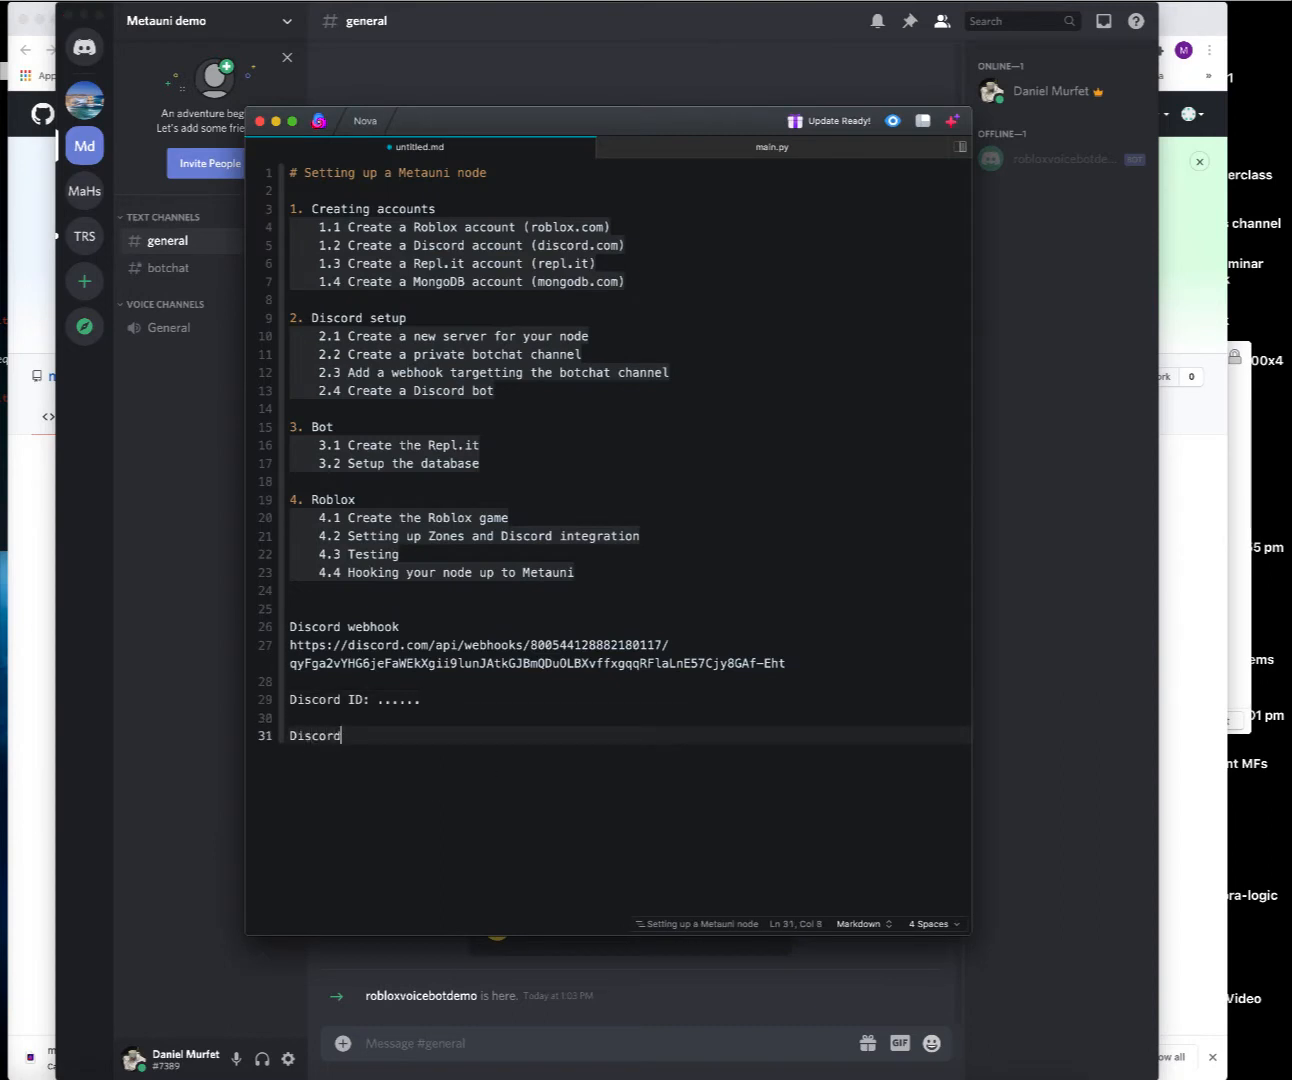
type(" bot secret: ")
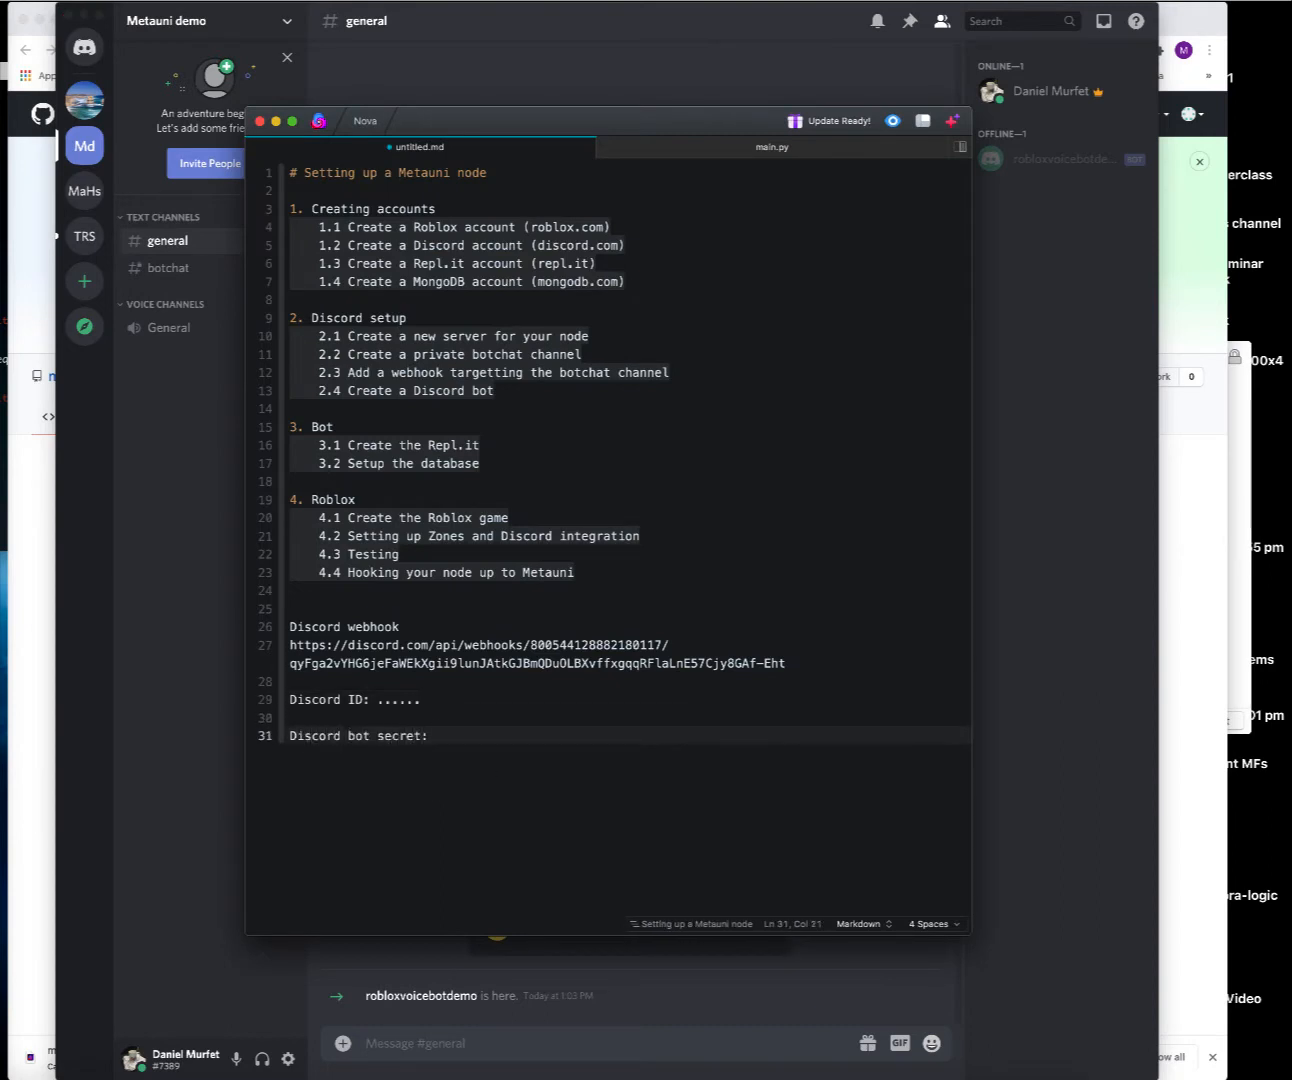
type("wblahblah")
Step: Switch to the MetauniDemo repl in the browser and remove the bot.author_id value on line 34 of main.py
left_click(1033, 311)
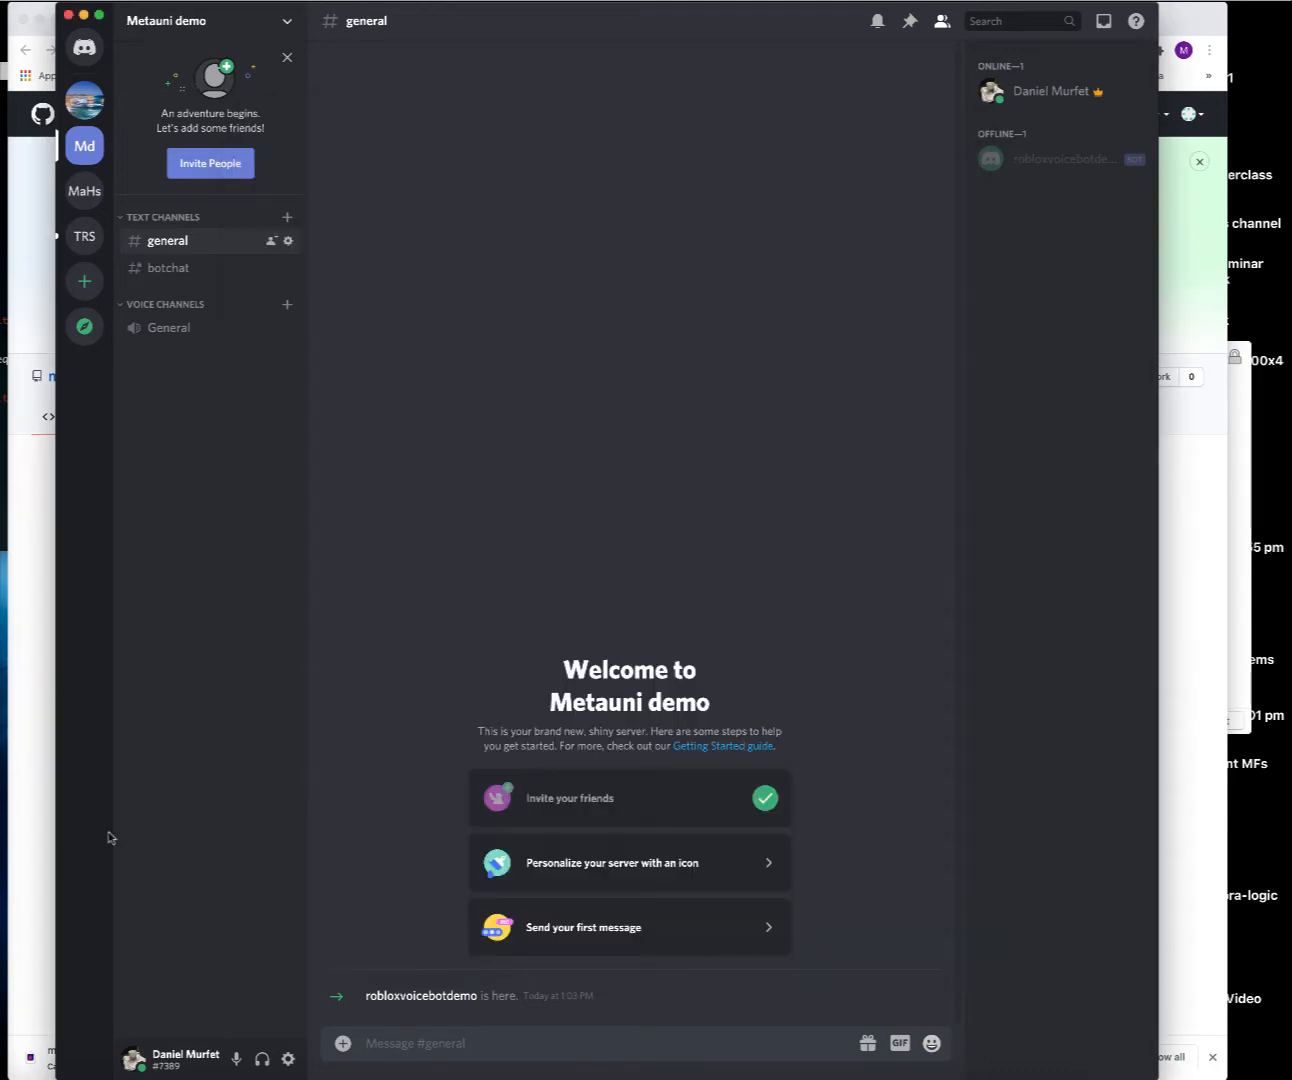
left_click(37, 913)
key("super+Tab")
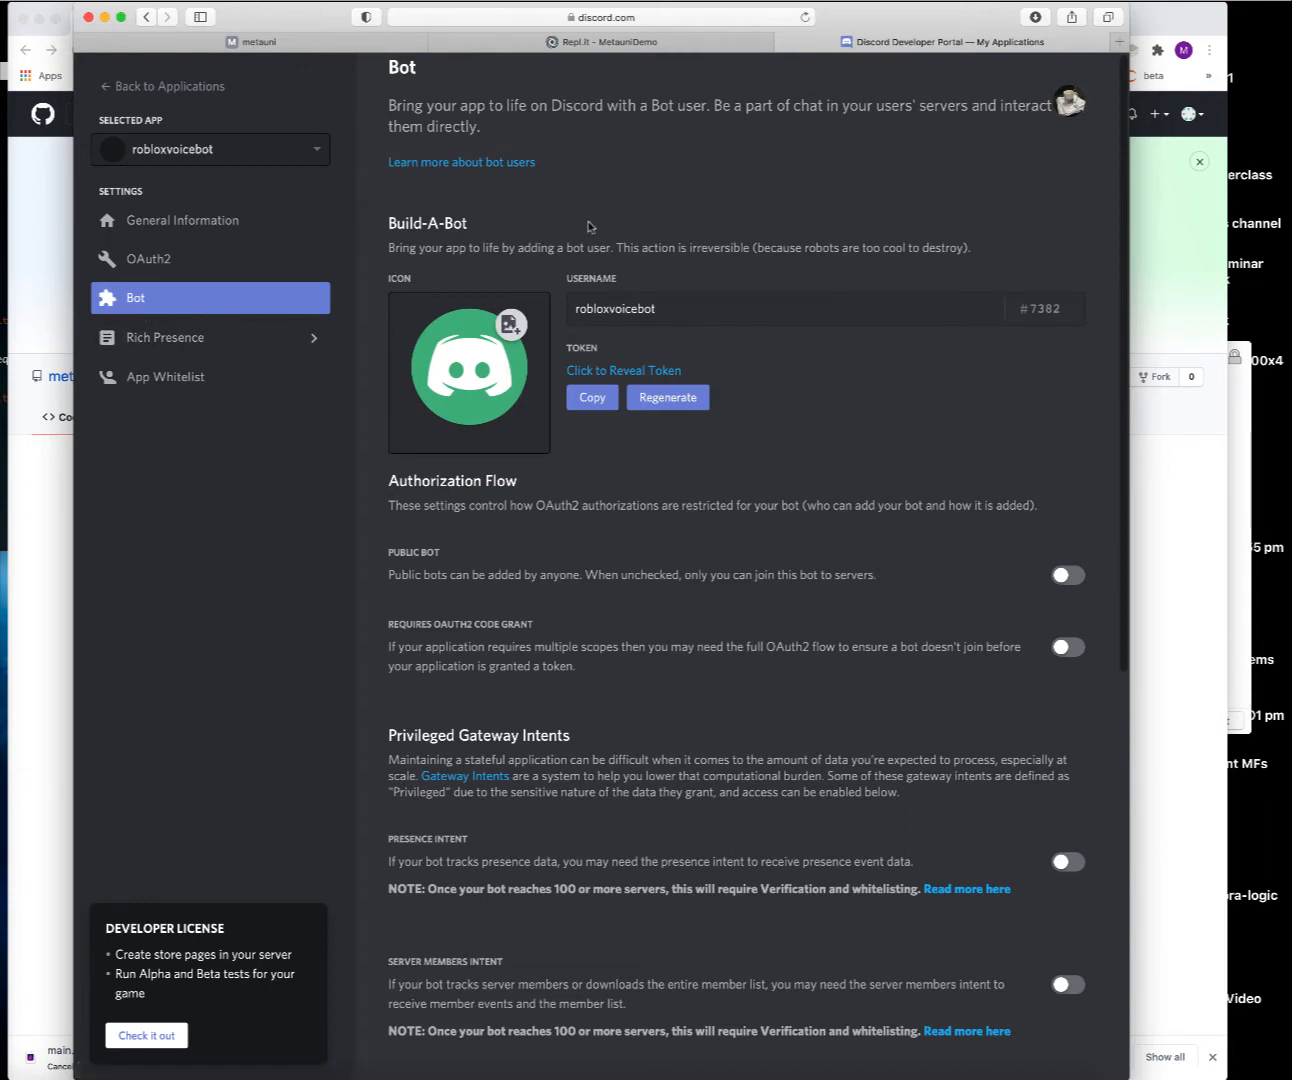
left_click(619, 47)
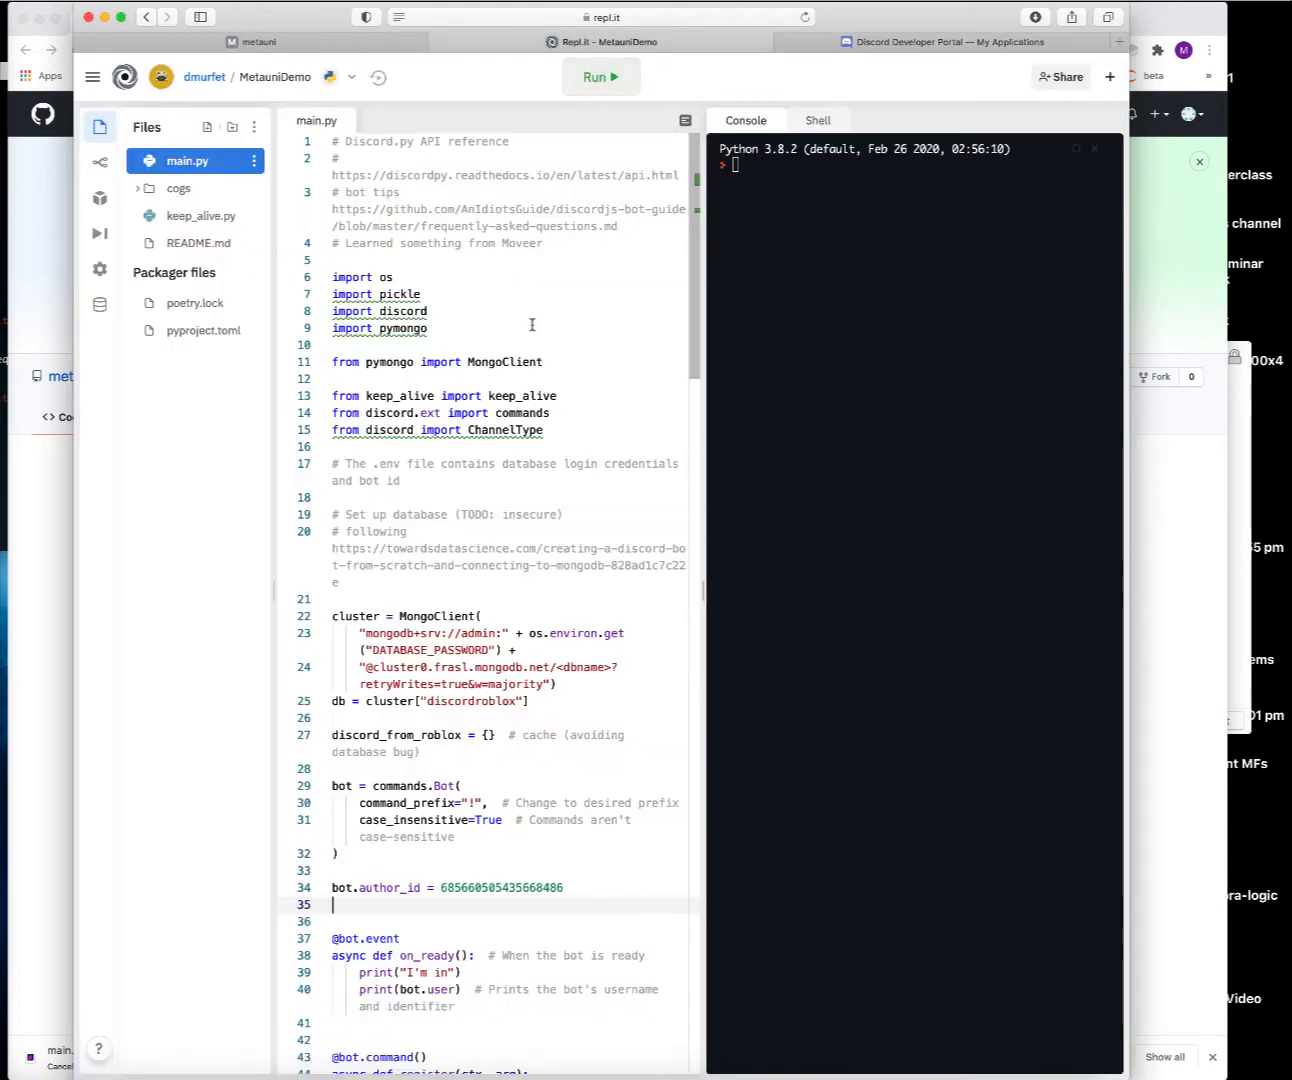
scroll(505, 469, "down", 5)
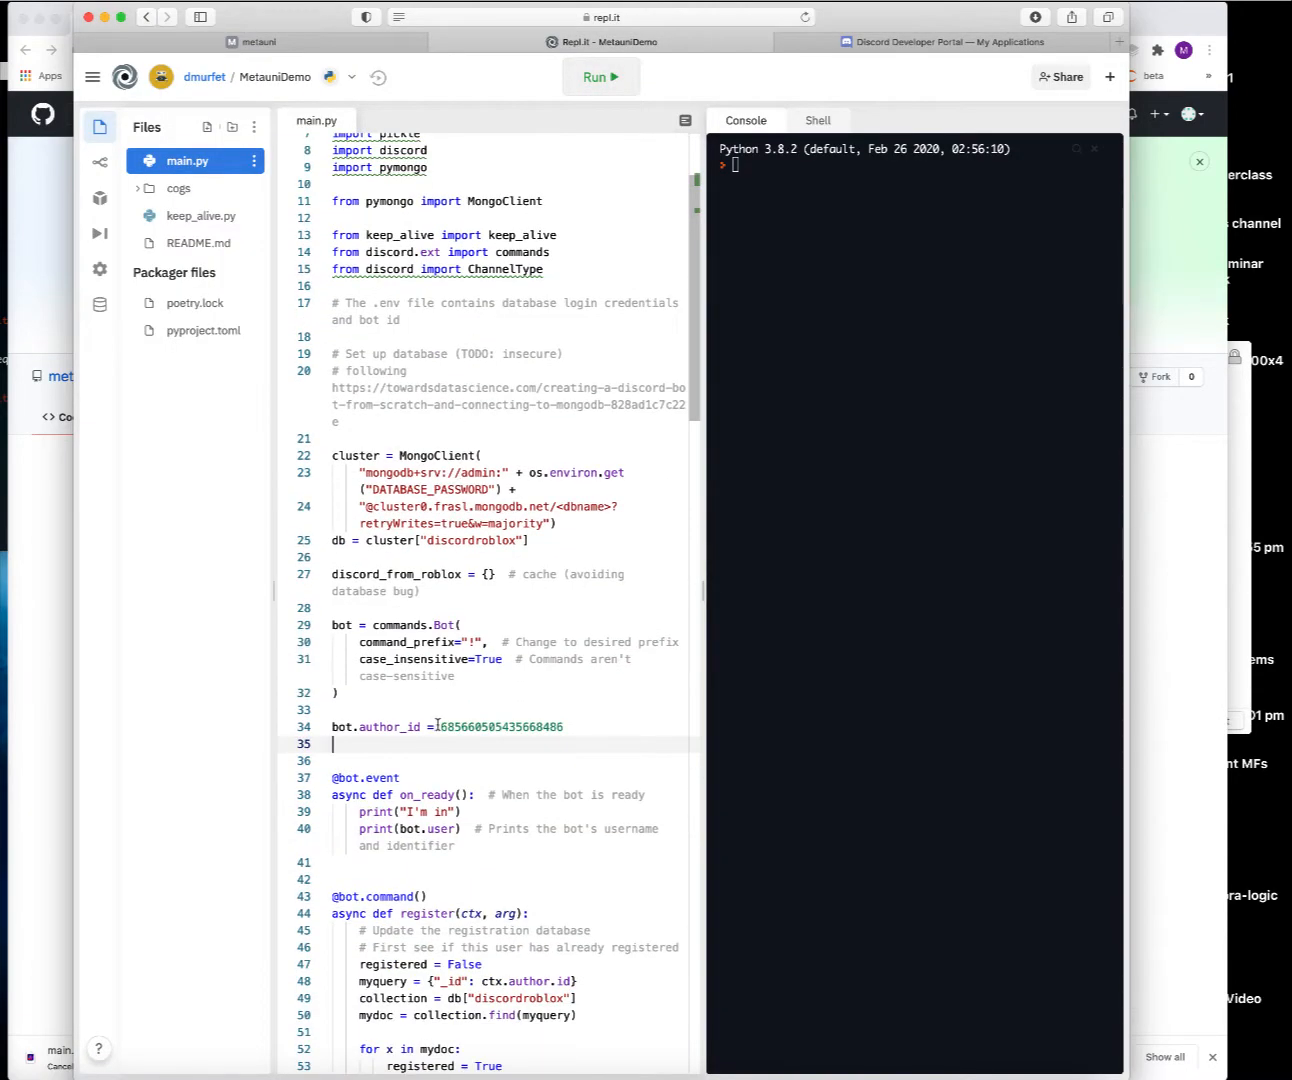
left_click_drag(440, 725, 597, 732)
key("BackSpace")
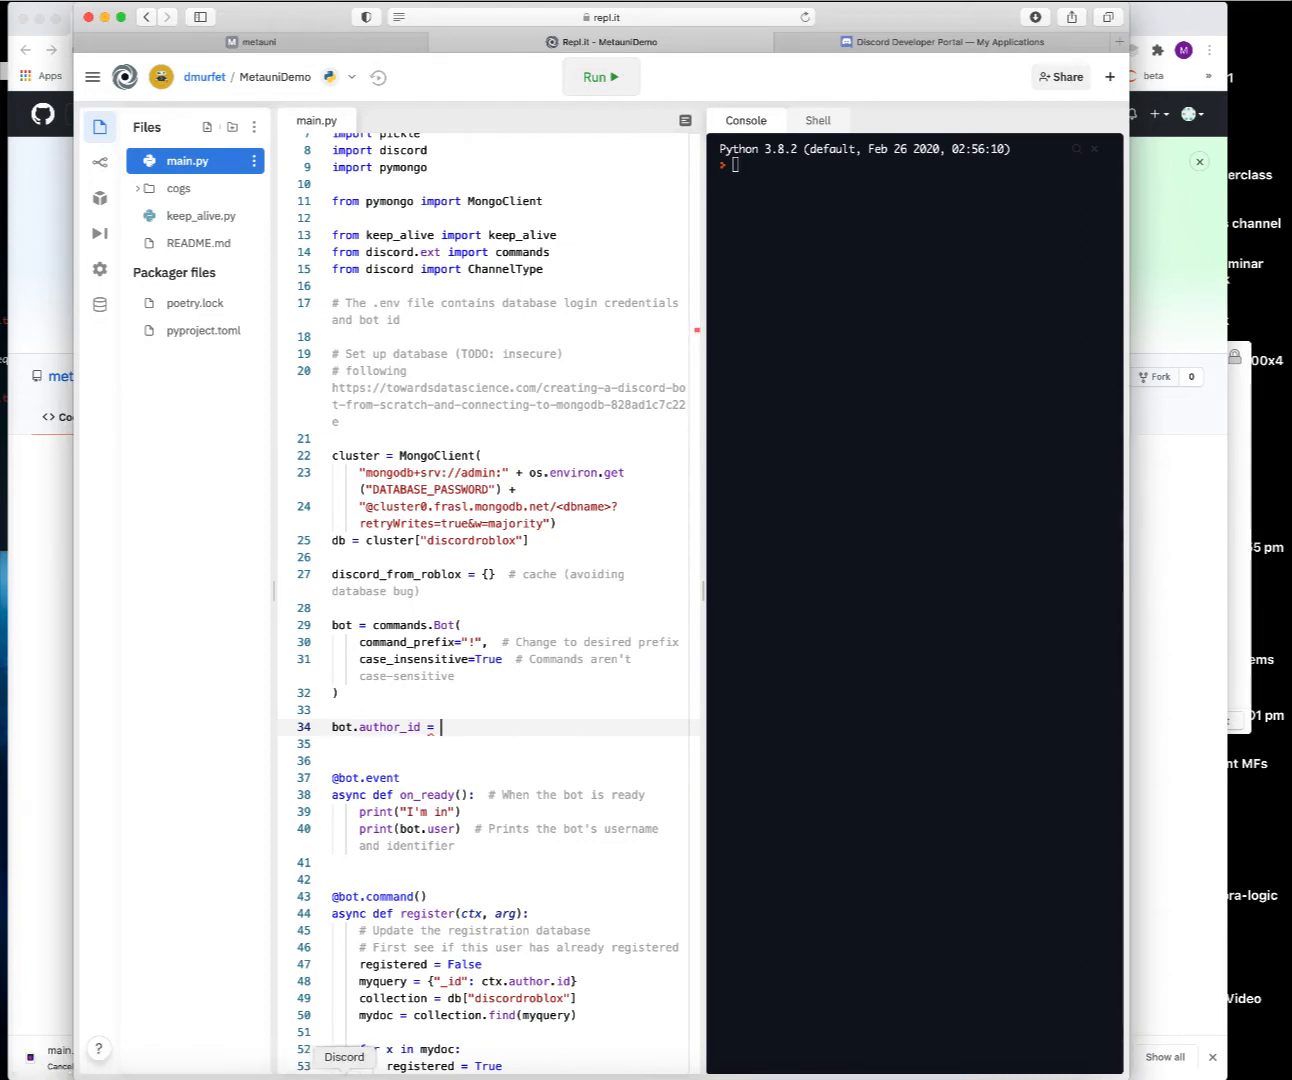
Step: Copy the server owner's user ID in Discord and paste it as the bot.author_id value in the repl's main.py
left_click(345, 1075)
right_click(1068, 97)
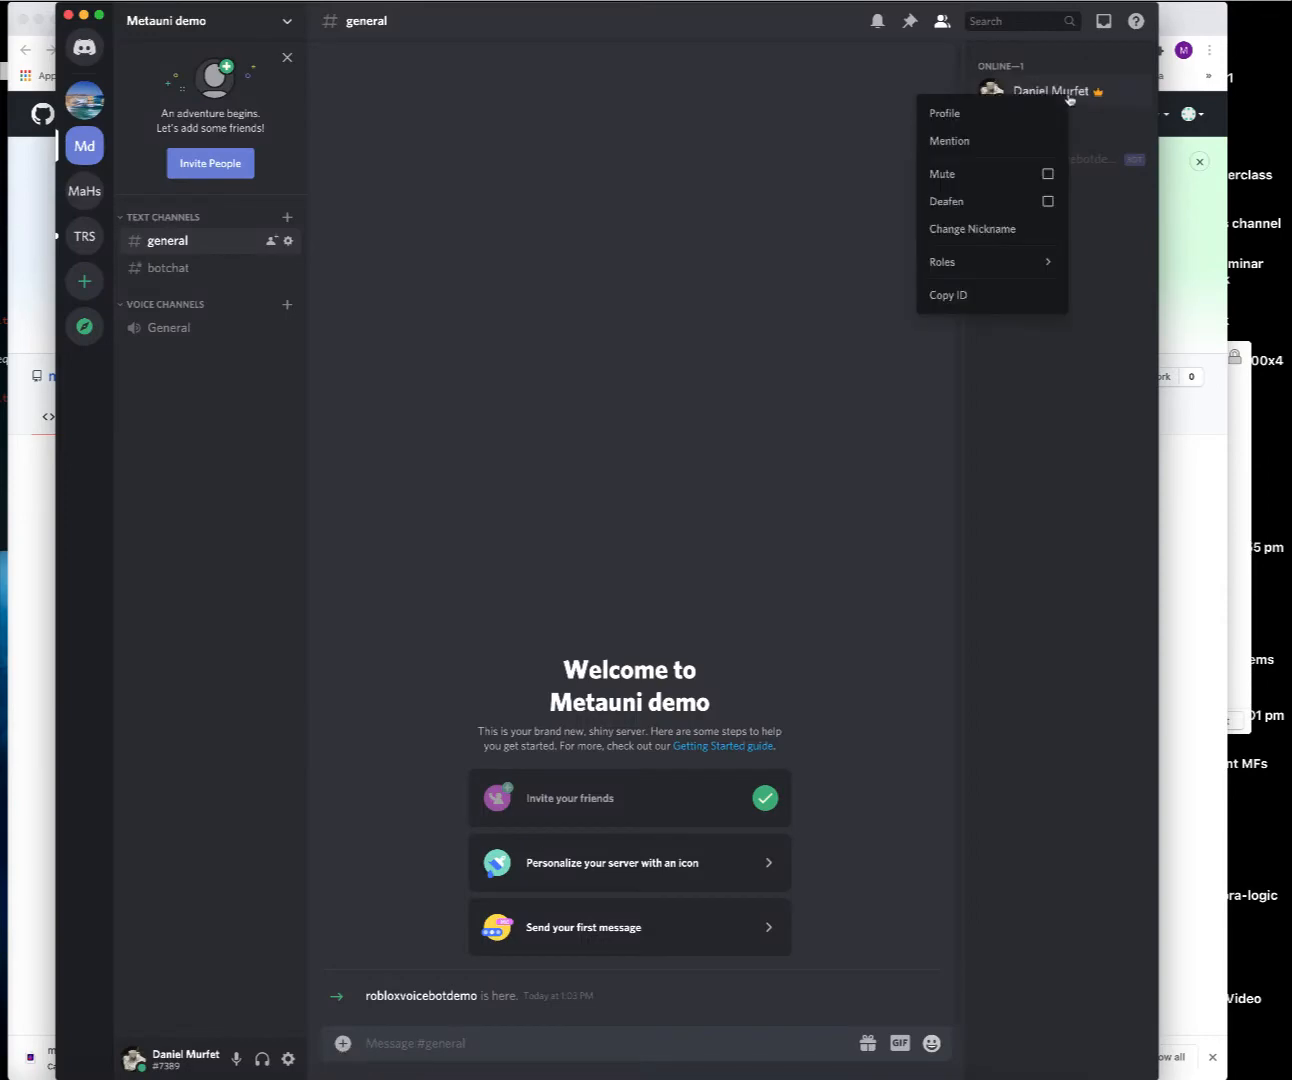
left_click(1000, 294)
key("super+Tab")
key("super+v")
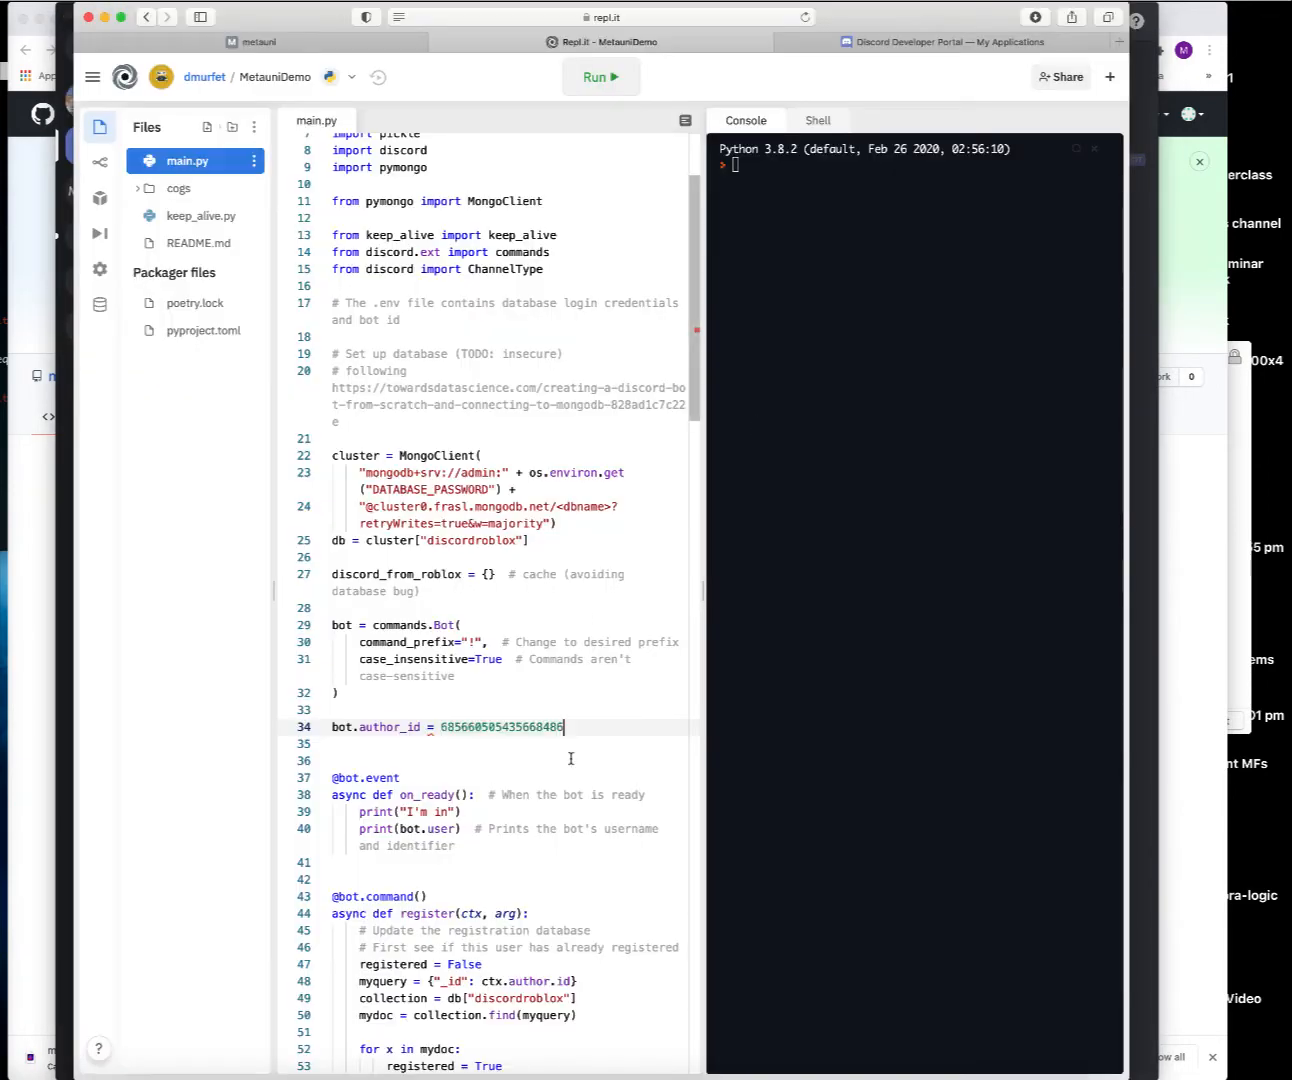
Step: Read through main.py down to the closing lines, where the bot token is fetched from the DISCORD_BOT_SECRET environment variable
scroll(558, 699, "down", 5)
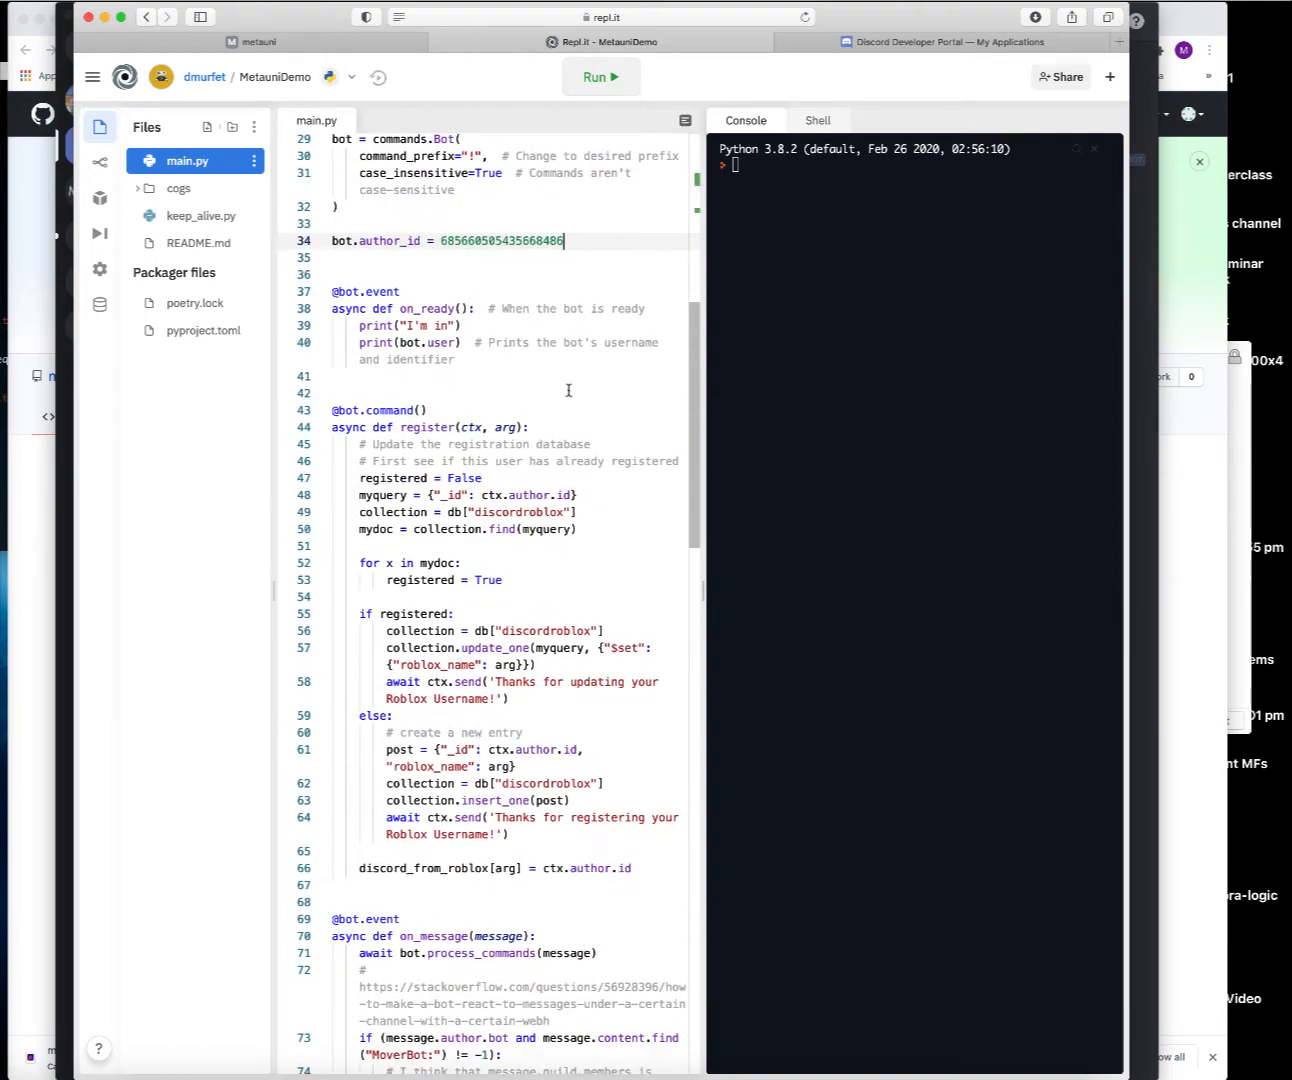
scroll(569, 390, "up", 7)
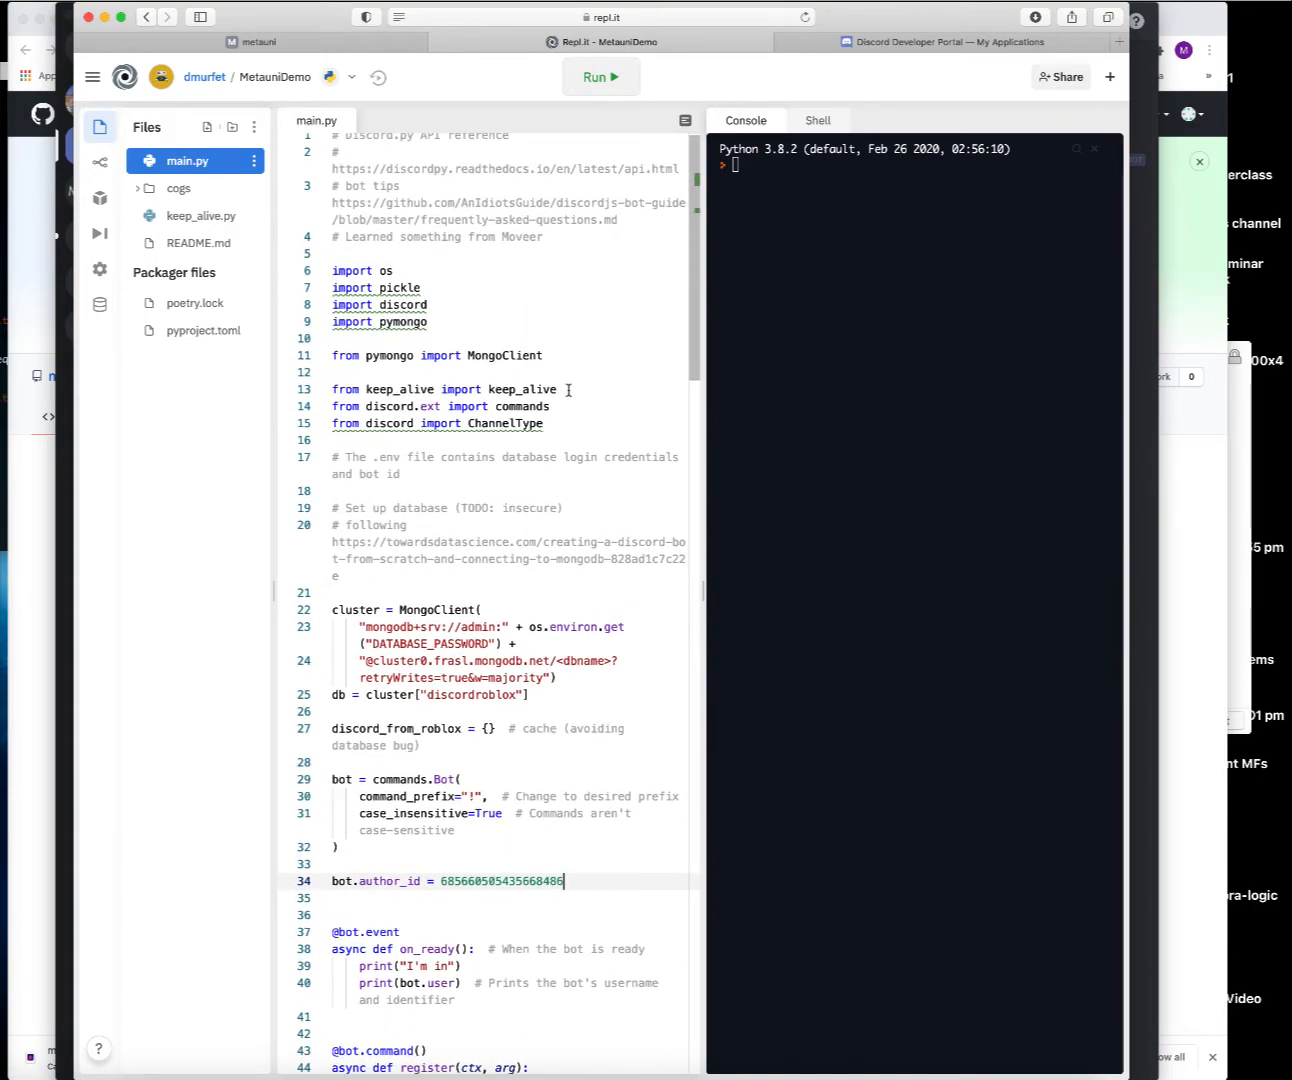
scroll(568, 389, "down", 10)
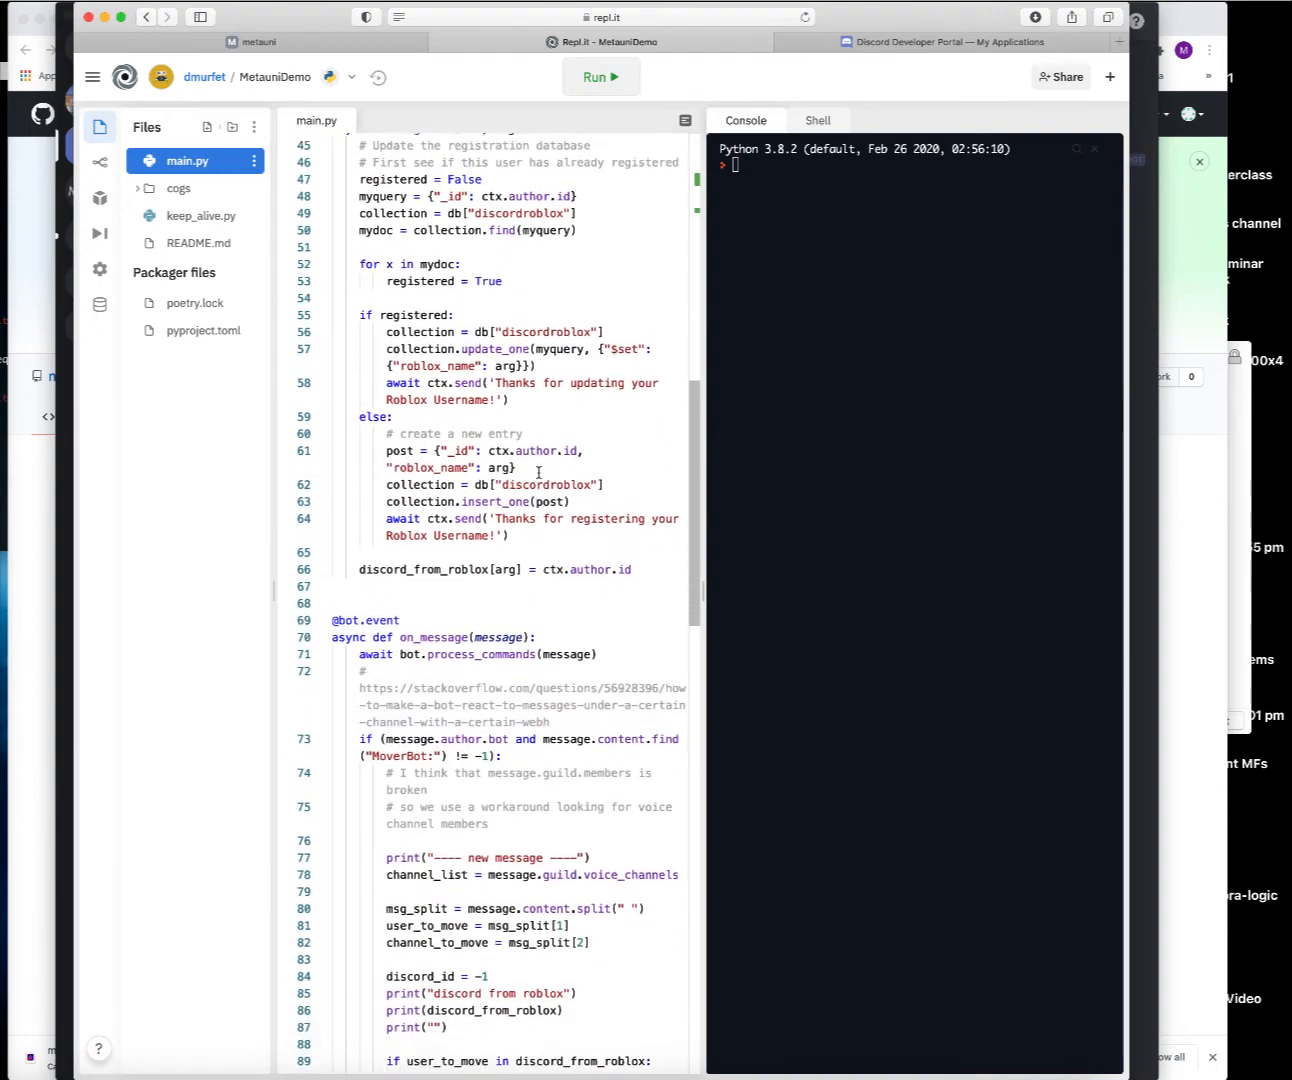
scroll(538, 471, "down", 11)
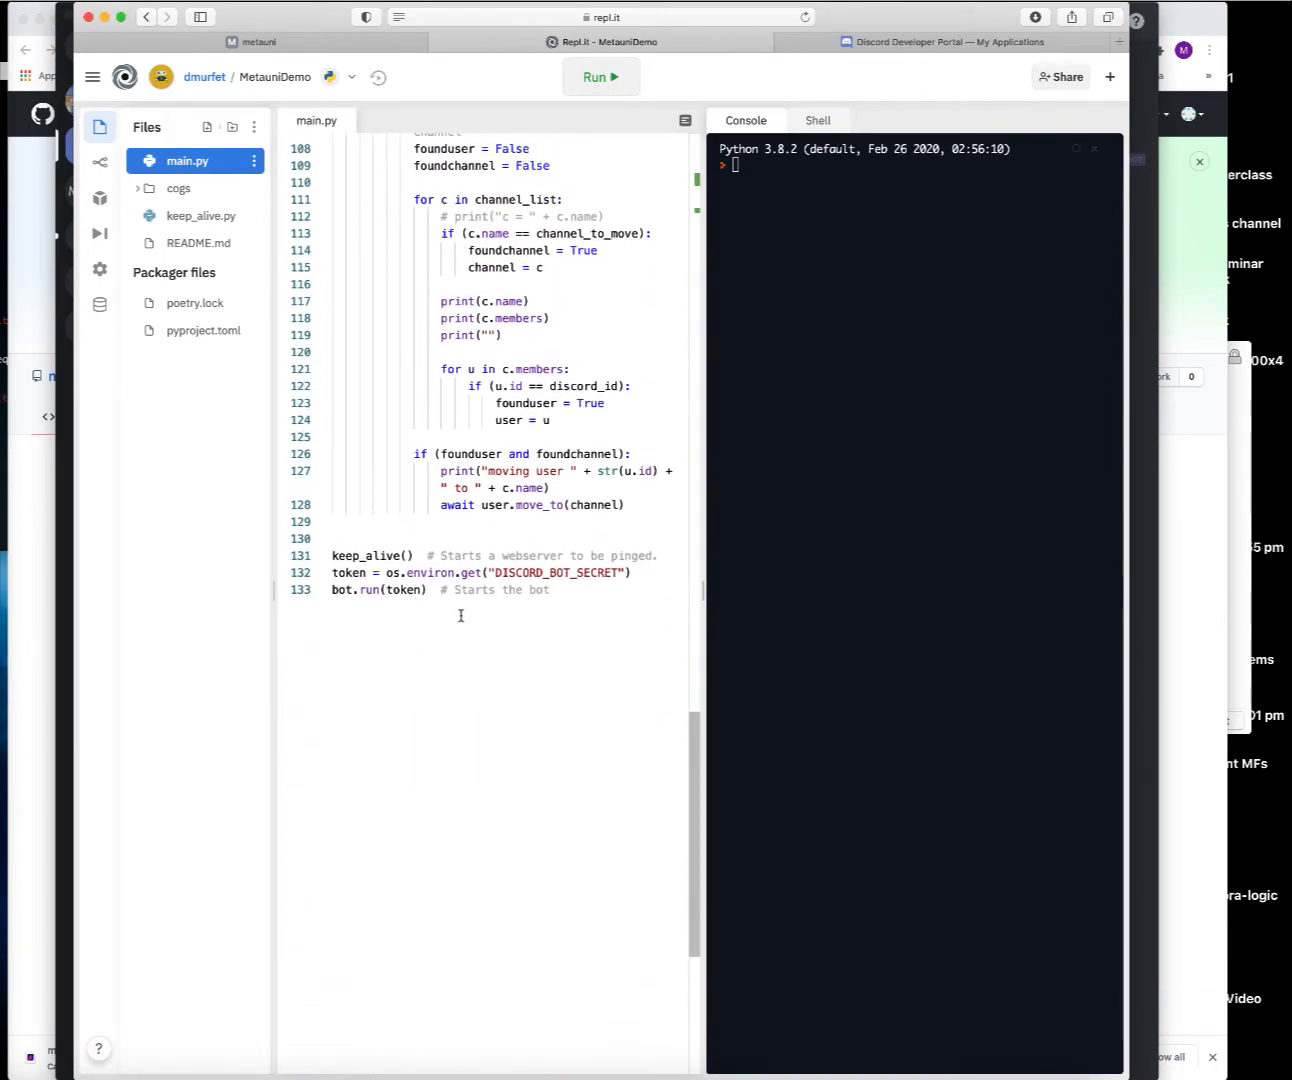
left_click_drag(476, 571, 630, 572)
left_click(549, 590)
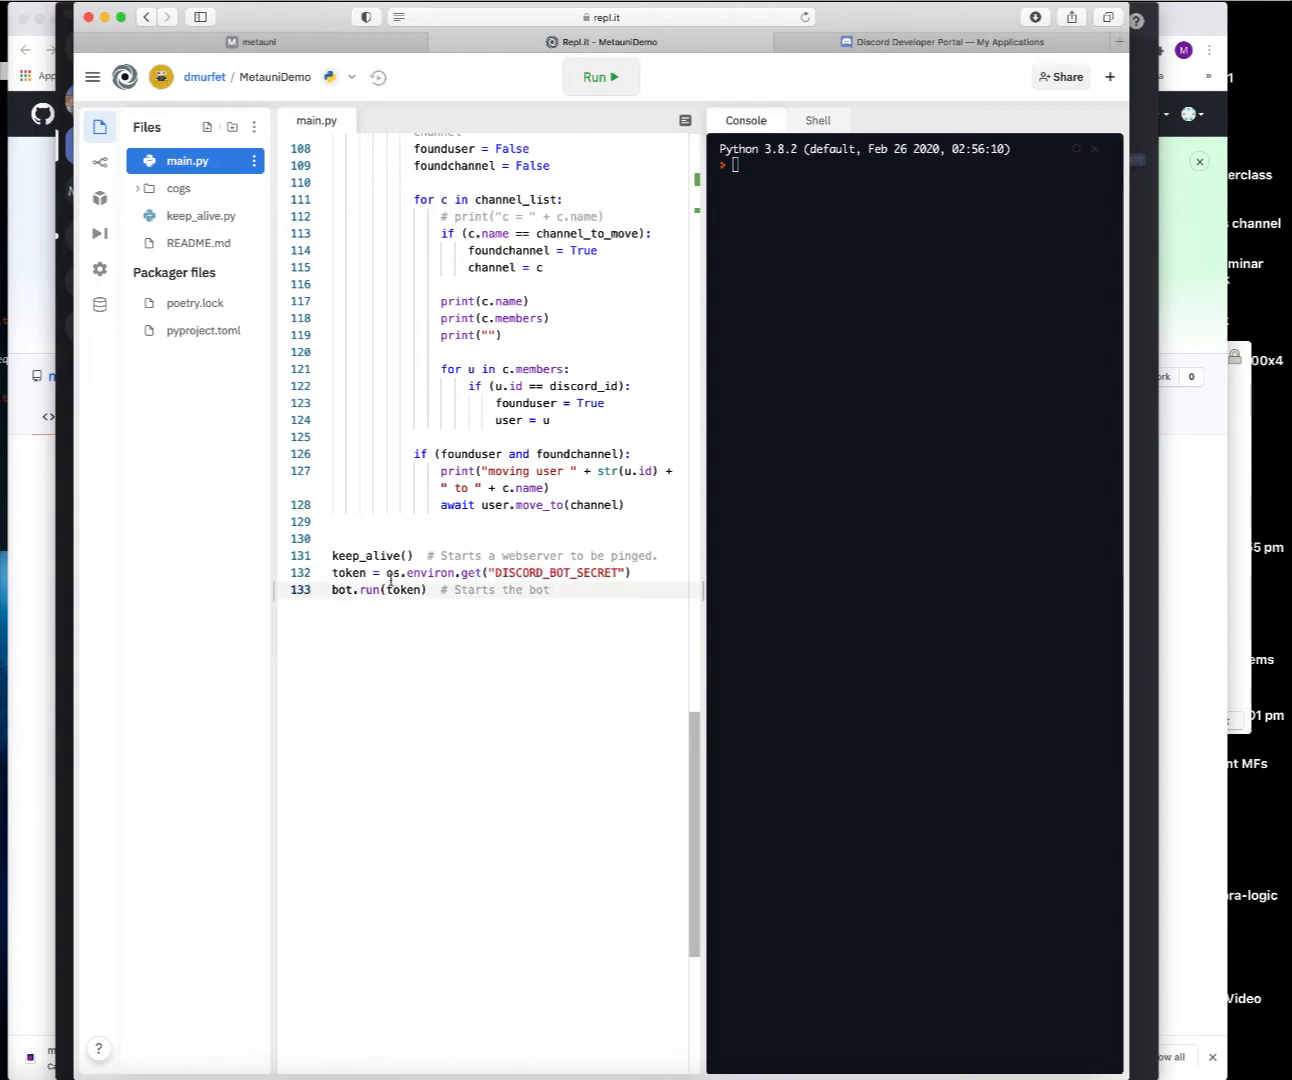
scroll(312, 451, "up", 5)
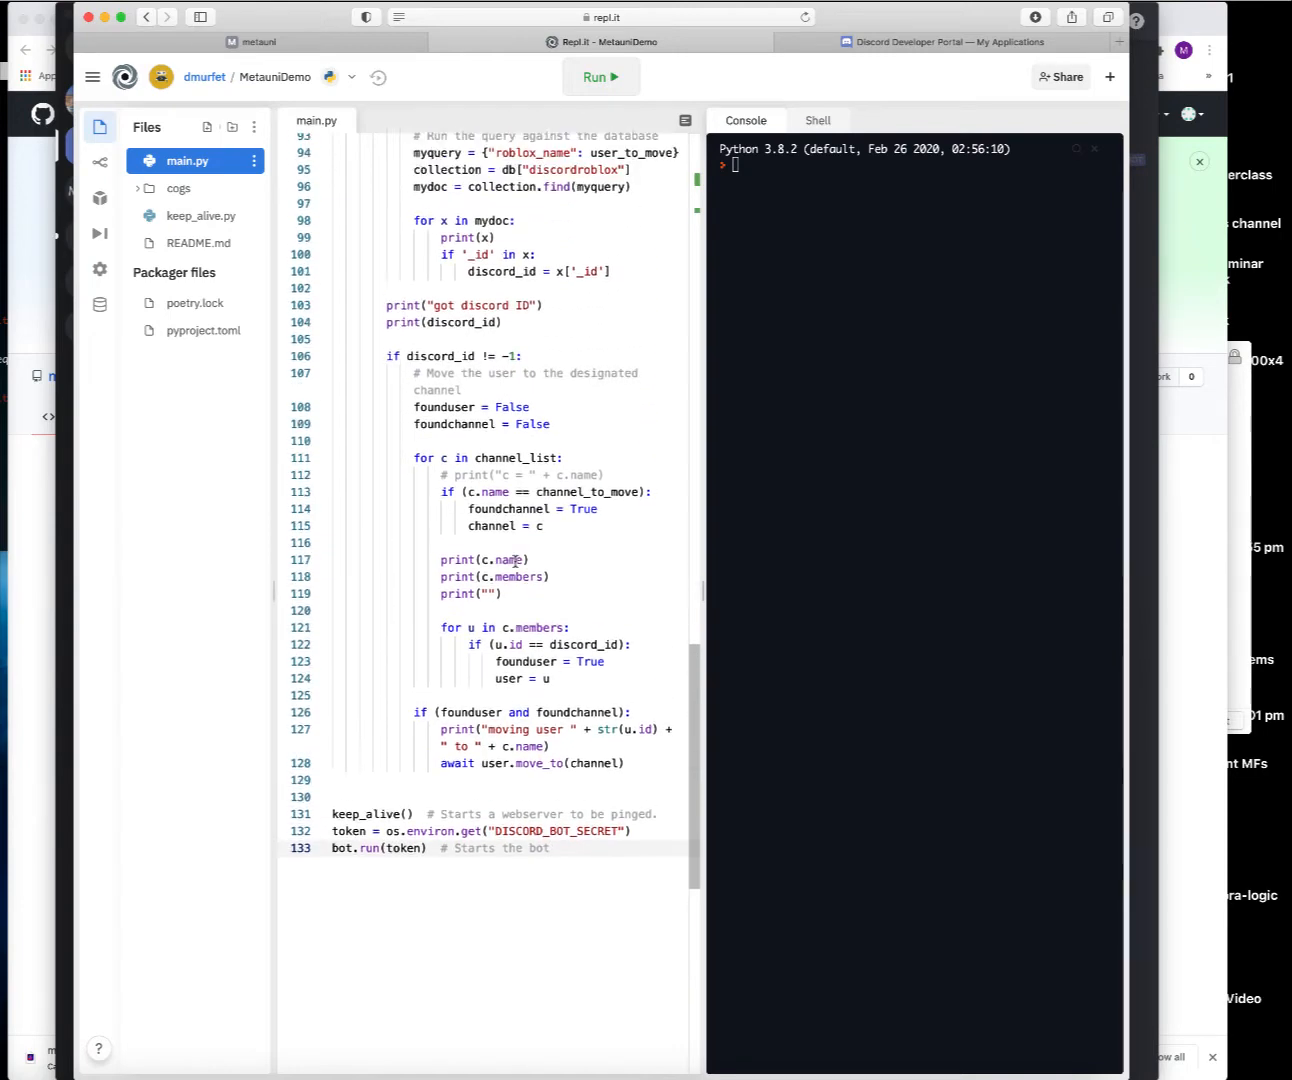
Step: Add a new file named .env to the MetauniDemo repl
left_click(203, 130)
type(".env")
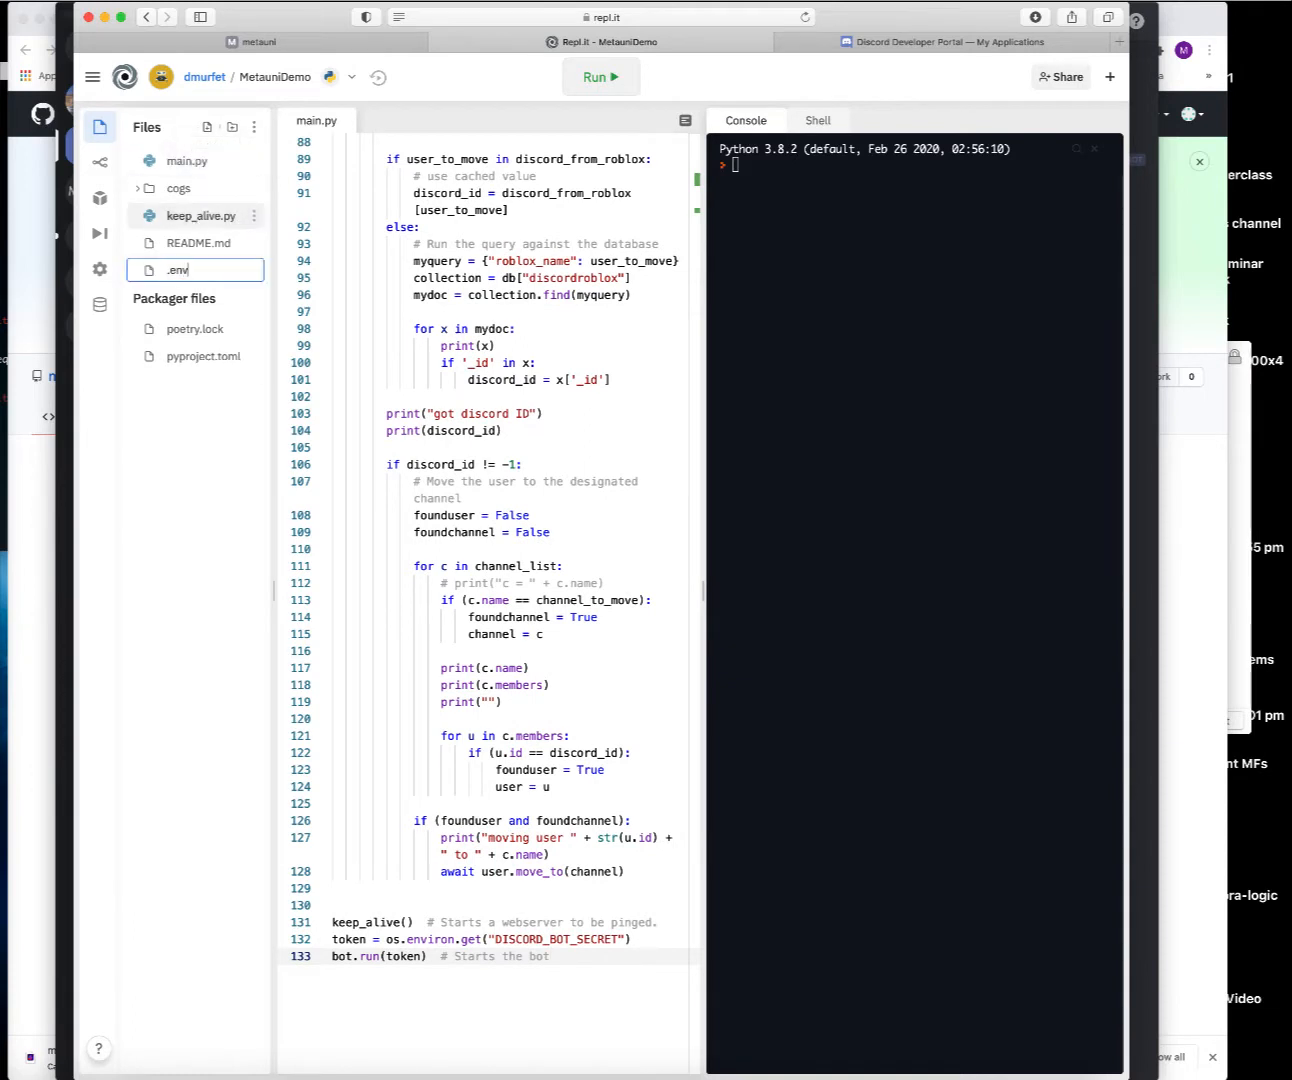
key("Return")
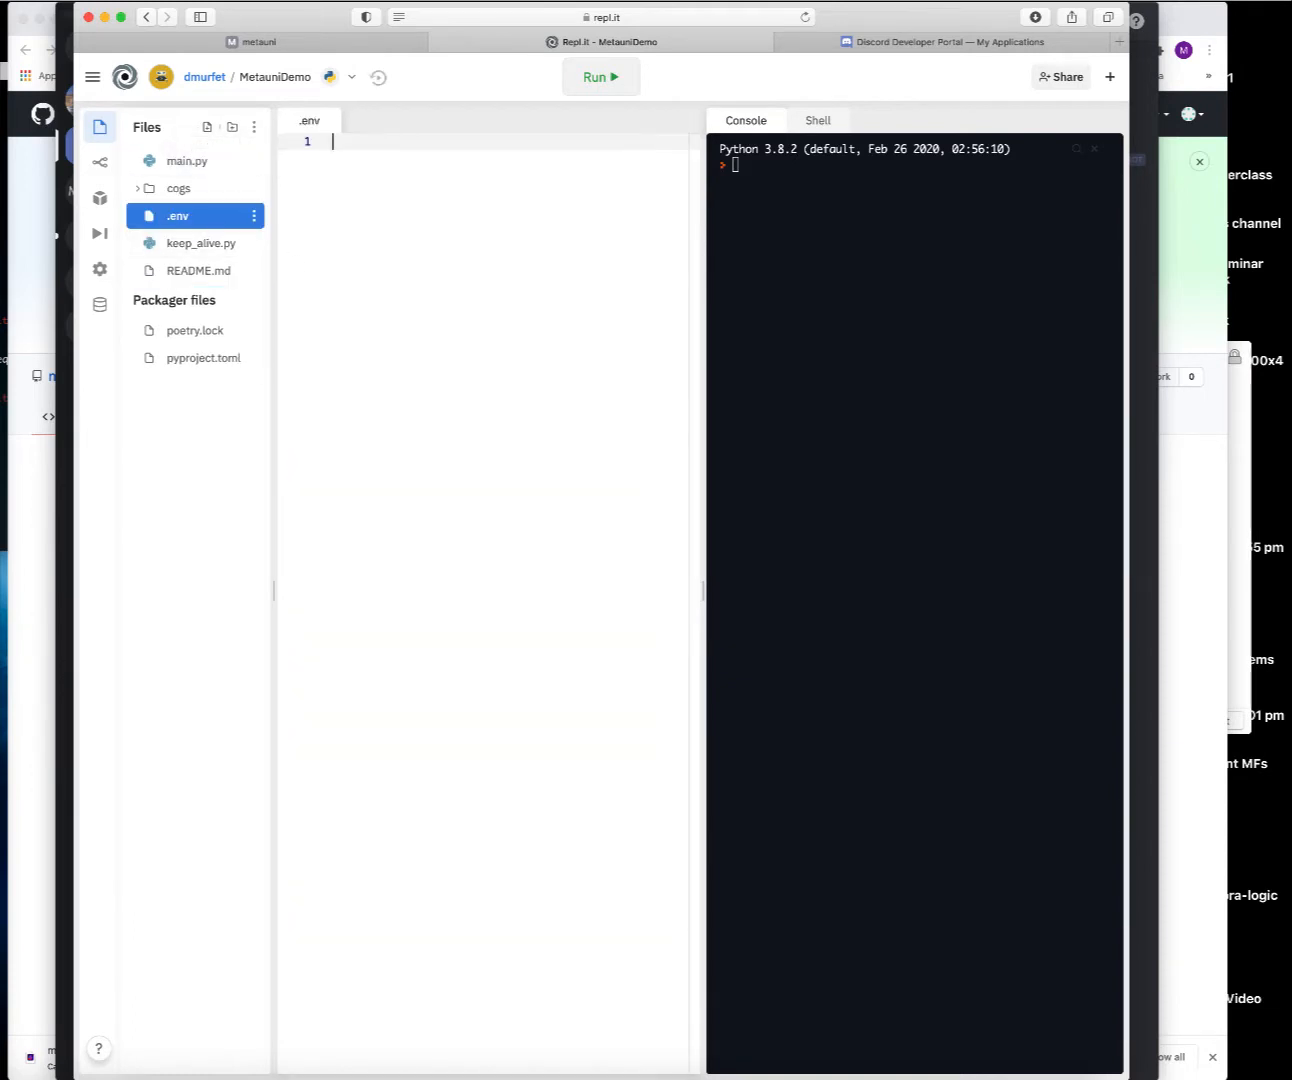
Step: Enter the variable name DISCORD_BOT_SECRET= on the first line of the .env file
key("super+Tab")
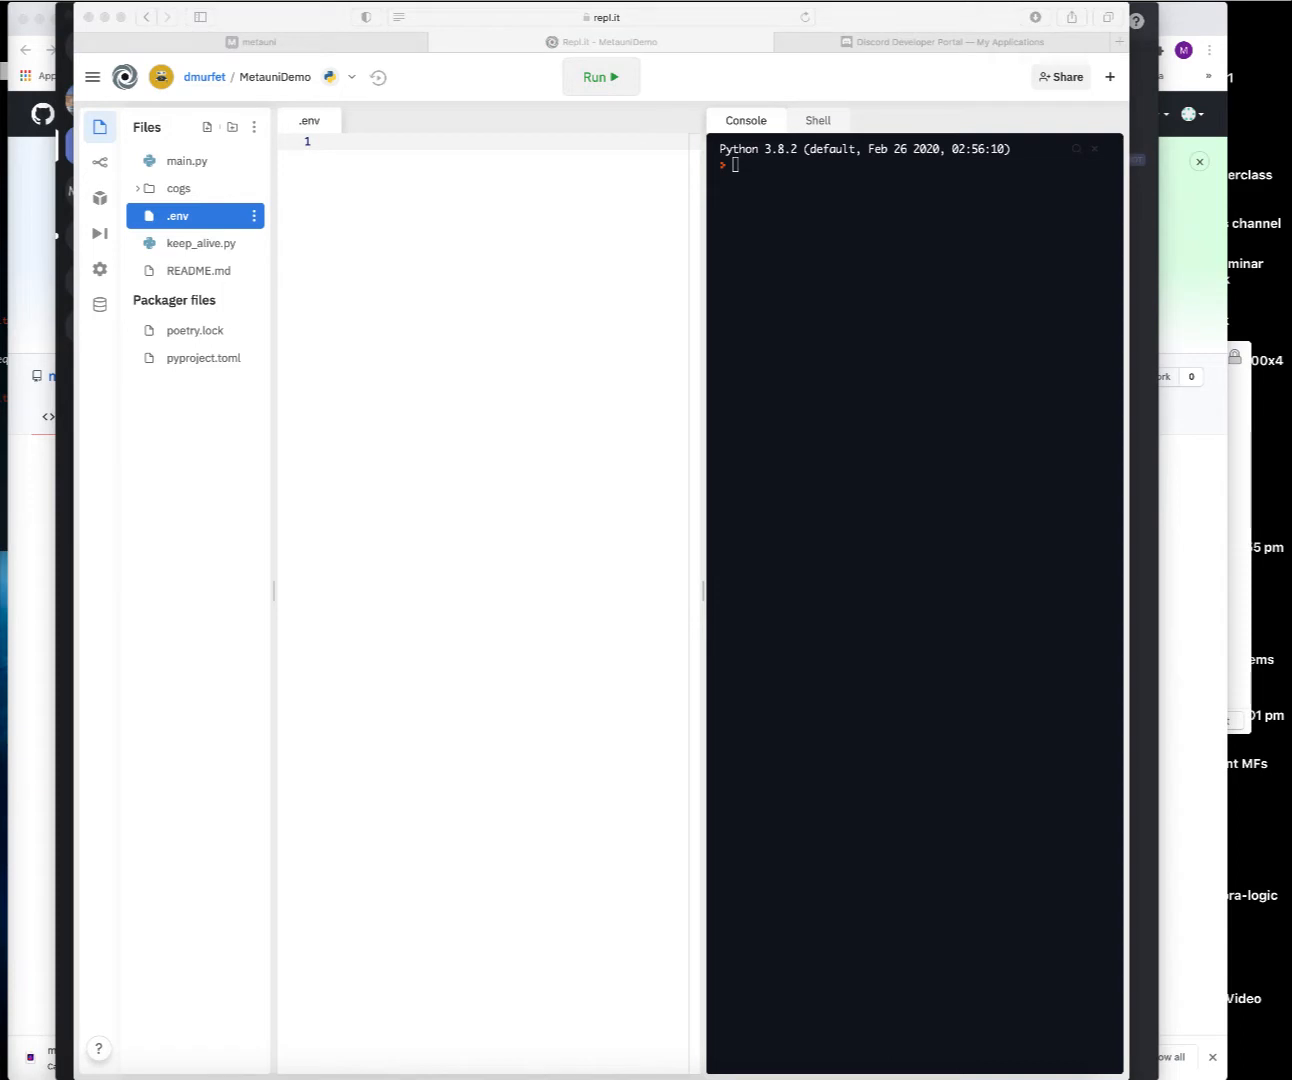
left_click(430, 192)
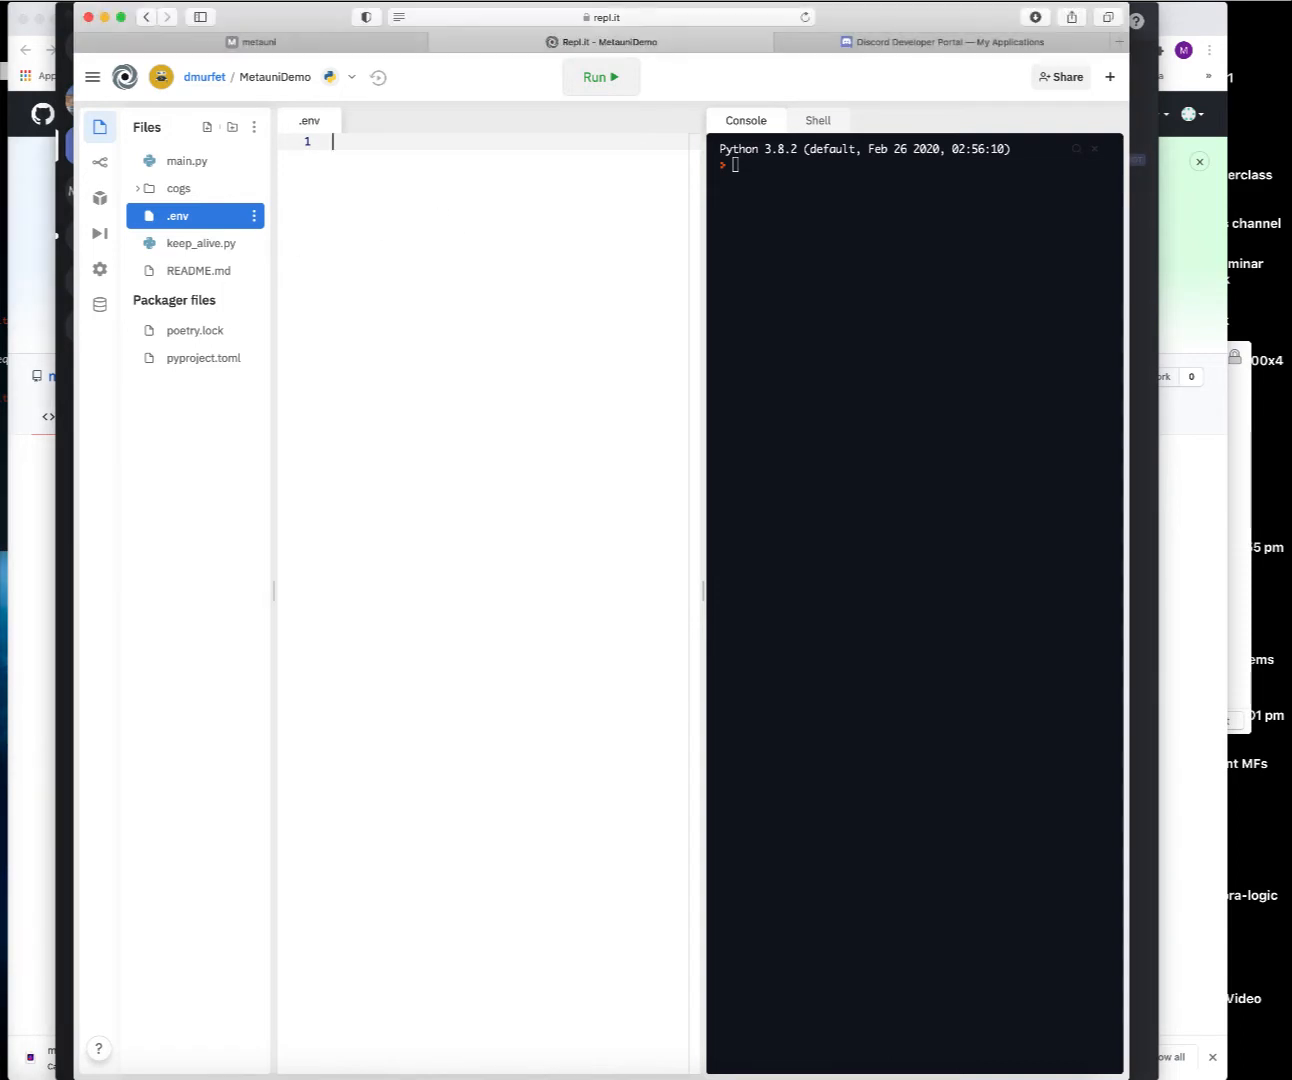
type("DISCORD_BOT_SECRET=")
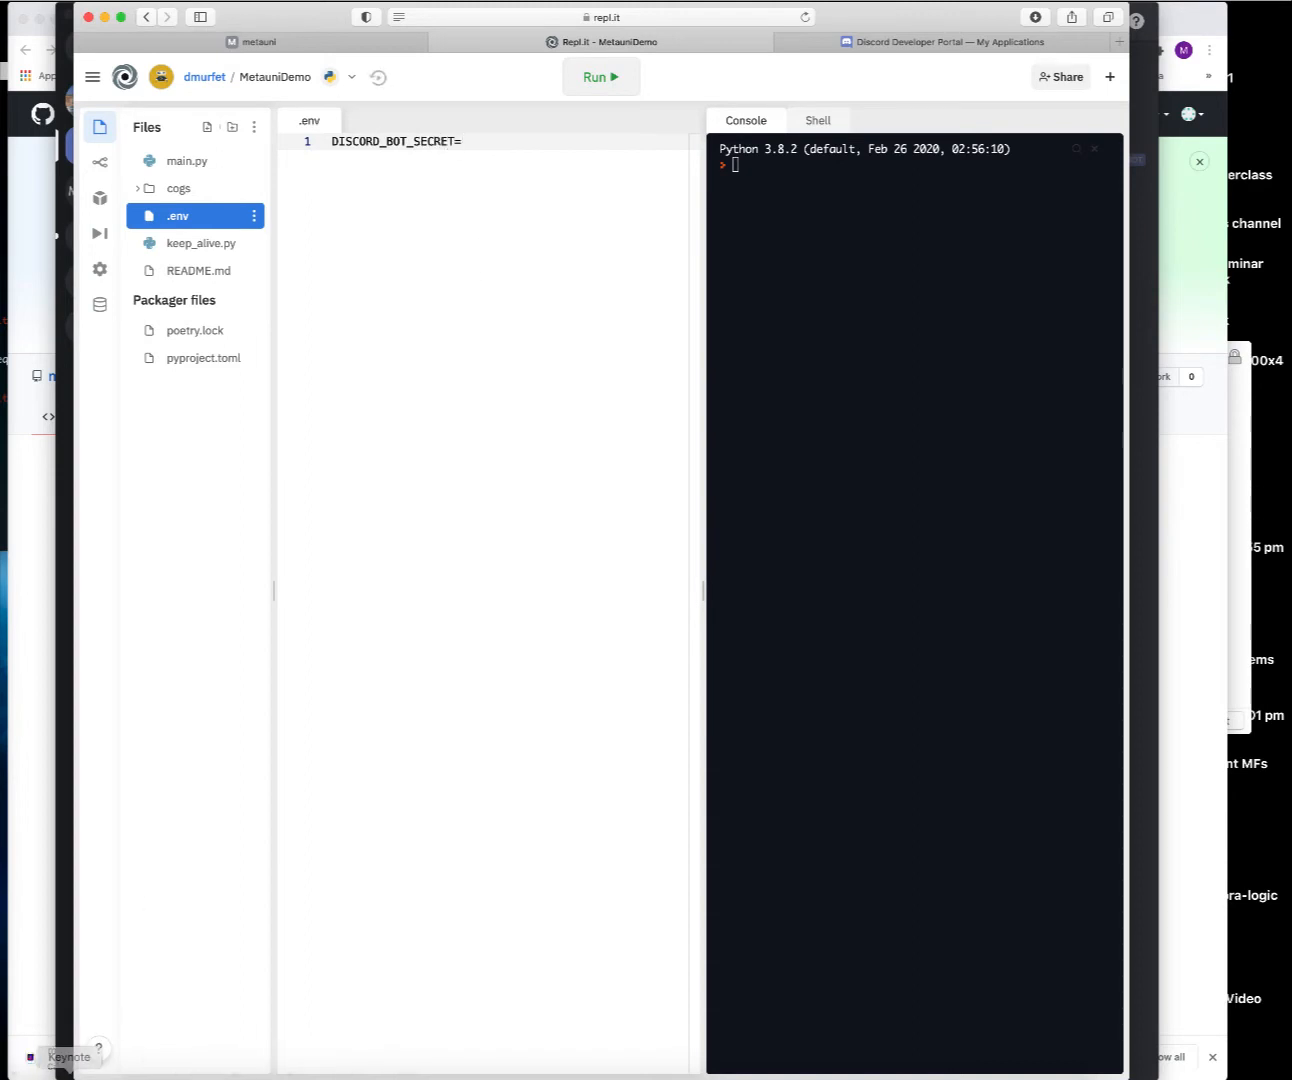
Step: Copy the Discord bot secret from the Nova notes and paste it as the DISCORD_BOT_SECRET value in .env
left_click(61, 1078)
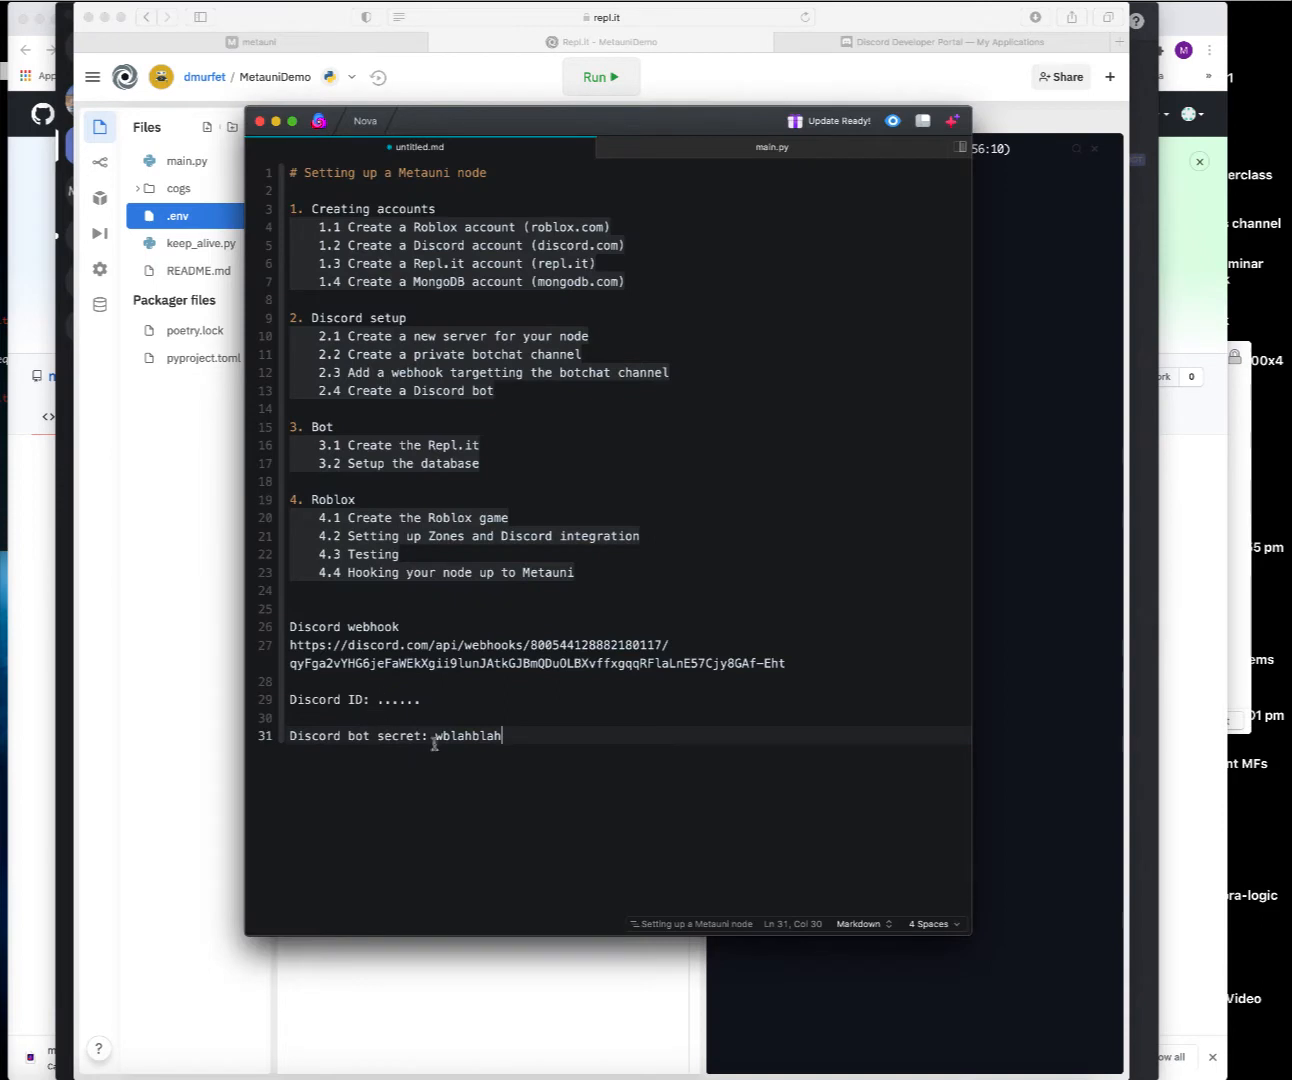
left_click_drag(434, 740, 531, 733)
key("super+c")
key("super+Tab")
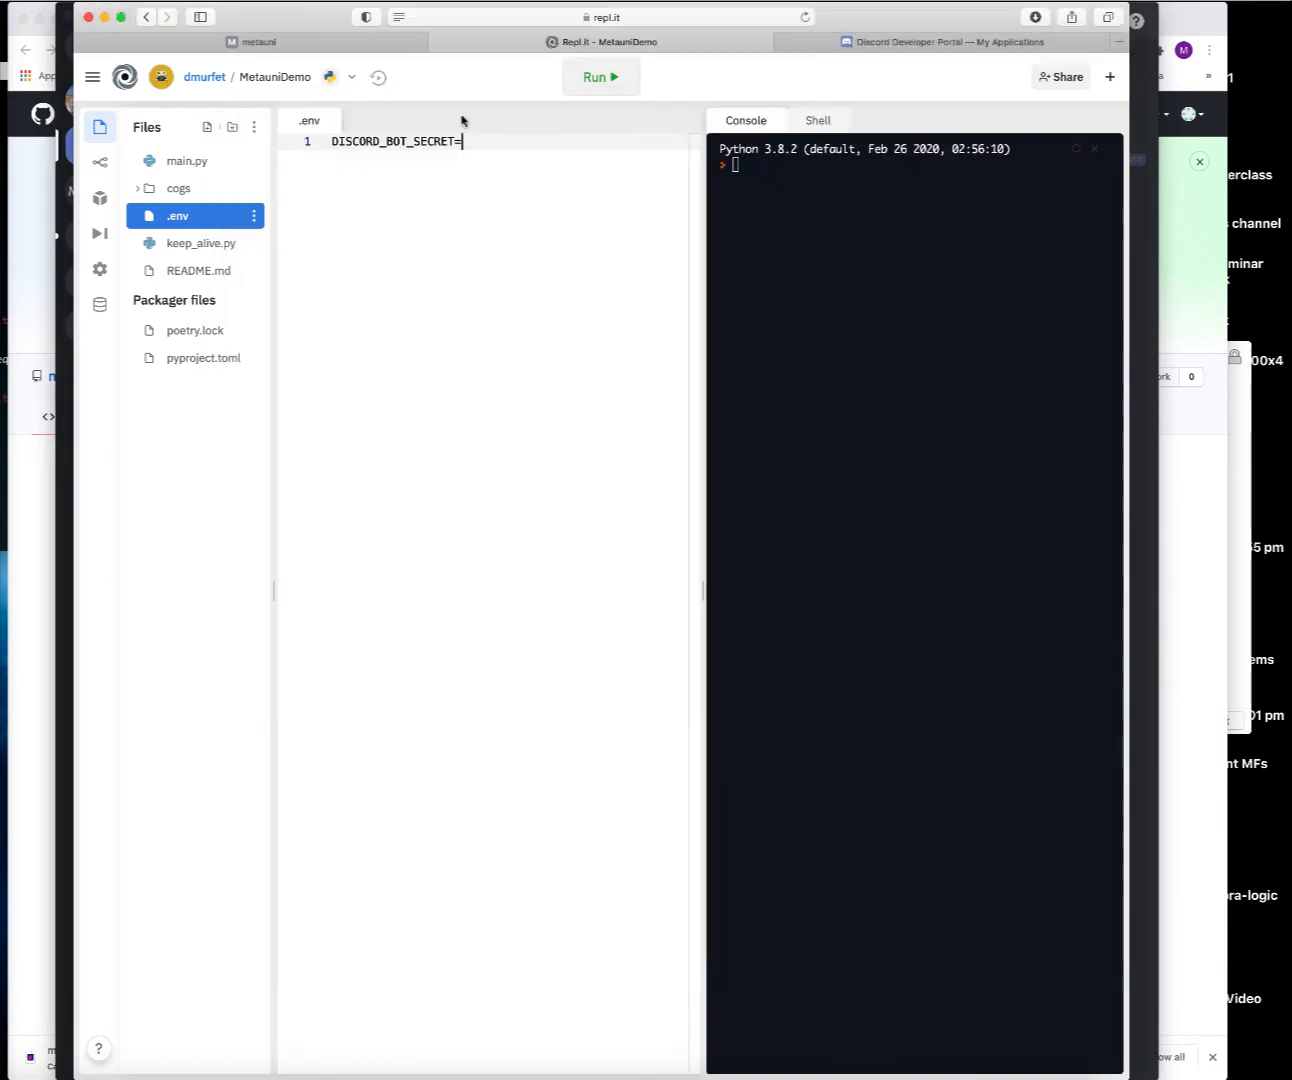
key("super+v")
key("super+Tab")
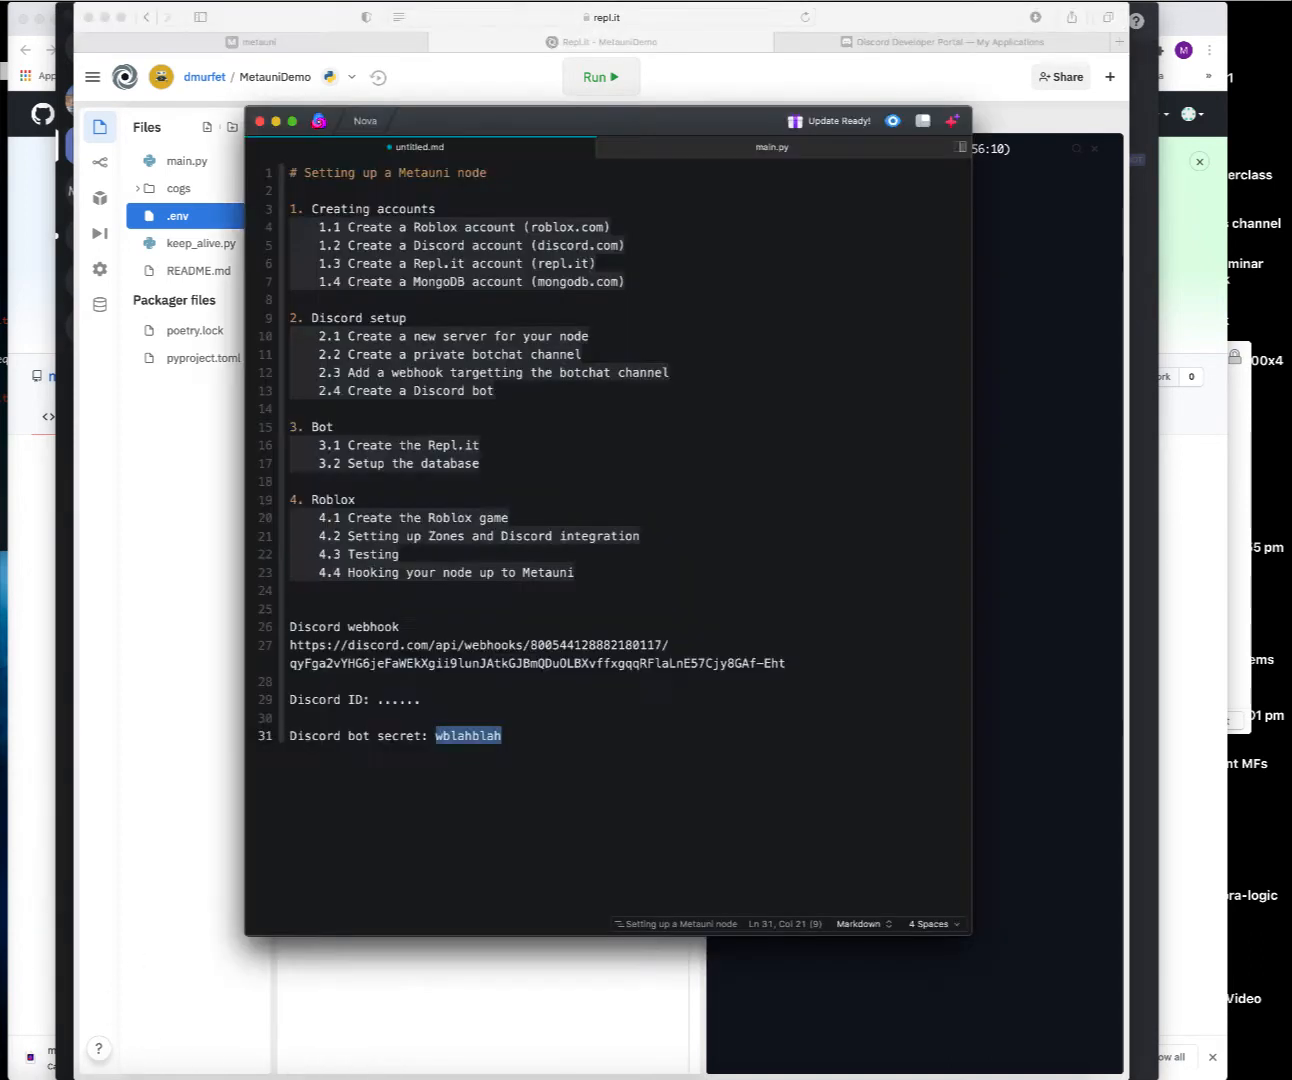
left_click(539, 492)
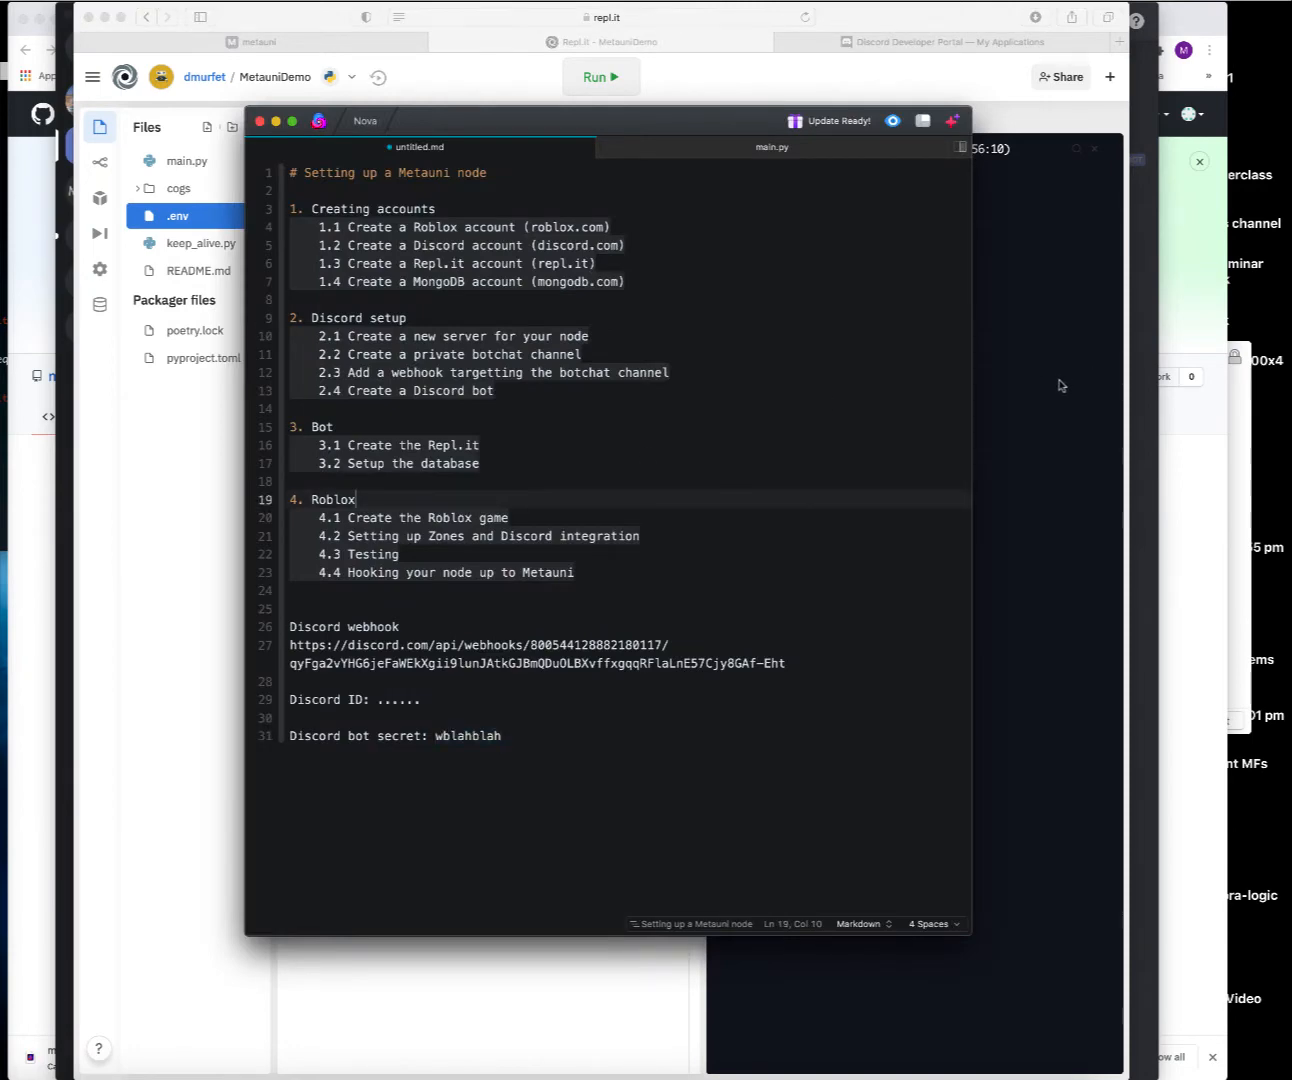
Step: In the Discord Developer Portal, select the robloxvoicebotdemo application and copy its bot token
left_click(960, 45)
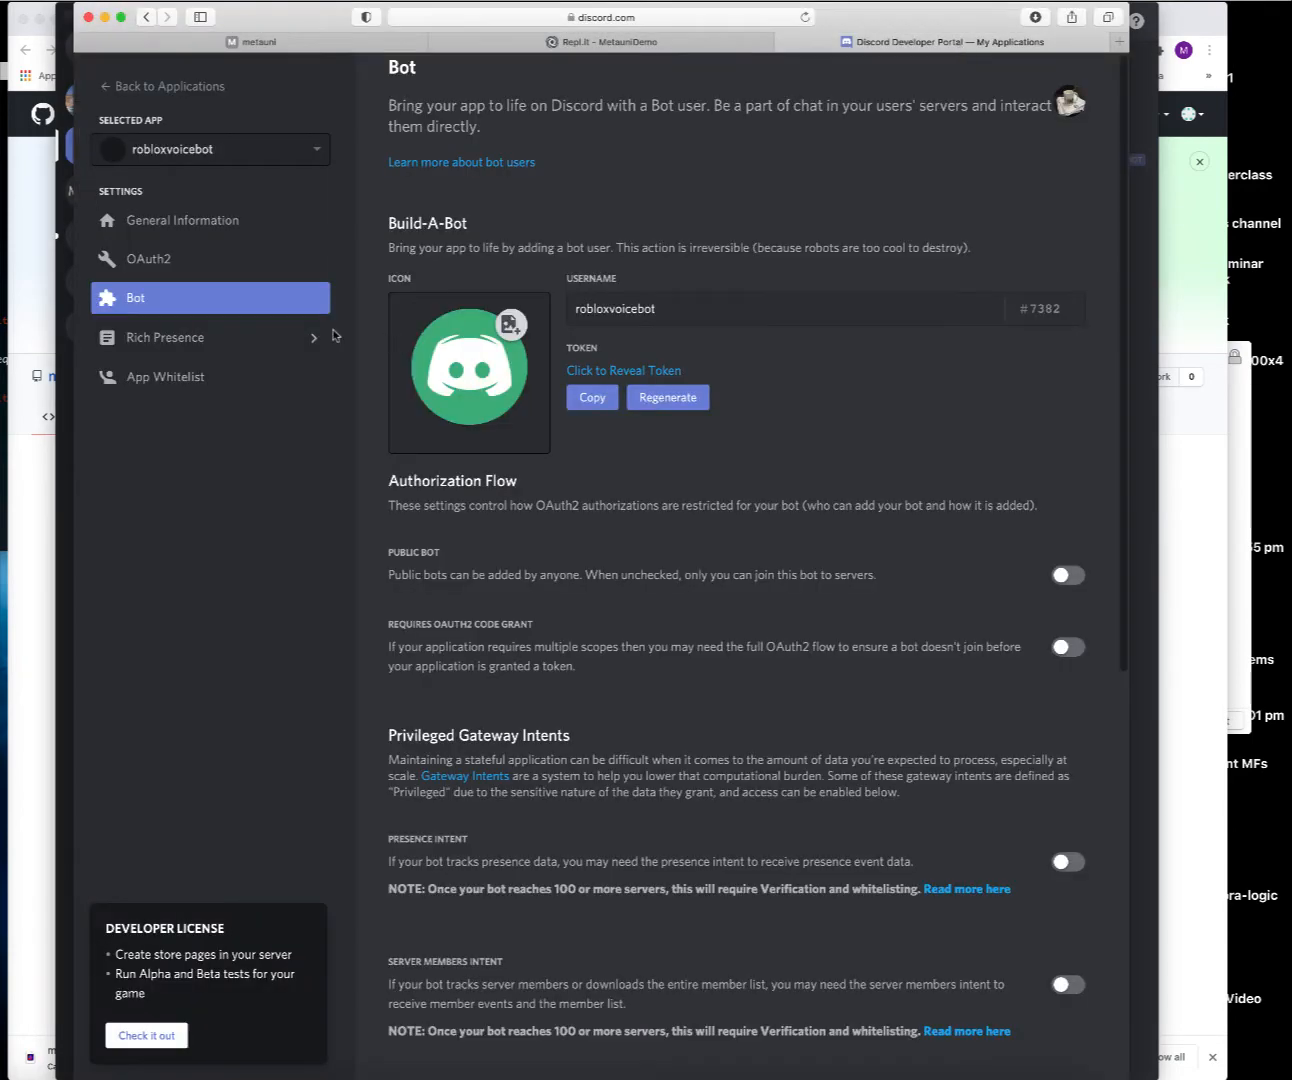
left_click(308, 158)
left_click(205, 227)
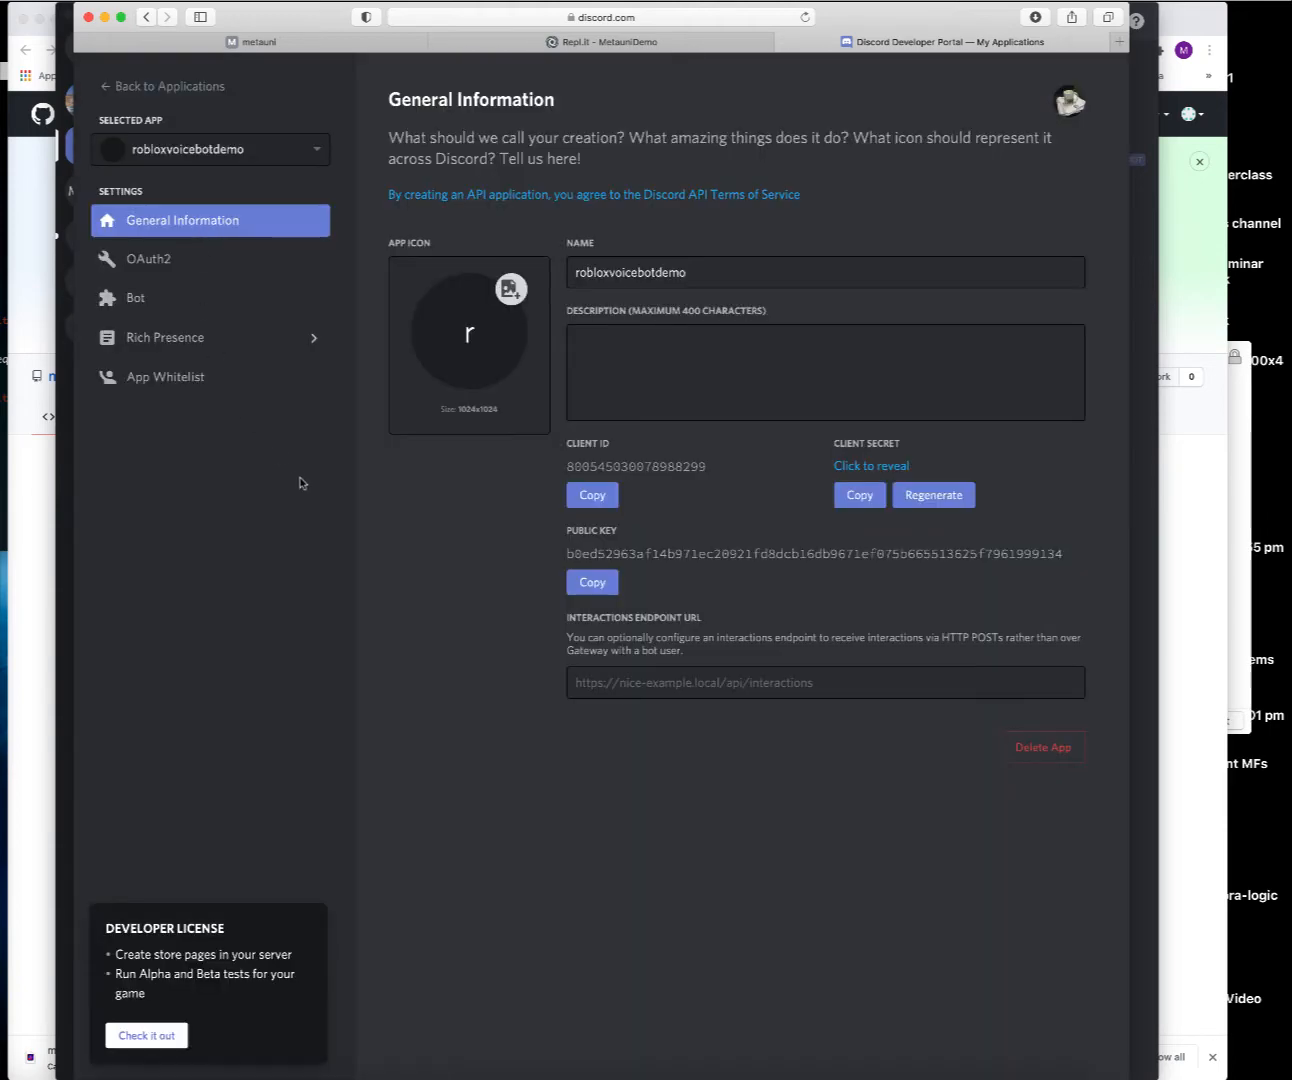
left_click(179, 297)
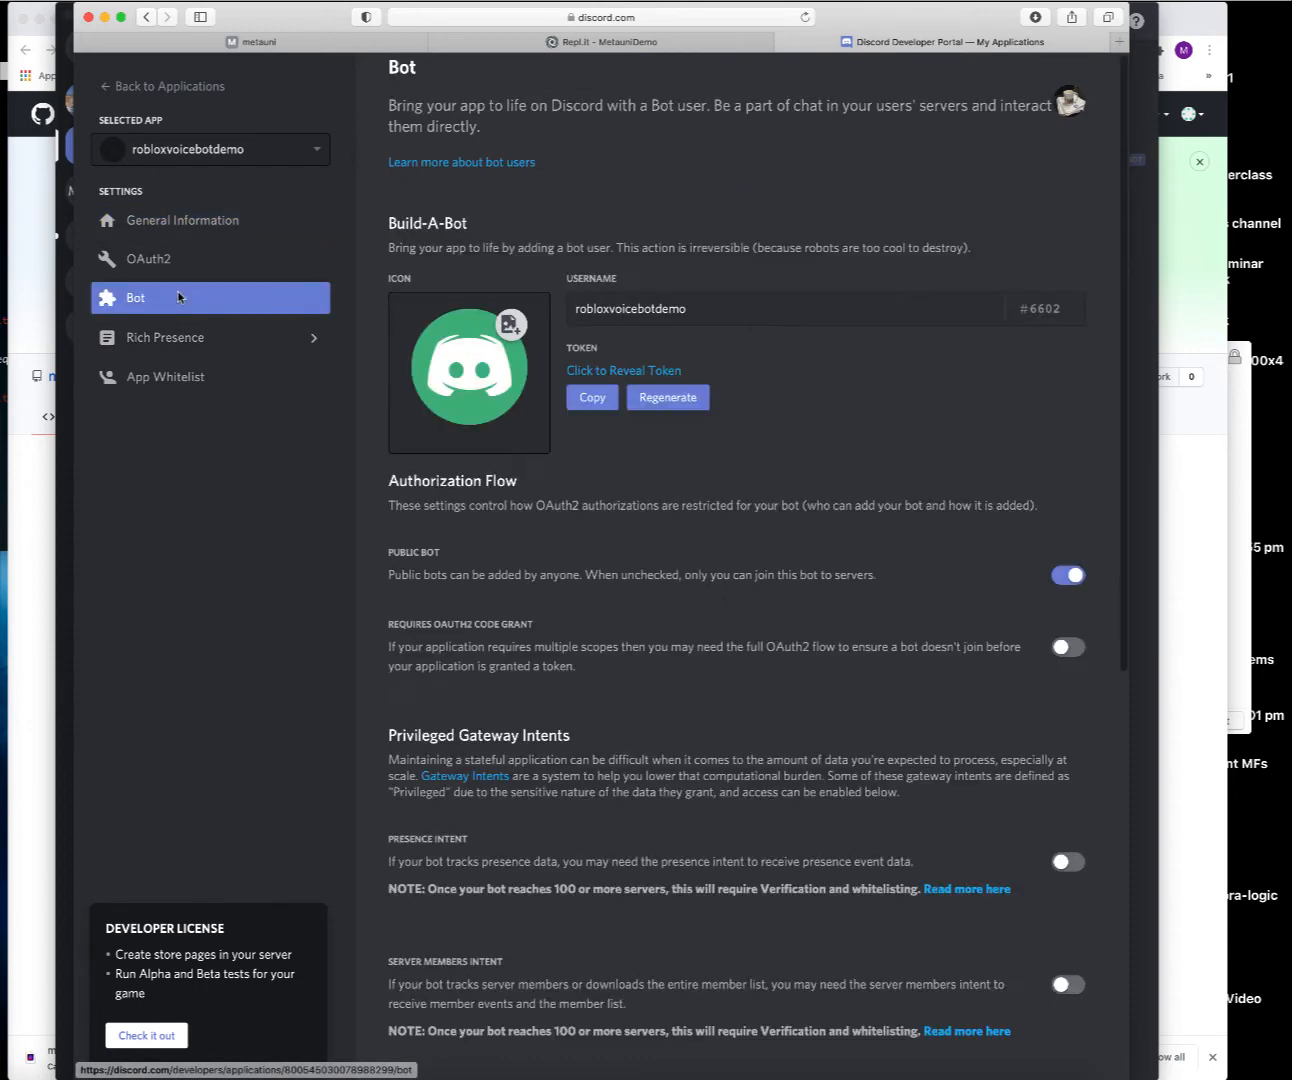
left_click(590, 396)
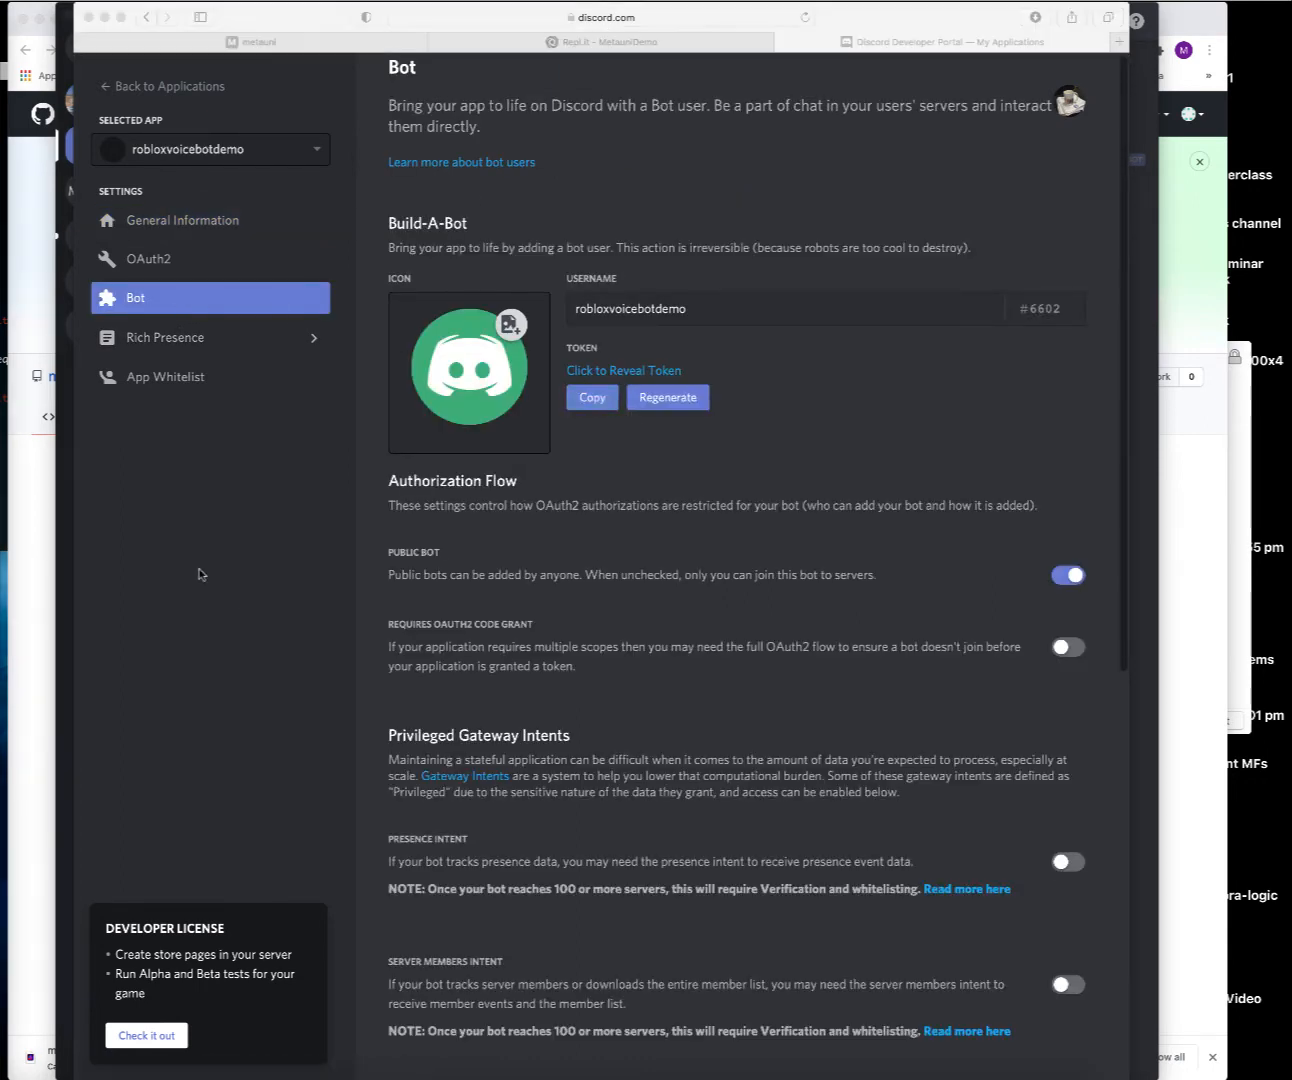
Step: Back in the repl's .env file, replace the placeholder DISCORD_BOT_SECRET value with the copied bot token
left_click(30, 611)
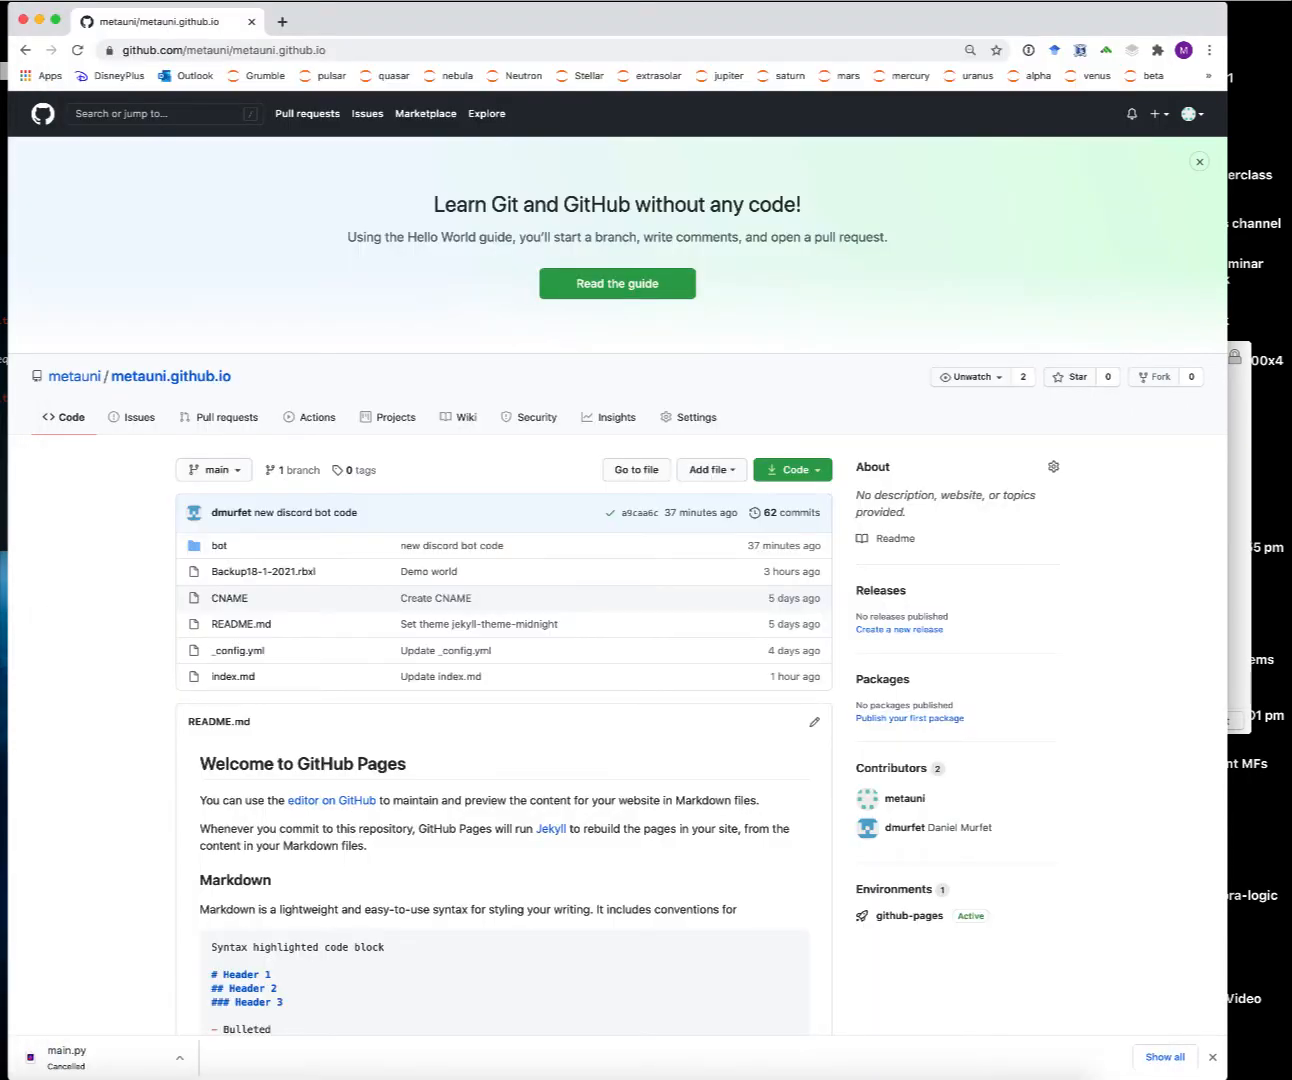
key("super+Tab")
left_click(658, 43)
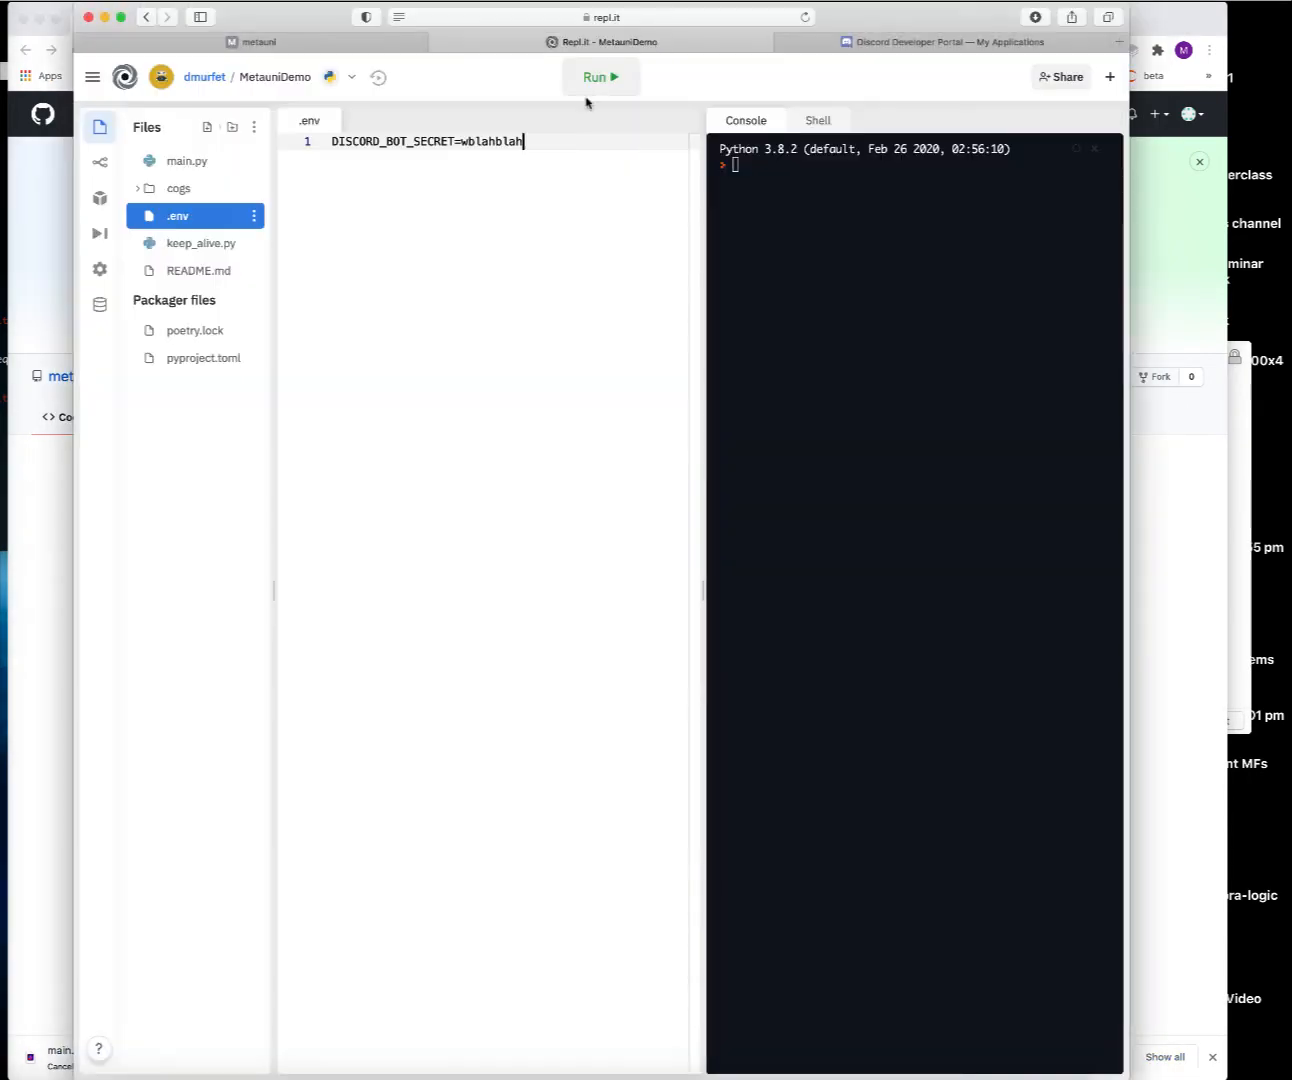
key("super+v")
key("super+z")
left_click_drag(462, 141, 525, 141)
key("super+v")
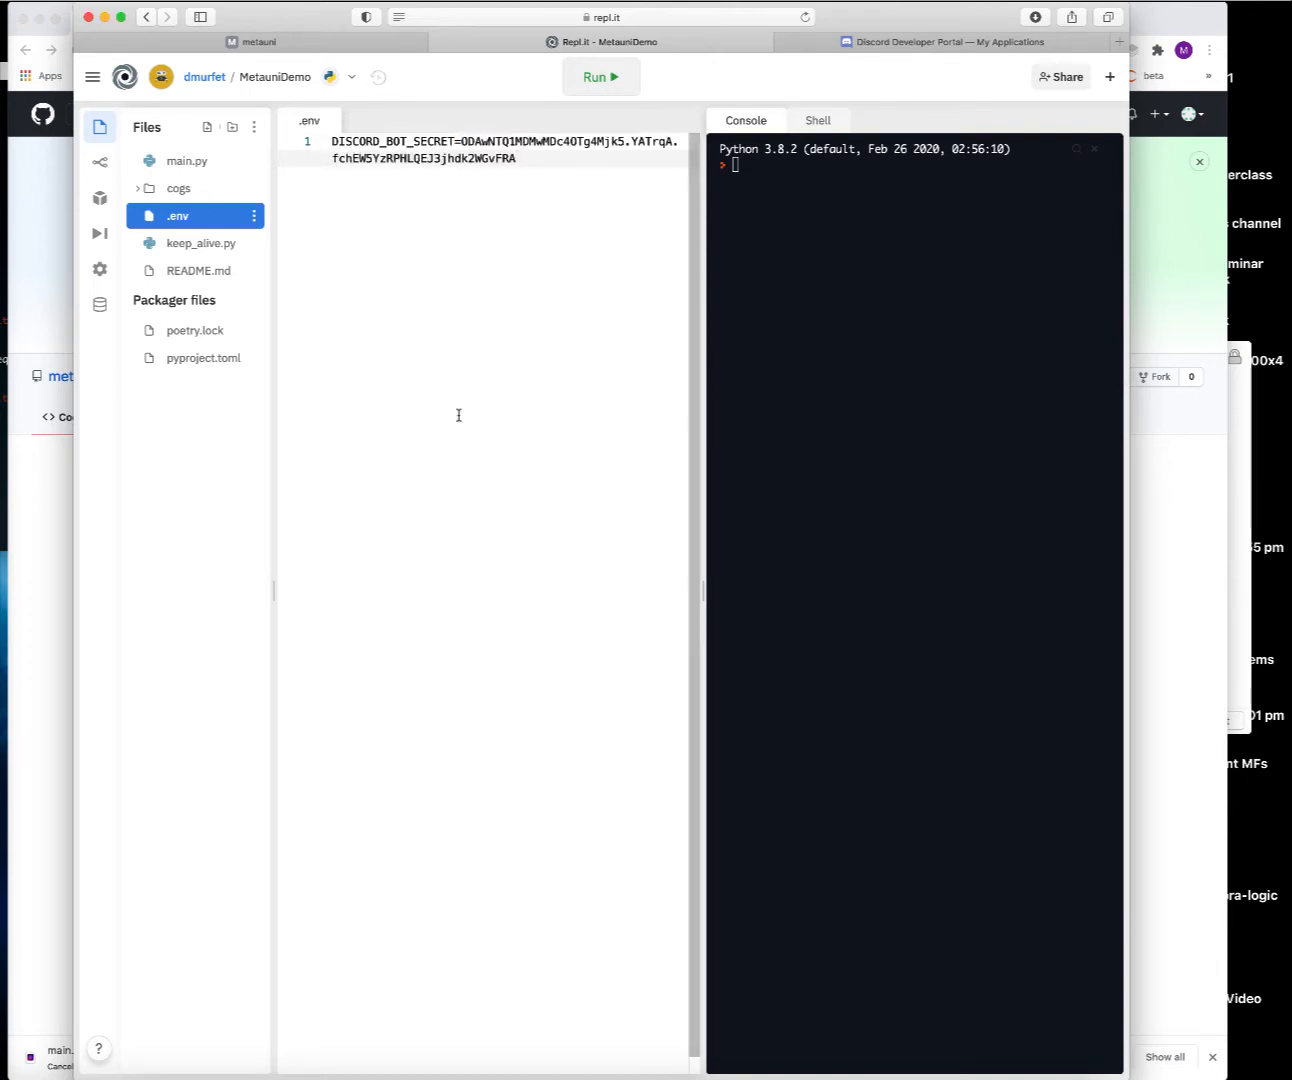
Step: Add a DATABASE_PASSWORD= line with the chosen database password to .env and check main.py
key("Return")
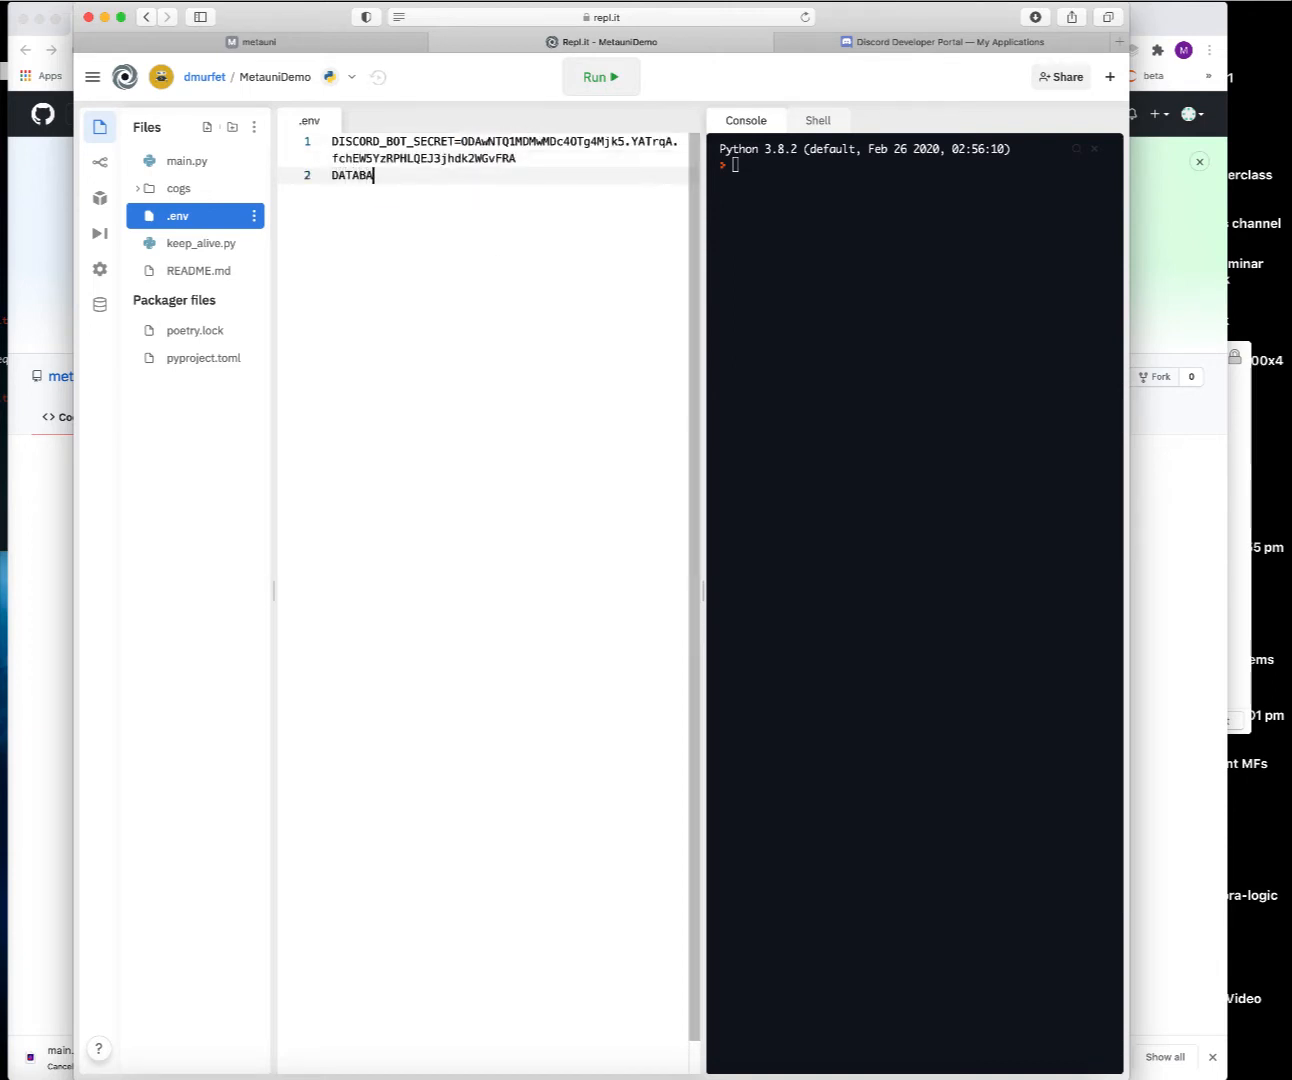
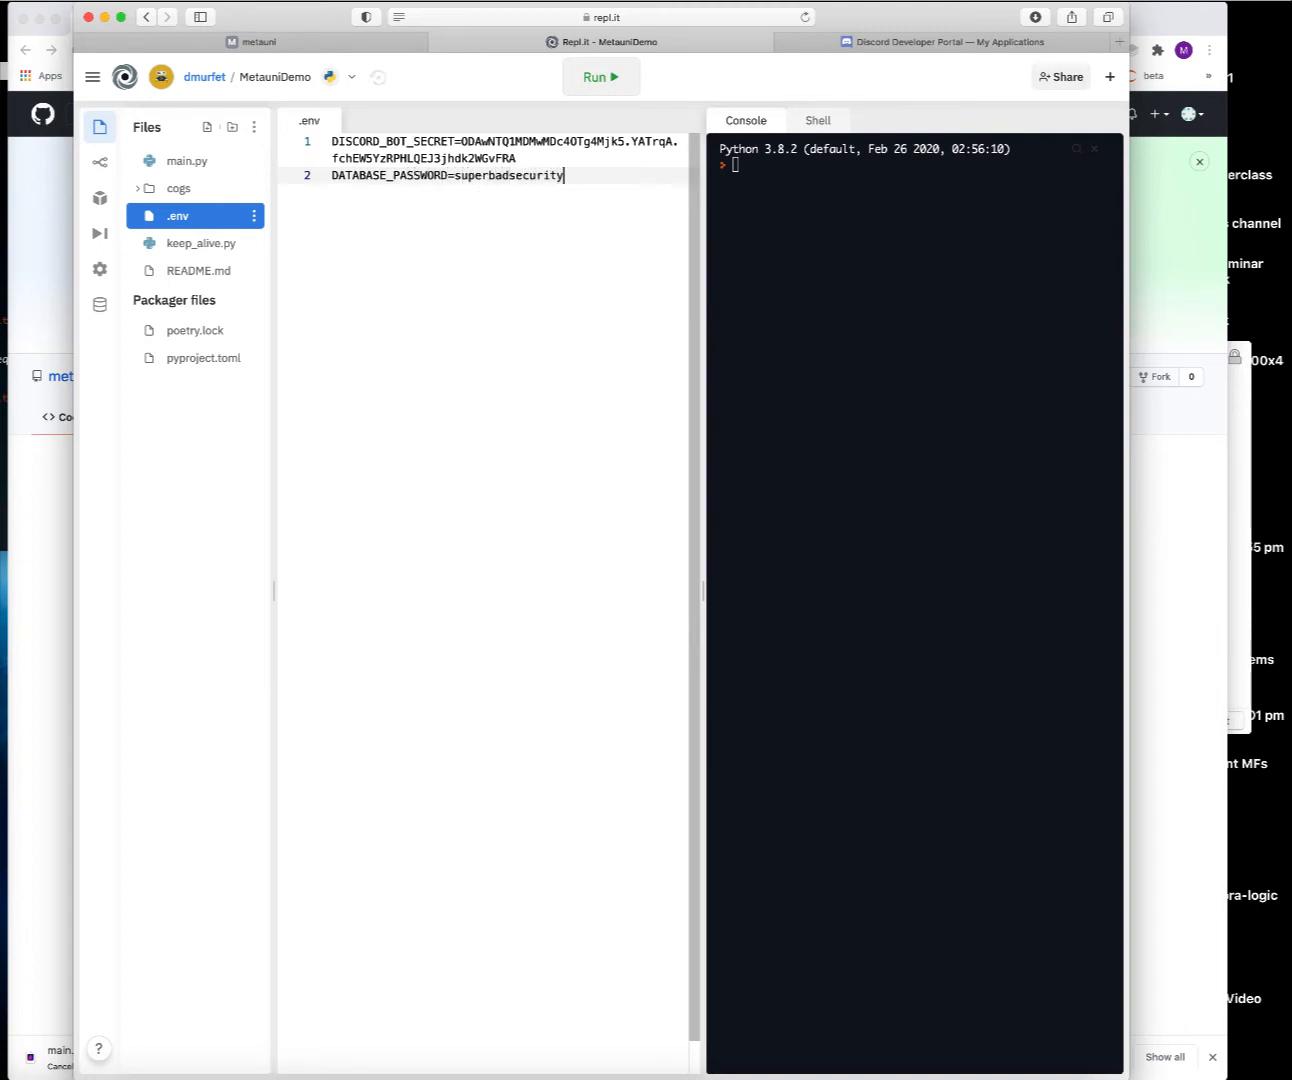
left_click(203, 165)
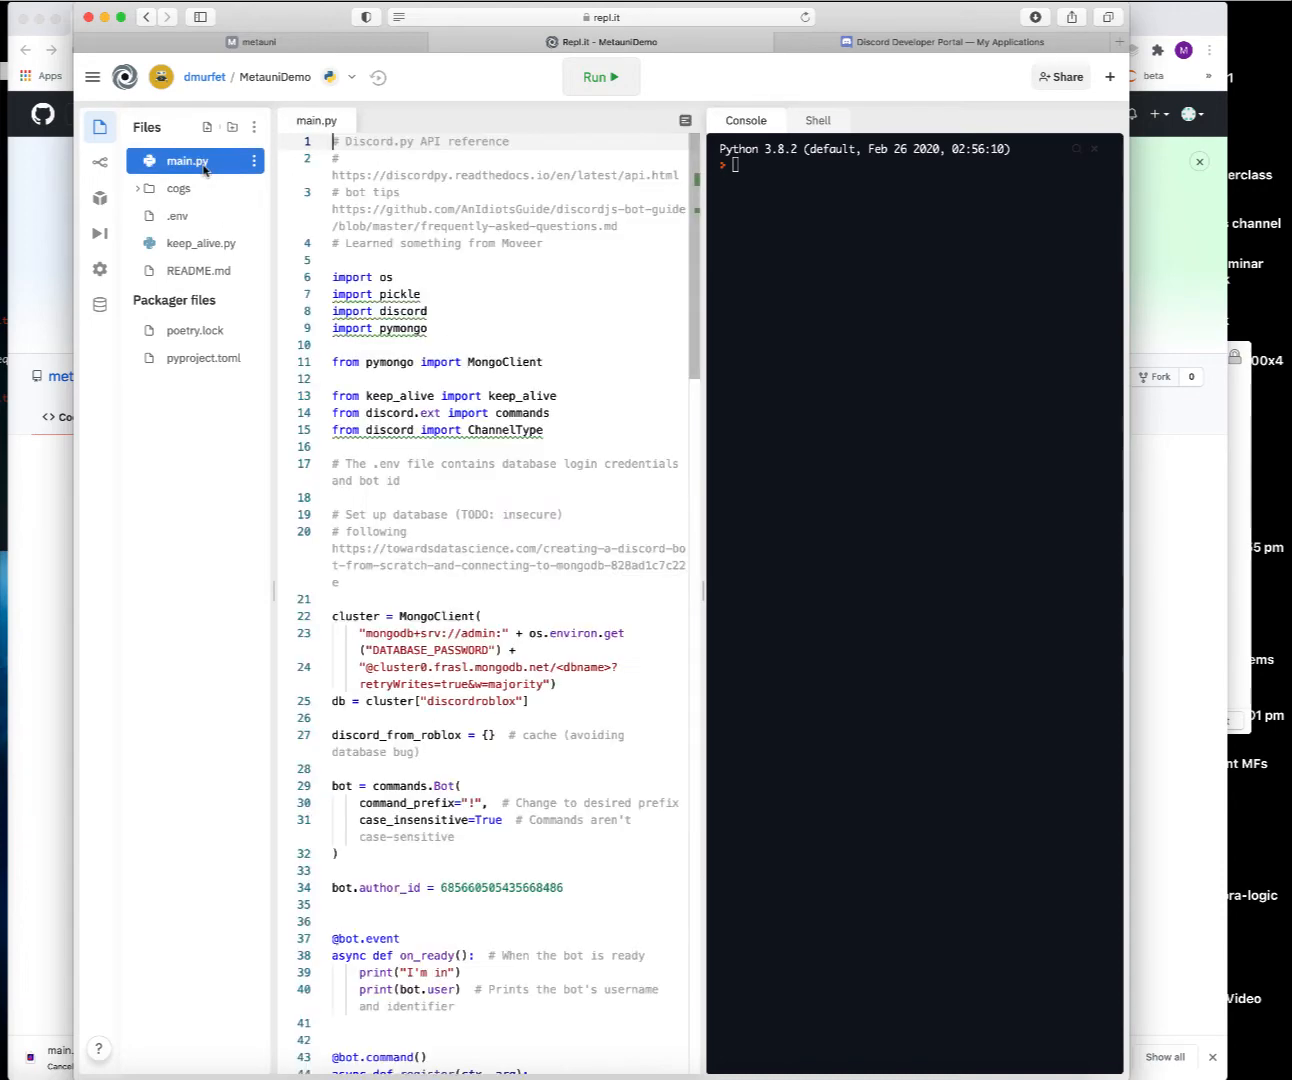
Step: Copy the database password from .env, record it in a new Database entry at the end of the Nova notes, and return to the repl
left_click(200, 216)
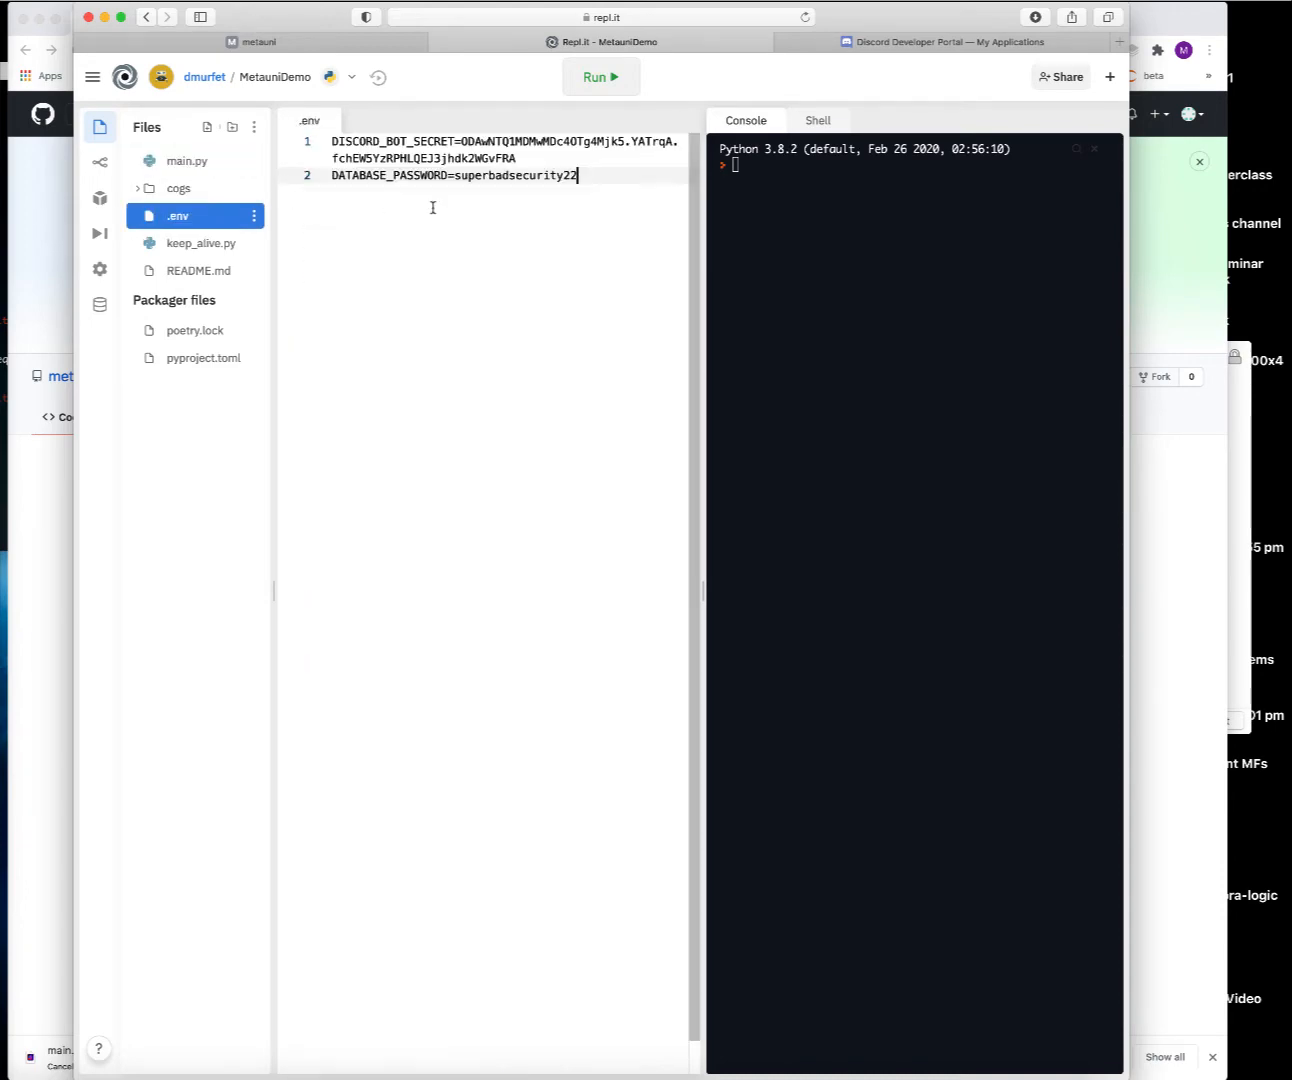
left_click_drag(455, 174, 591, 180)
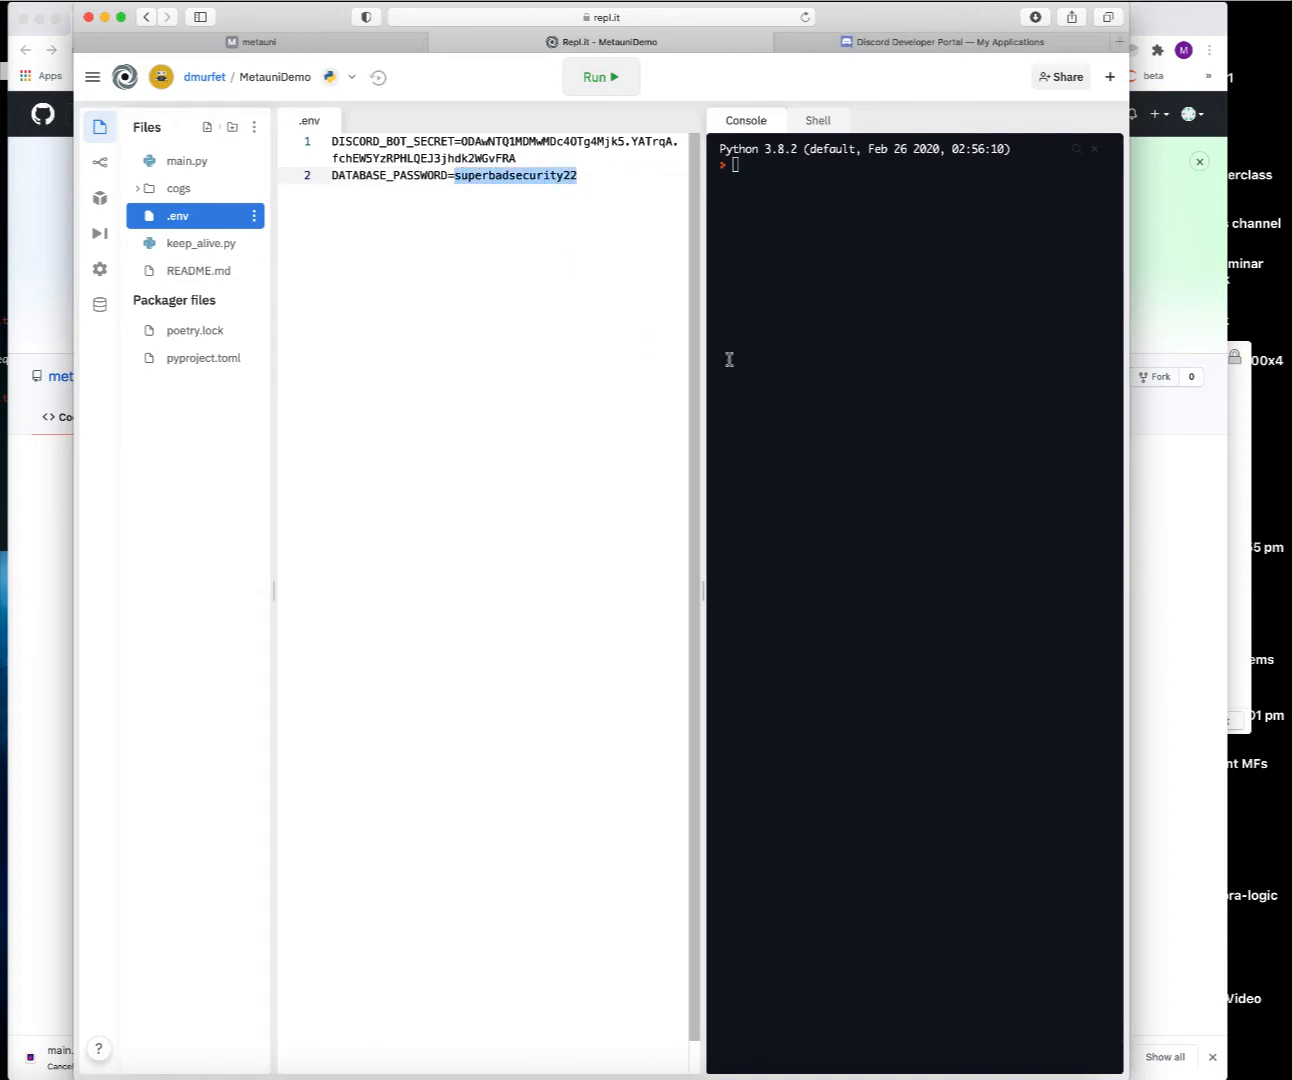
left_click(34, 957)
key("super+Tab")
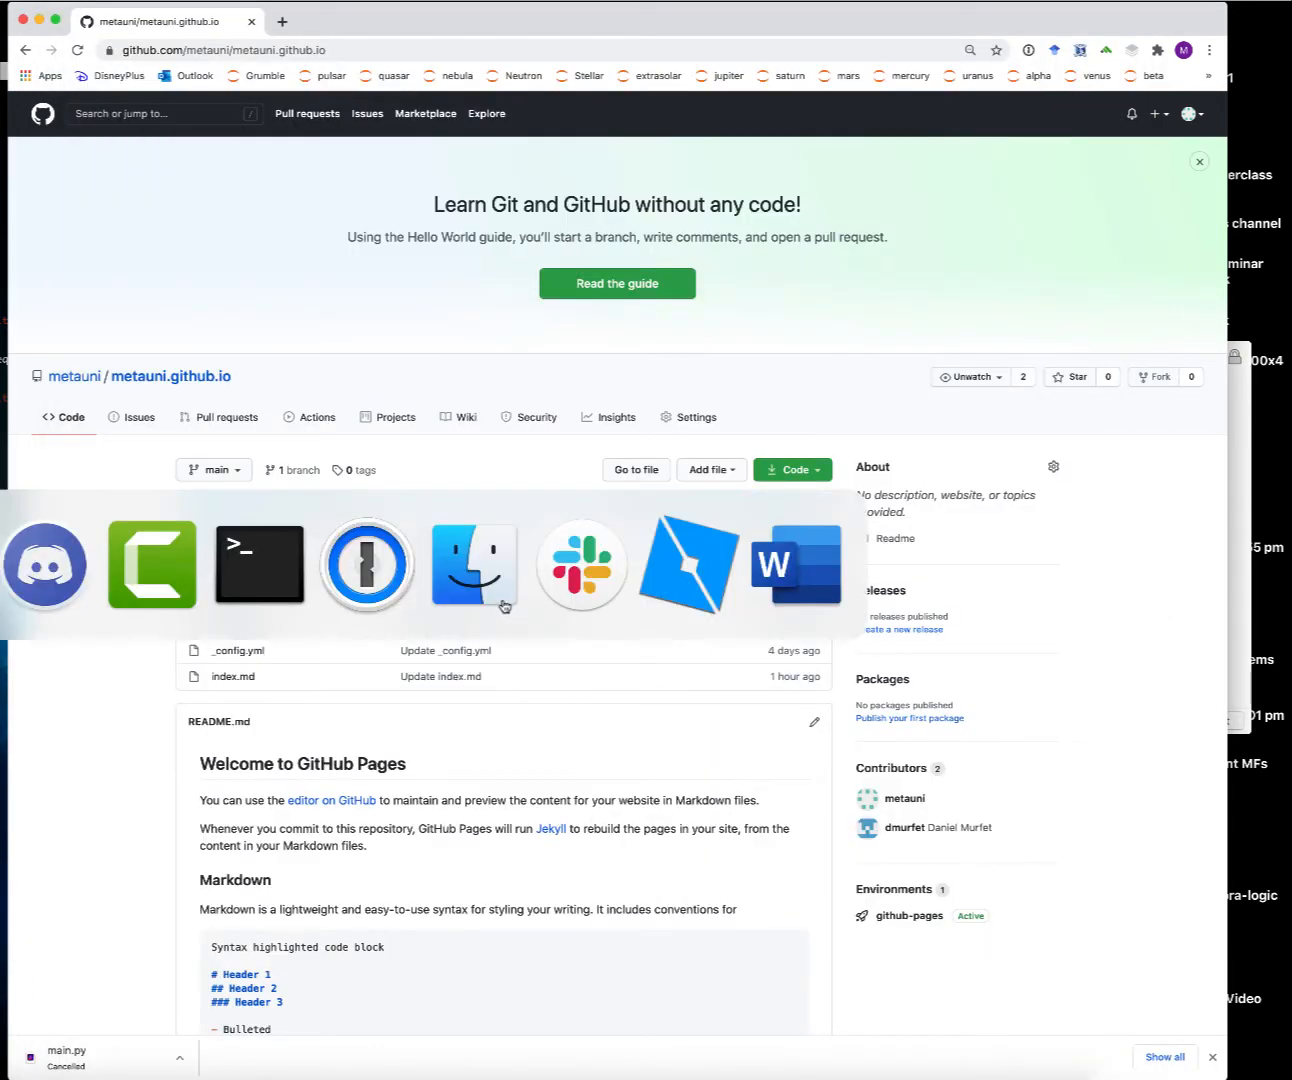
left_click(521, 794)
key("Return")
key("Return")
type("Da")
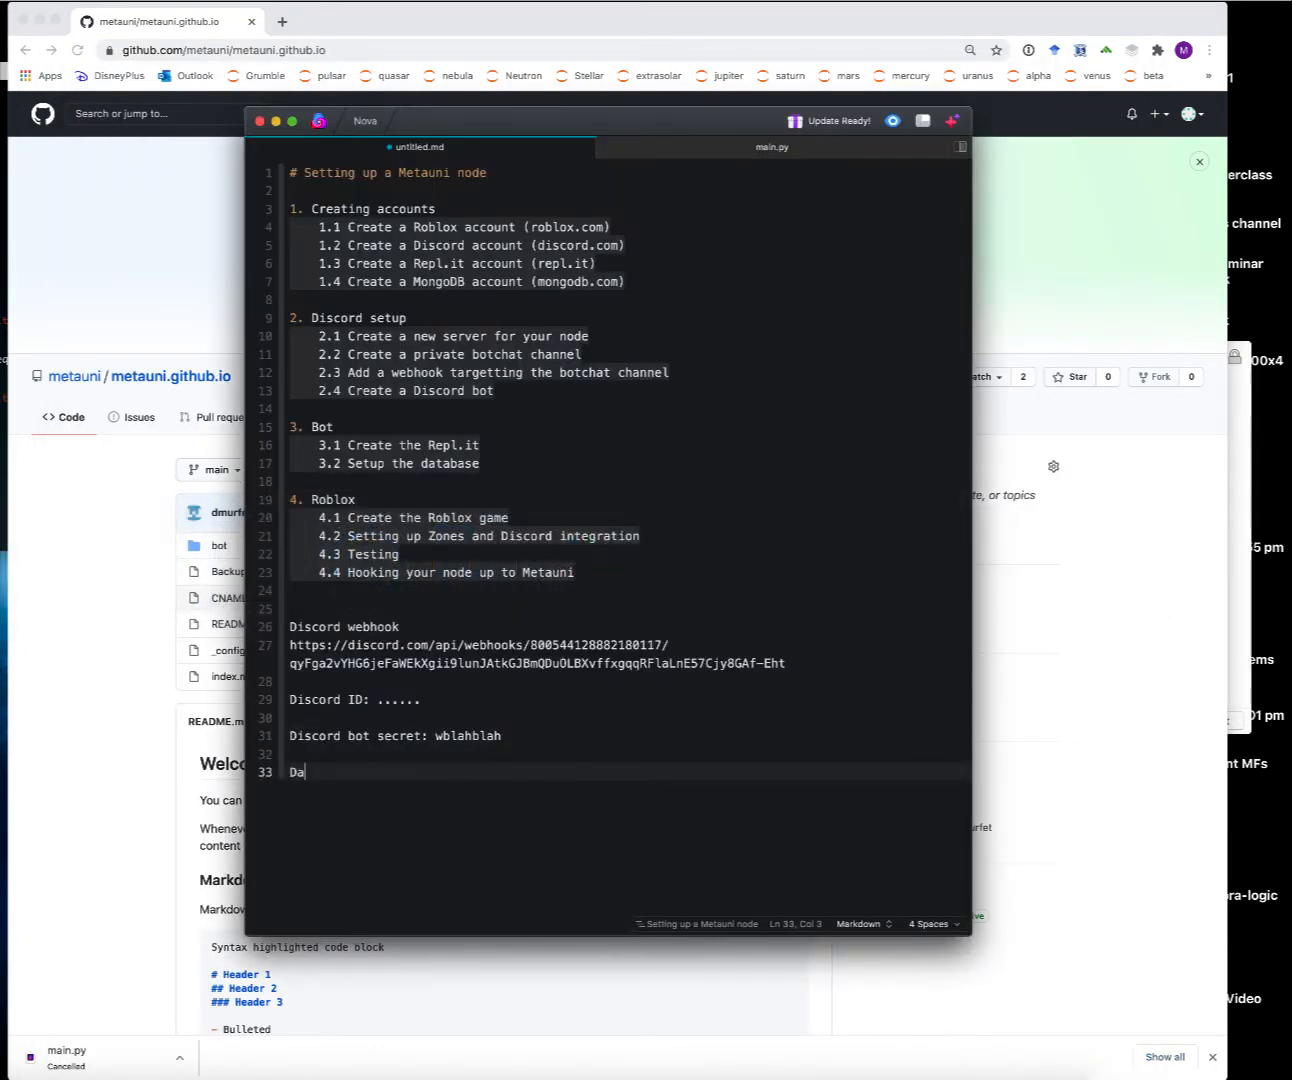
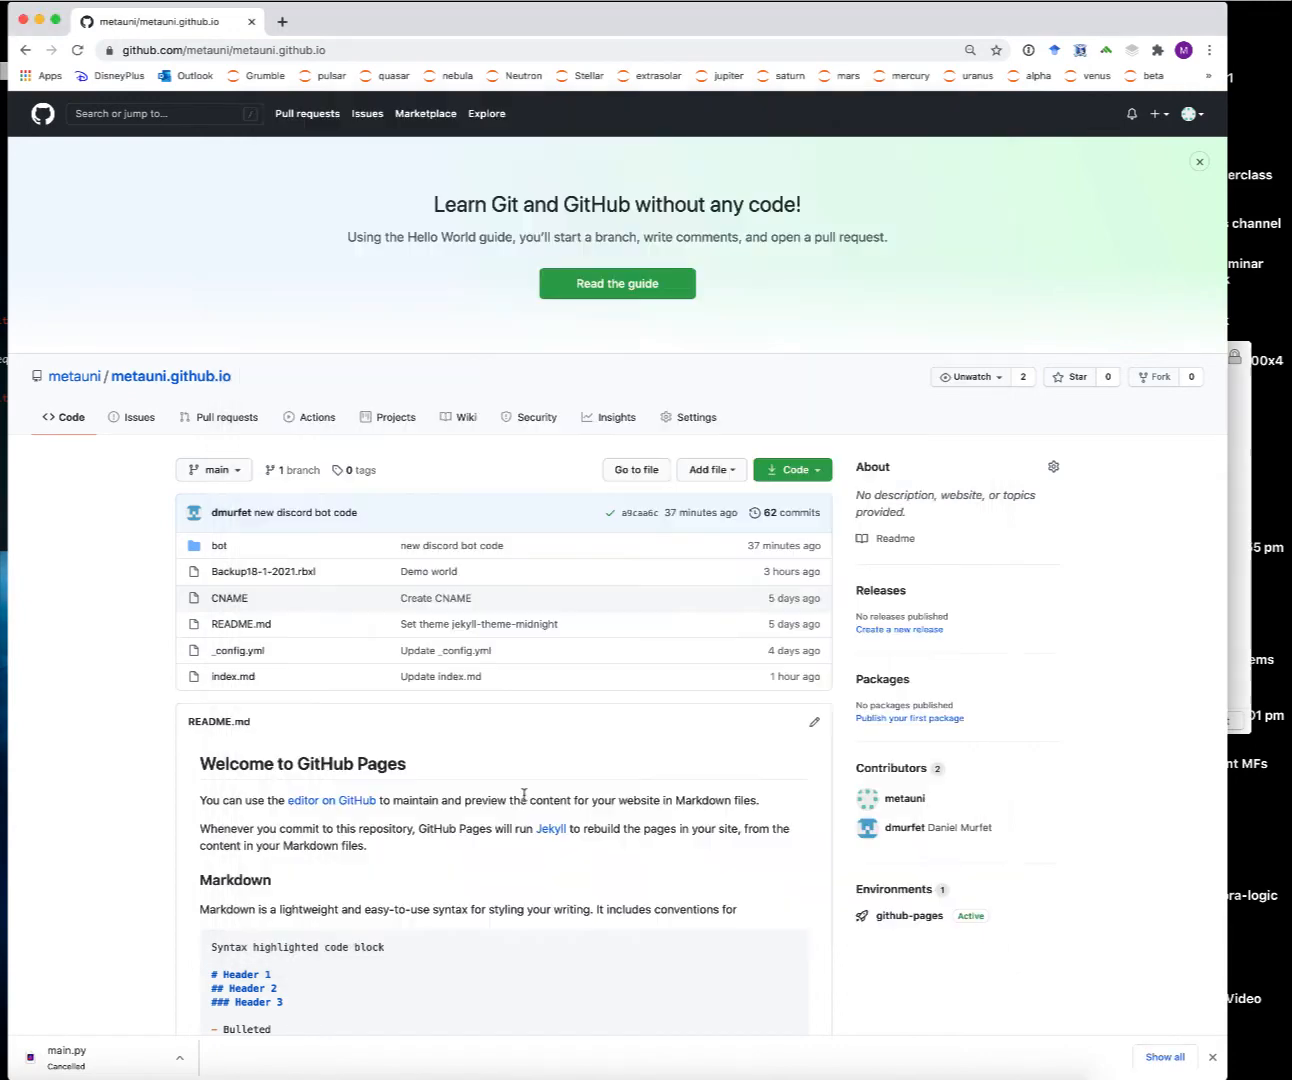
key("super+Tab")
key("super+Tab")
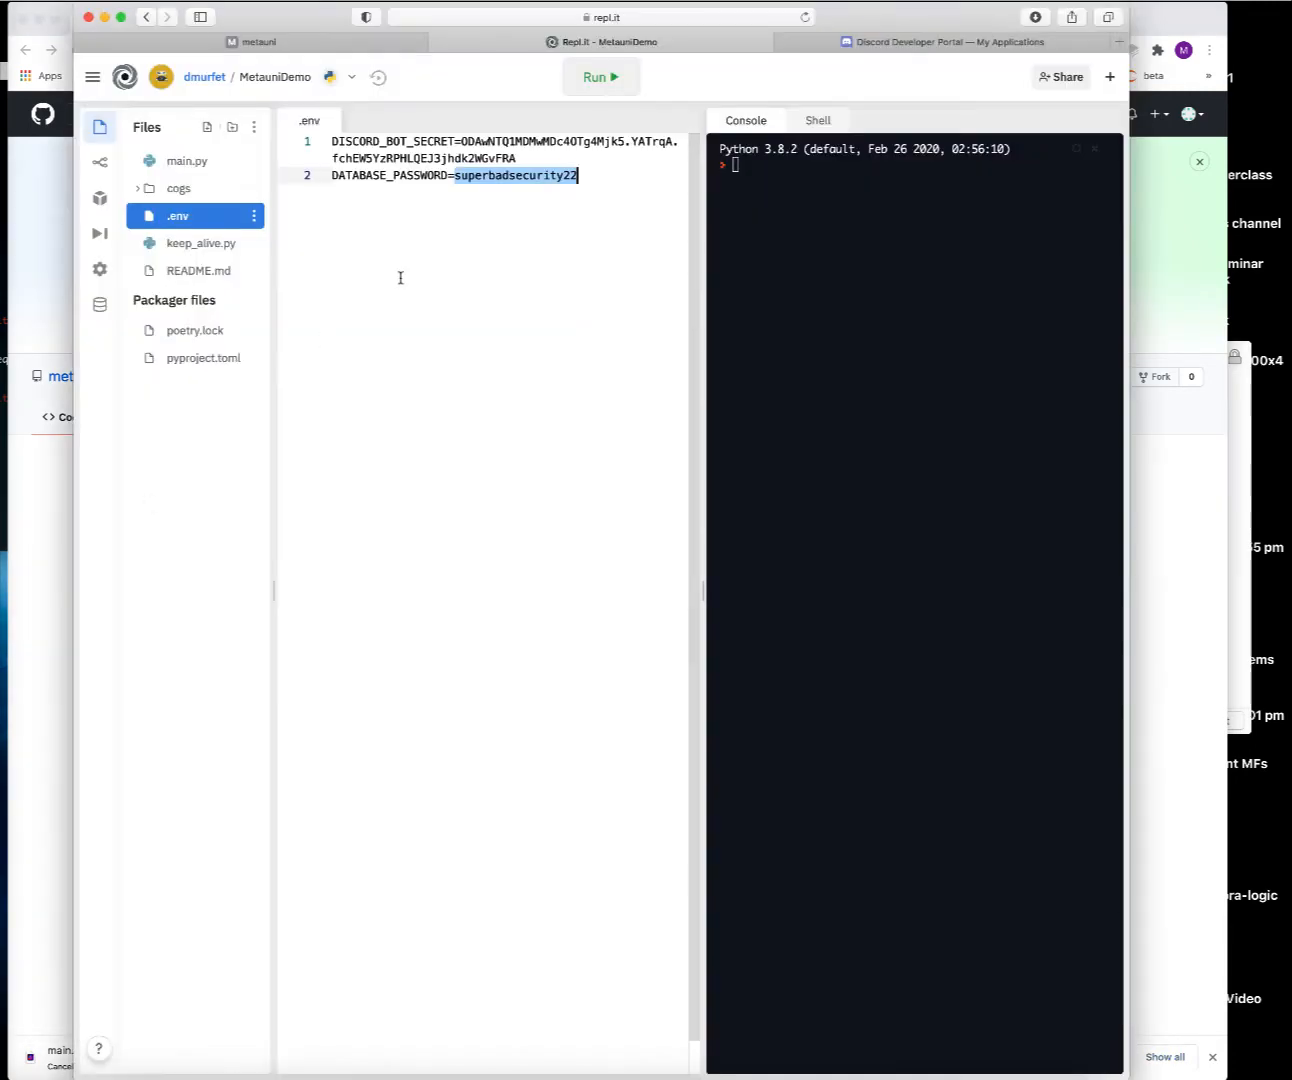
Step: Examine main.py from the MongoDB connection and discordroblox database lines through the register and on_message handlers to the closing lines
left_click(398, 271)
left_click(175, 163)
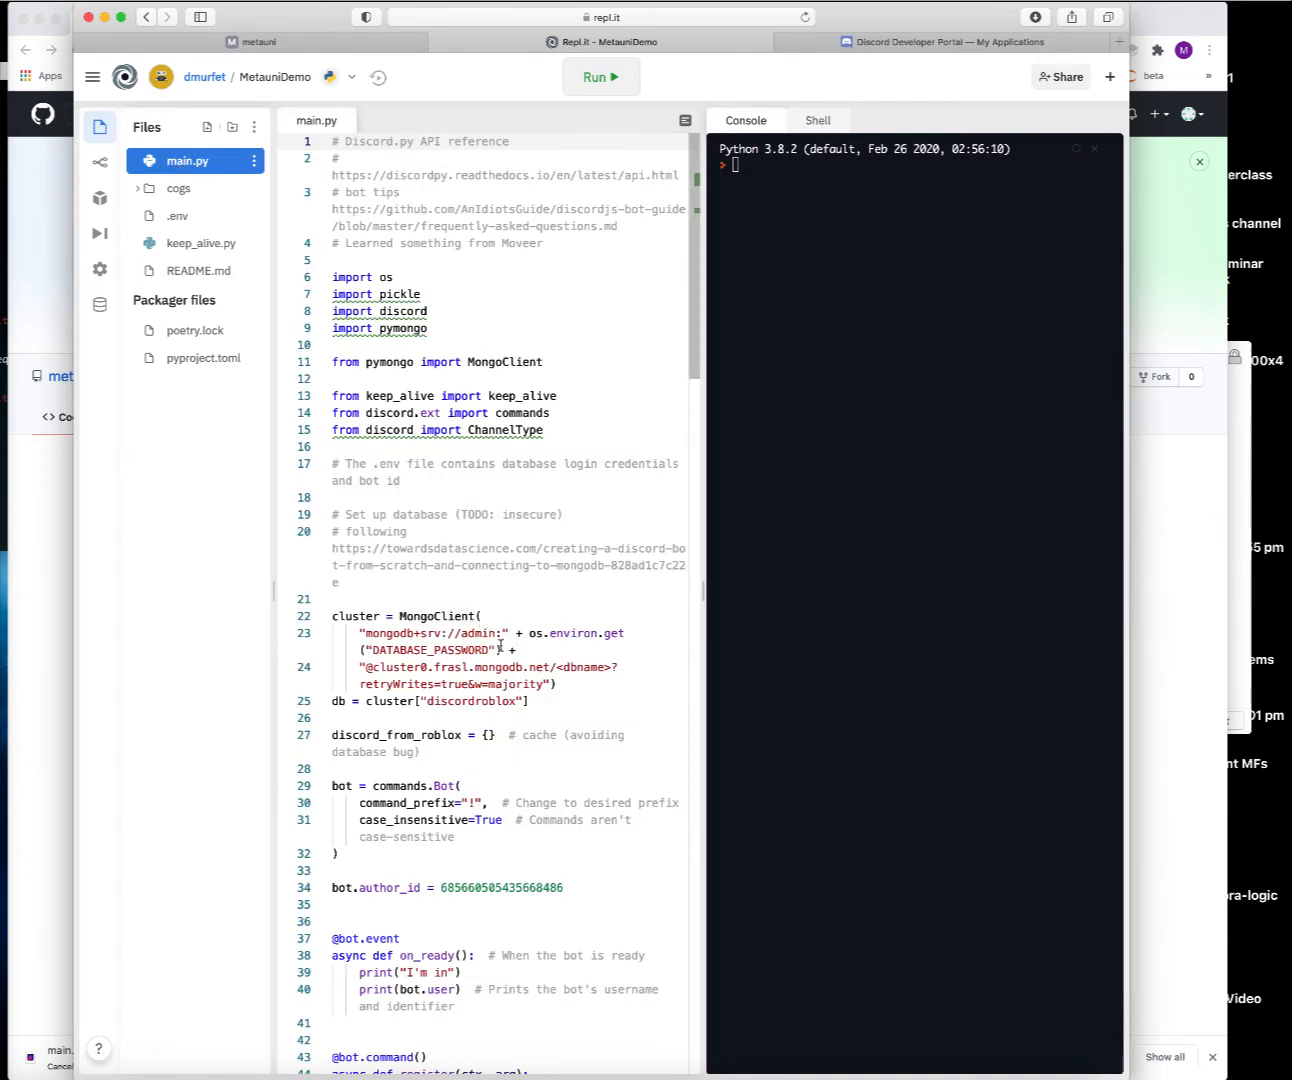
left_click_drag(500, 645, 527, 633)
left_click(485, 581)
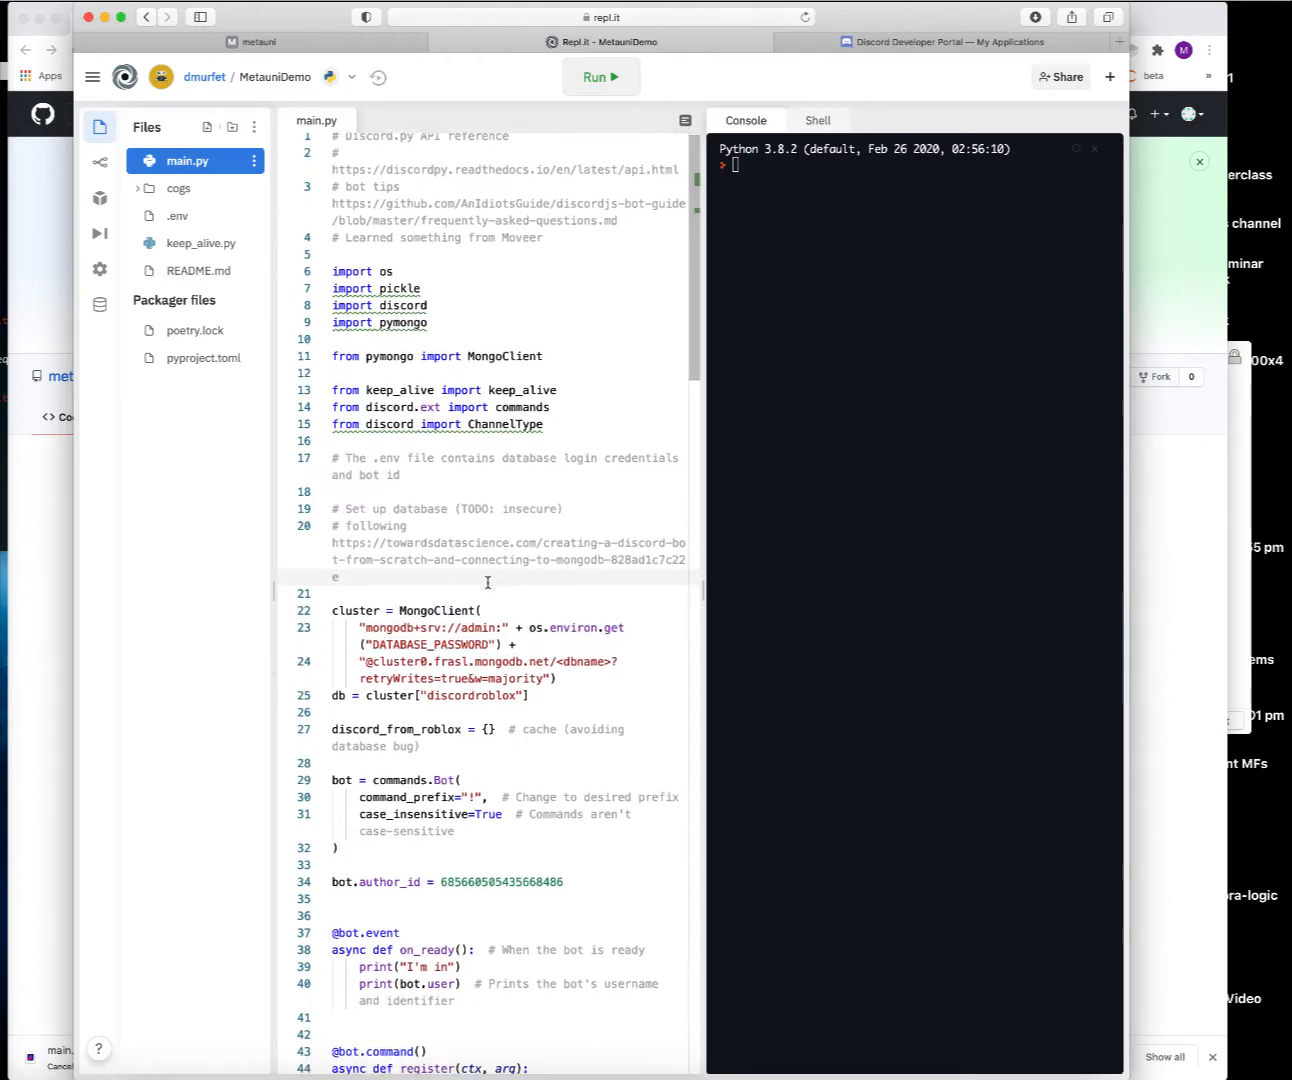
scroll(488, 582, "down", 2)
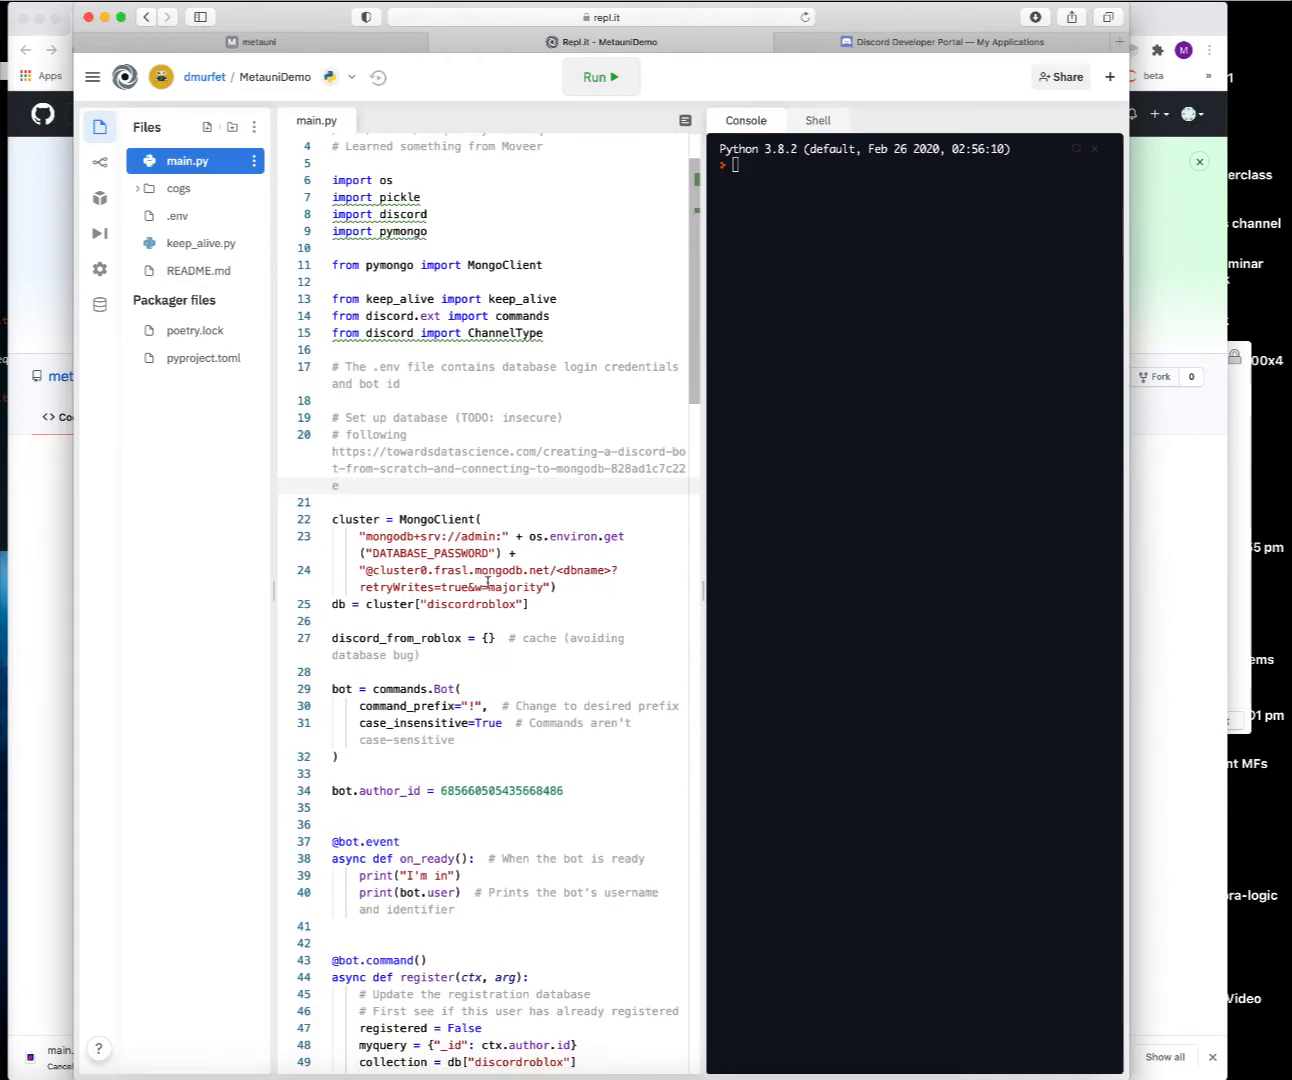
left_click_drag(421, 604, 523, 604)
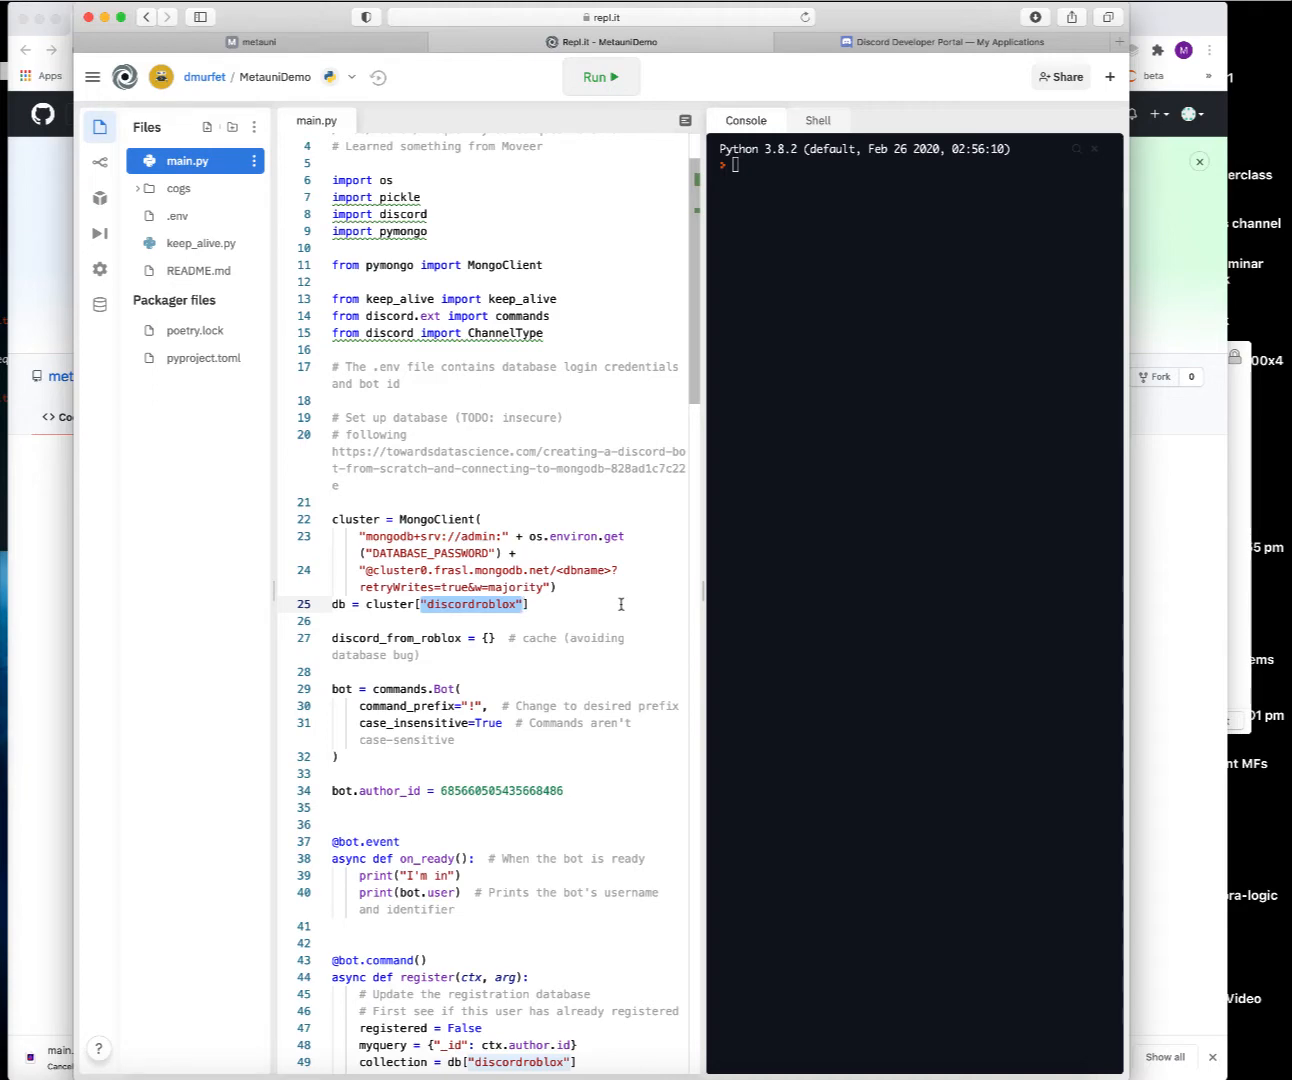
left_click(623, 604)
scroll(543, 673, "down", 2)
scroll(543, 673, "down", 5)
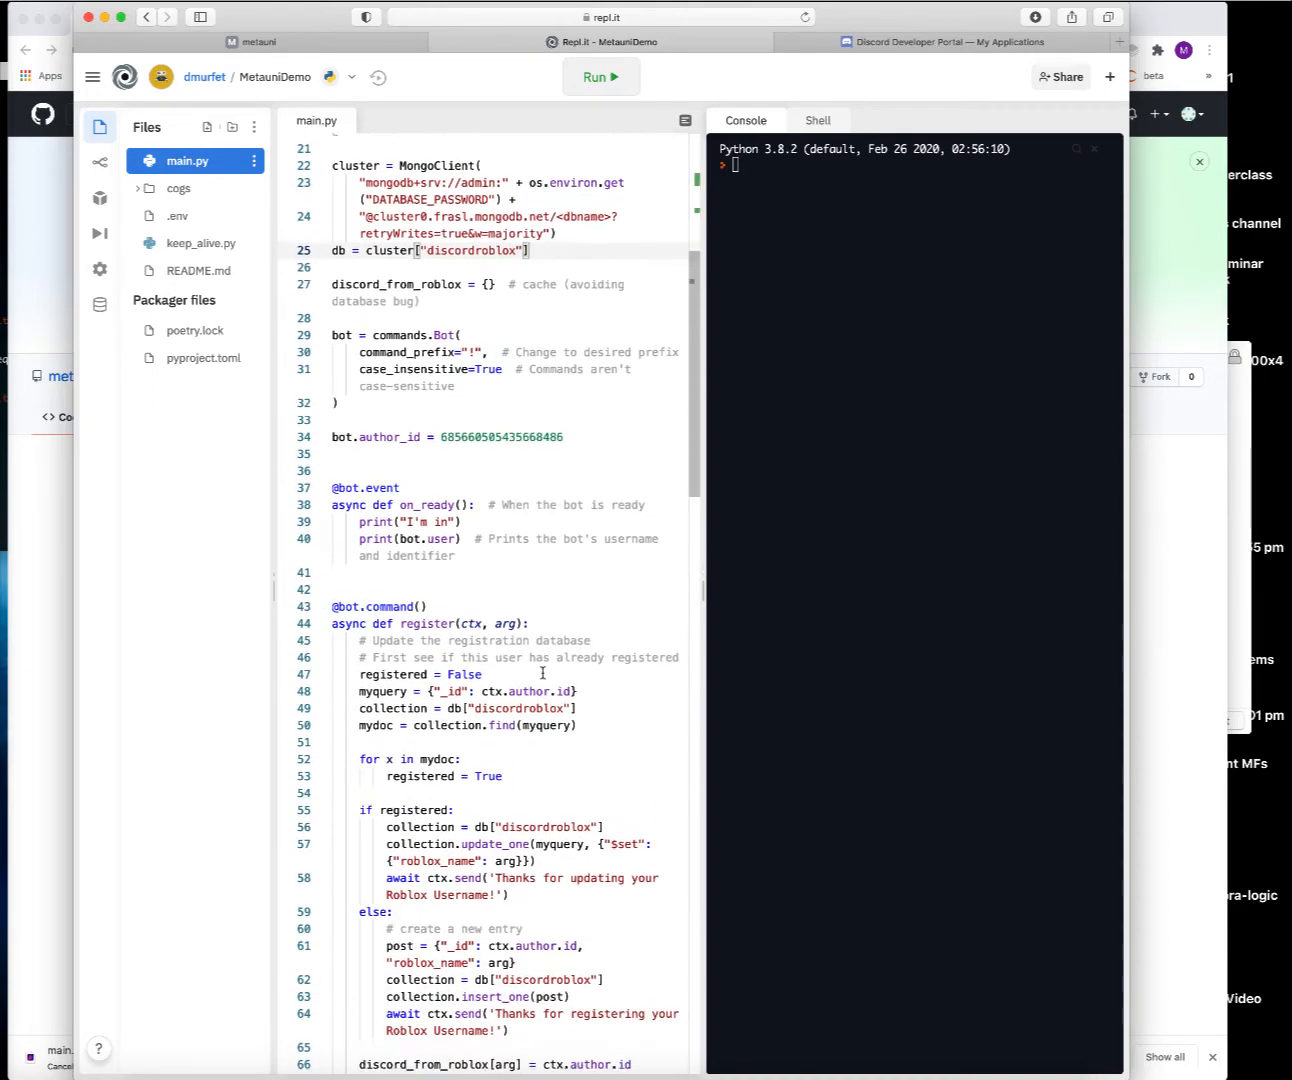
scroll(543, 673, "down", 5)
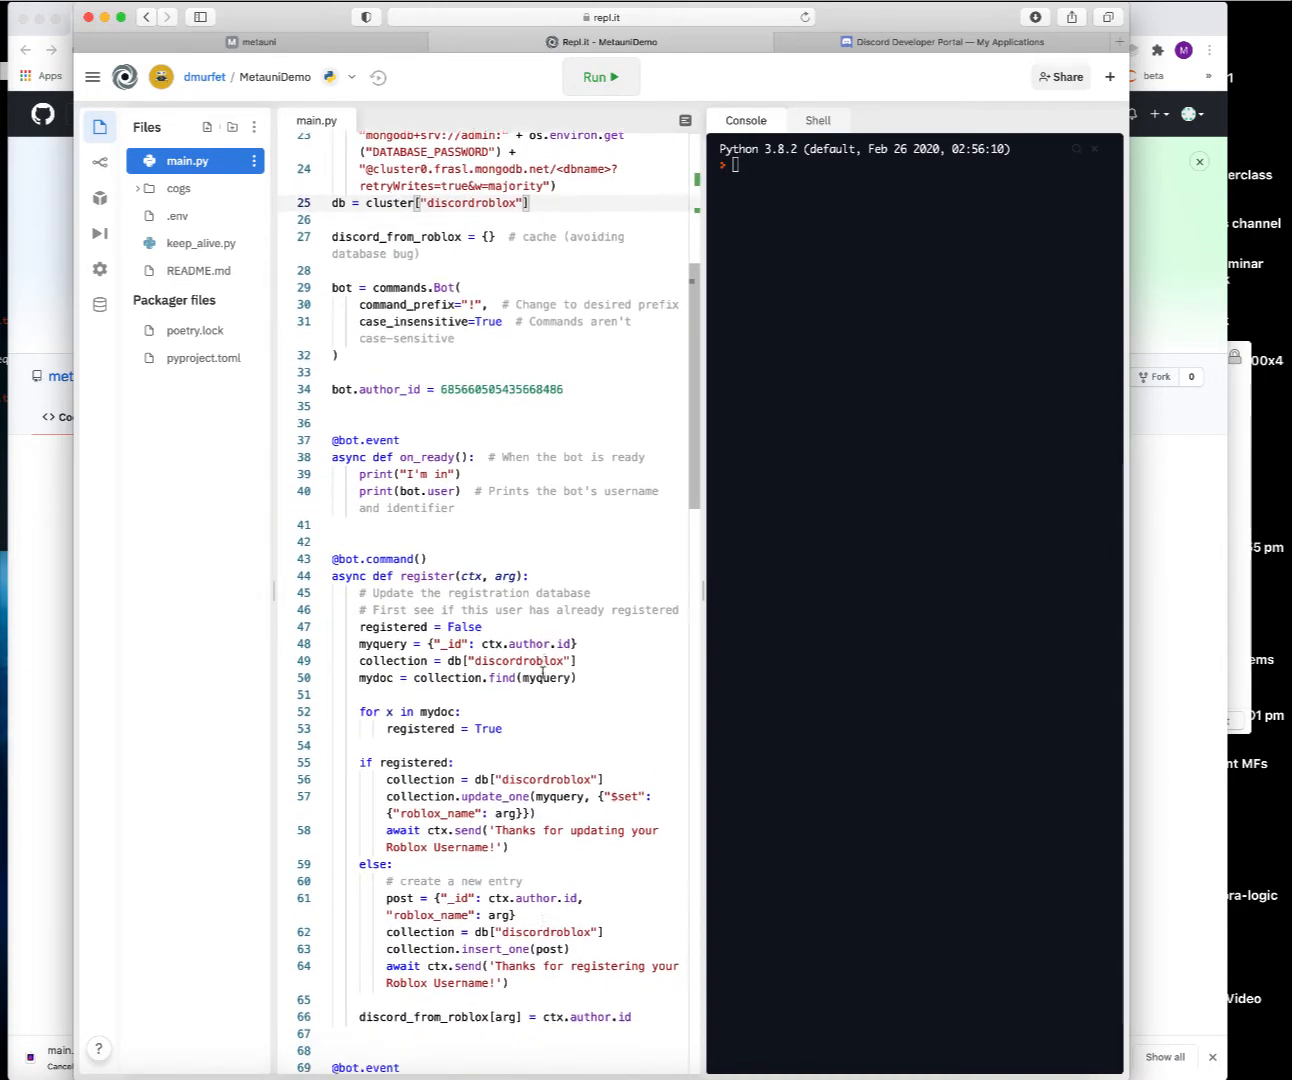
scroll(543, 673, "down", 5)
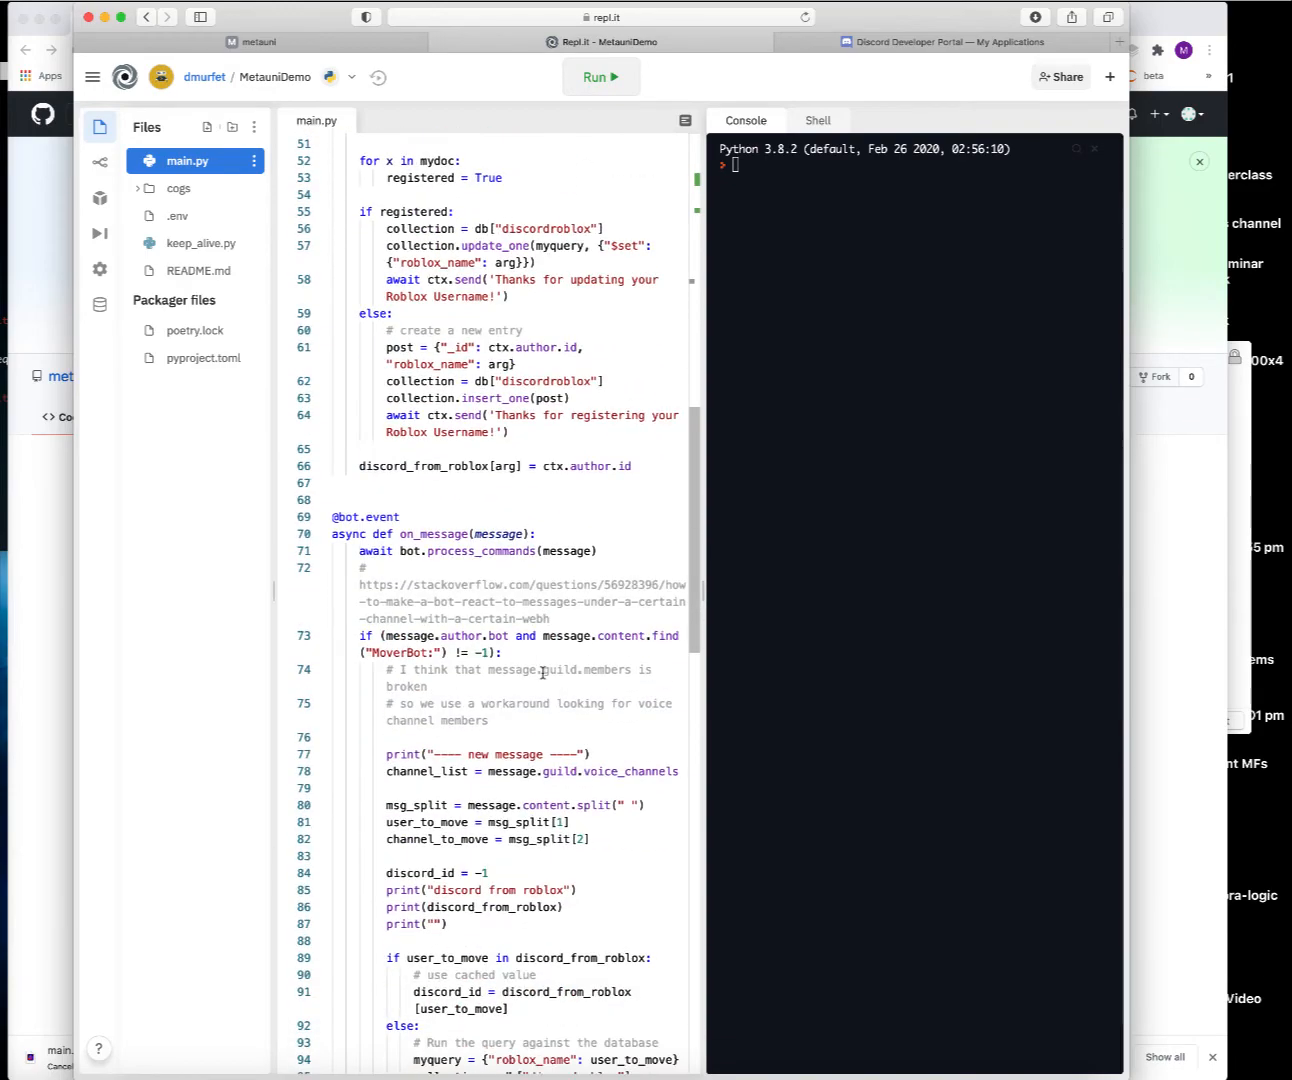
scroll(543, 673, "down", 15)
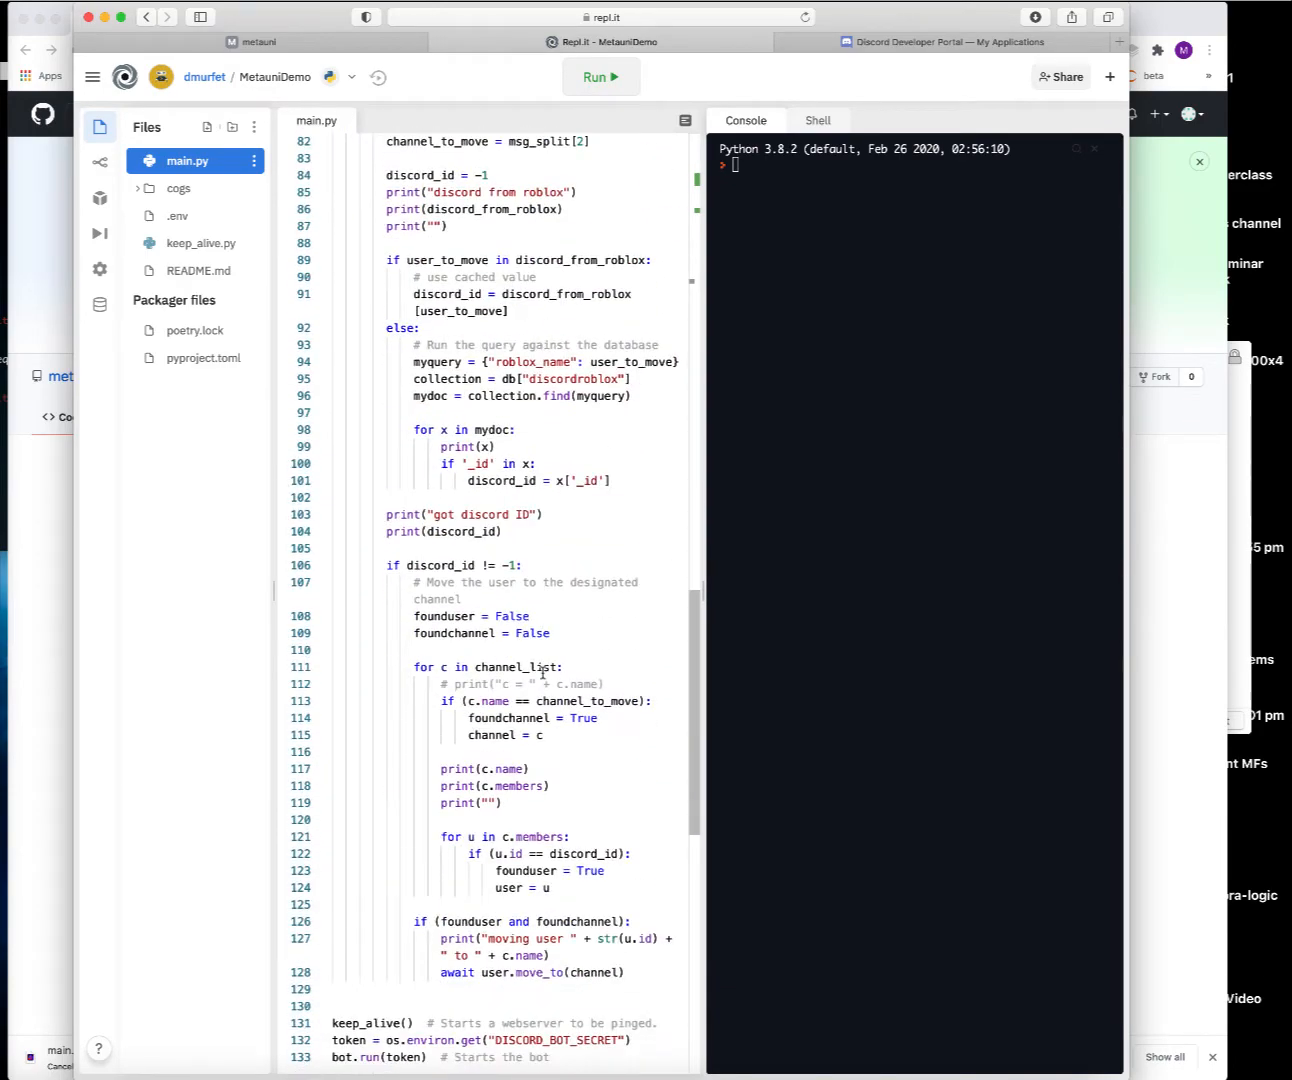
scroll(543, 673, "down", 5)
scroll(543, 673, "up", 20)
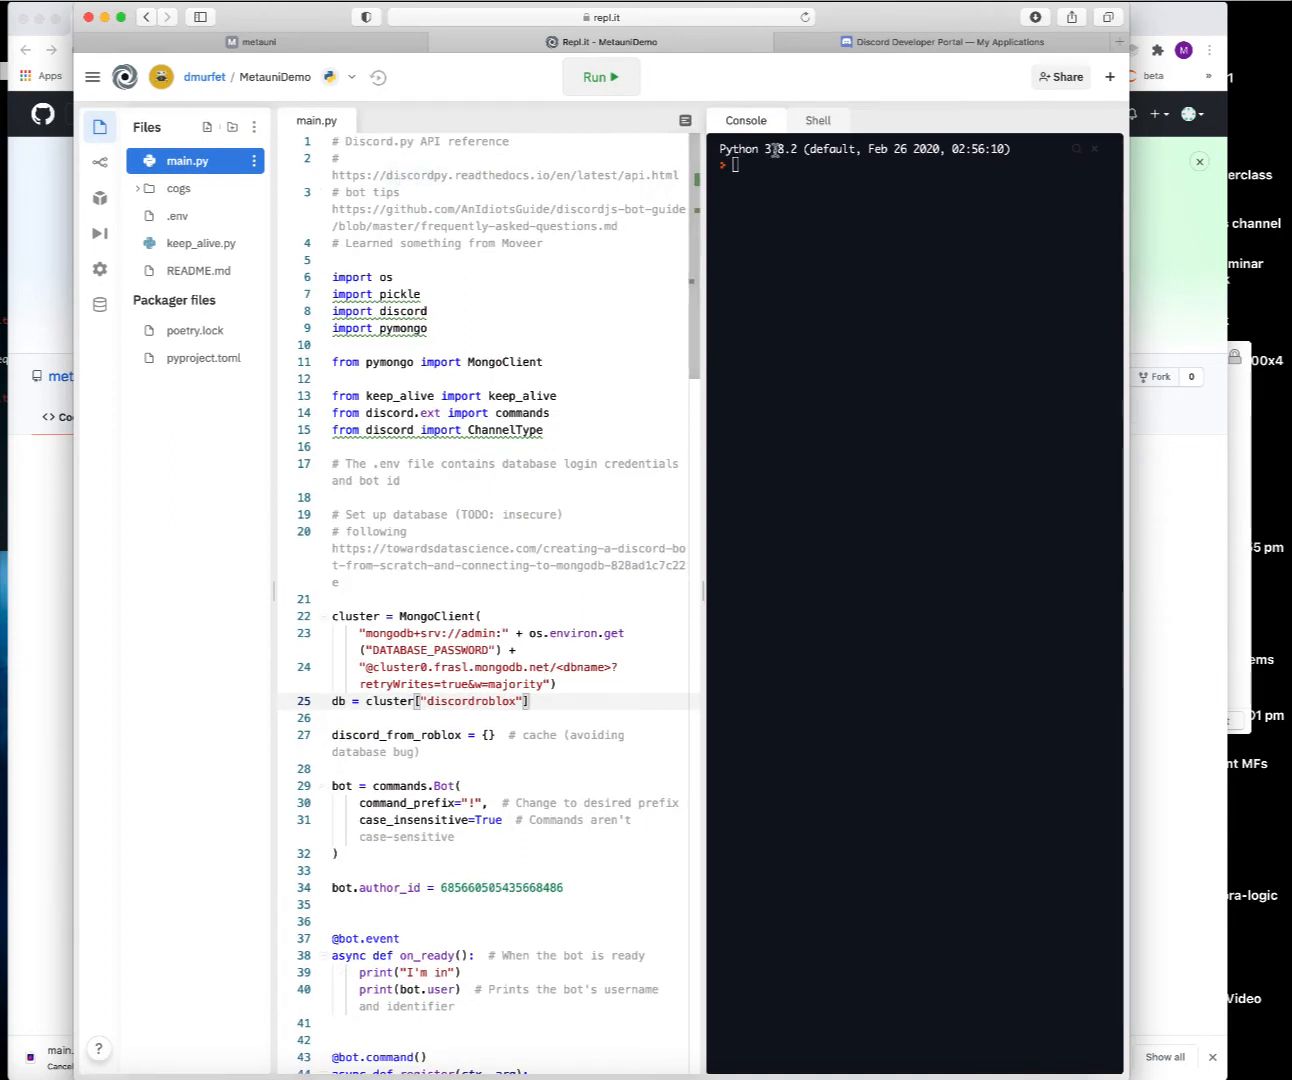
Step: Open the command shell of the MetauniDemo repl
left_click(825, 121)
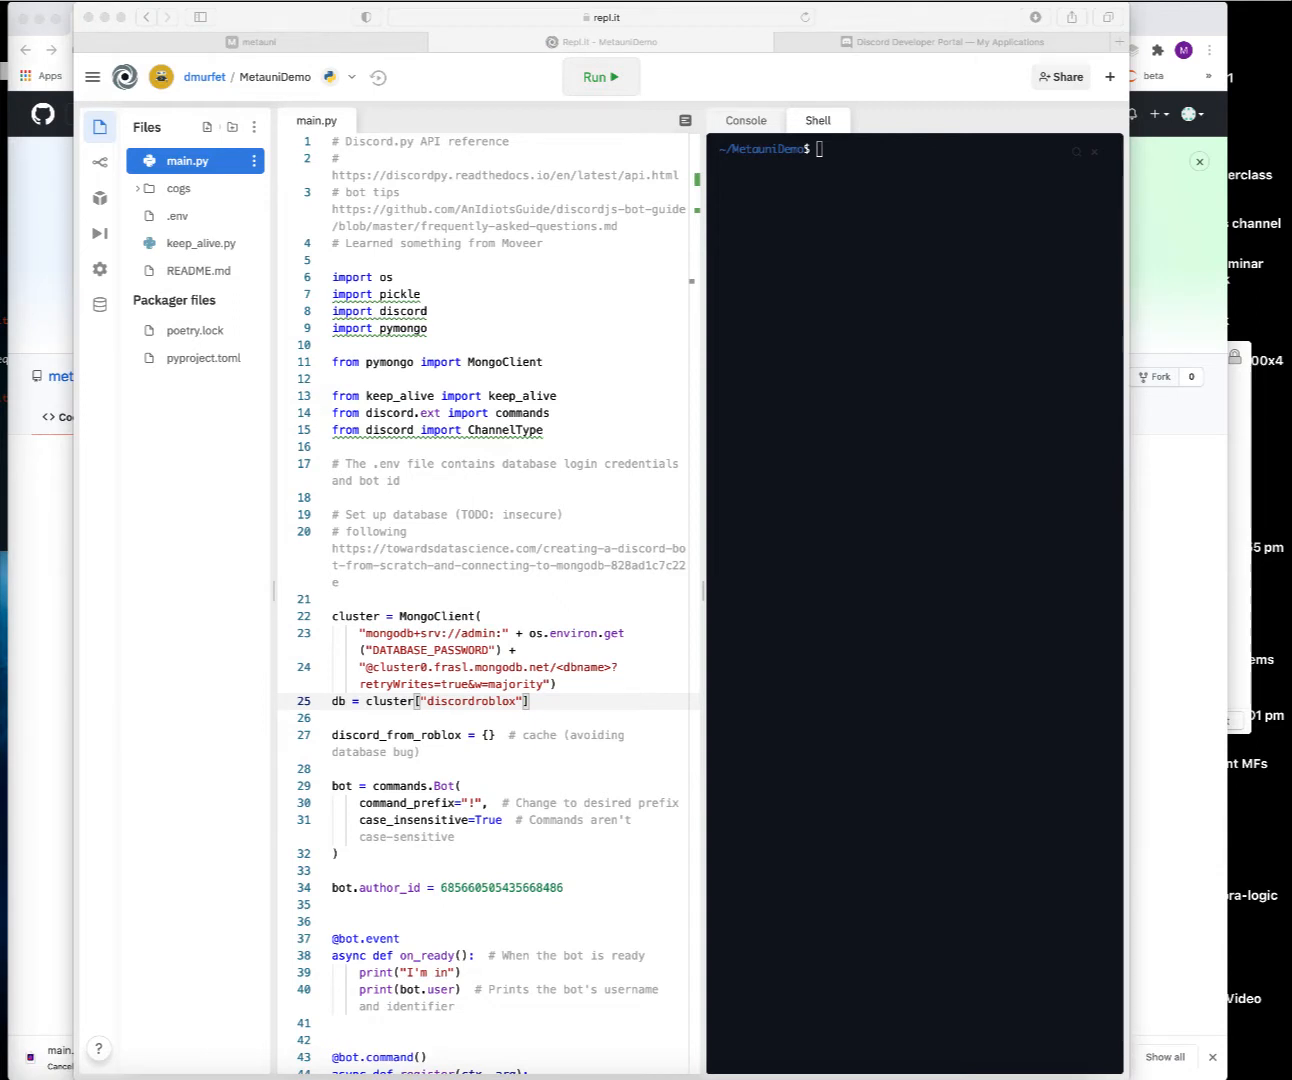
key("super+Tab")
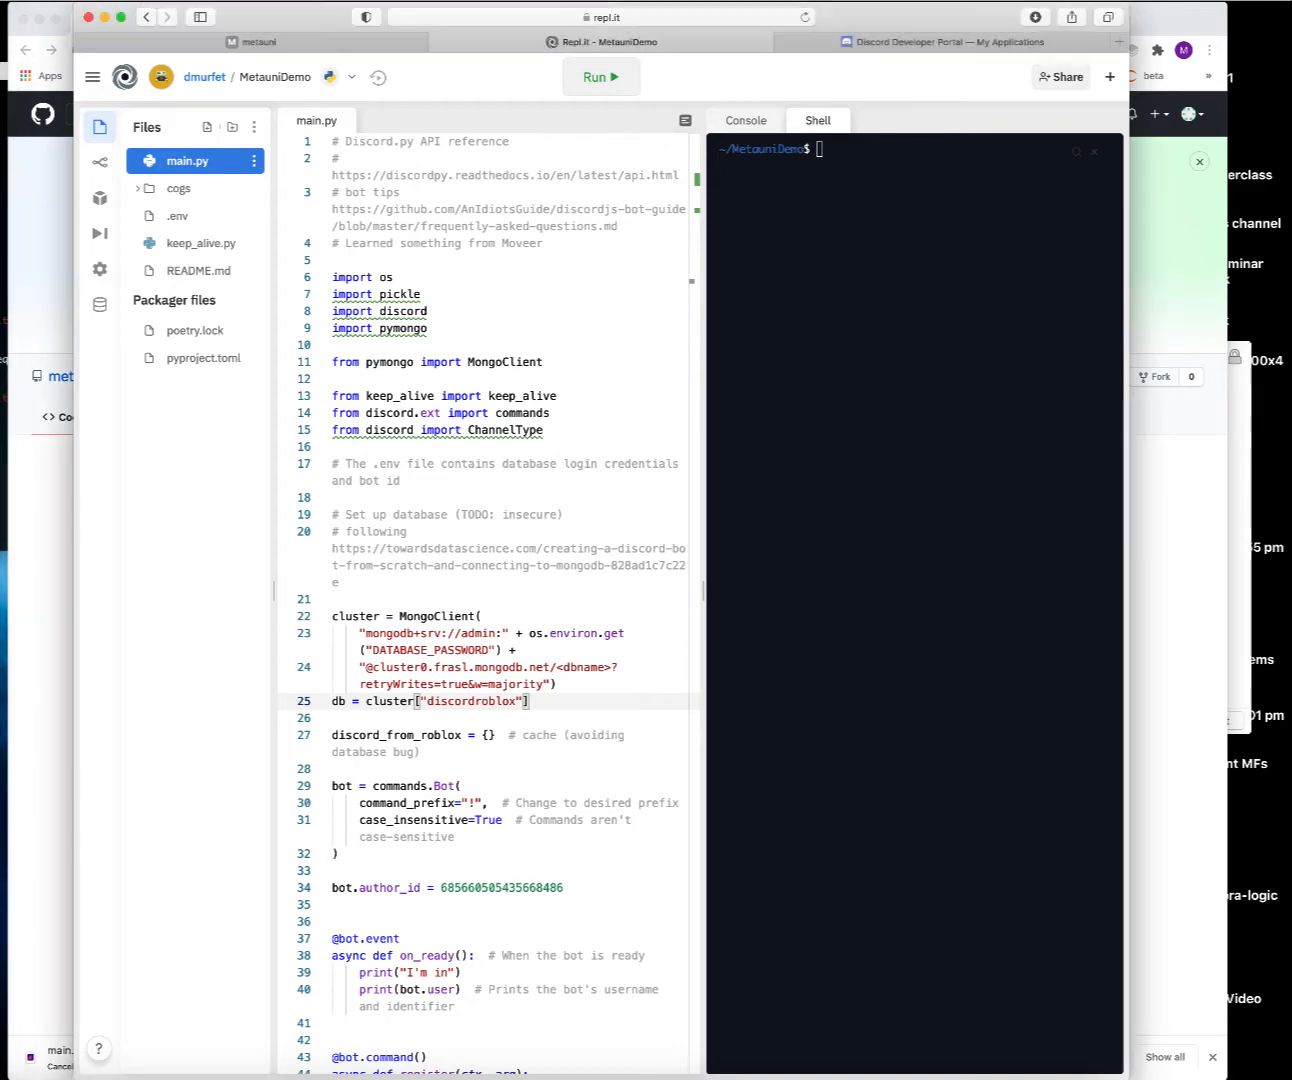
key("super+Tab")
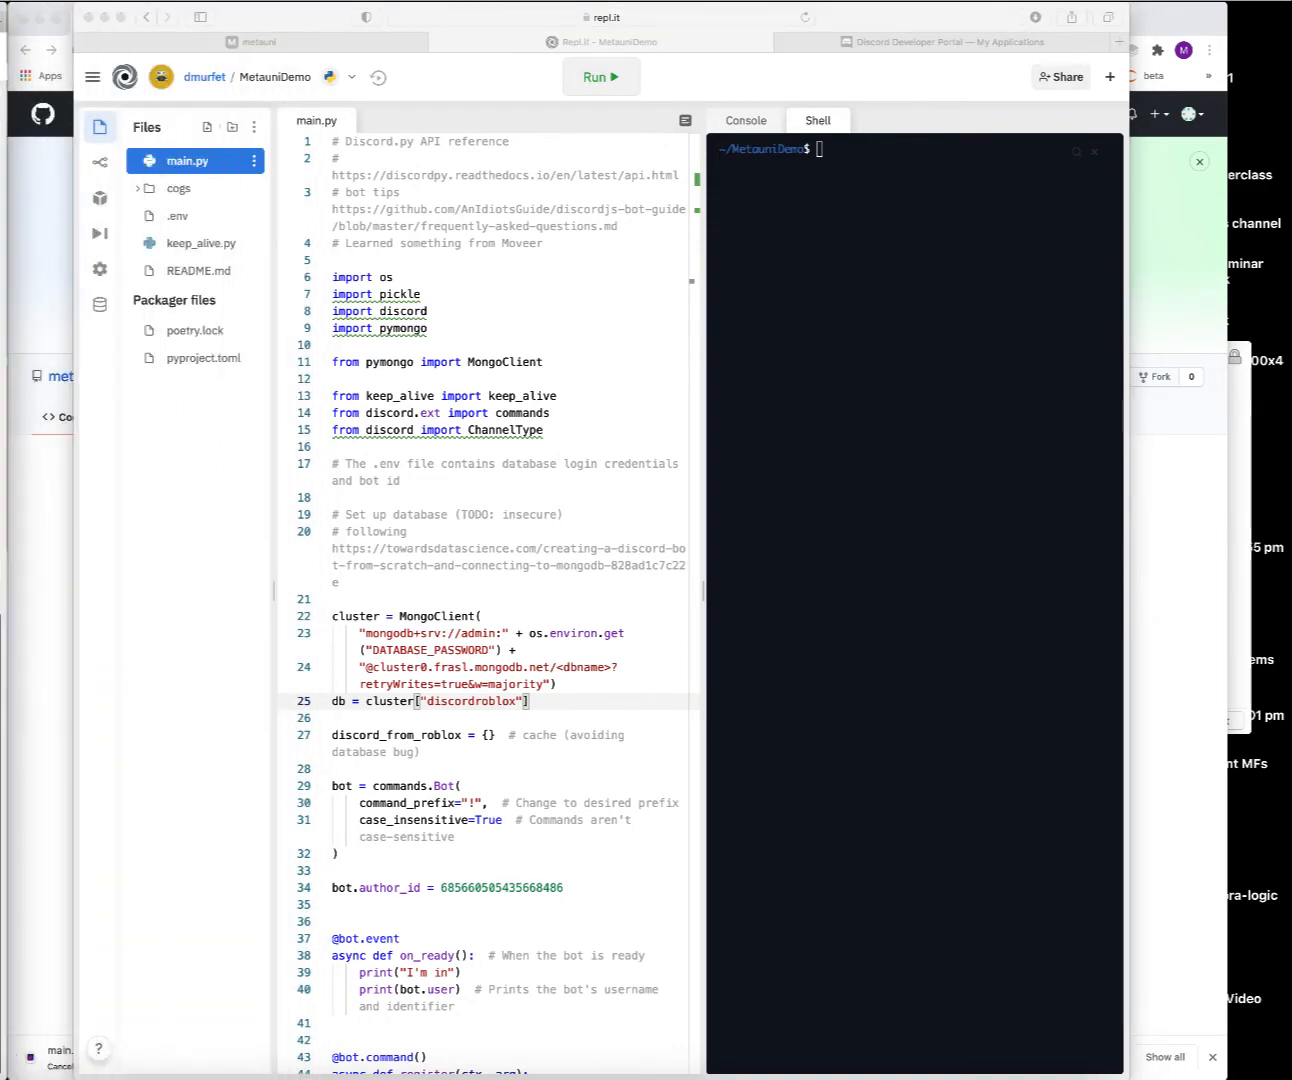
Step: Install the discord.py and pymongo packages with pip in the repl's shell
left_click(887, 270)
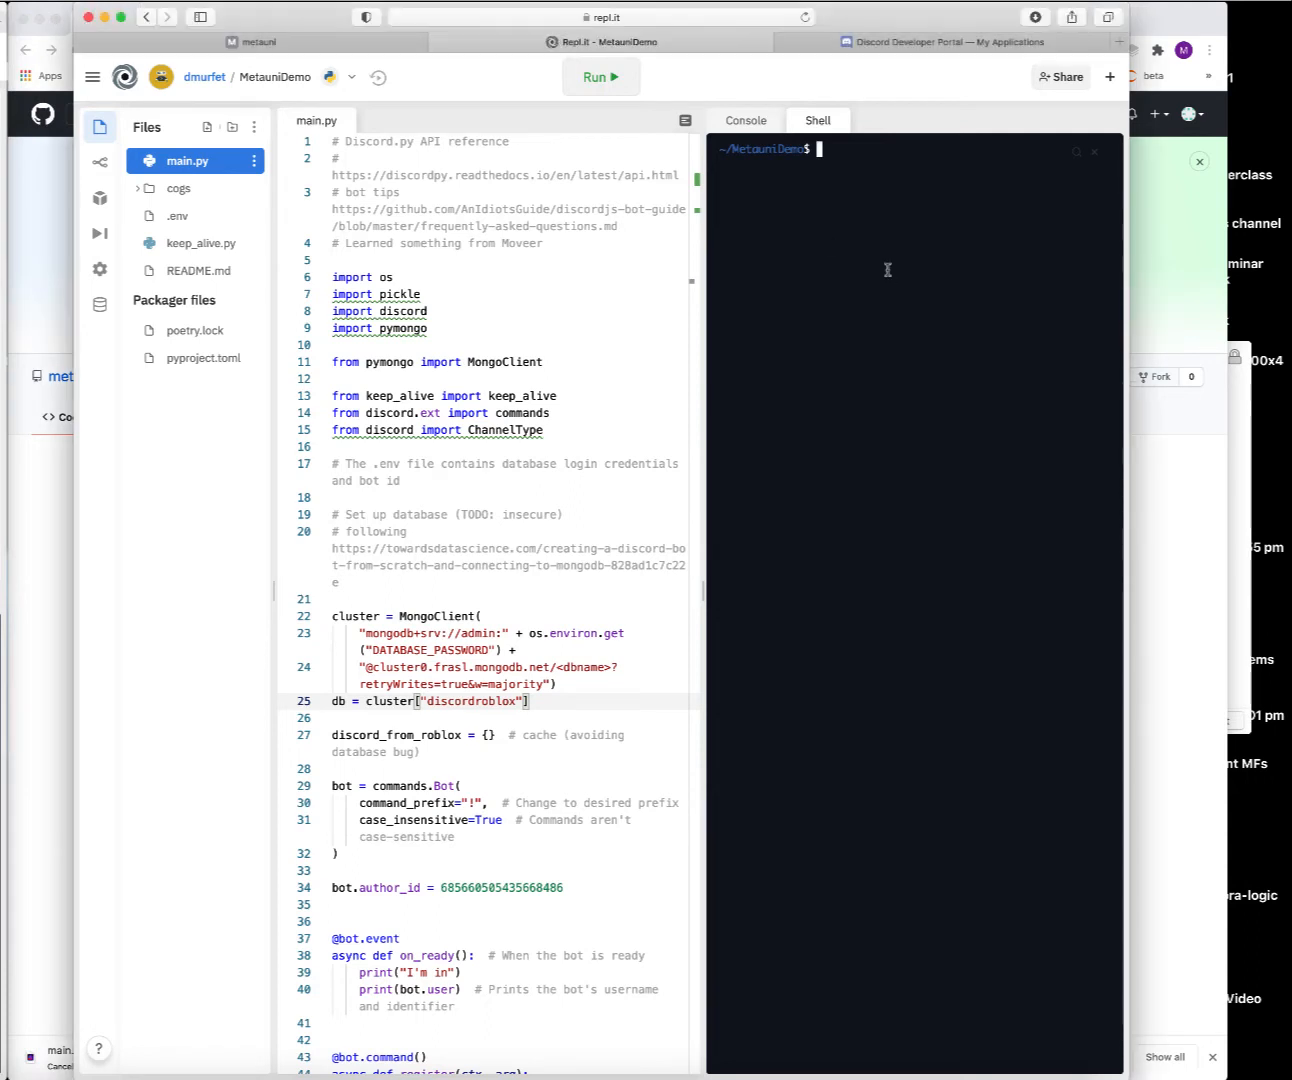
type("pip install discord.py")
key("Return")
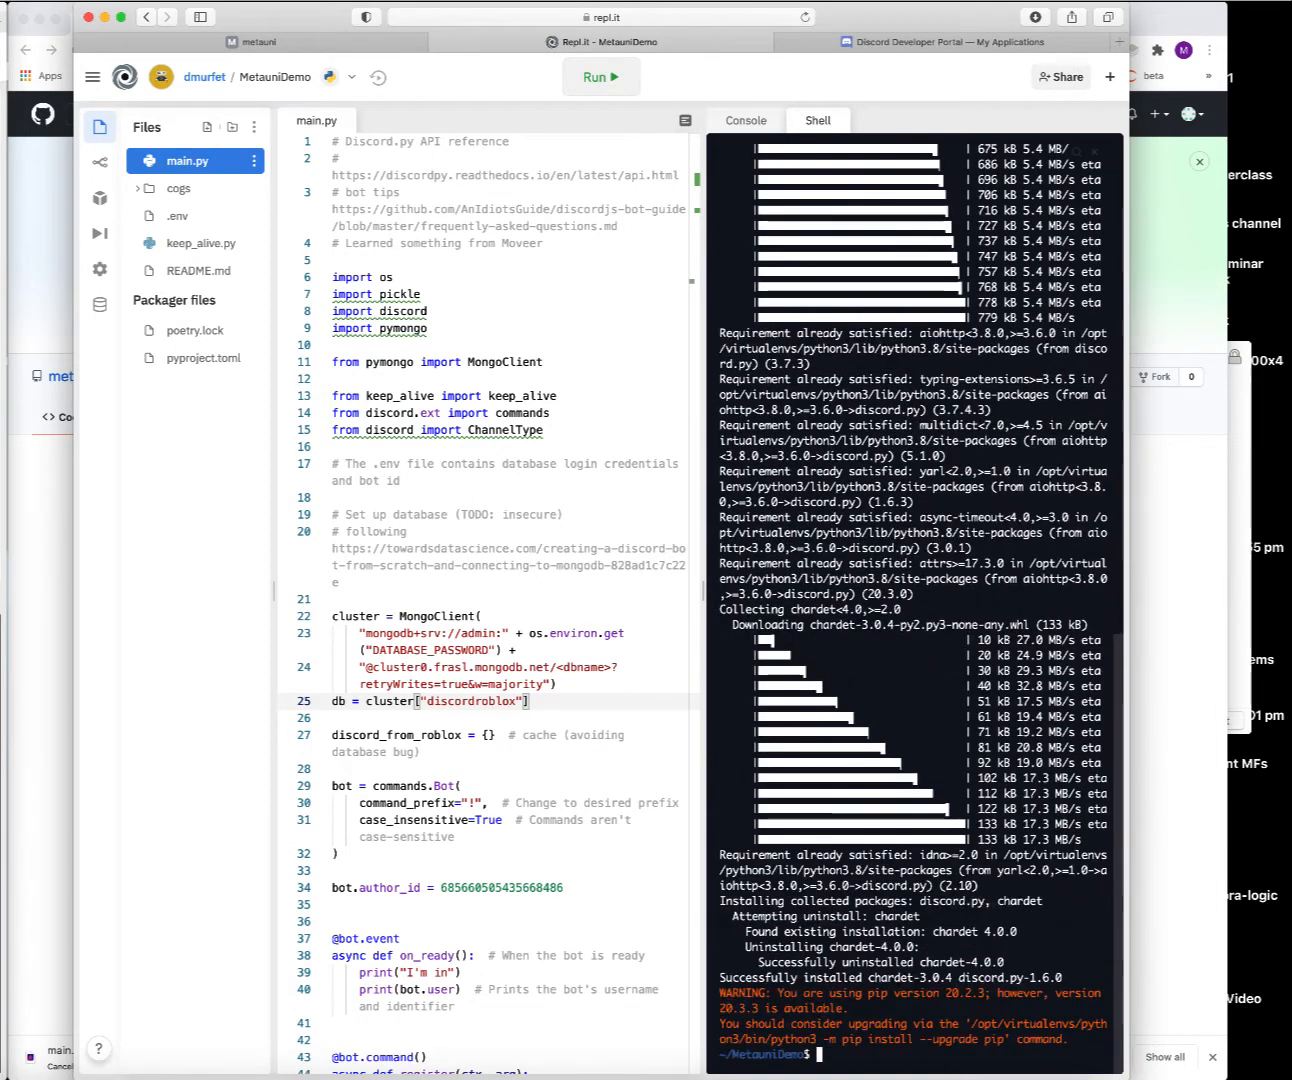
type("pip install ")
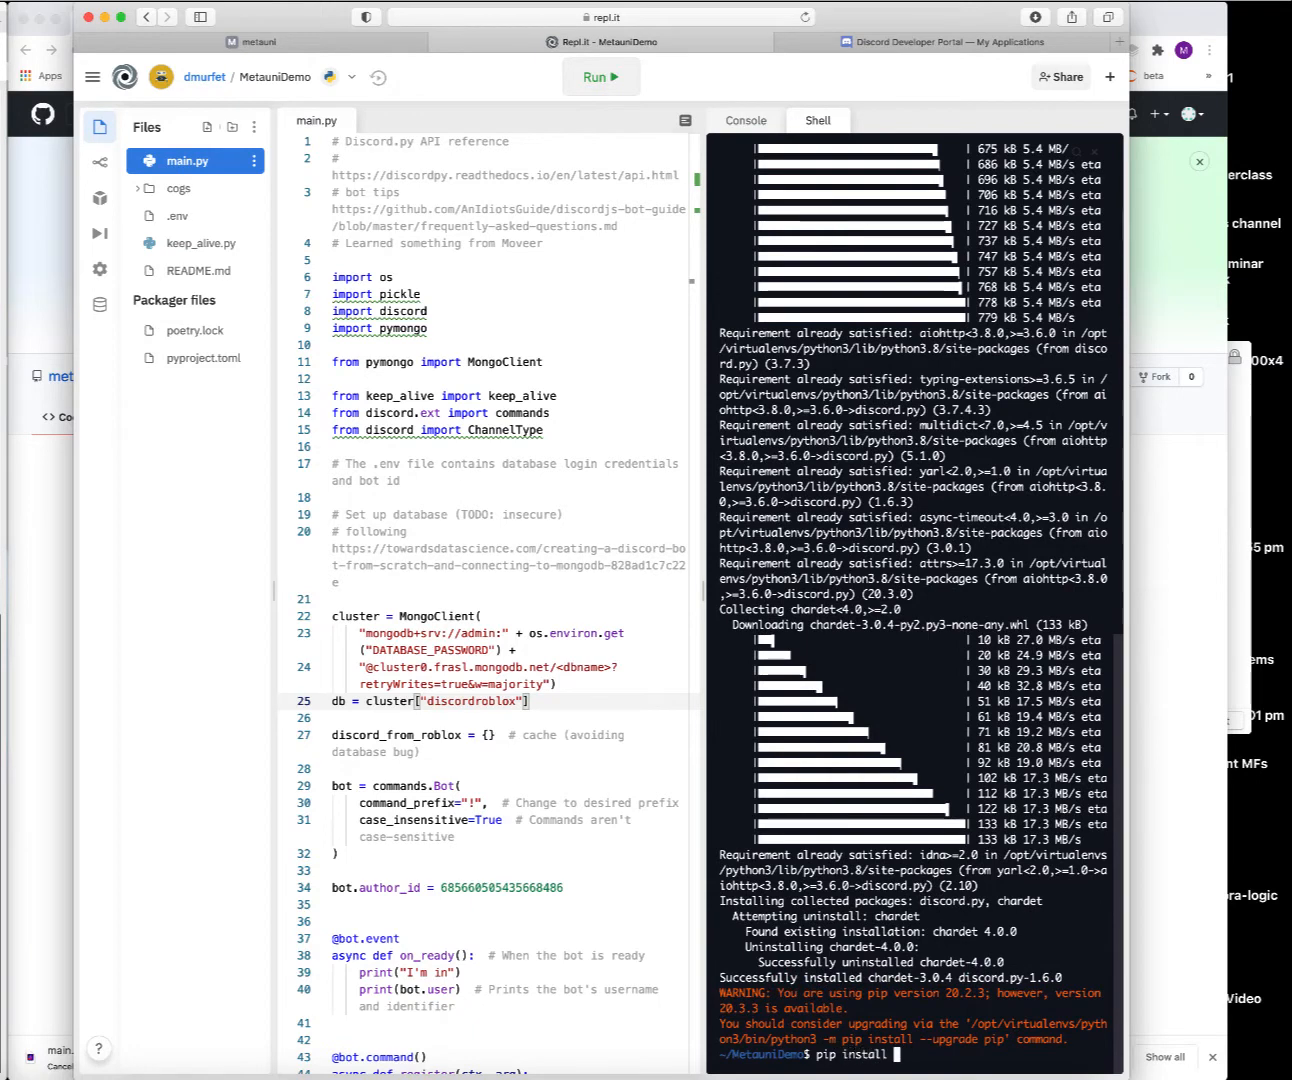
type("pymongo")
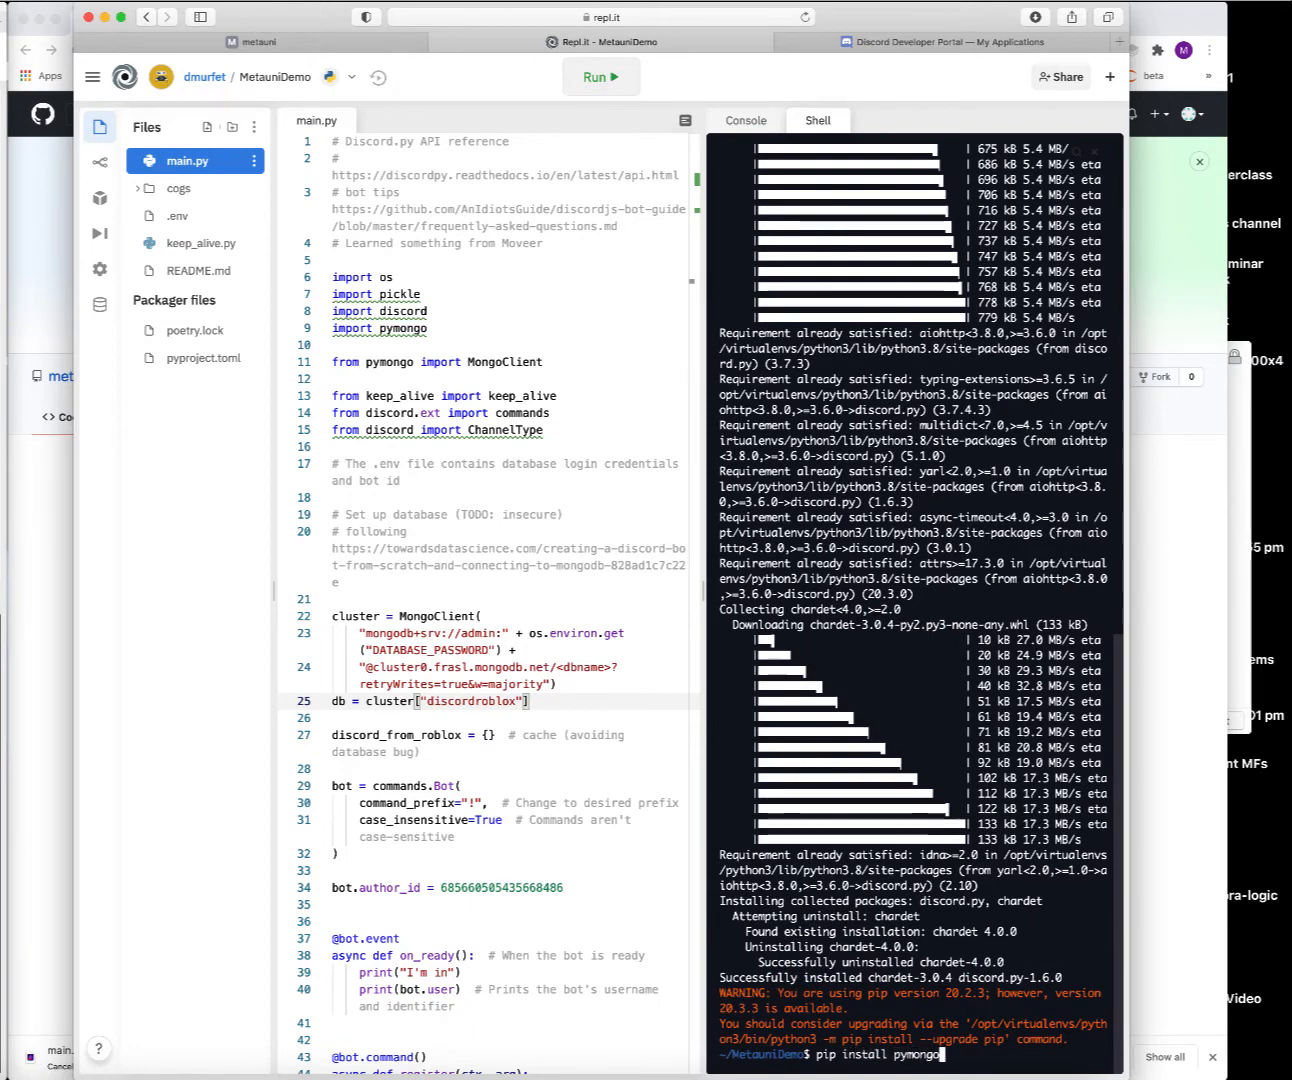
key("Return")
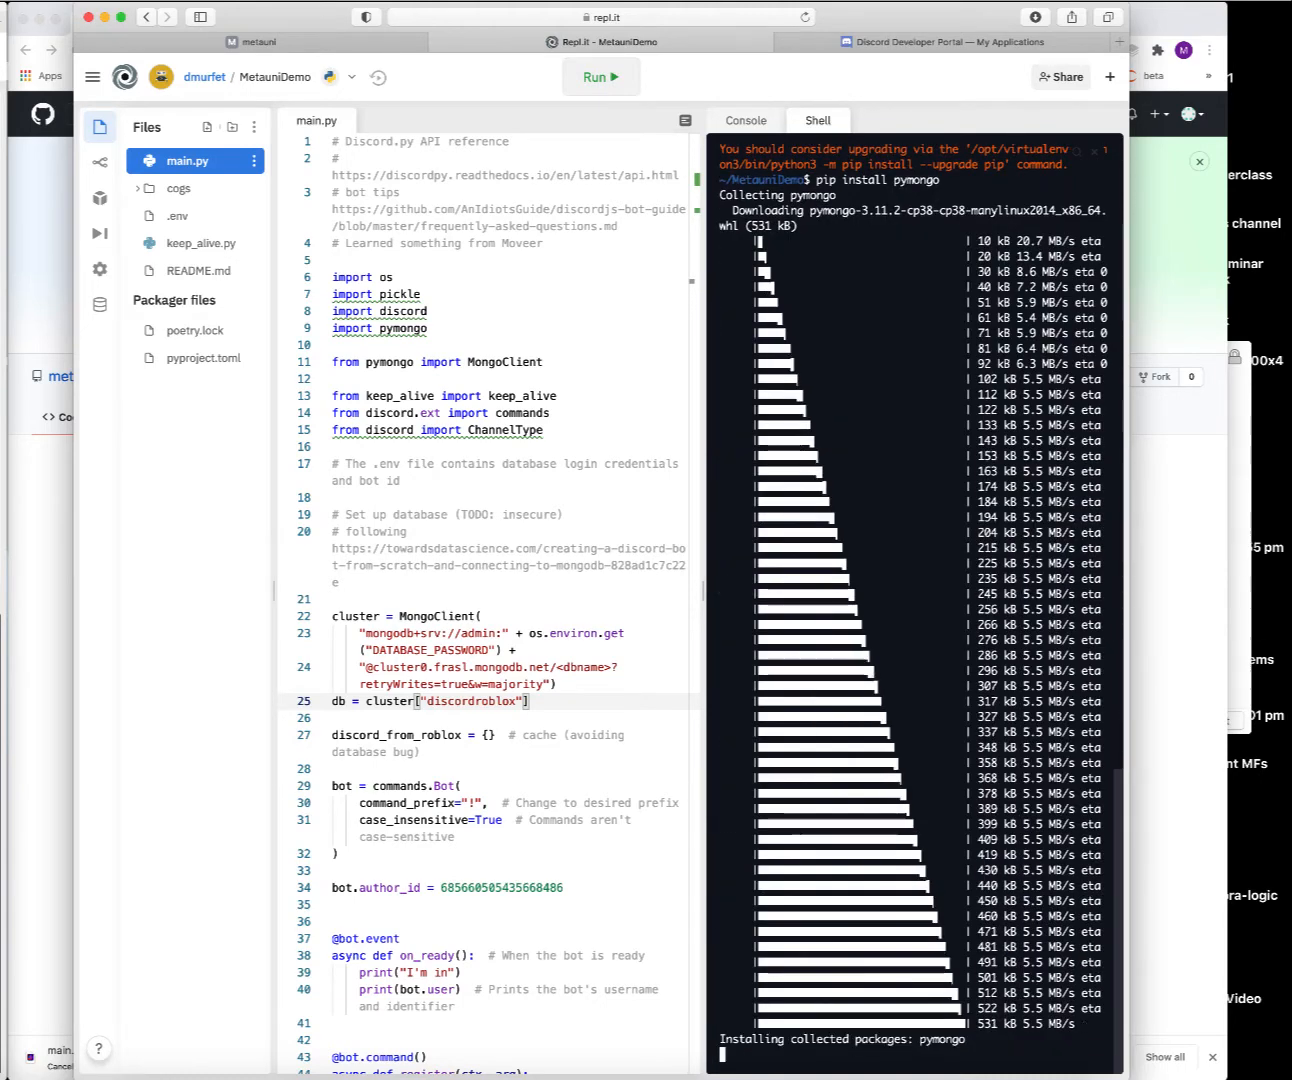
type("pip insta")
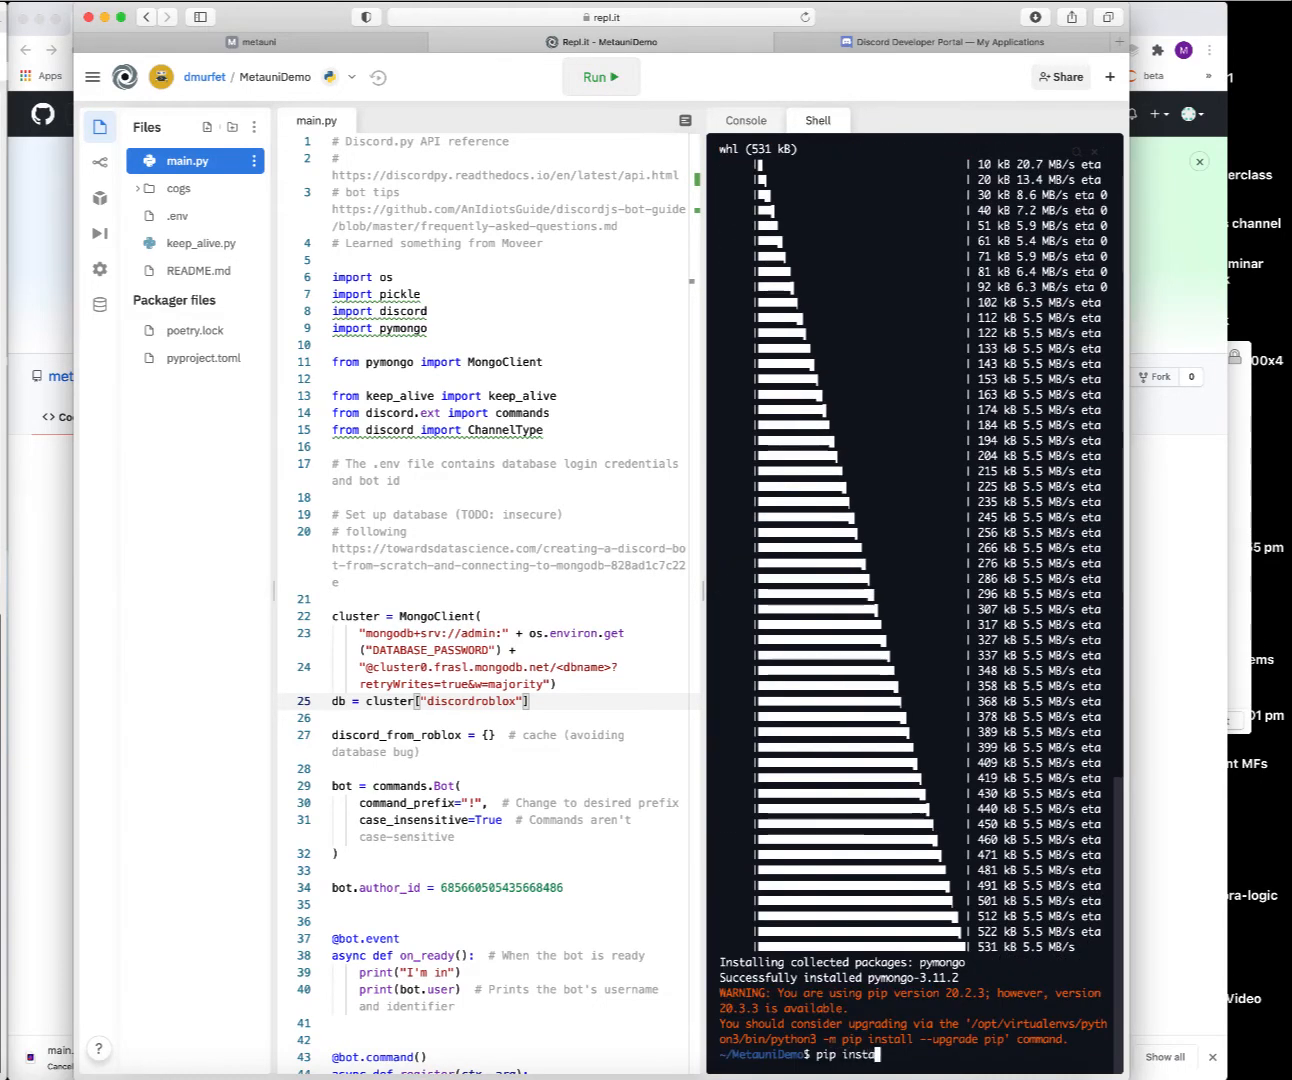
type("ll dsnpython")
key("Return")
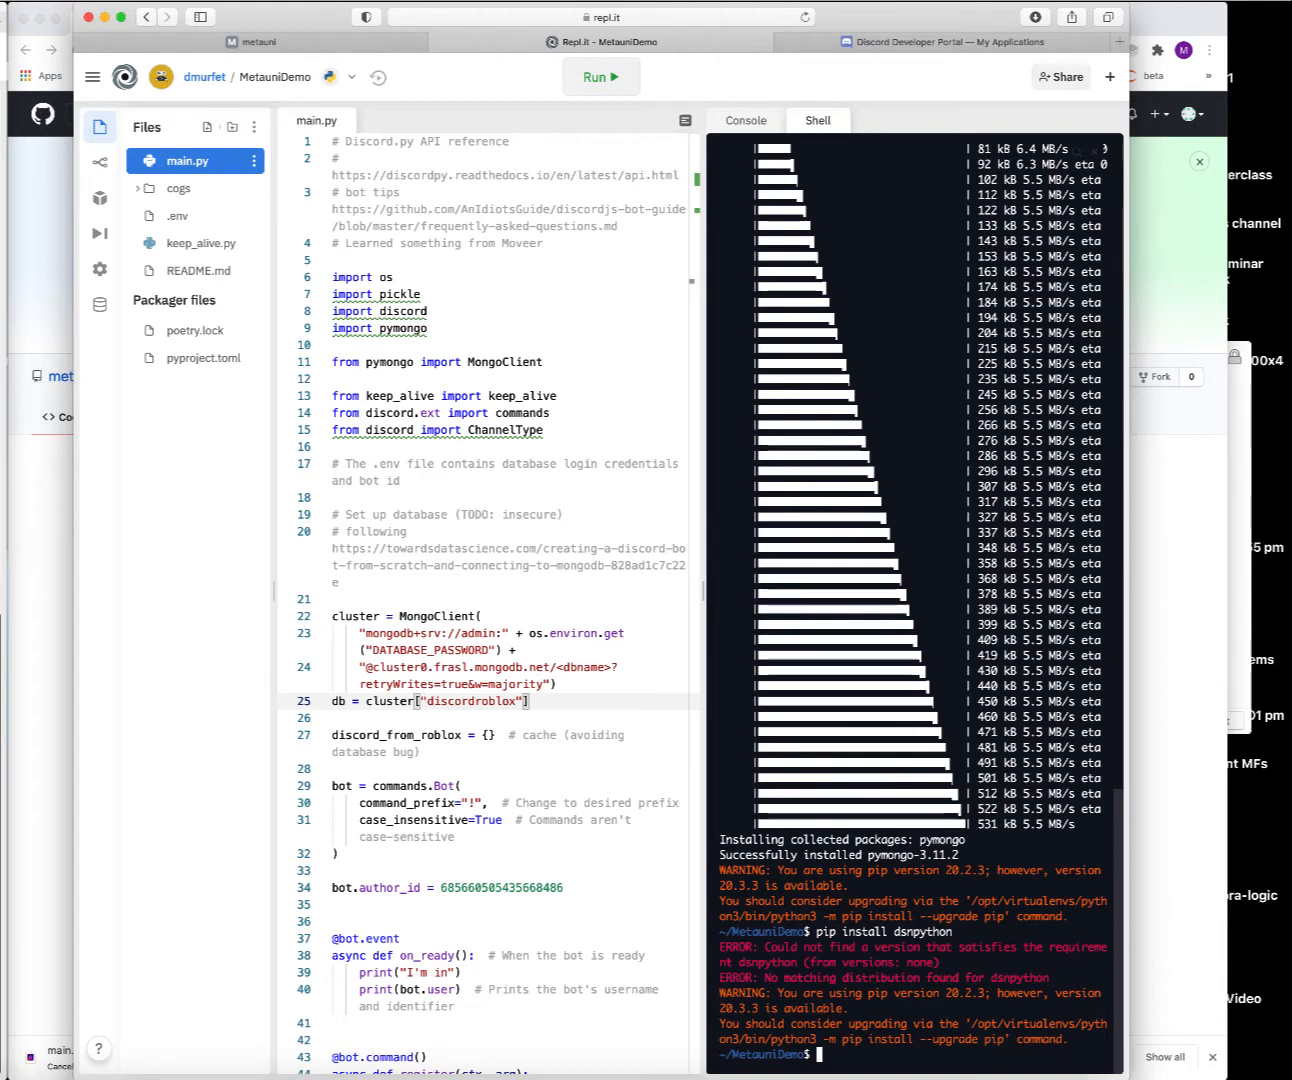
Step: Install the dnspython package with pip in the repl's shell
type("pip install dnspython")
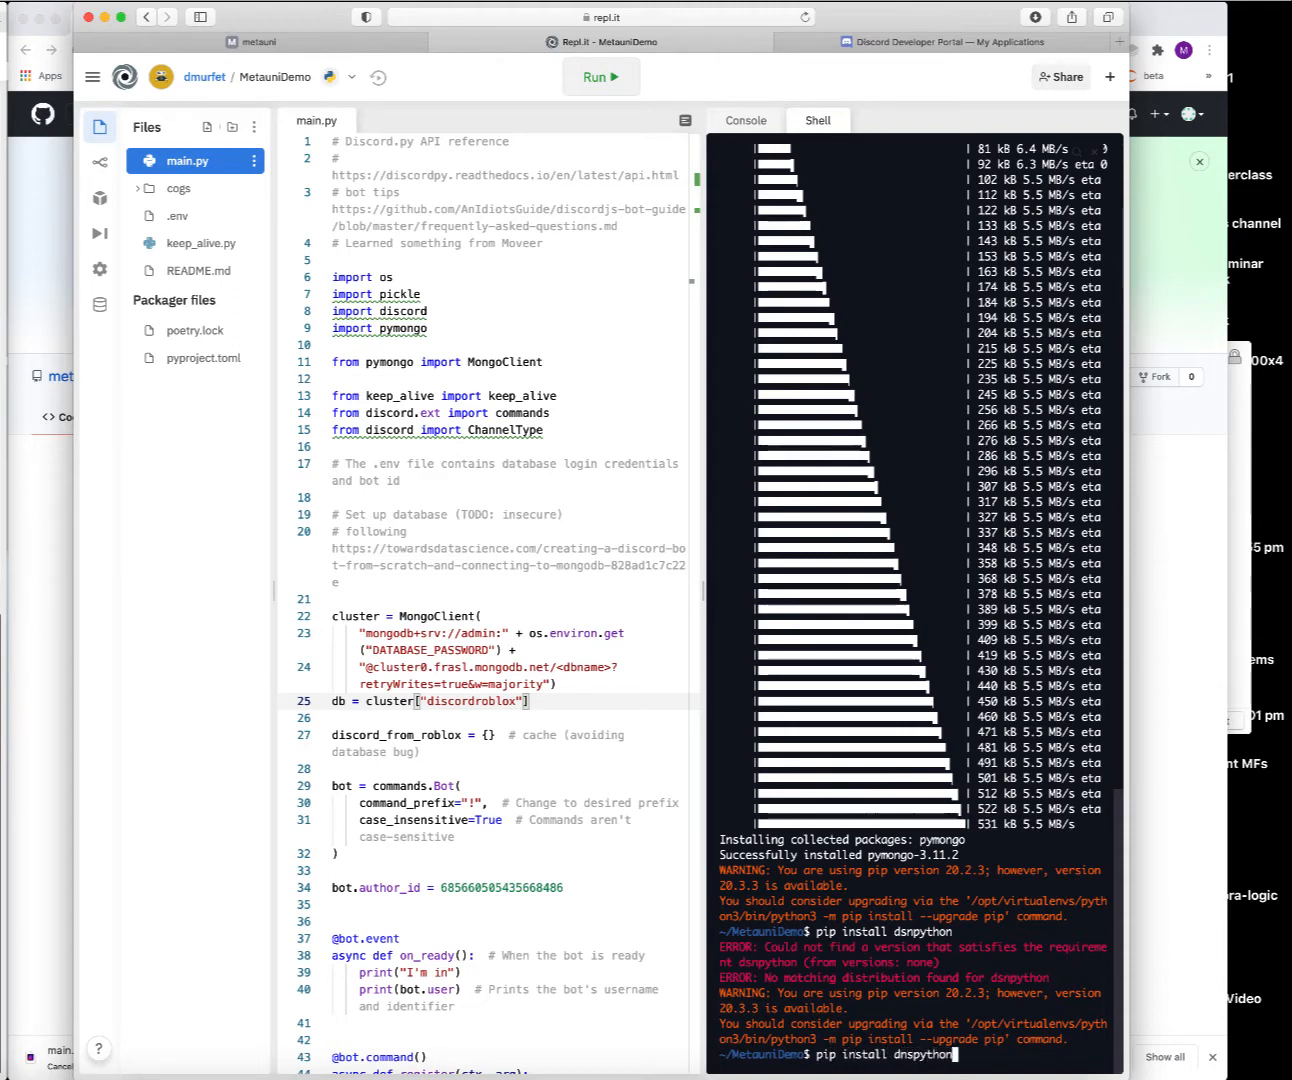
key("Return")
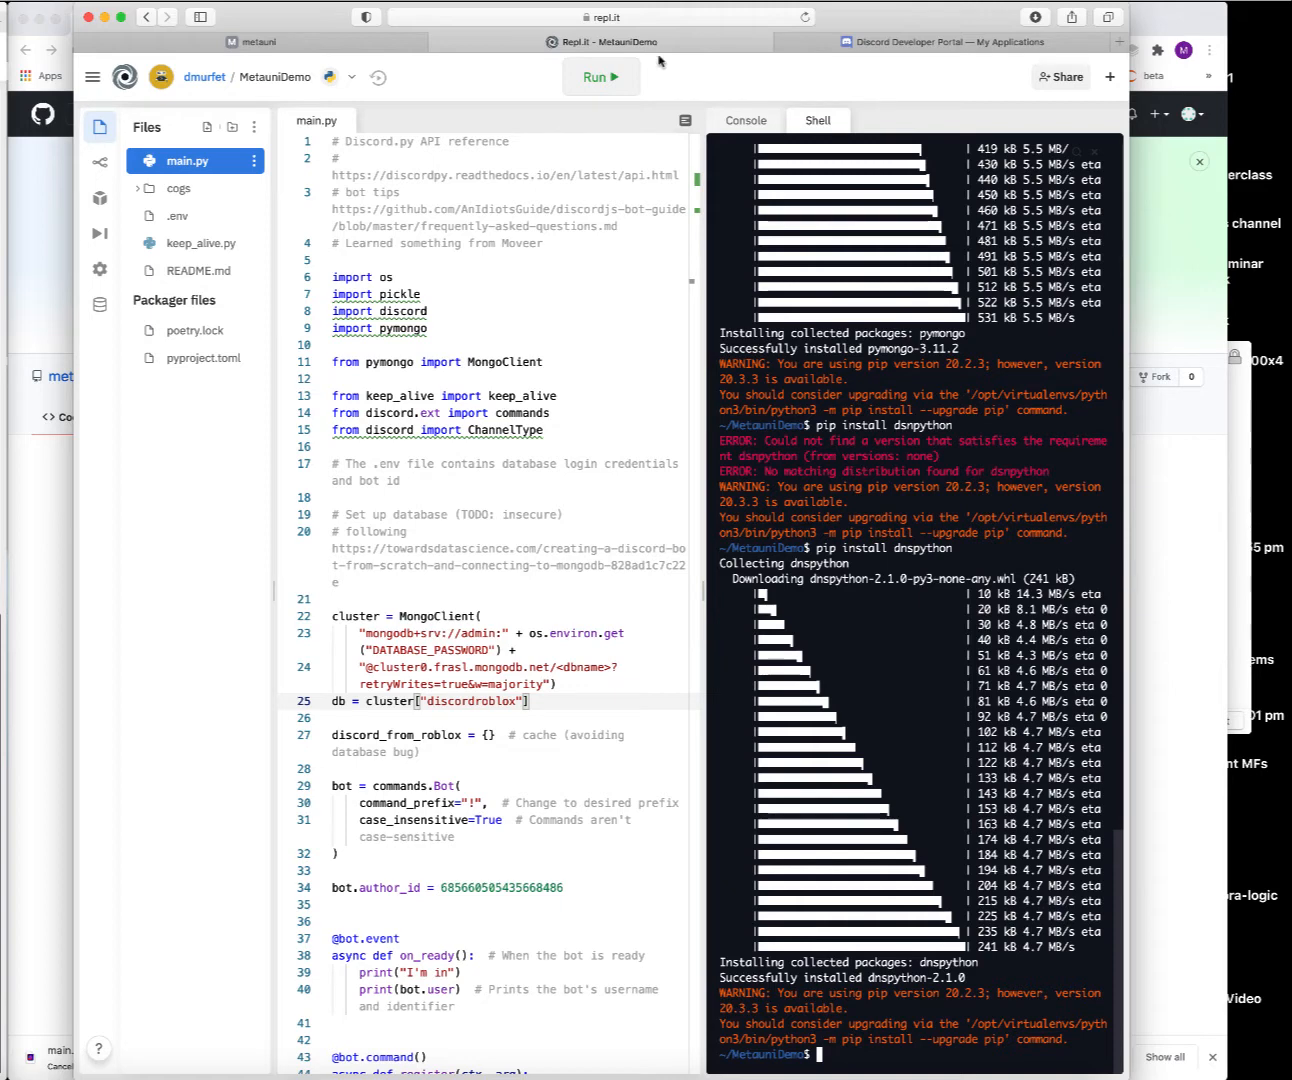
Step: Switch to the Nova notes and review outline items 2.4 Create a Discord bot, 3.1 Create the Repl.it and 3.2 Setup the database
key("super+Tab")
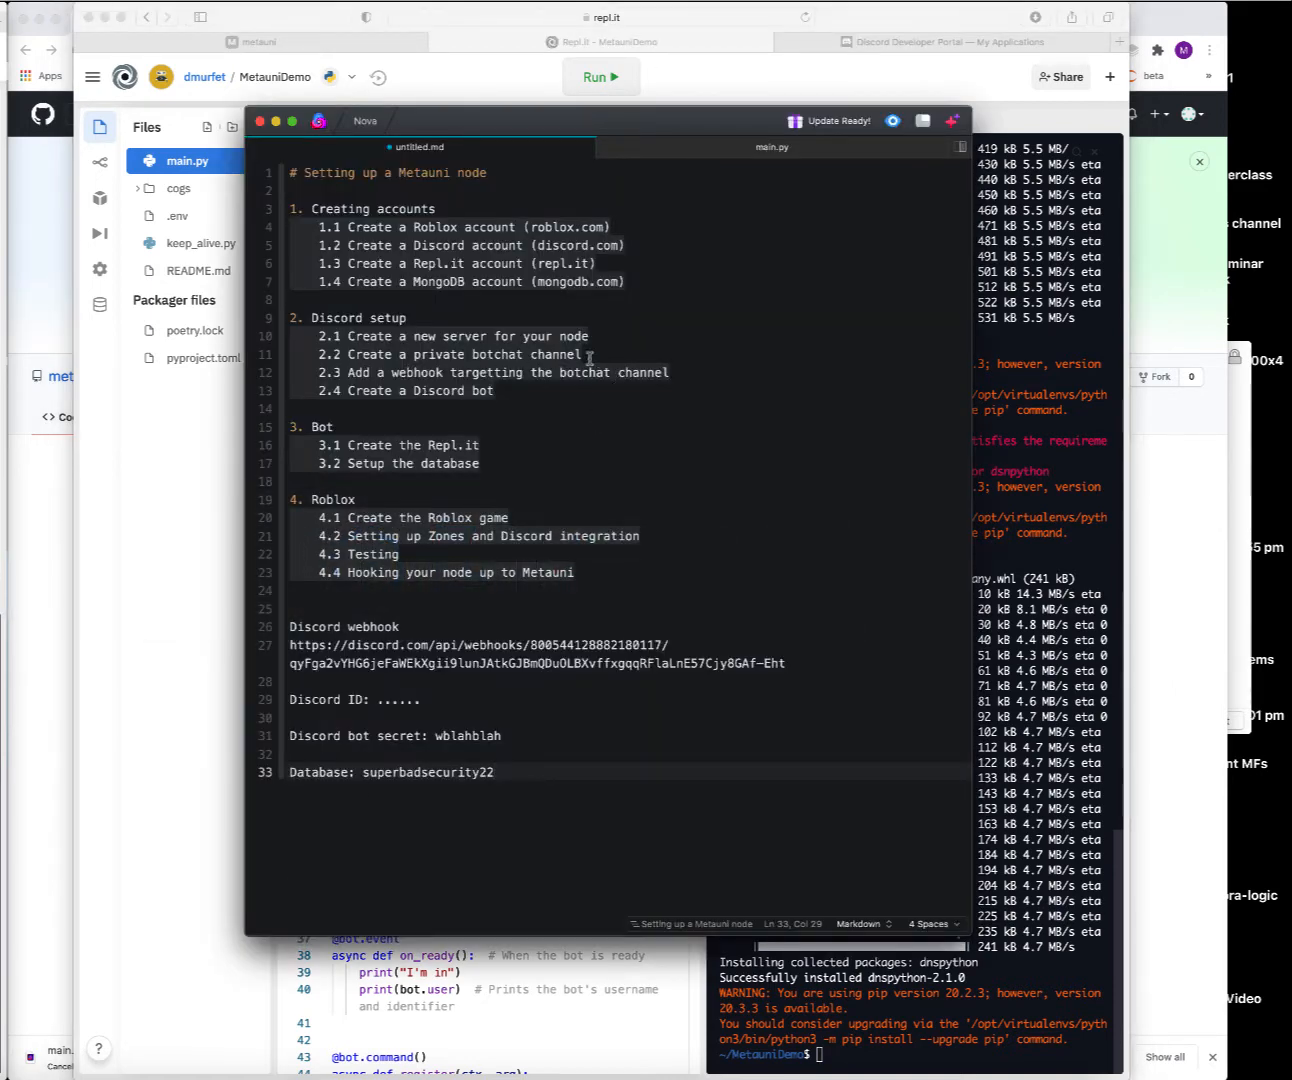
left_click_drag(516, 396, 406, 392)
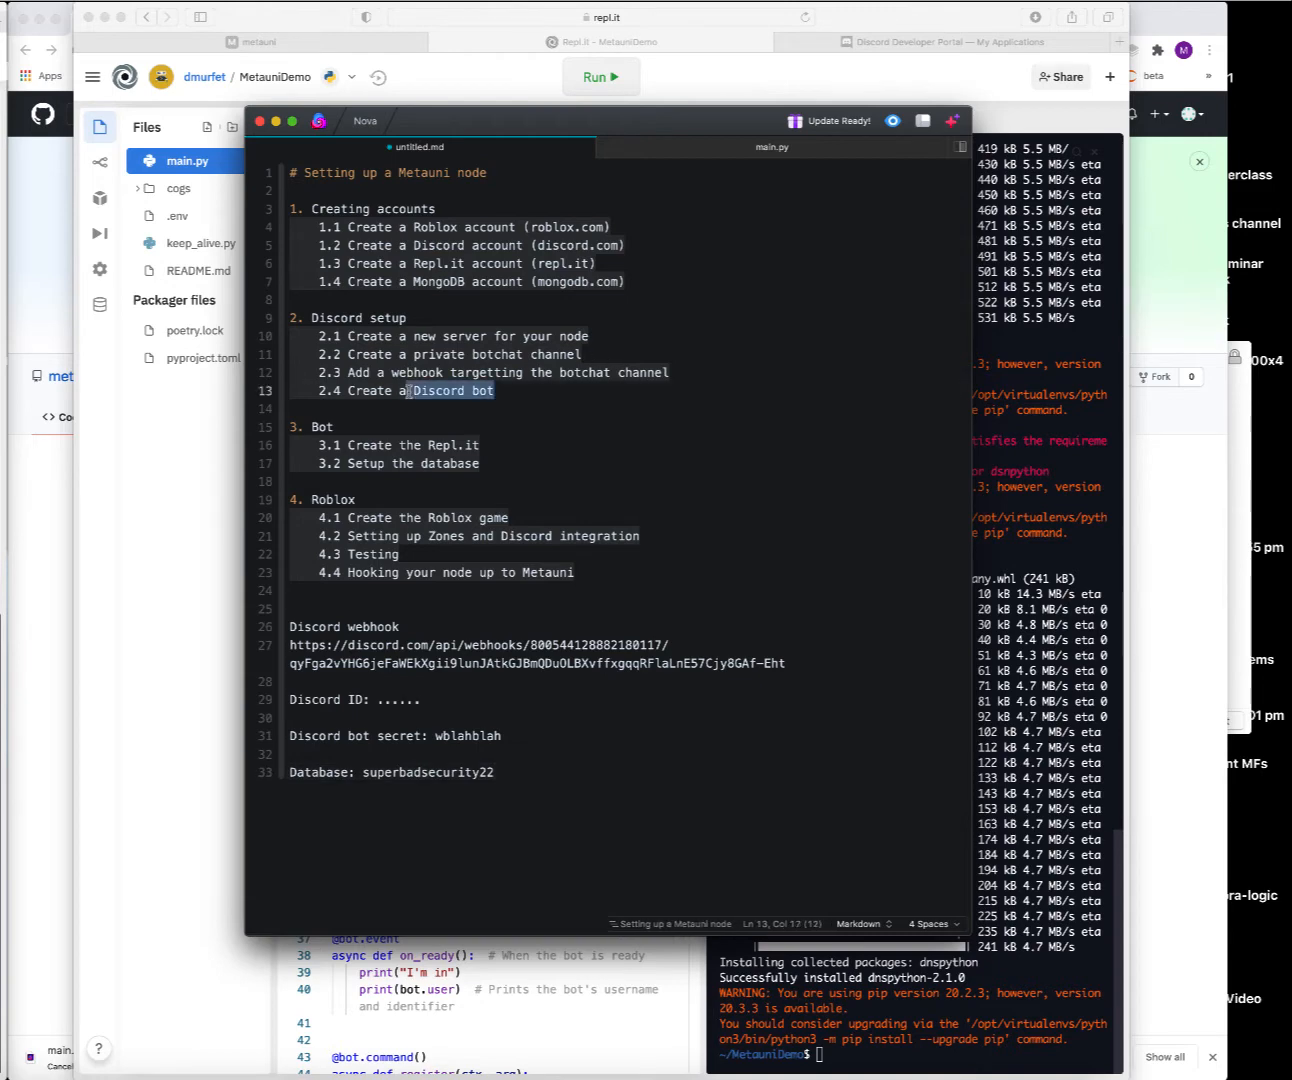
left_click_drag(492, 446, 389, 447)
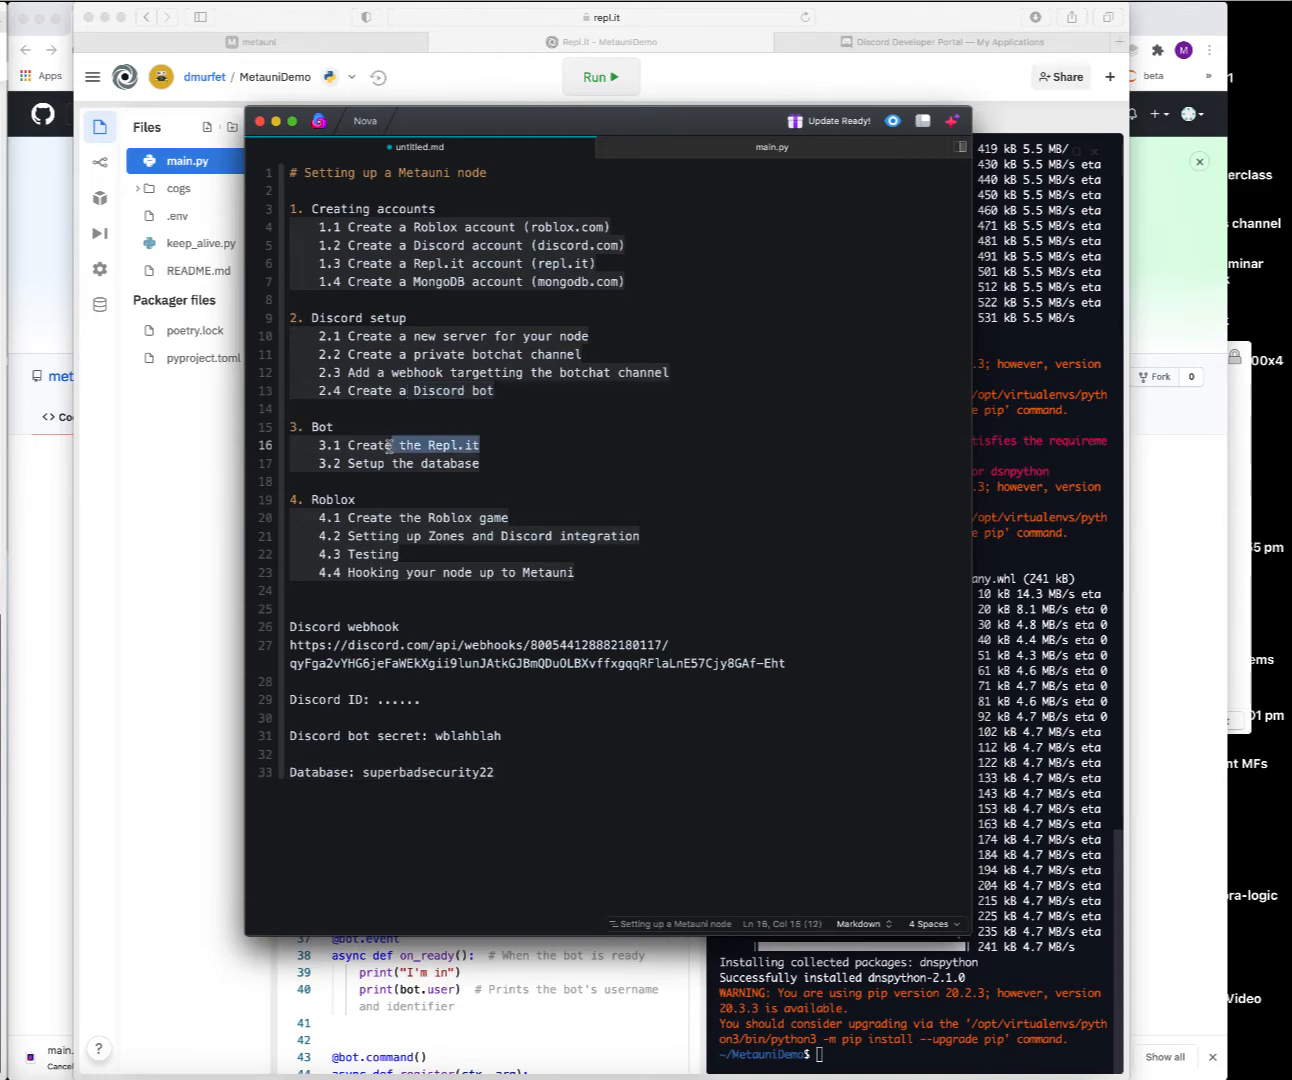
left_click(496, 467)
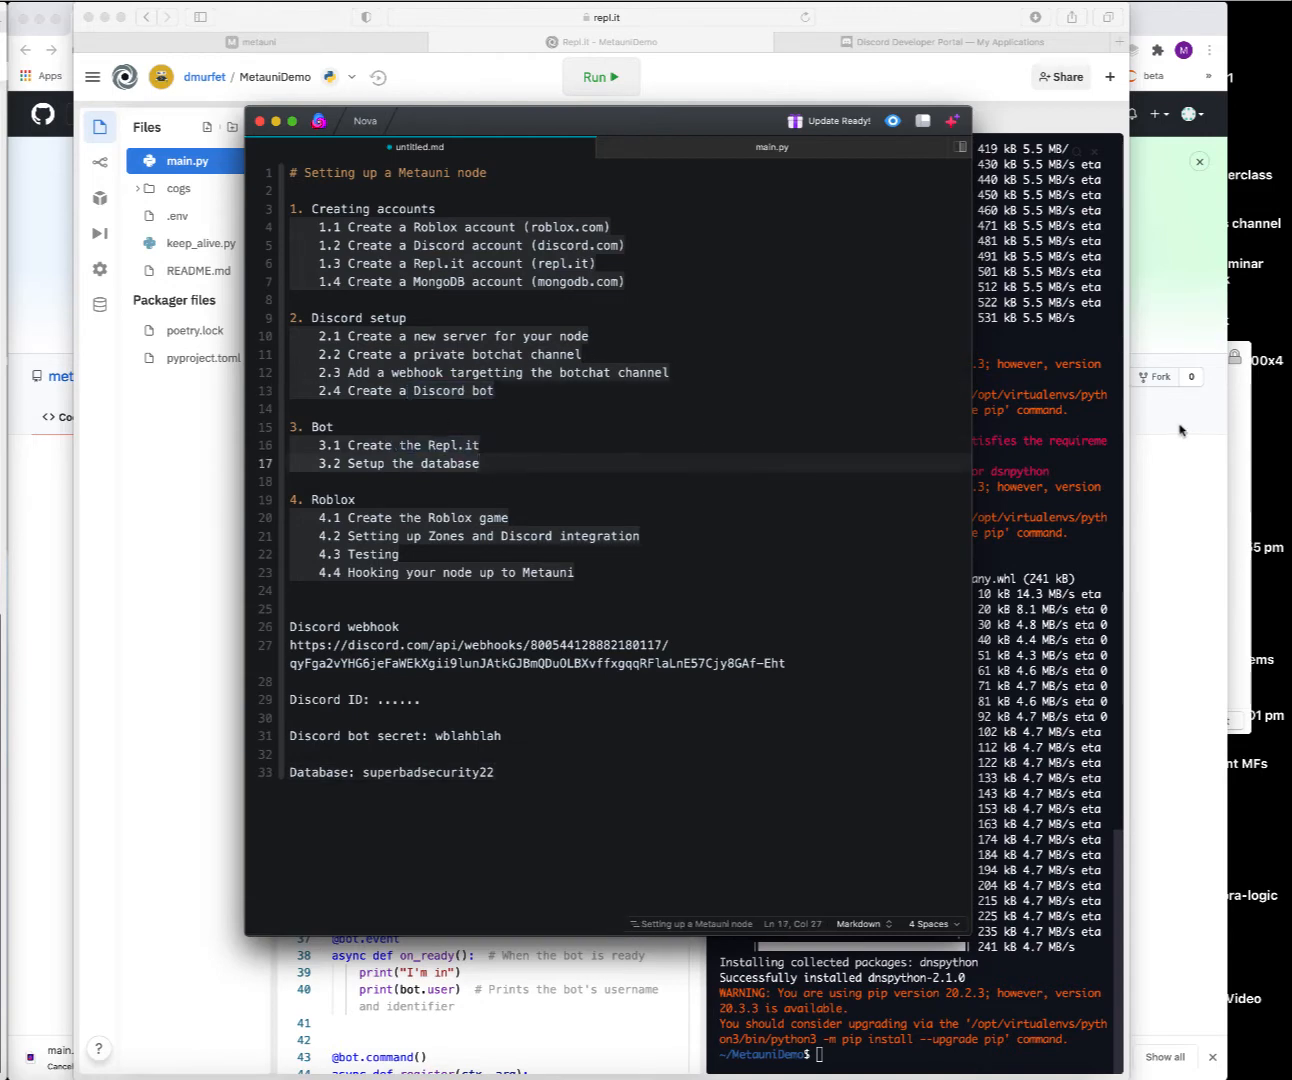
Step: Return to Safari and open mongodb.com in a new tab
left_click(882, 24)
key("super+t")
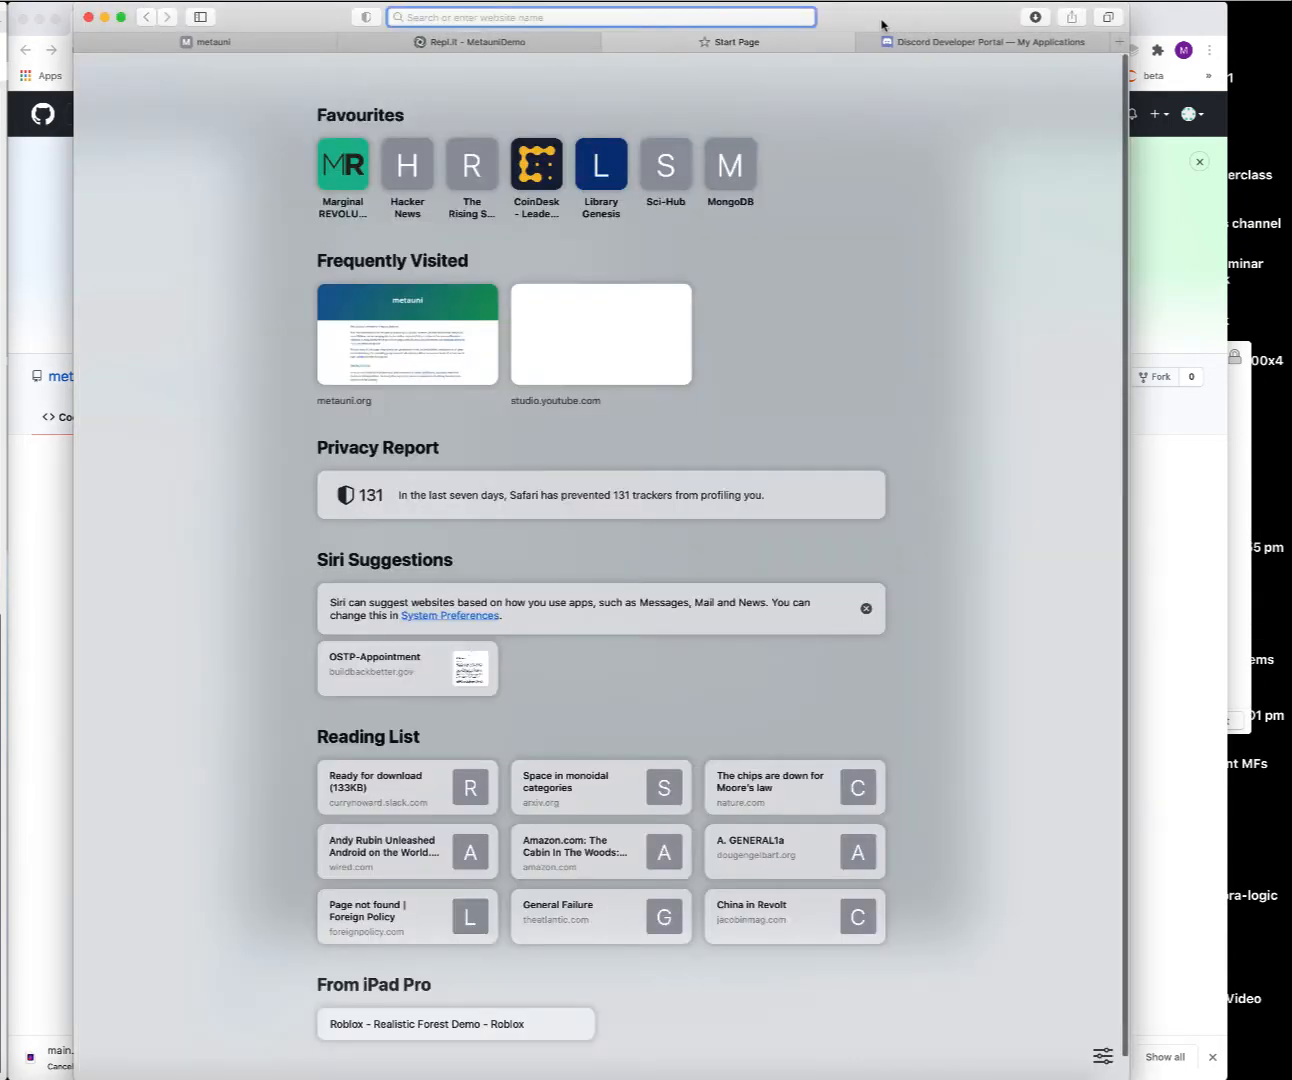
type("mongodb.com")
key("Return")
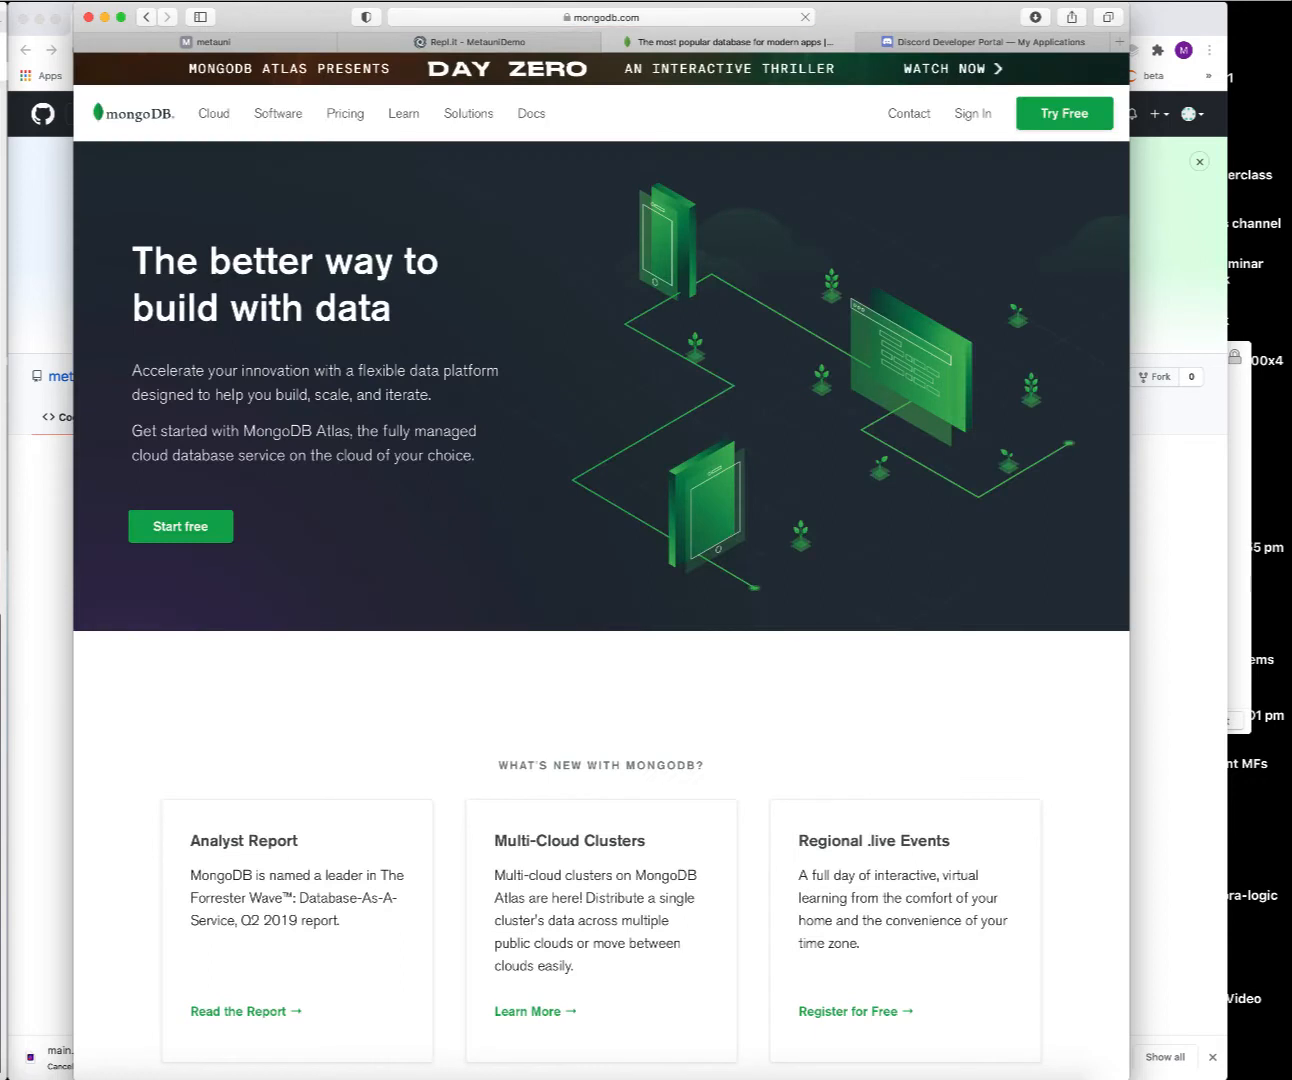
Step: Log in to MongoDB with the account e-mail and password saved in the password manager and move the manager window out of the way
left_click(977, 116)
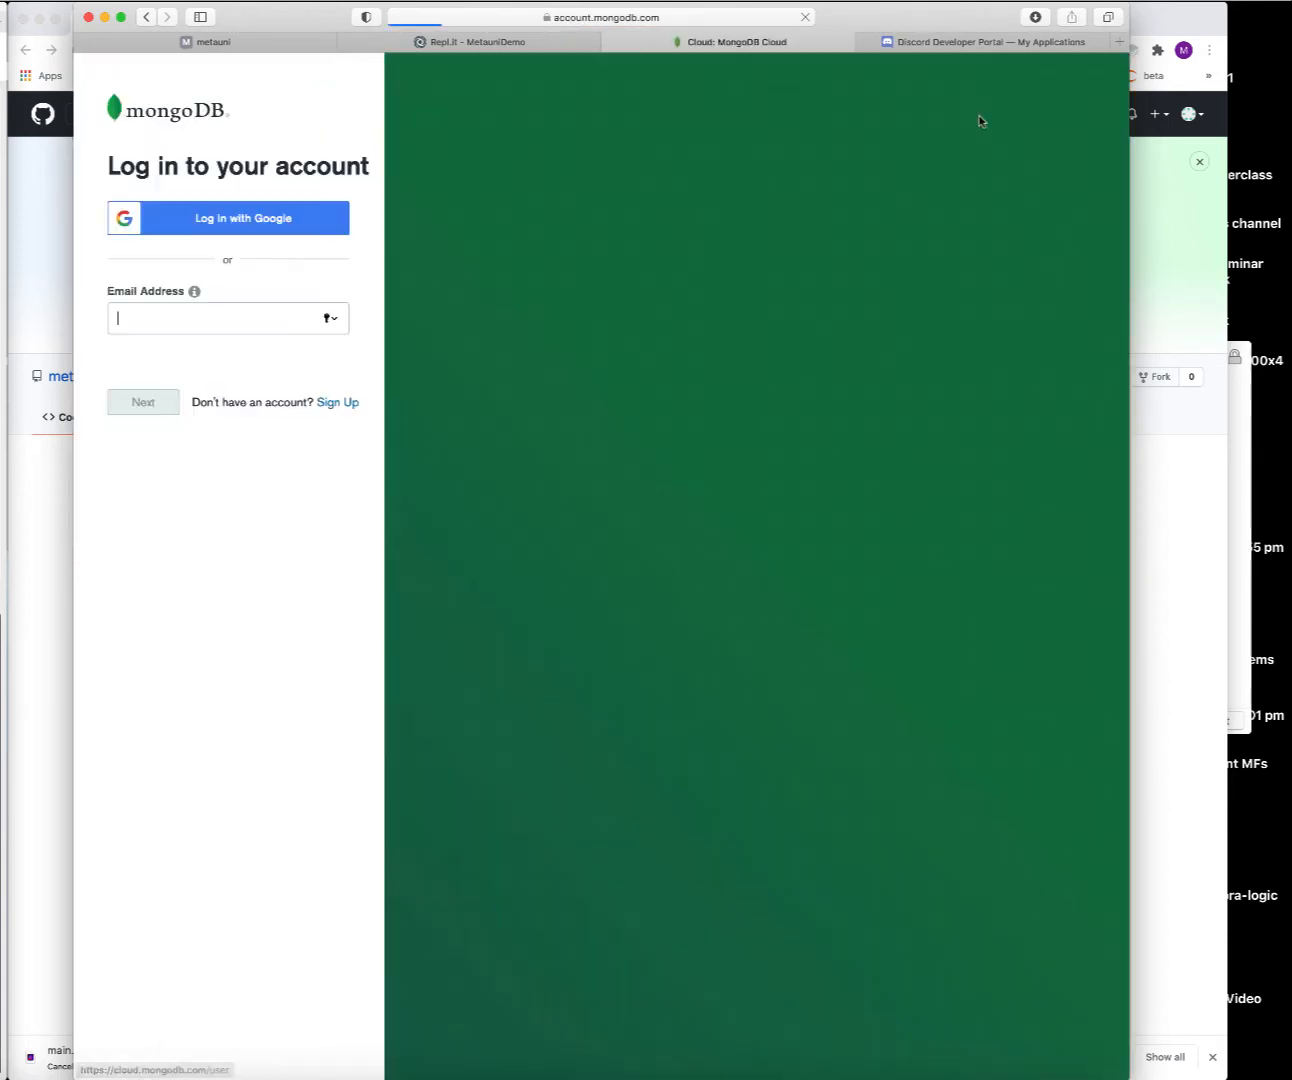
left_click(181, 323)
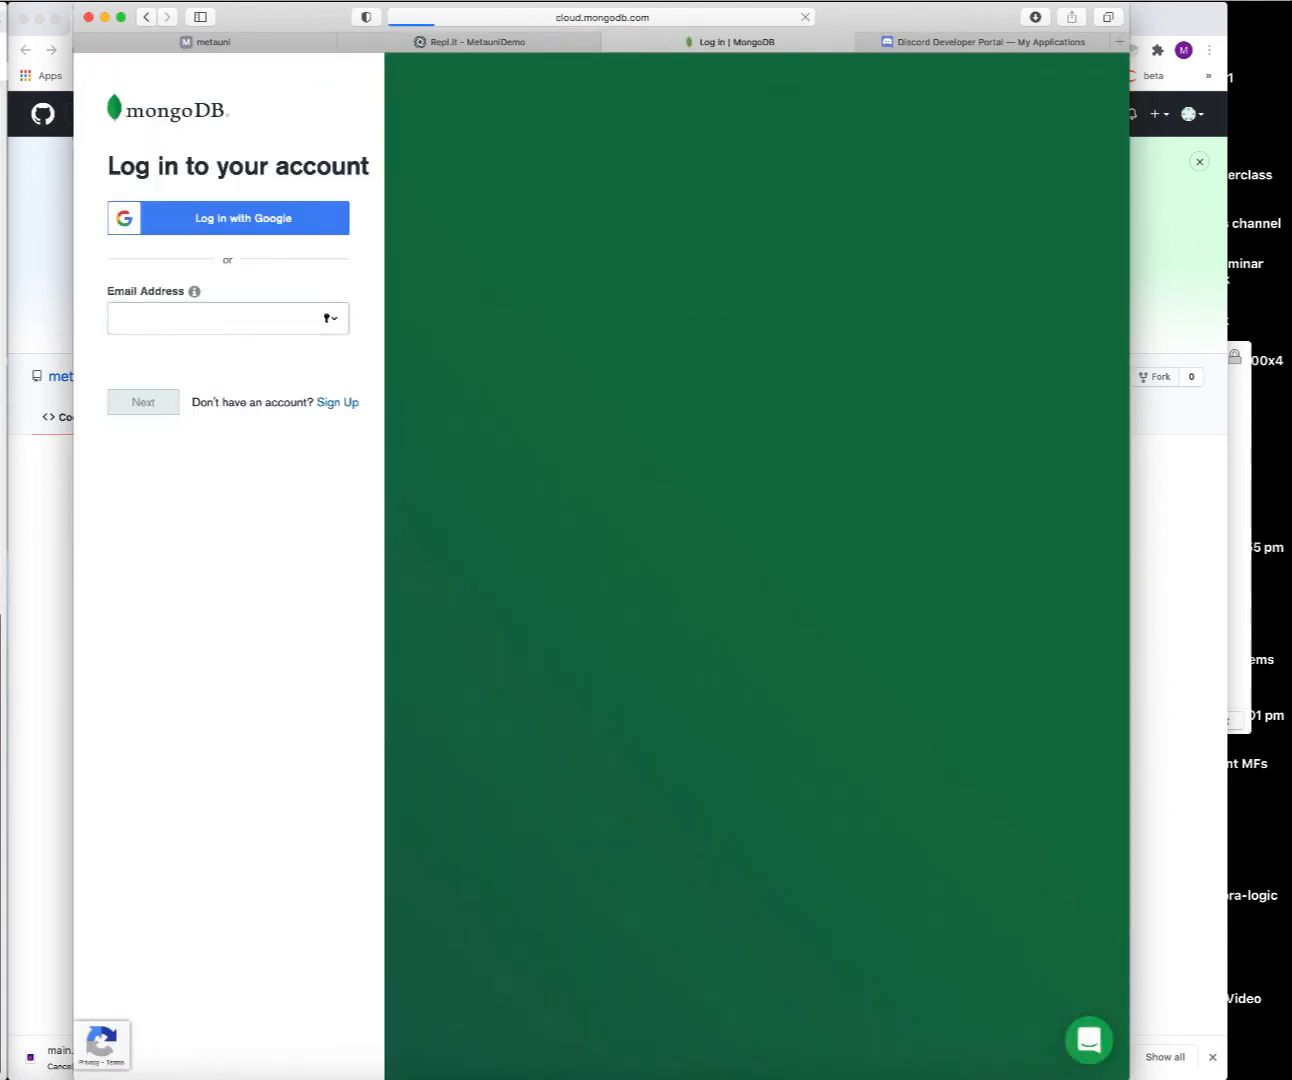
left_click(234, 1078)
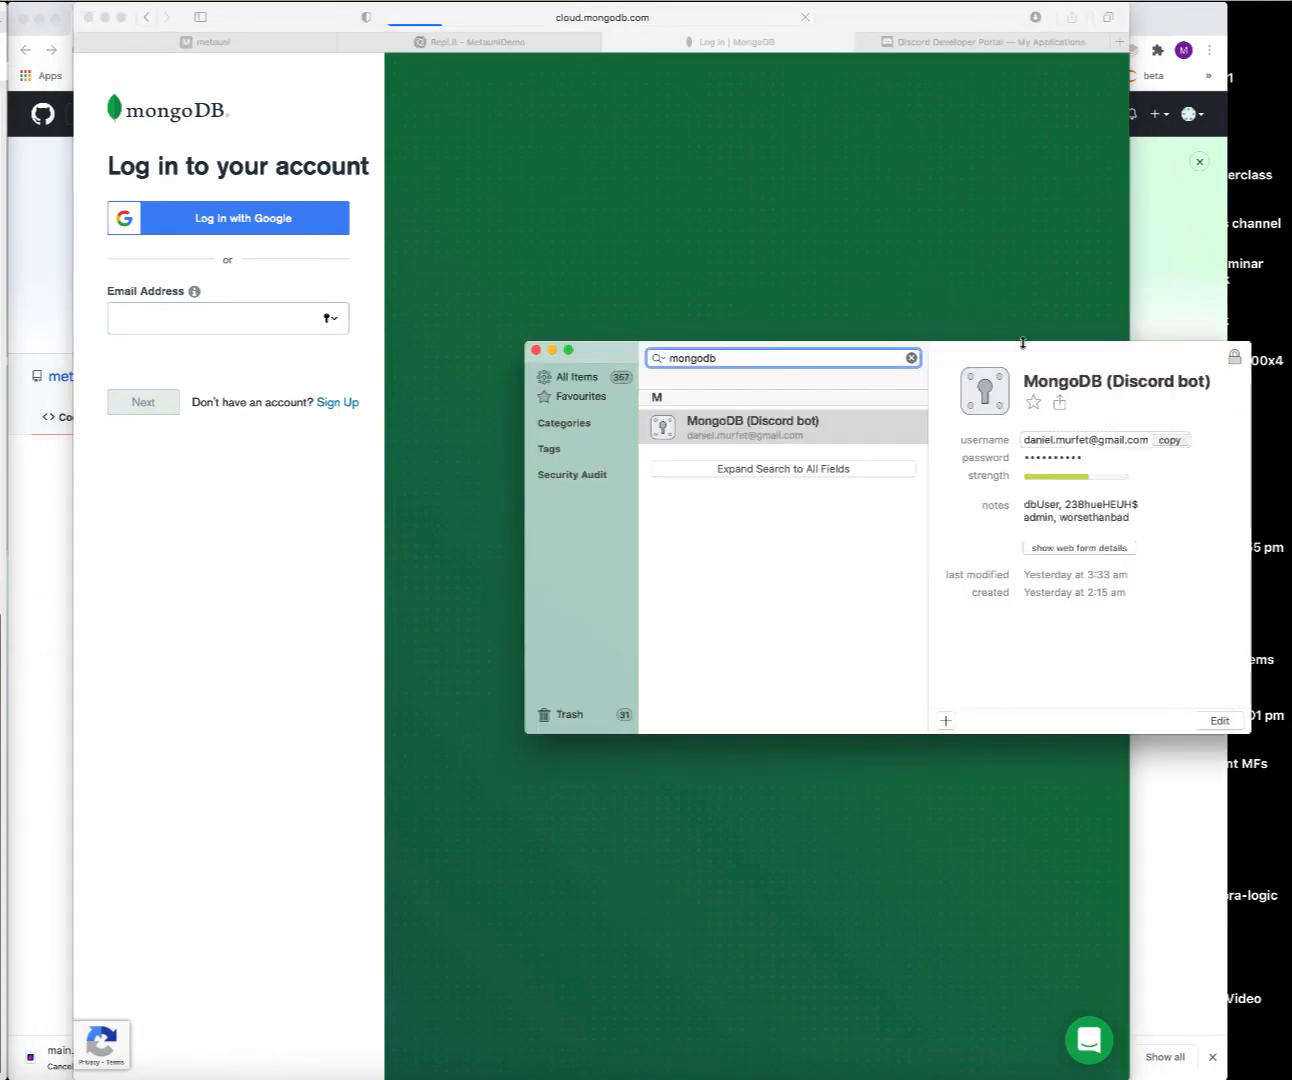
left_click_drag(1023, 348, 0, 330)
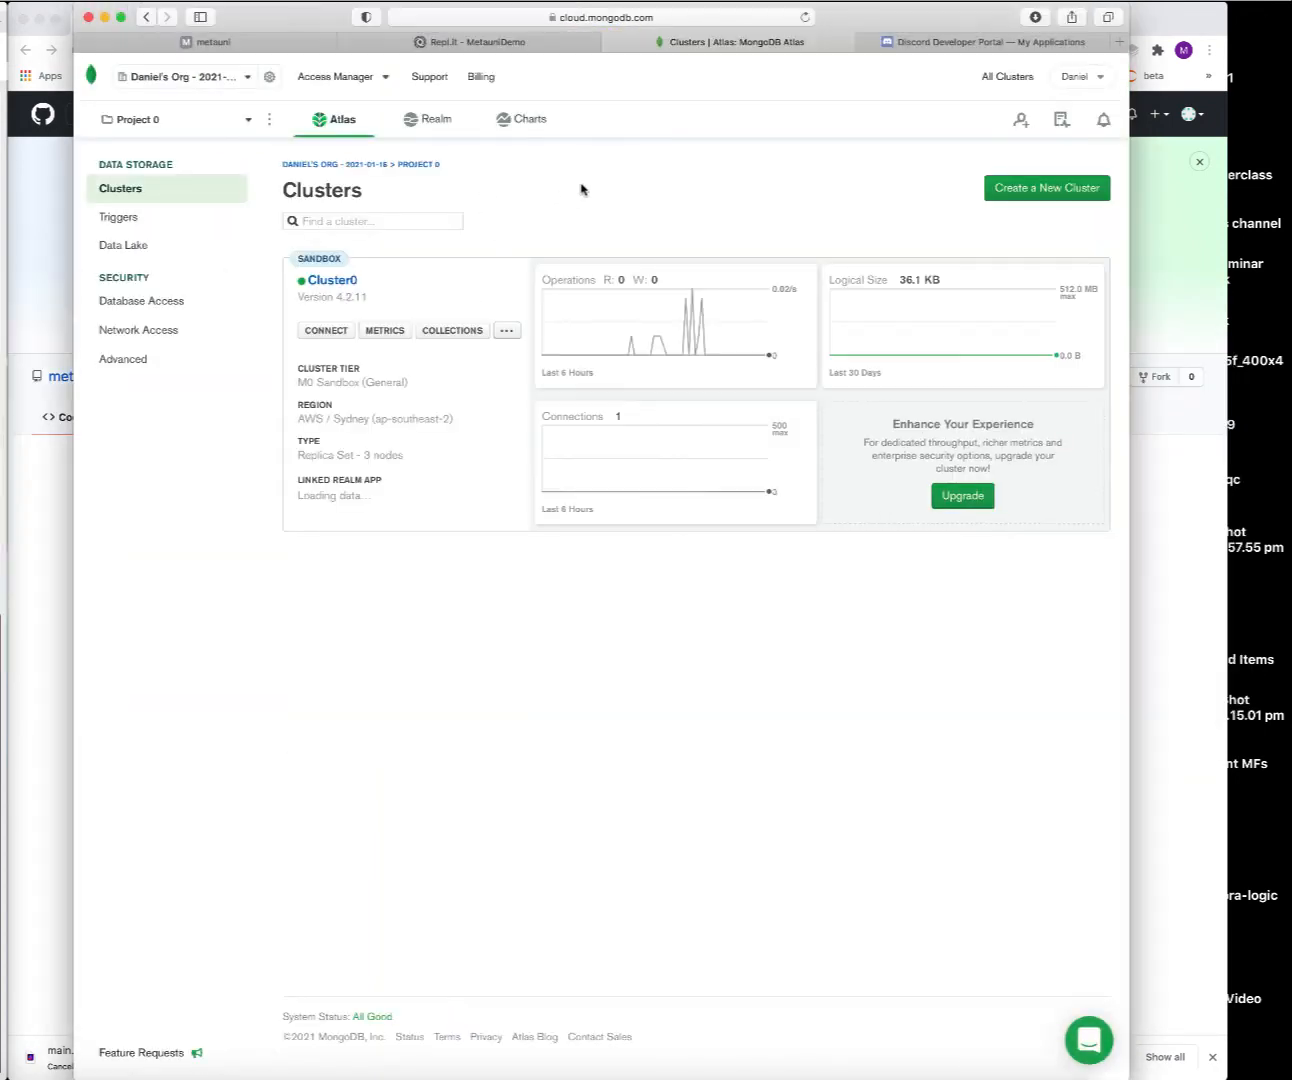
Step: Open the form for a new Atlas cluster and examine its AWS provider, free-tier regions, cluster tier and name settings
left_click(1050, 193)
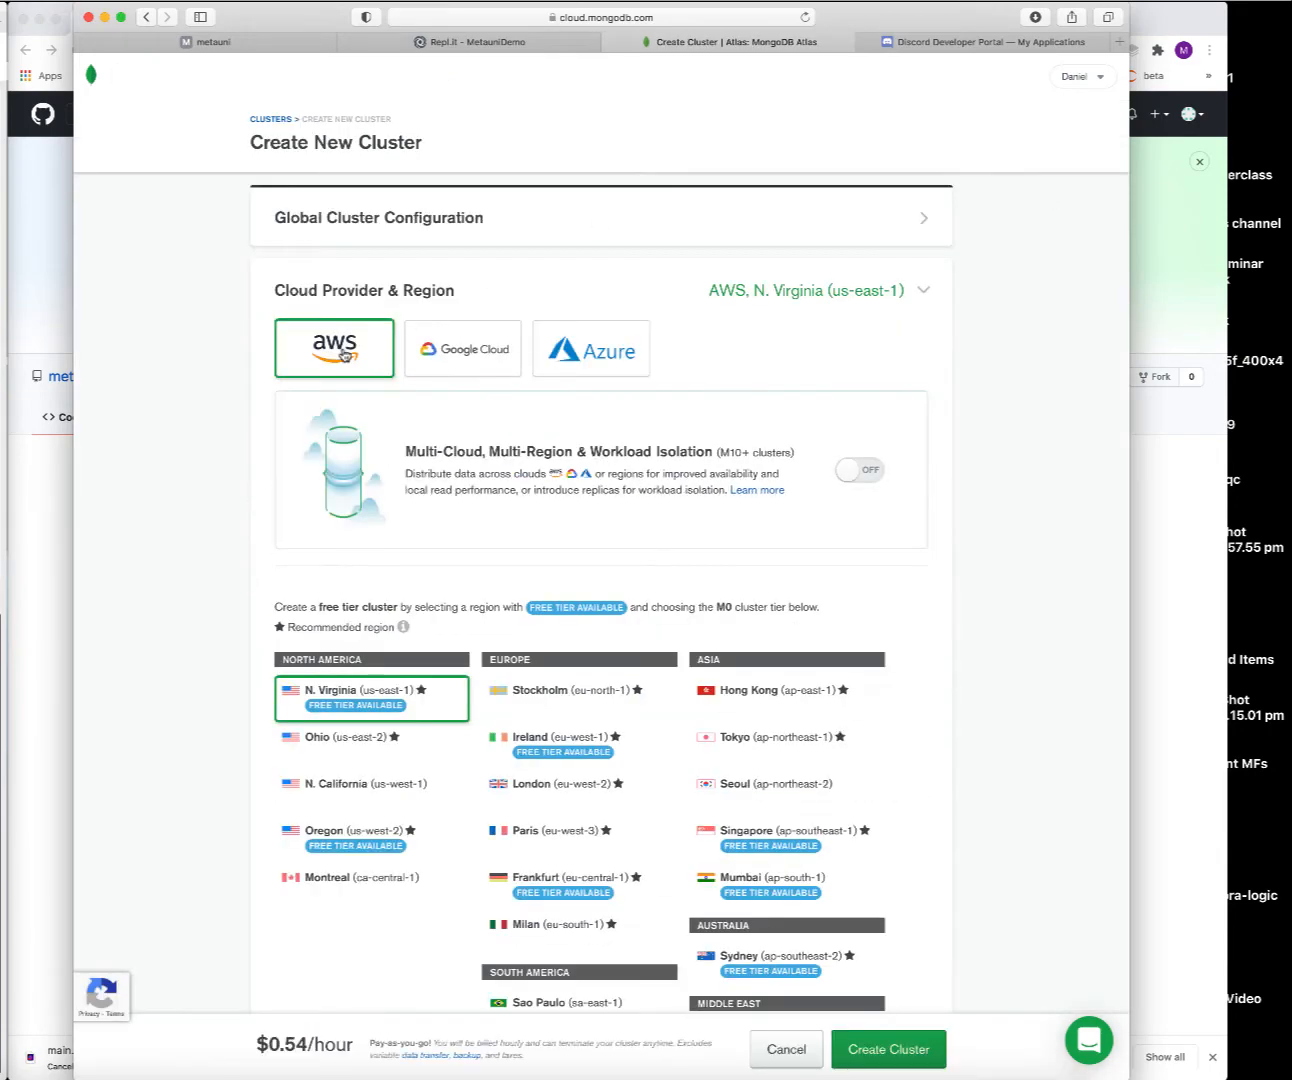
scroll(187, 651, "down", 3)
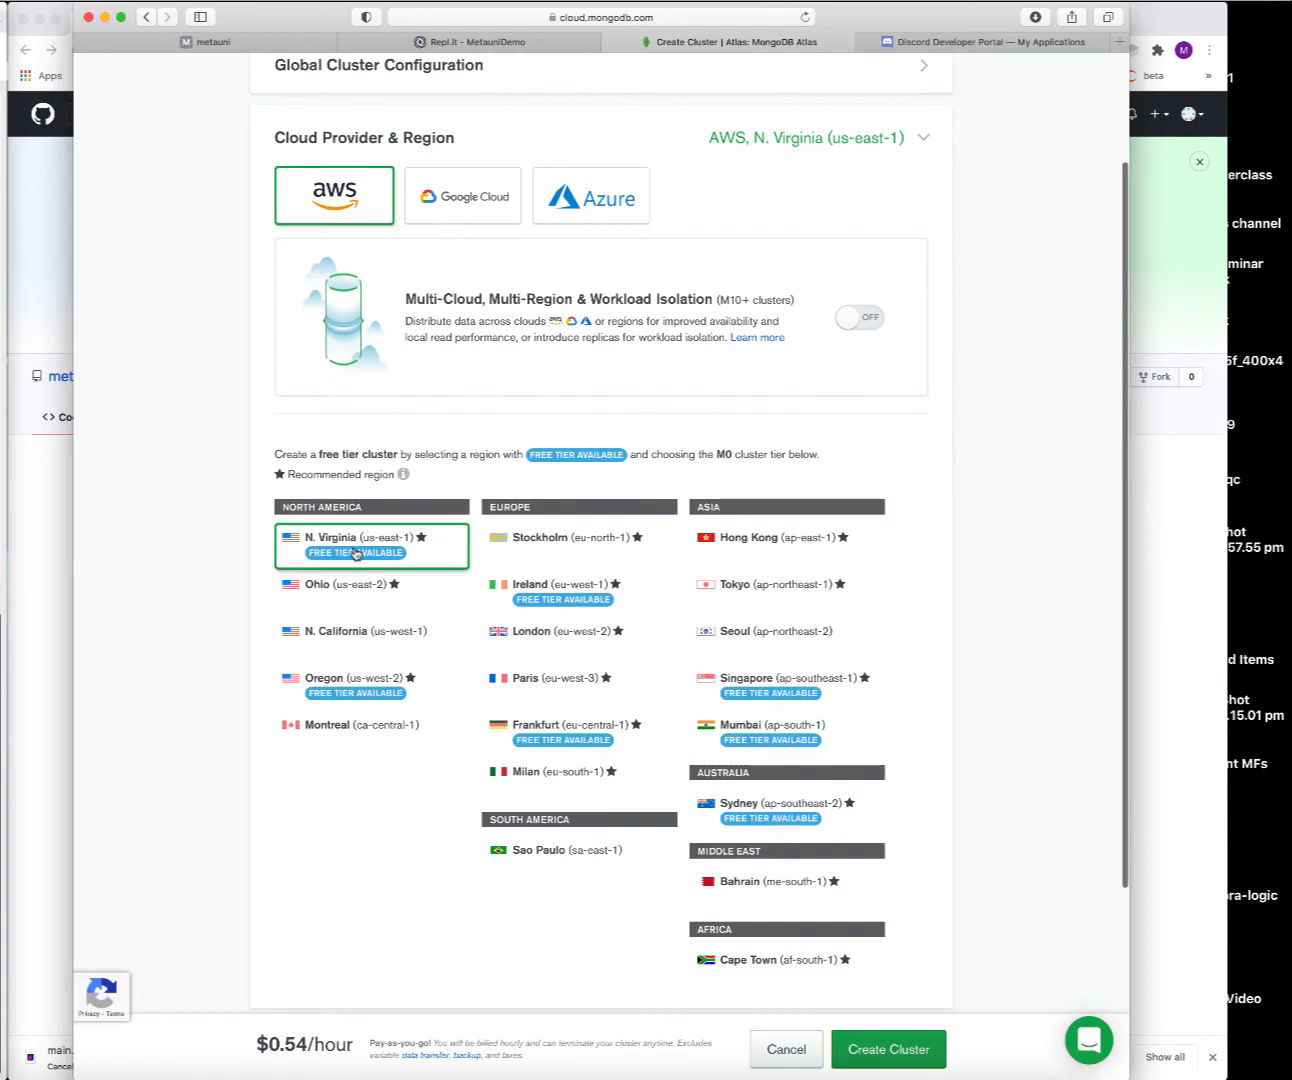
scroll(225, 606, "down", 5)
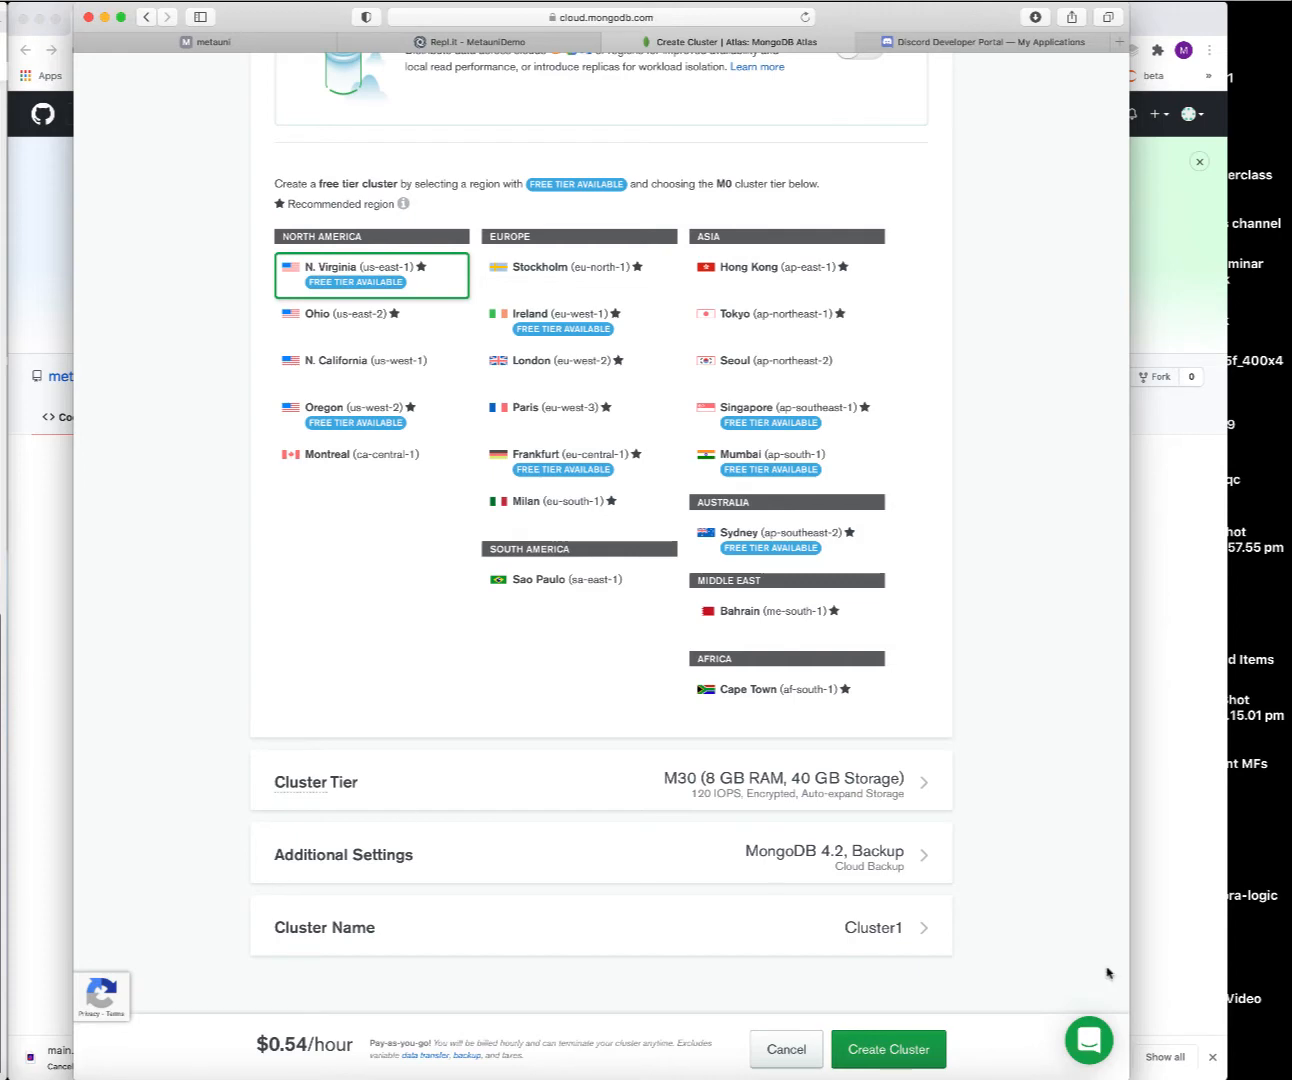
scroll(976, 930, "up", 8)
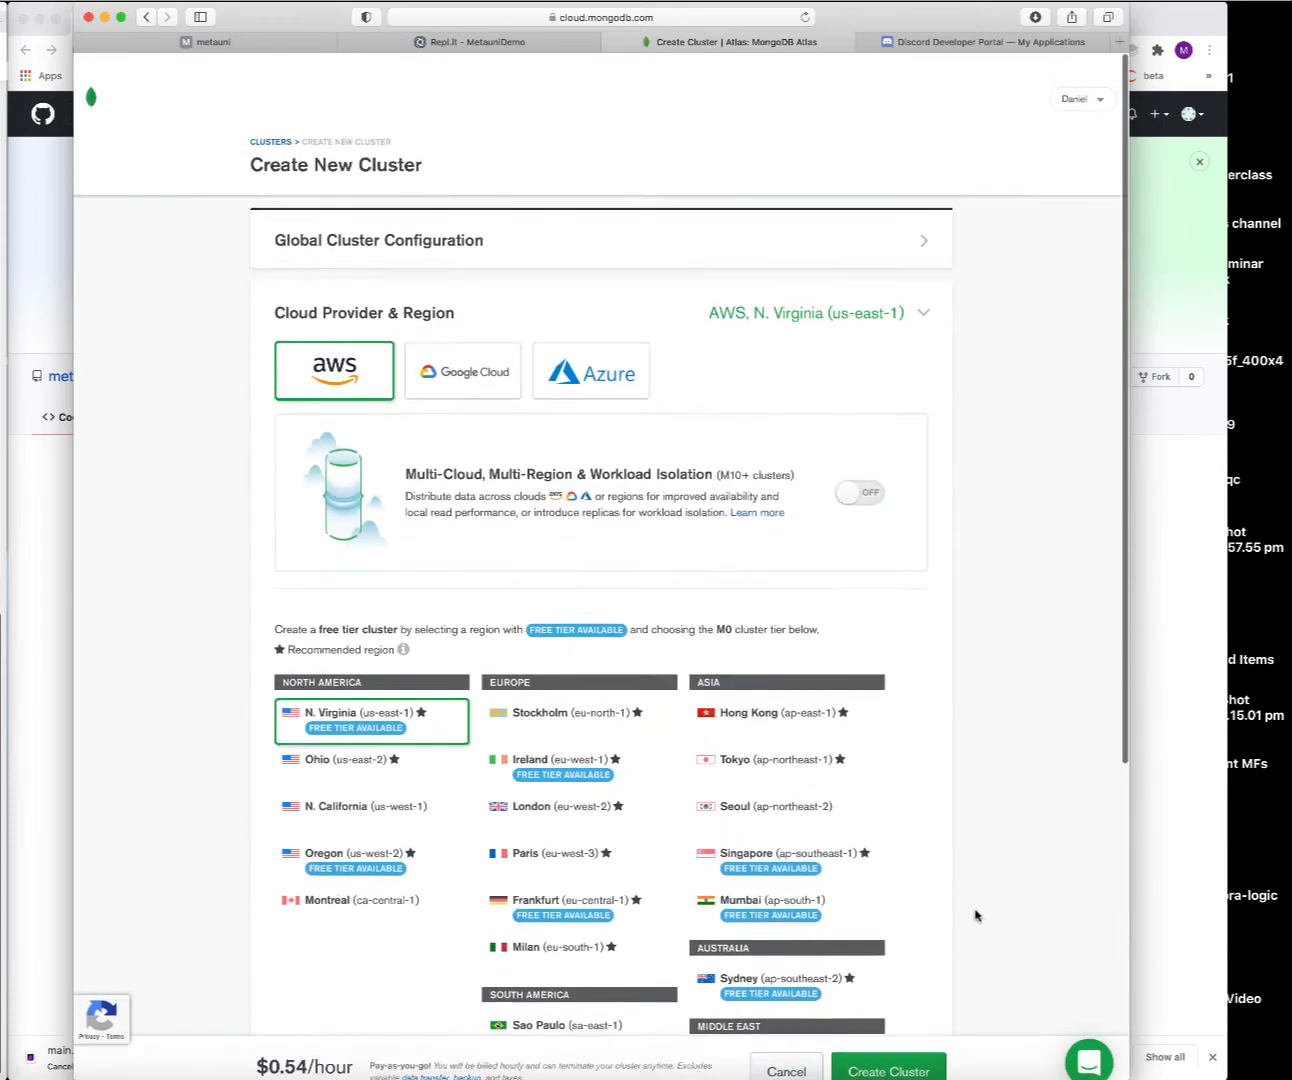
scroll(970, 745, "down", 8)
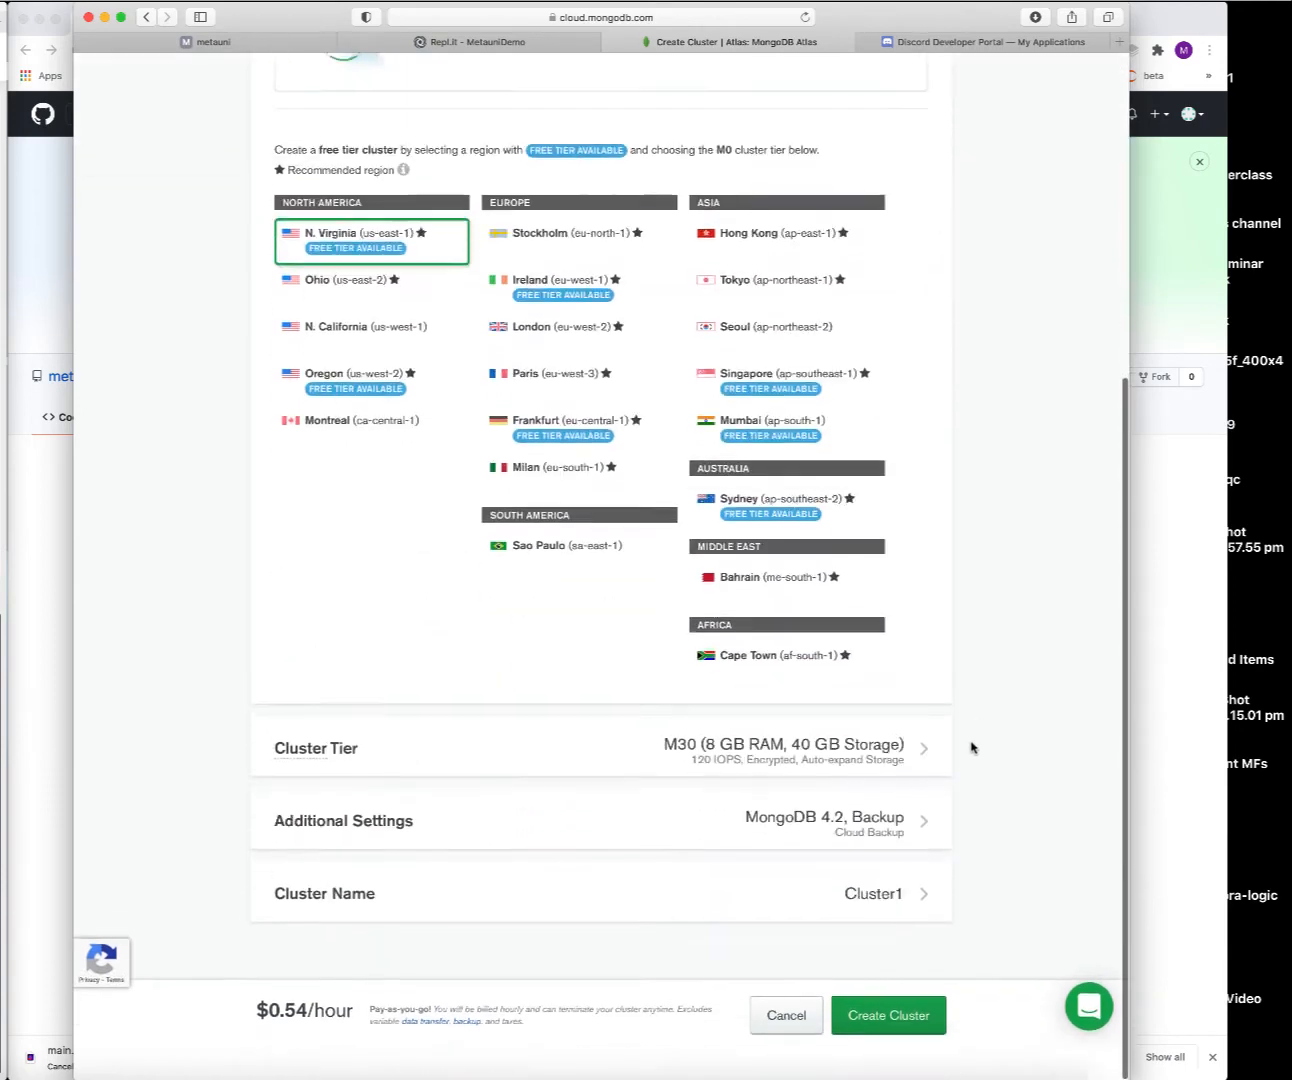
Step: Try to create the AWS N. Virginia cluster with Australia as billing country, cancel the payment form and return to the cluster overview
left_click(886, 1050)
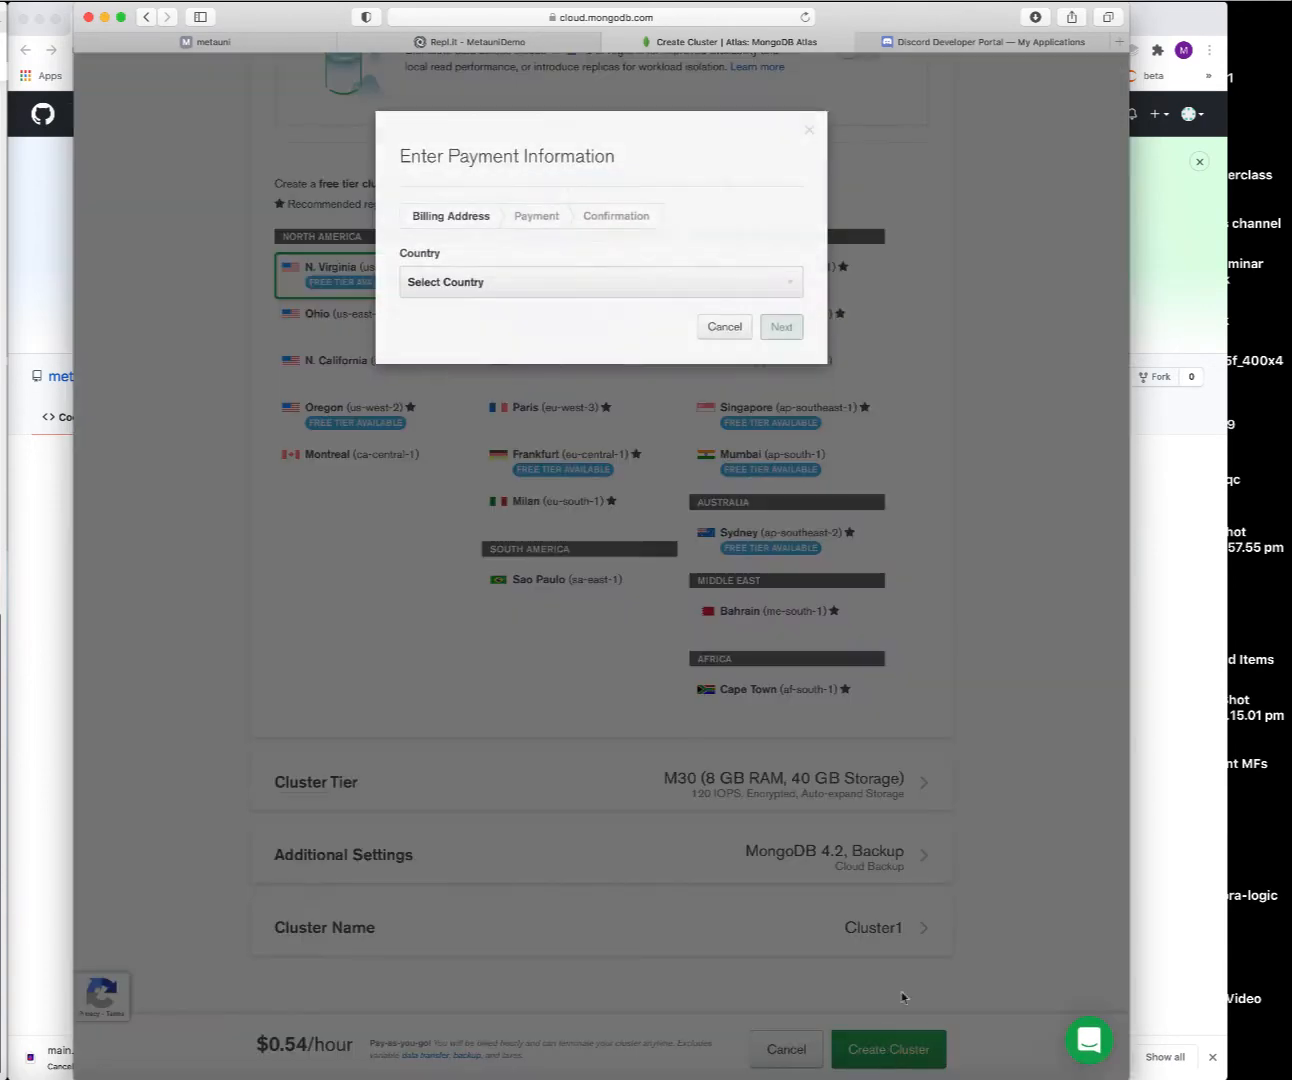
left_click(505, 282)
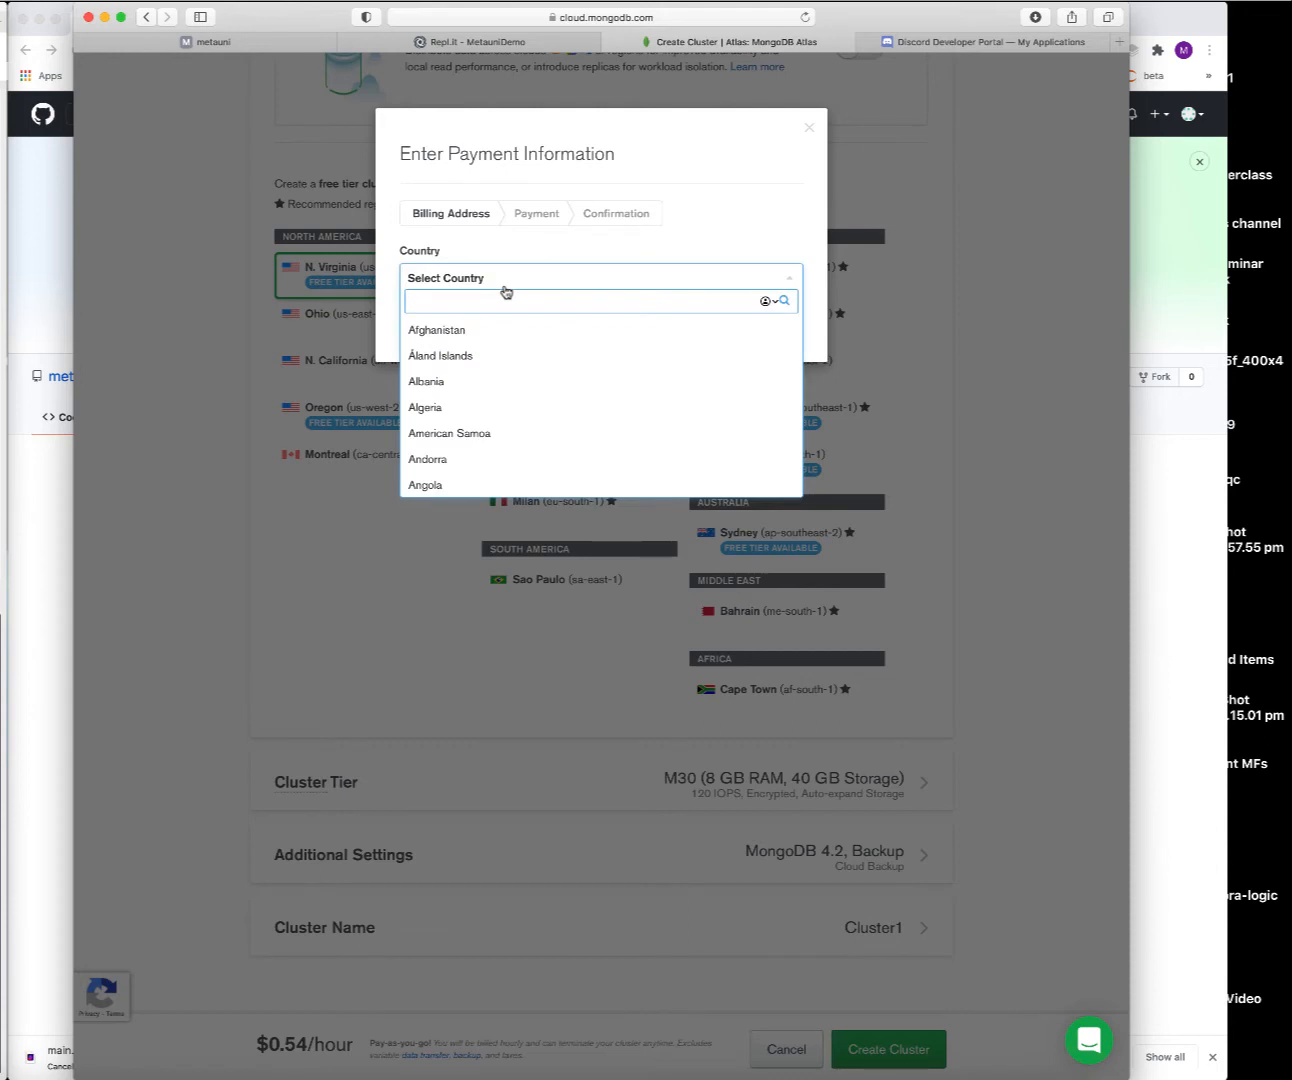
type("aus")
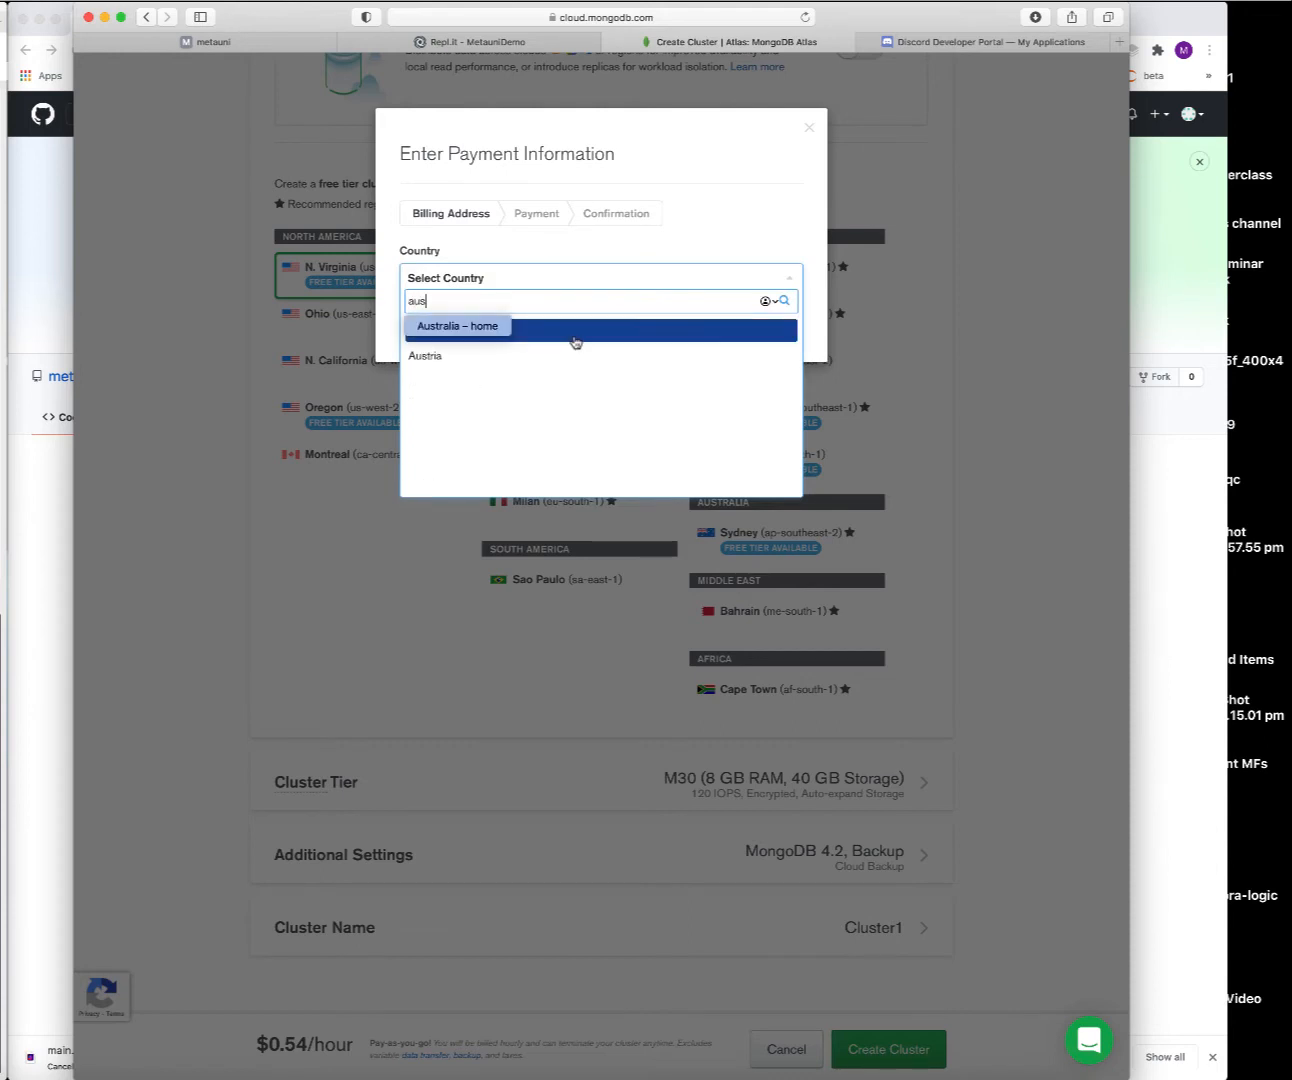
left_click(576, 330)
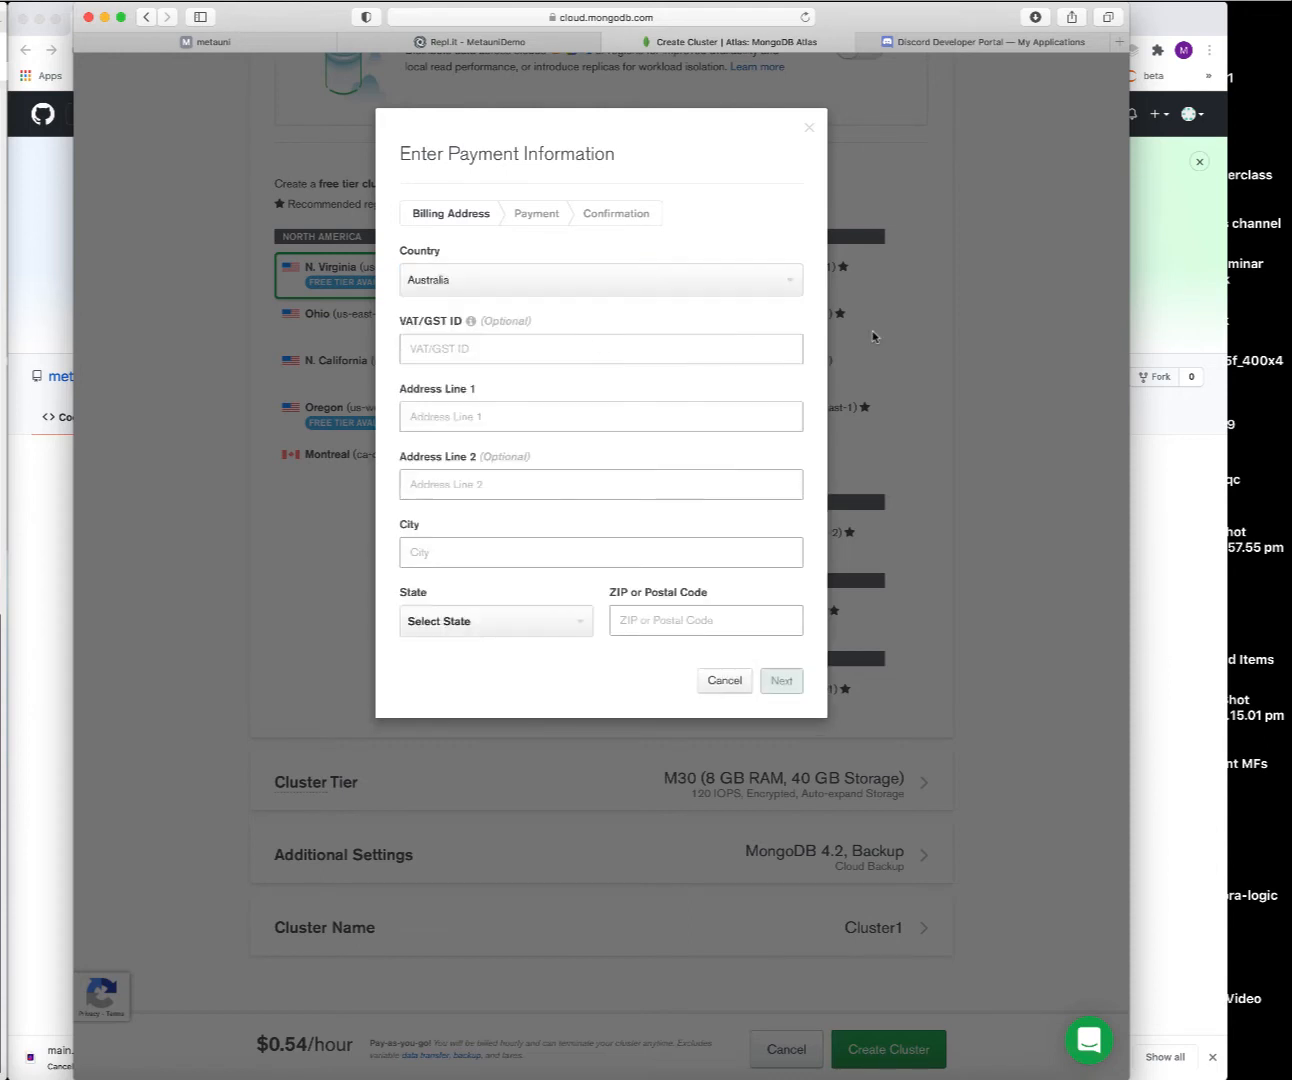
left_click(738, 686)
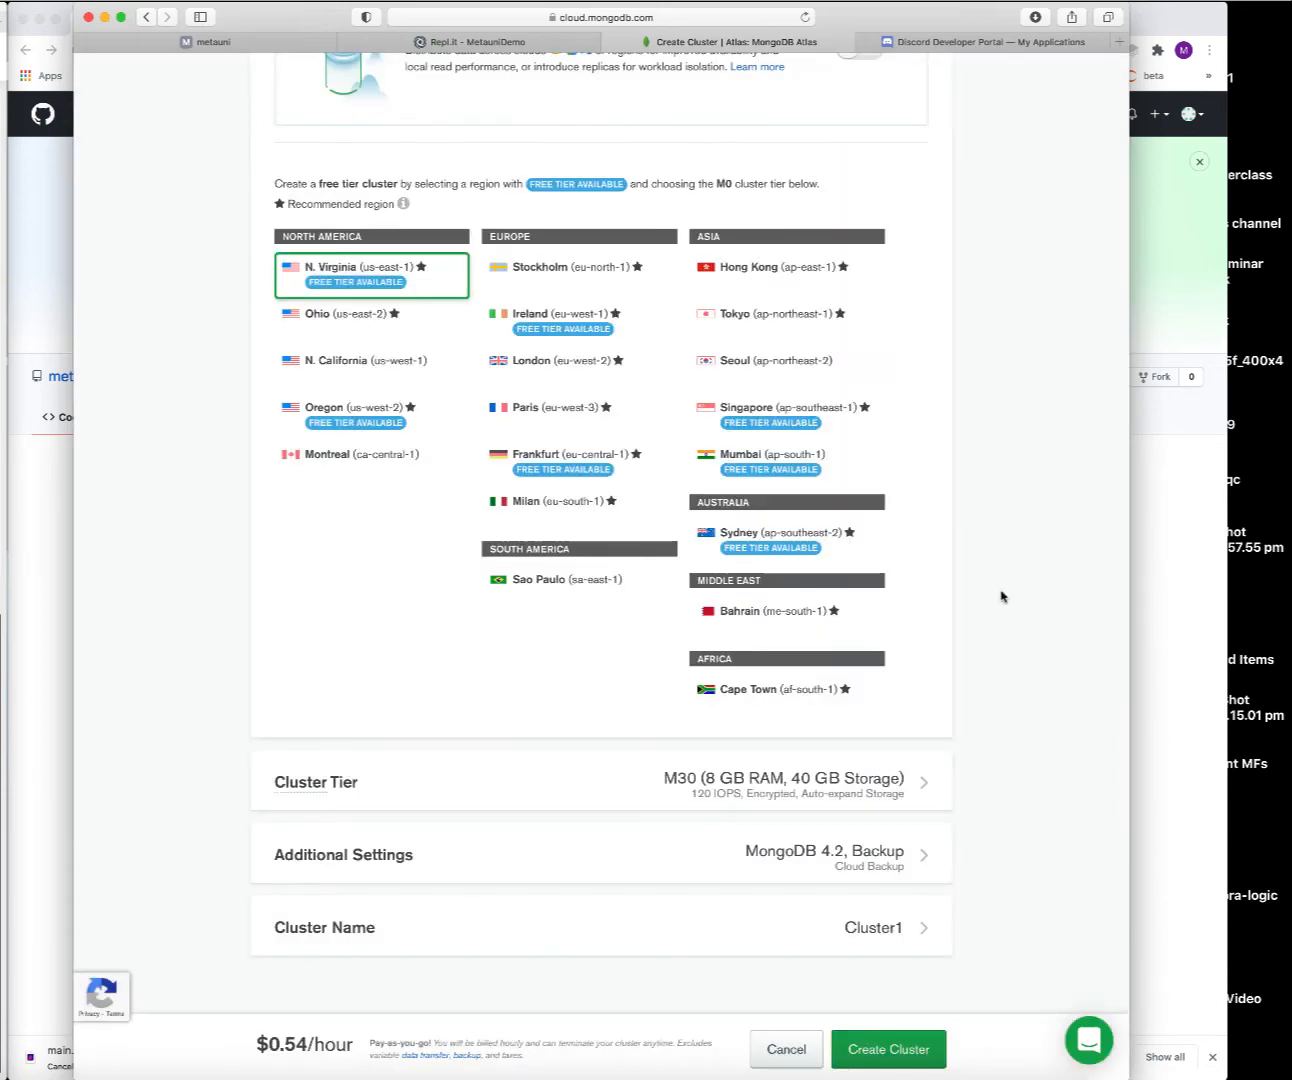
scroll(1001, 596, "up", 5)
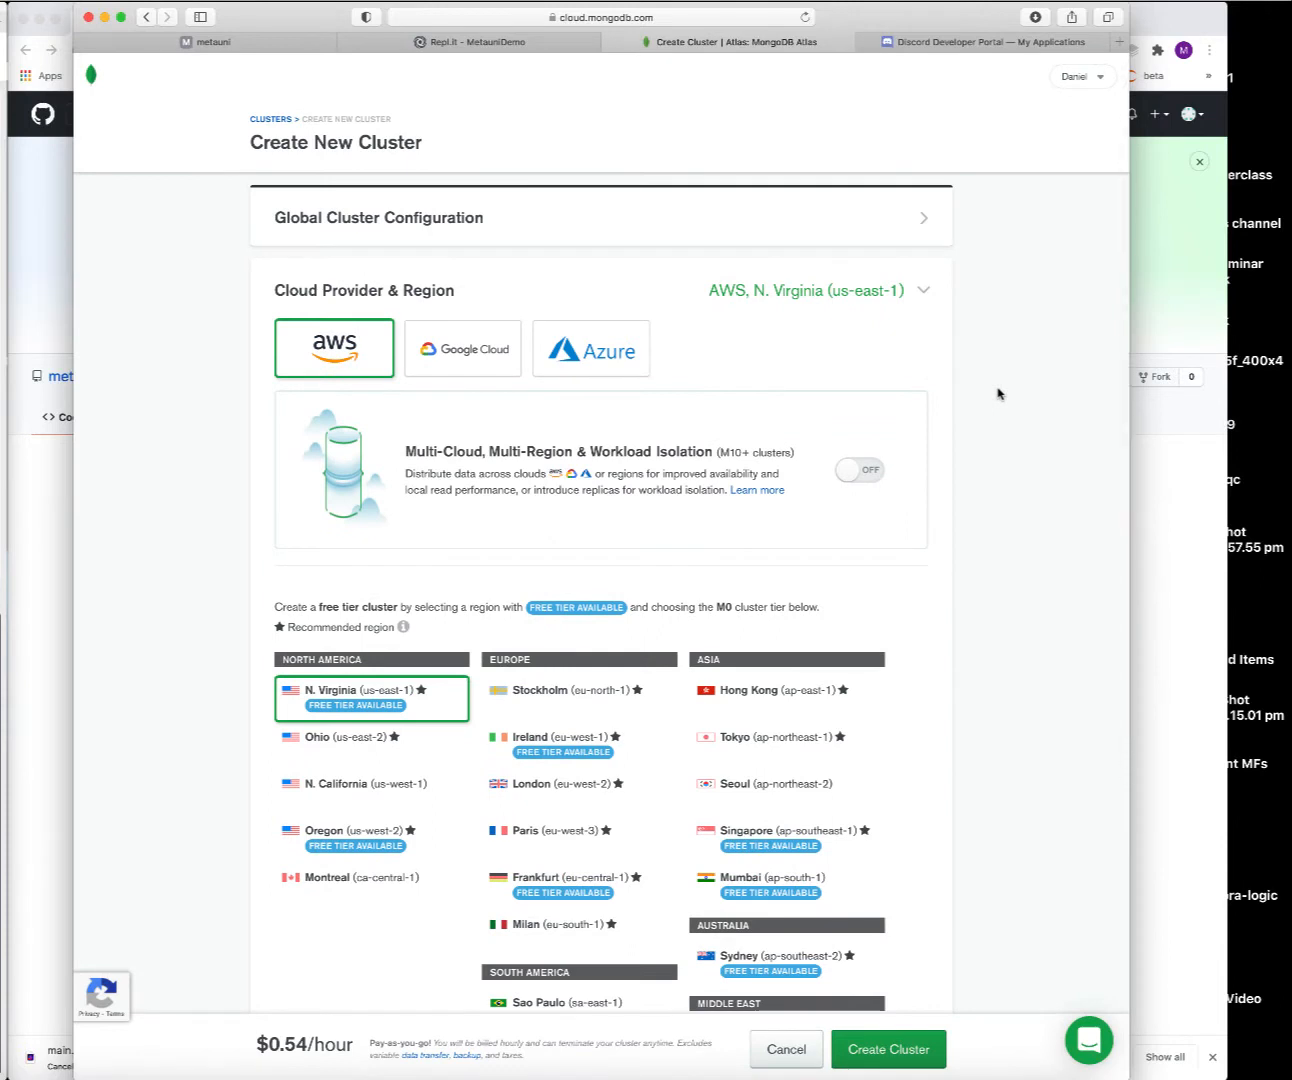
left_click(146, 19)
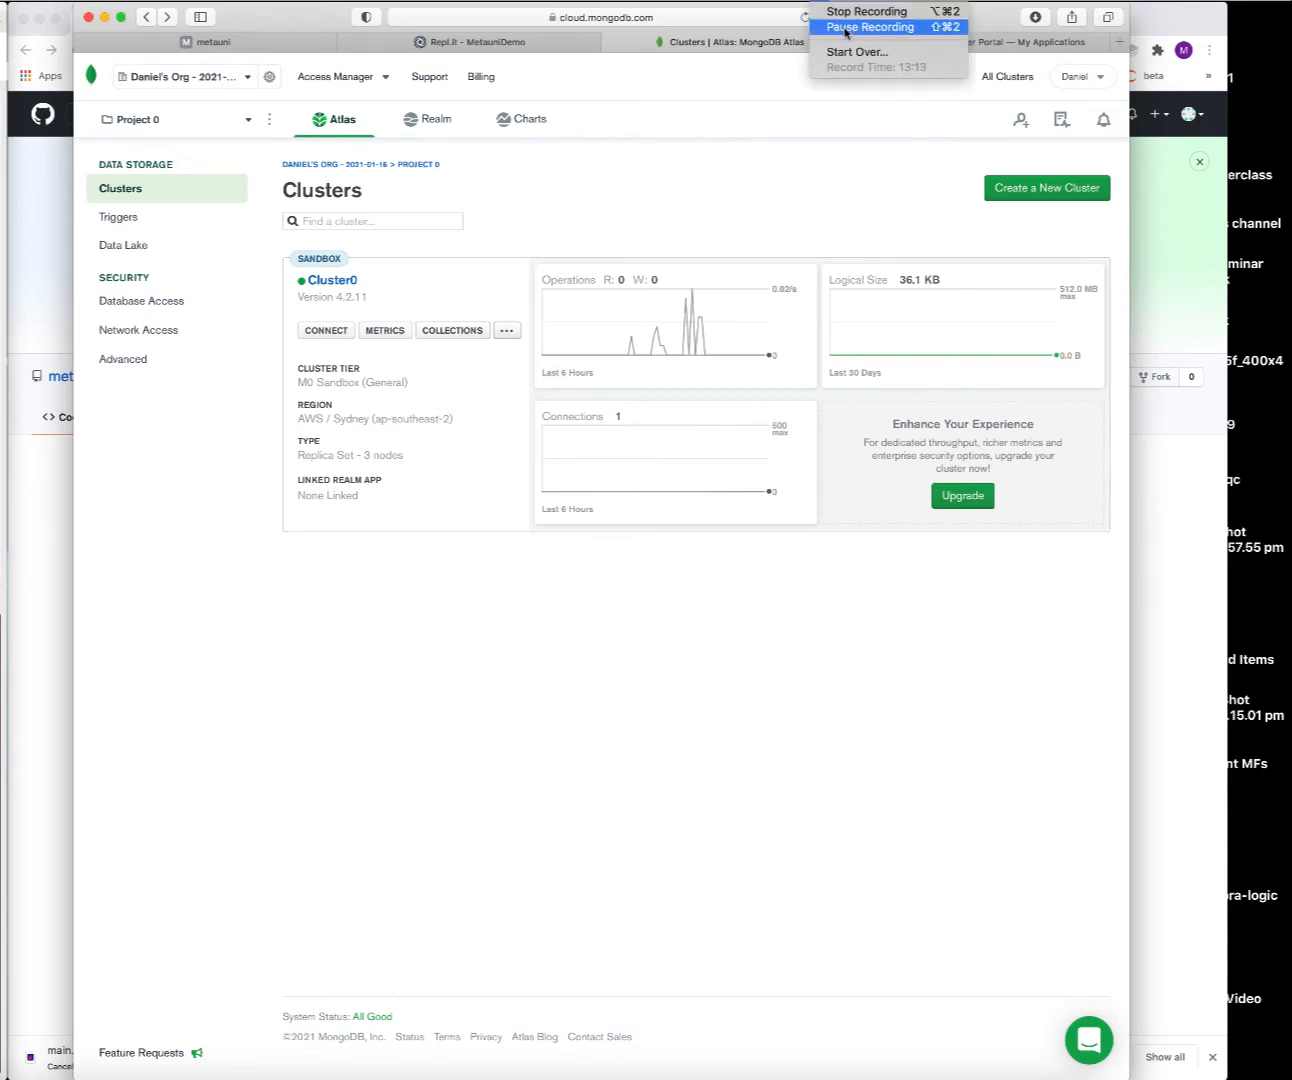
left_click(865, 38)
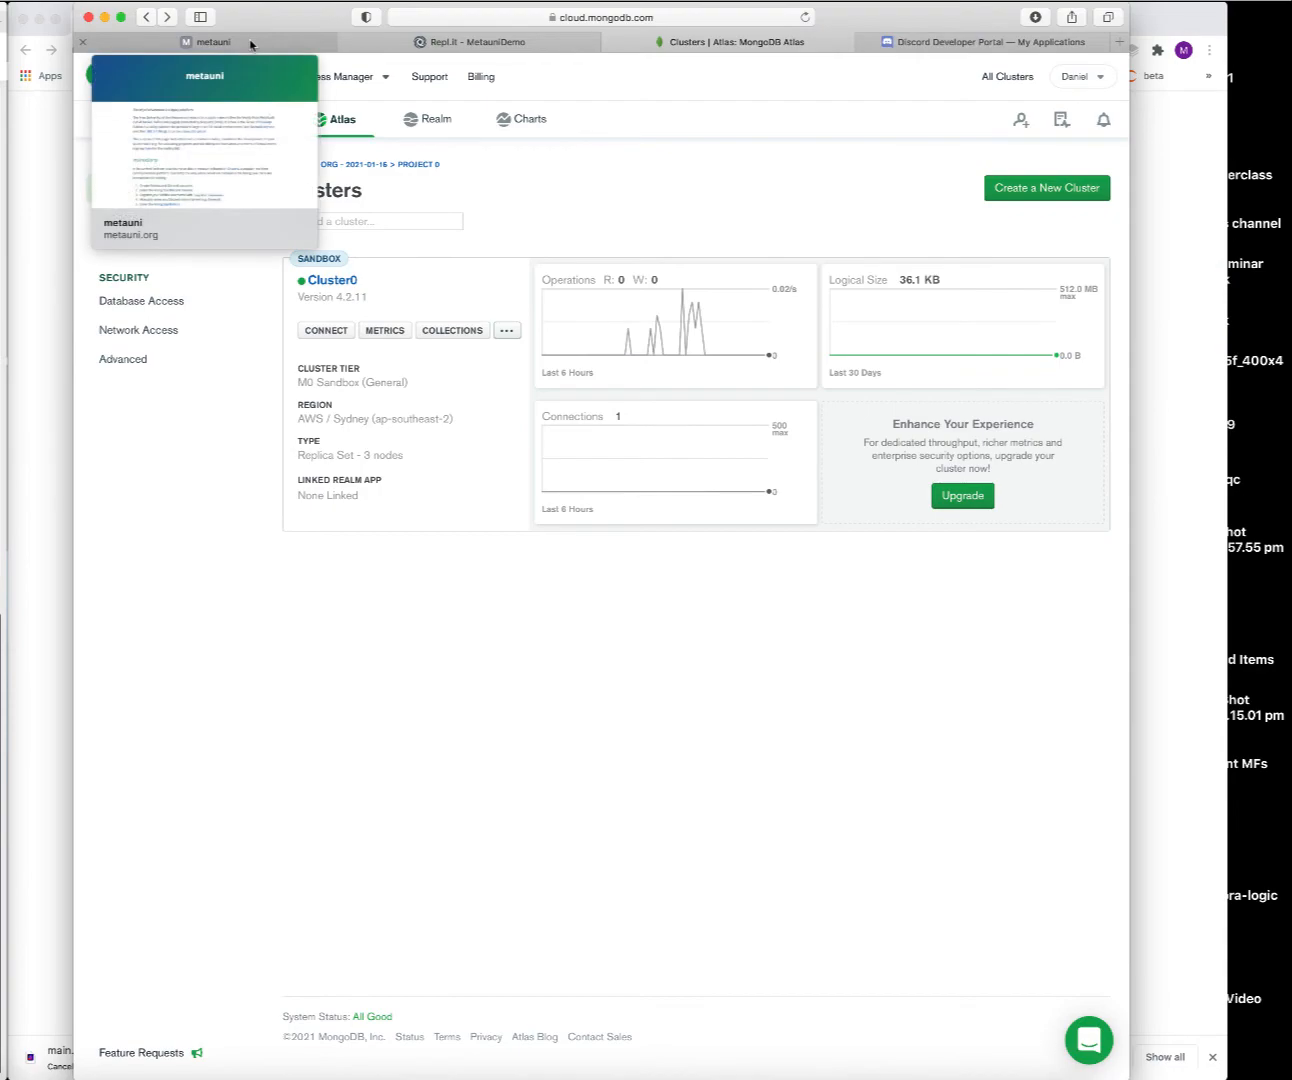
Step: On the metauni site, open the blog post linked from the History entry about building your own node in a new tab
left_click(251, 44)
scroll(237, 660, "down", 10)
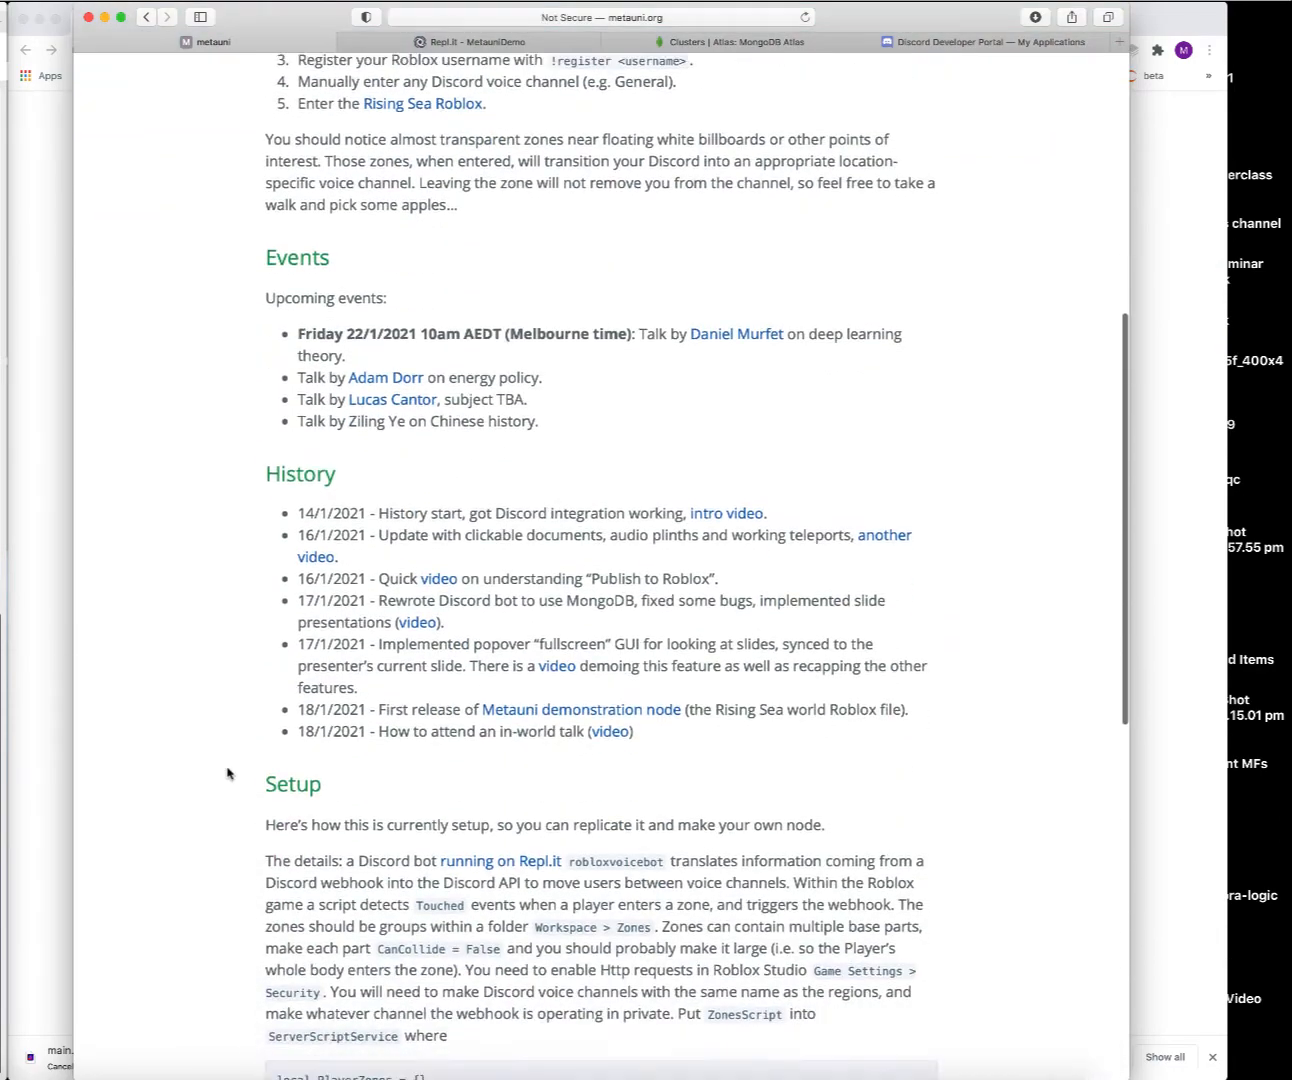
scroll(751, 608, "down", 4)
scroll(756, 609, "up", 8)
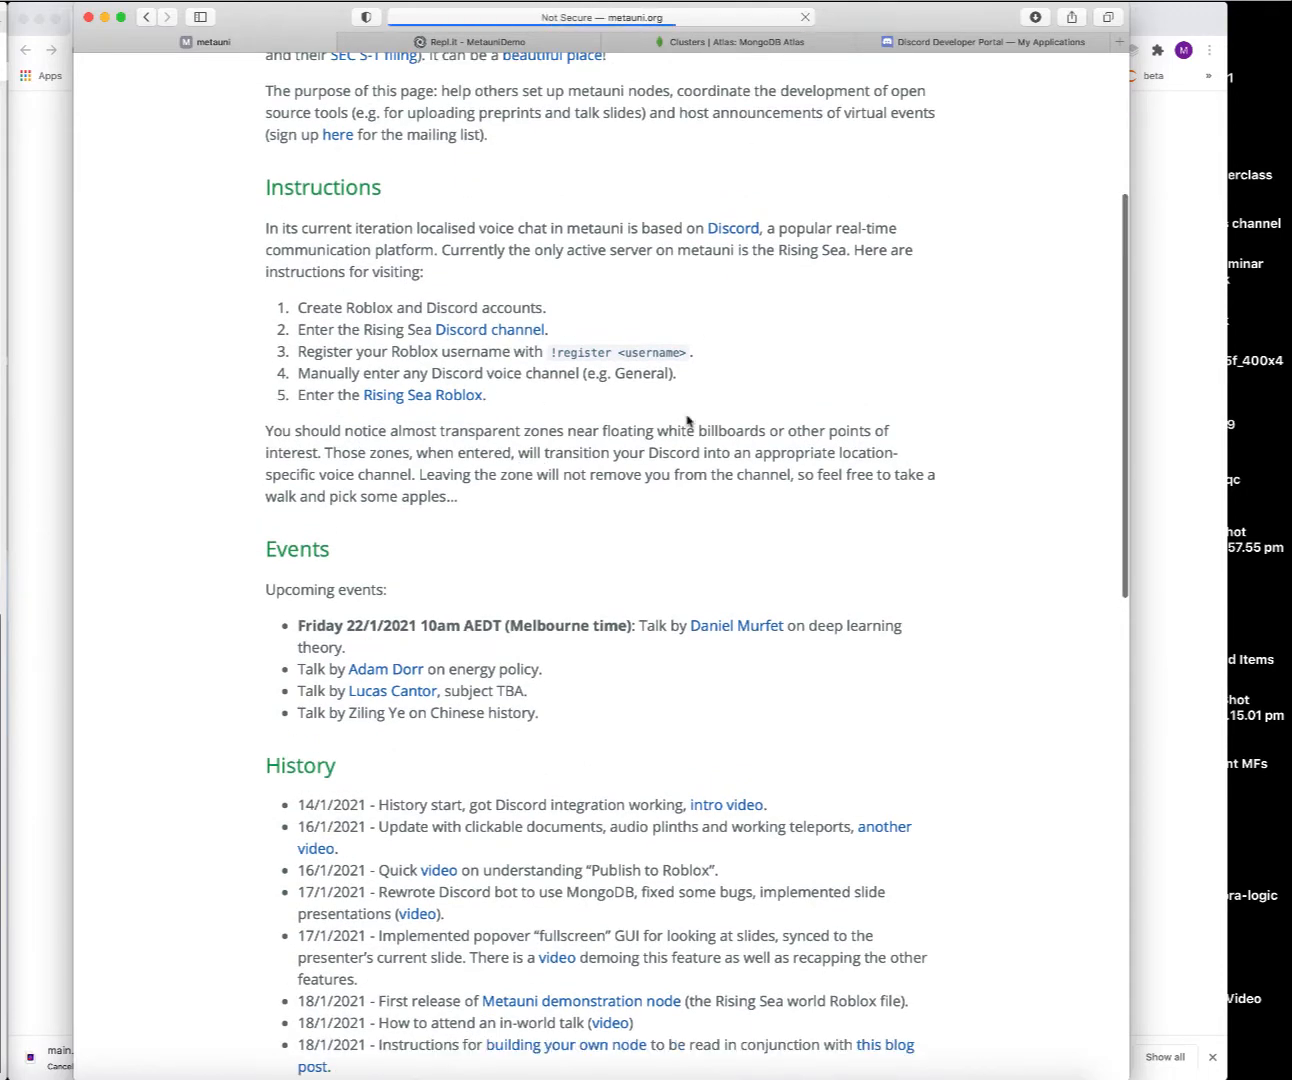
scroll(700, 440, "down", 5)
left_click(894, 656, "super")
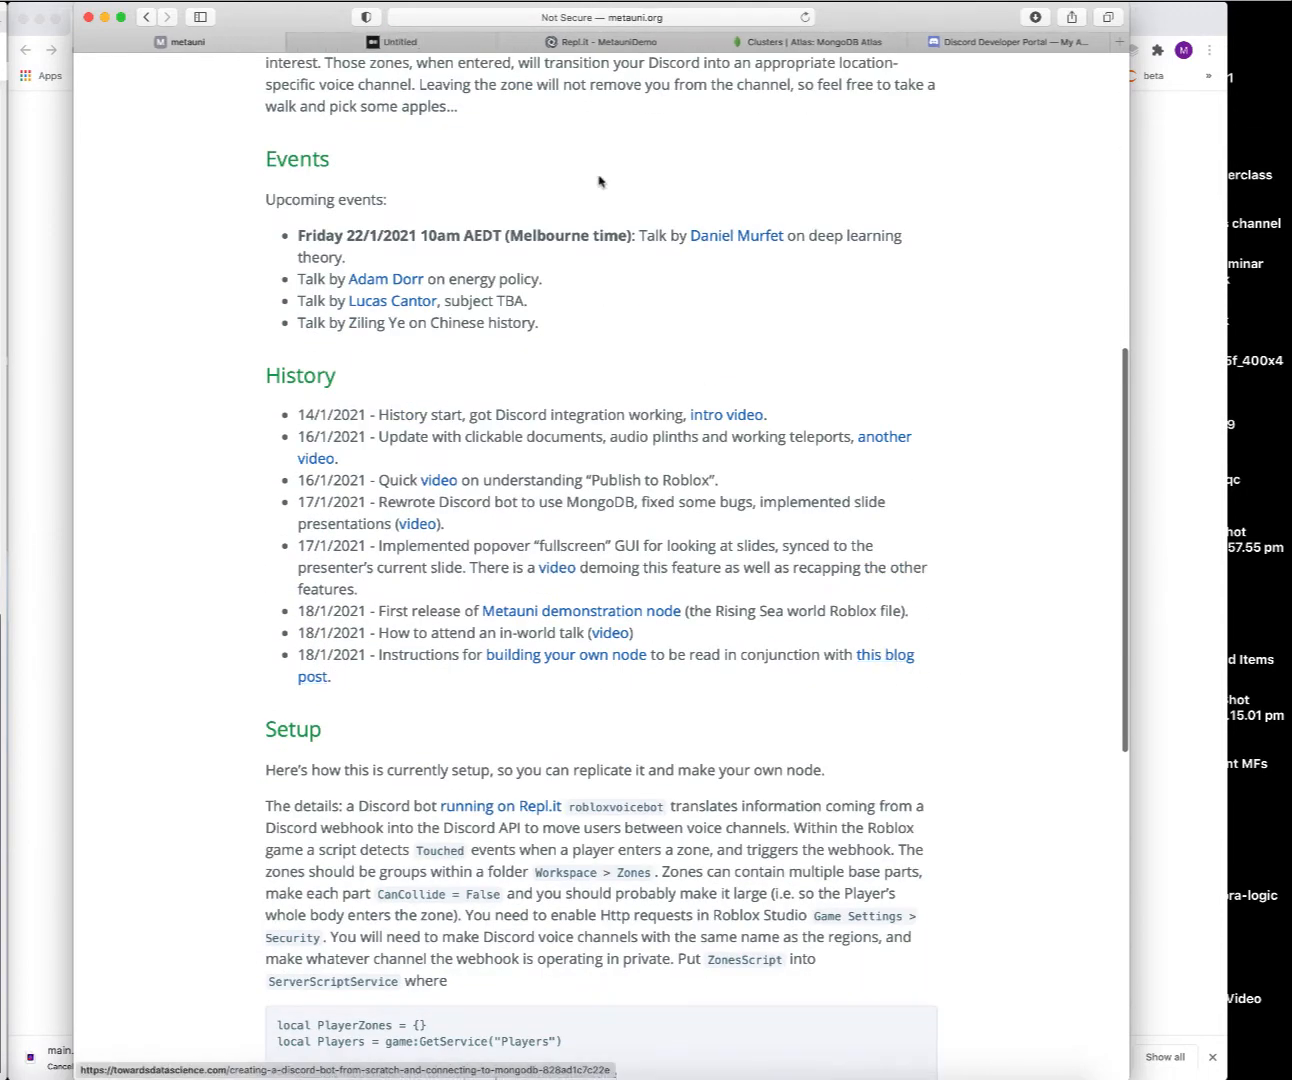
Step: Read the article's instructions on connecting to a MongoDB cluster, from IP whitelisting and user creation to Compass, and close the article
left_click(399, 43)
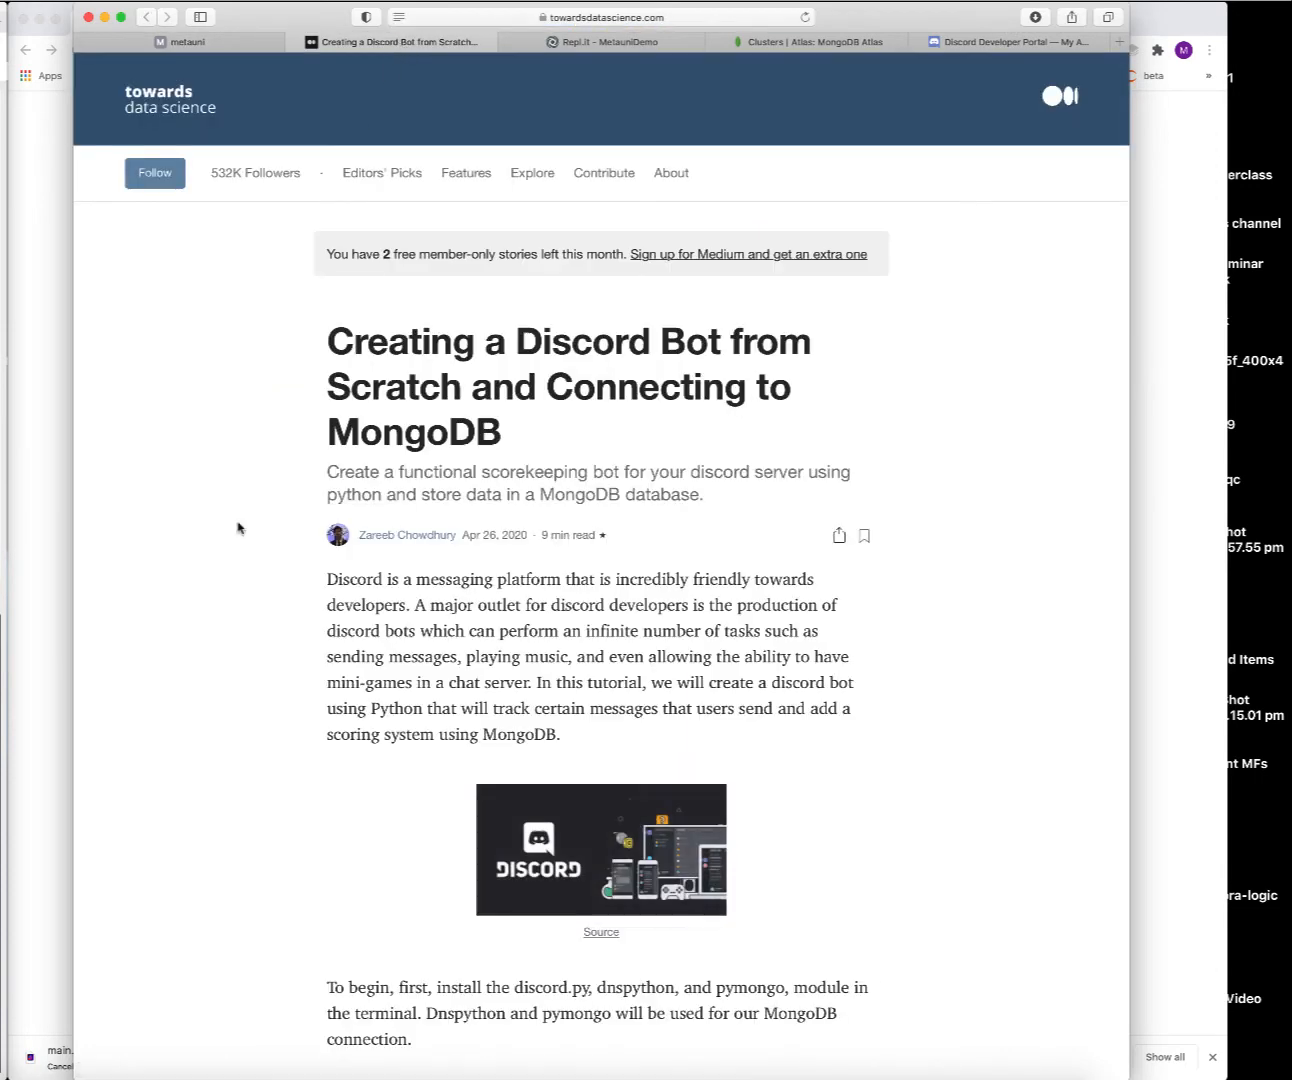
scroll(222, 615, "down", 20)
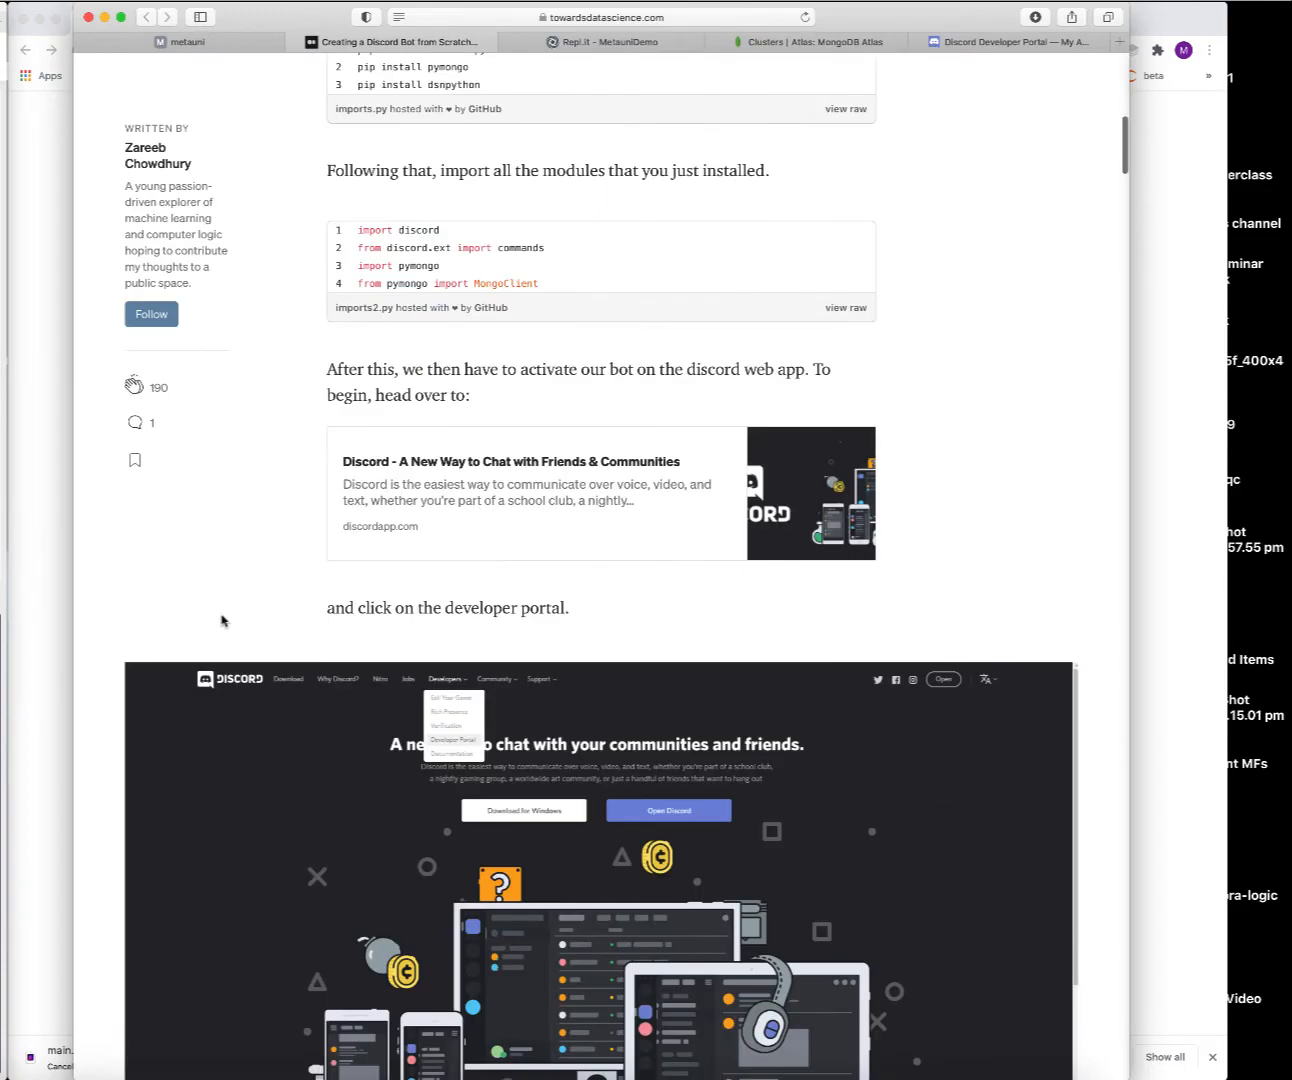
scroll(222, 699, "down", 20)
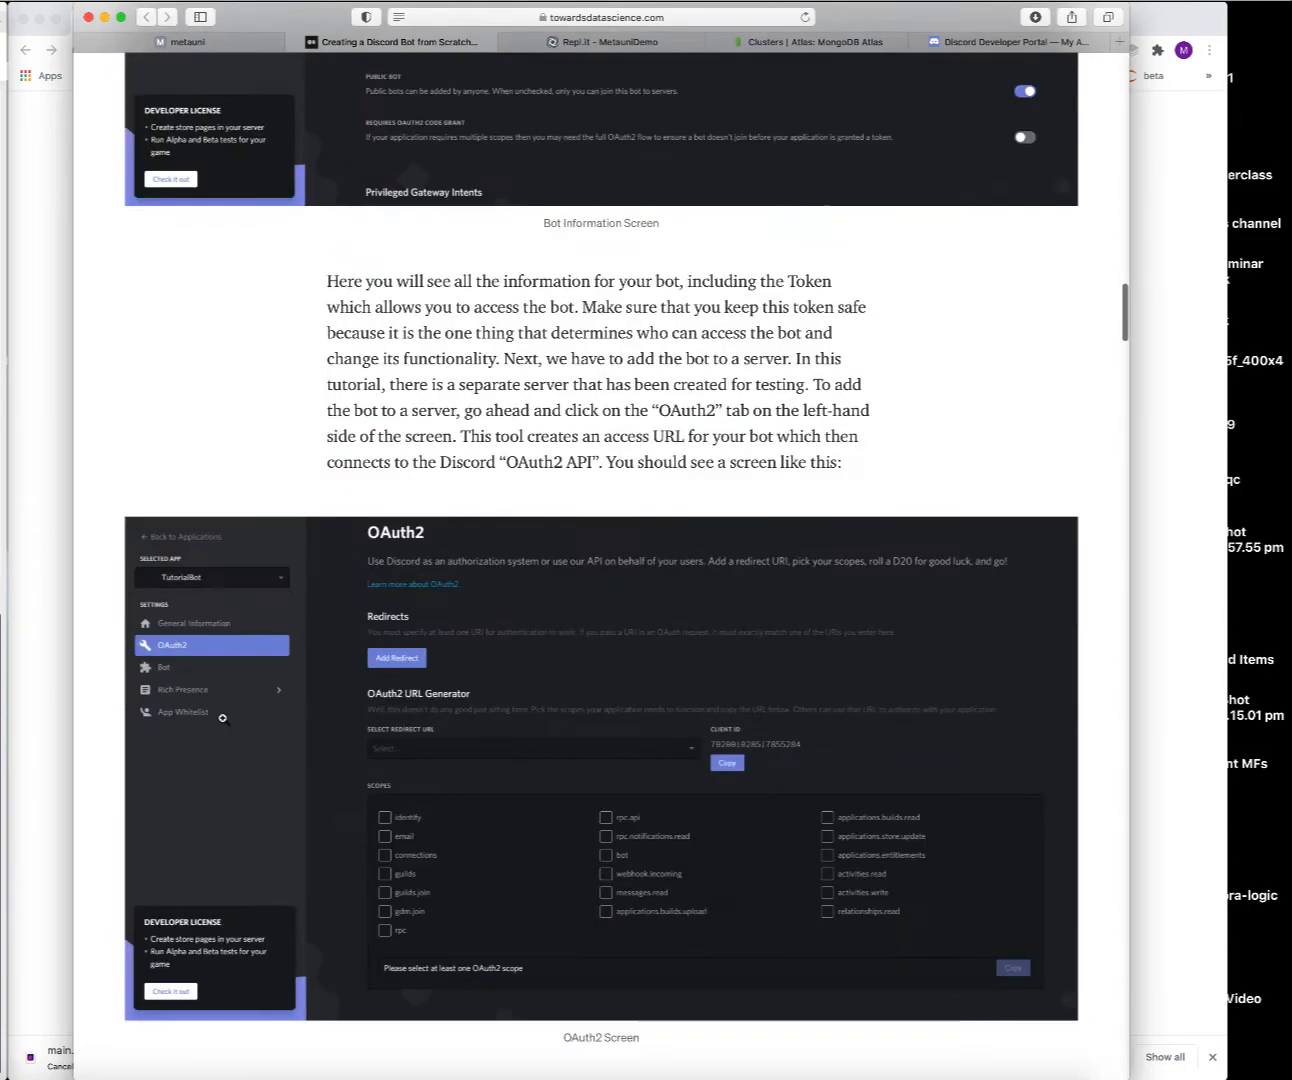
scroll(277, 756, "down", 20)
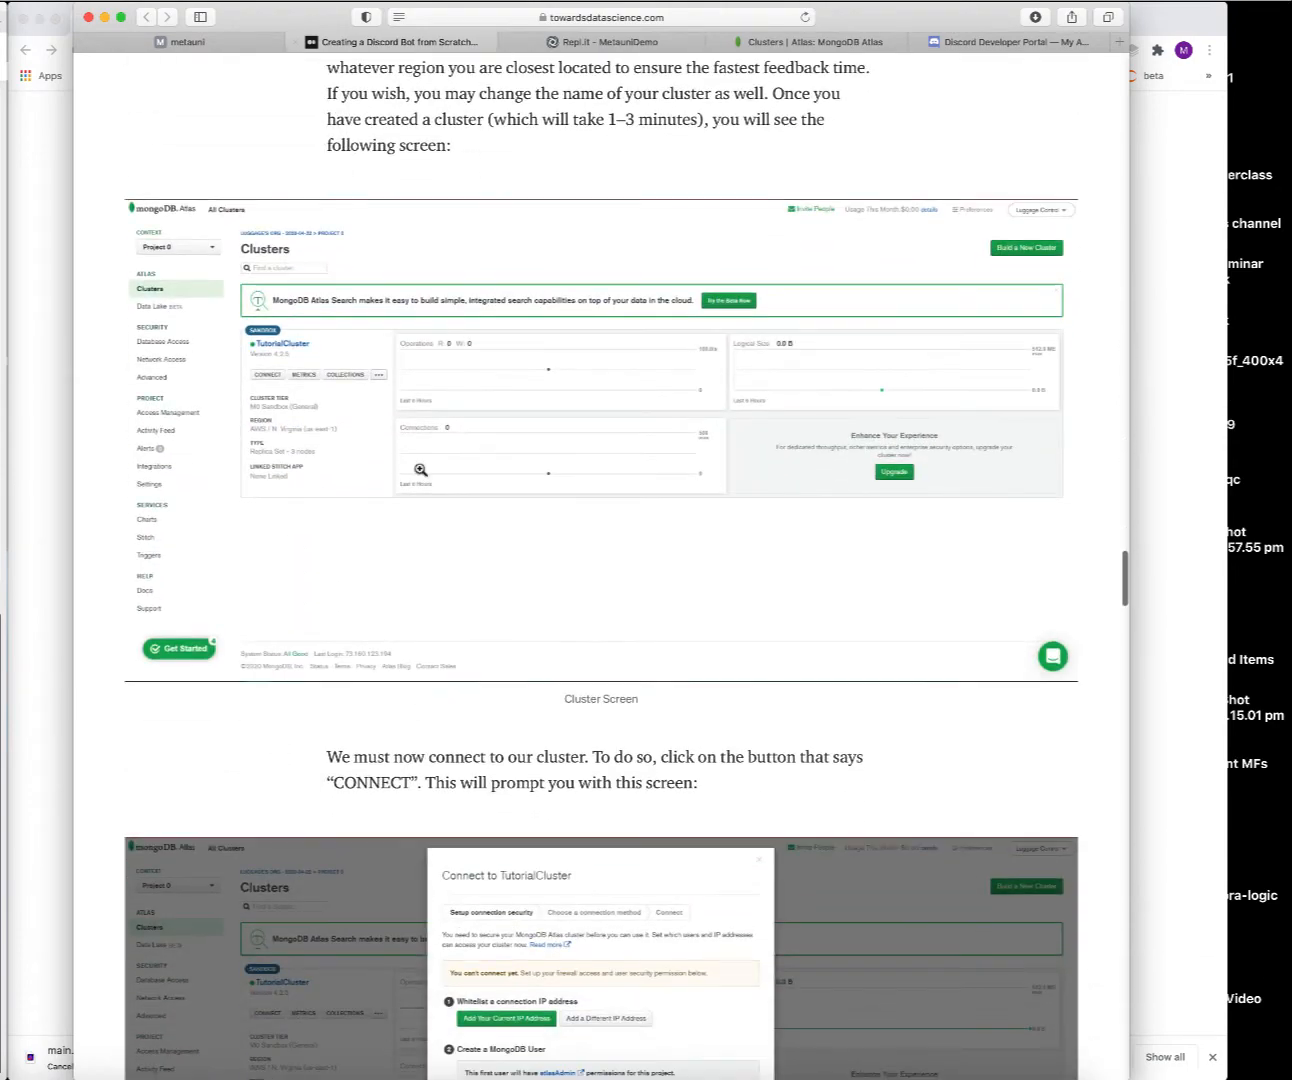
scroll(361, 801, "down", 10)
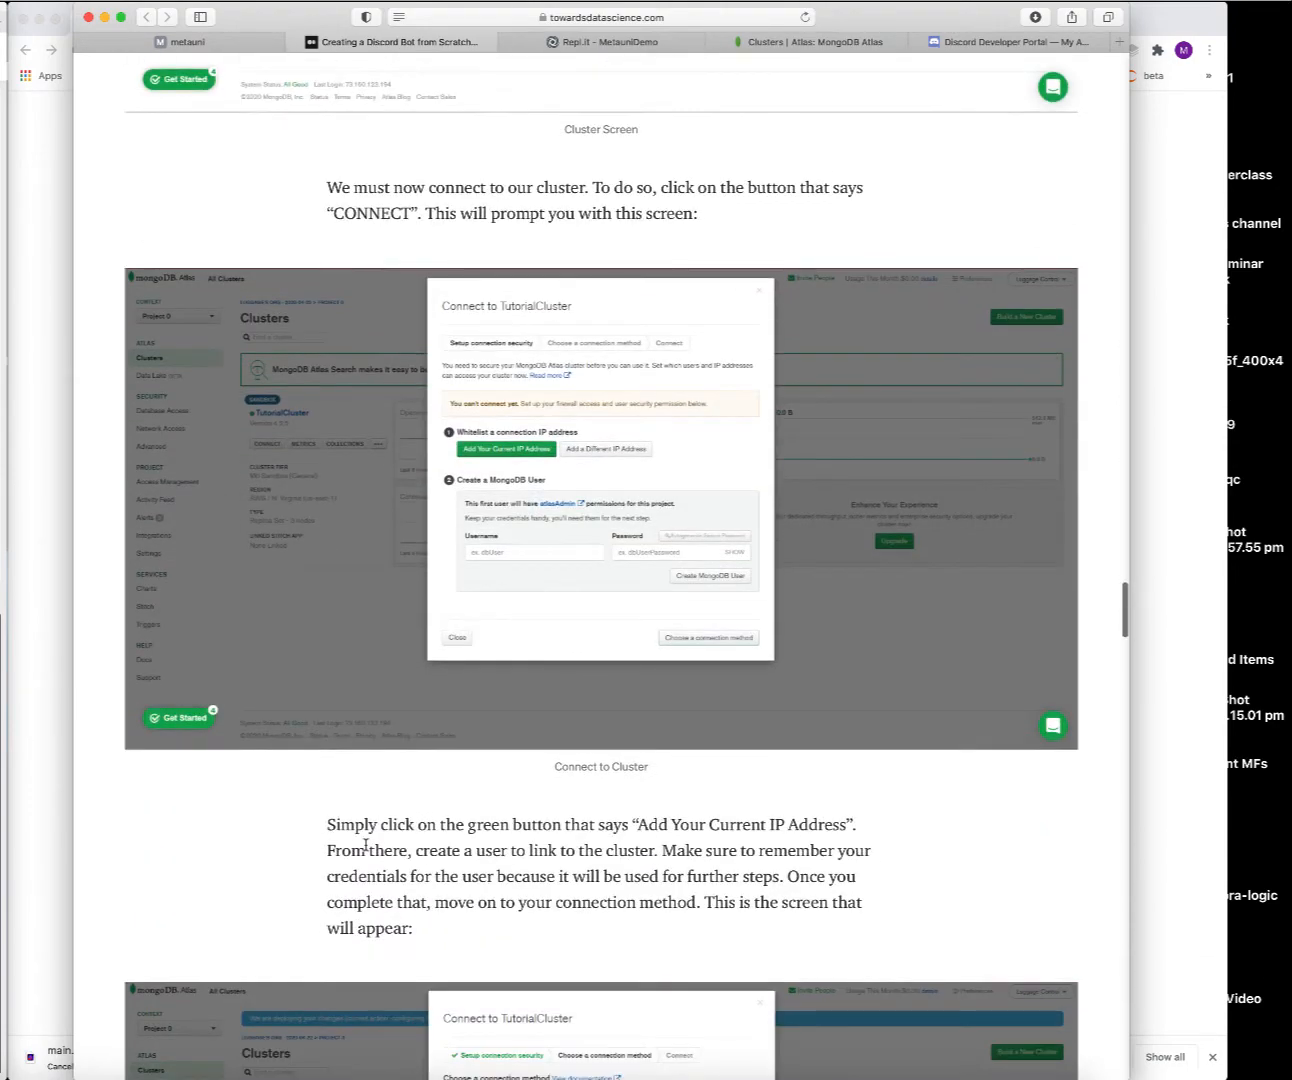
scroll(324, 891, "down", 12)
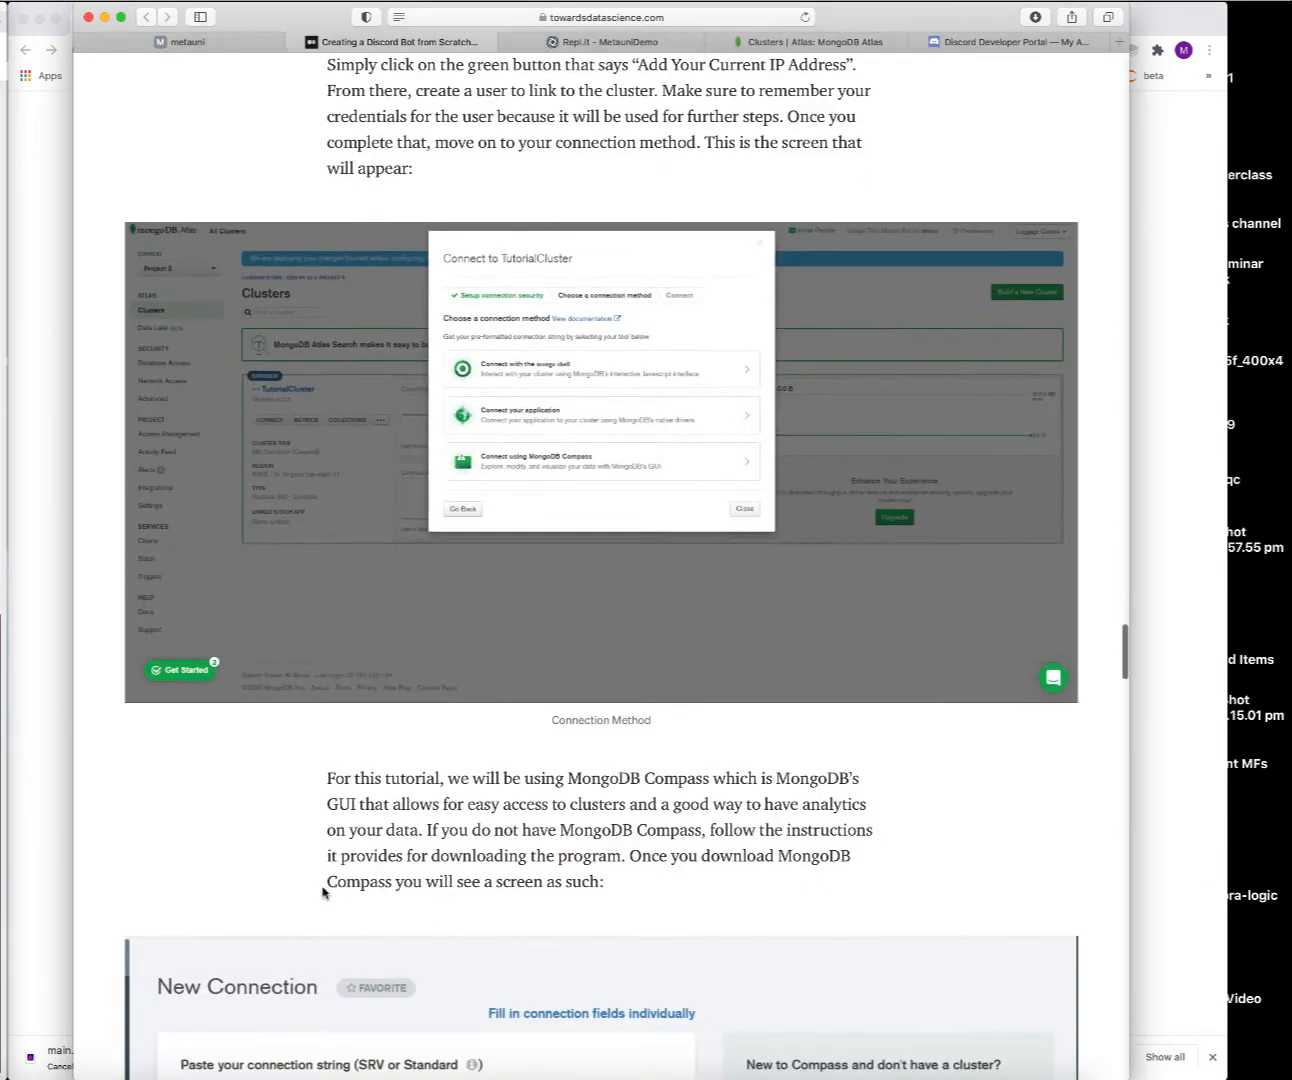
scroll(317, 921, "up", 12)
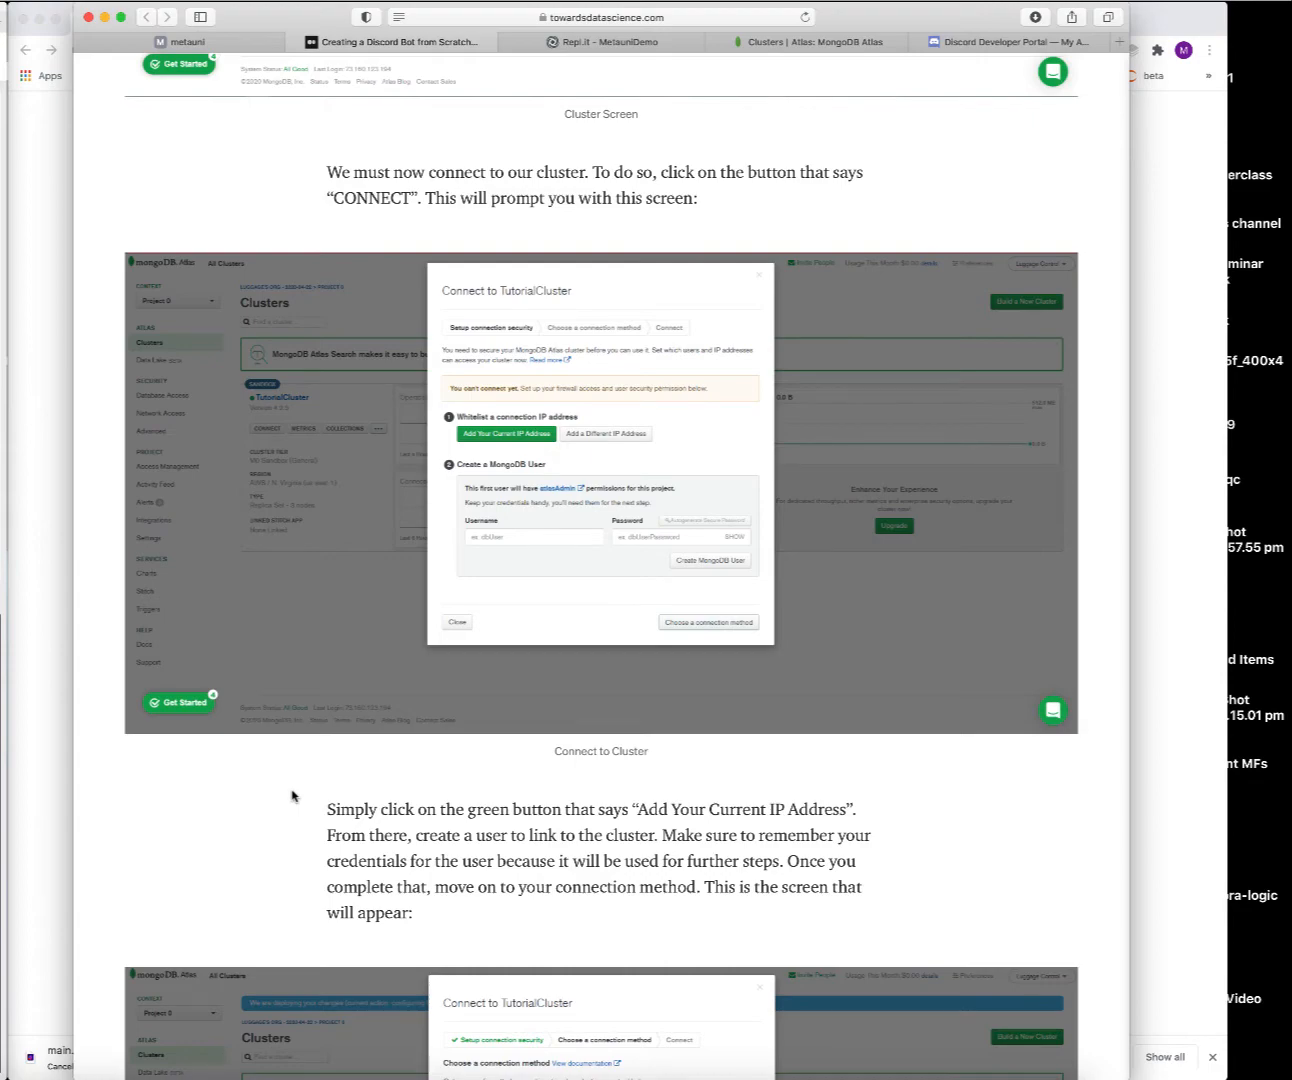
scroll(292, 796, "down", 10)
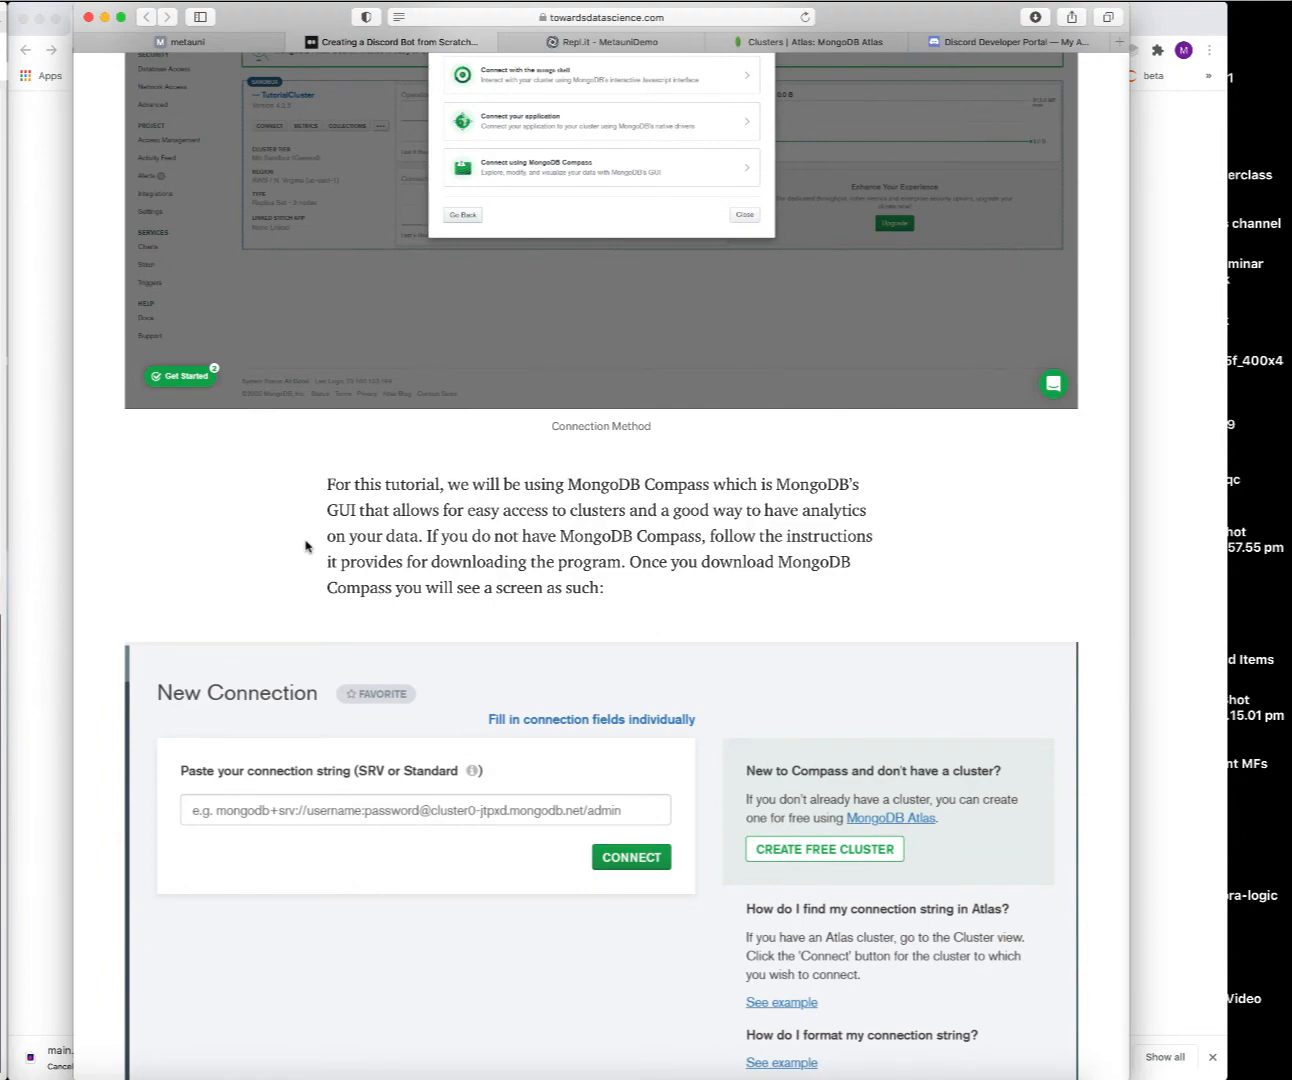
scroll(306, 545, "down", 6)
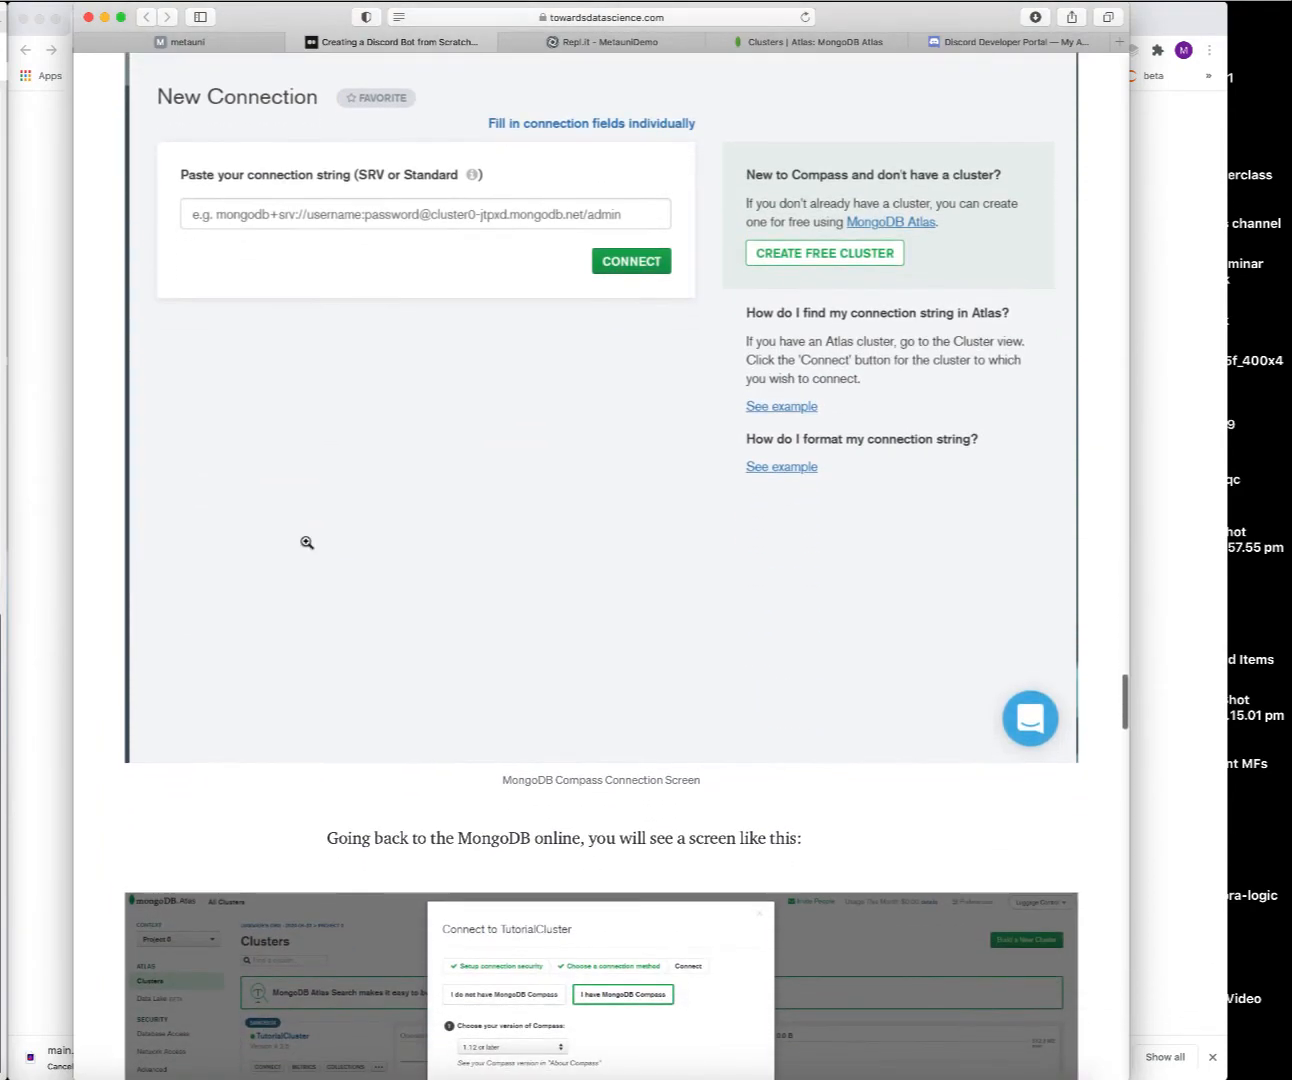
scroll(307, 542, "up", 6)
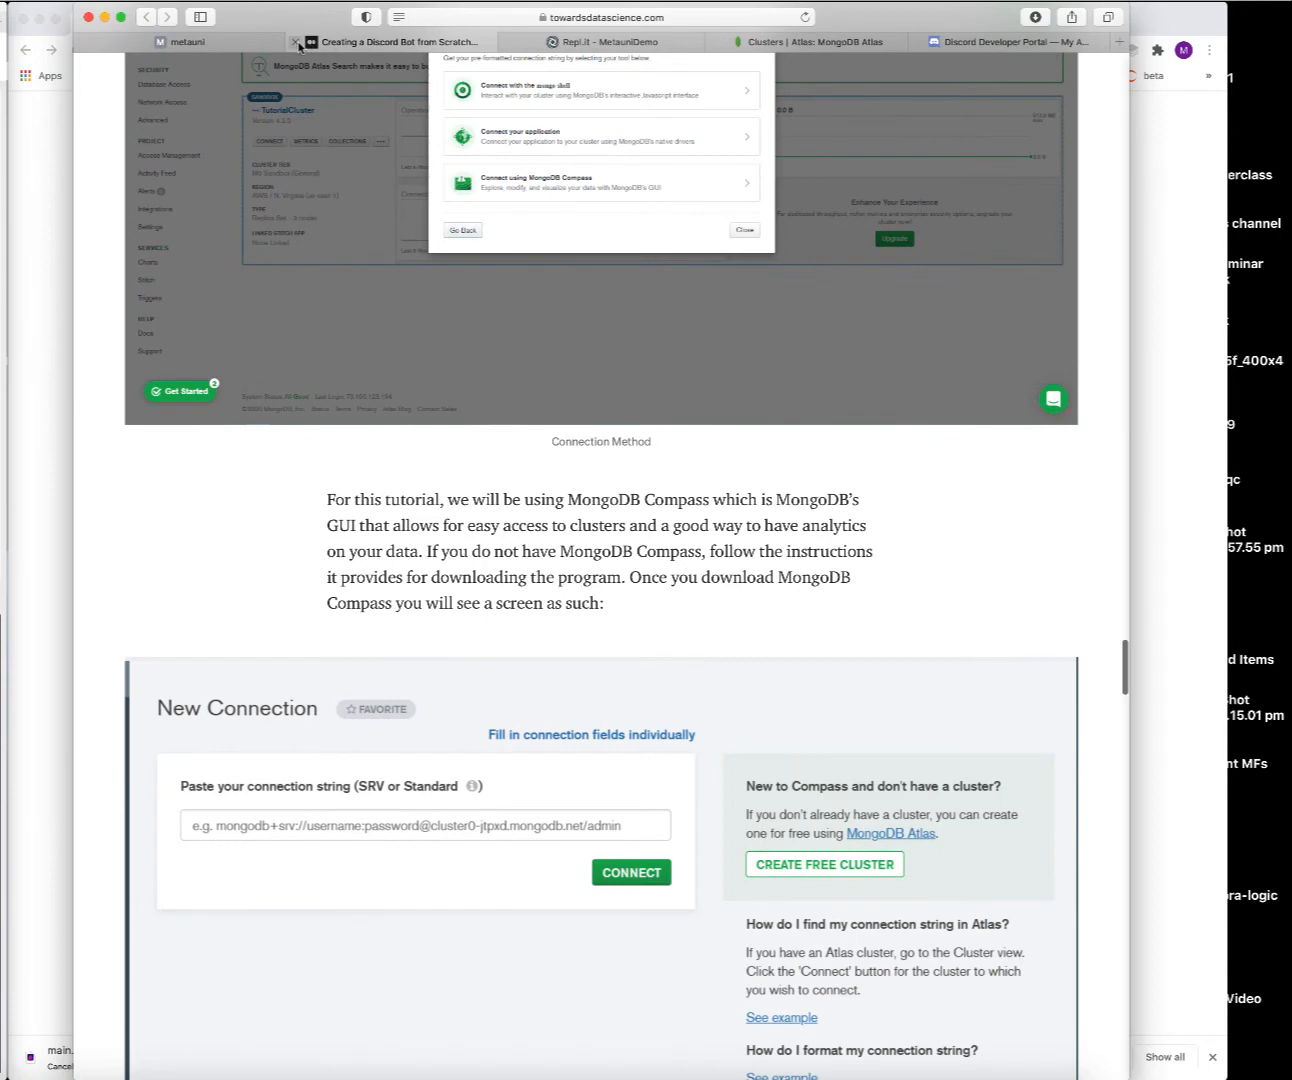
left_click(295, 42)
Step: Open Cluster0's connection options in Atlas, examine the Python application connection string, and close the dialog
left_click(600, 43)
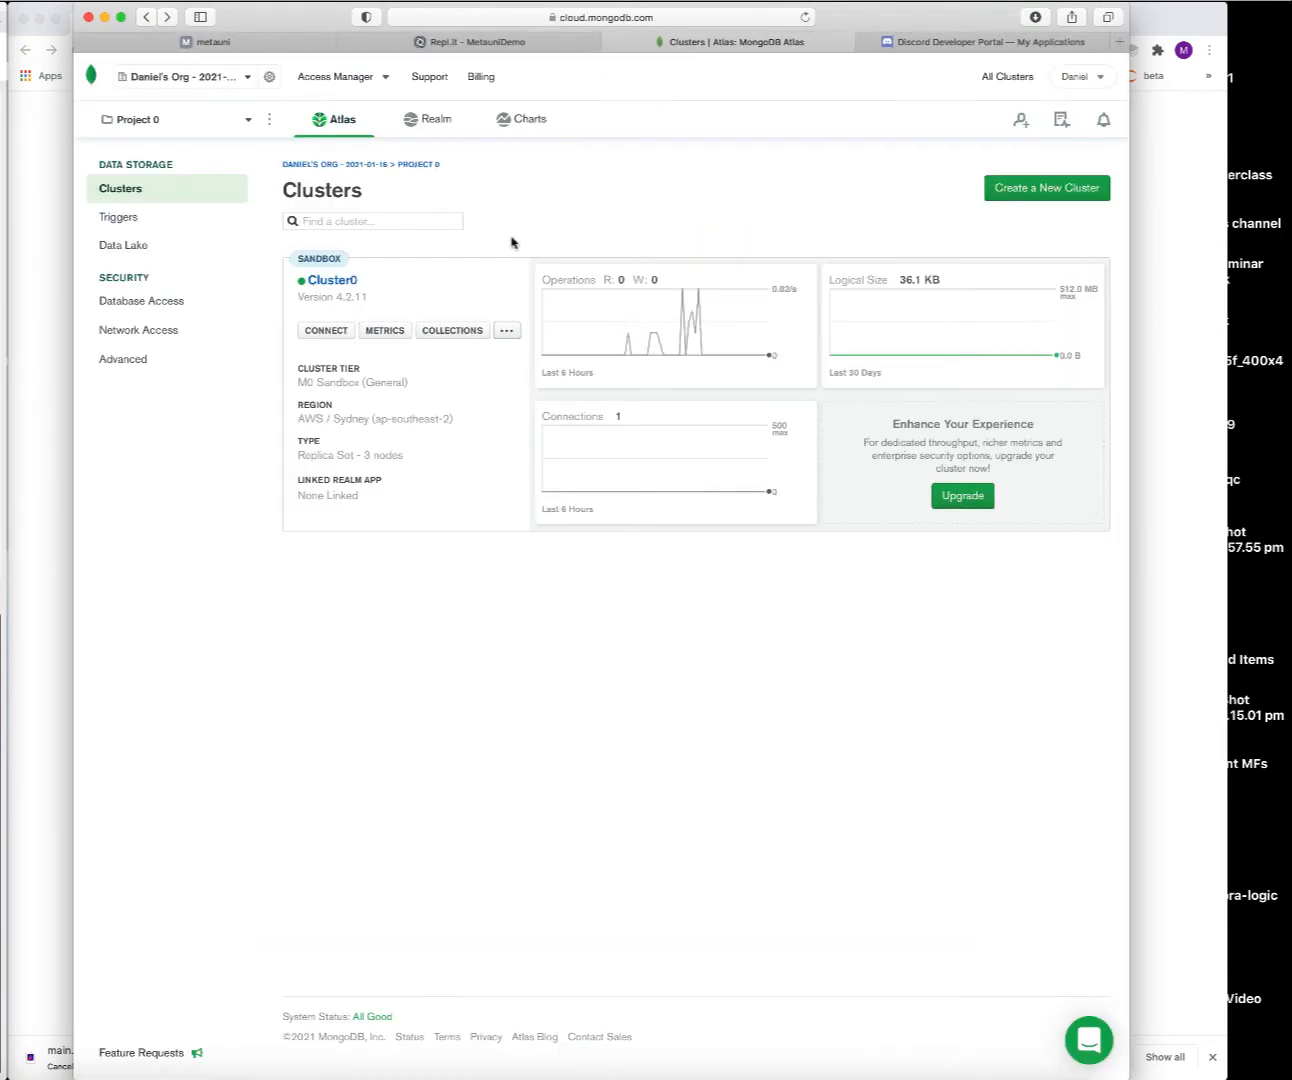
left_click(320, 336)
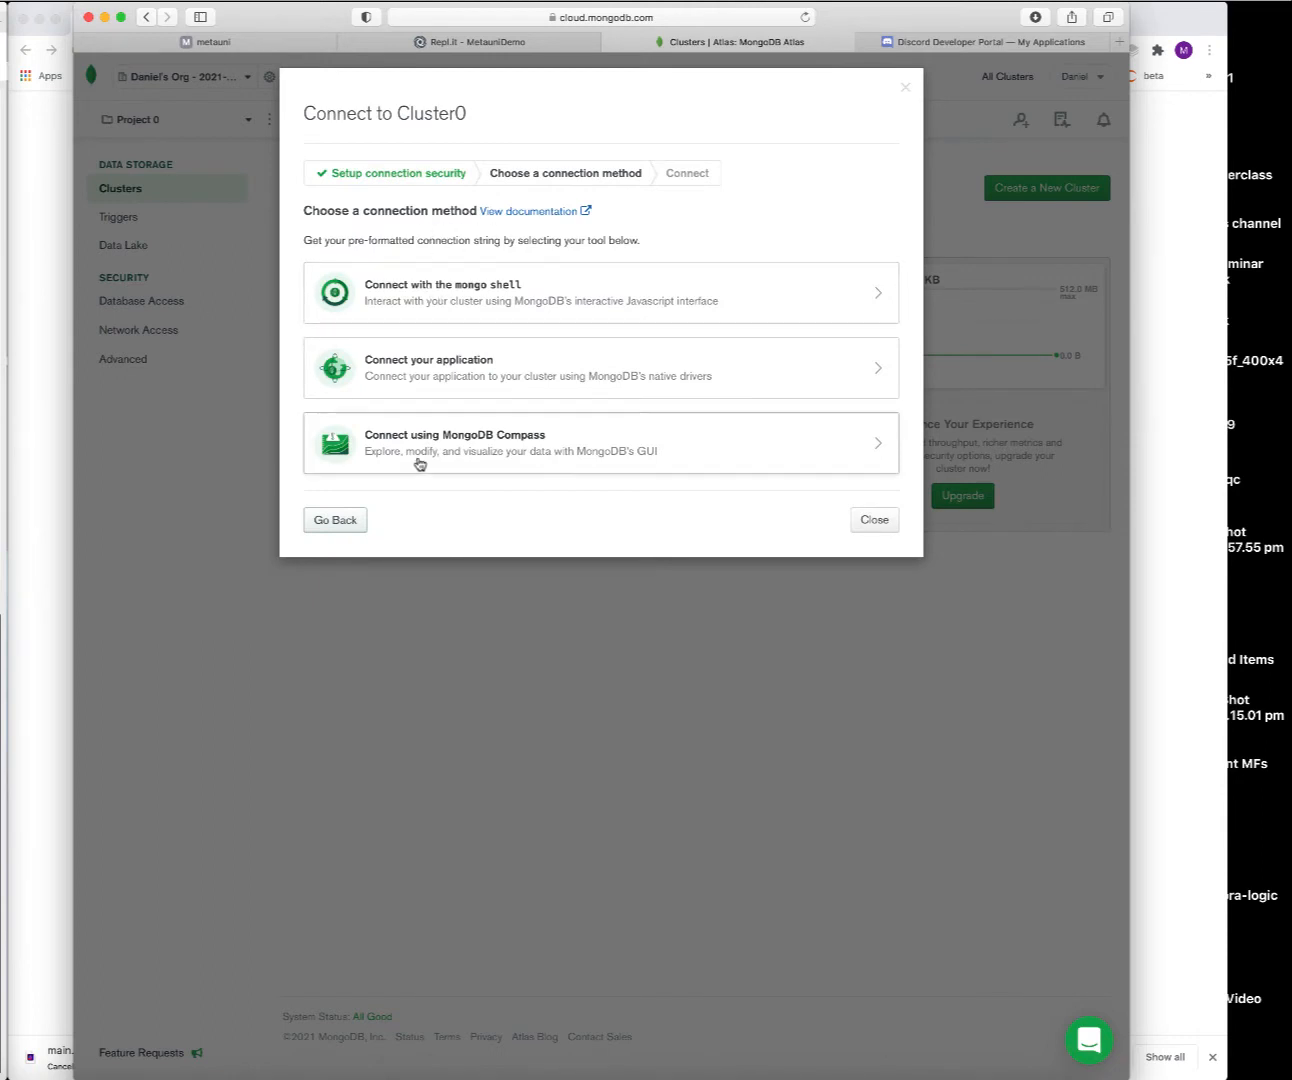
left_click(475, 379)
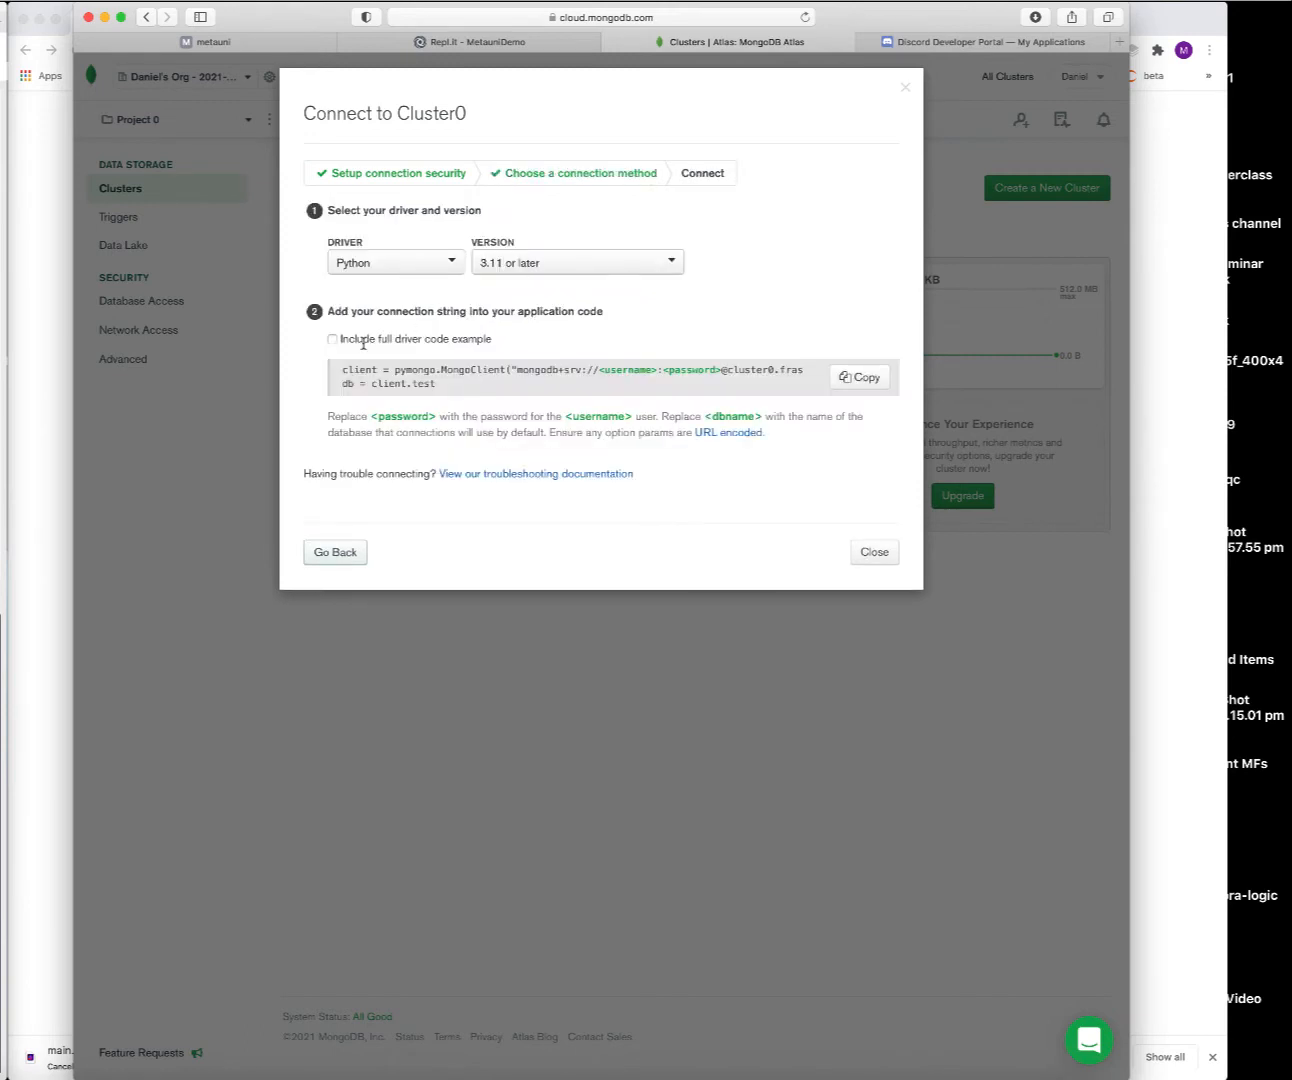
left_click_drag(392, 375, 321, 363)
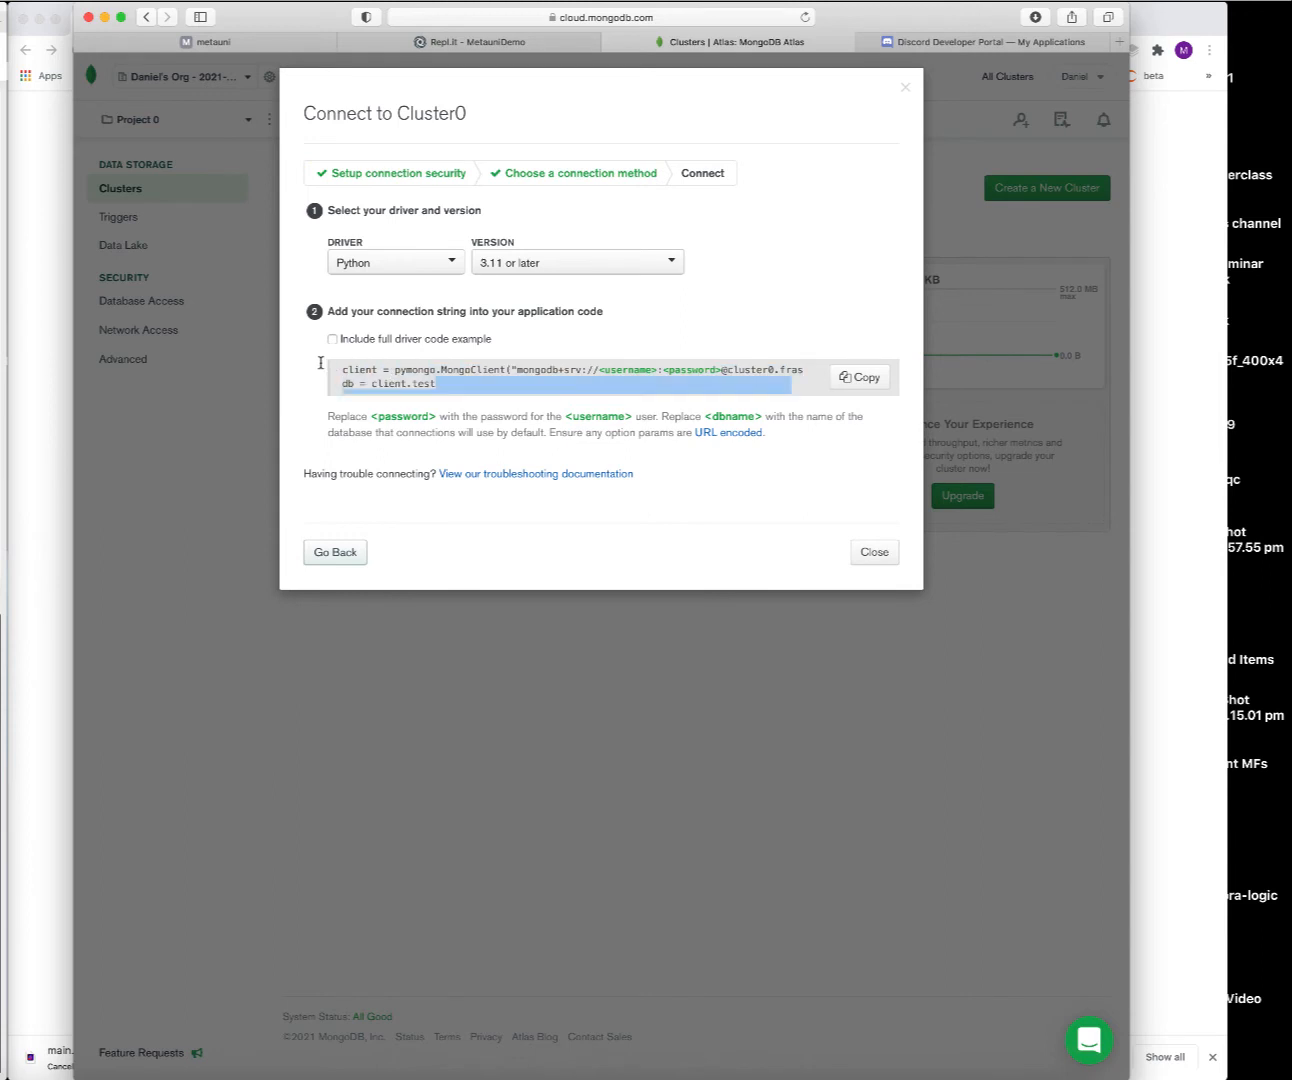
left_click(431, 374)
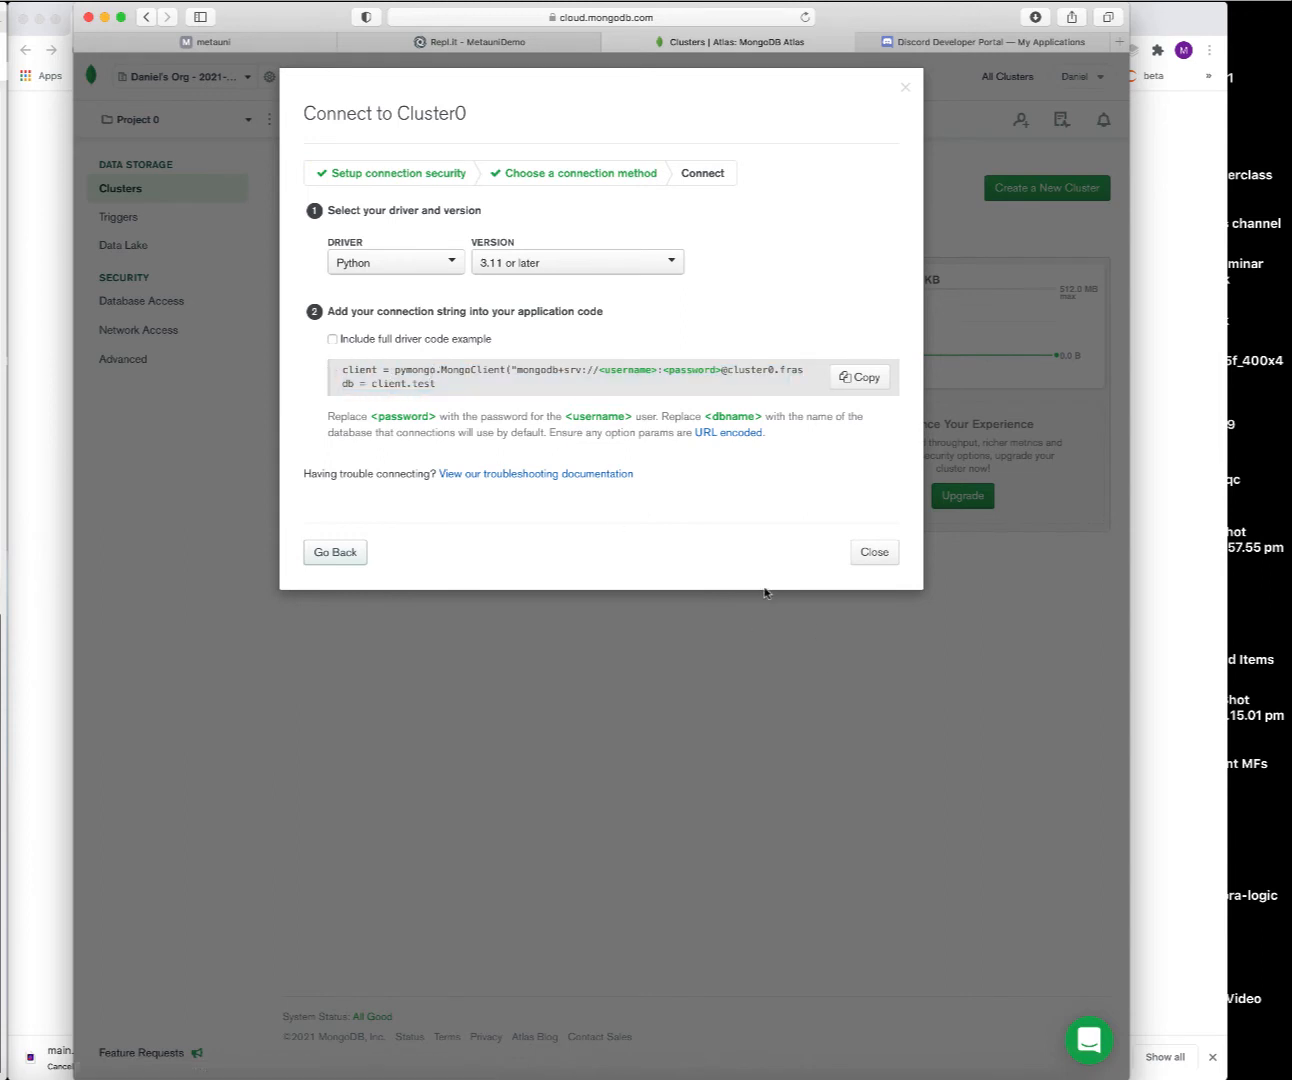
left_click(872, 554)
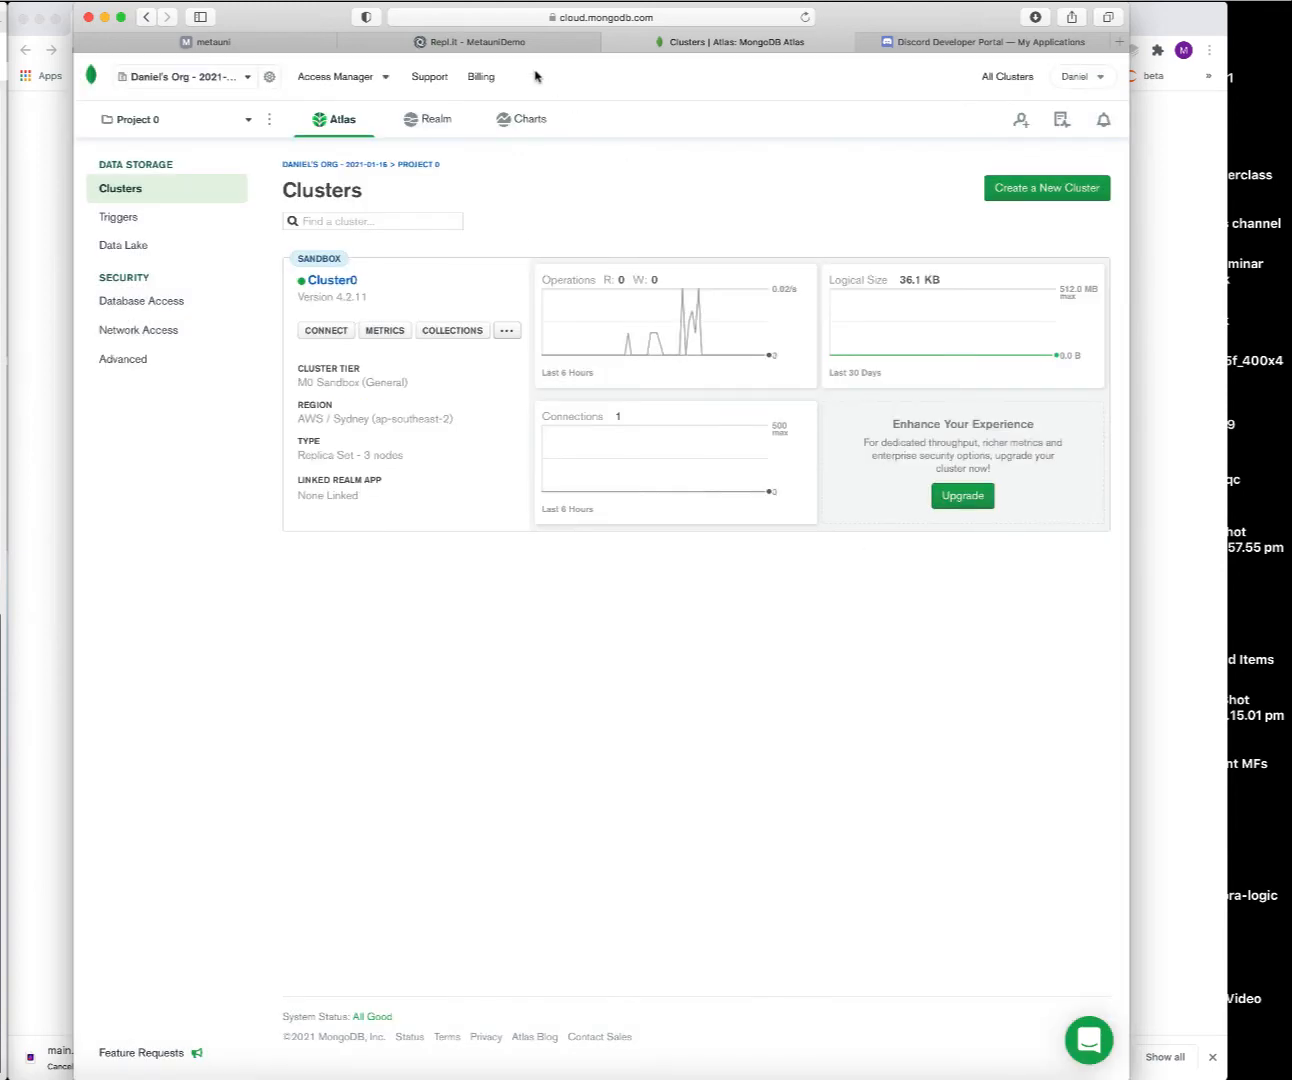
Step: Examine the MongoClient connection string and database assignment in main.py of the MetauniDemo repl
left_click(470, 41)
scroll(535, 672, "down", 1)
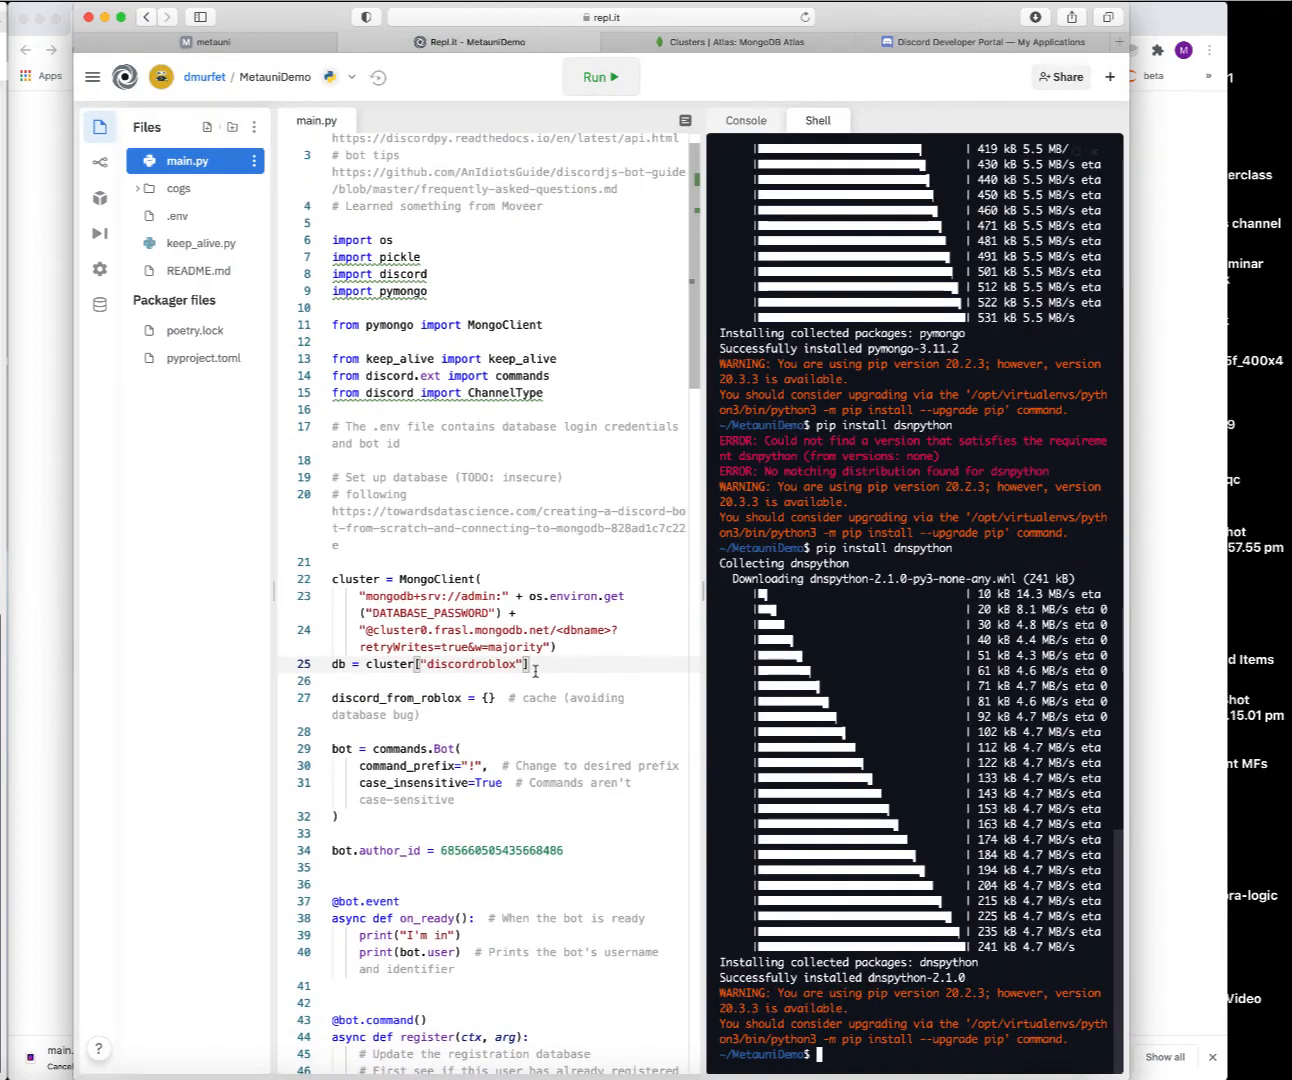
left_click_drag(539, 652, 376, 561)
left_click(513, 426)
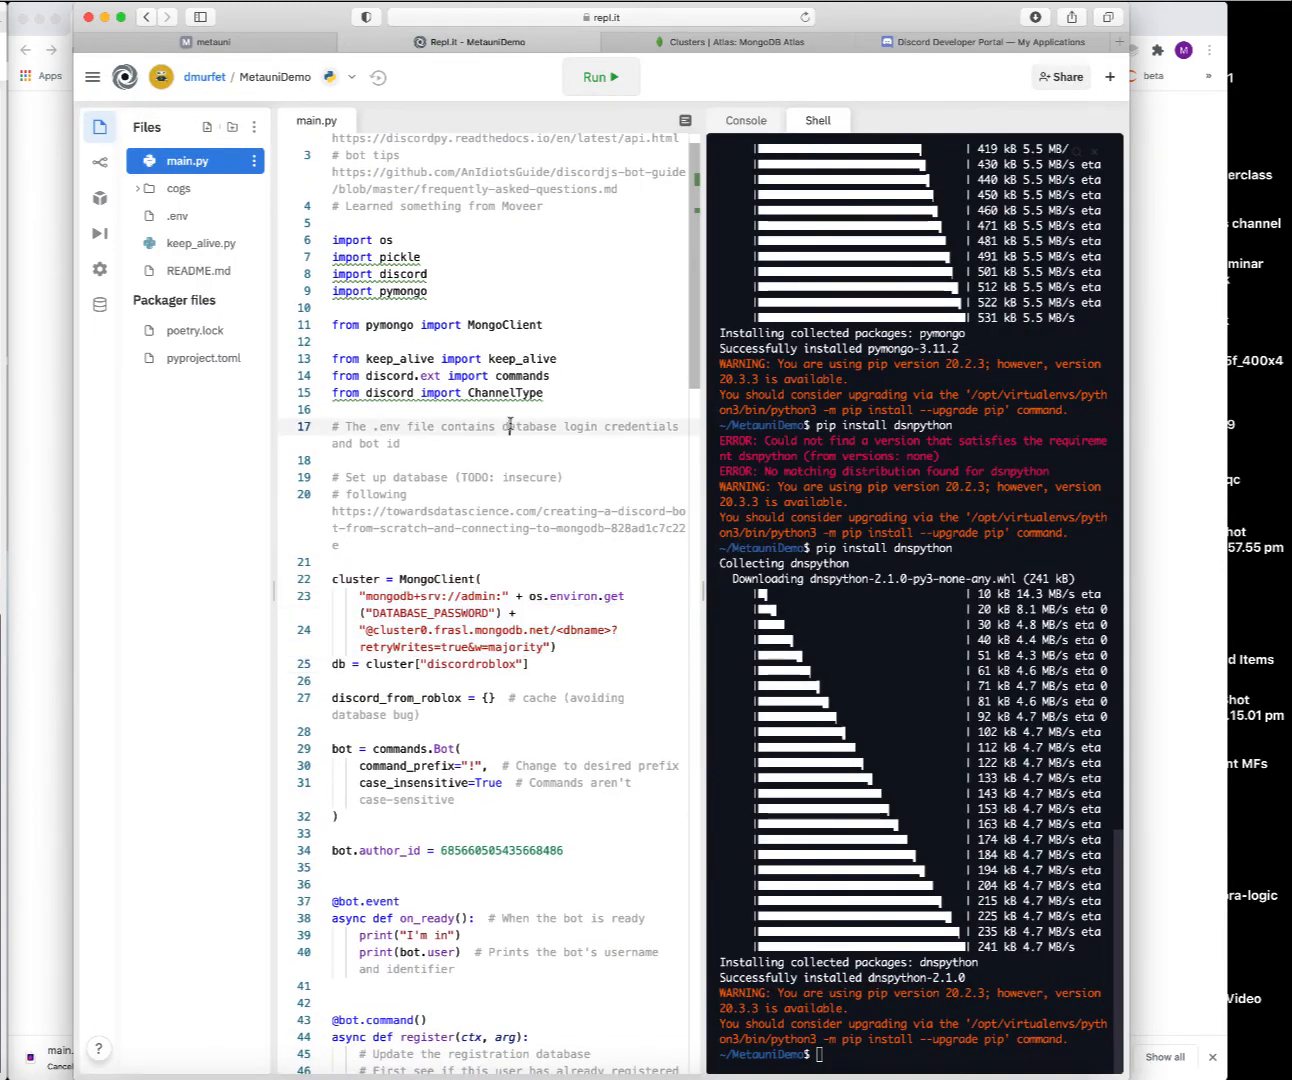
Step: Open Cluster0's collections in Atlas and view the discordroblox database's collection list
left_click(720, 43)
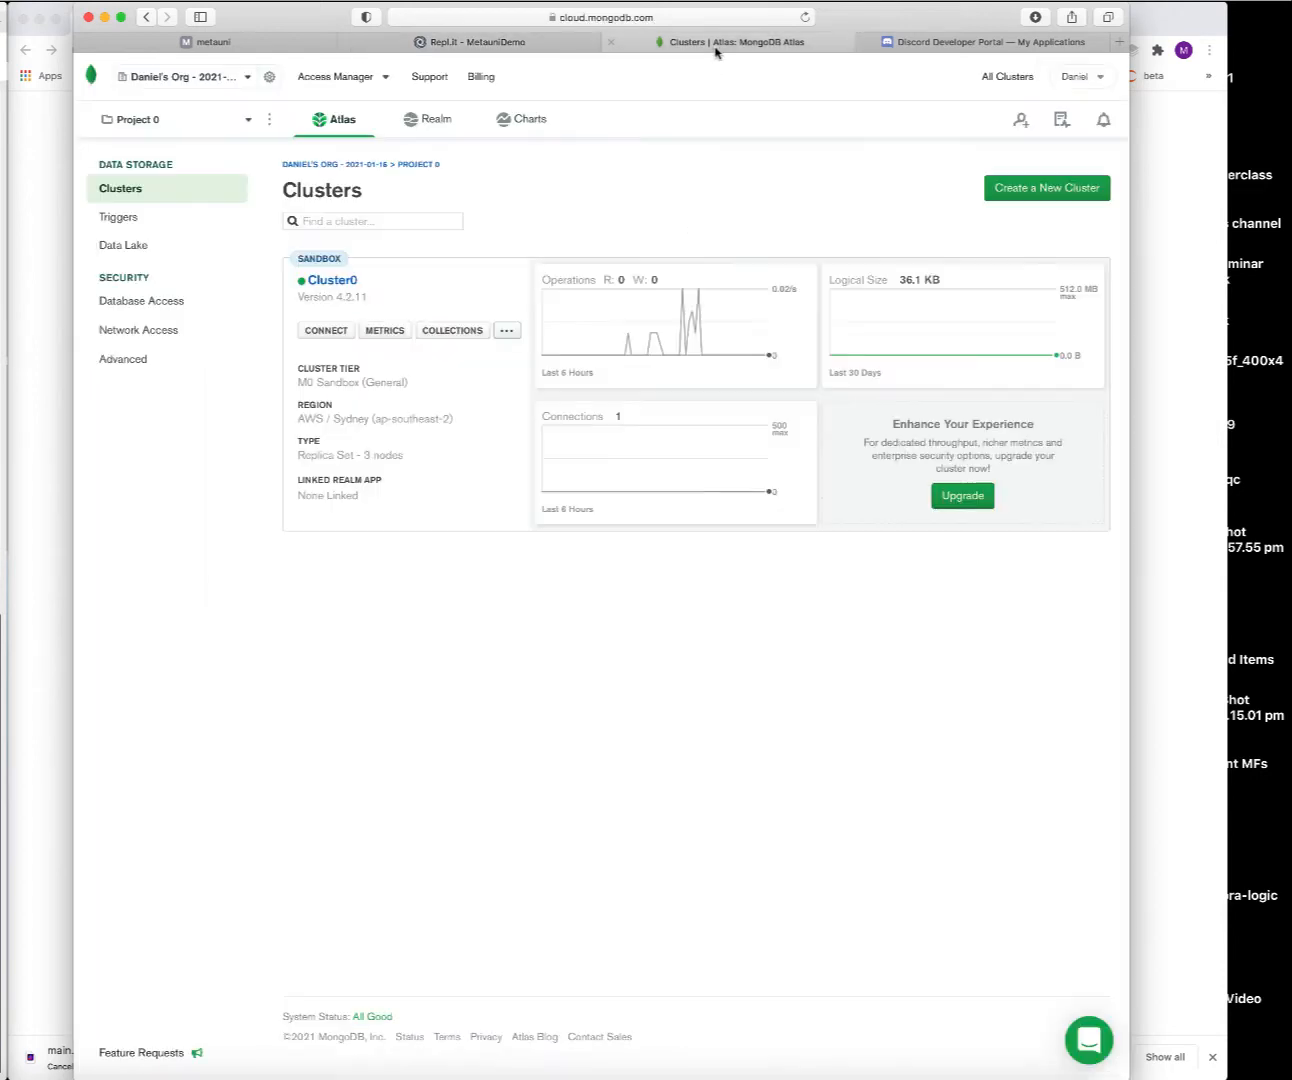
left_click(442, 337)
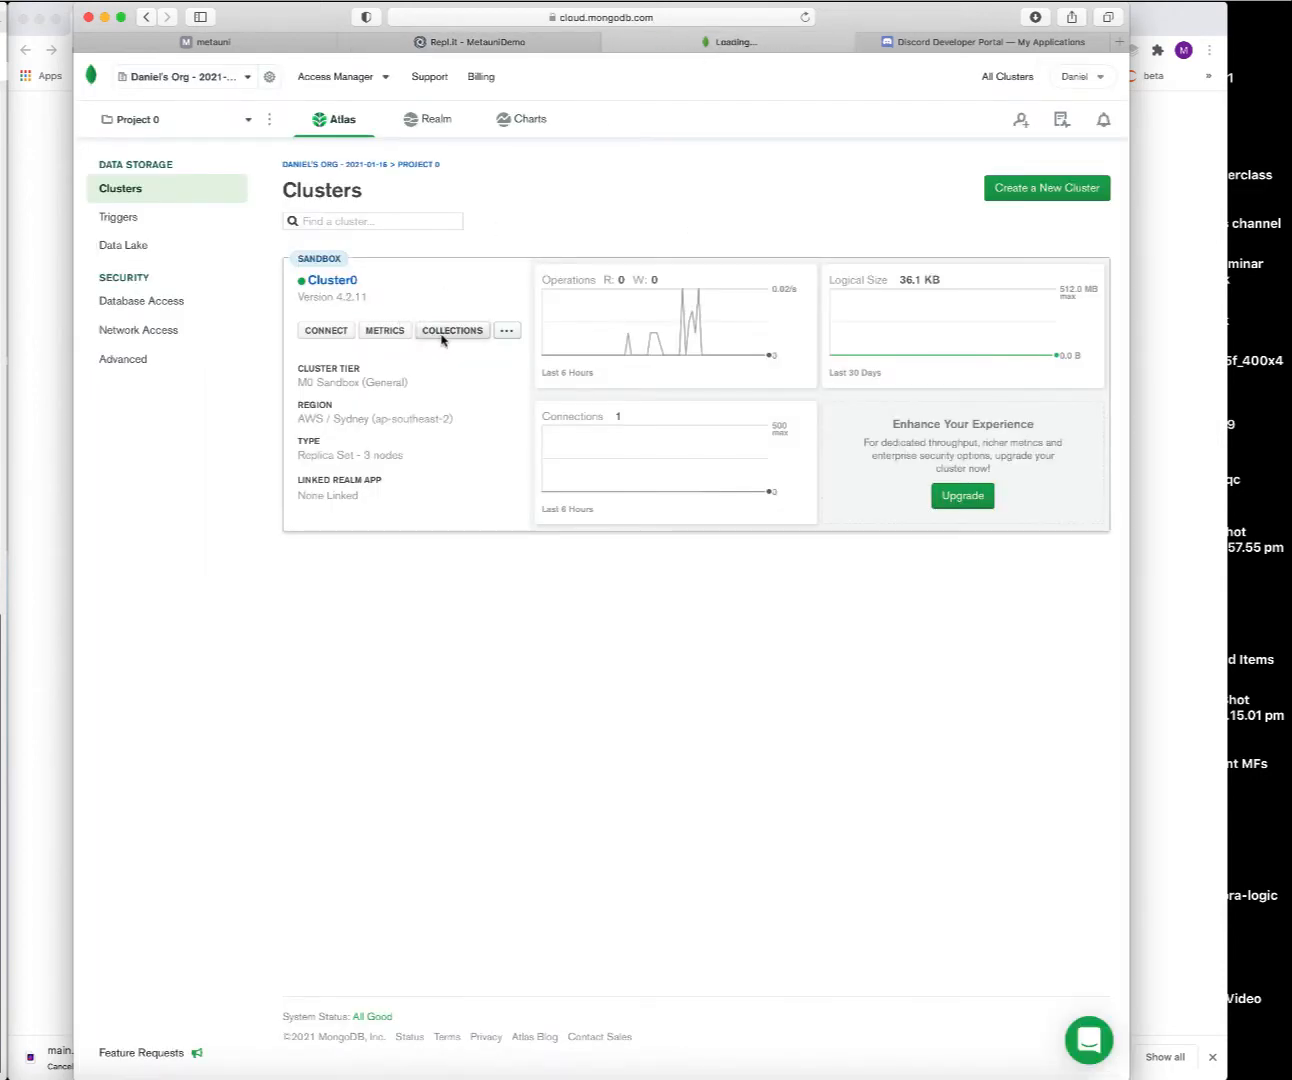
left_click(513, 43)
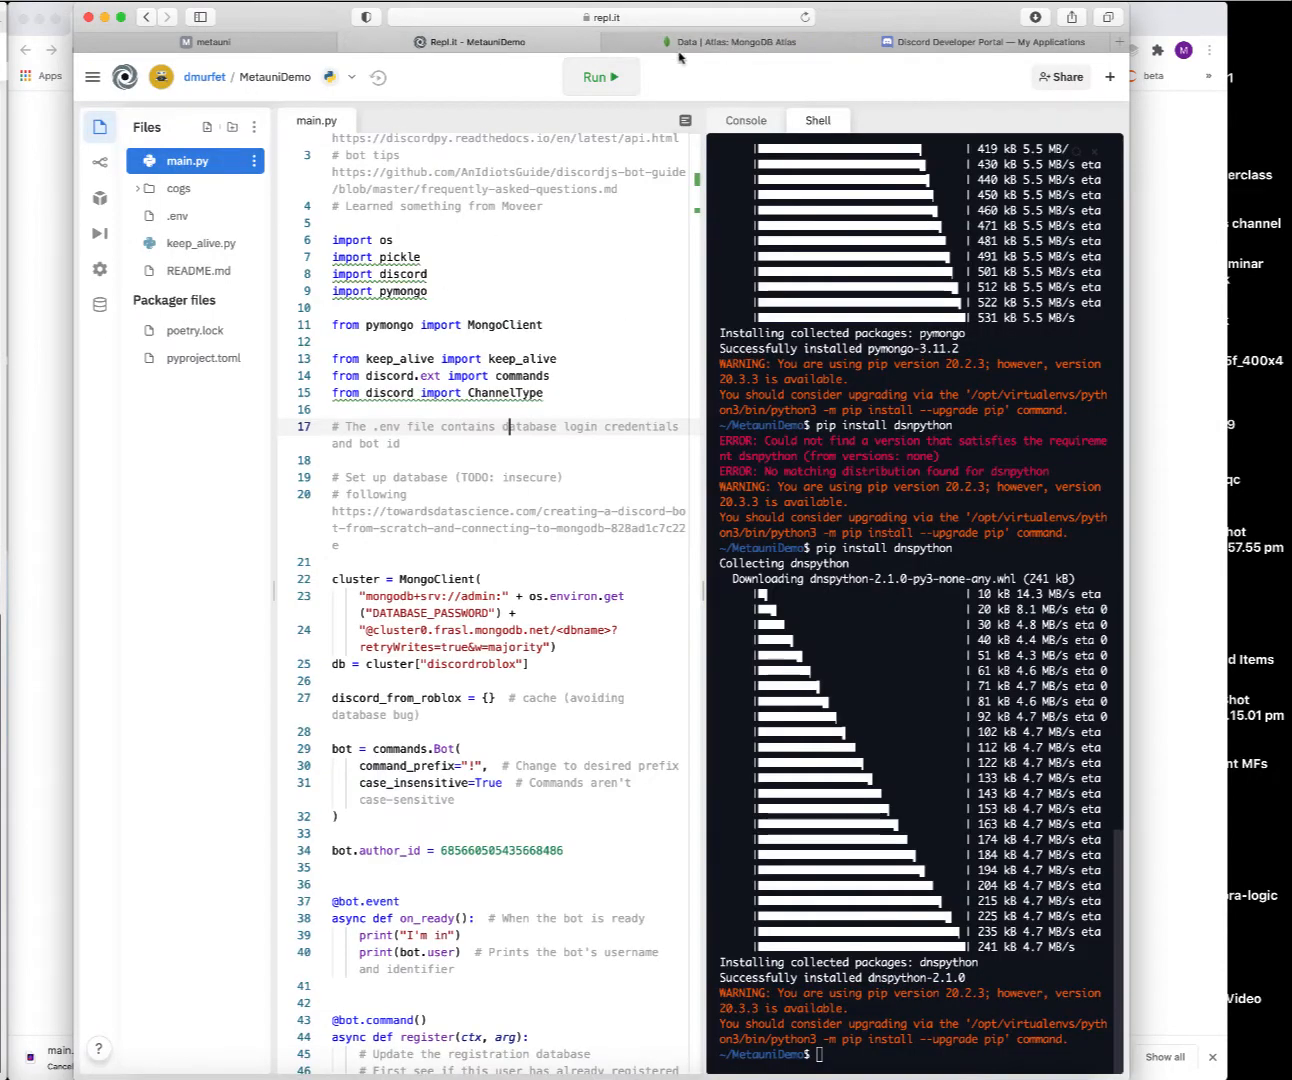
left_click(738, 43)
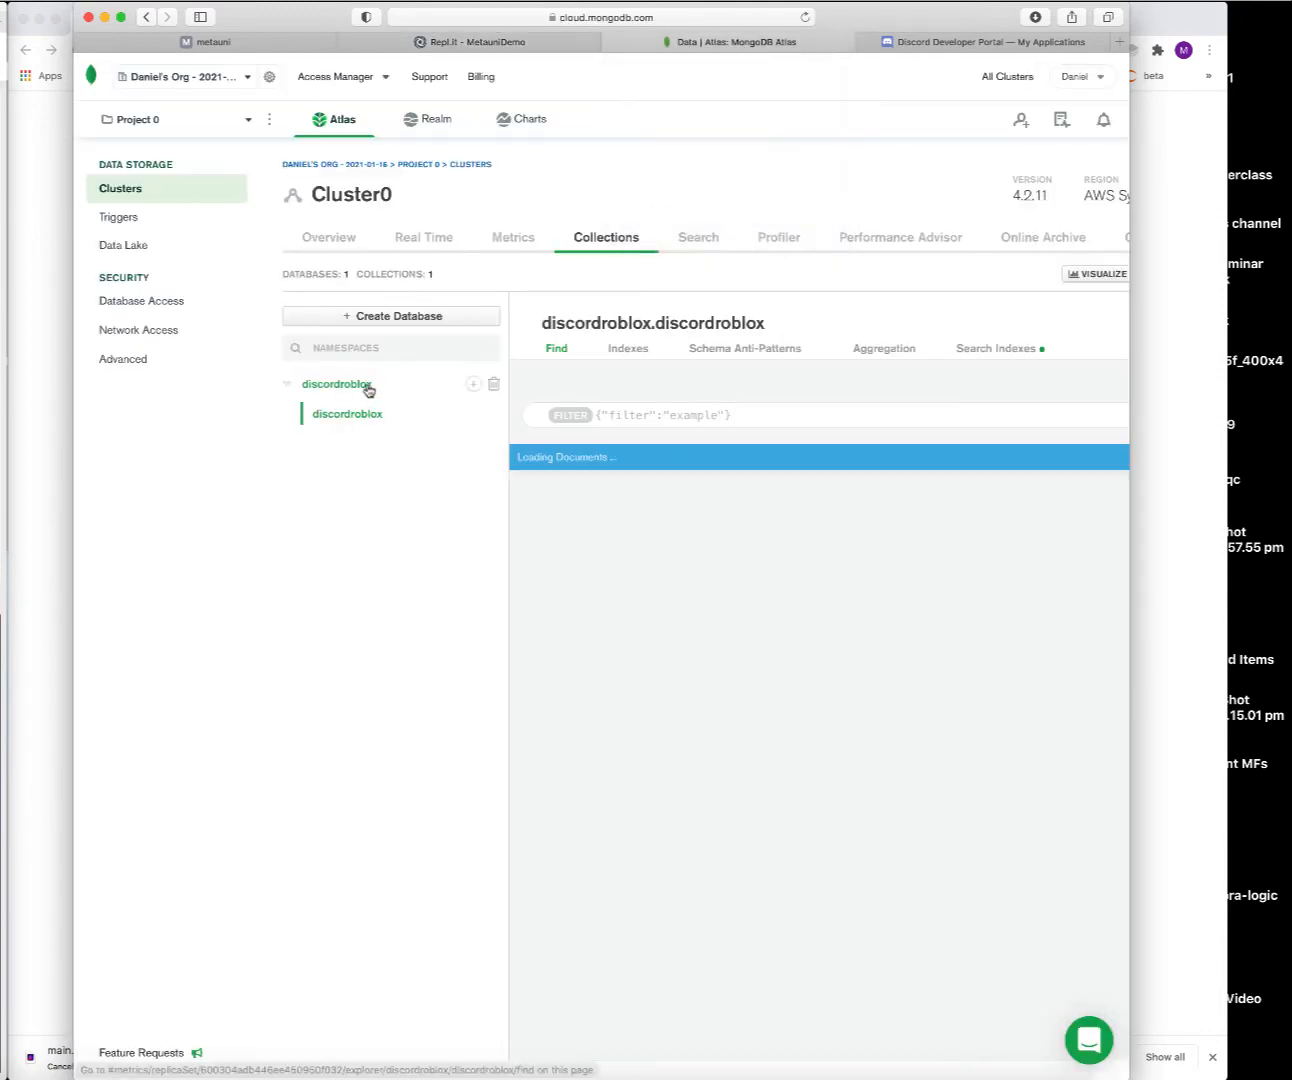
left_click(367, 386)
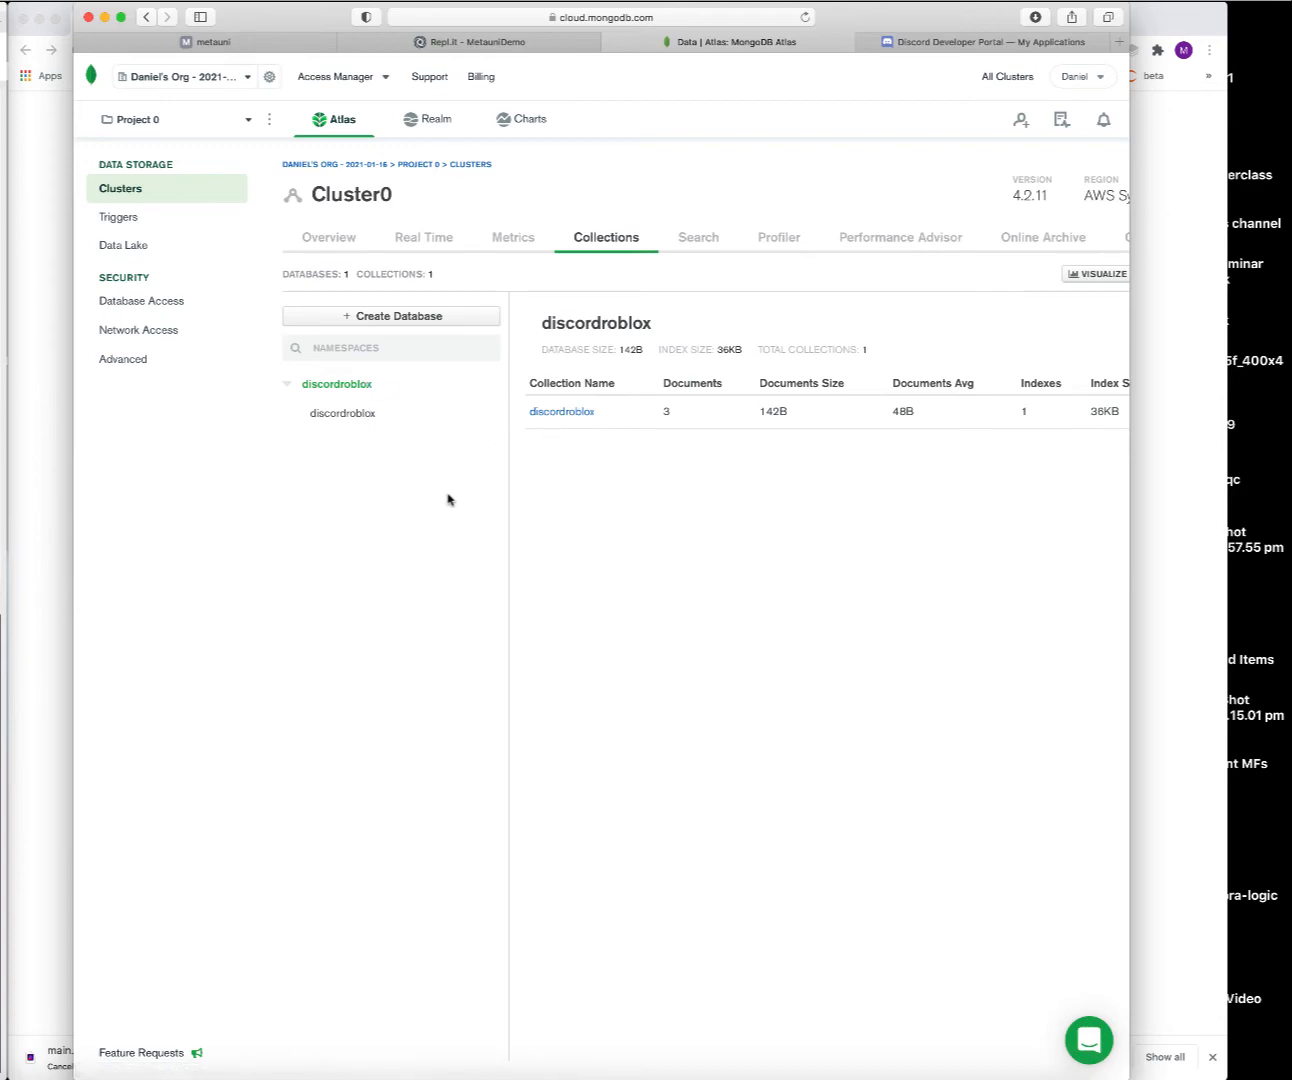
Step: Review how main.py uses the discordroblox collection in its register command and message handler
left_click(510, 42)
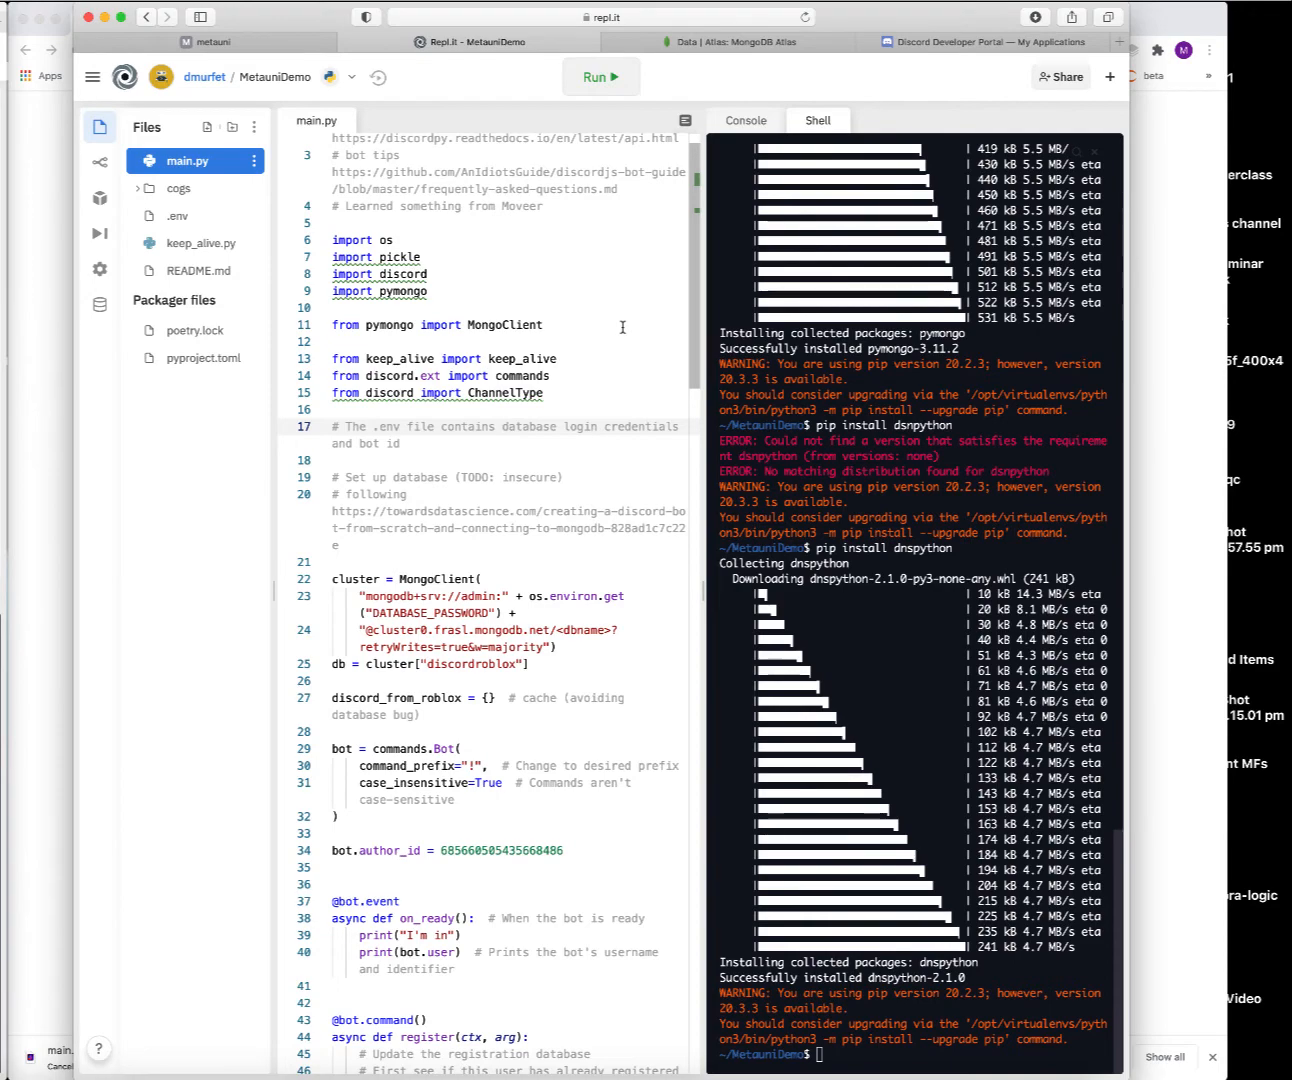
scroll(622, 327, "down", 5)
scroll(622, 328, "down", 2)
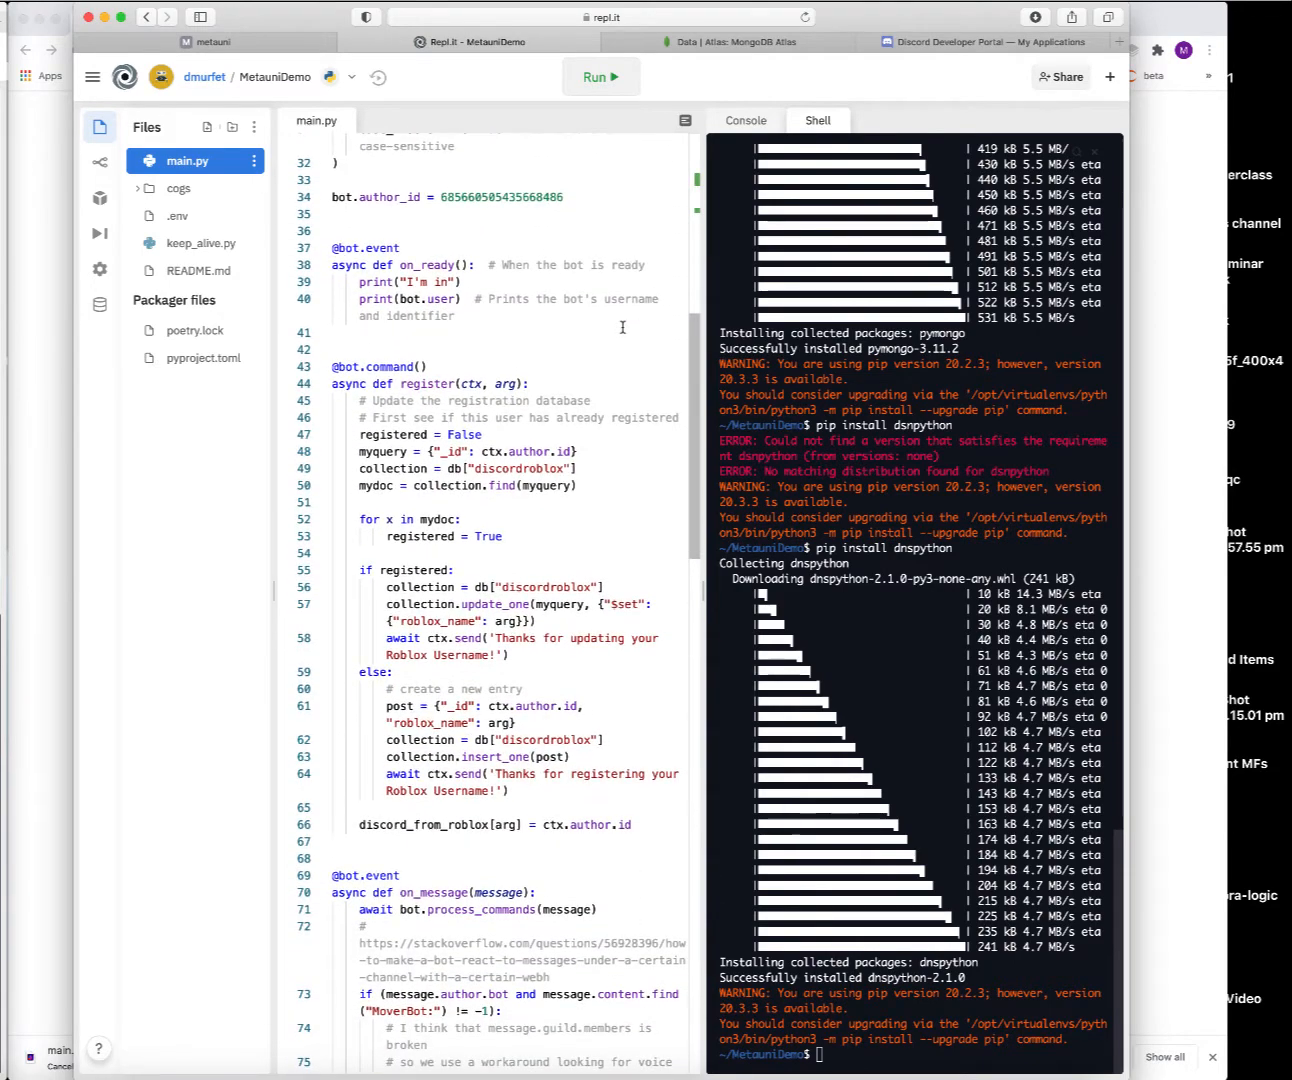
scroll(622, 327, "down", 5)
scroll(622, 327, "down", 3)
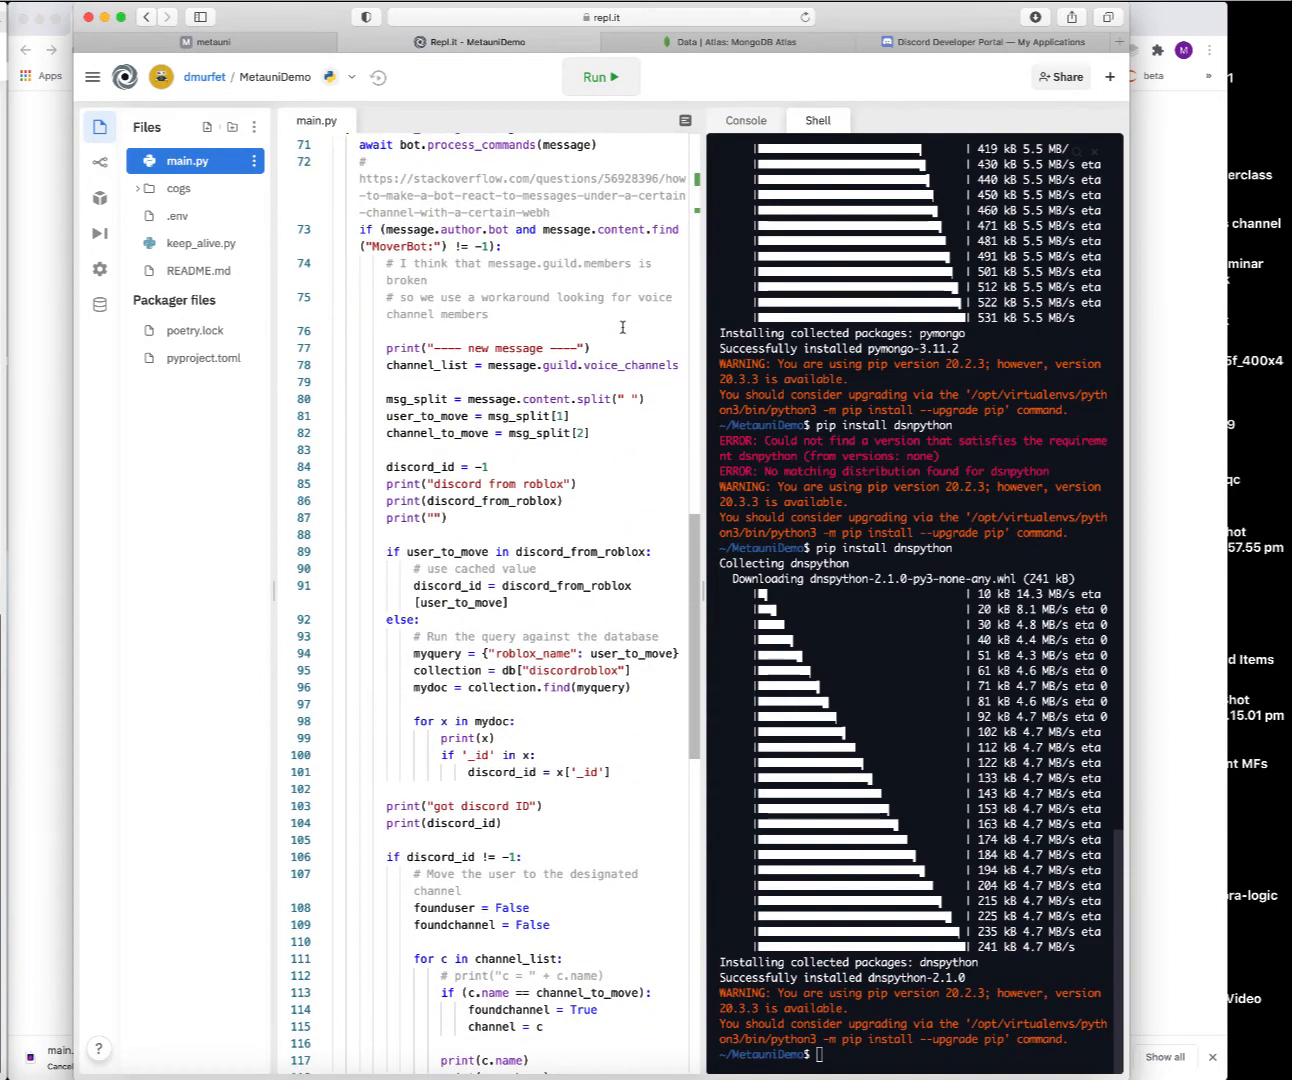
scroll(622, 327, "up", 10)
scroll(622, 327, "up", 5)
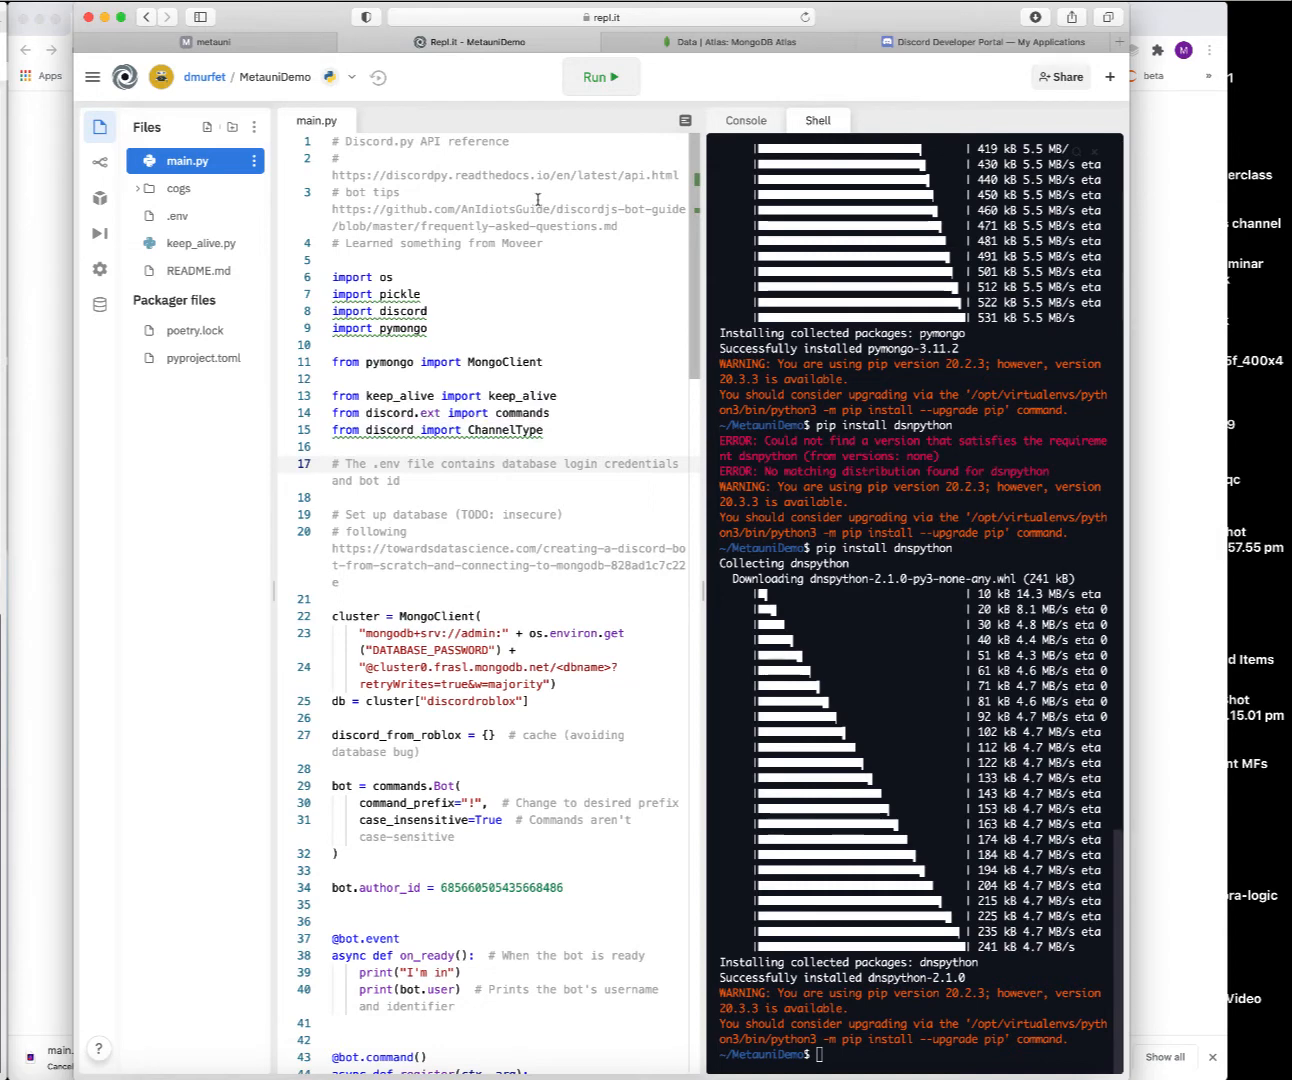
Step: View the server setup section of the repl.it tutorial on hosting discord.py bots and return to the MetauniDemo code
left_click(870, 28)
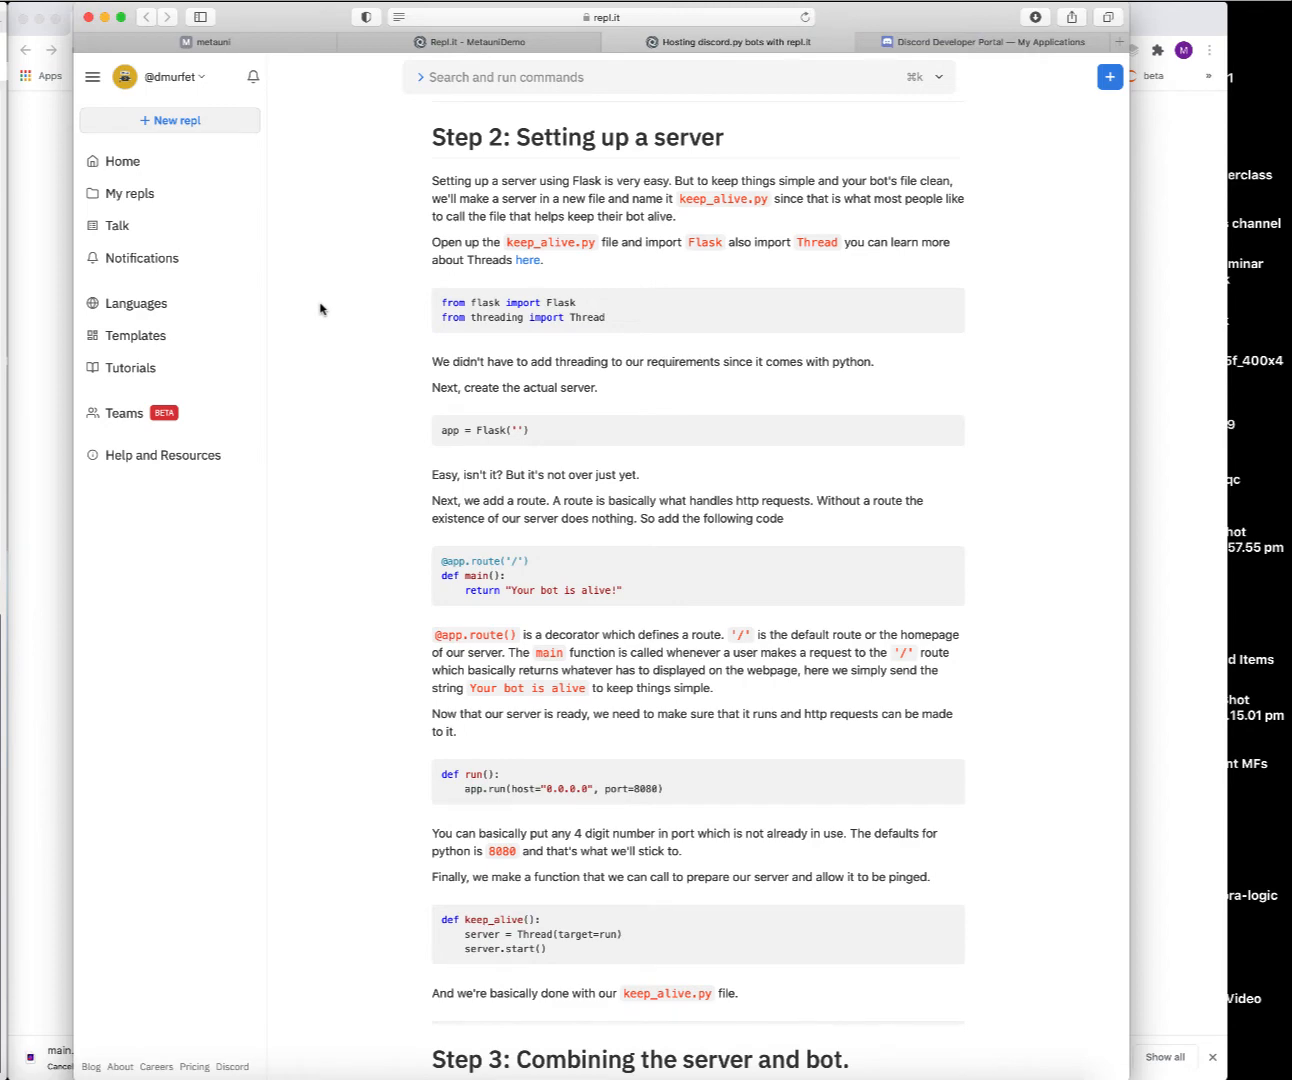
left_click(482, 45)
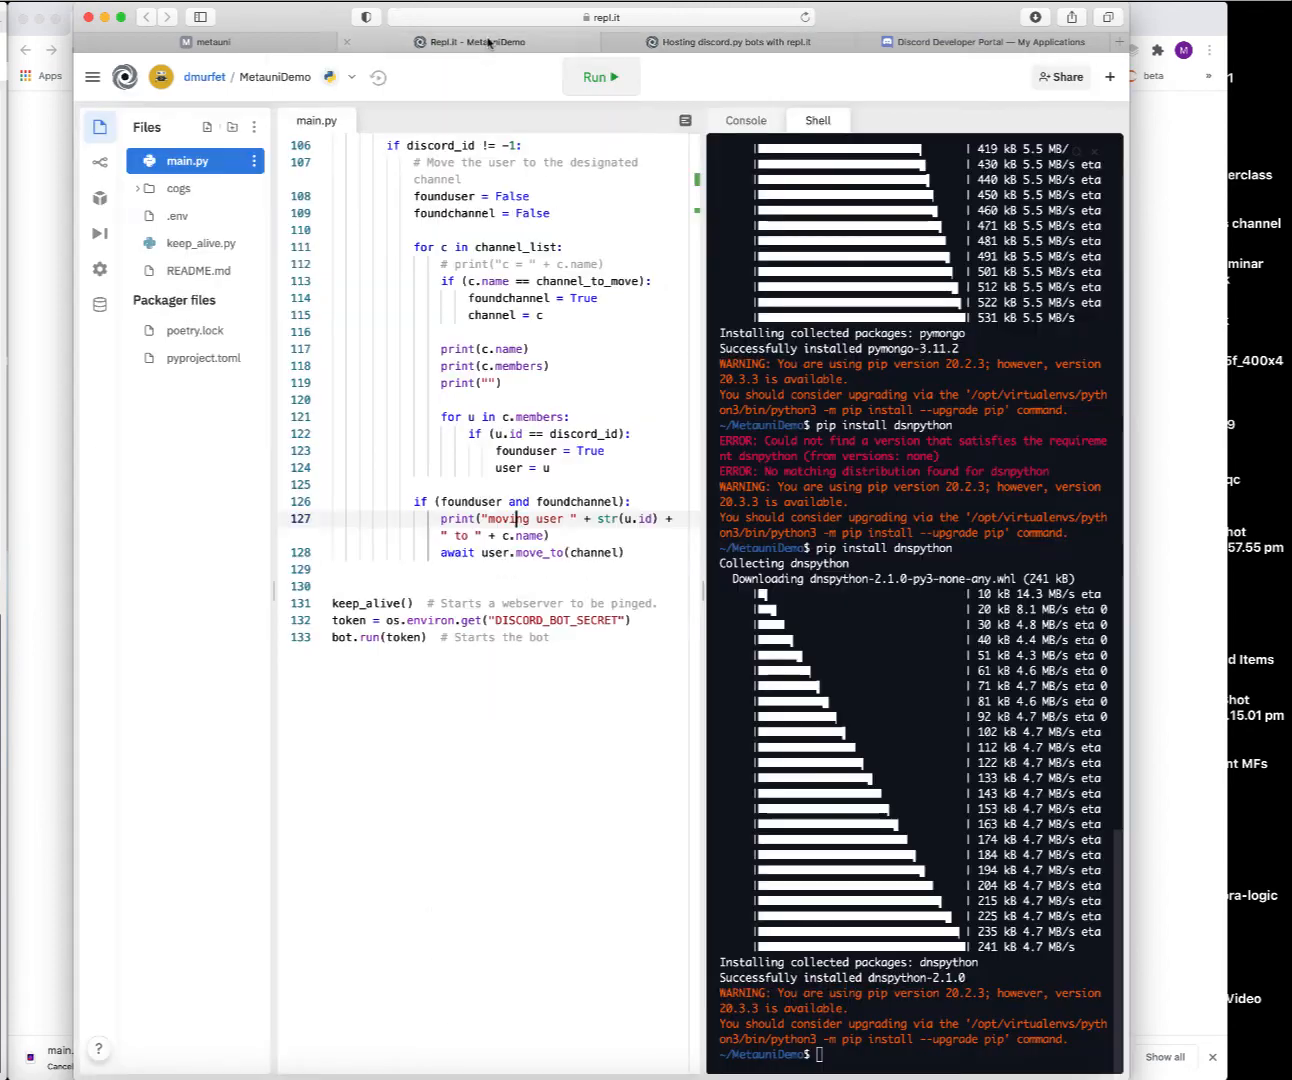
left_click(600, 77)
mouse_move(709, 43)
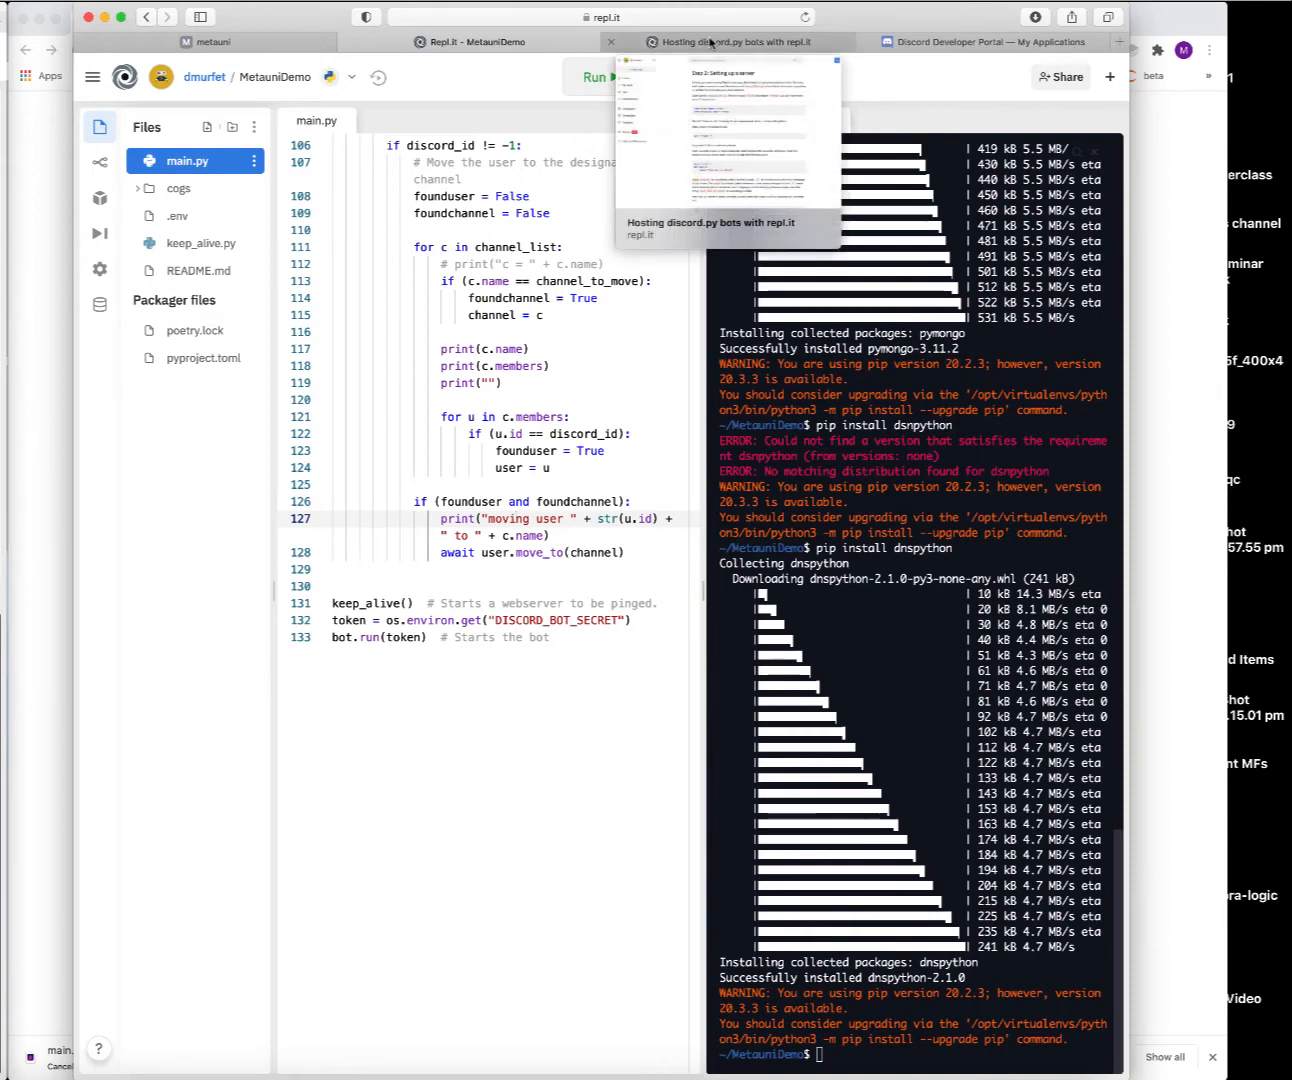
Step: Examine the keep_alive call at the end of main.py and its matching import among the opening lines
left_click_drag(333, 603, 652, 603)
left_click(535, 661)
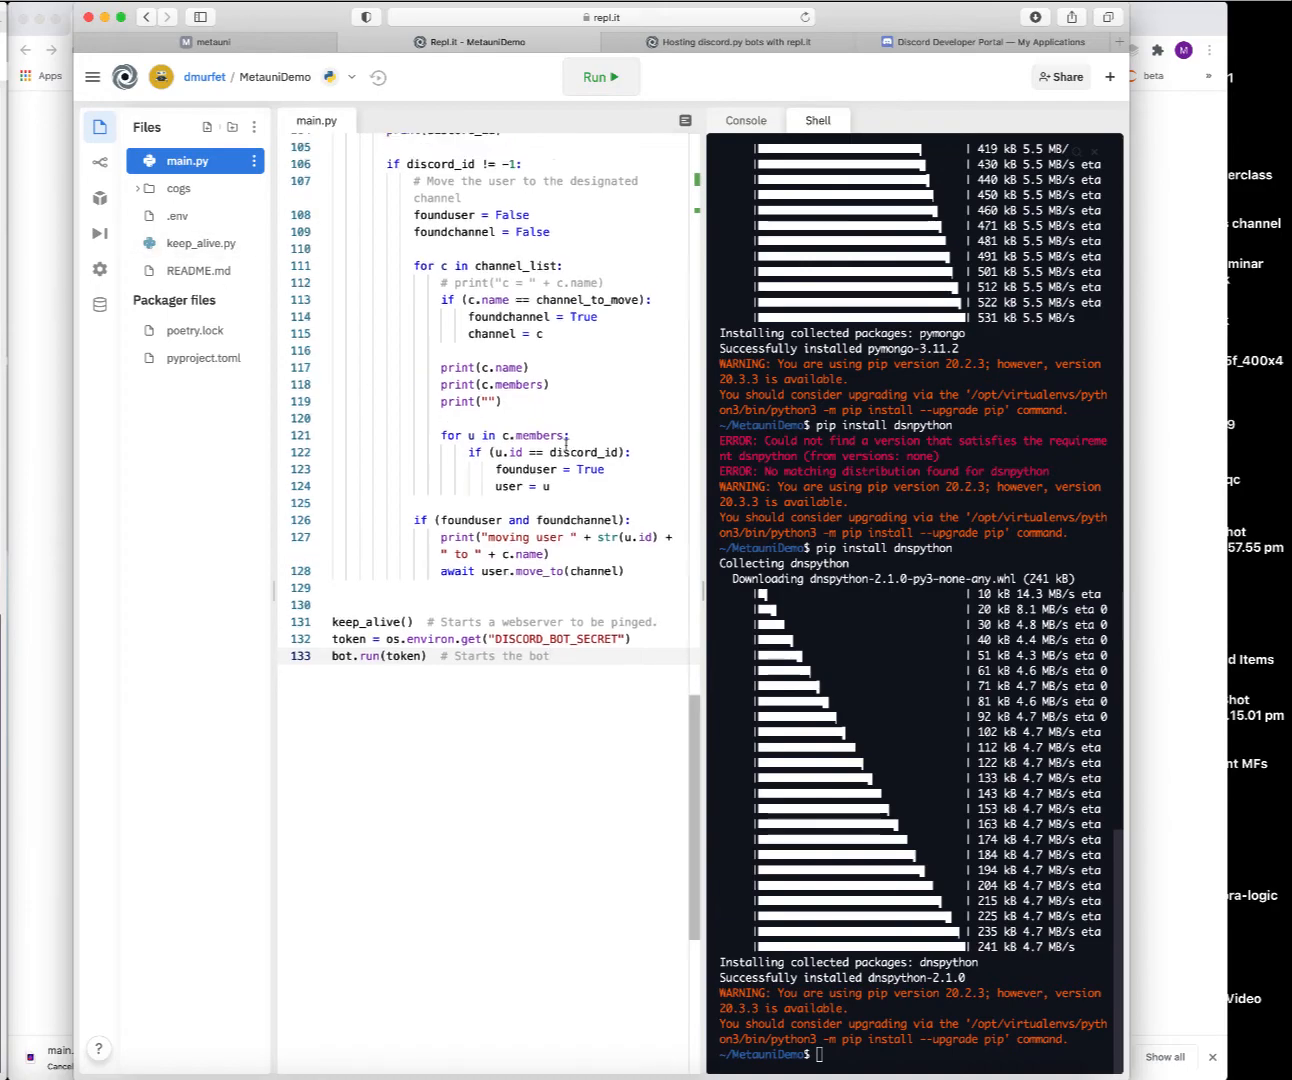
scroll(566, 444, "up", 15)
scroll(567, 444, "up", 10)
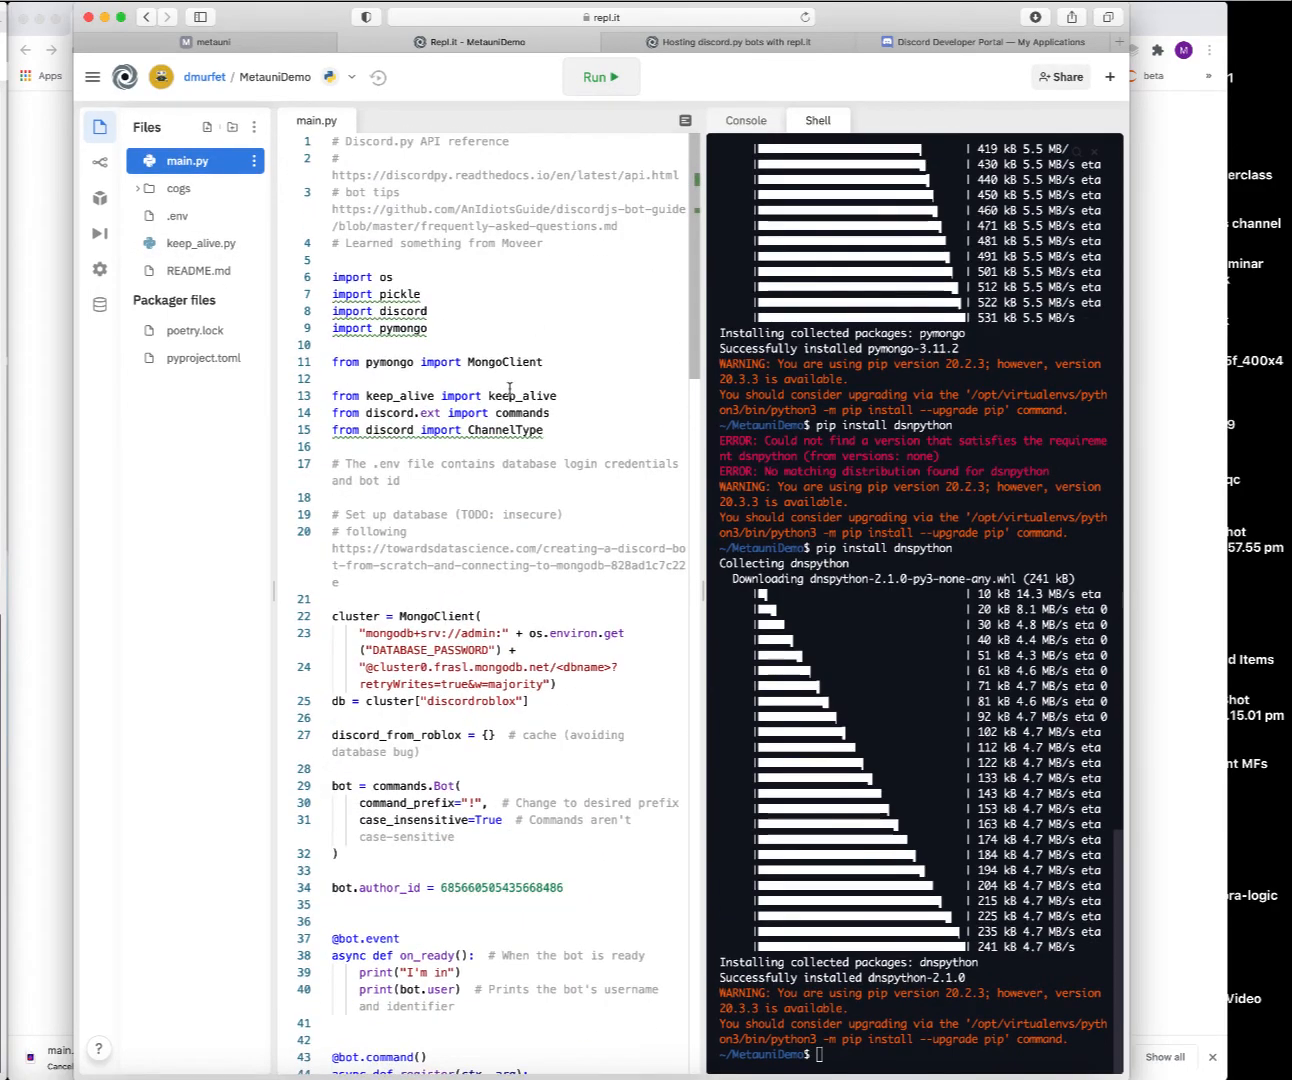
left_click_drag(561, 395, 332, 395)
scroll(601, 514, "down", 20)
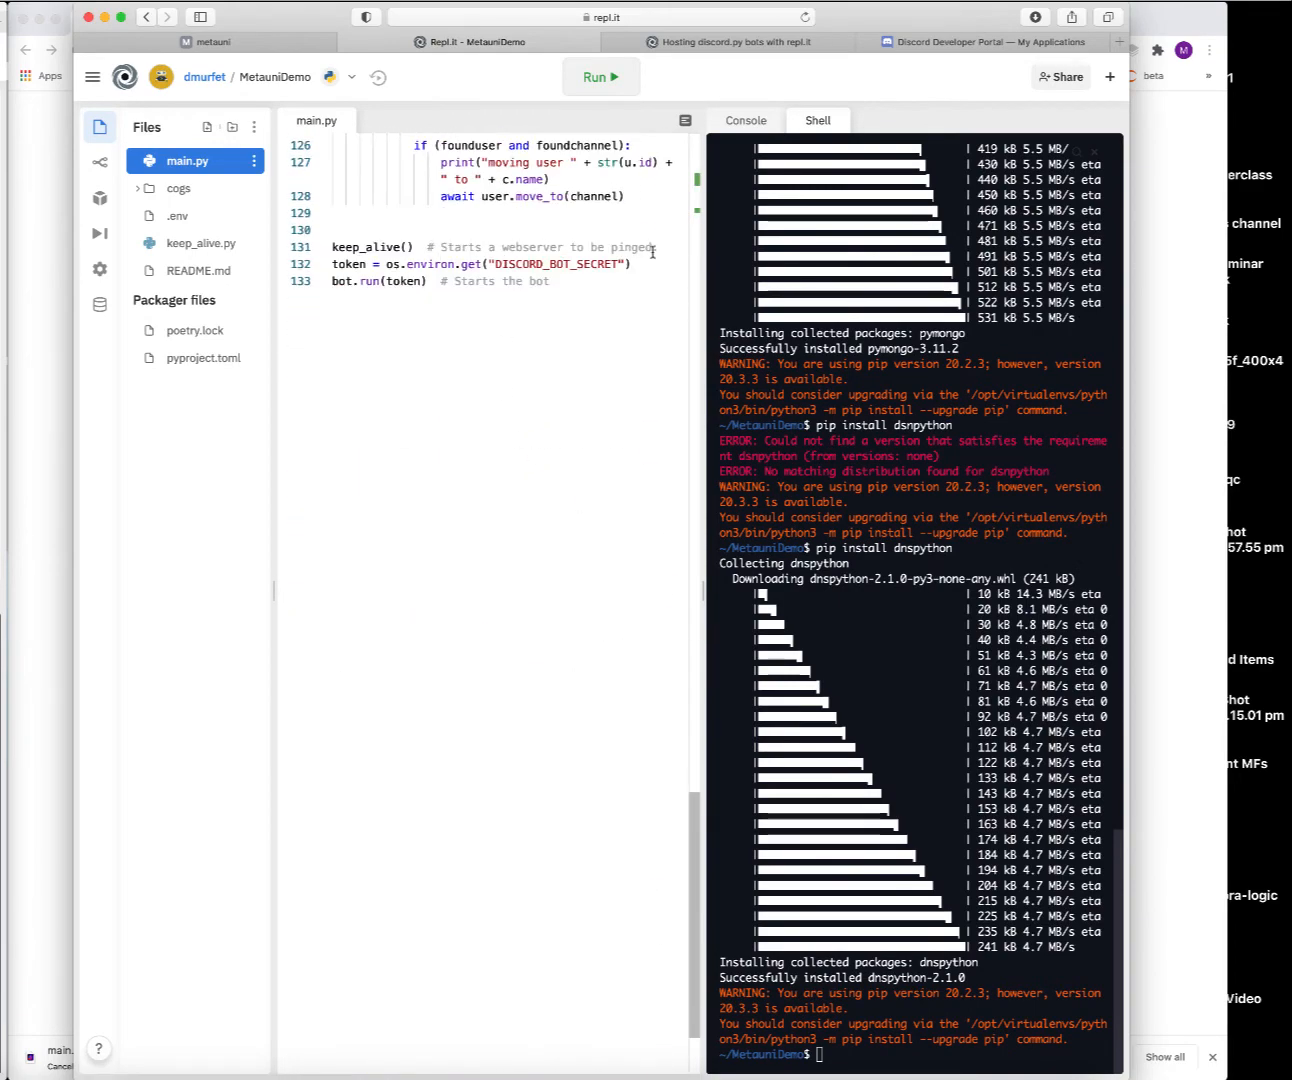
left_click_drag(652, 253, 322, 247)
left_click(570, 241)
scroll(535, 380, "up", 10)
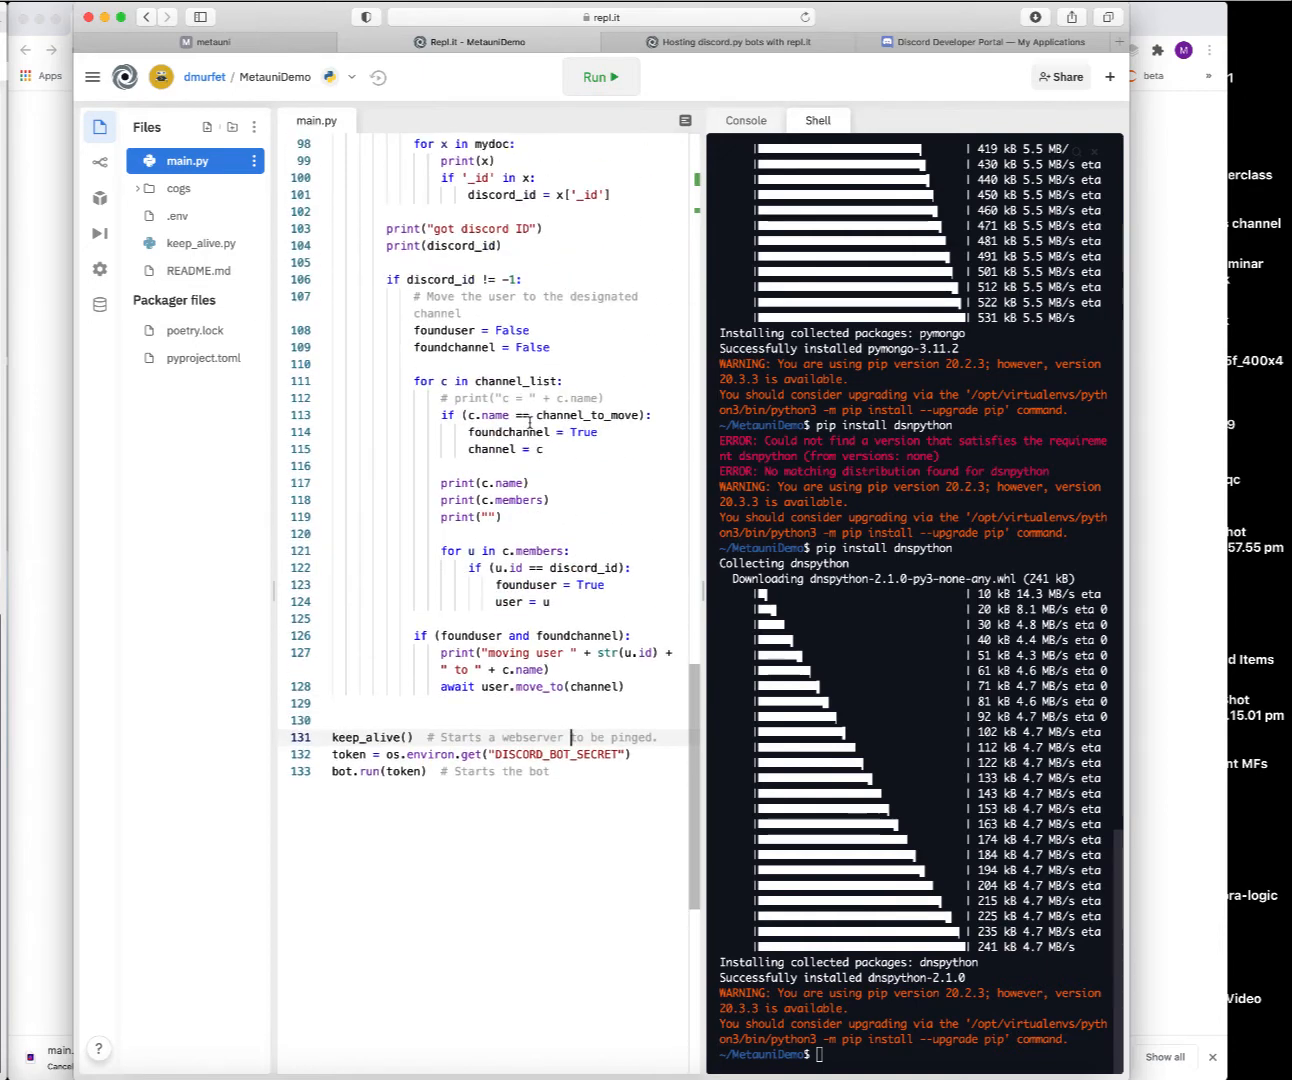
Step: Review the repl.it tutorial's sections on combining the server and bot and on setting up an UptimeRobot monitor
left_click(714, 44)
scroll(418, 562, "down", 10)
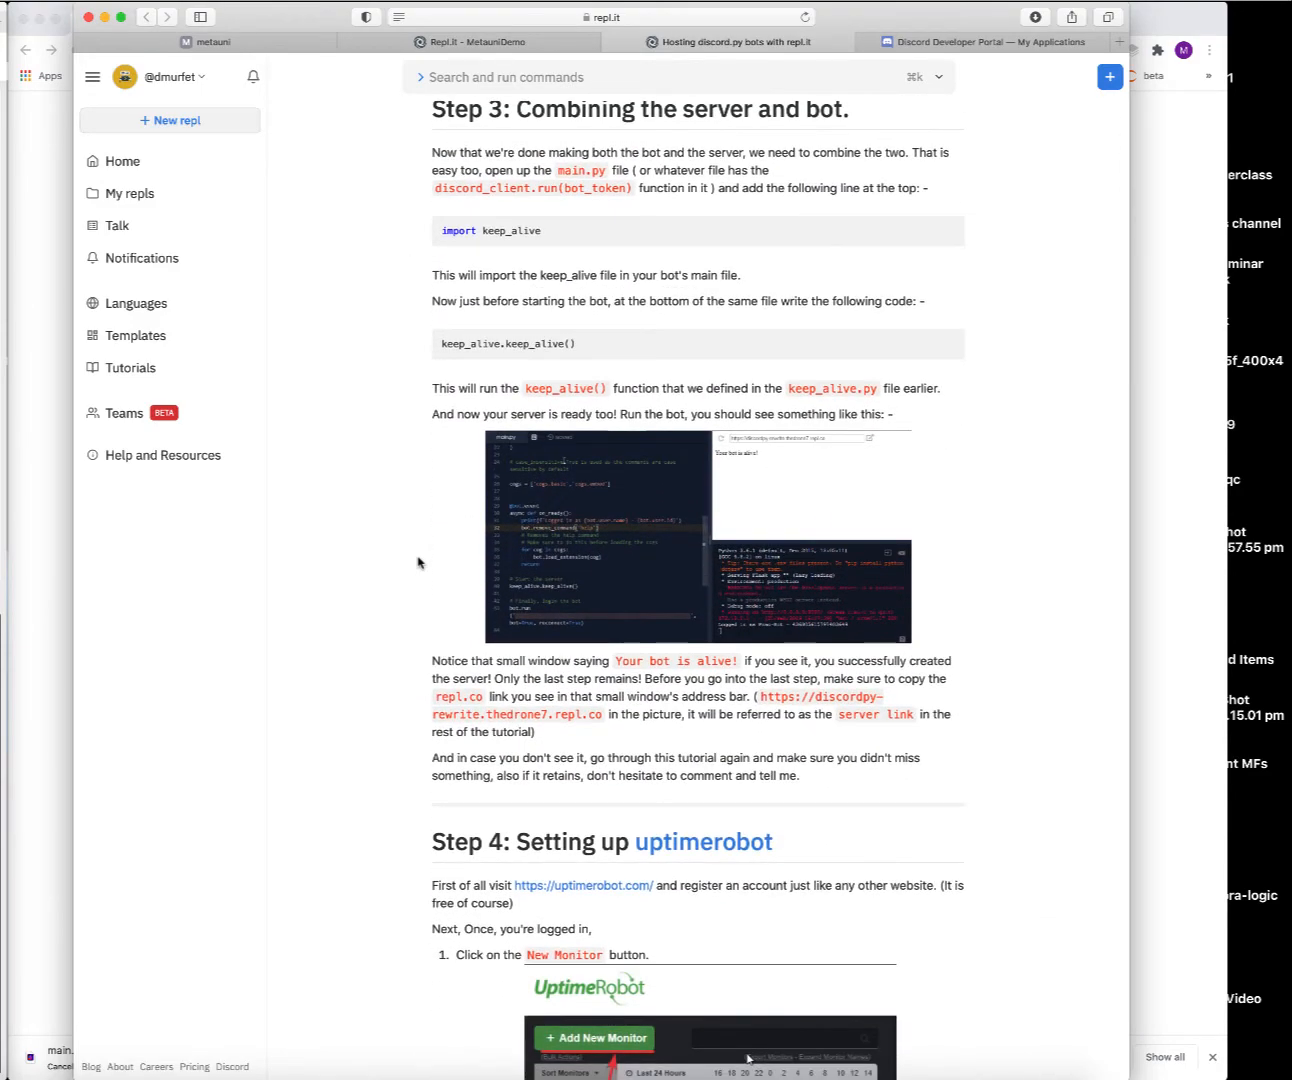
scroll(418, 562, "down", 7)
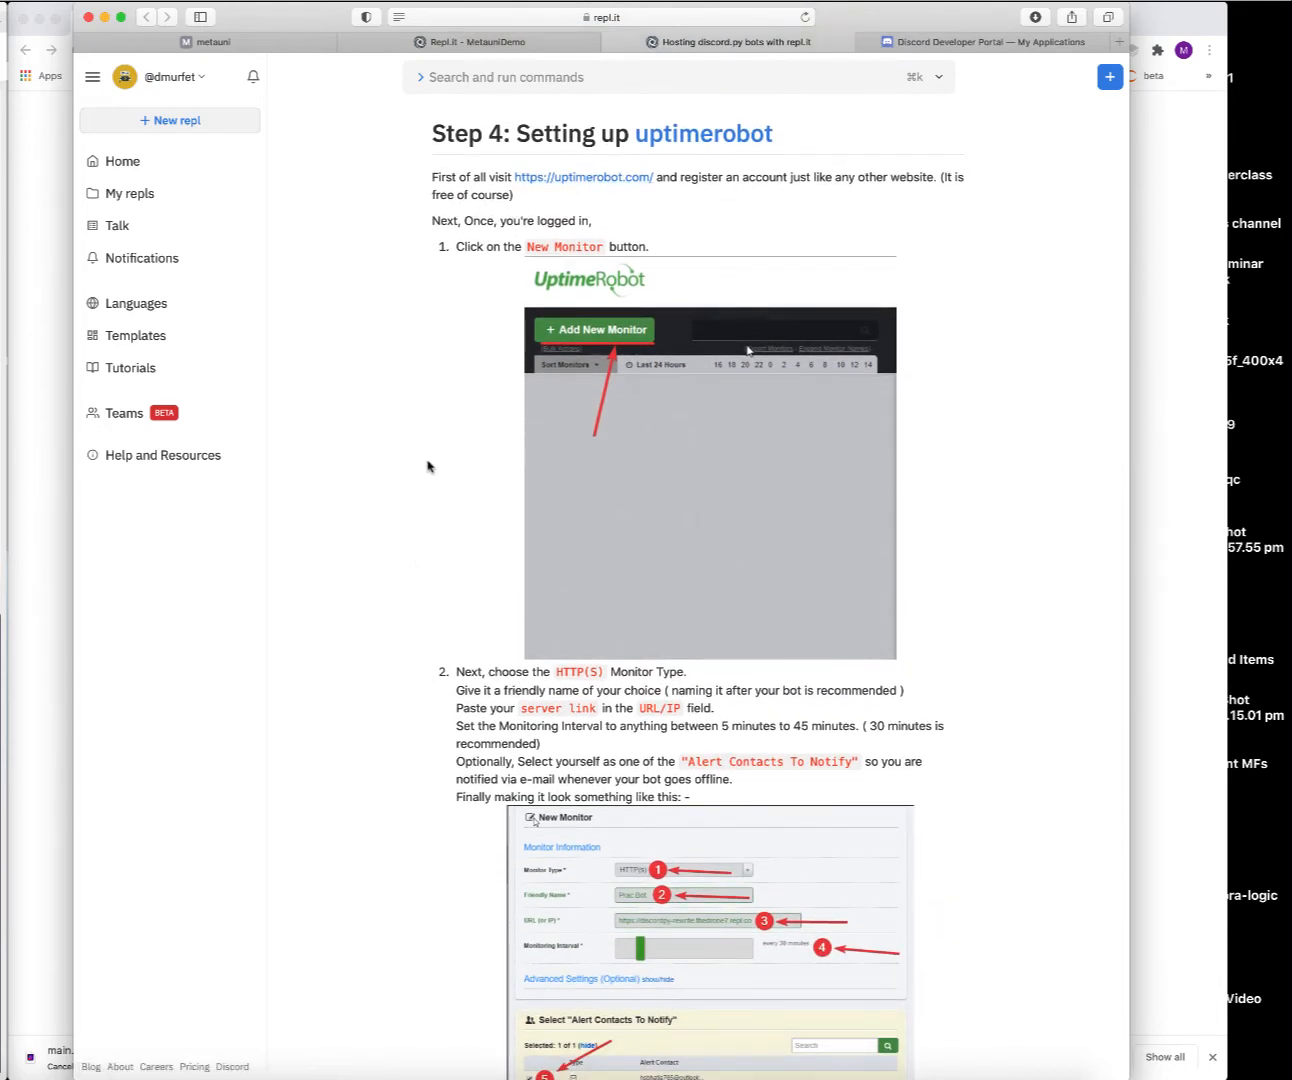
scroll(387, 649, "down", 1)
scroll(387, 649, "down", 4)
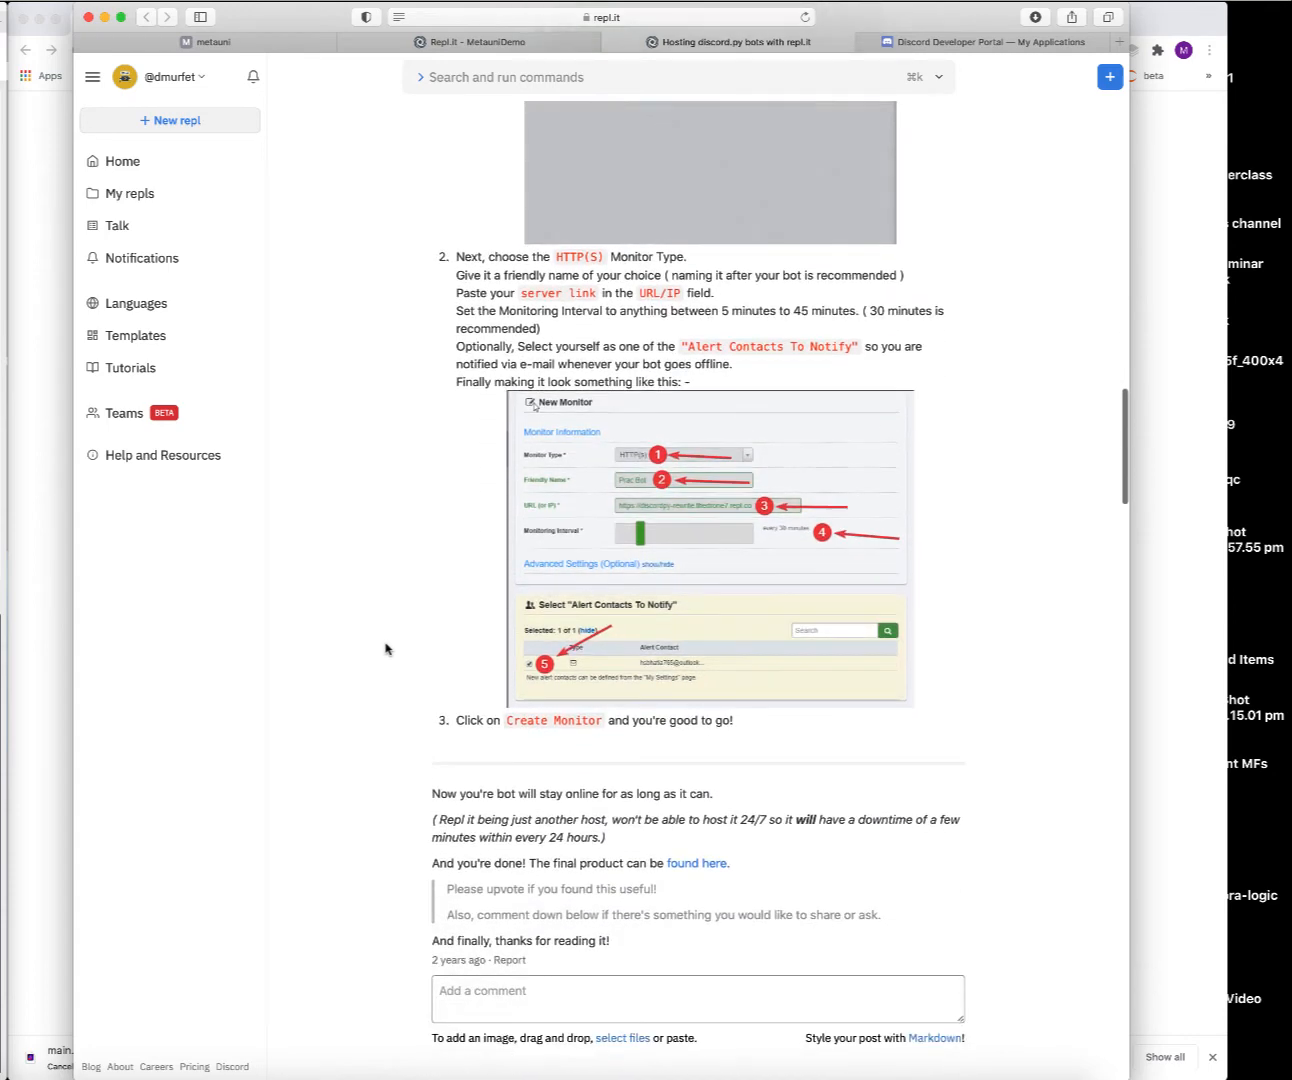
left_click(665, 19)
left_click(392, 643)
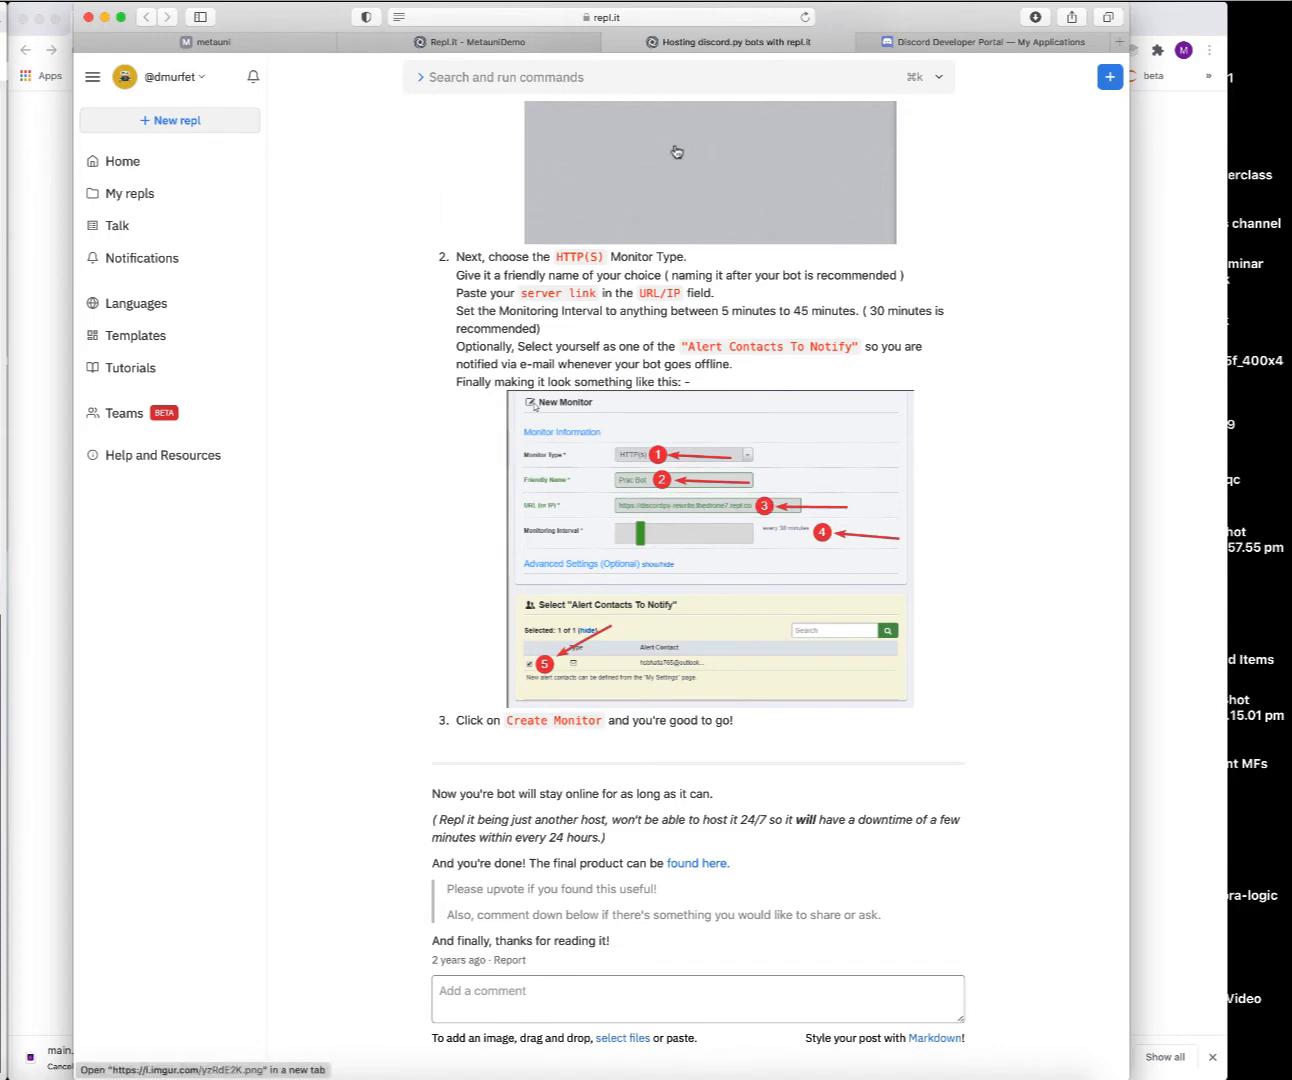
Step: Return to the MetauniDemo repl, run the bot with its console showing, and select the running web server's address
key("ctrl+shift+Tab")
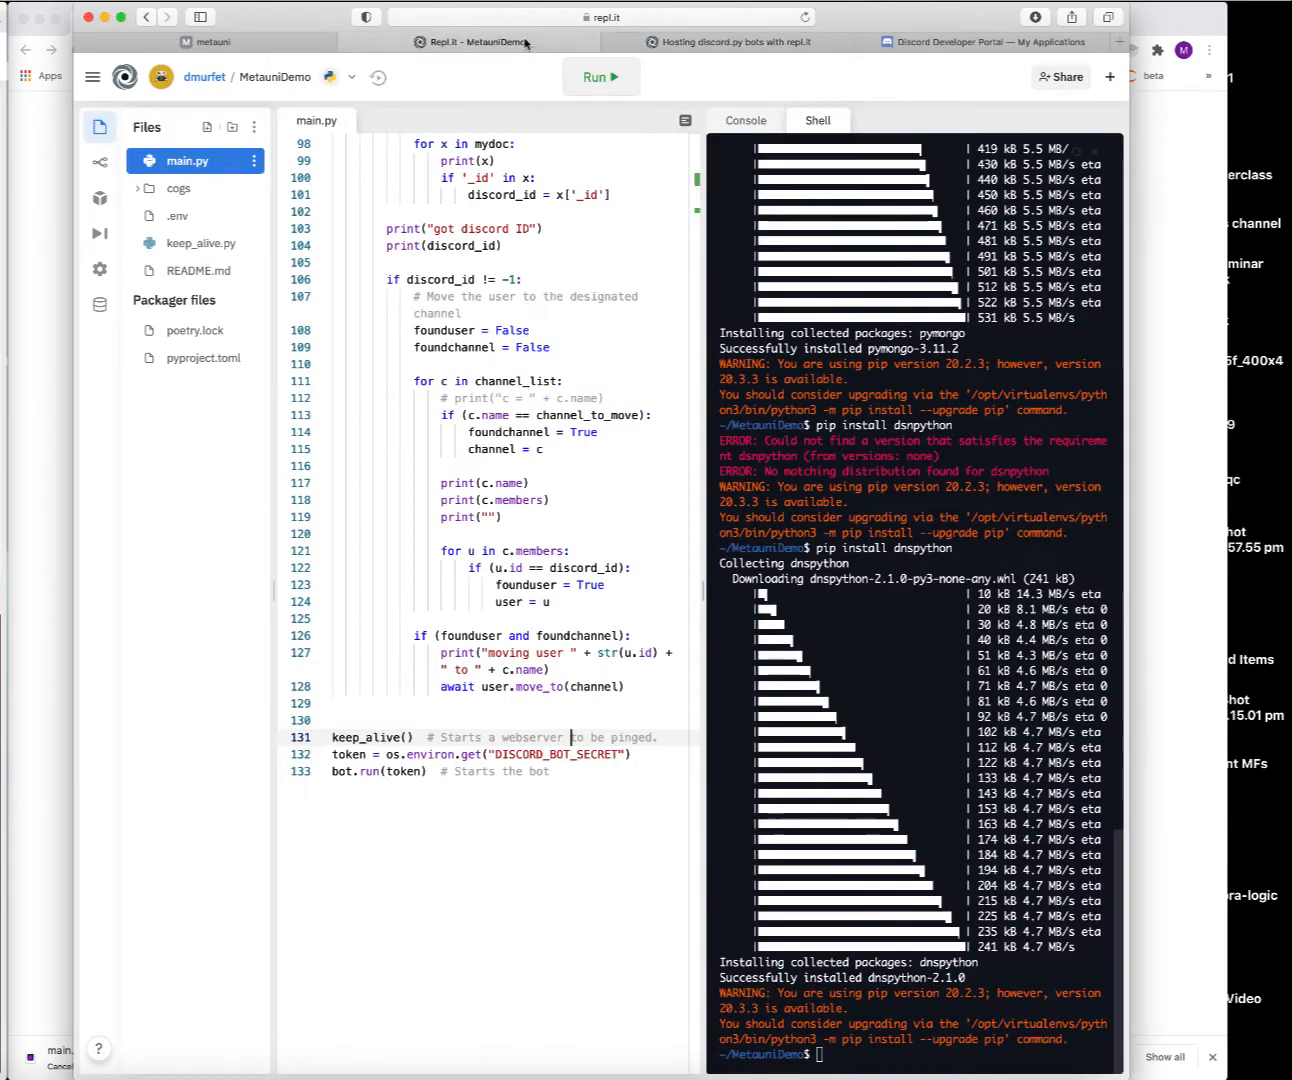
left_click(760, 120)
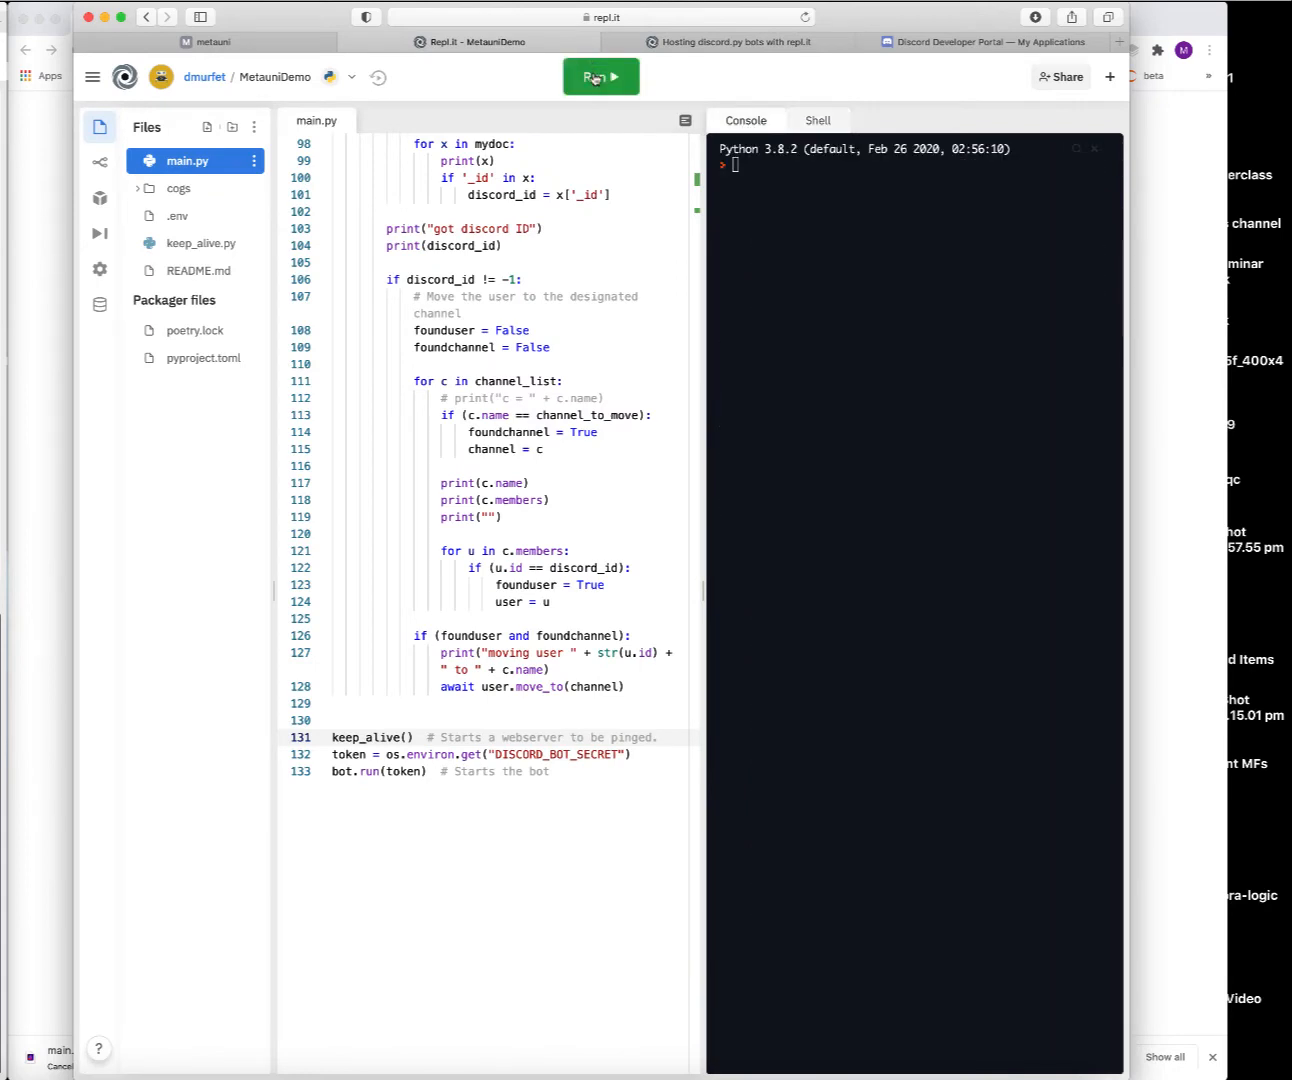
left_click(593, 78)
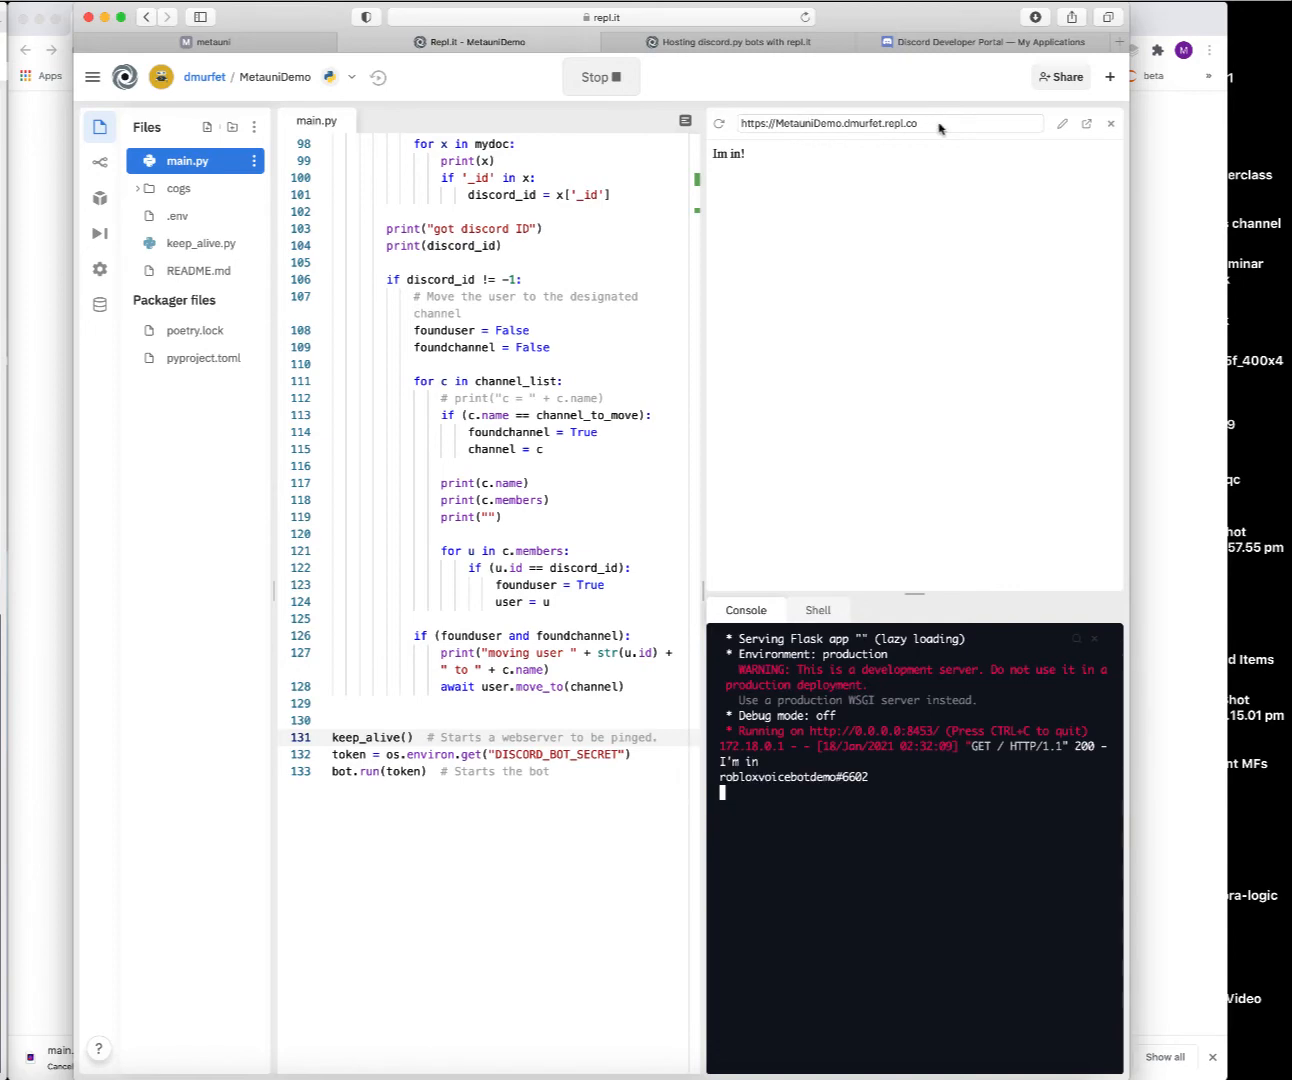
left_click(939, 127)
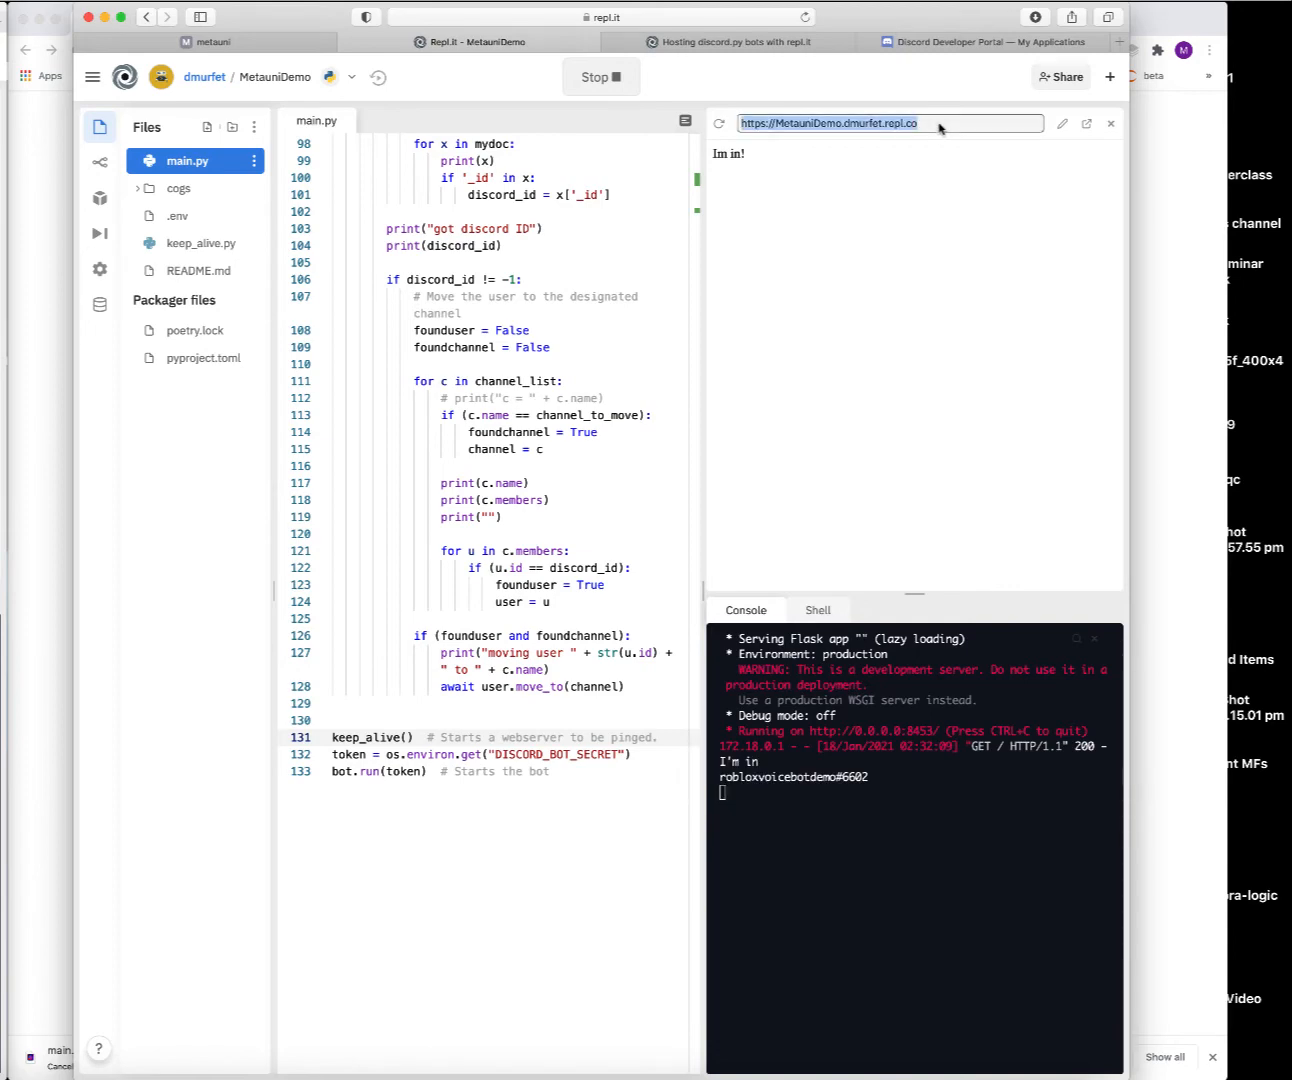
Step: Review the tutorial's UptimeRobot monitor settings for the server link and its closing notes on bot downtime
left_click(770, 44)
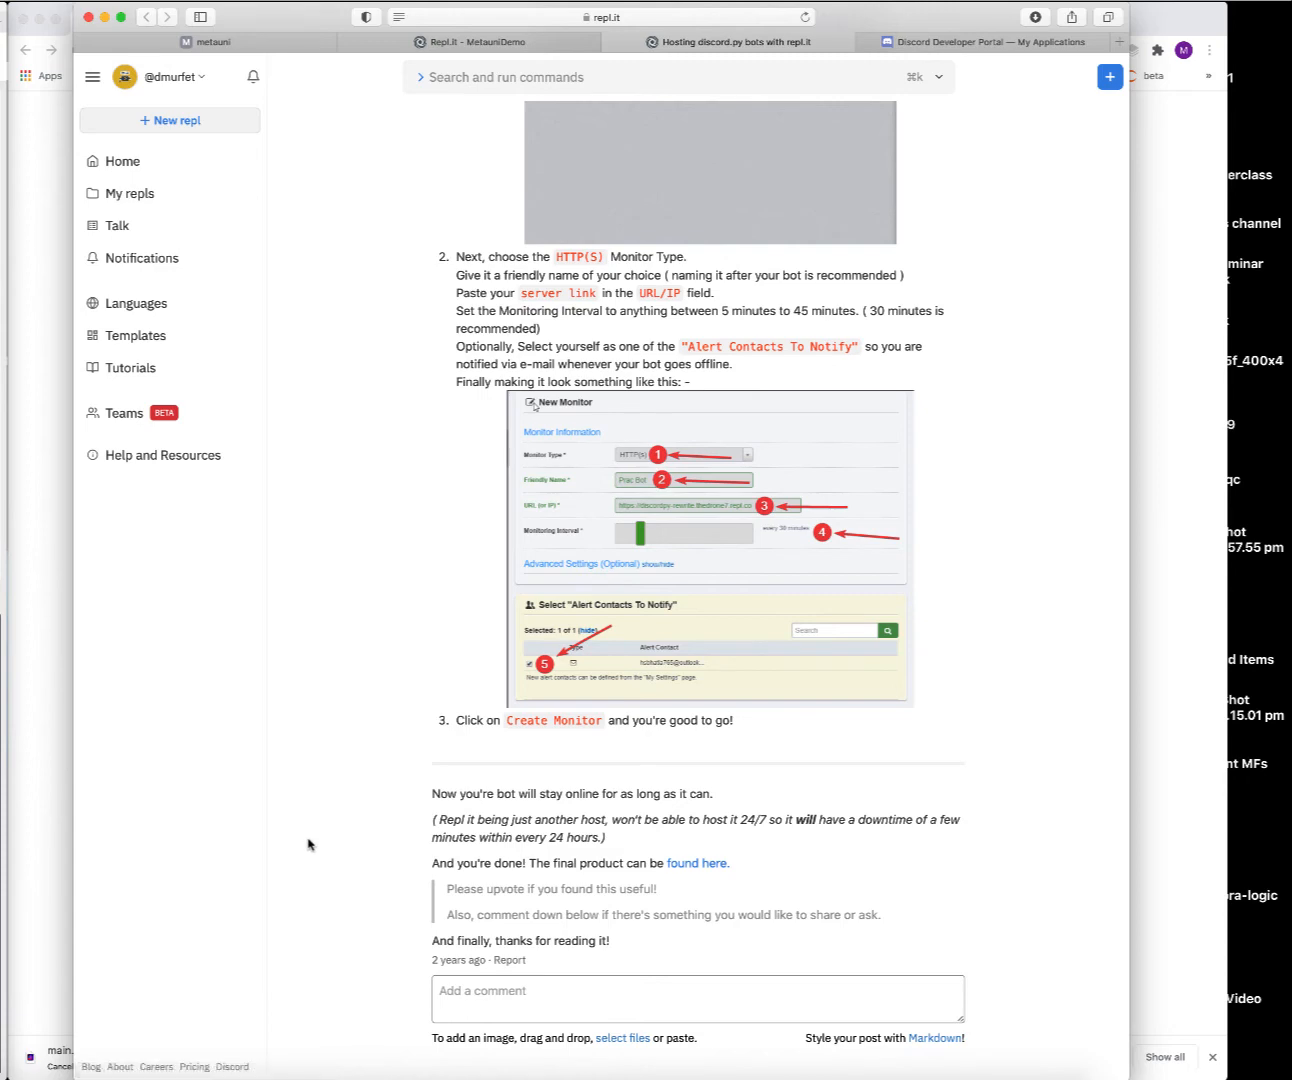
scroll(308, 845, "down", 5)
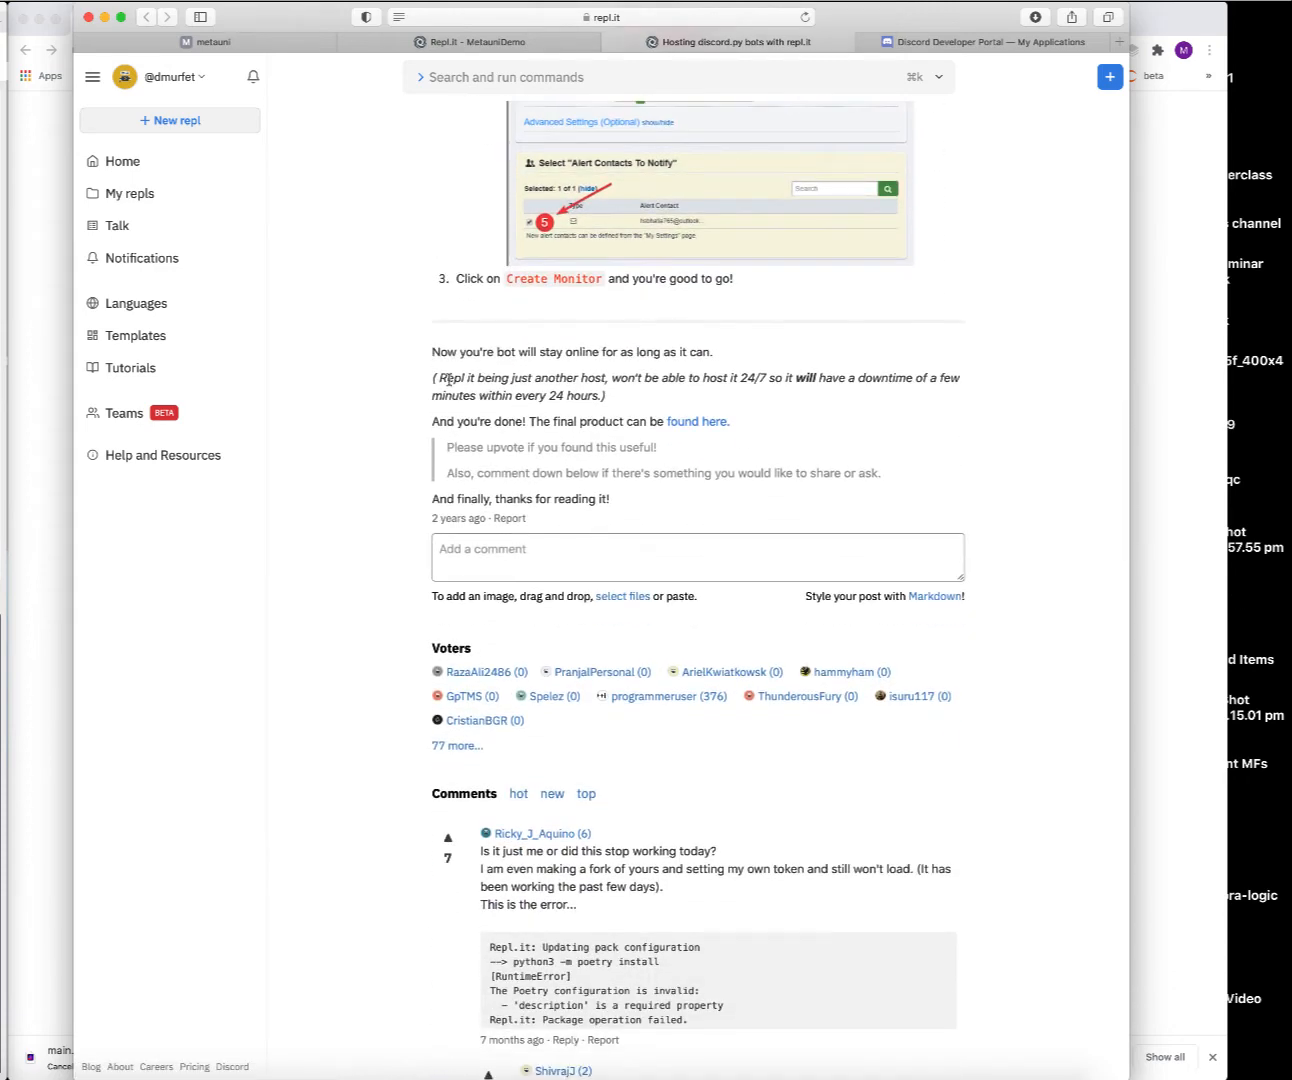
left_click(822, 3)
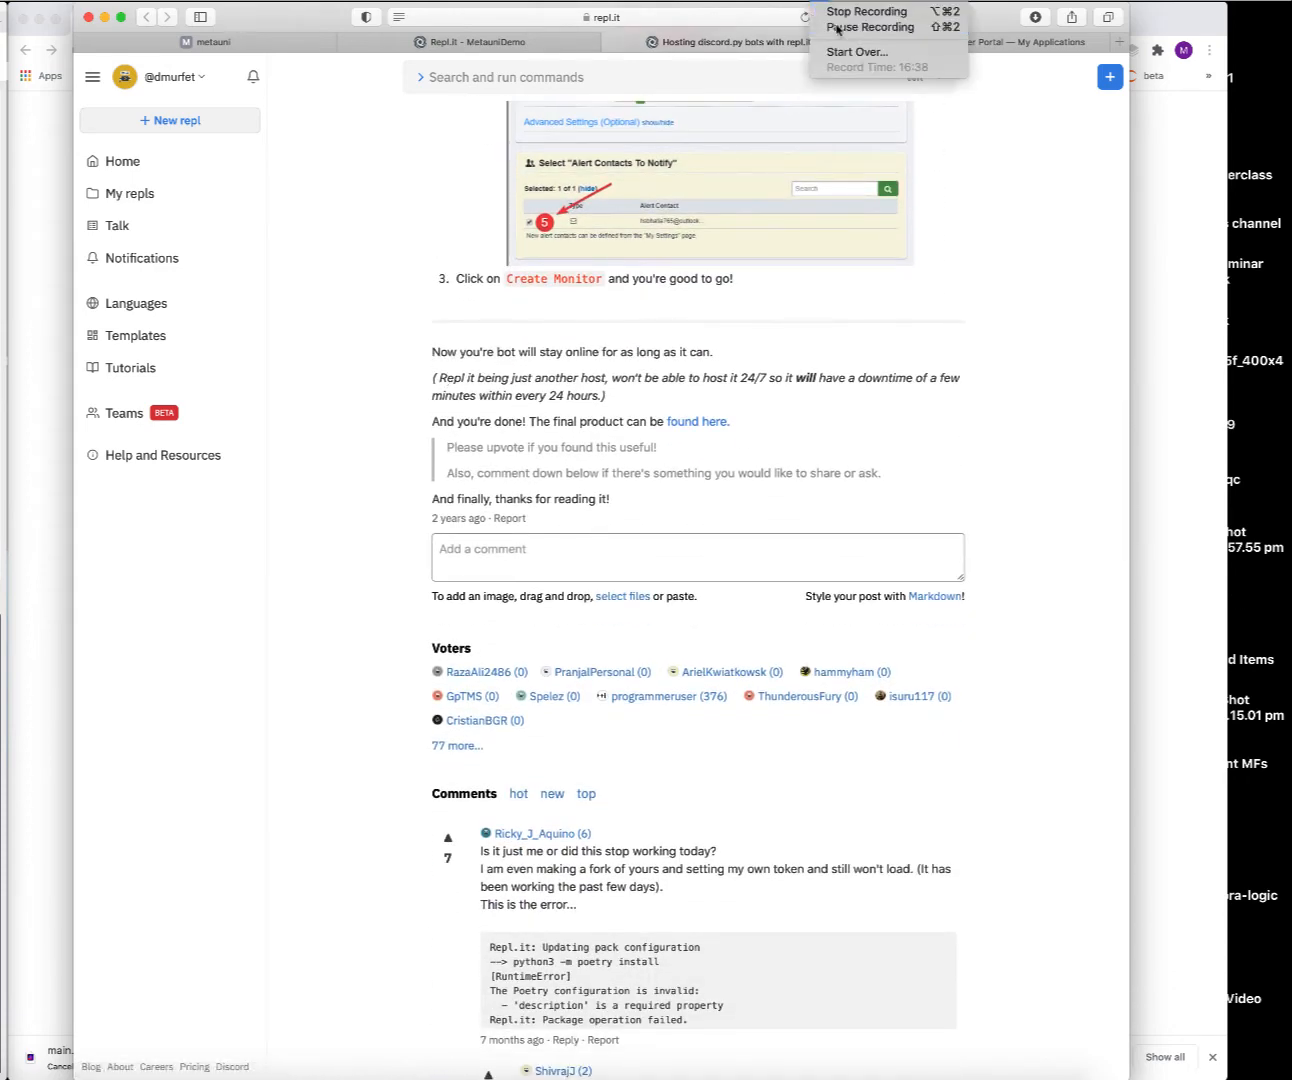
left_click(847, 28)
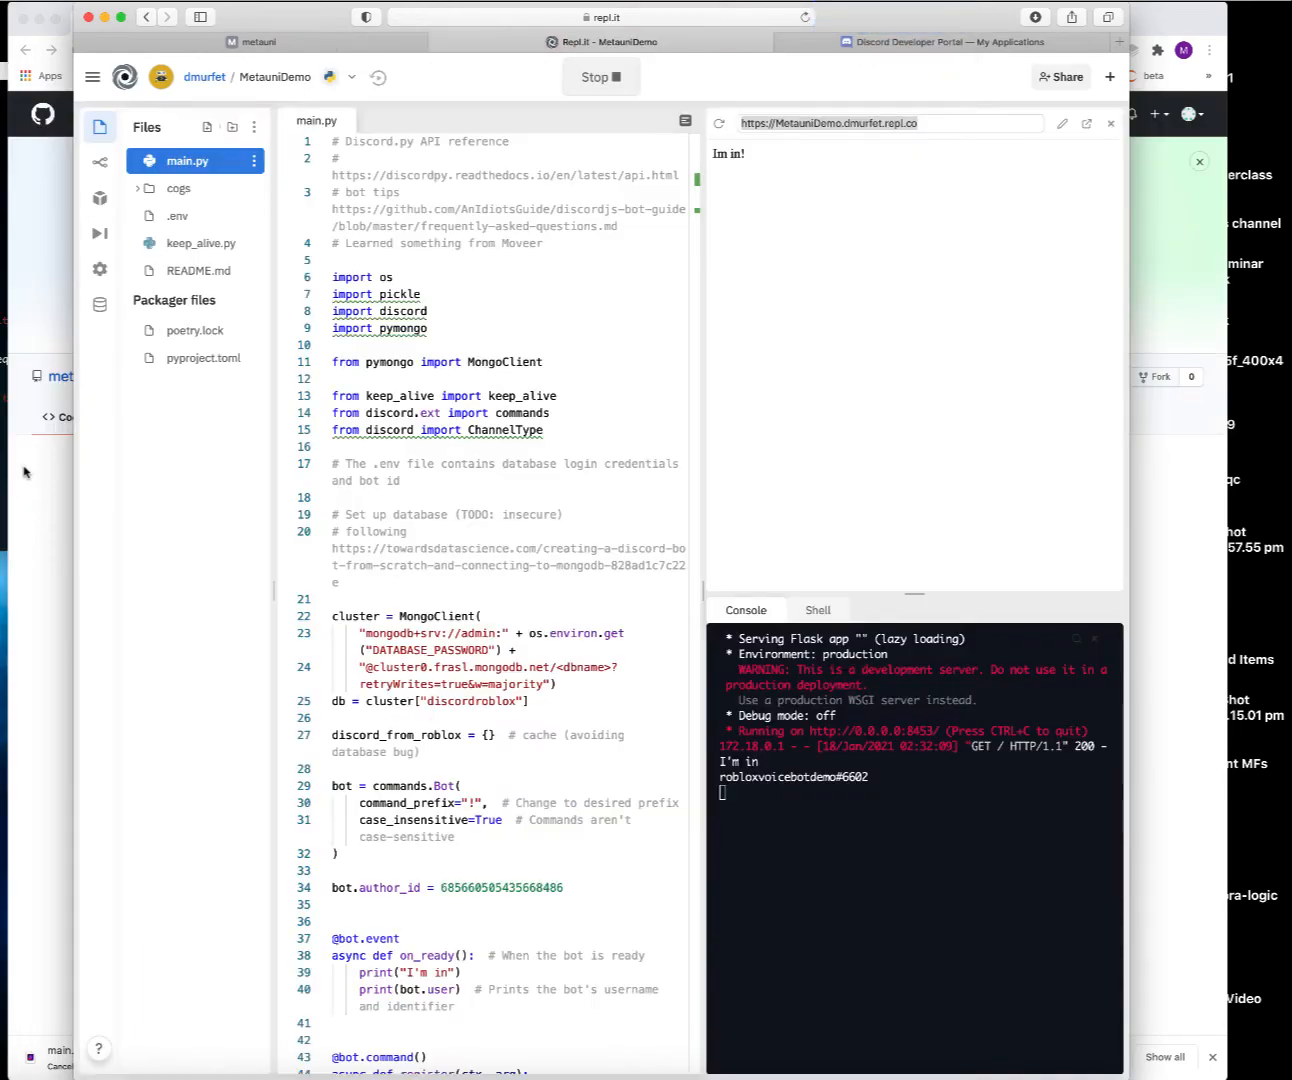
left_click(875, 958)
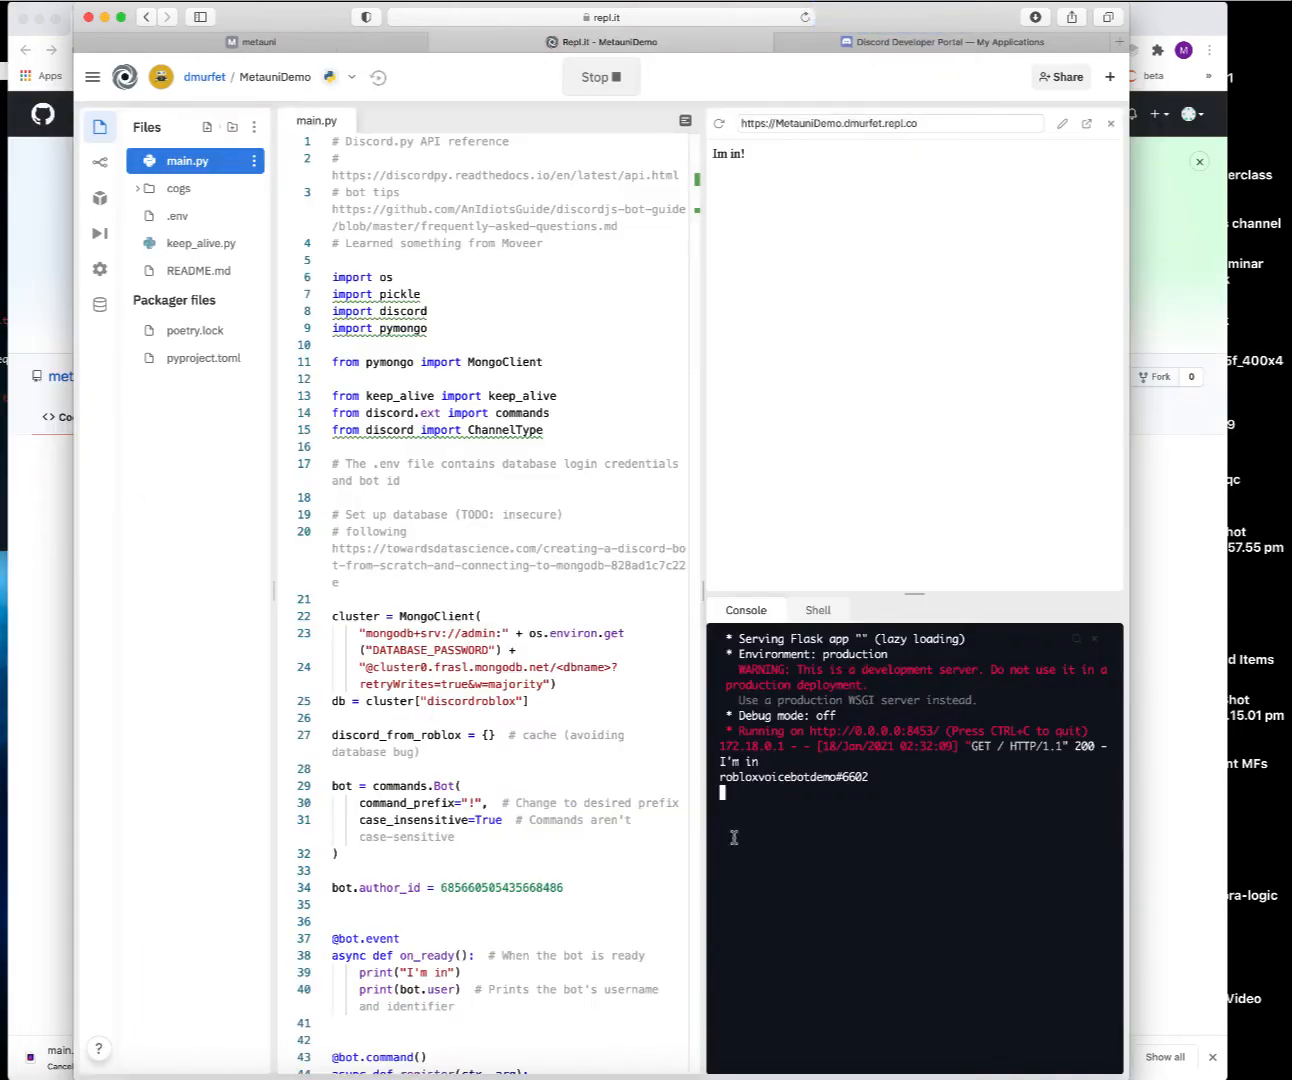
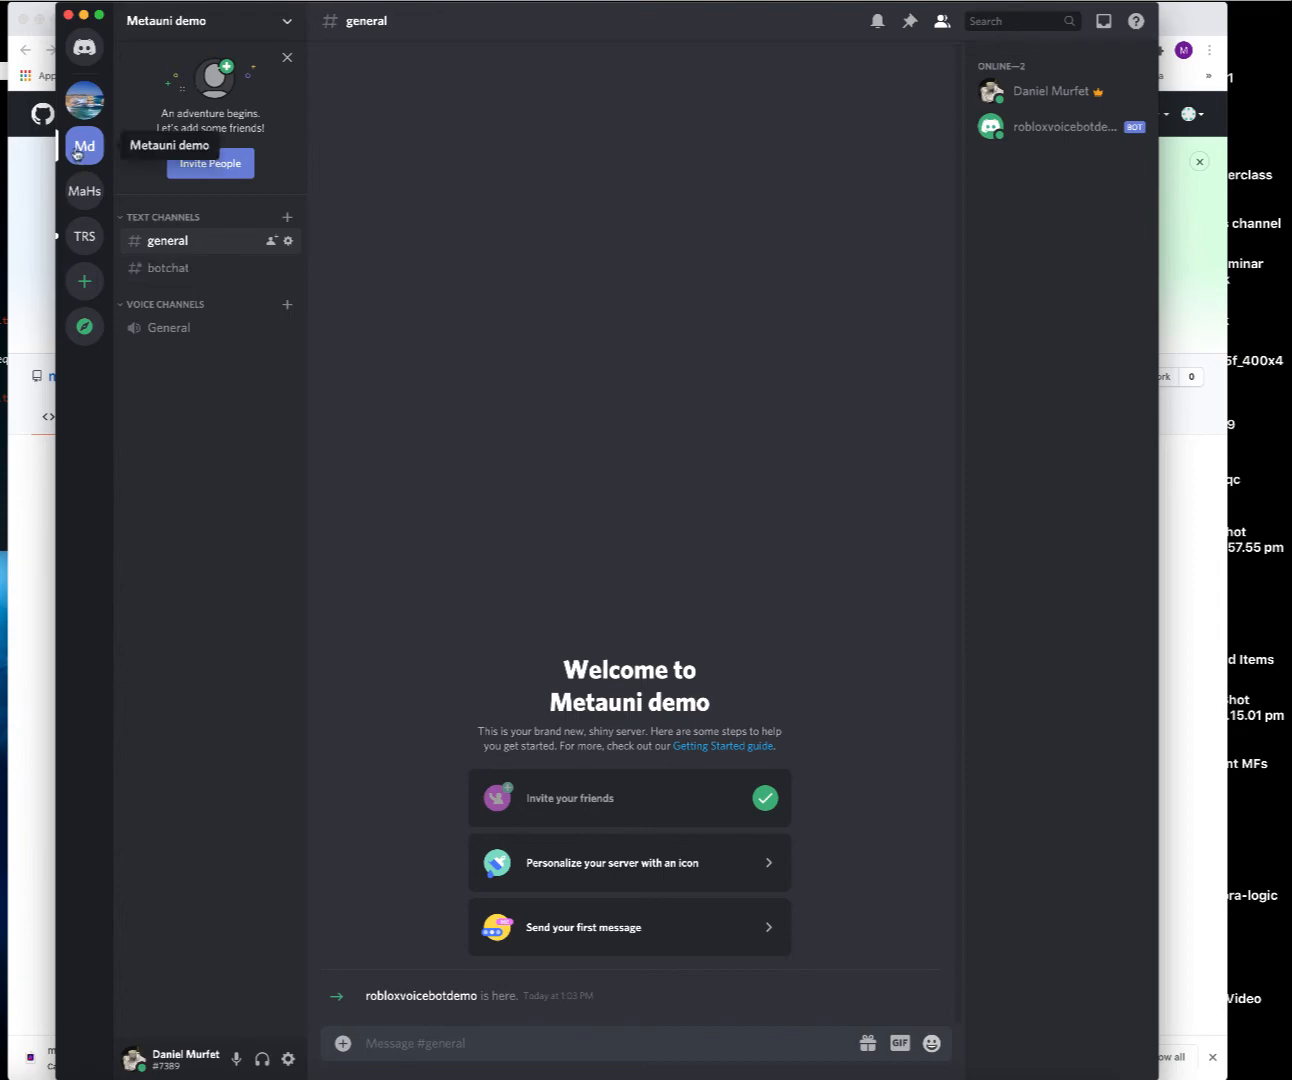
Step: Switch back to Safari, open roblox.com in a new tab, and go to the page listing the account's own creations
left_click(34, 318)
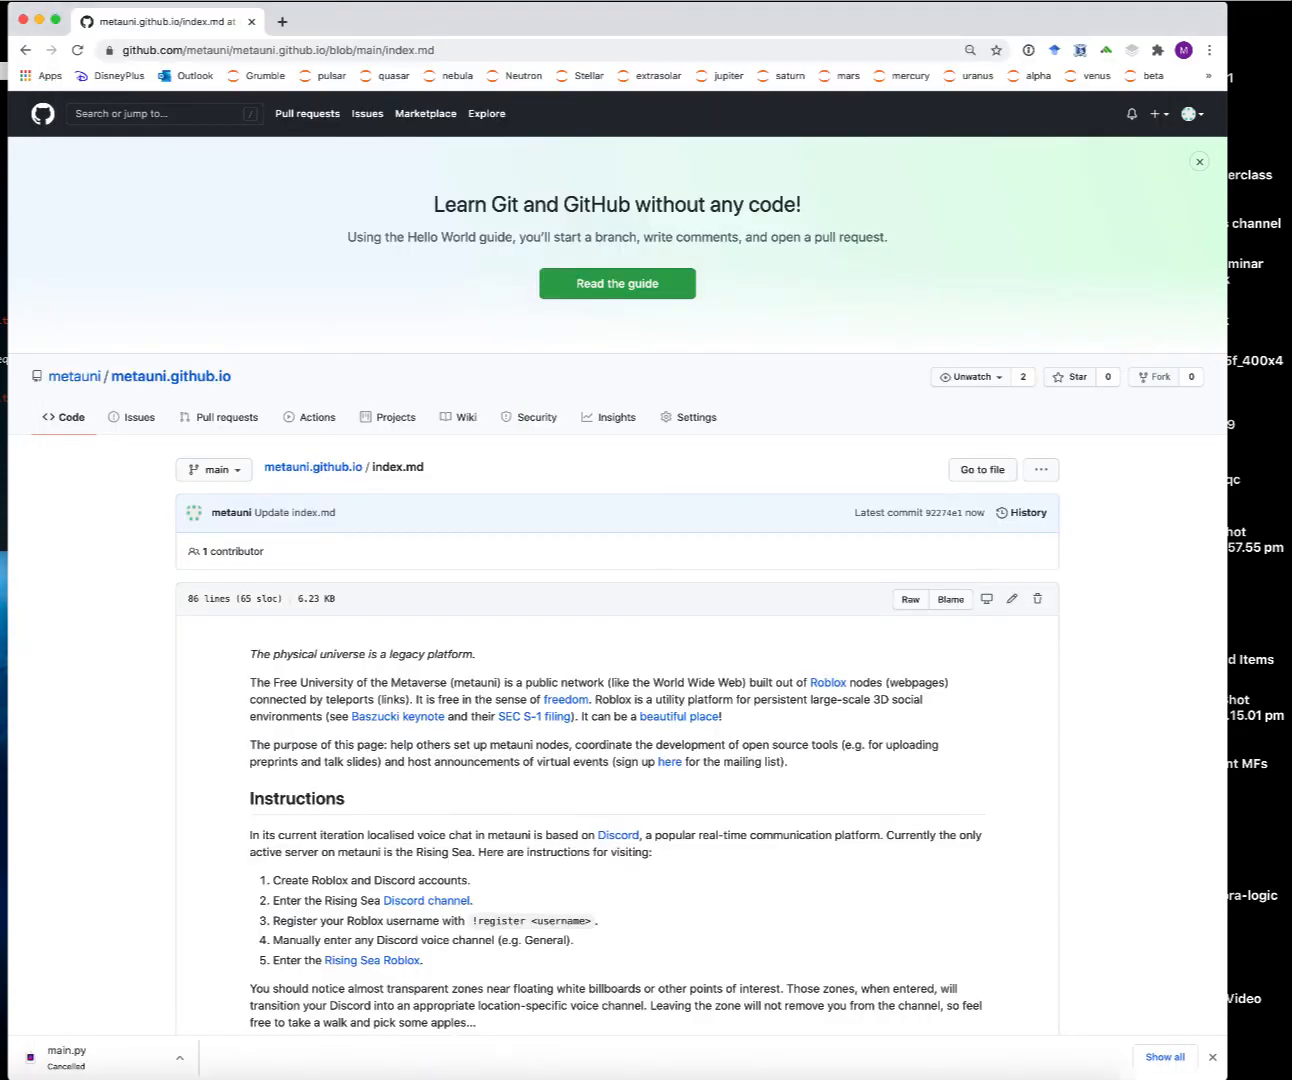
key("super+Tab")
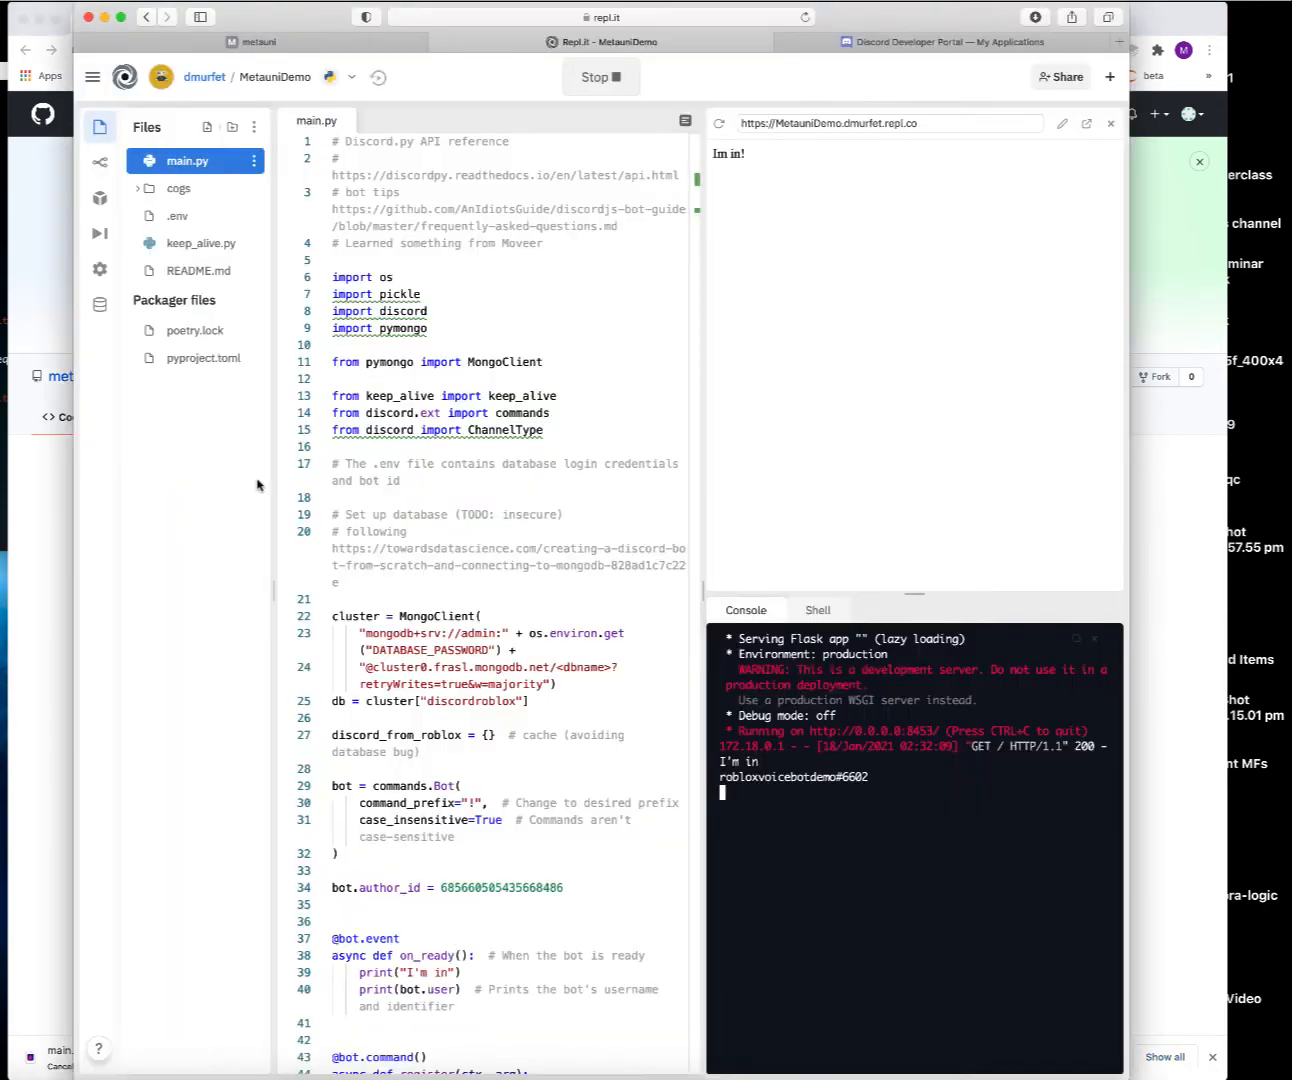
key("super+t")
type("roblo")
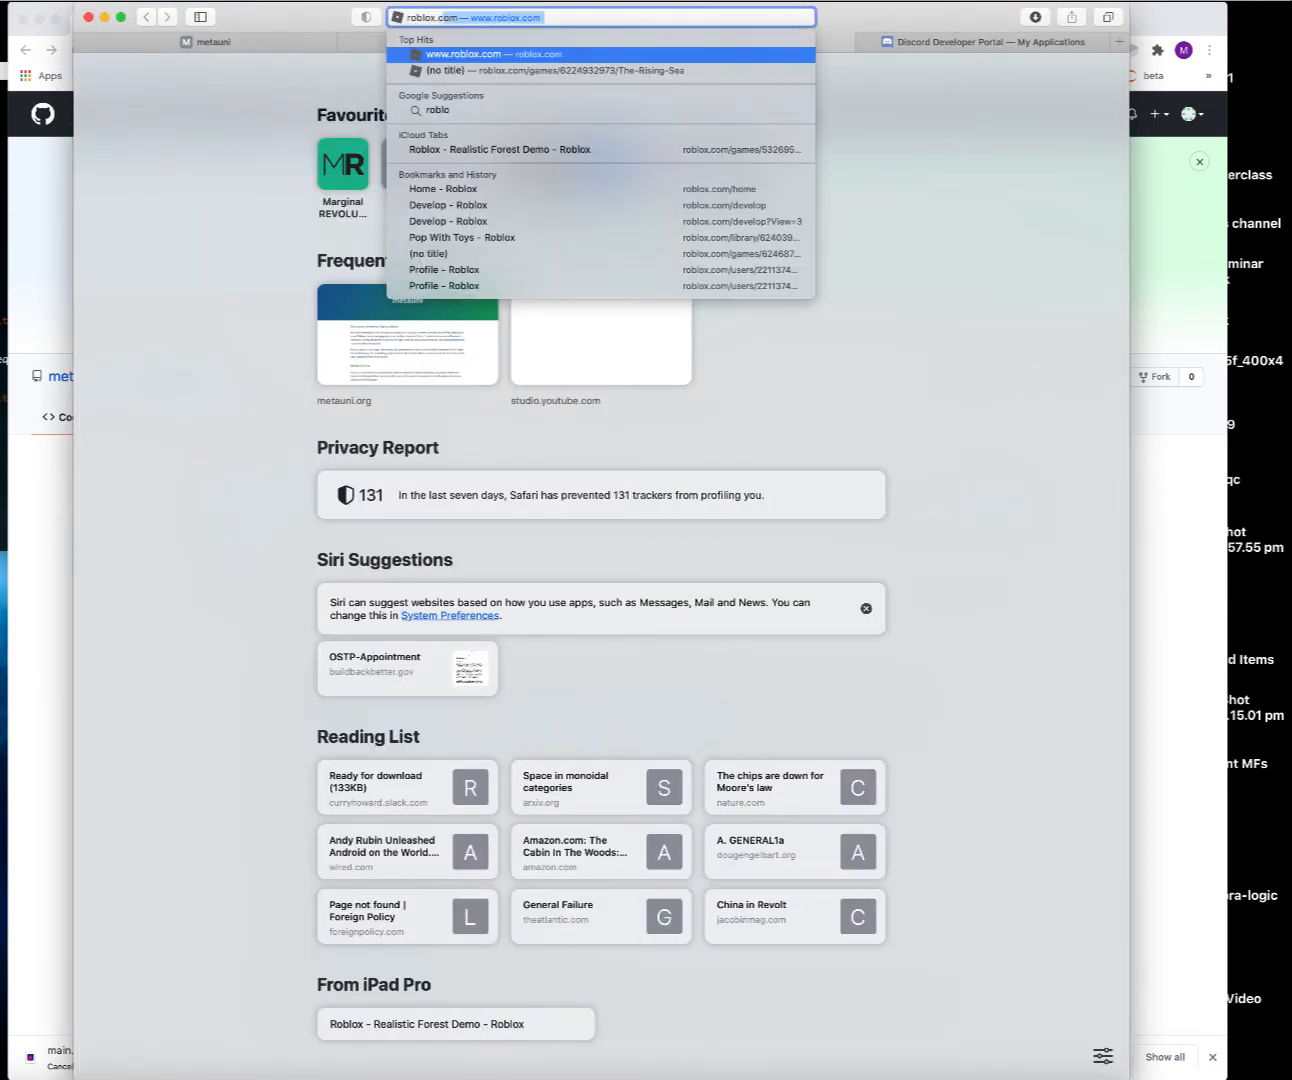
key("Return")
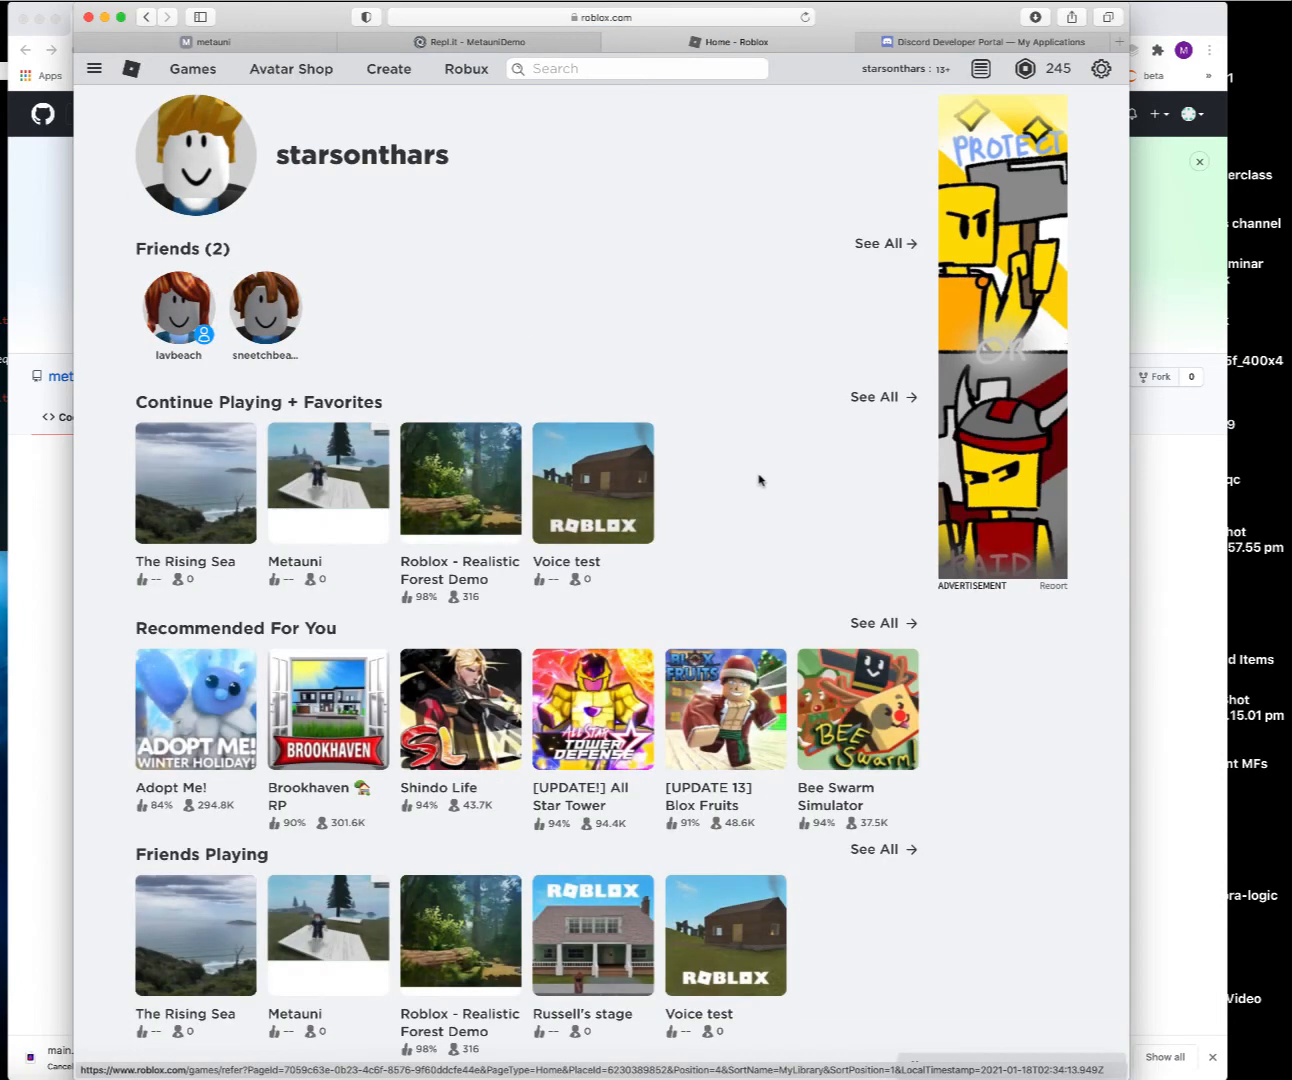
left_click(382, 68)
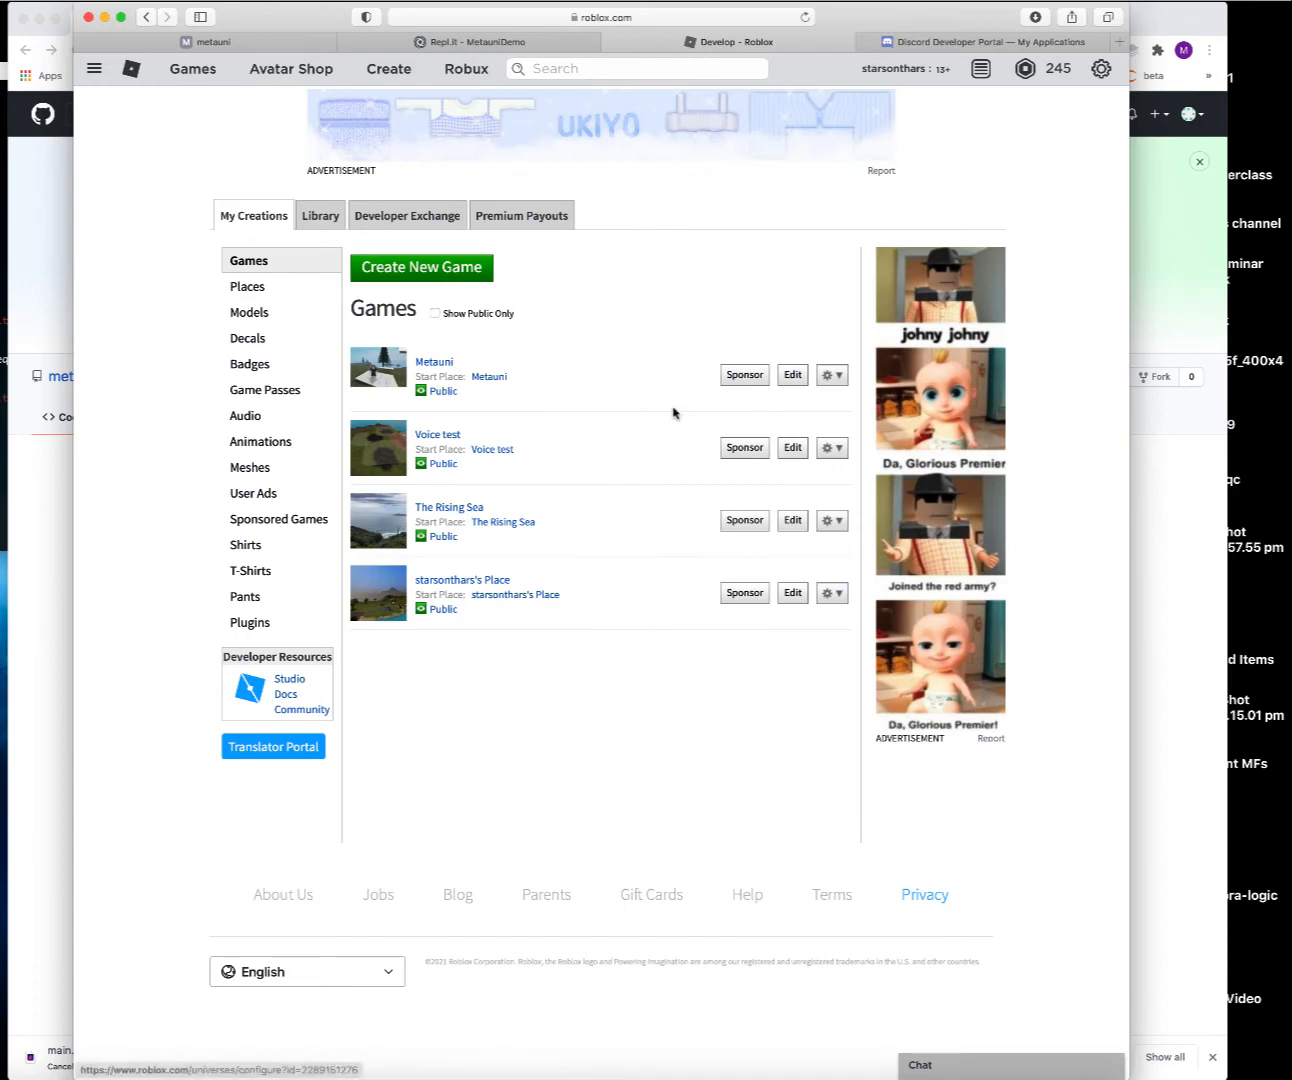
Step: Switch to Roblox Studio, then shrink and reposition its window so the whole interface fits on screen
left_click(461, 1041)
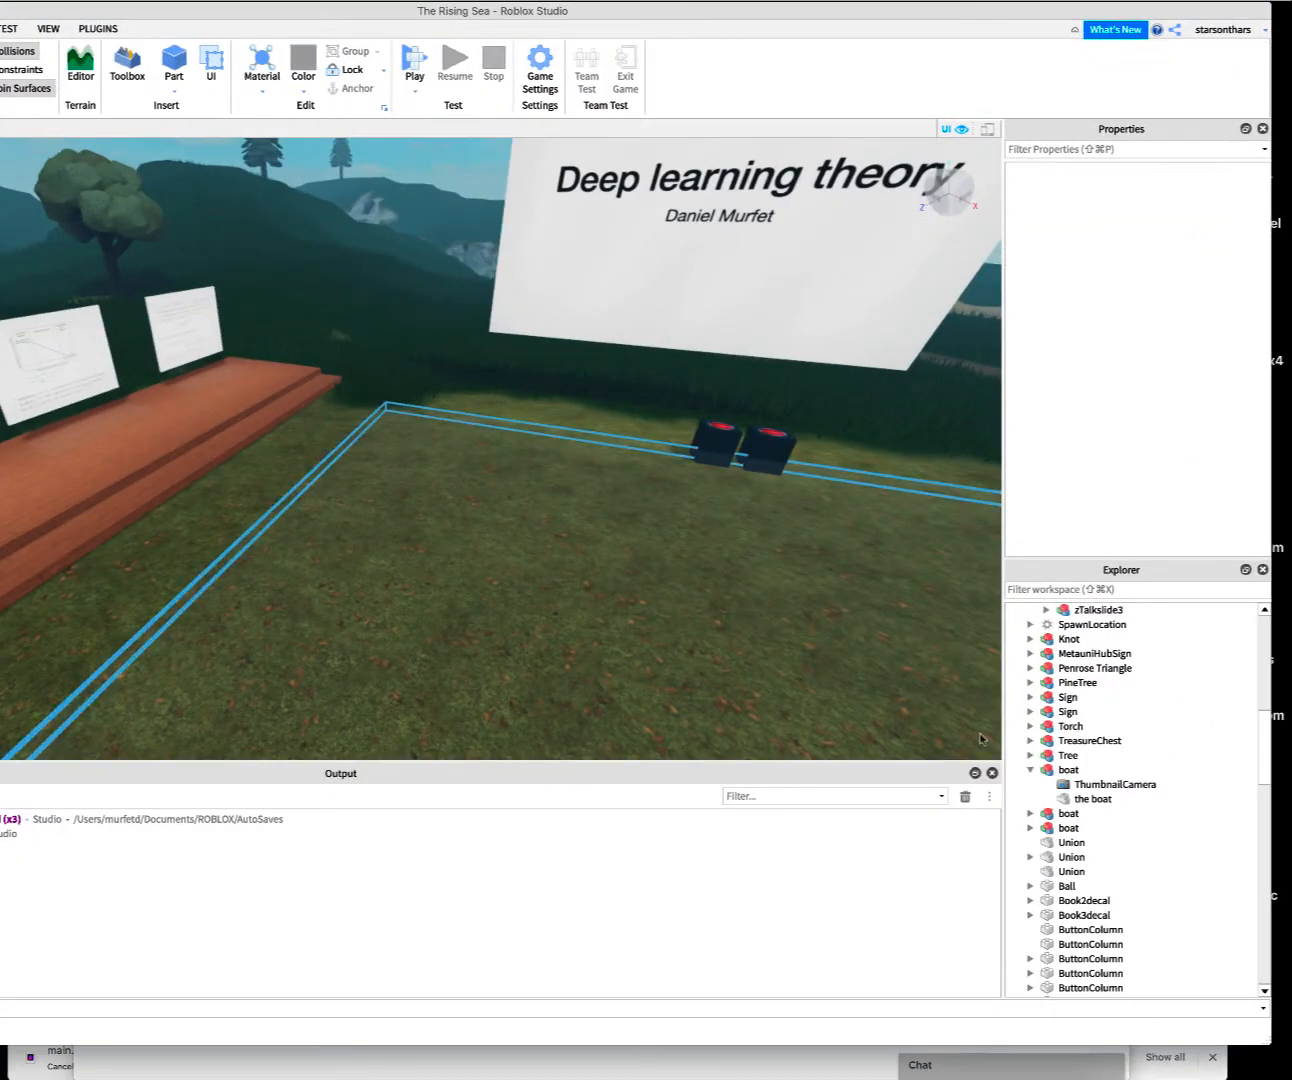
left_click_drag(1270, 1044, 814, 982)
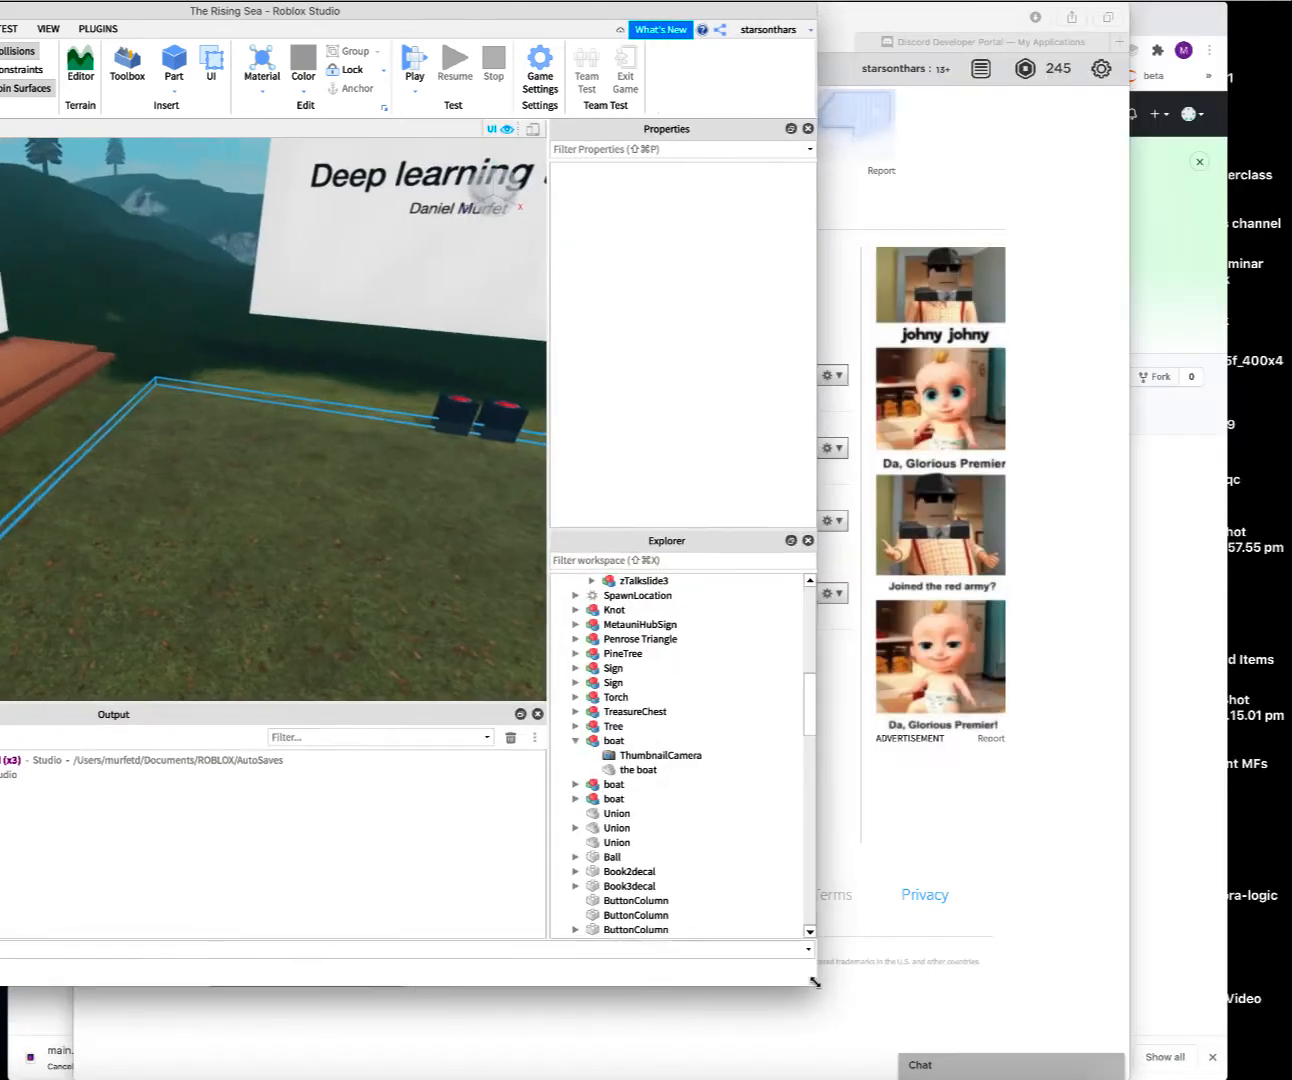
left_click_drag(335, 12, 707, 12)
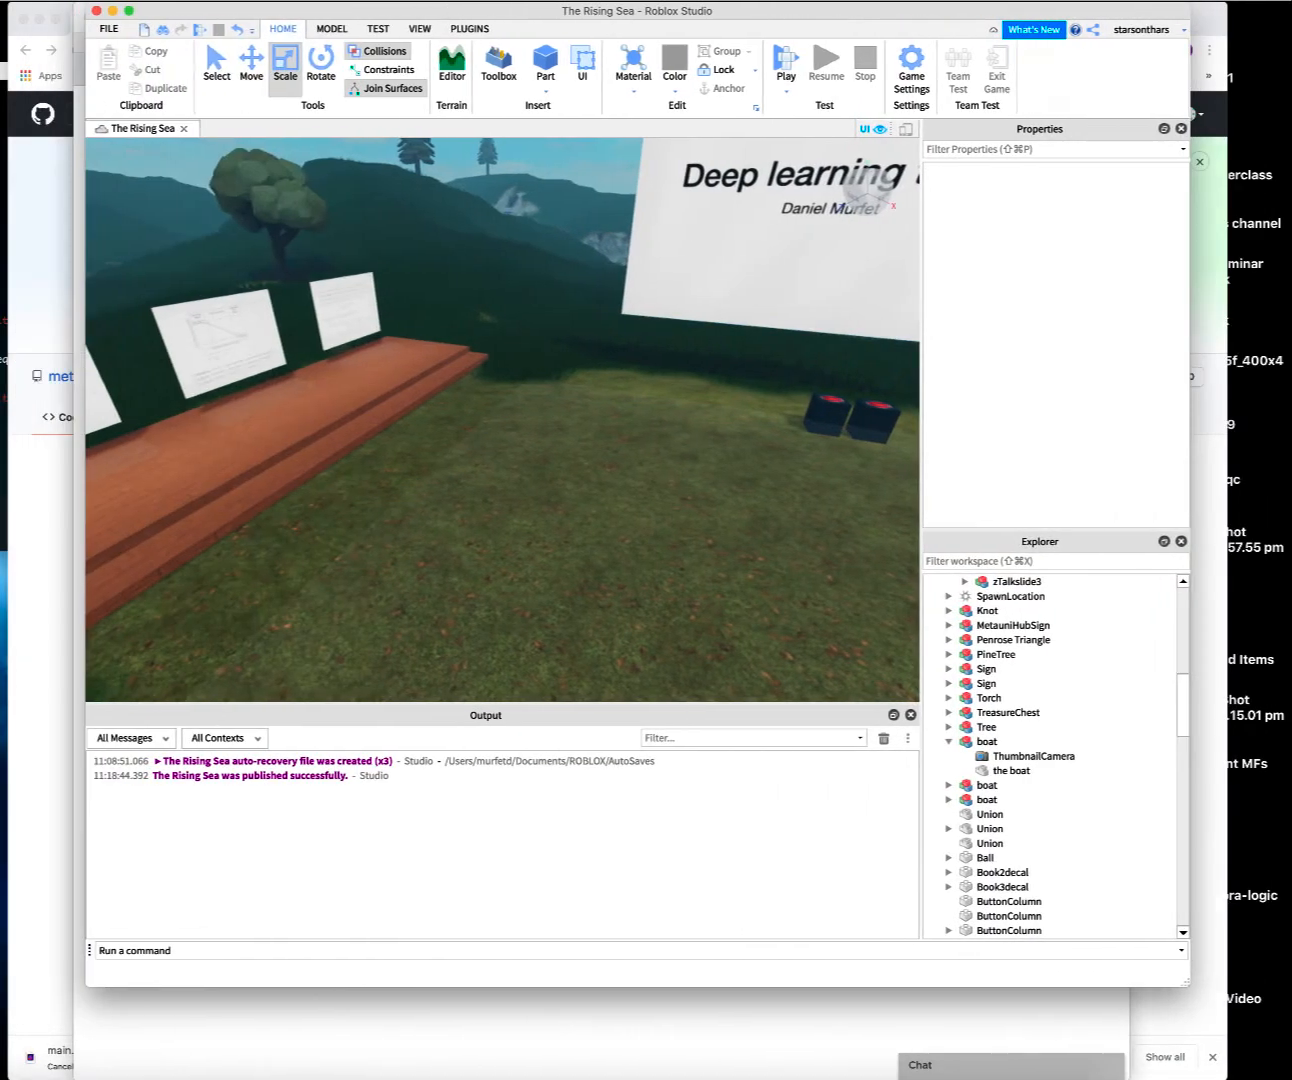
Step: Create a new place from the Baseplate template and reposition its window
left_click(109, 28)
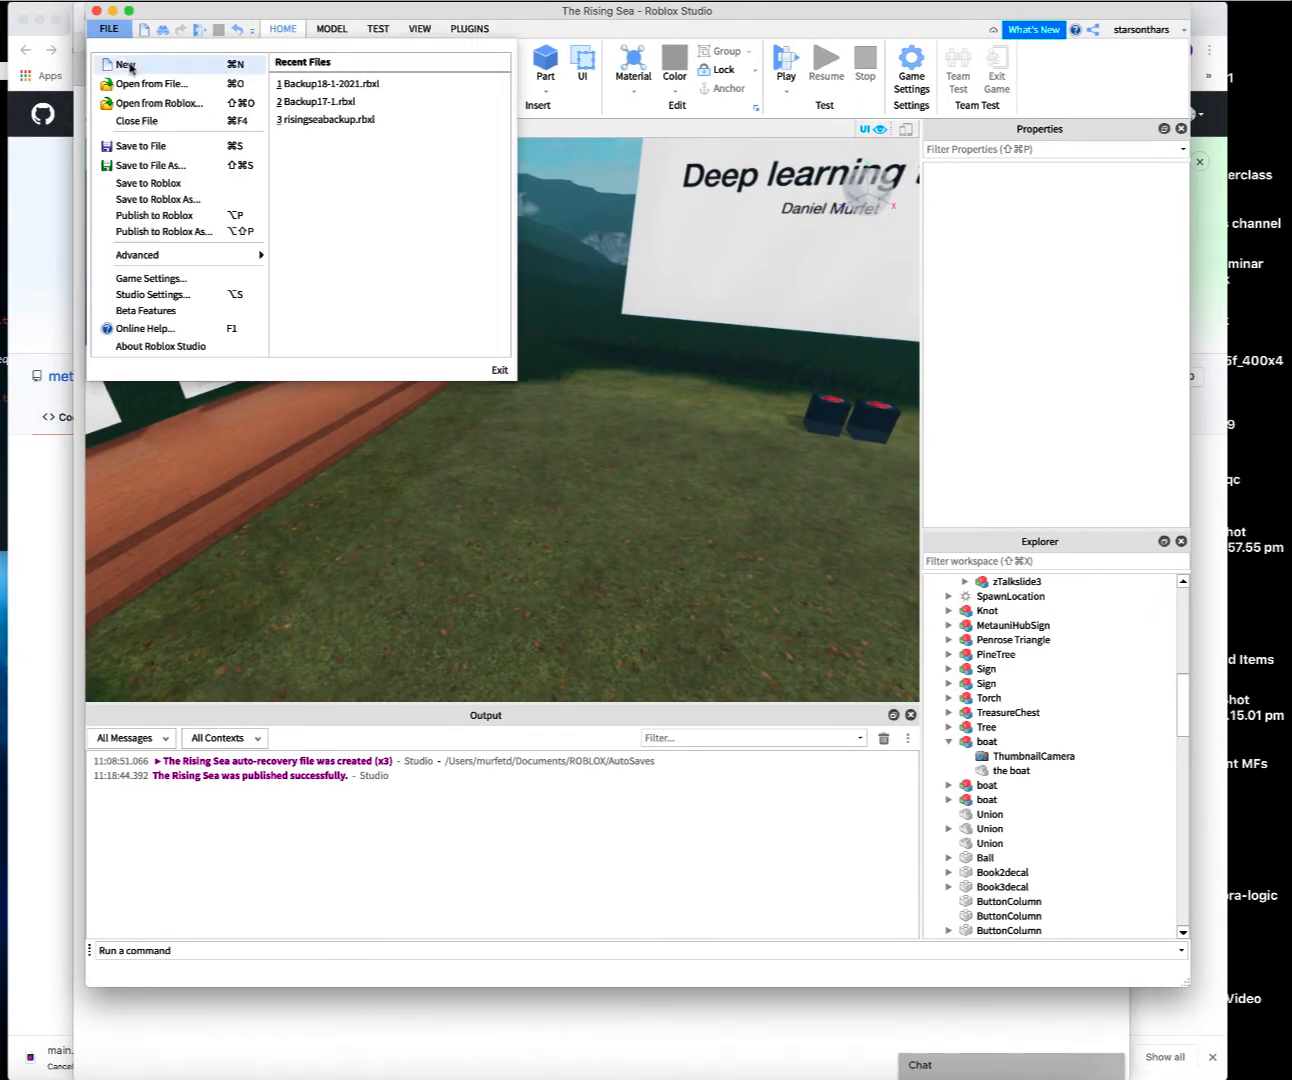
left_click(131, 68)
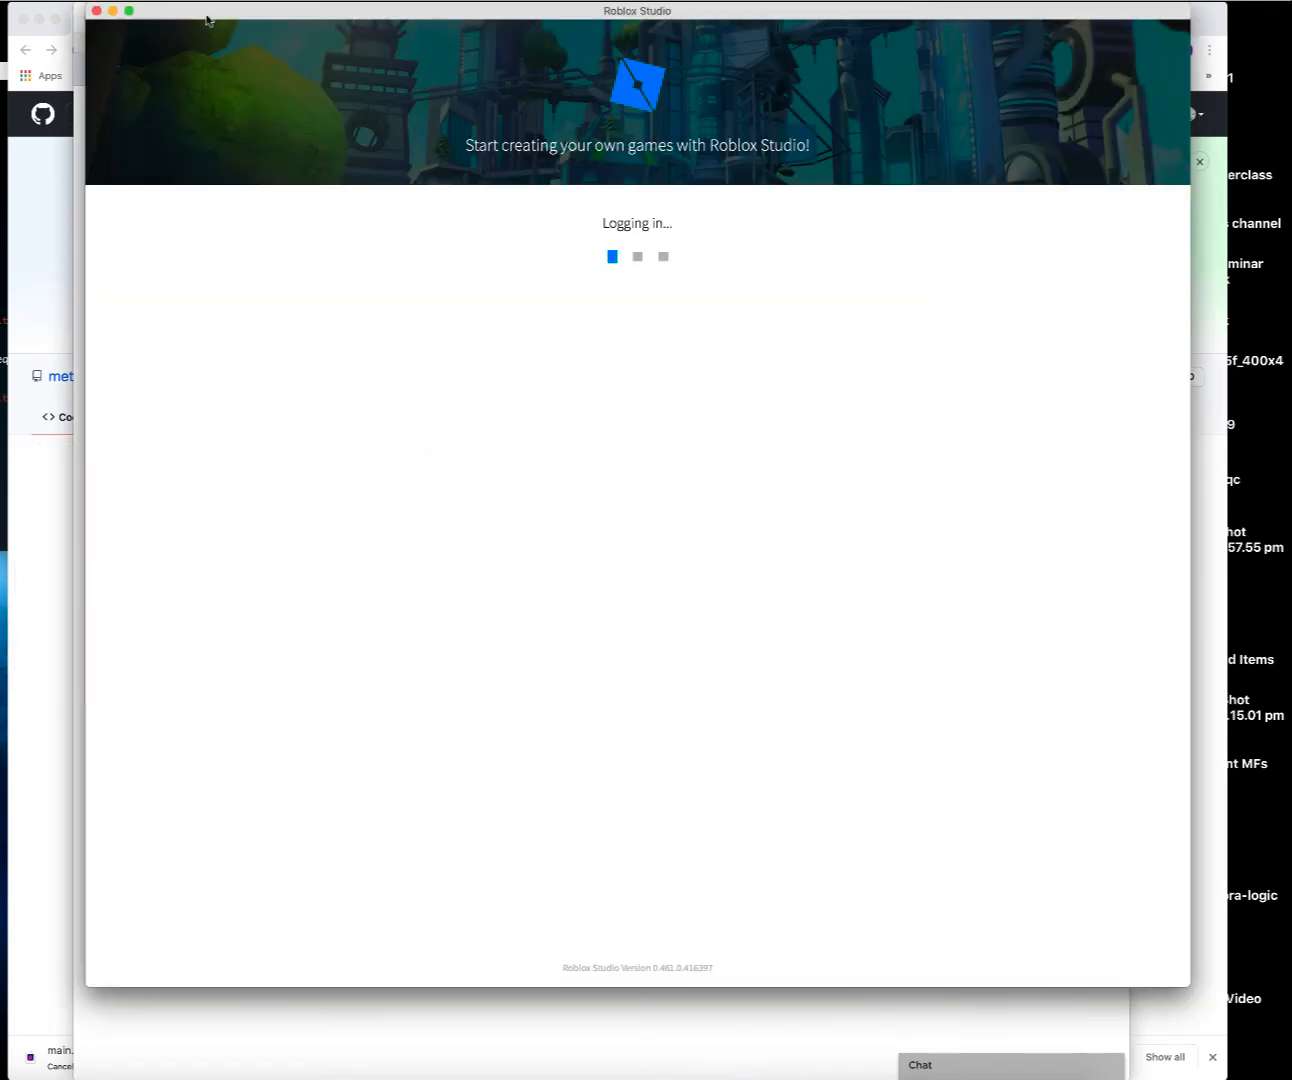
left_click_drag(224, 14, 214, 87)
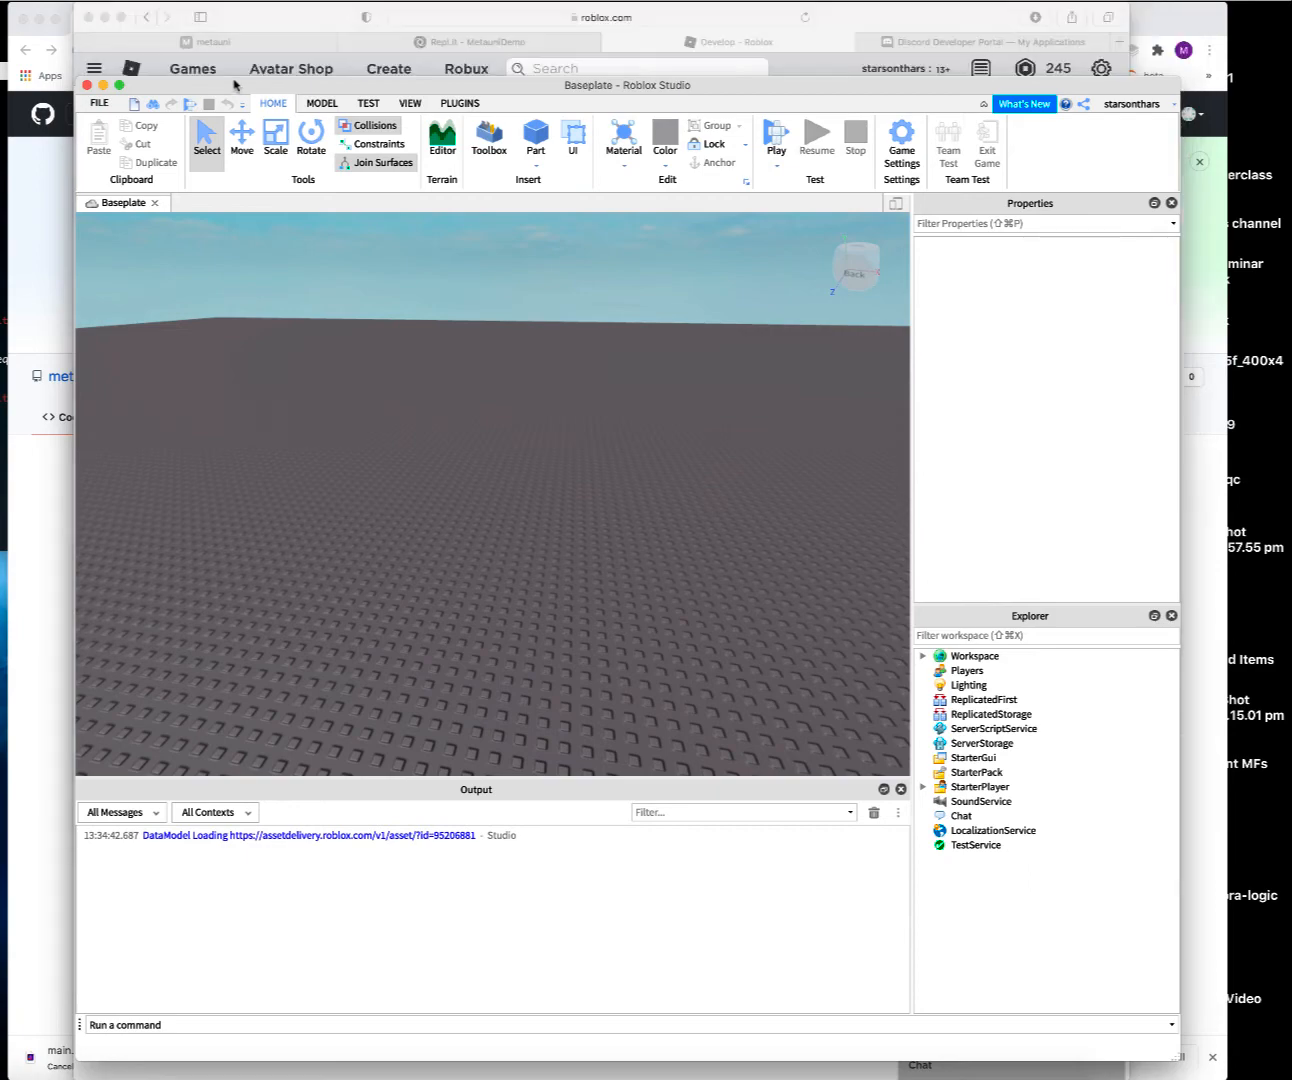
left_click_drag(230, 86, 202, 53)
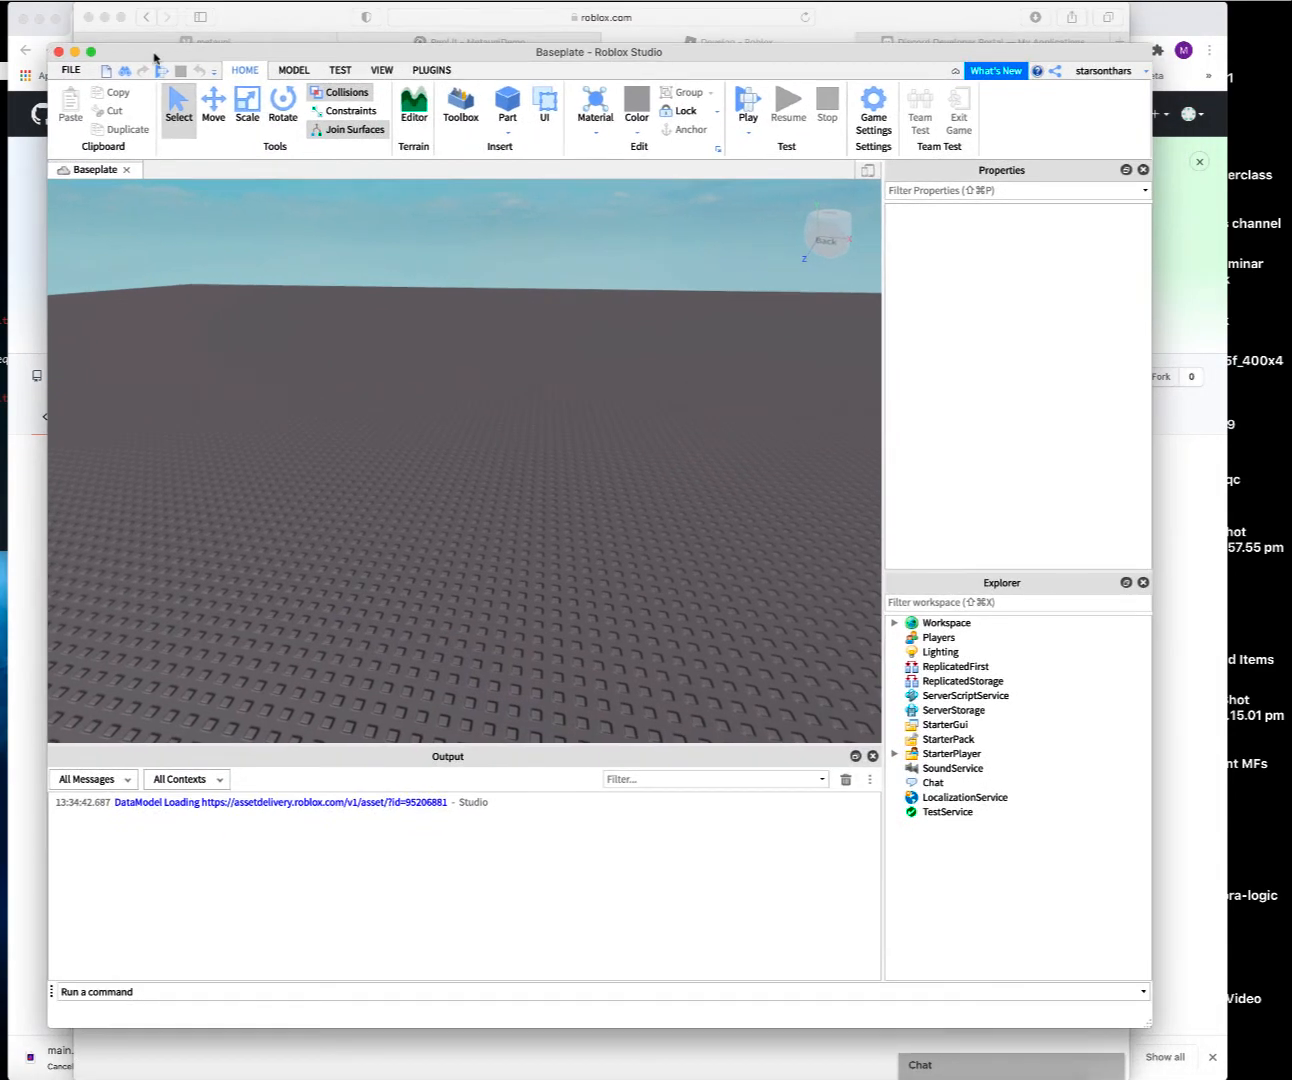
left_click(71, 72)
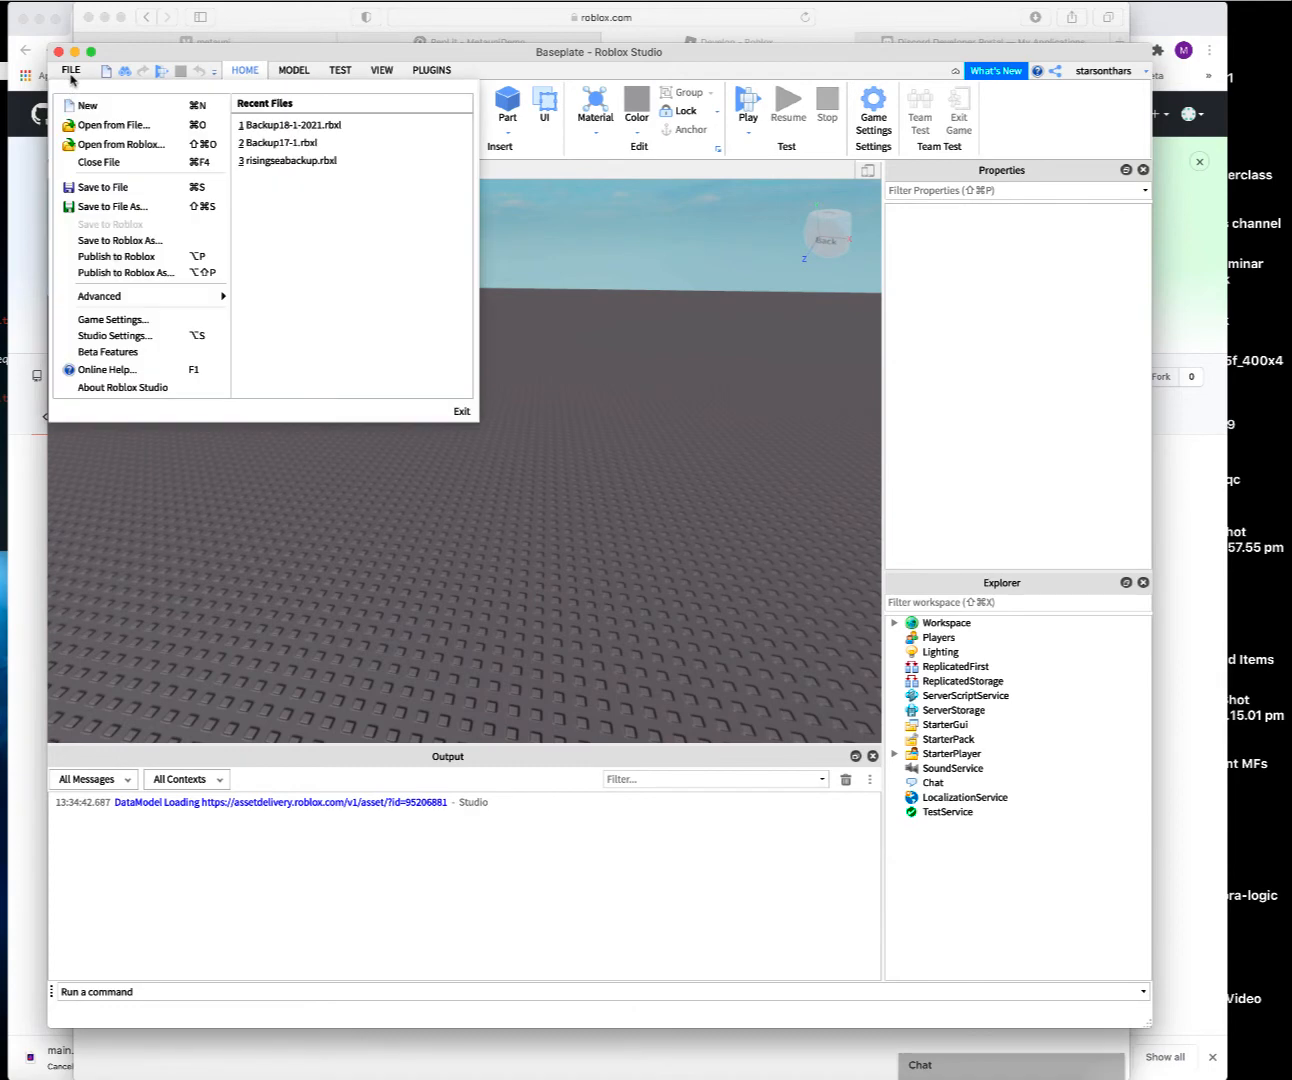
left_click(70, 76)
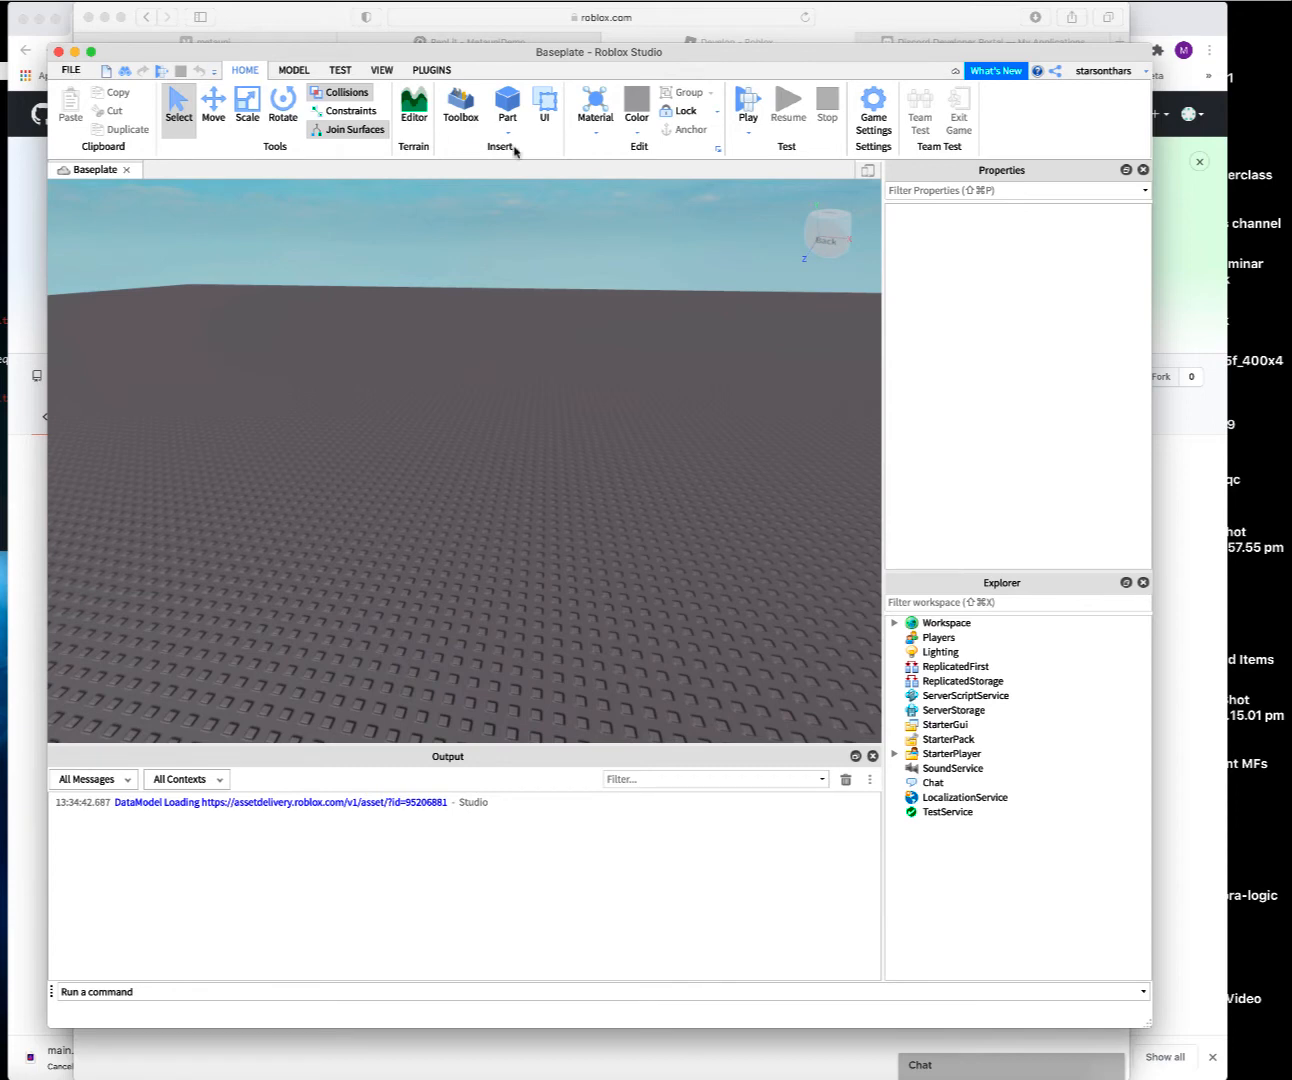
Step: Generate terrain of size 1024 × 512 × 1024 at the origin with Plains, Hills and Mountains biomes and caves enabled
left_click(415, 108)
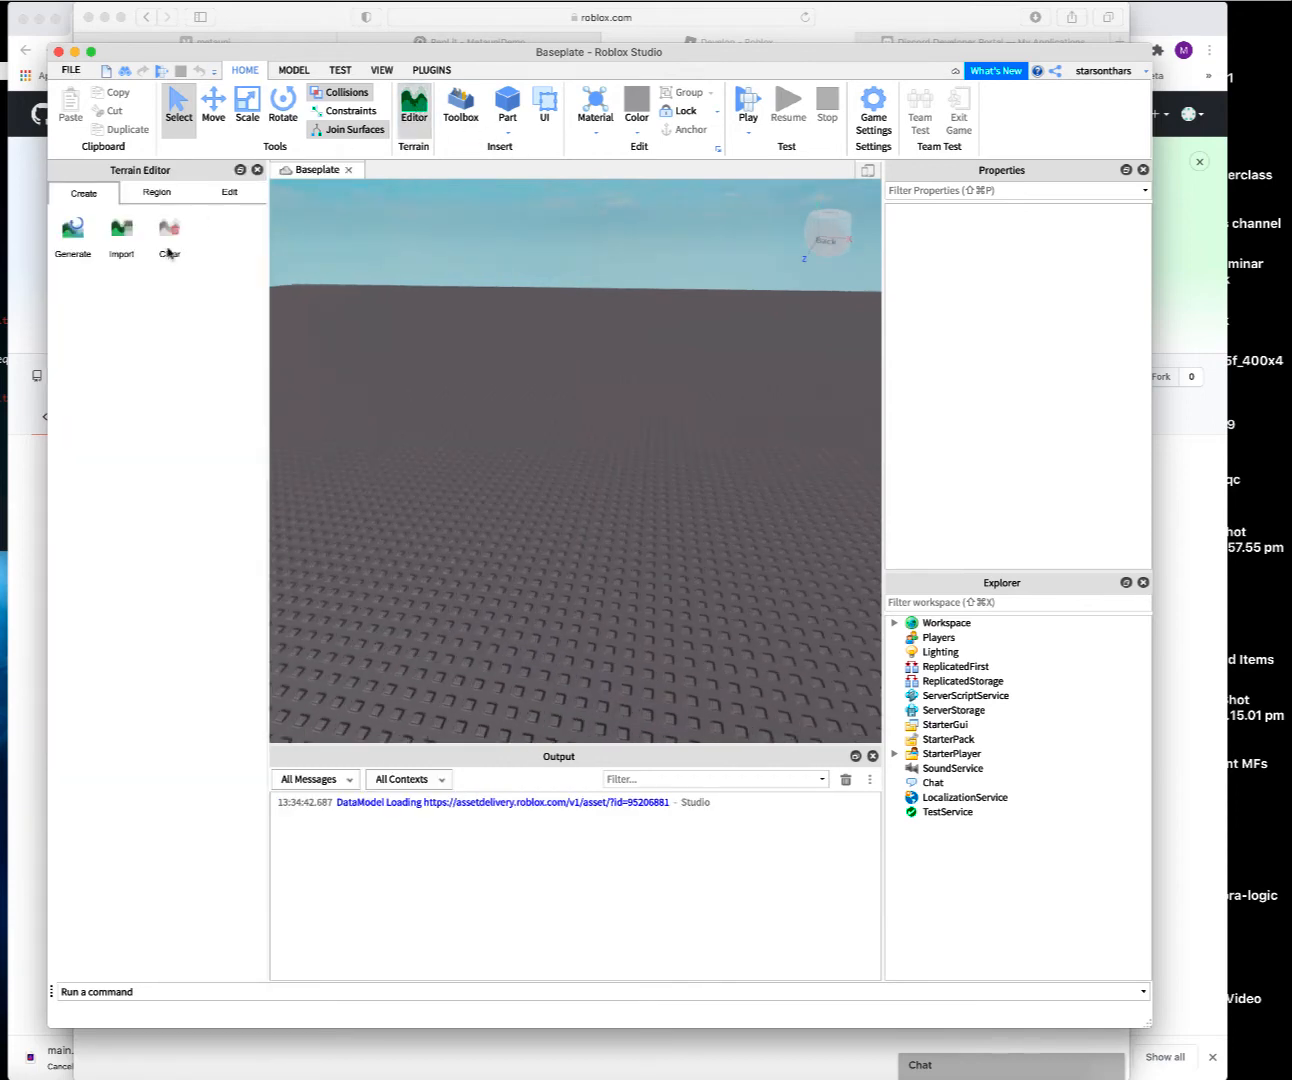
left_click(72, 236)
right_click_drag(457, 447, 456, 448)
left_click(156, 742)
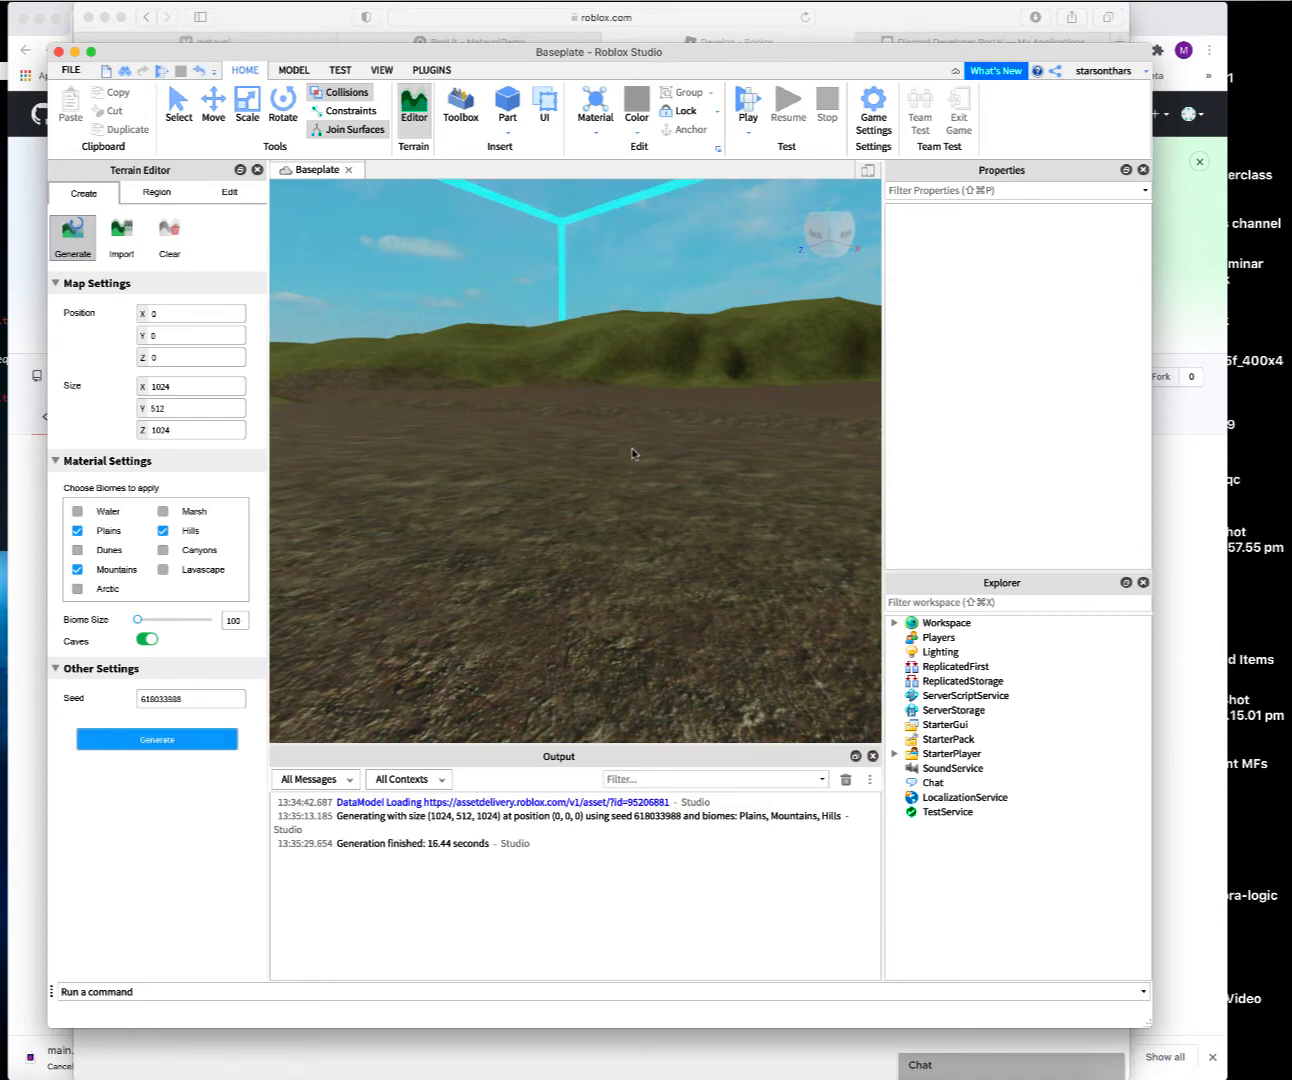
right_click_drag(633, 455, 633, 454)
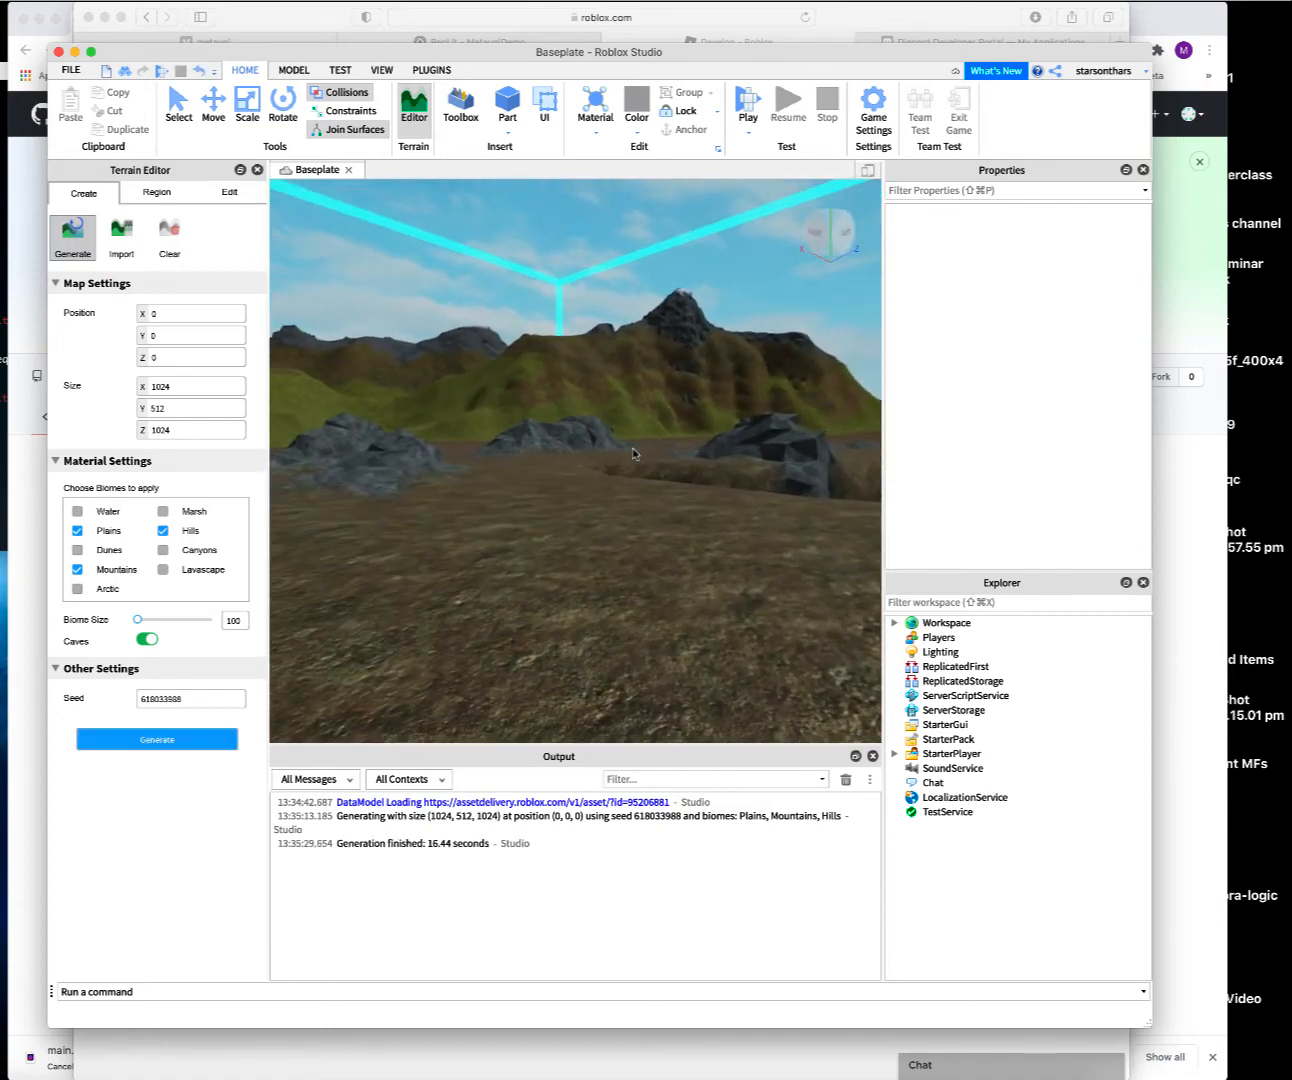
key("s")
right_click_drag(626, 545, 626, 545)
Step: Add a Sky object to the place's Lighting service
left_click(938, 636)
left_click(945, 652)
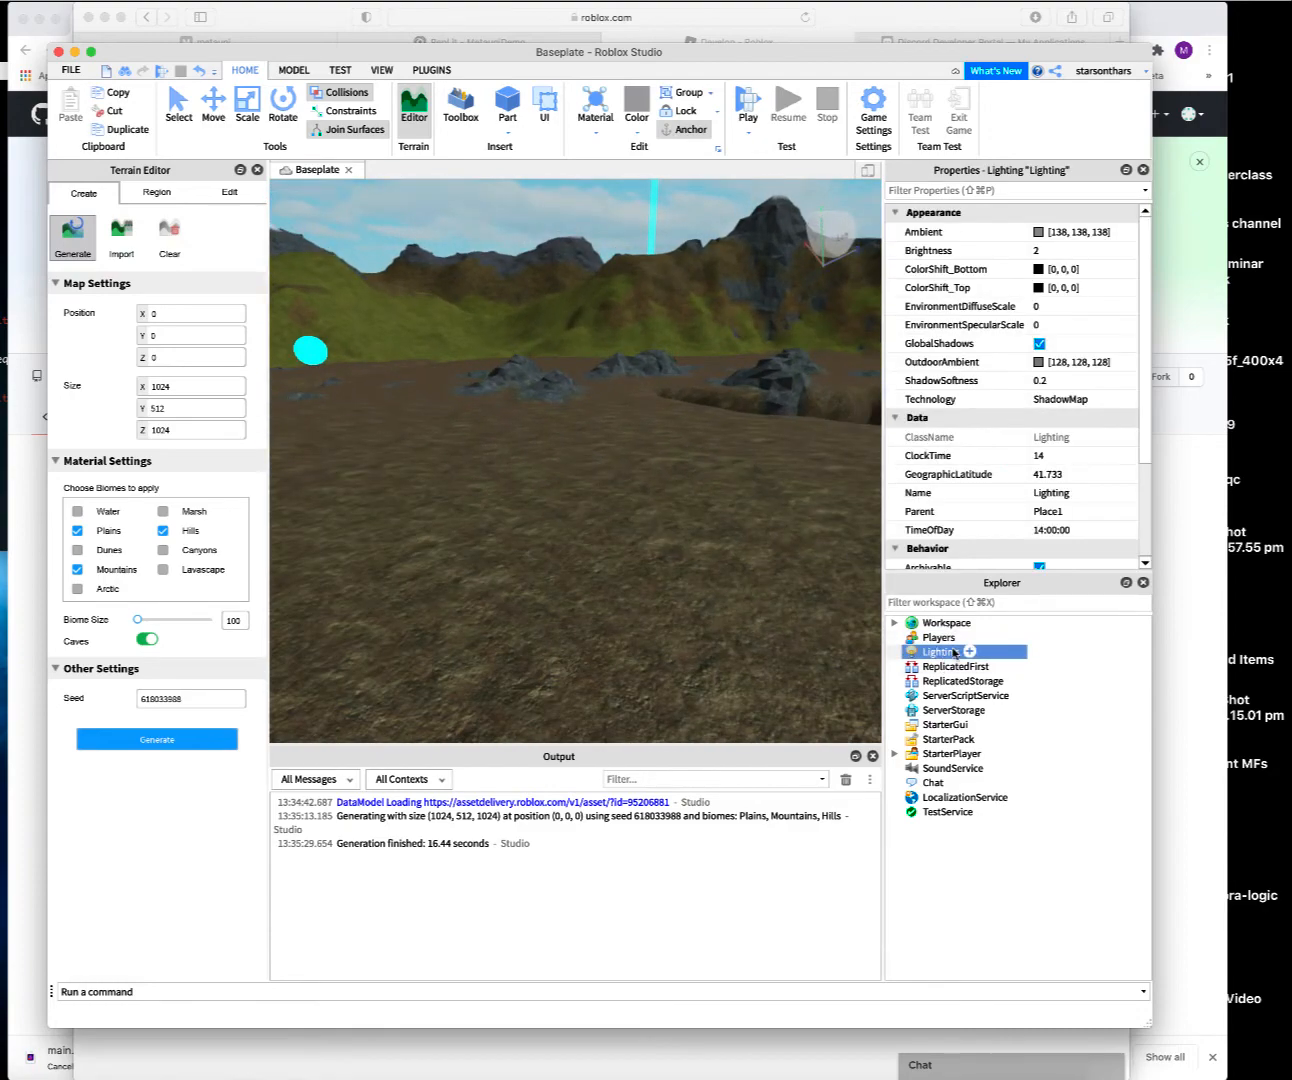
left_click(969, 651)
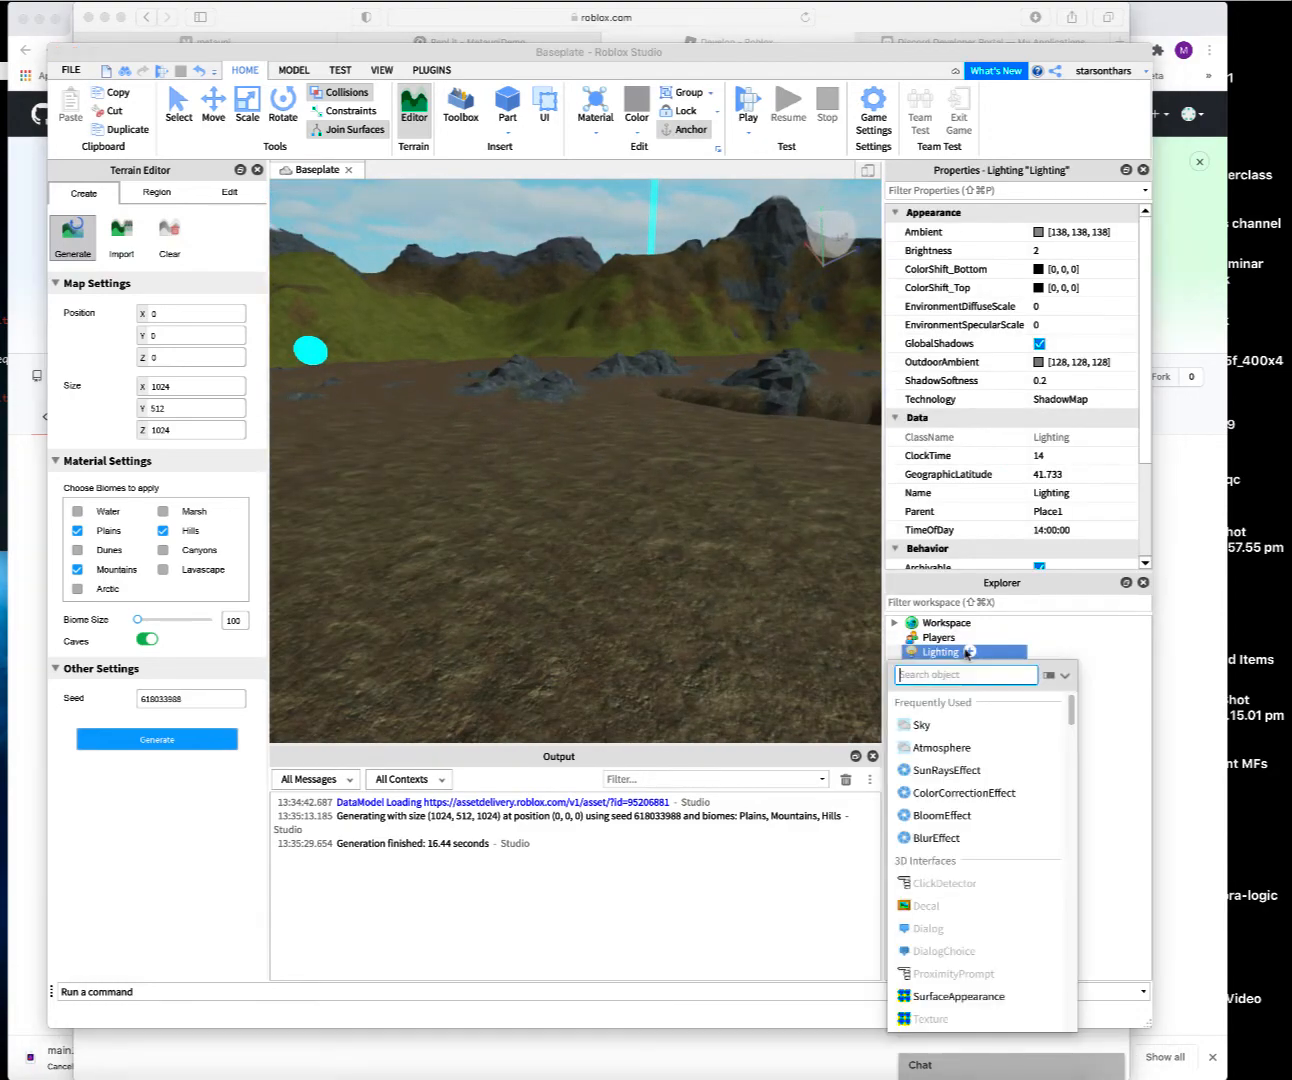
left_click(964, 725)
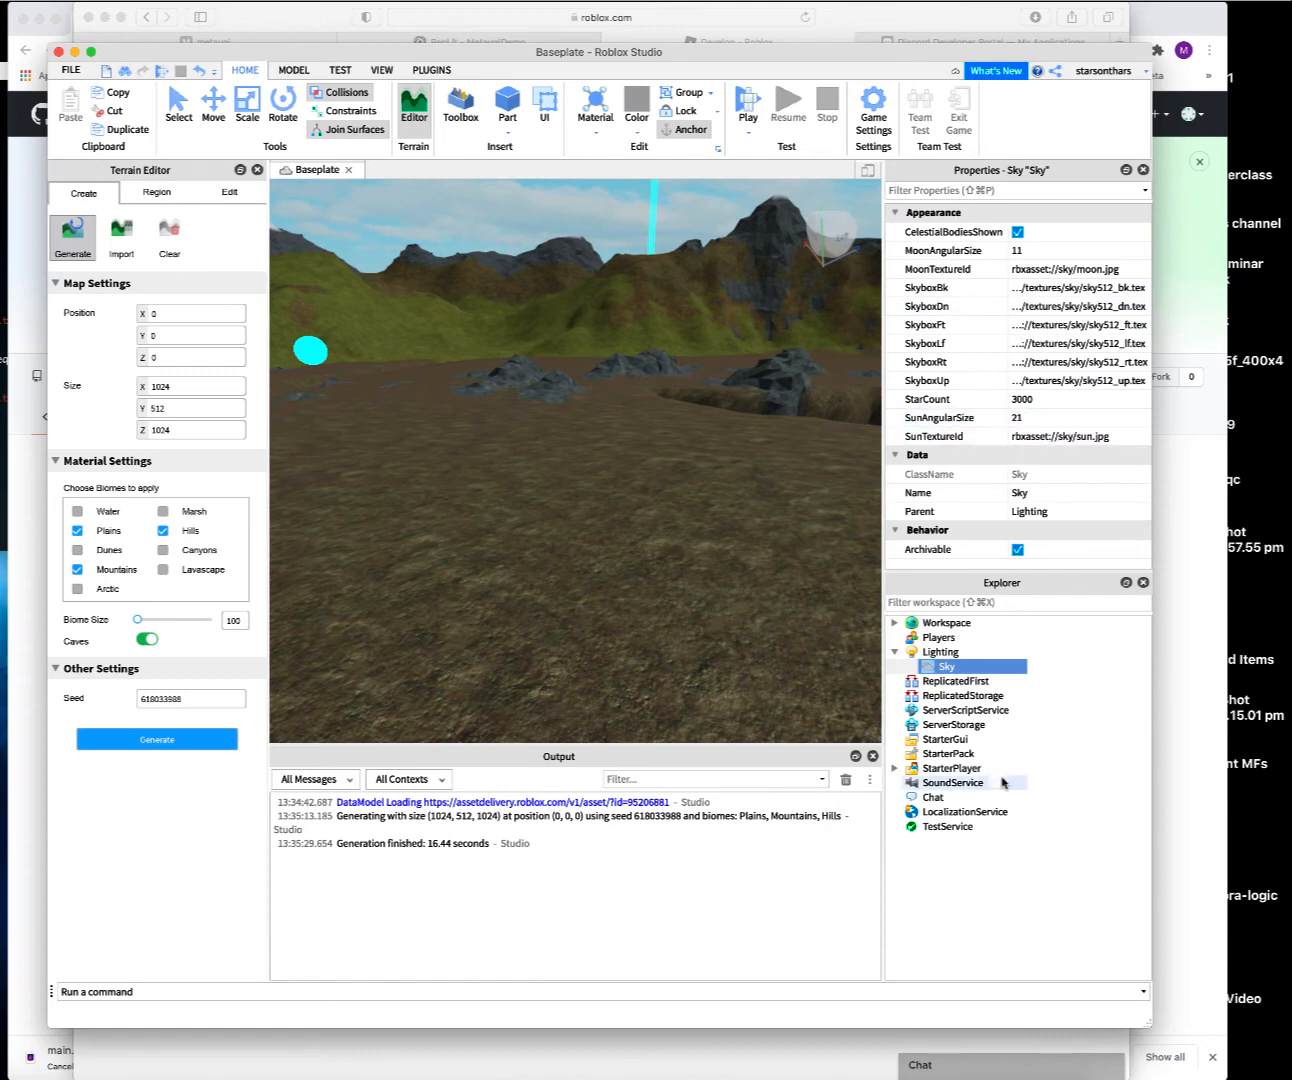
Step: Delete the Sky object from Lighting
mouse_move(970, 675)
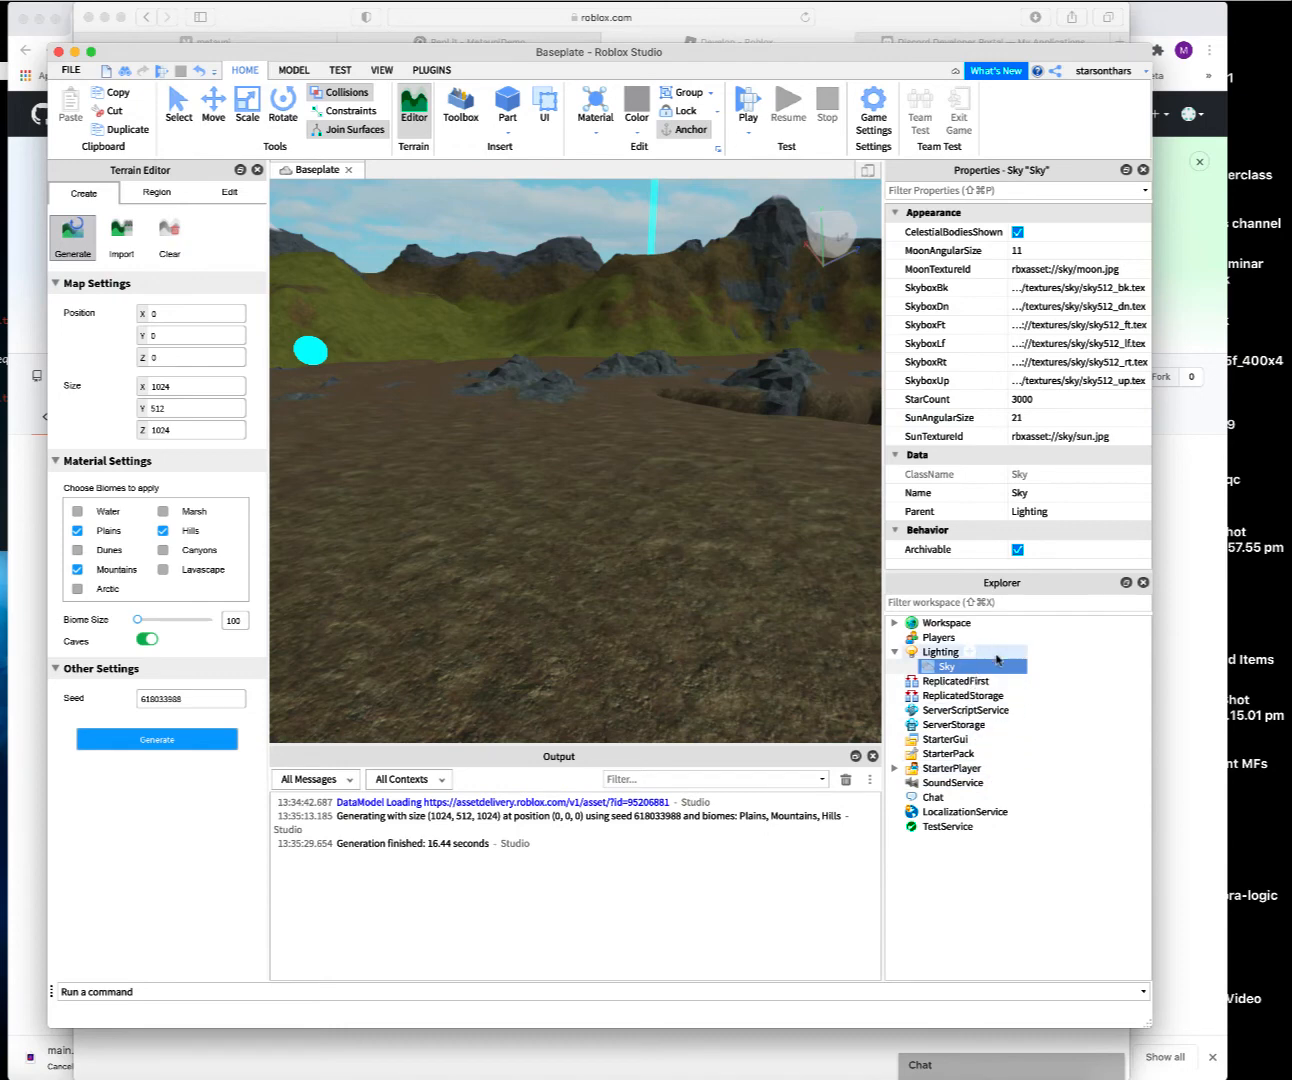
left_click(960, 652)
left_click(970, 652)
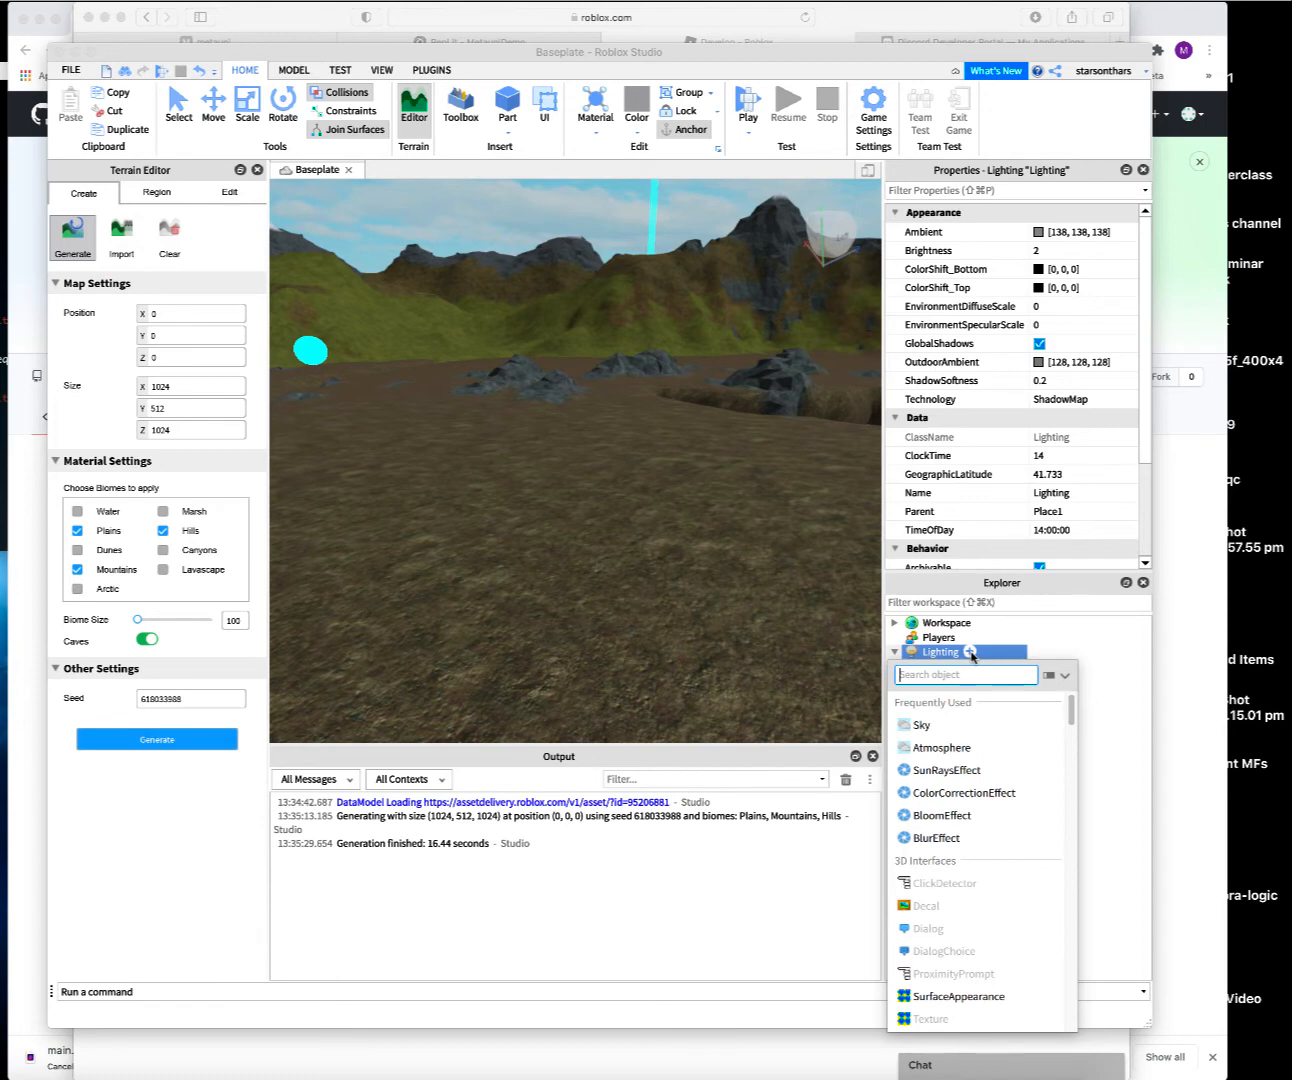
left_click(940, 638)
left_click(948, 668)
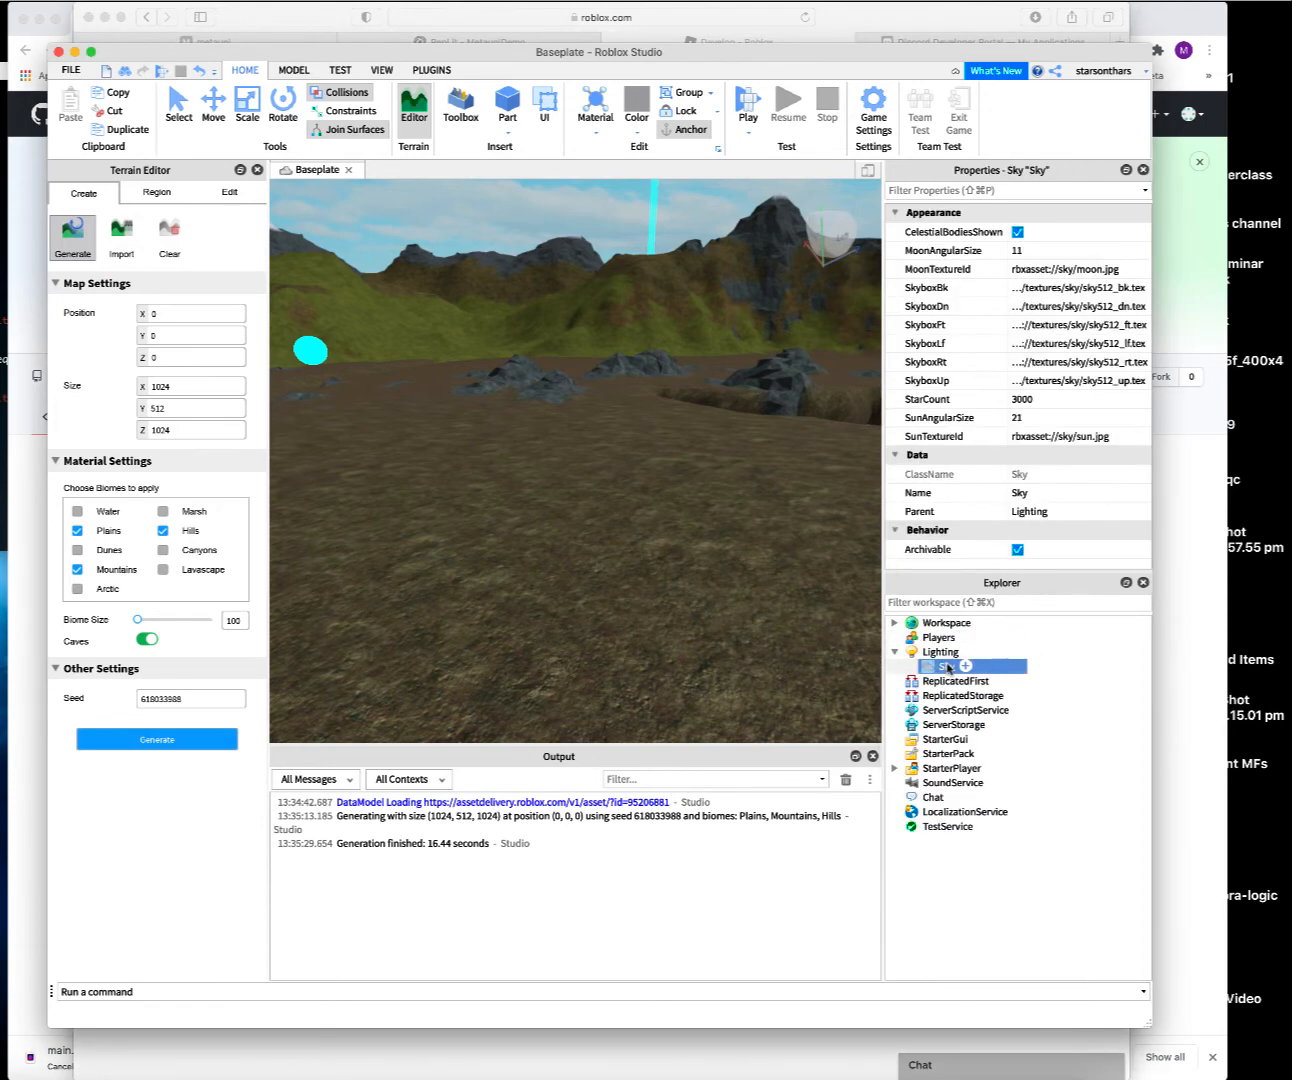
key("Delete")
Step: Try Lighting ClockTime values of 2 and 5, and settle on 9
left_click(945, 652)
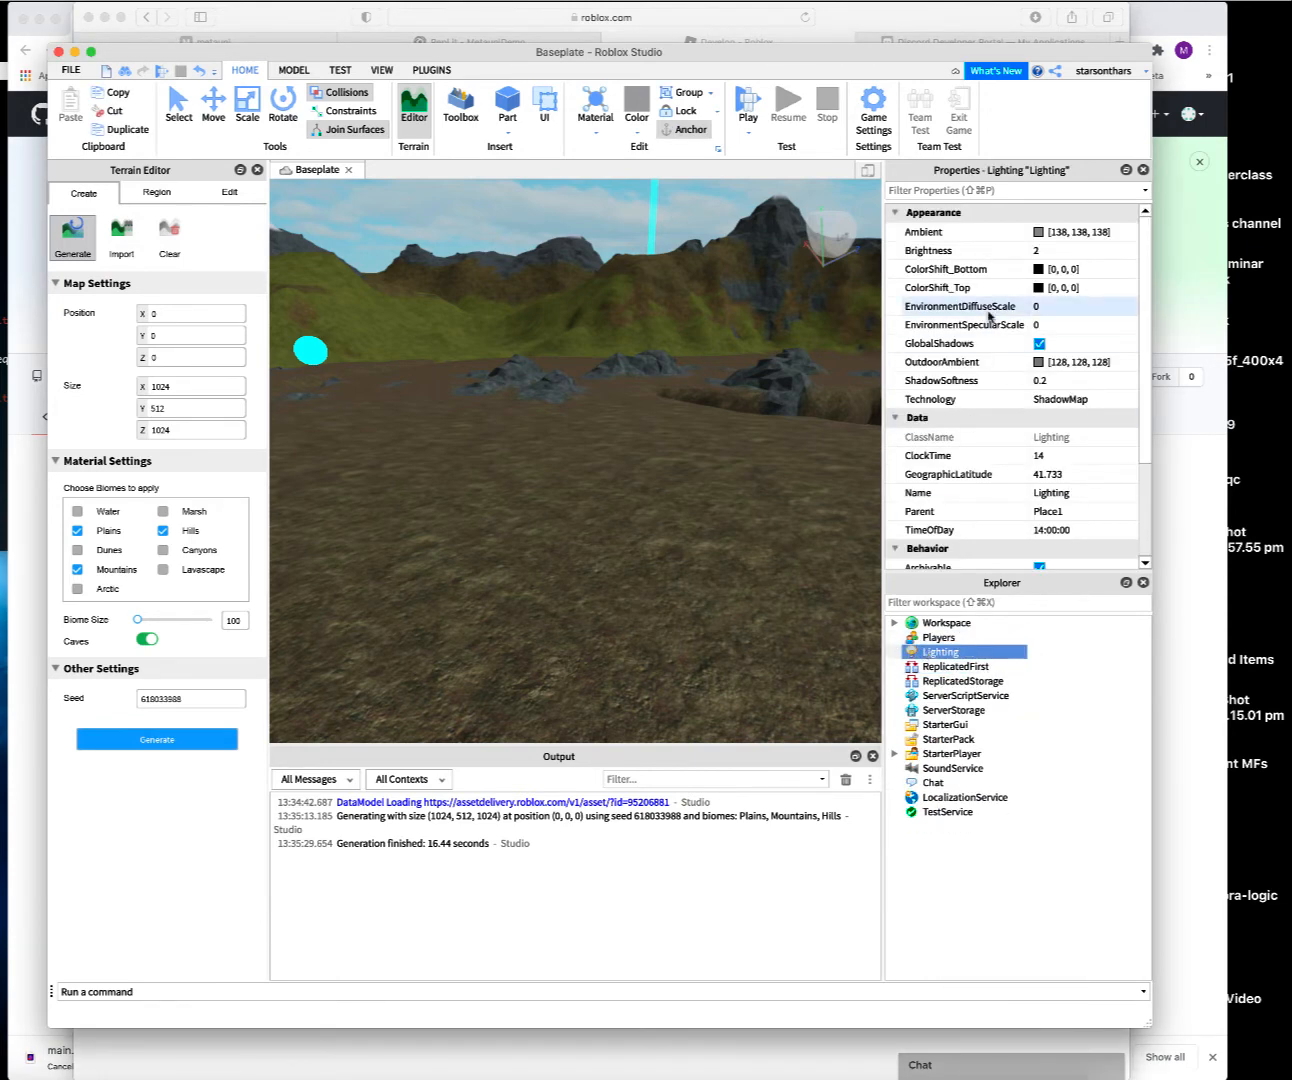
scroll(988, 316, "down", 5)
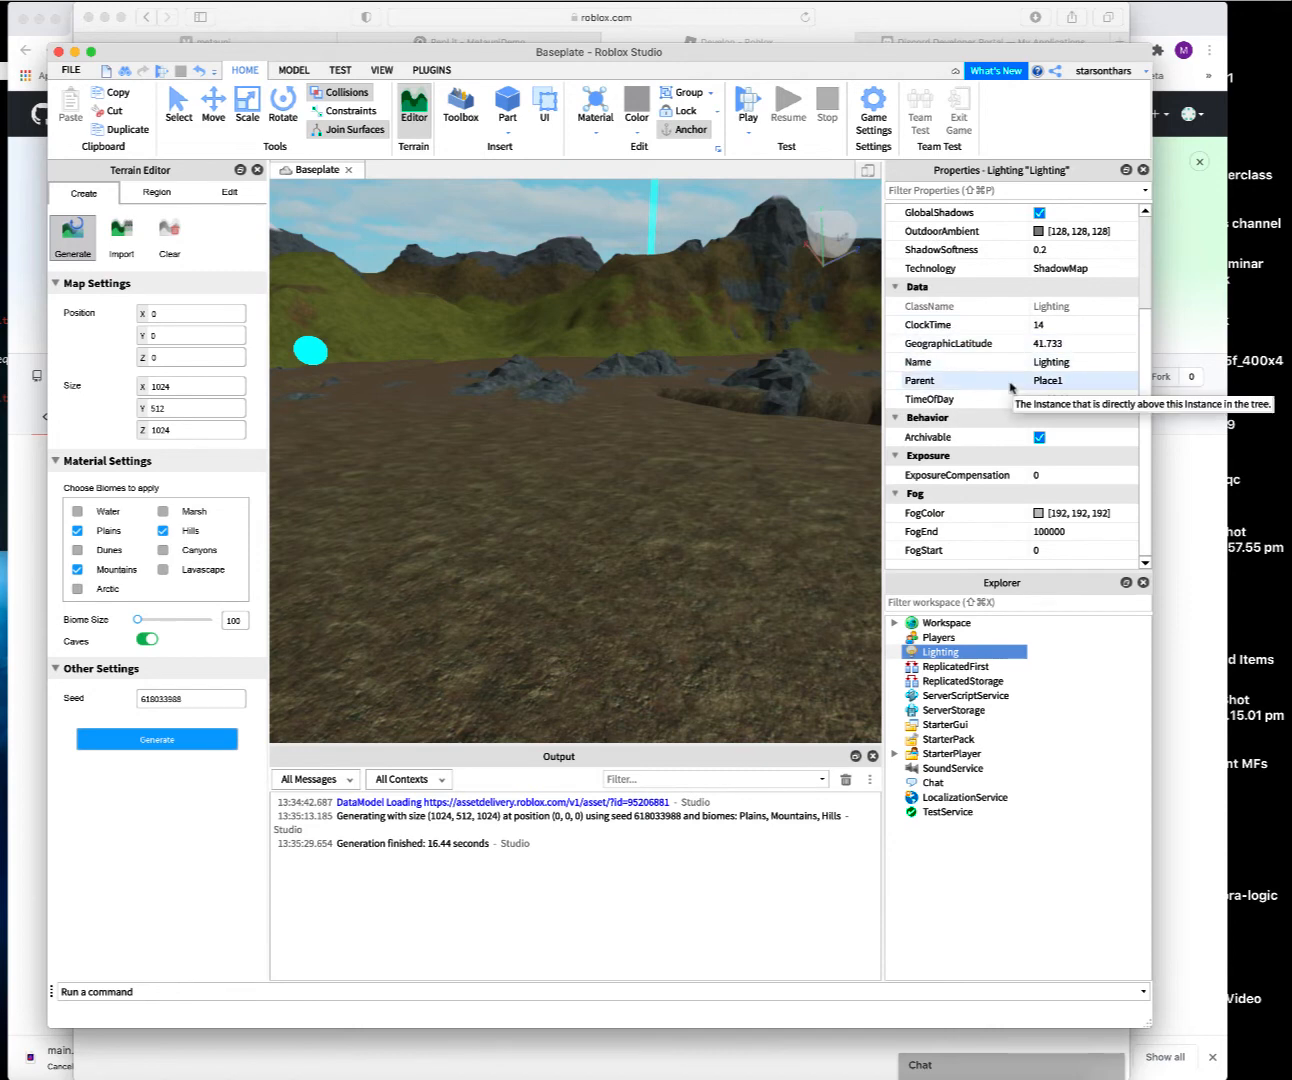
left_click(830, 3)
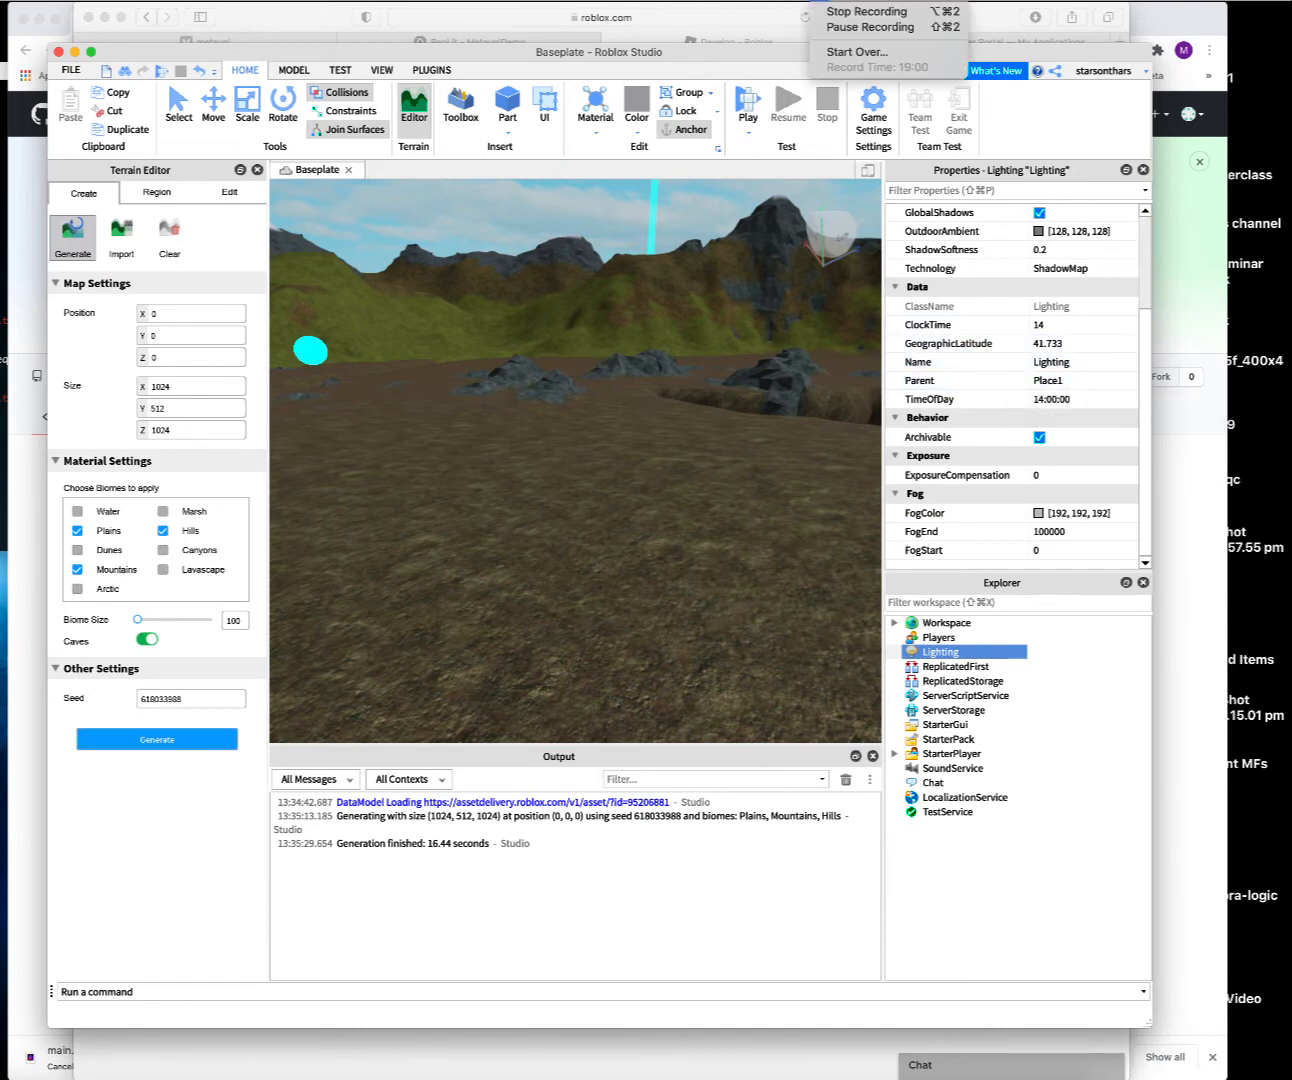
left_click(826, 2)
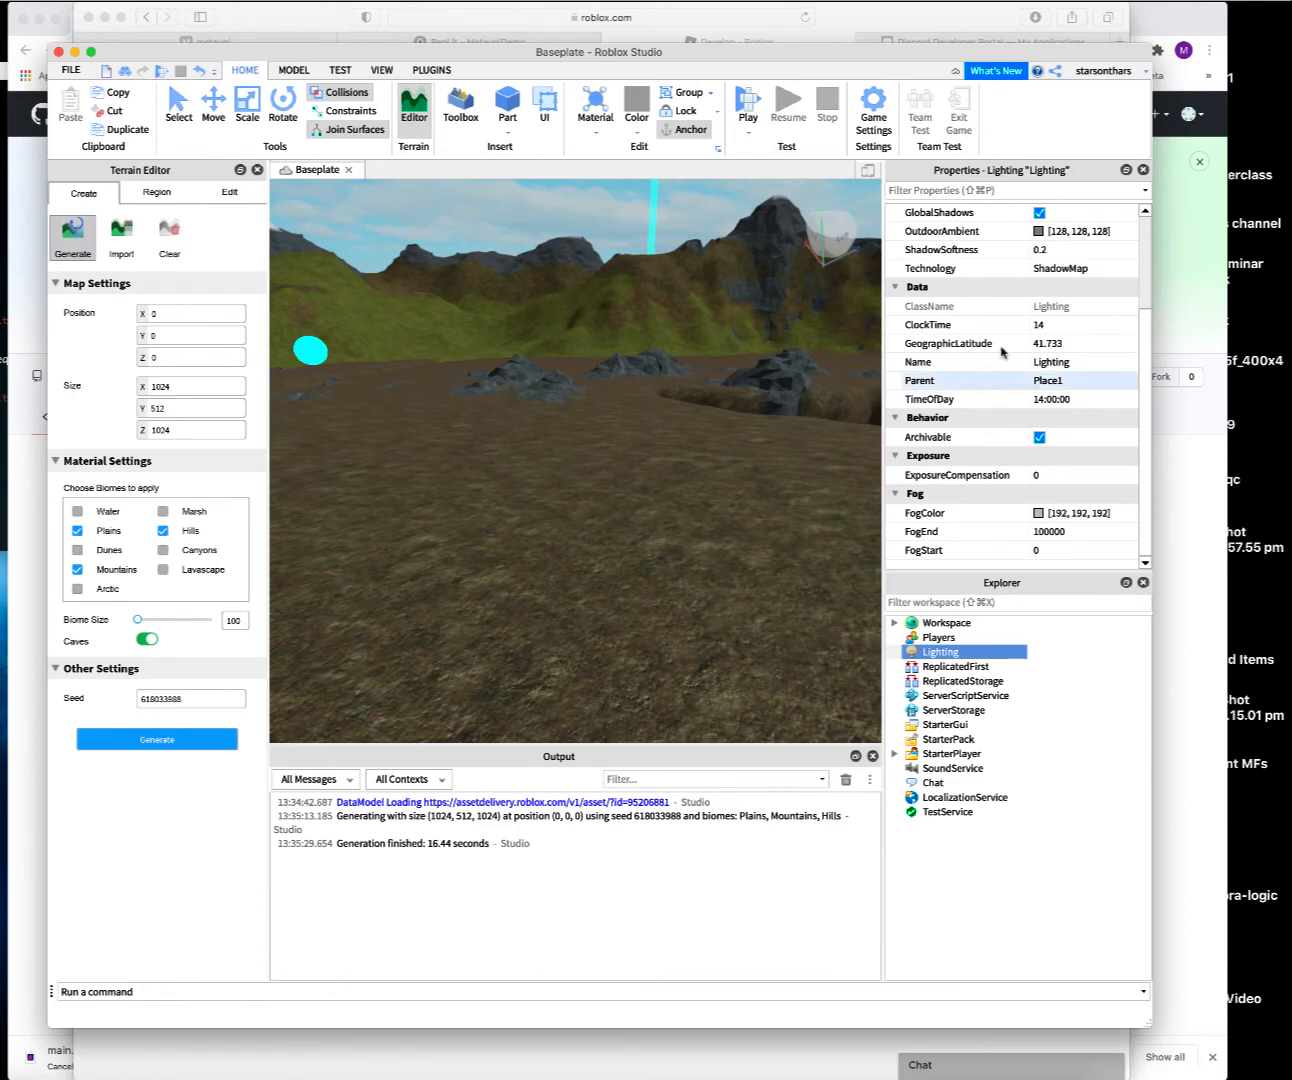
left_click(1052, 326)
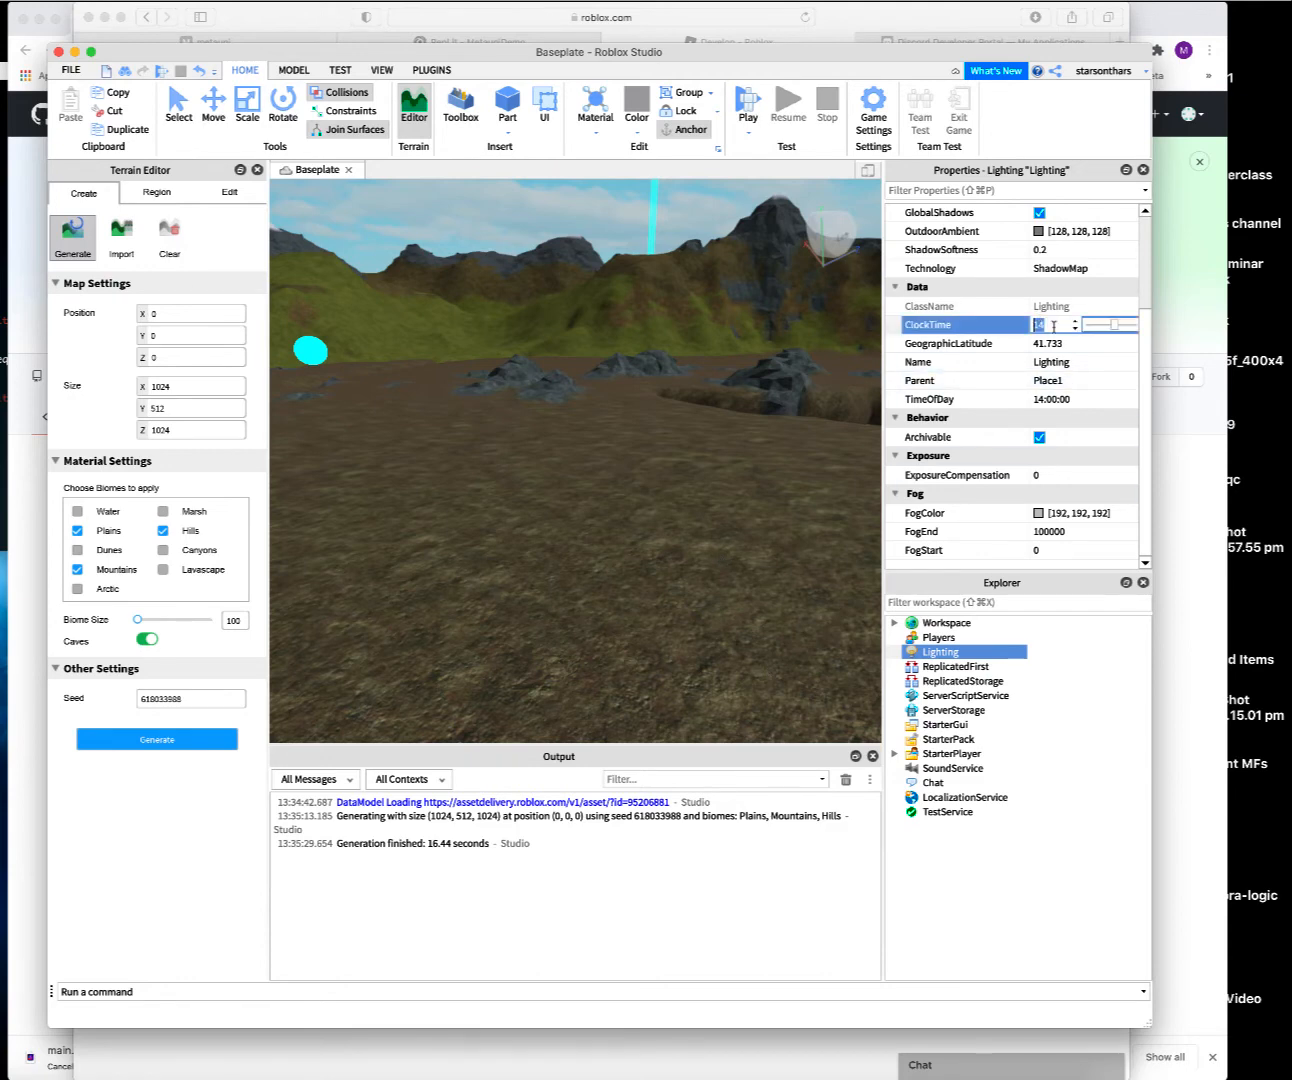
type("2")
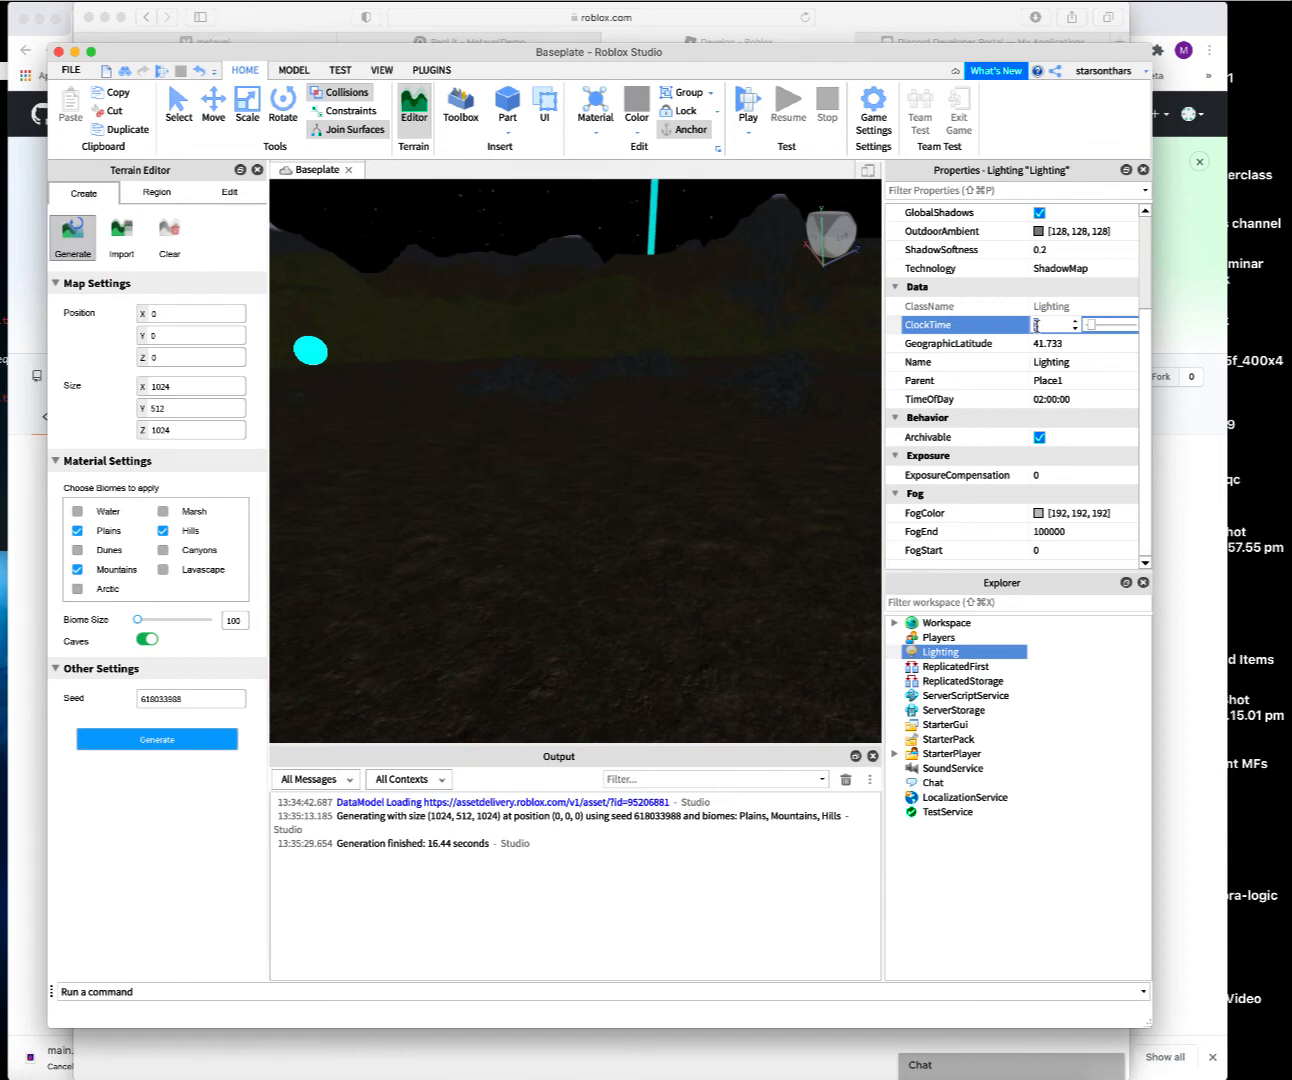
type("5")
key("Return")
left_click(1037, 327)
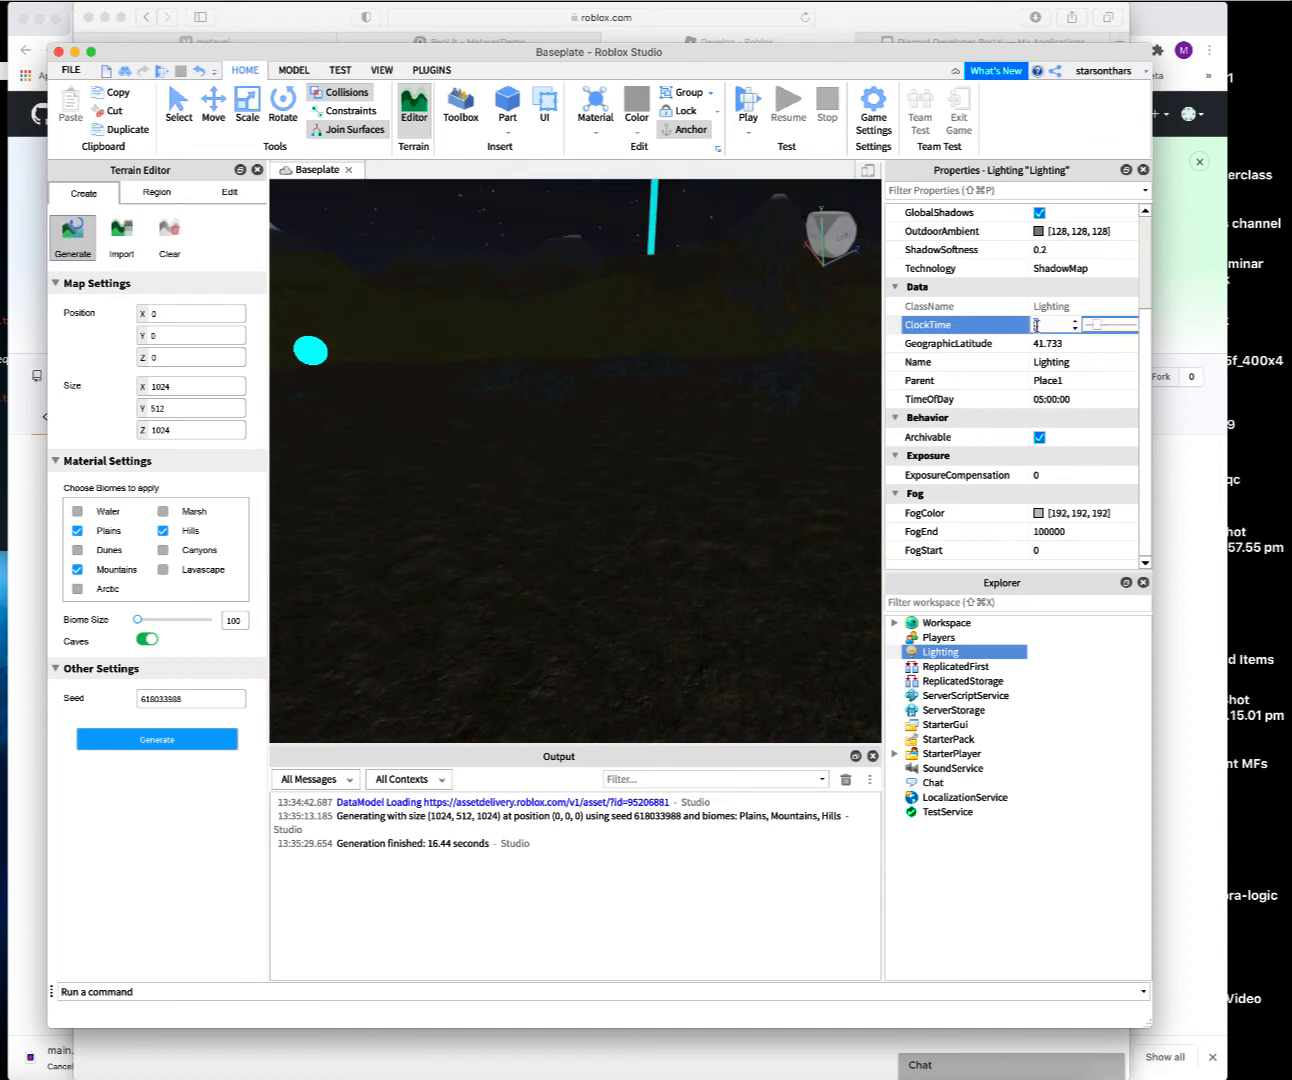
type("9")
key("Return")
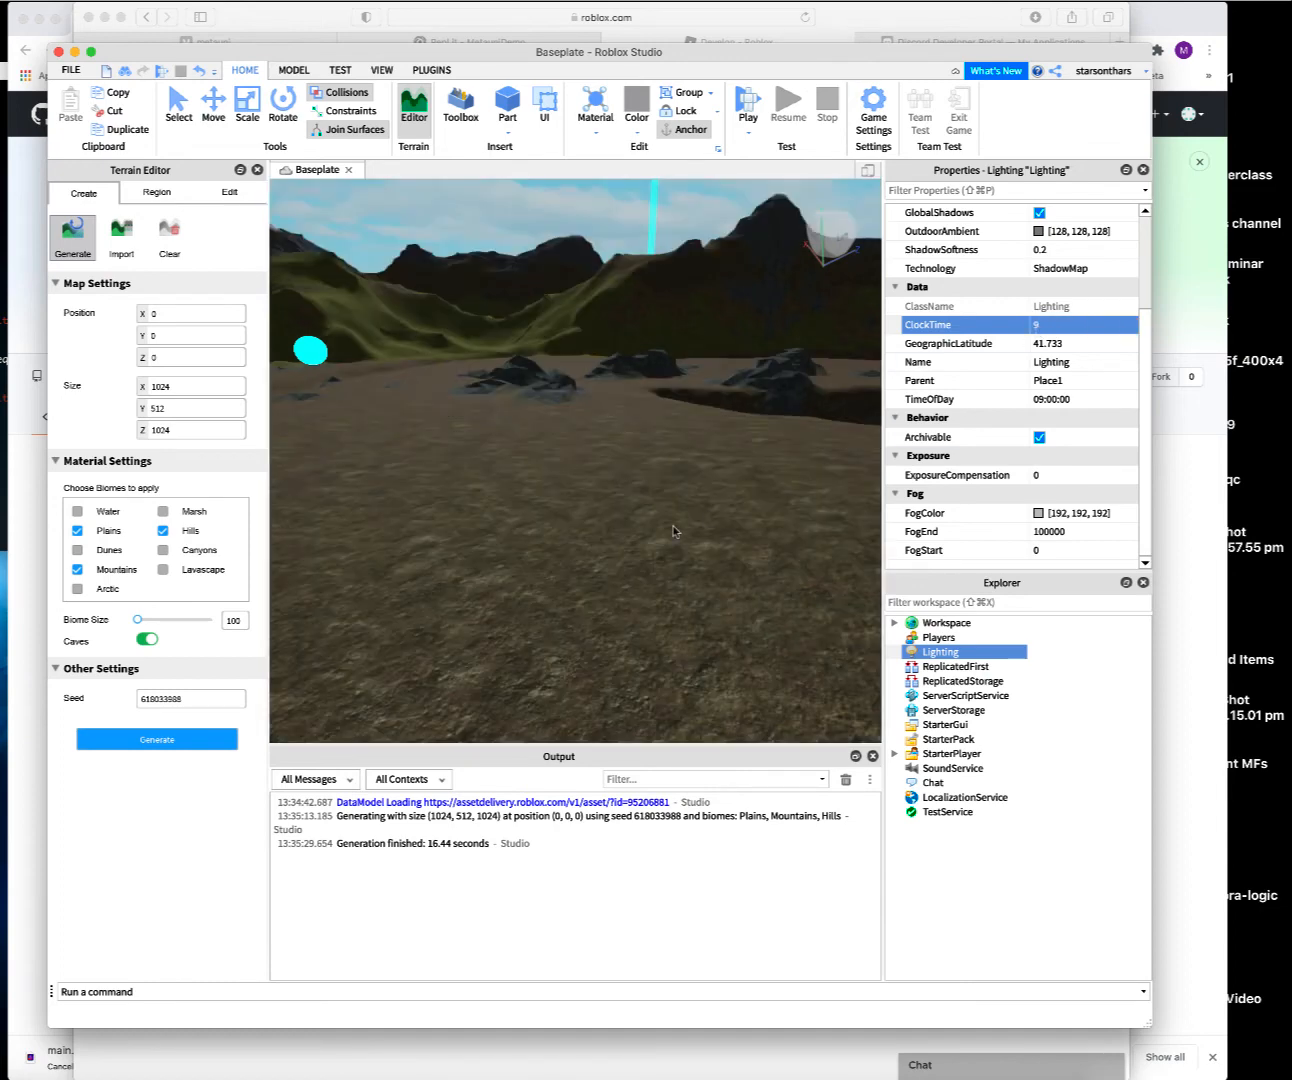
Step: Close the Terrain Editor to leave the generated landscape in full view
right_click_drag(619, 501, 548, 533)
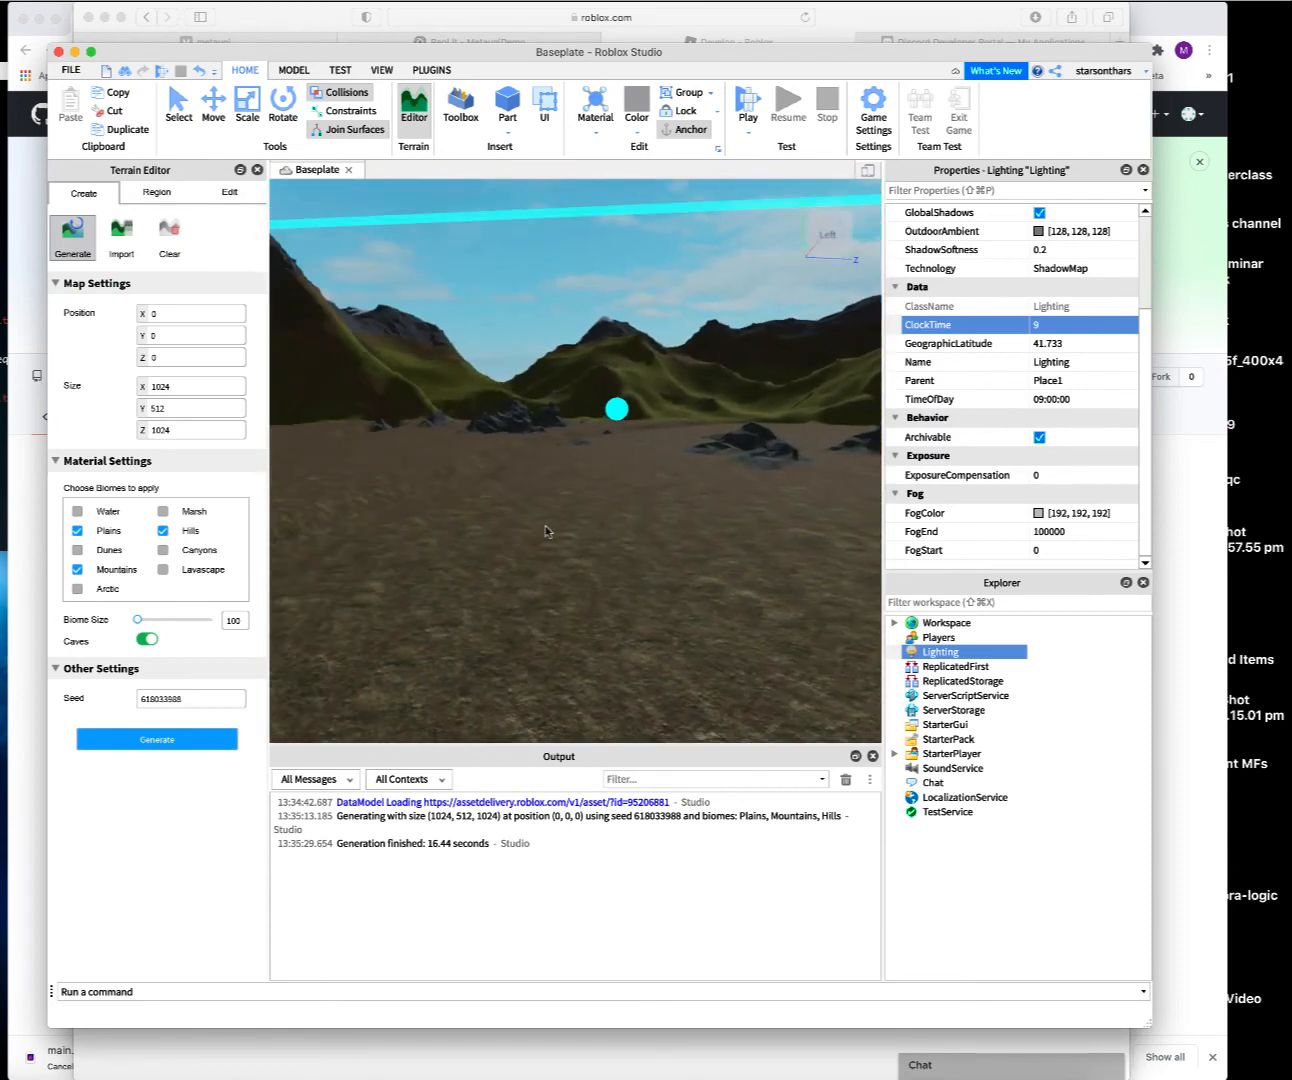
left_click(257, 169)
right_click_drag(485, 533, 484, 533)
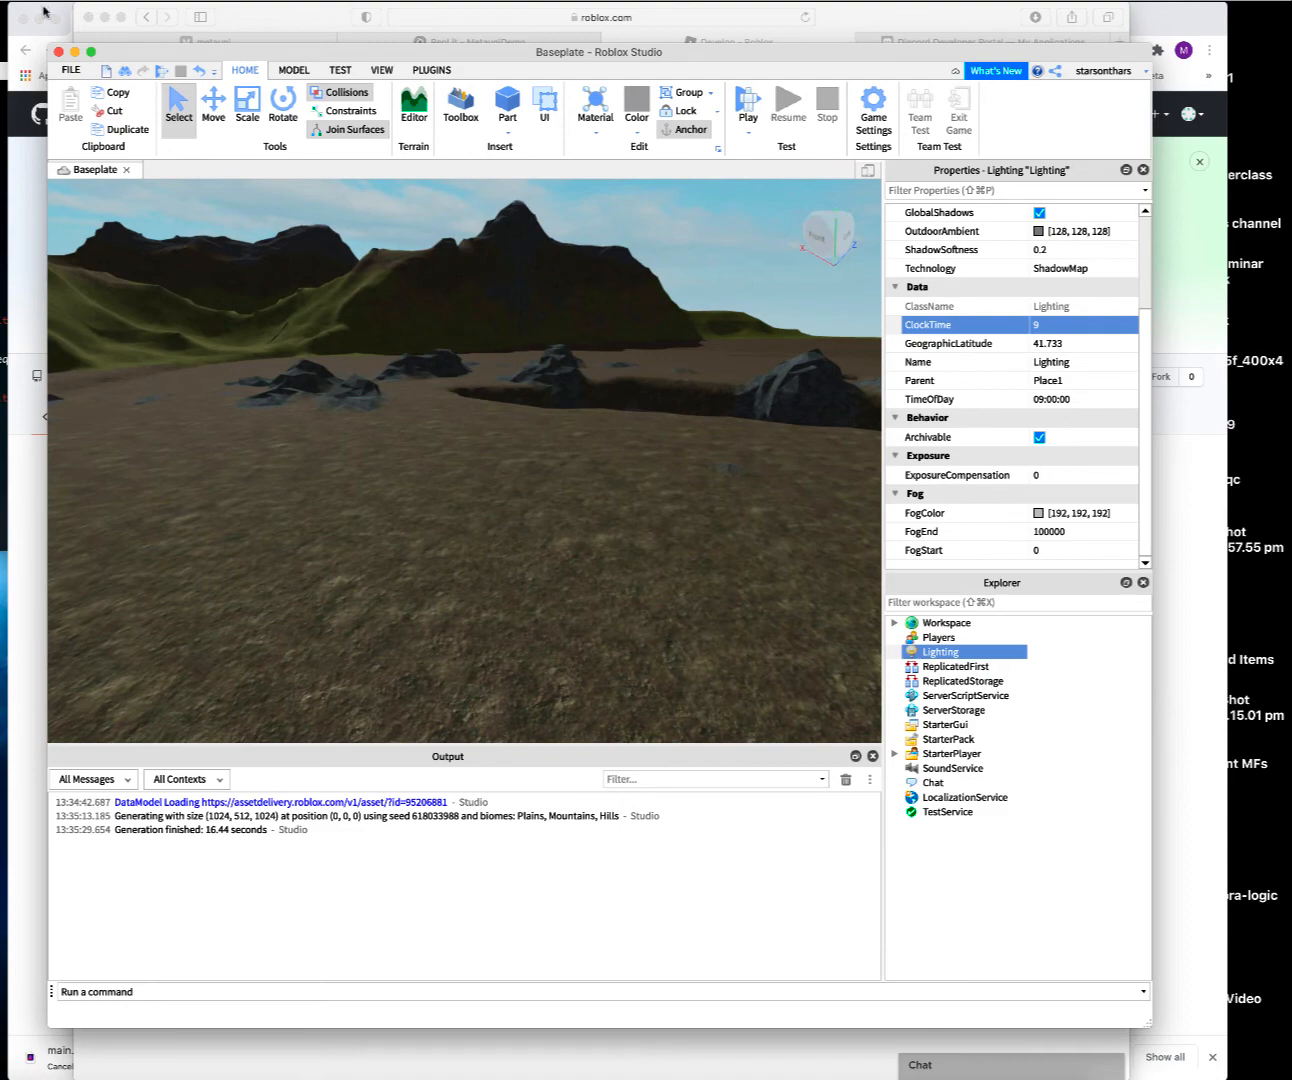
Step: Publish the place to Roblox as a new game named Metaunidemo and dismiss the publishing dialog
left_click(70, 69)
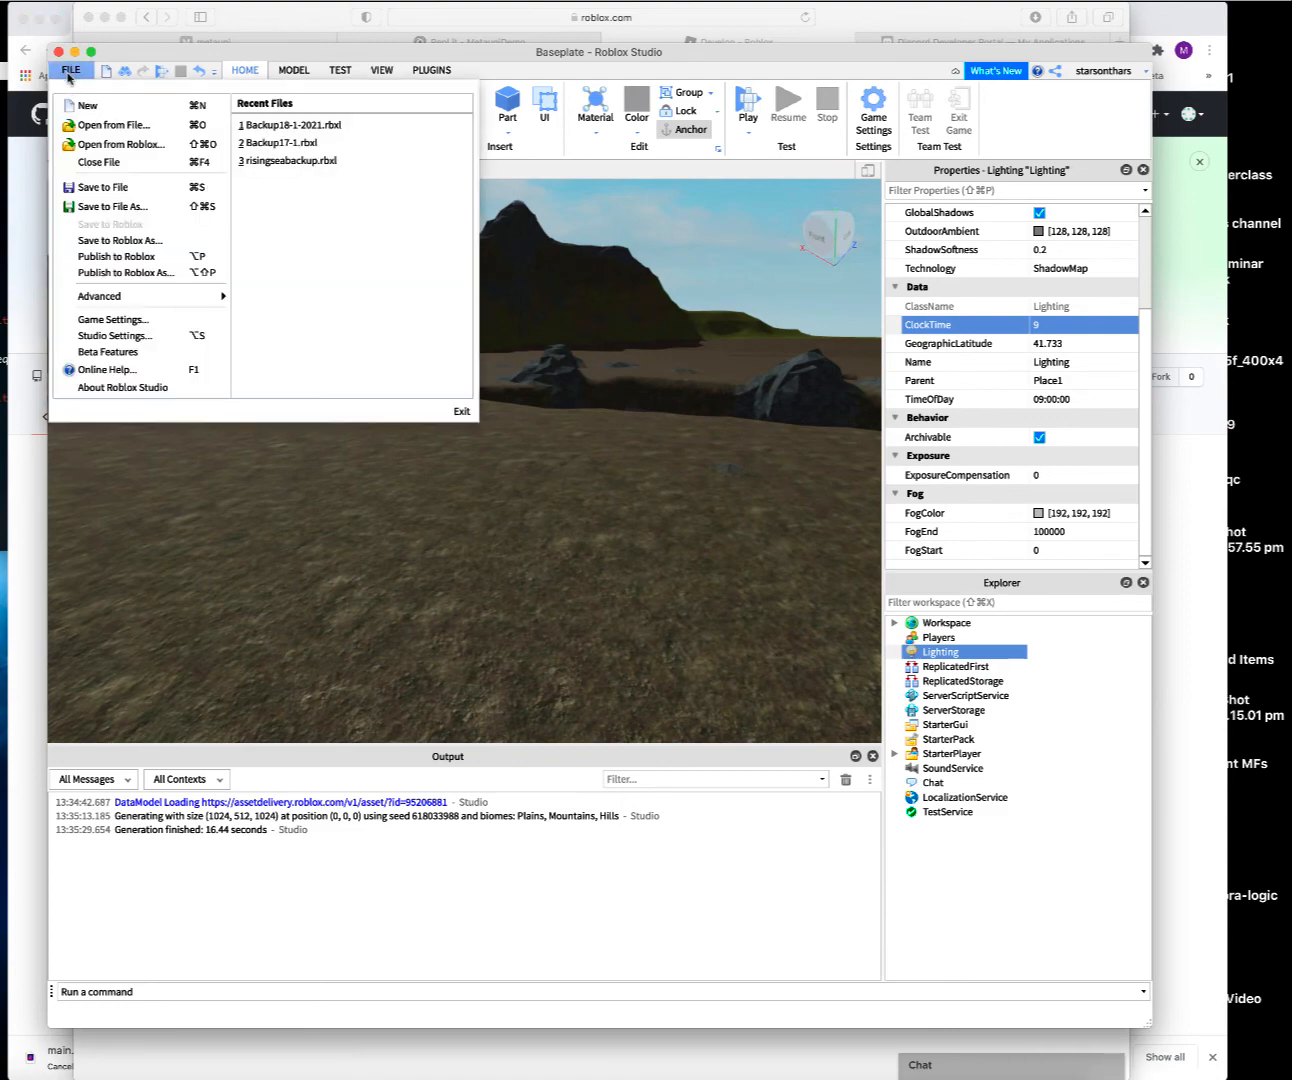
left_click(132, 258)
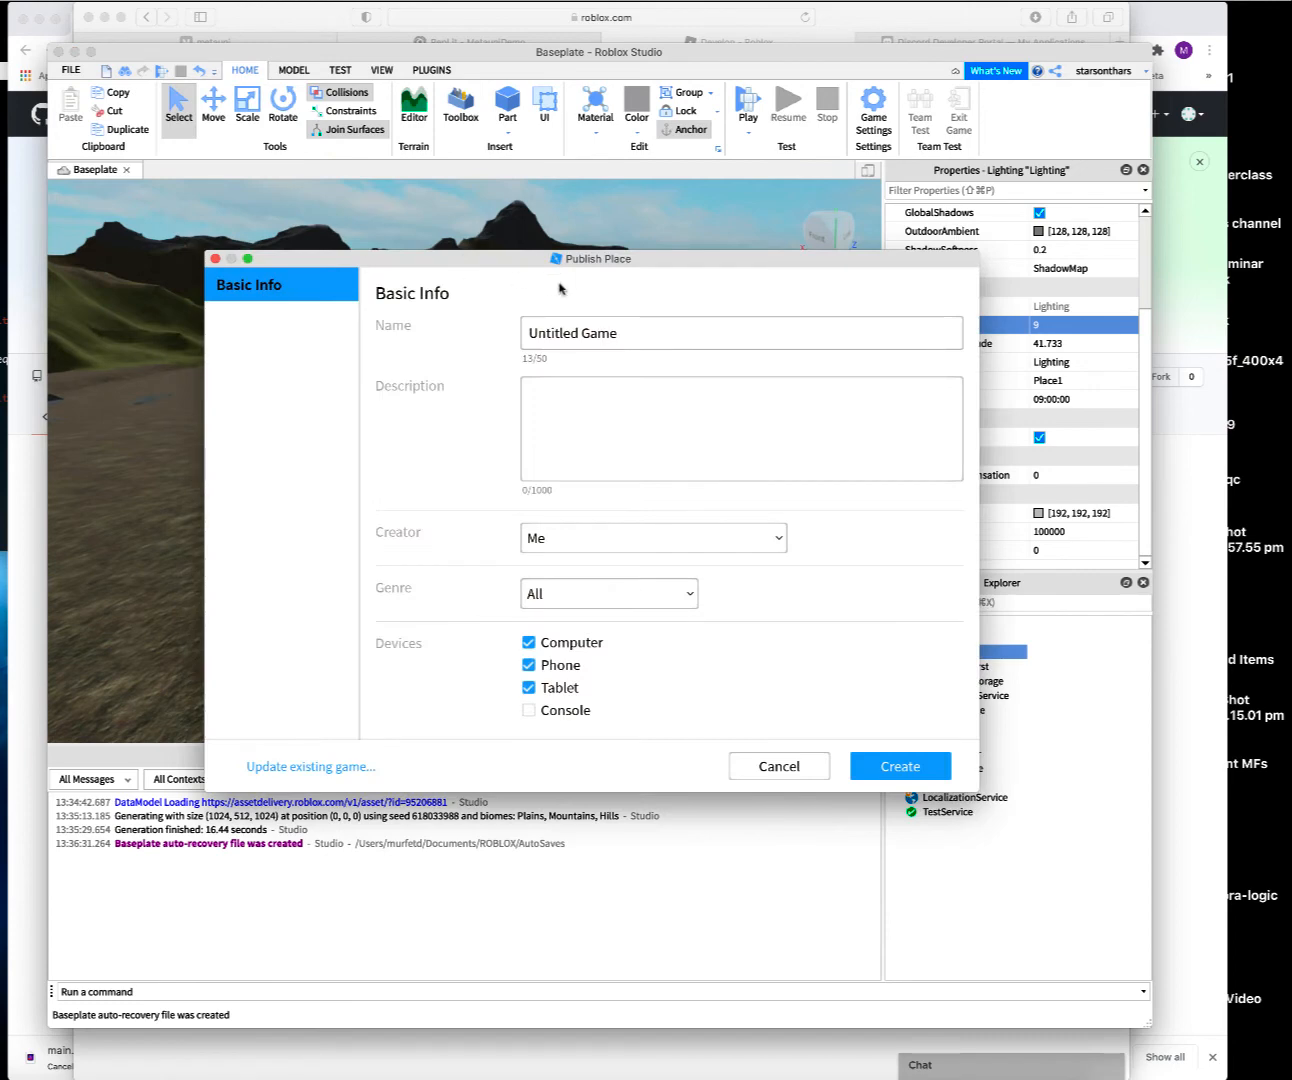
triple_click(632, 339)
type("Metaunidemo")
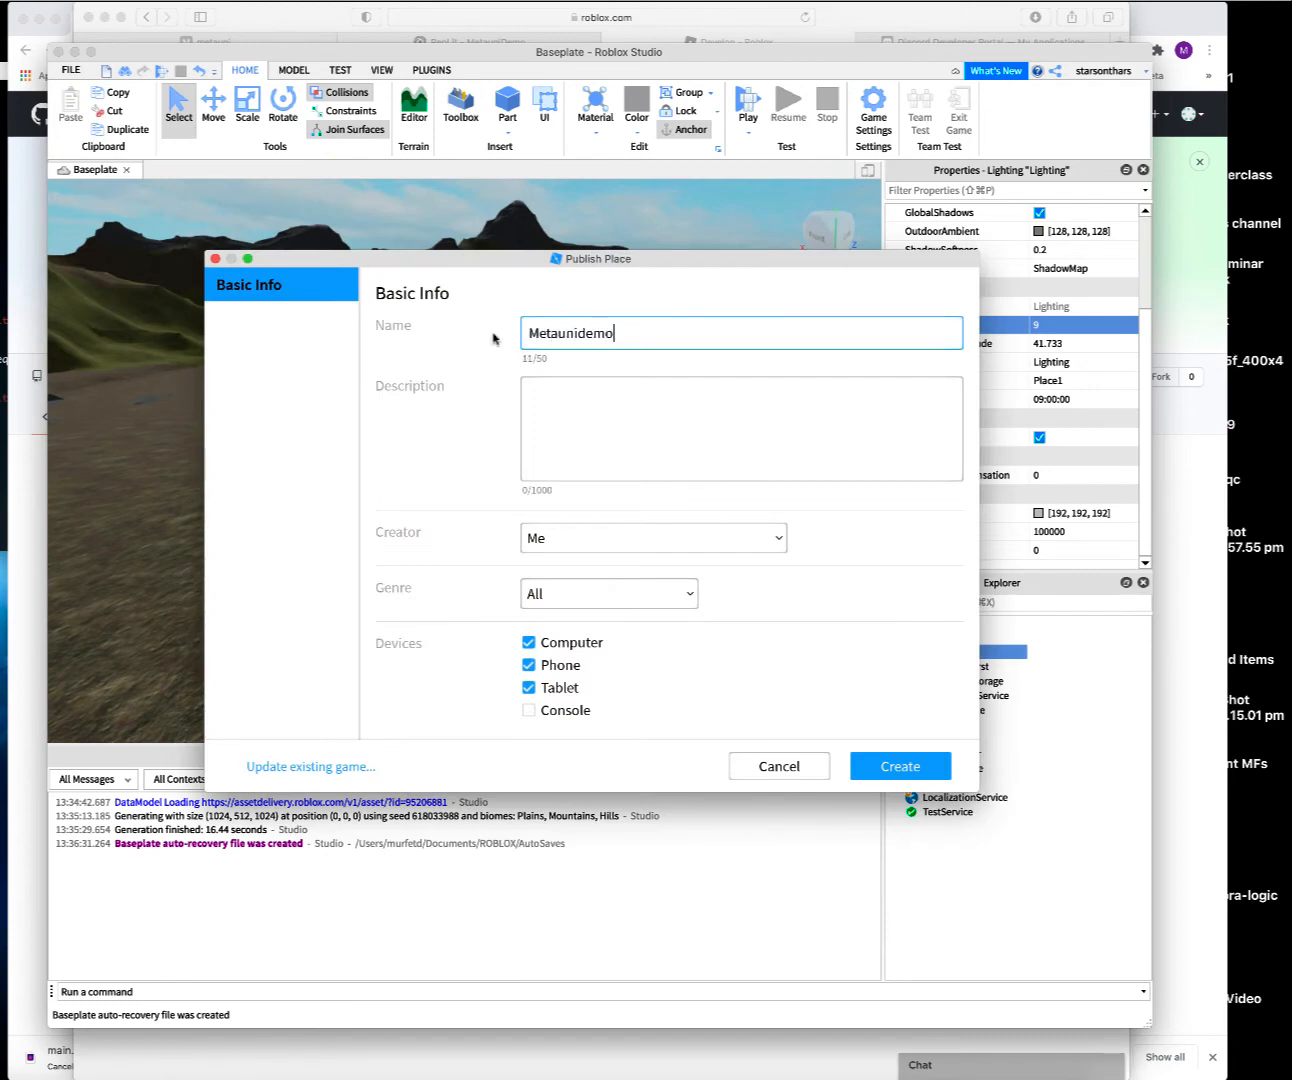
left_click(911, 777)
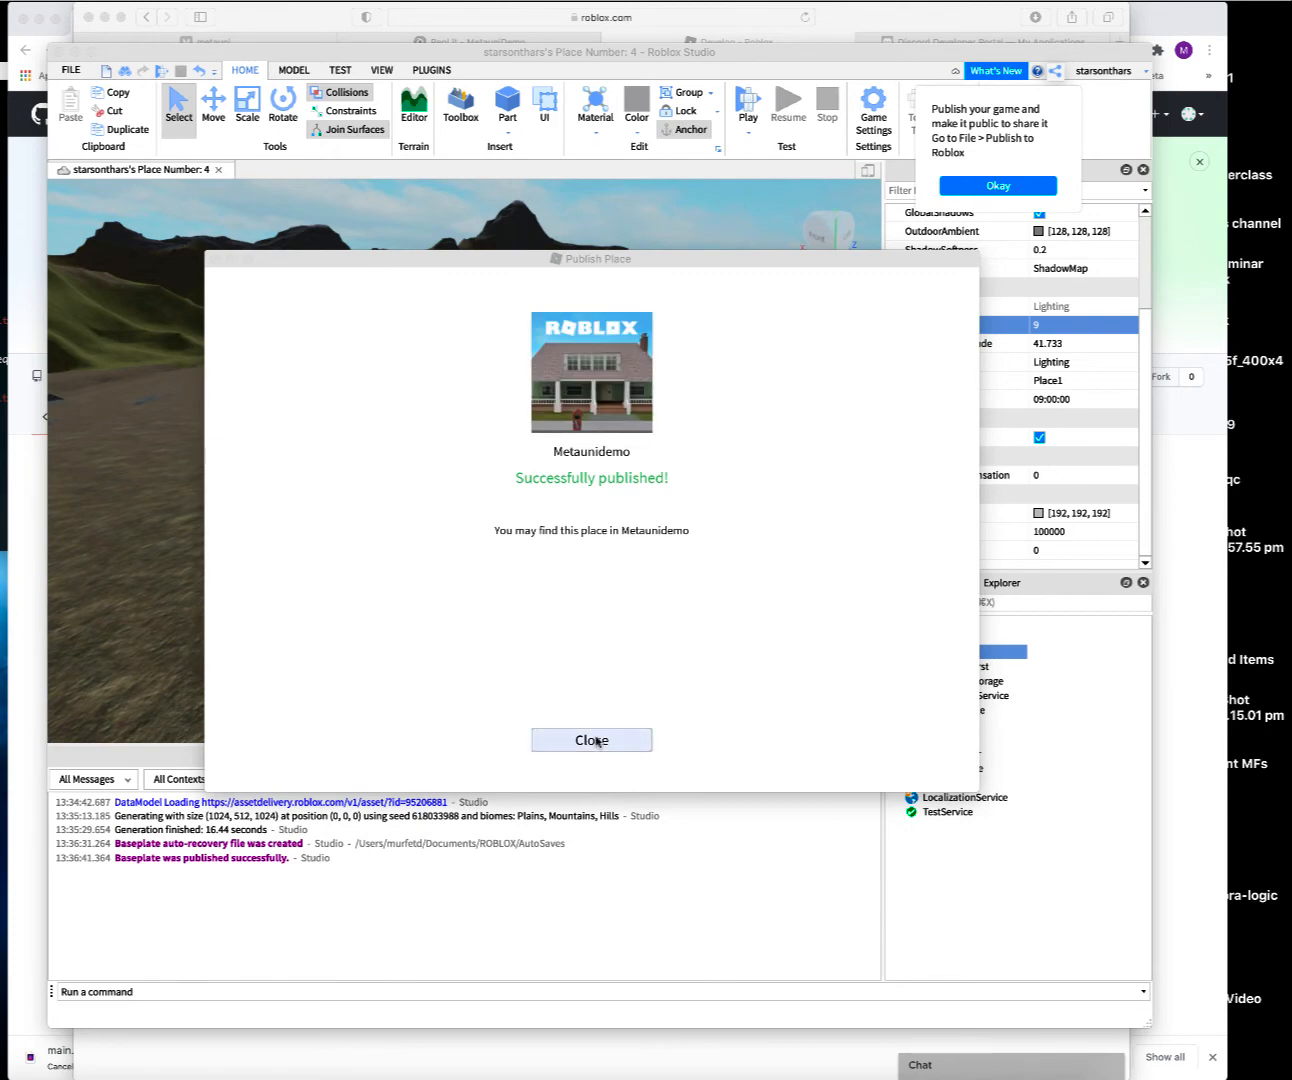
left_click(595, 740)
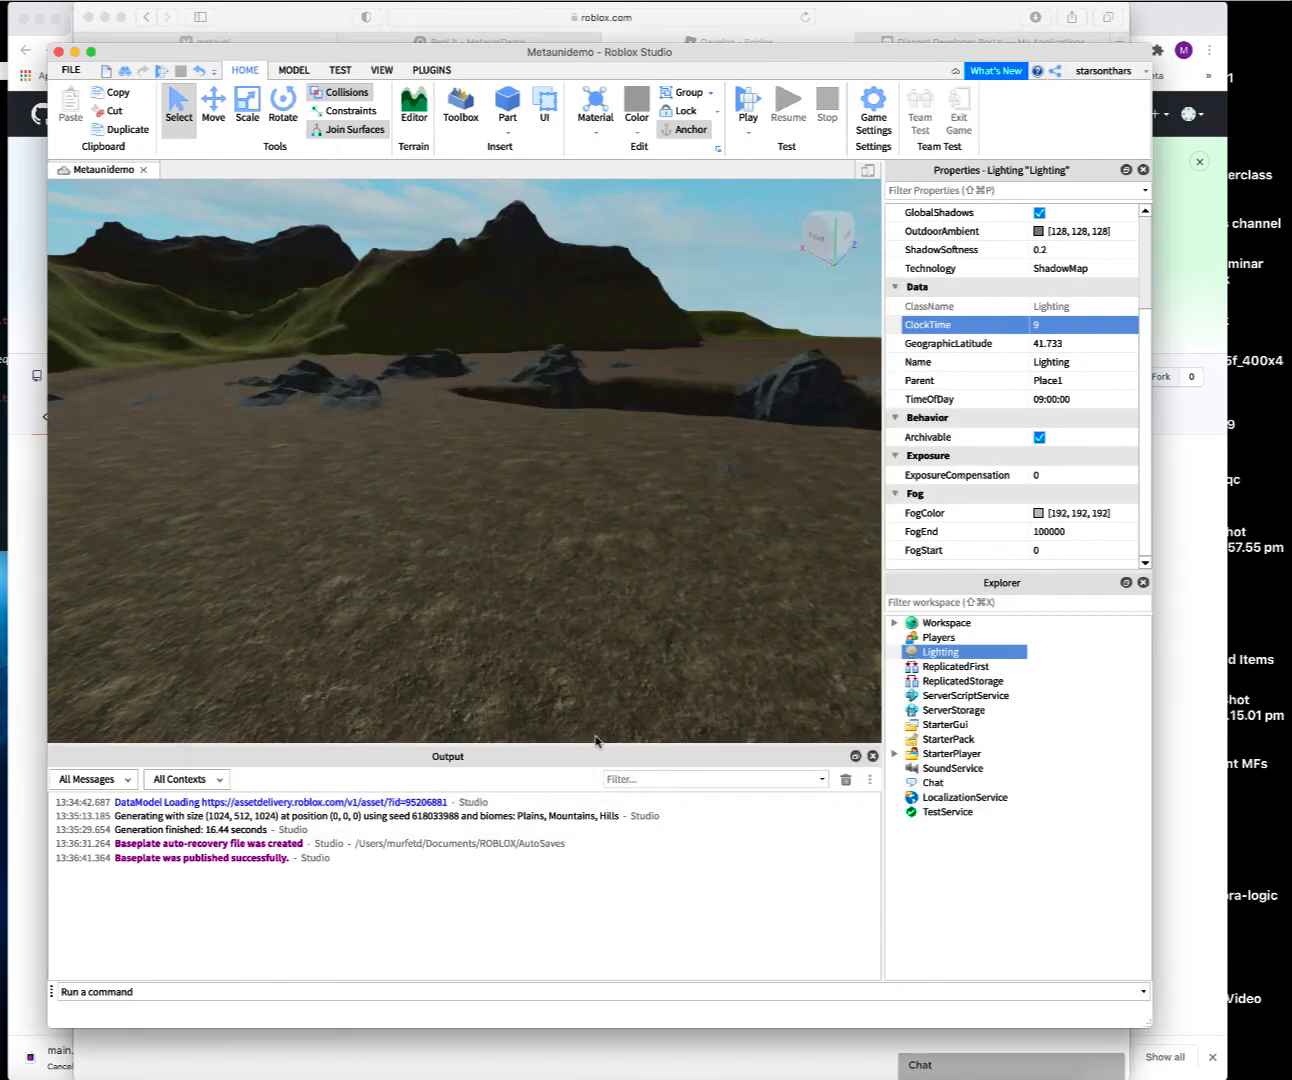
Step: Playtest the place, turn the view around the character, and stop the test
left_click(748, 97)
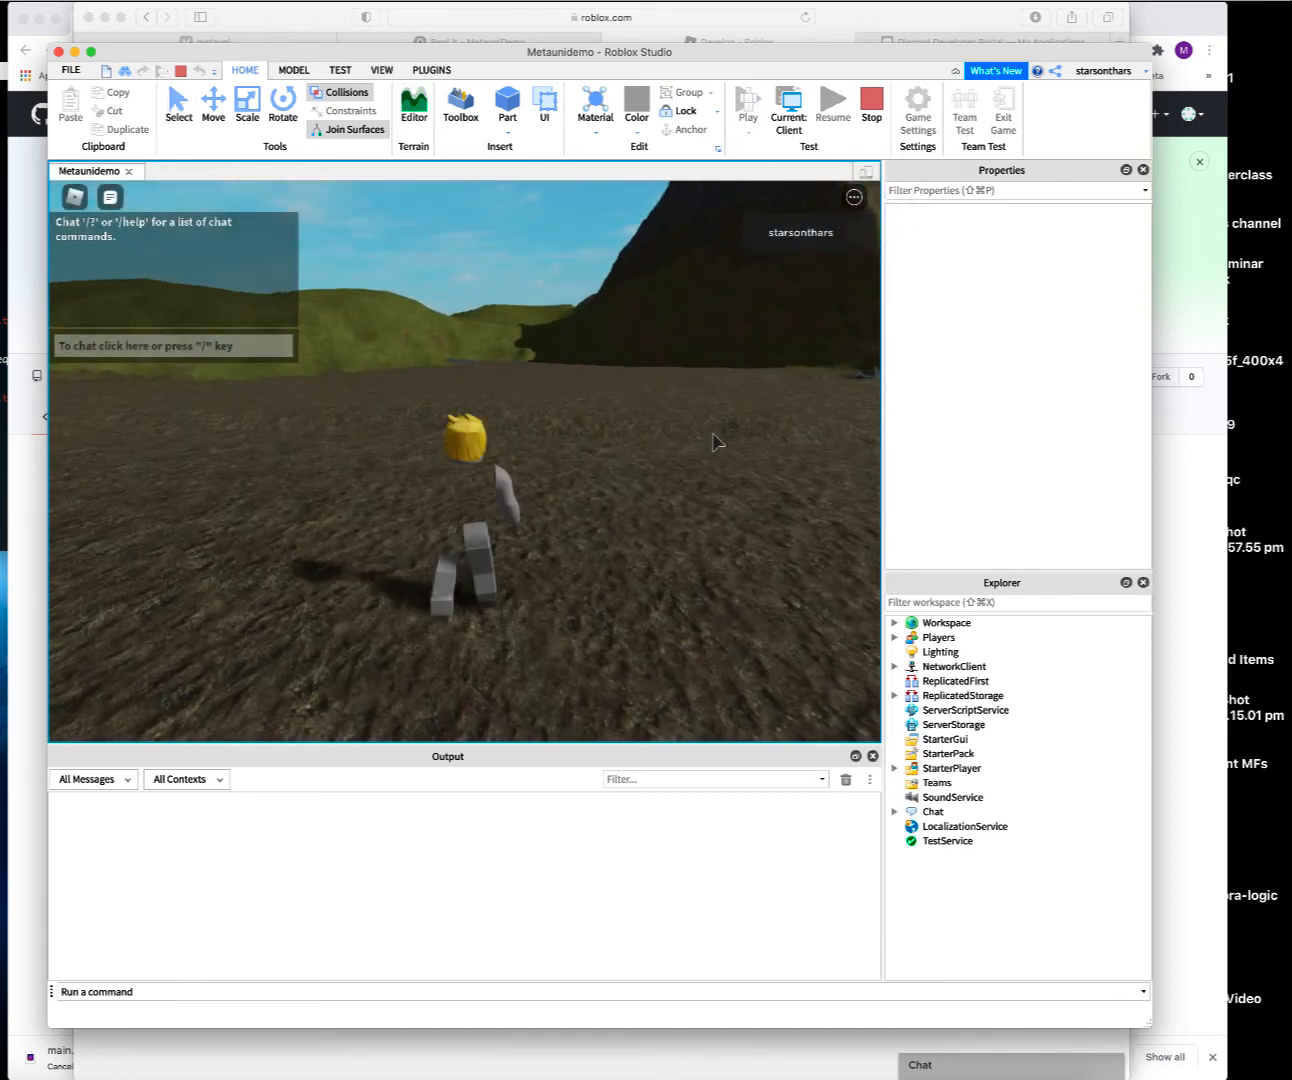
right_click_drag(667, 445, 668, 445)
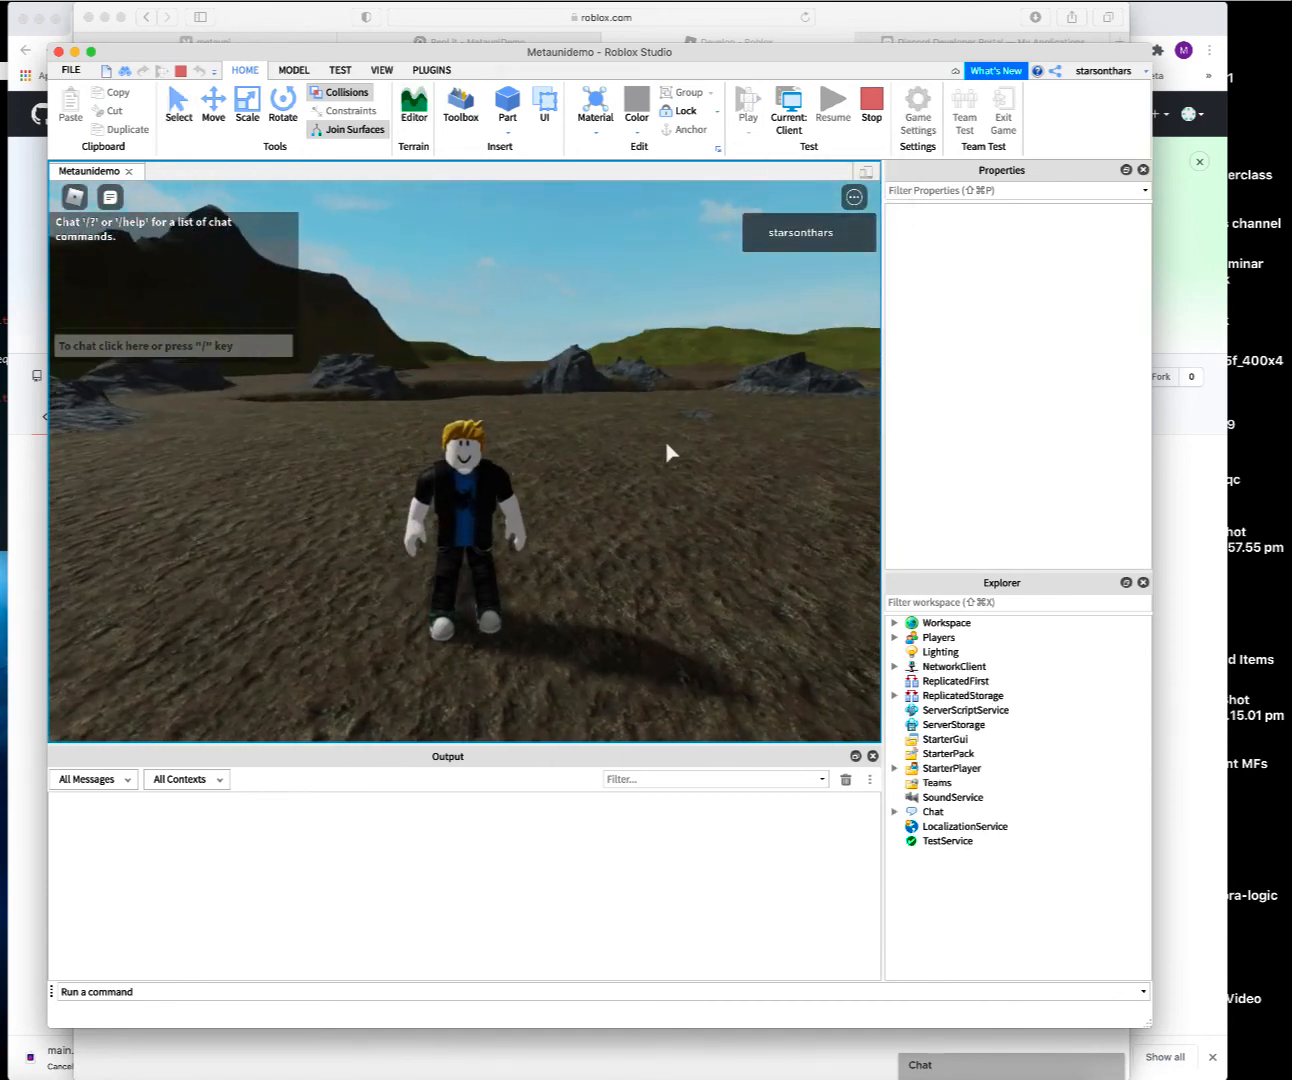
key("shift+F5")
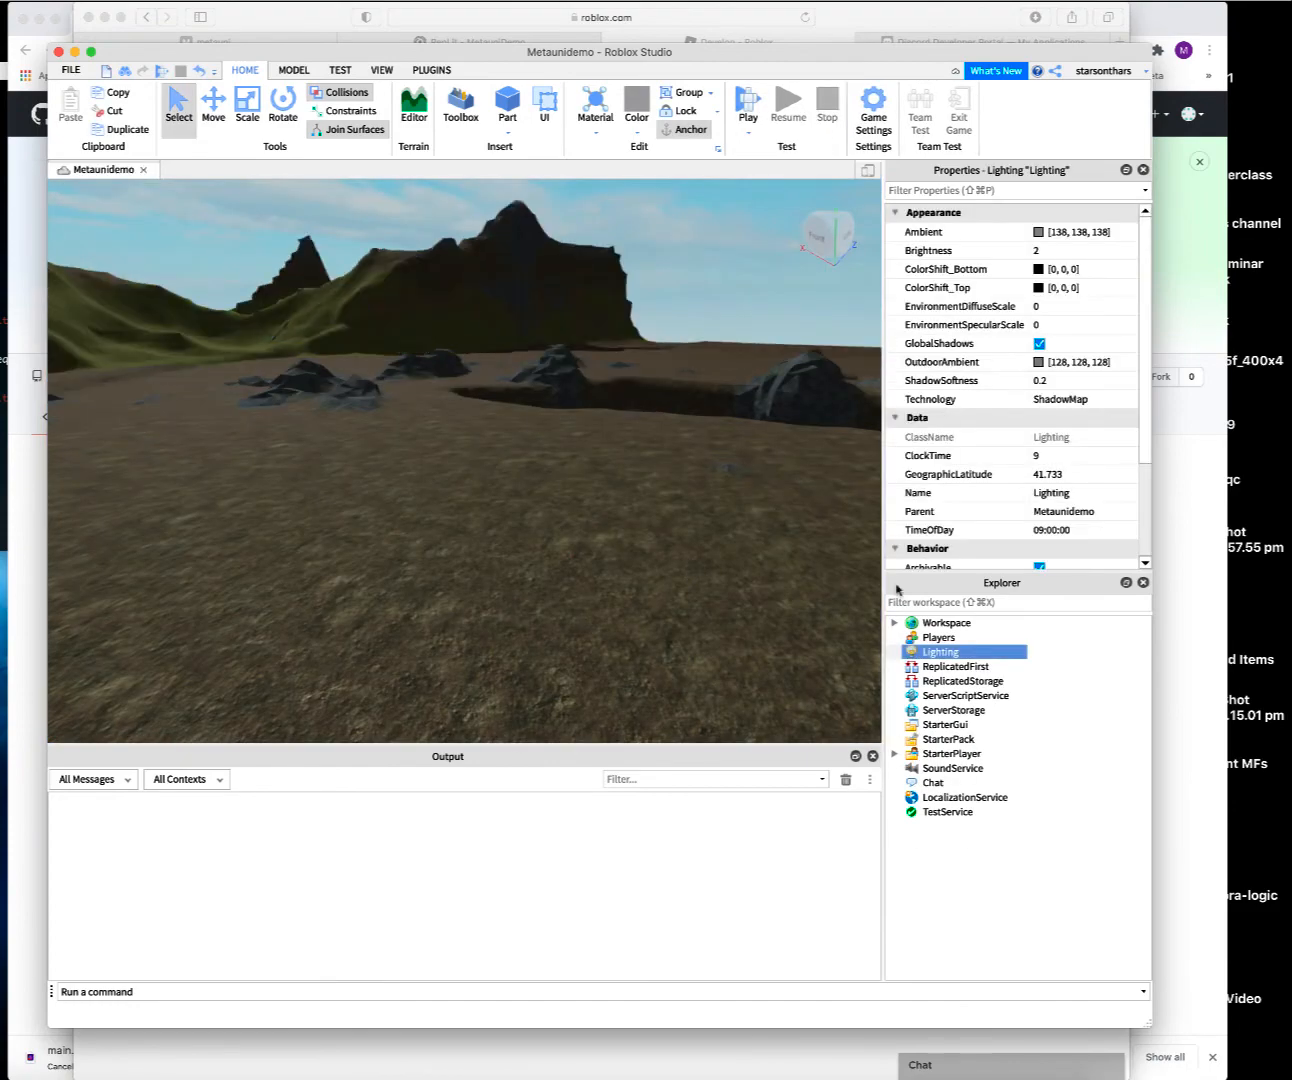
Step: Insert a SpawnLocation and place it closer in the foreground at about -21.6, 10.5, -1.3
left_click(379, 69)
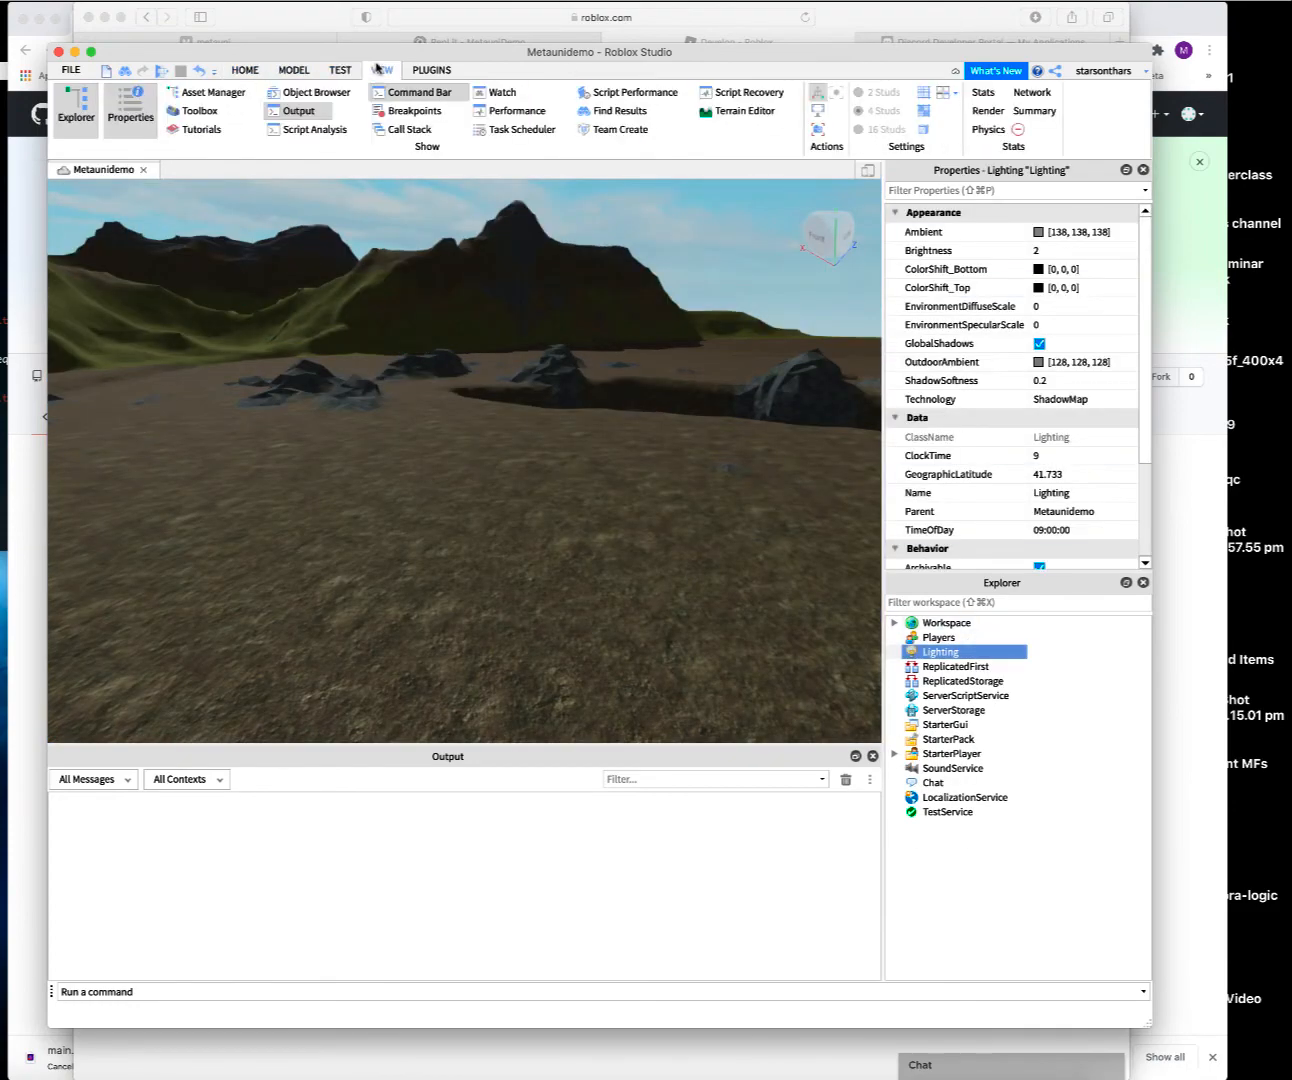
left_click(292, 69)
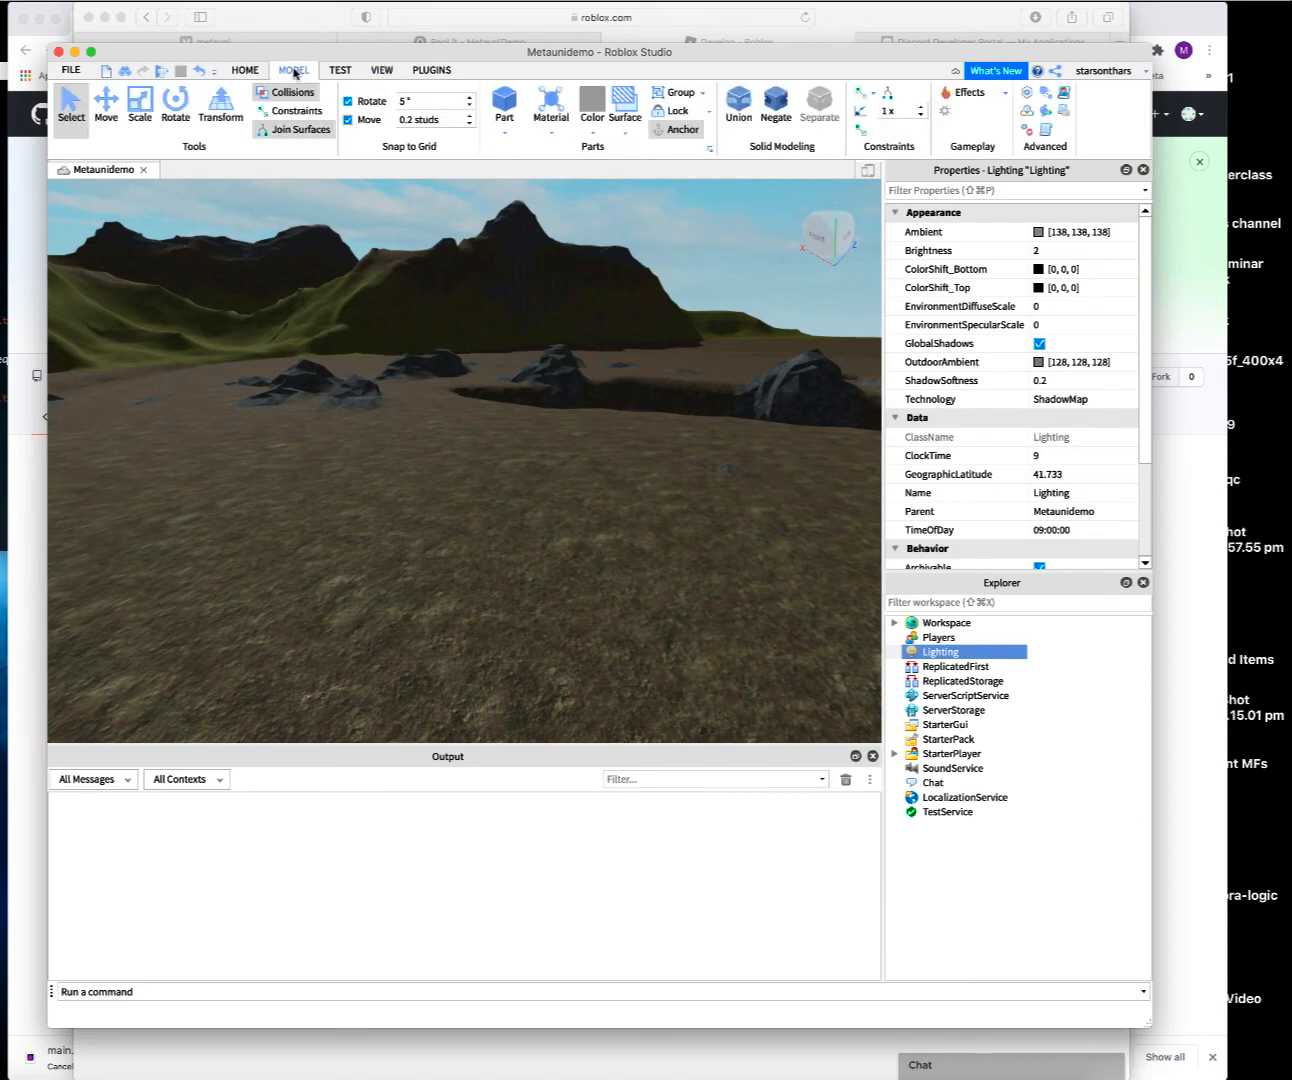
left_click(467, 477)
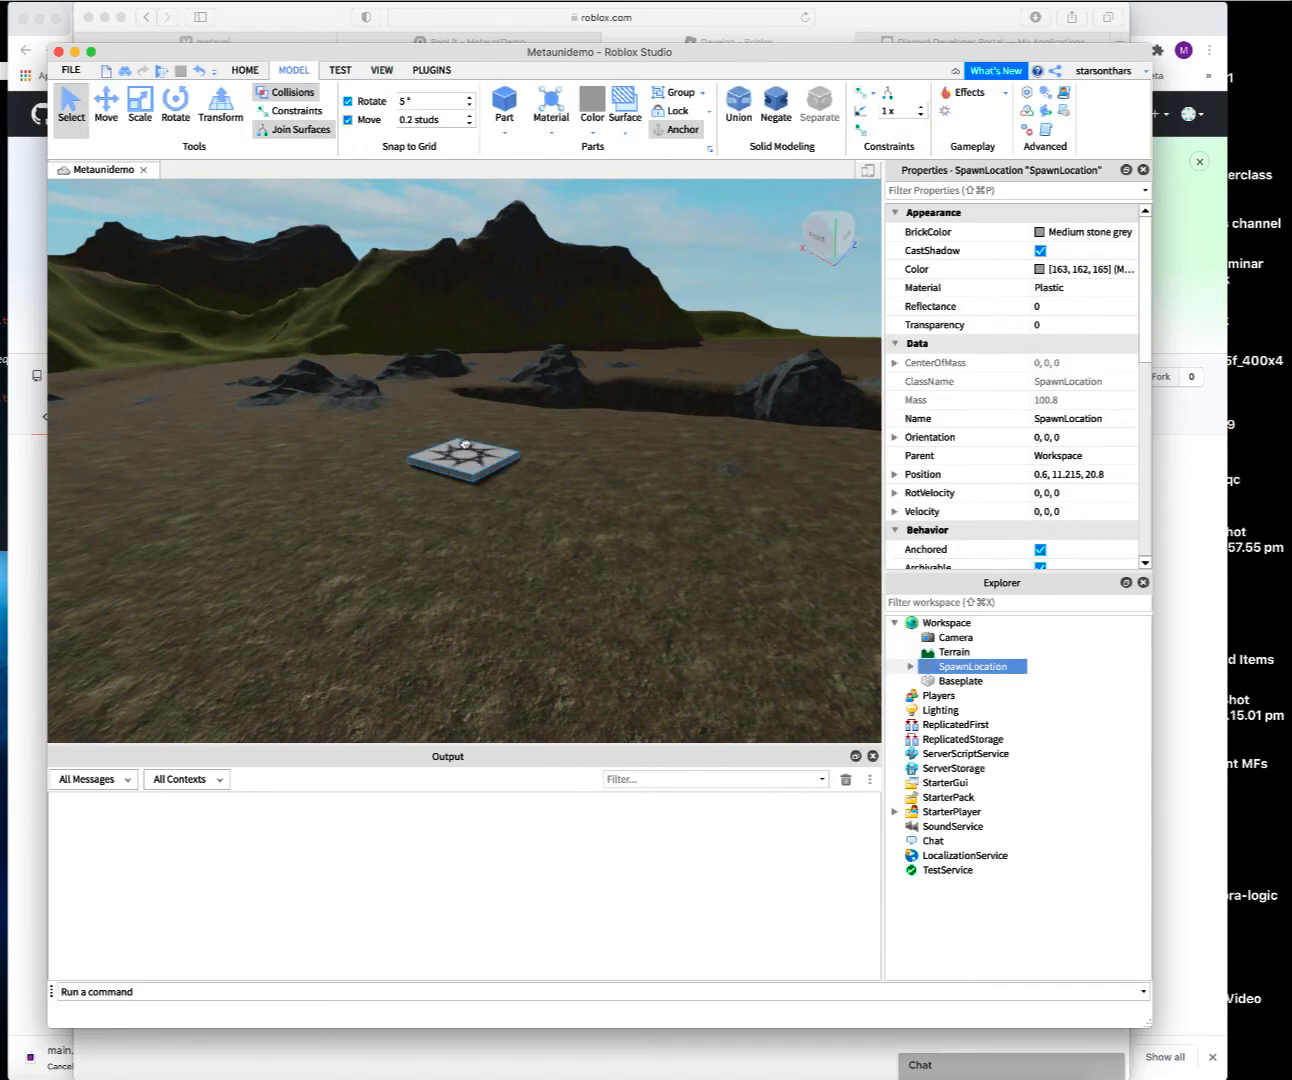
left_click_drag(480, 479, 548, 627)
left_click(626, 478)
left_click(524, 605)
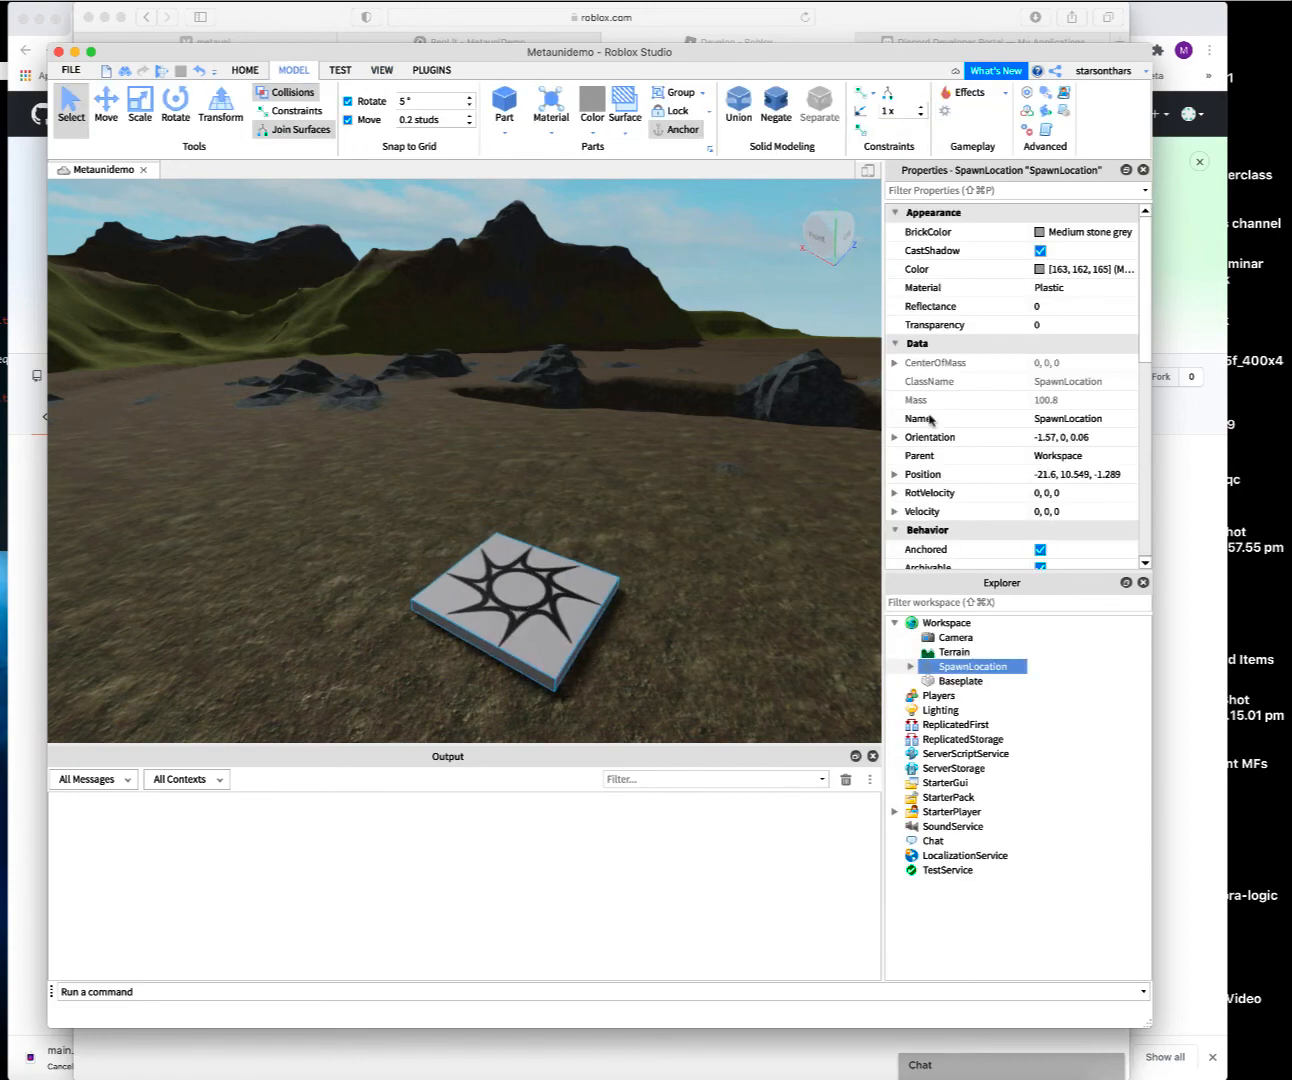
Step: Examine the SpawnLocation's properties and search them for "visible" to find a way to hide it
scroll(1001, 425, "down", 5)
scroll(1037, 401, "up", 2)
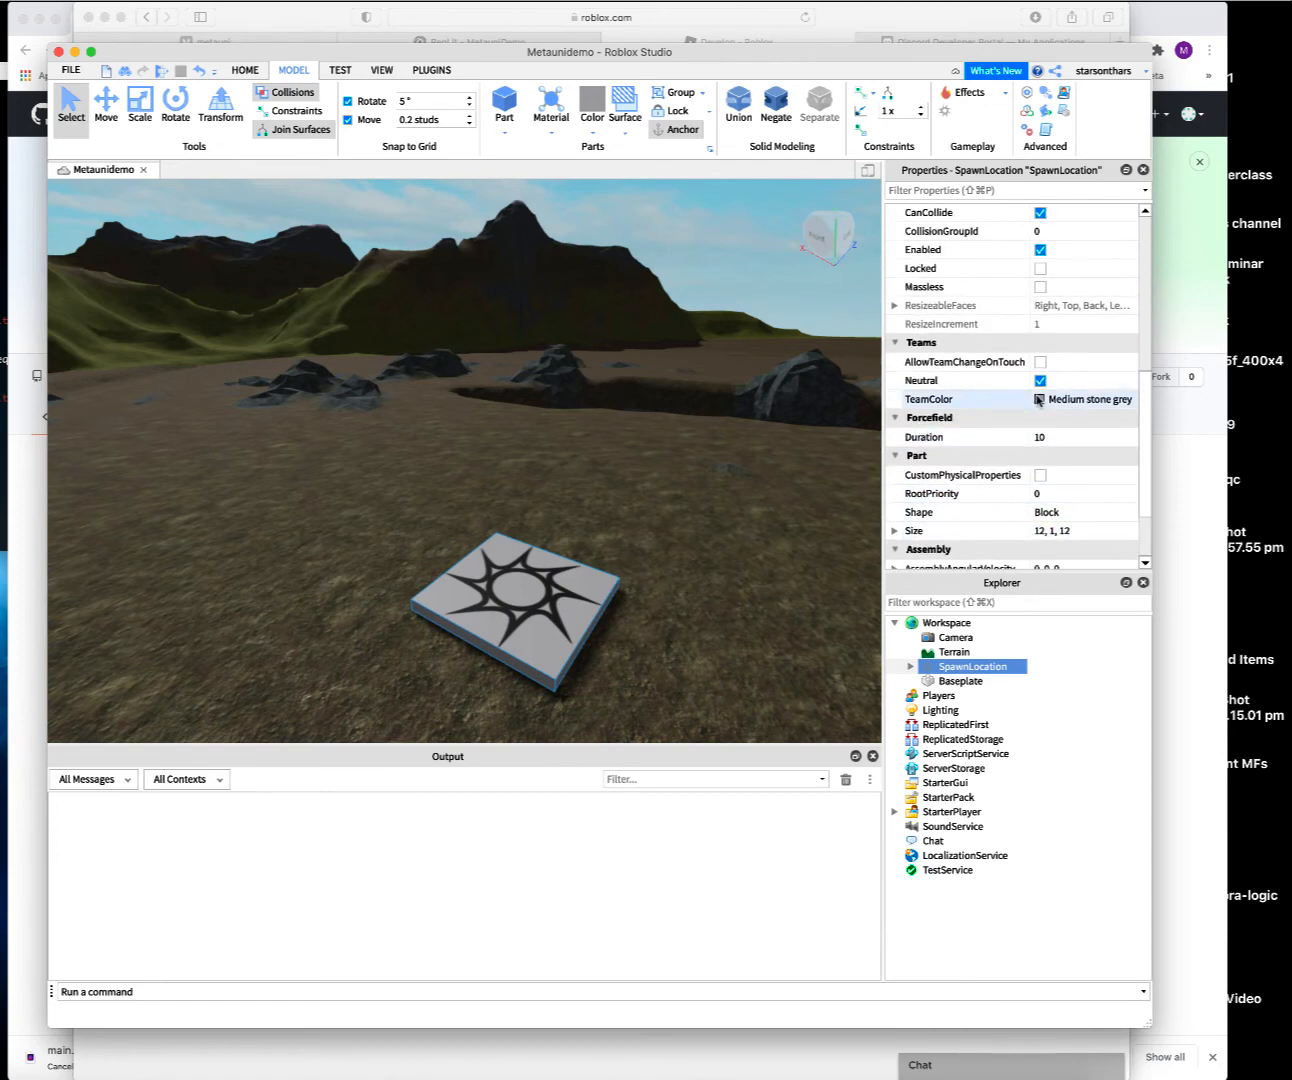
scroll(1037, 401, "down", 2)
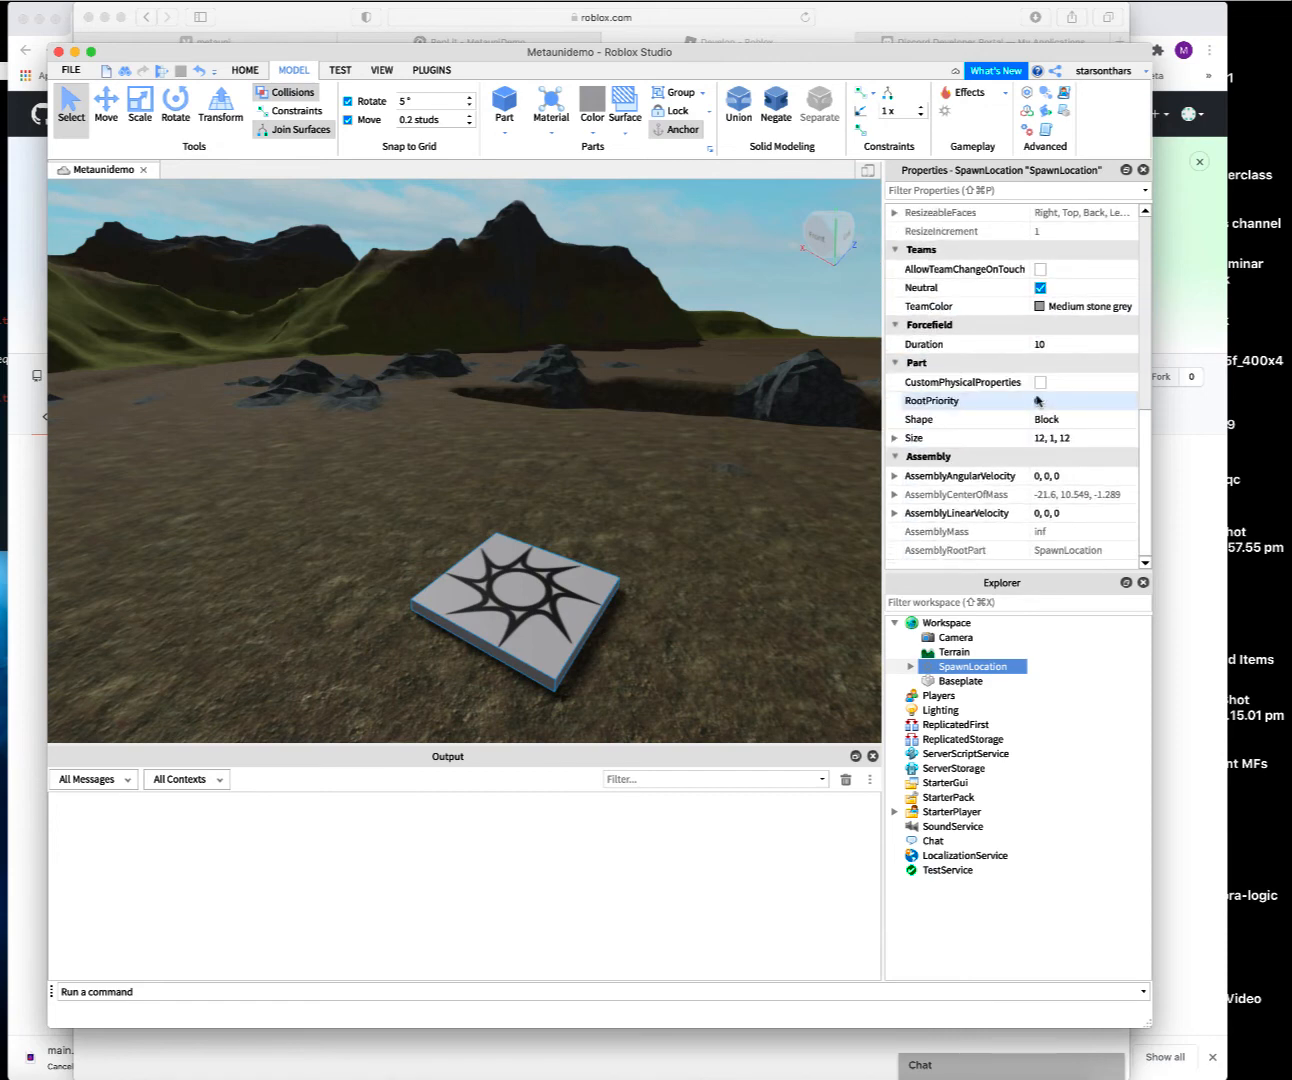
scroll(1067, 380, "up", 5)
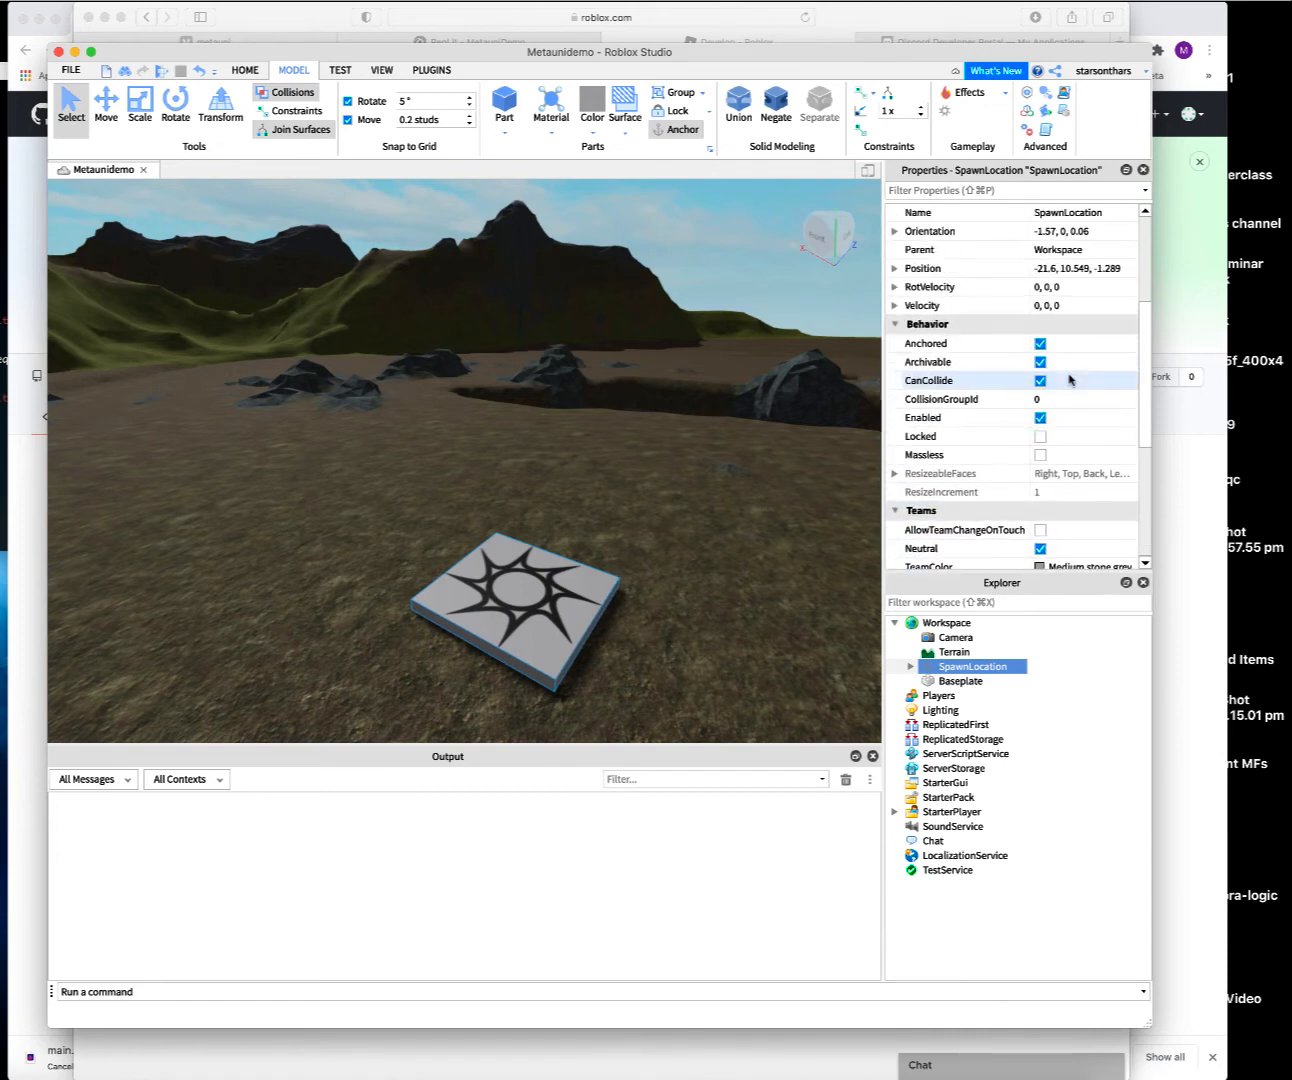
left_click(997, 192)
type("visible")
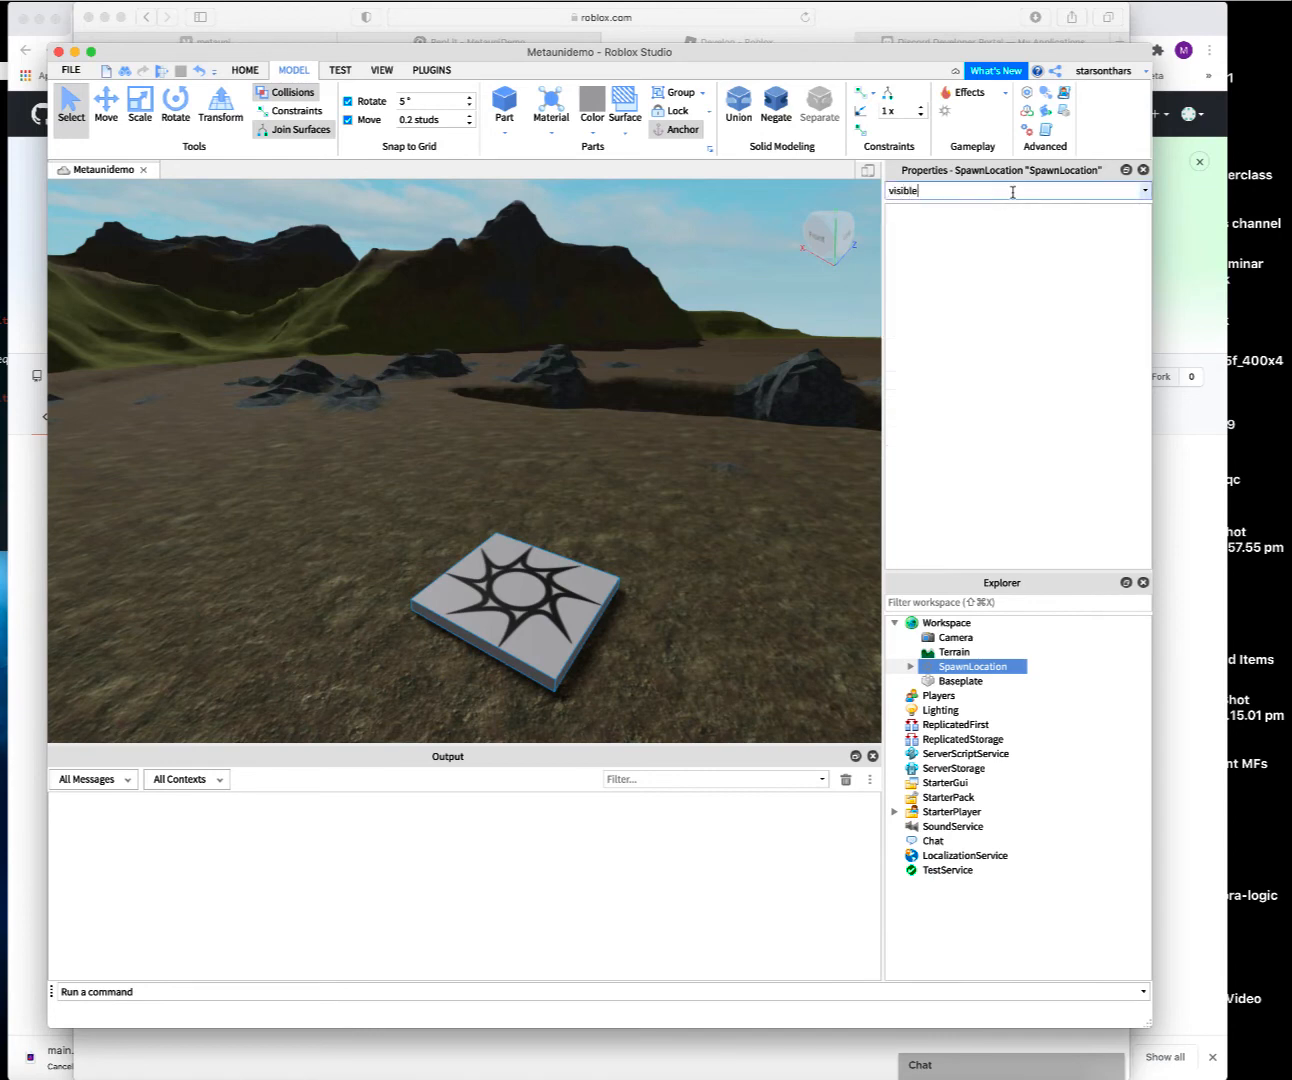
left_click(760, 424)
left_click(566, 601)
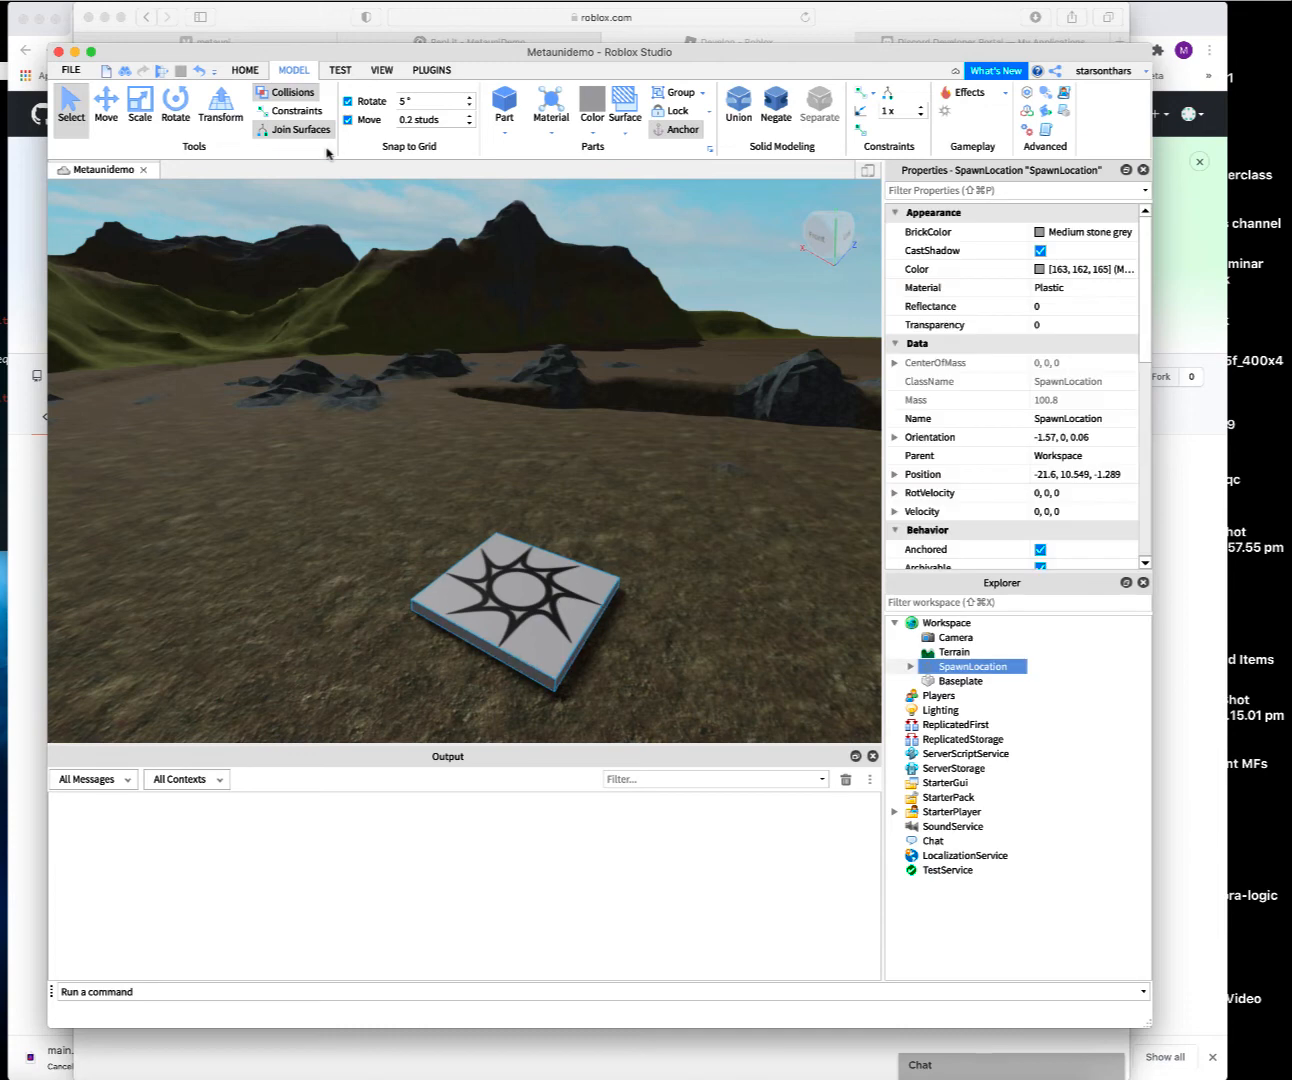
Step: Move the SpawnLocation straight down beneath the terrain surface to a height of about 9.15, and deselect it
left_click(246, 69)
left_click(212, 120)
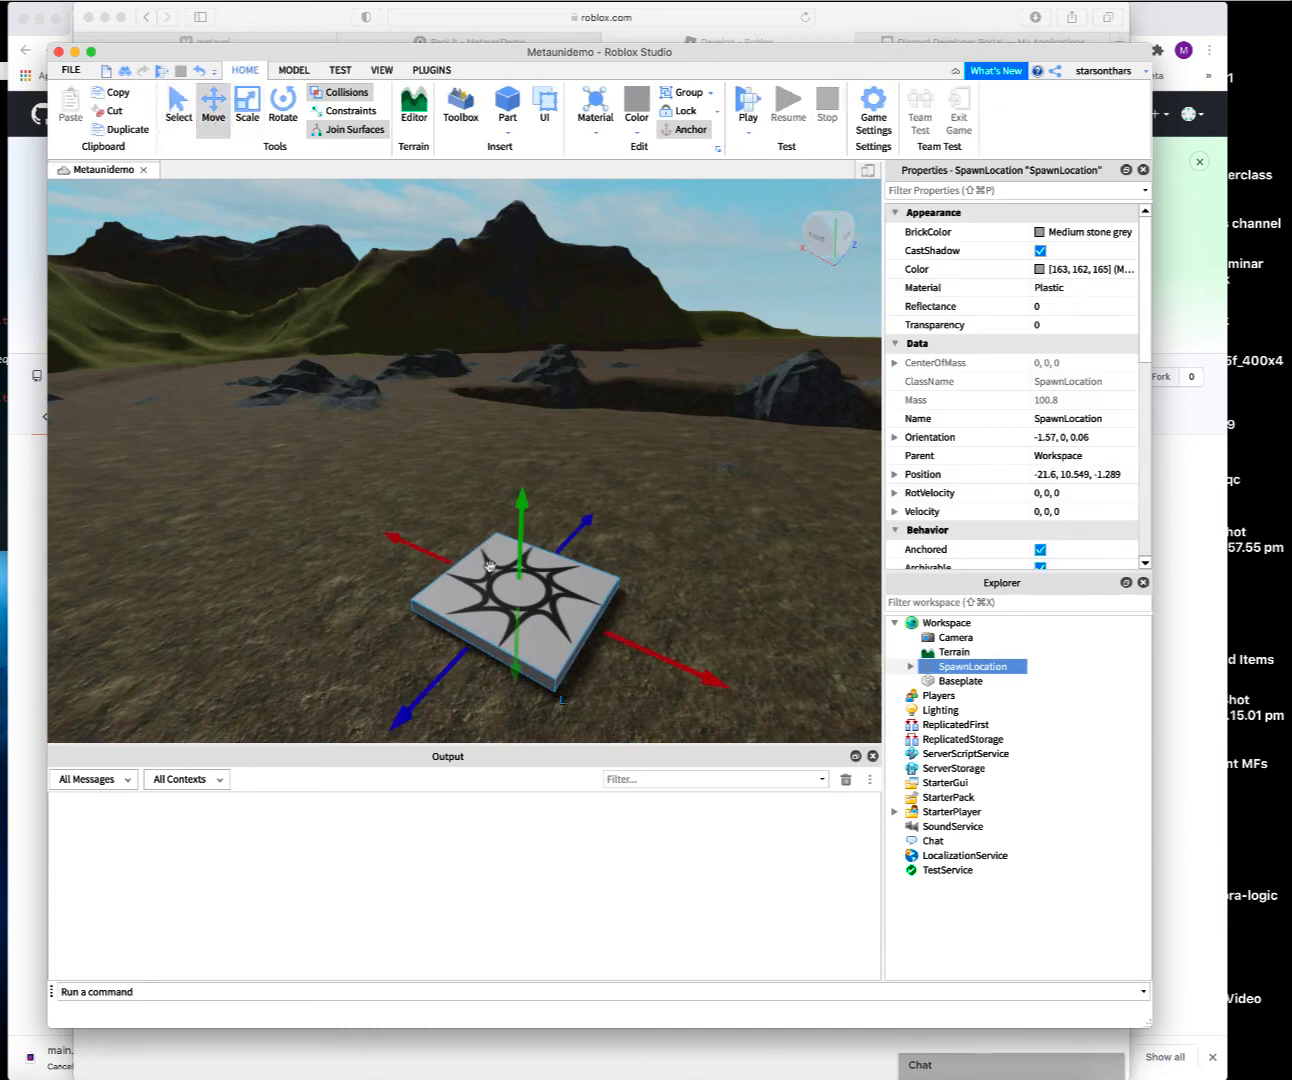
left_click_drag(518, 575, 515, 626)
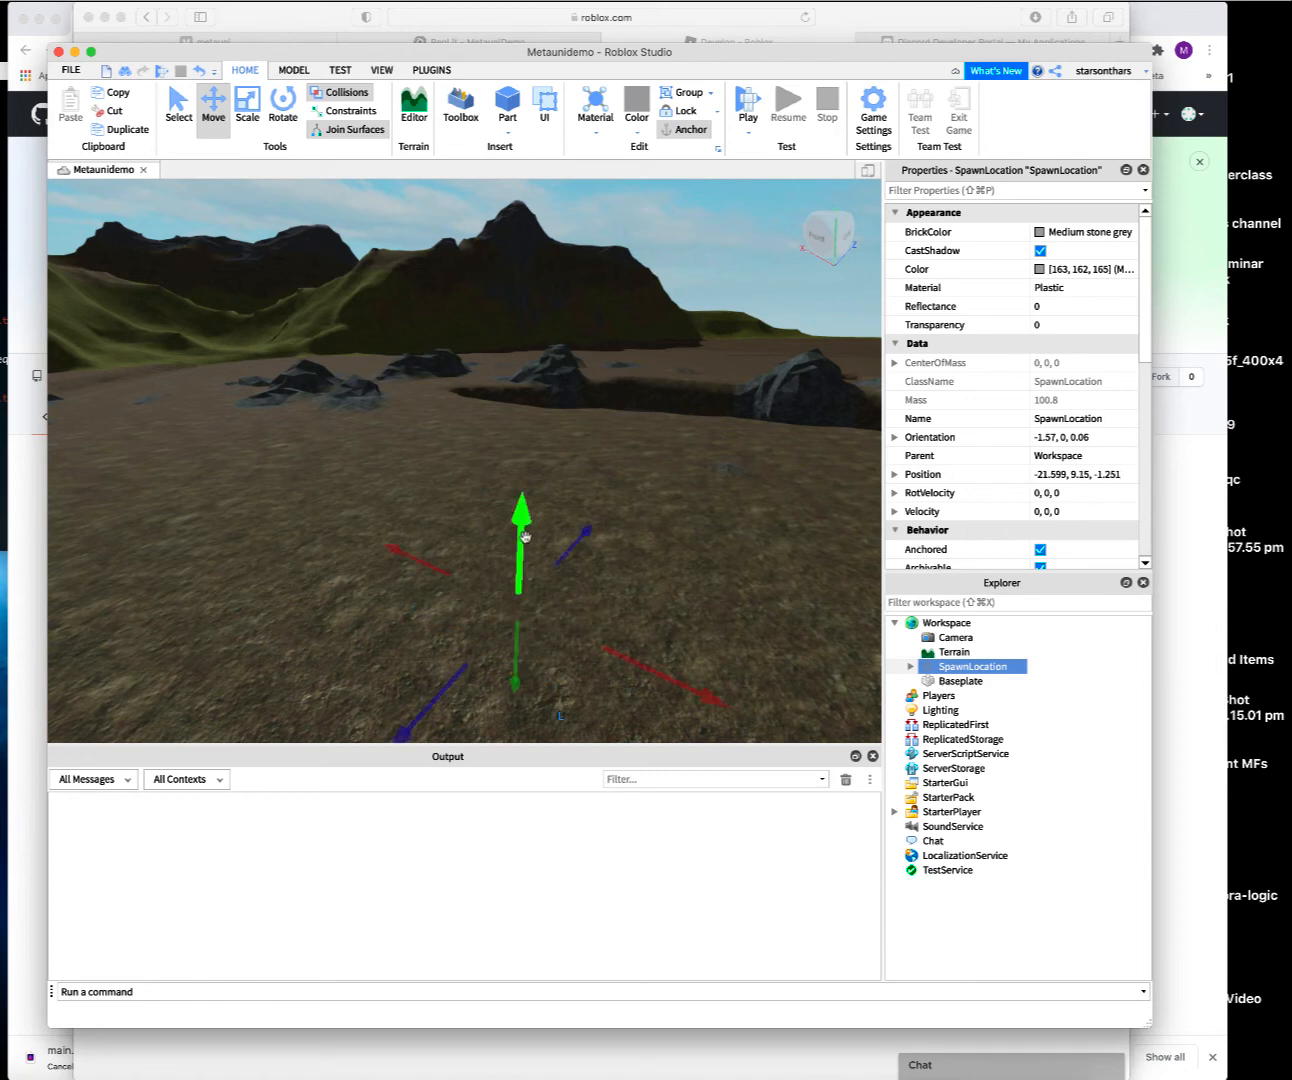
left_click(590, 508)
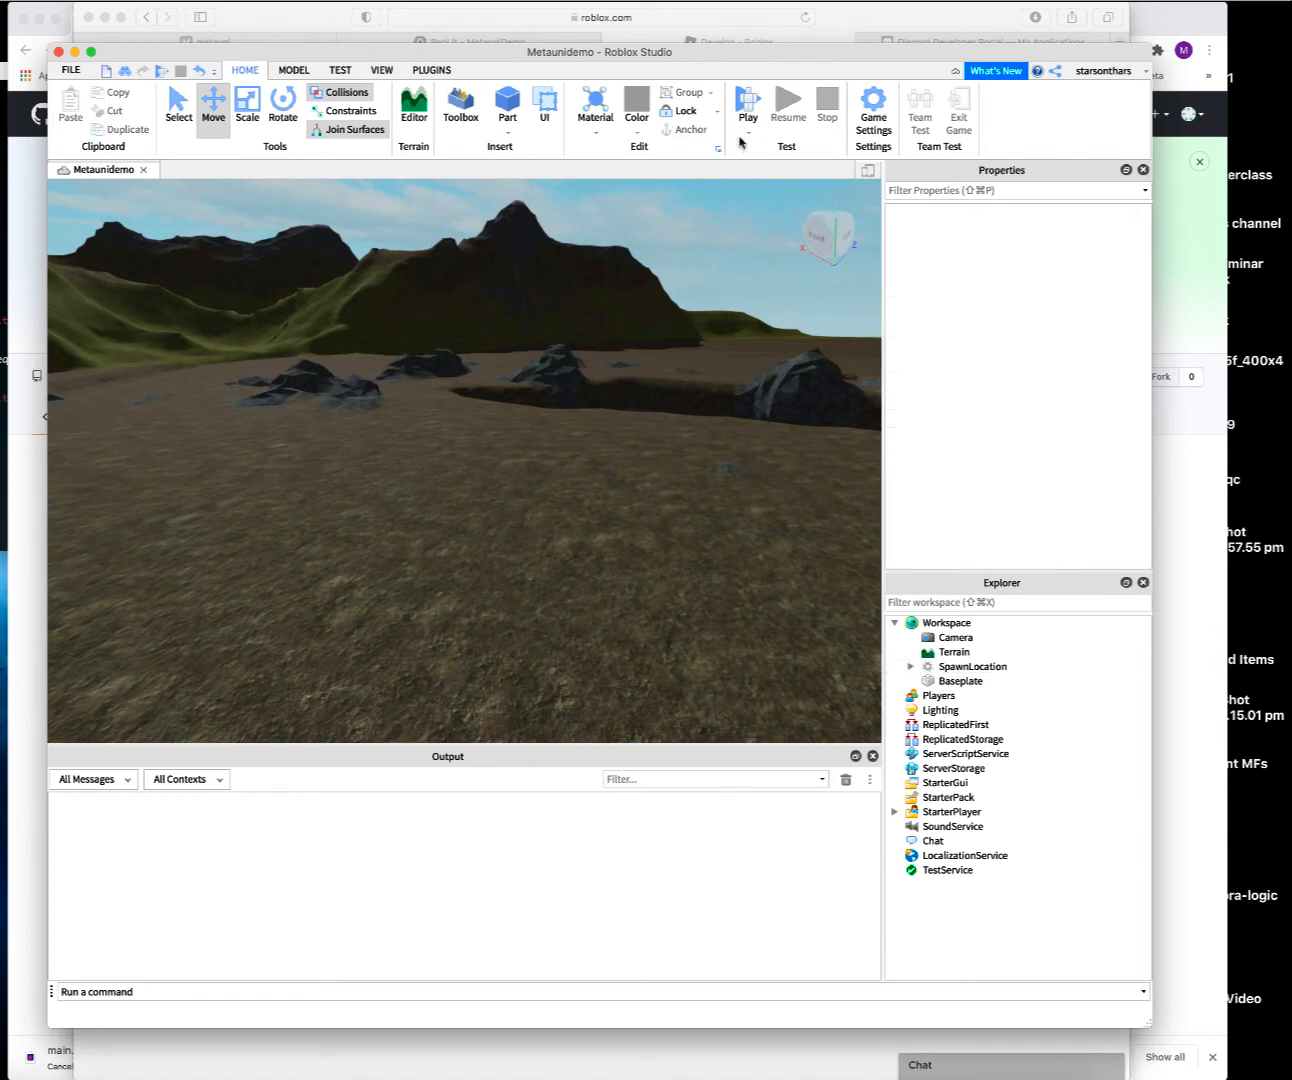
Step: Playtest spawning from the buried SpawnLocation, stop the test, and look around the terrain
left_click(746, 118)
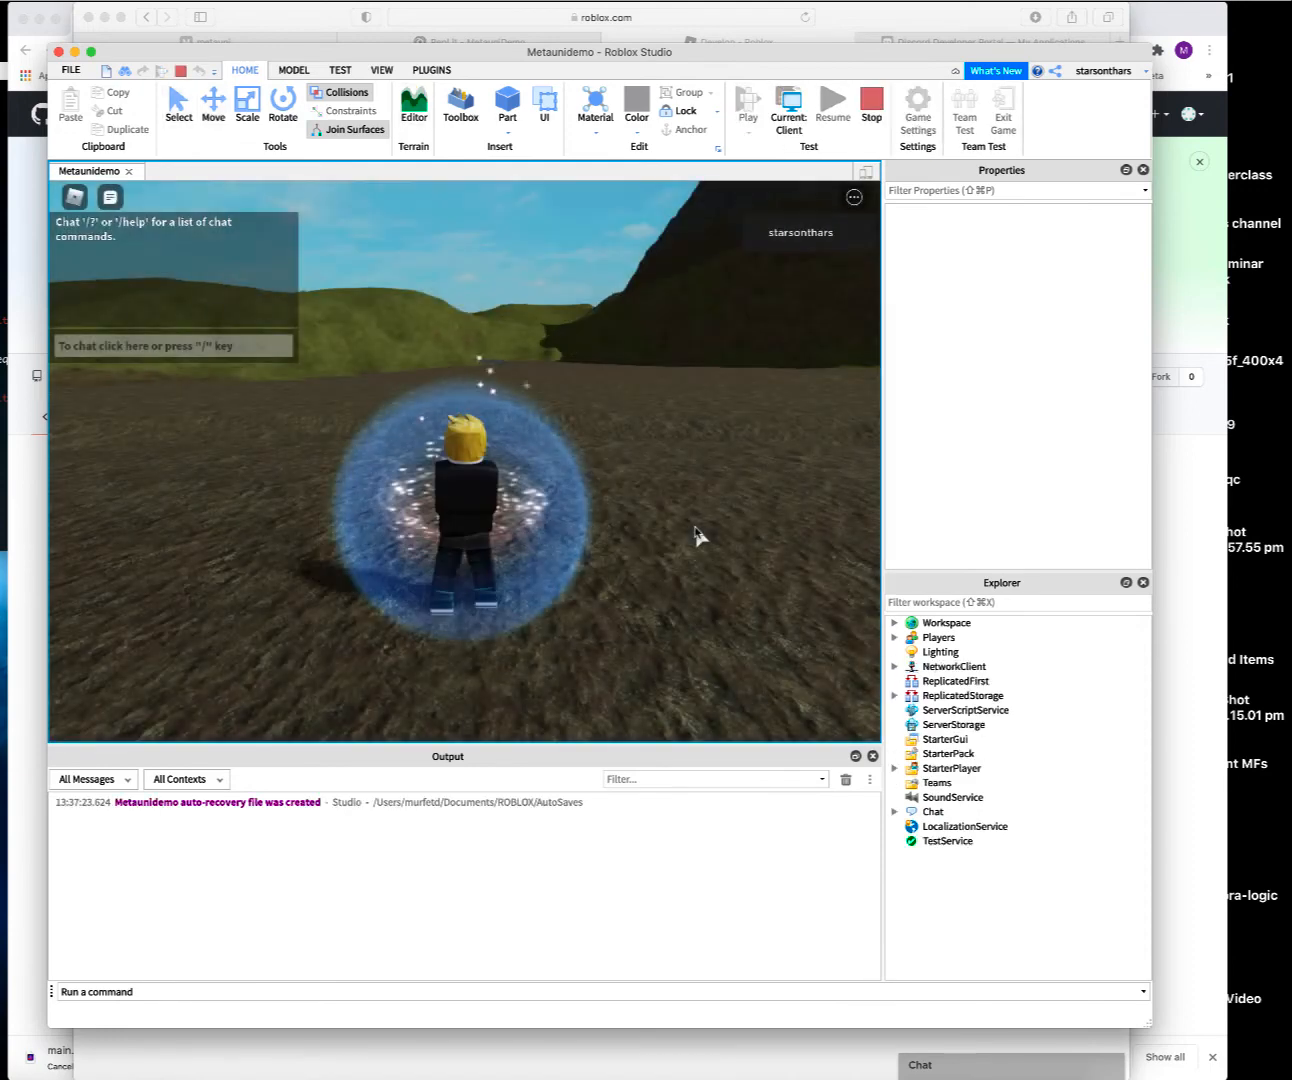
left_click(873, 100)
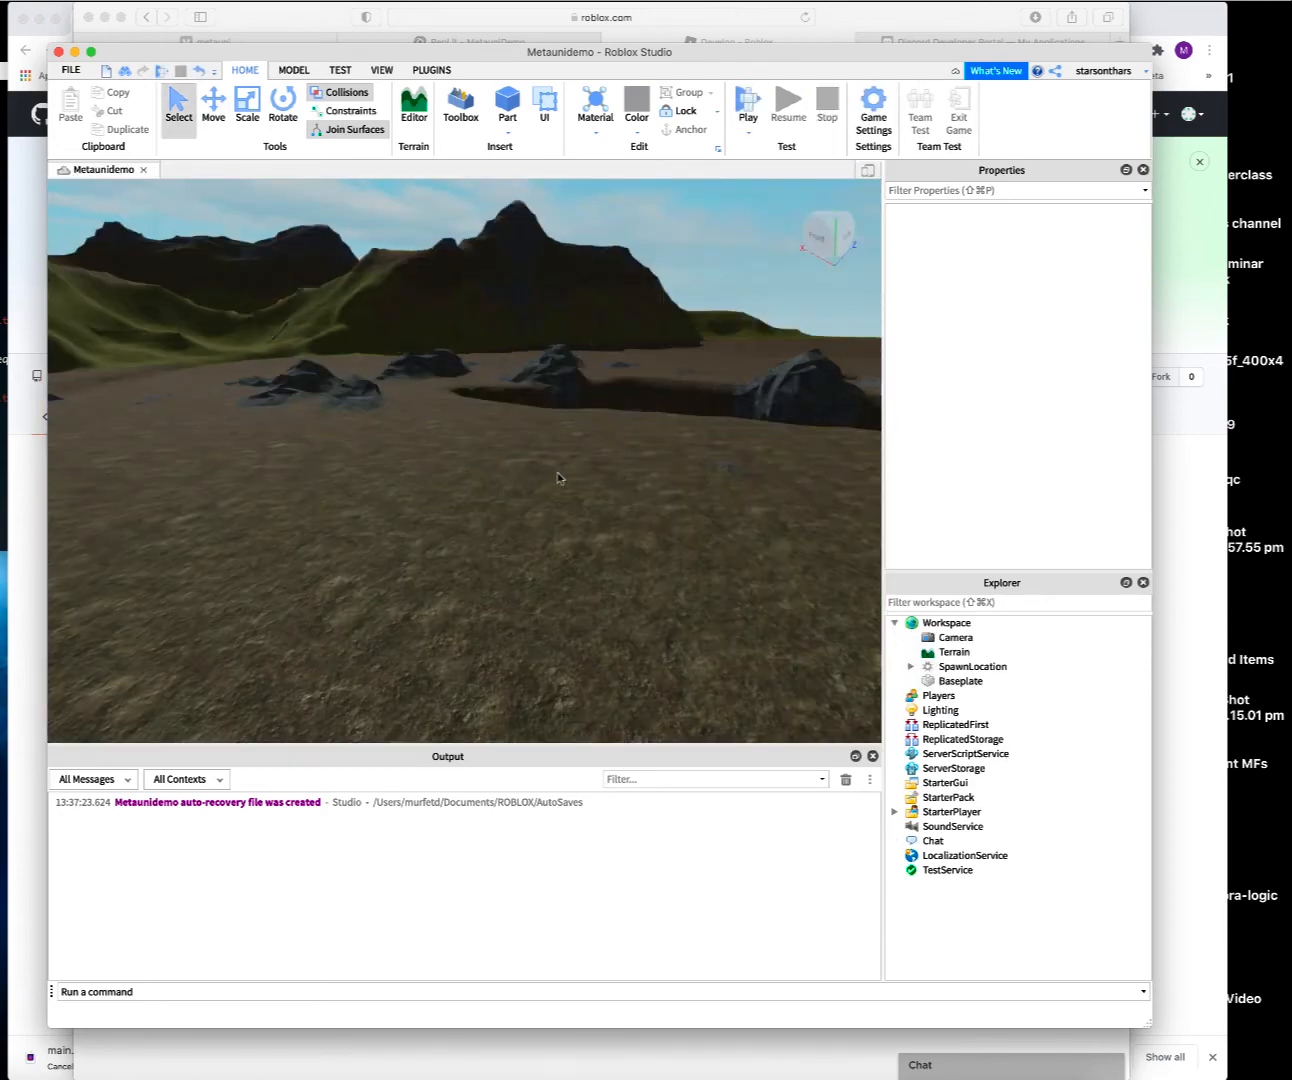
scroll(558, 478, "up", 3)
right_click_drag(559, 477, 570, 498)
key("d")
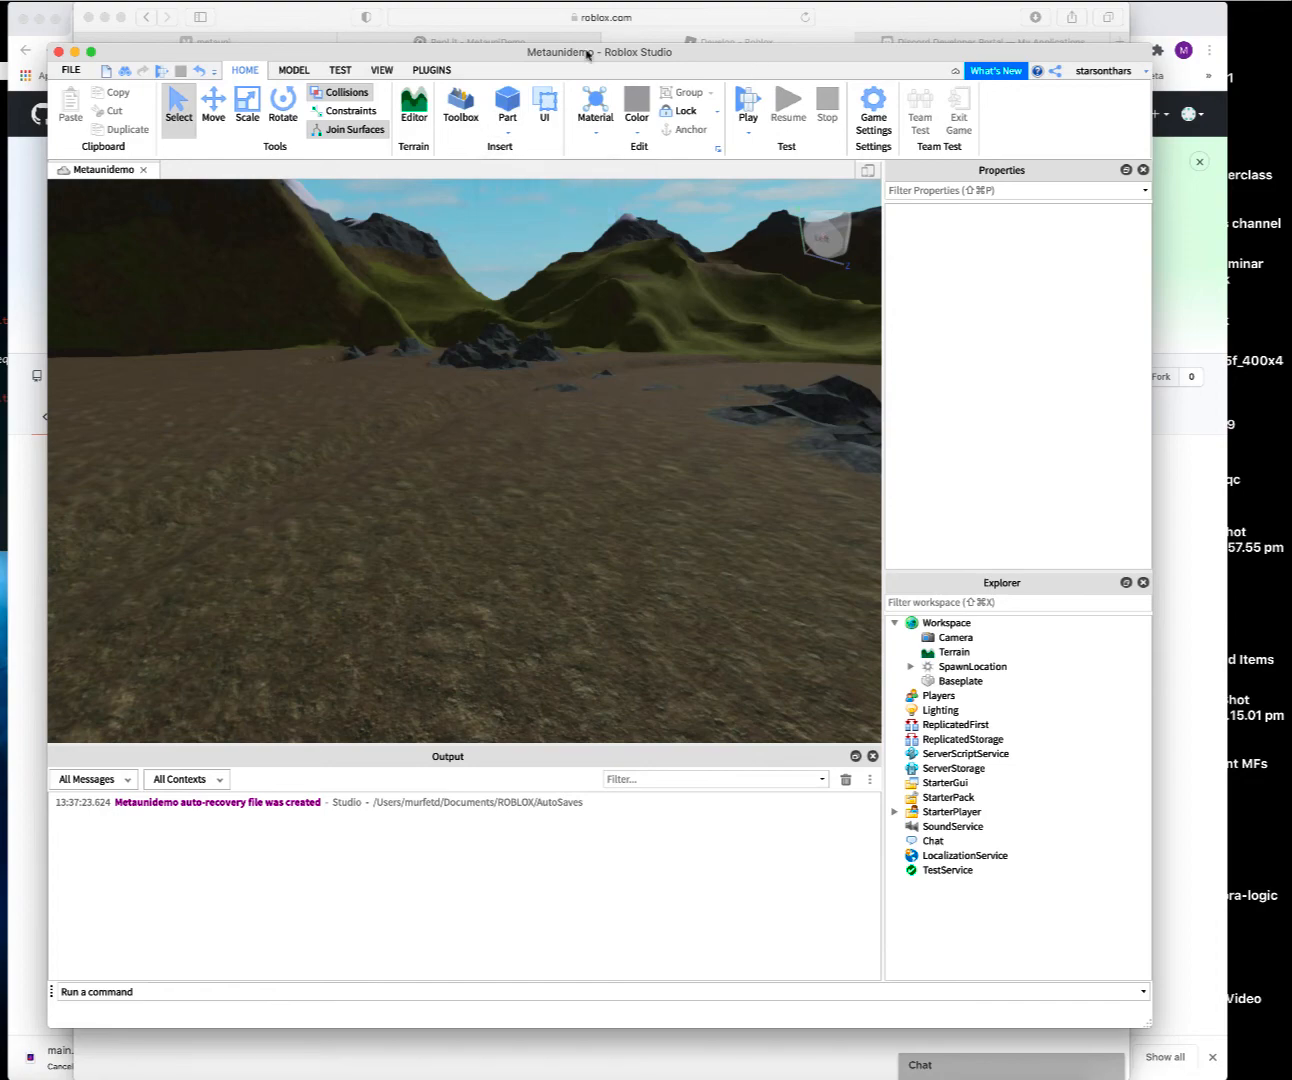
Step: Open The Rising Sea from Roblox, set its window beside Metaunidemo, and select the Zones folder in its Workspace
left_click(70, 69)
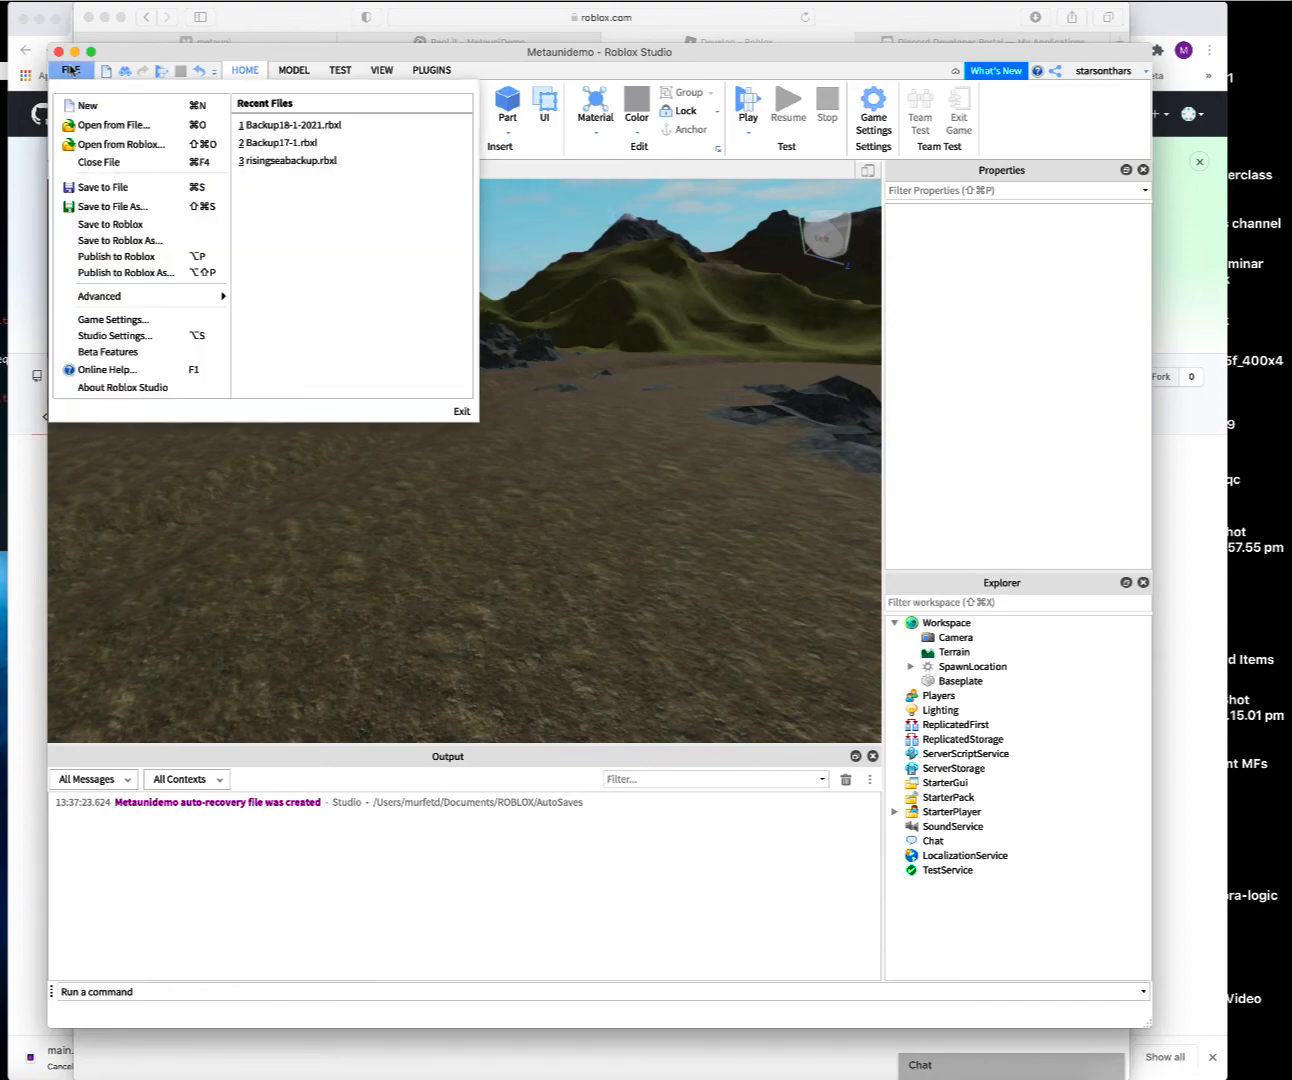
left_click(117, 145)
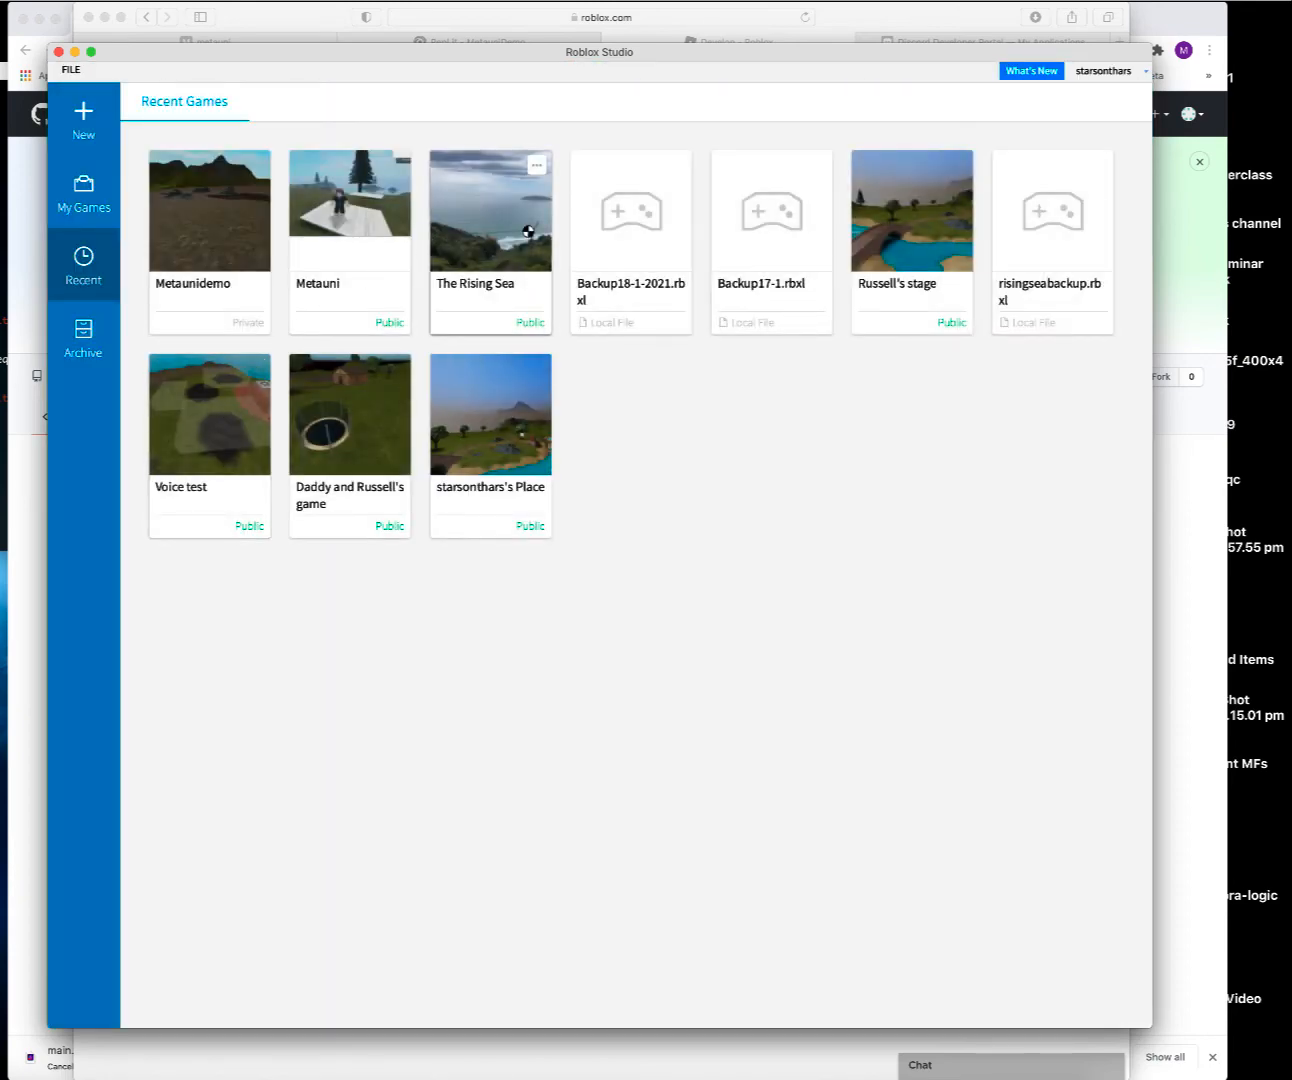
left_click(522, 230)
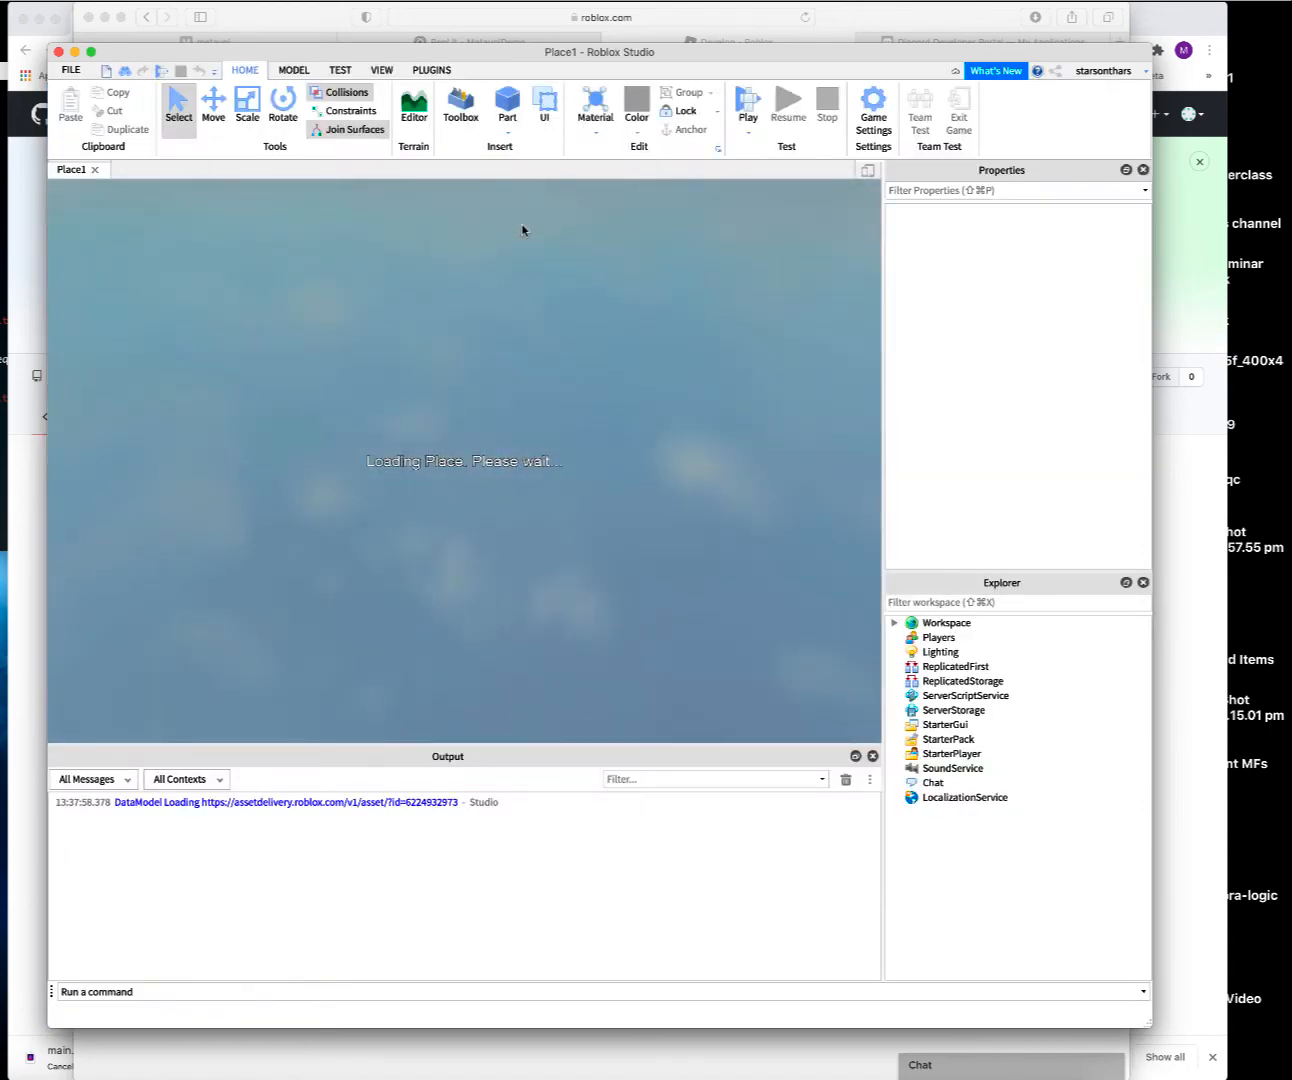
left_click_drag(709, 53, 288, 17)
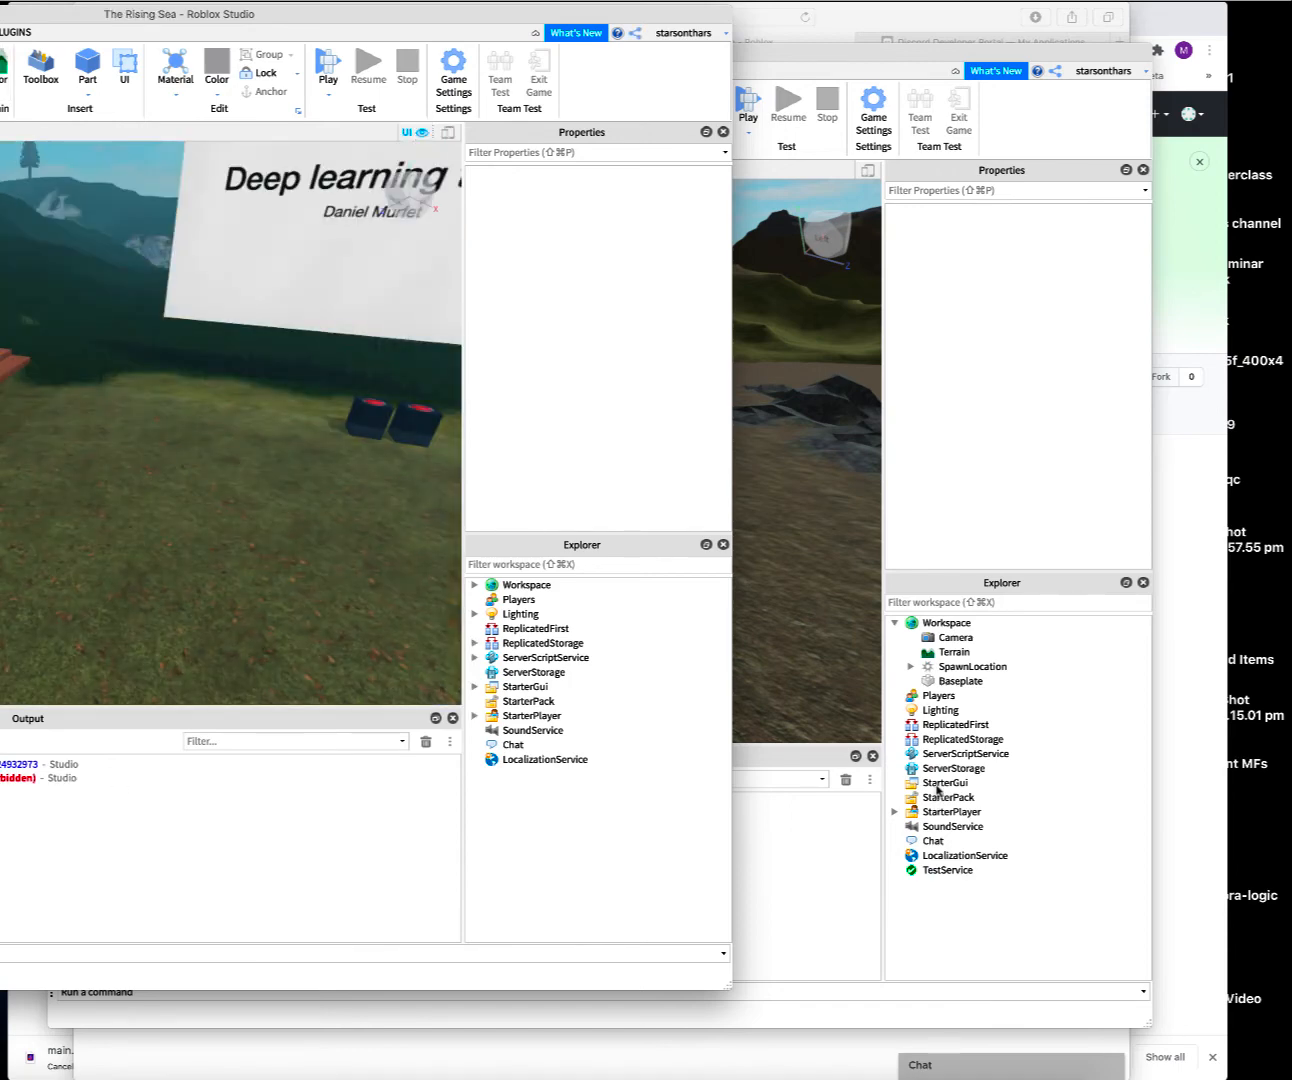
left_click(474, 585)
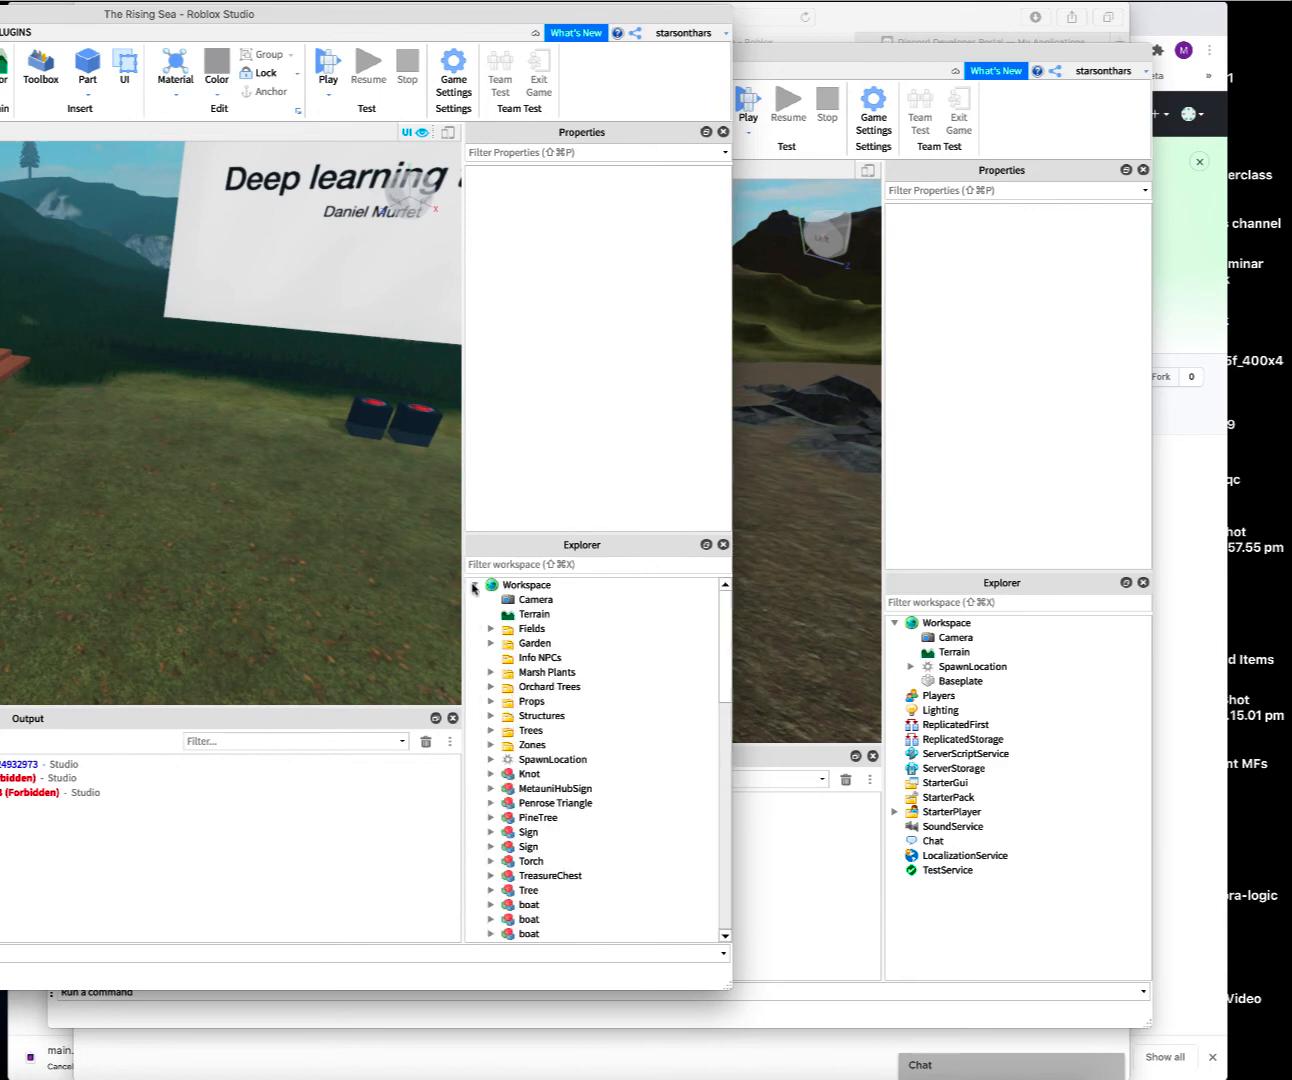
left_click(532, 745)
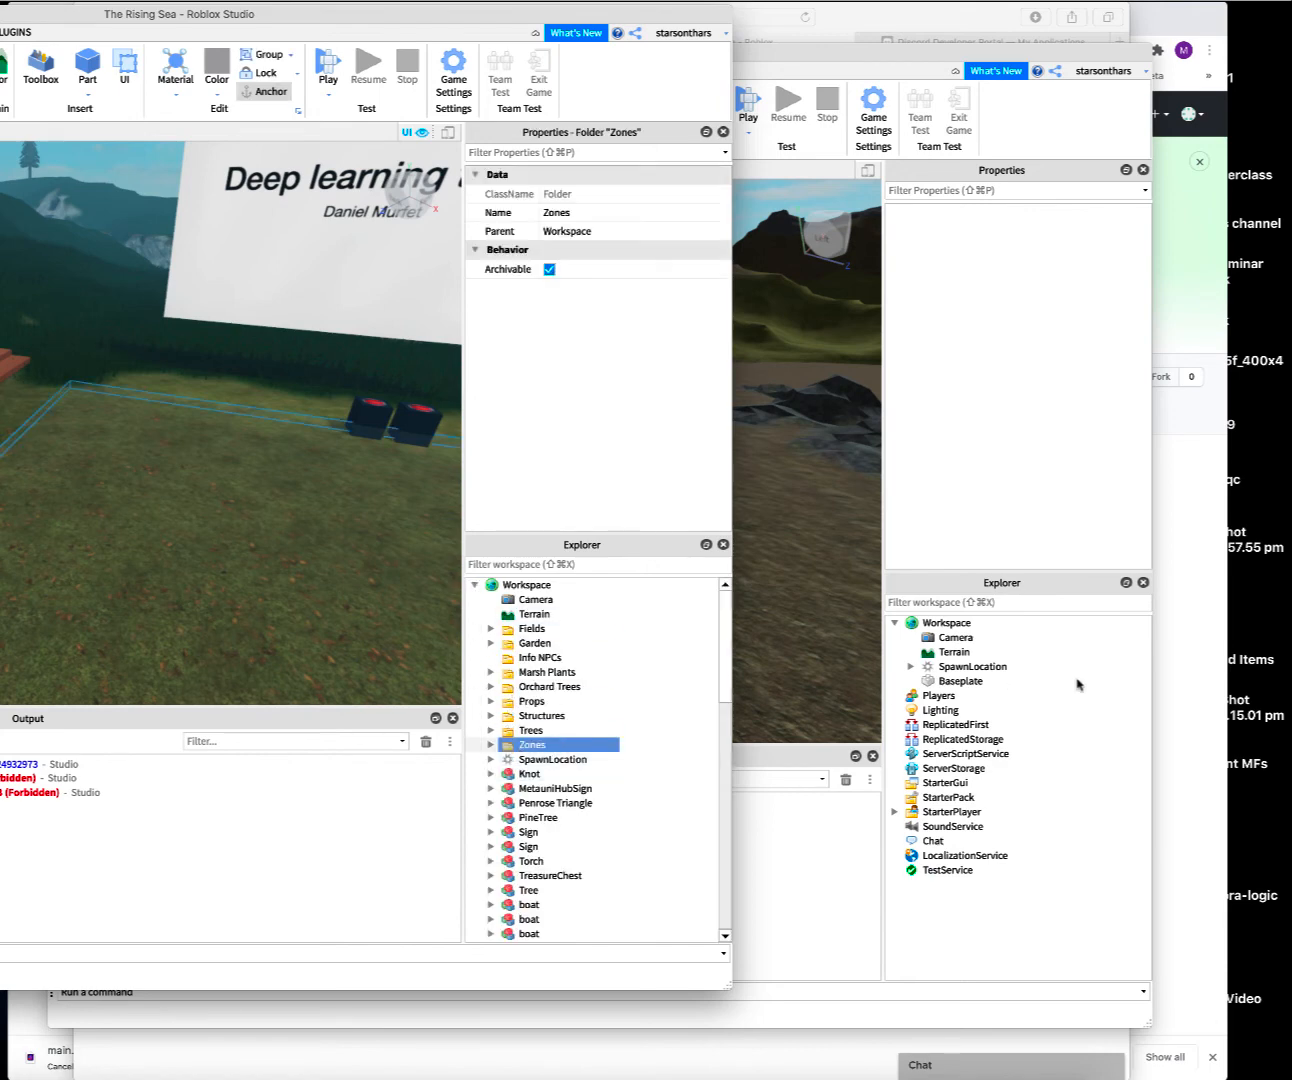
Step: Add a folder to Metaunidemo's Workspace and name it Zones
left_click(959, 624)
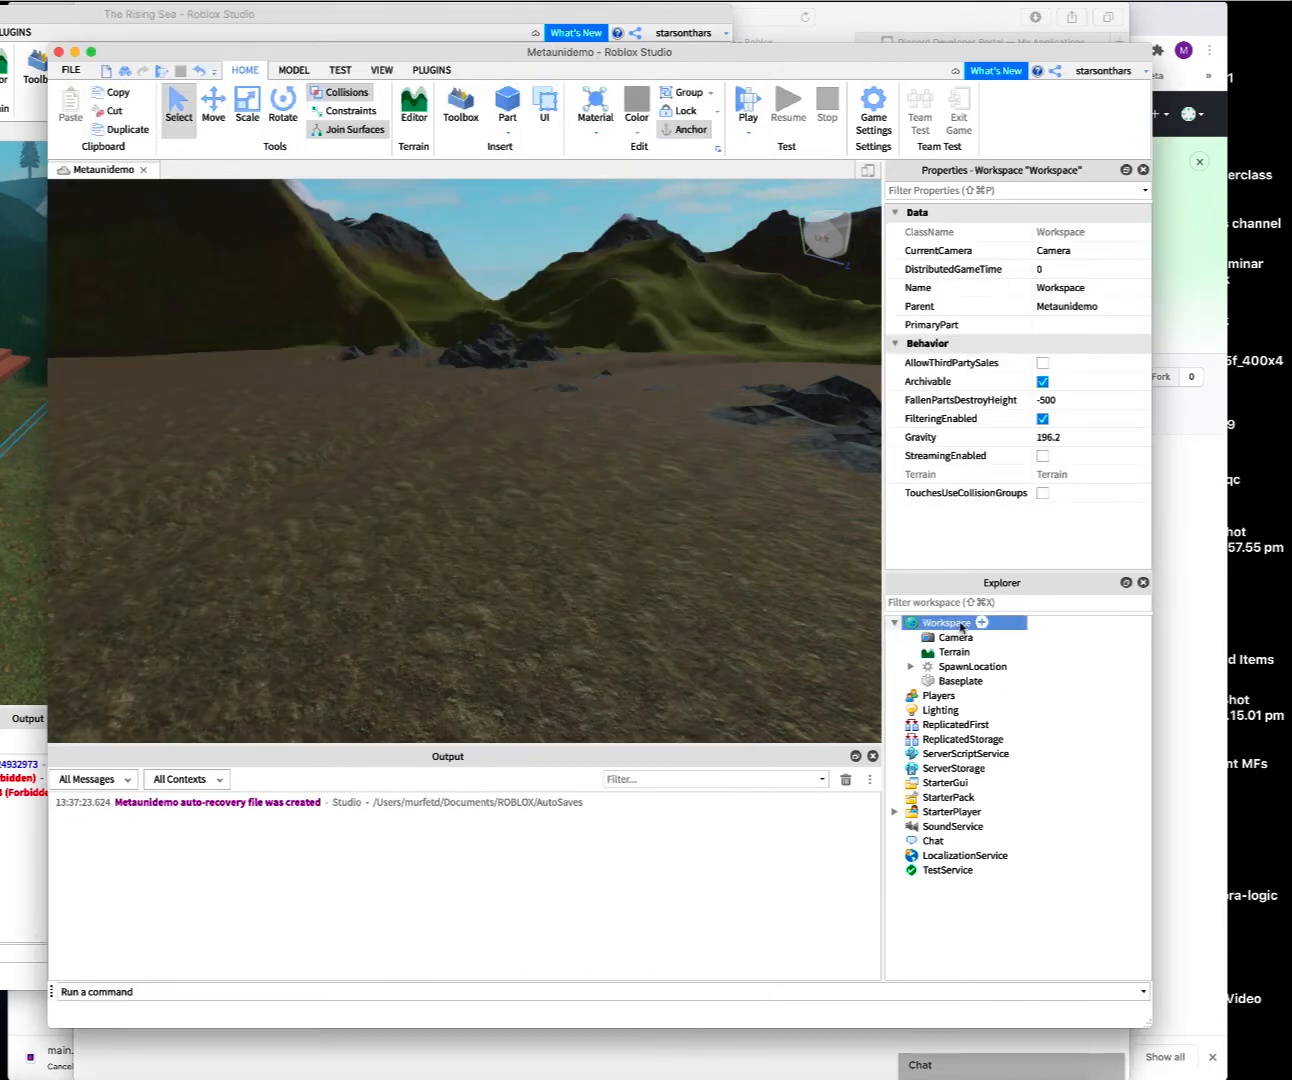
right_click(961, 628)
left_click(982, 622)
left_click(982, 622)
left_click(926, 740)
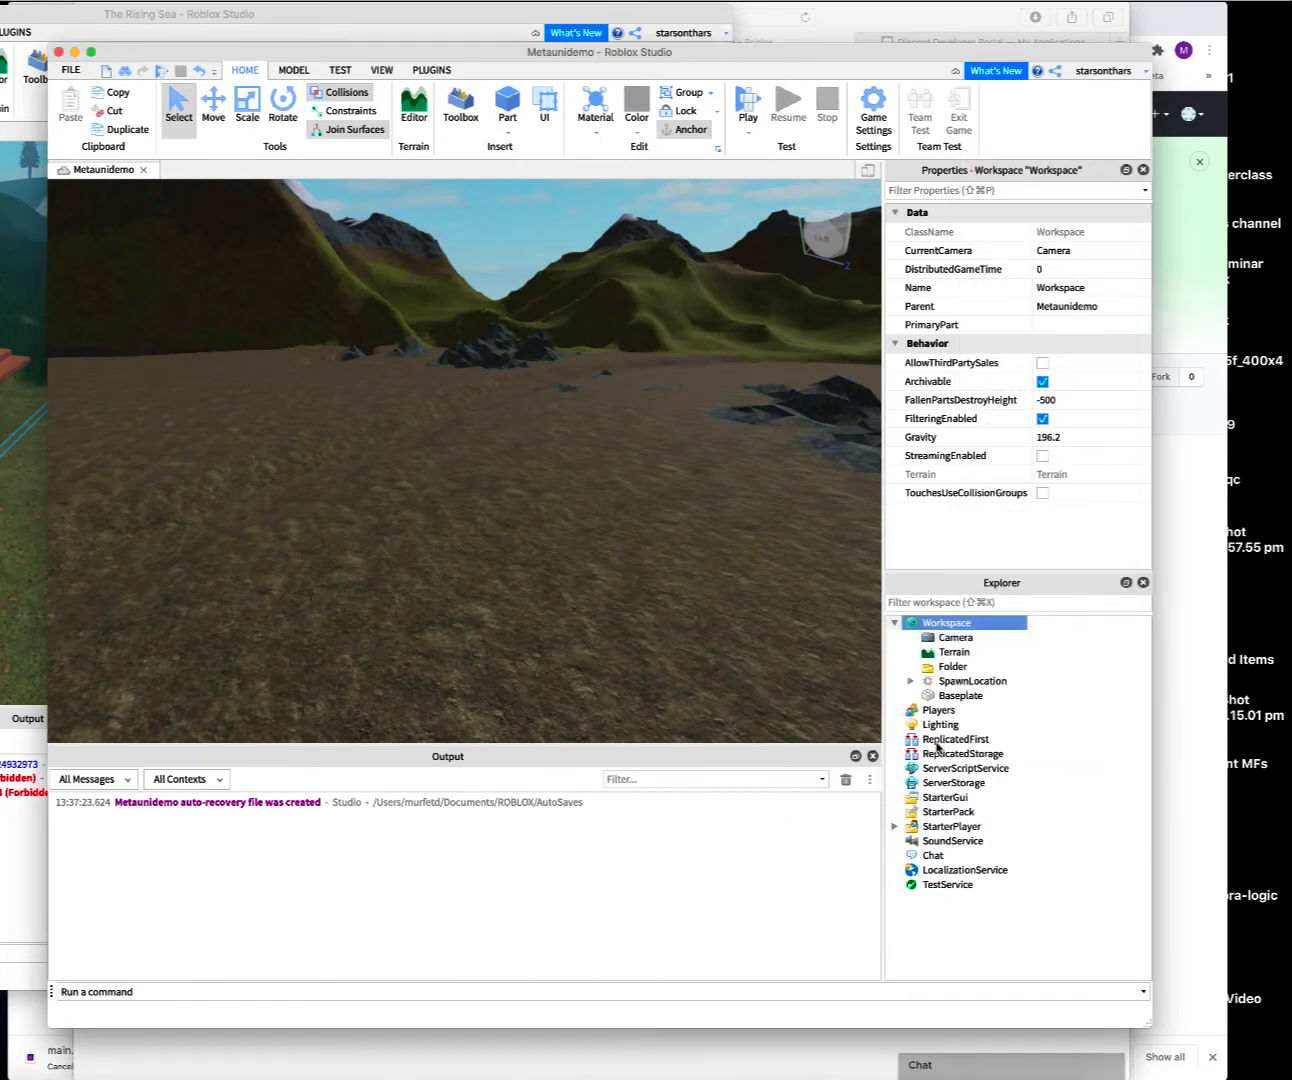
left_click(1006, 251)
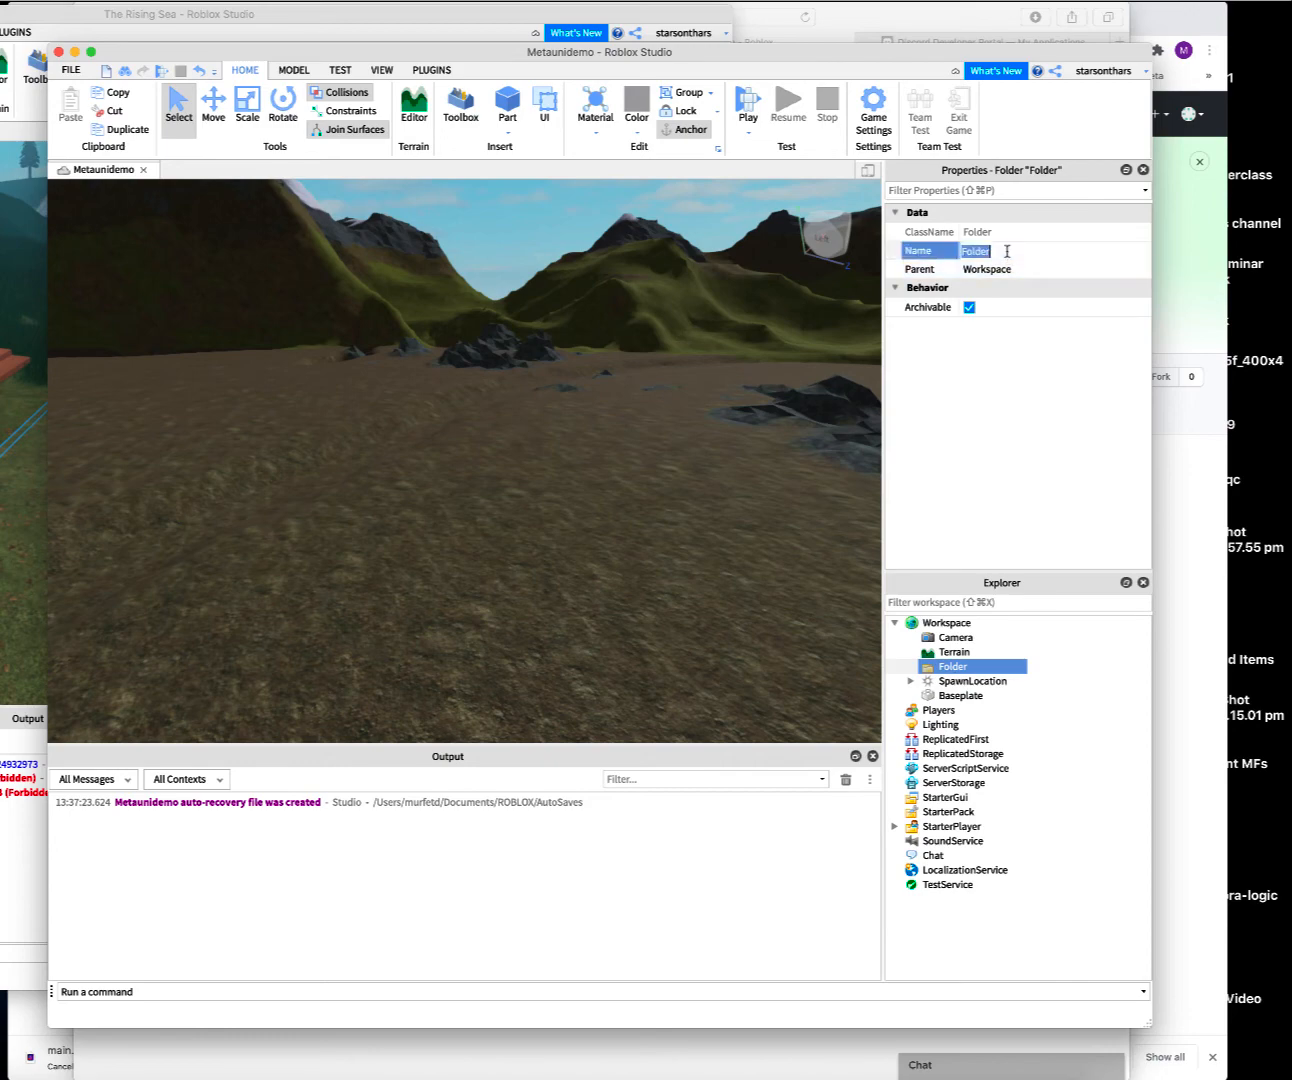
type("Zones")
key("Return")
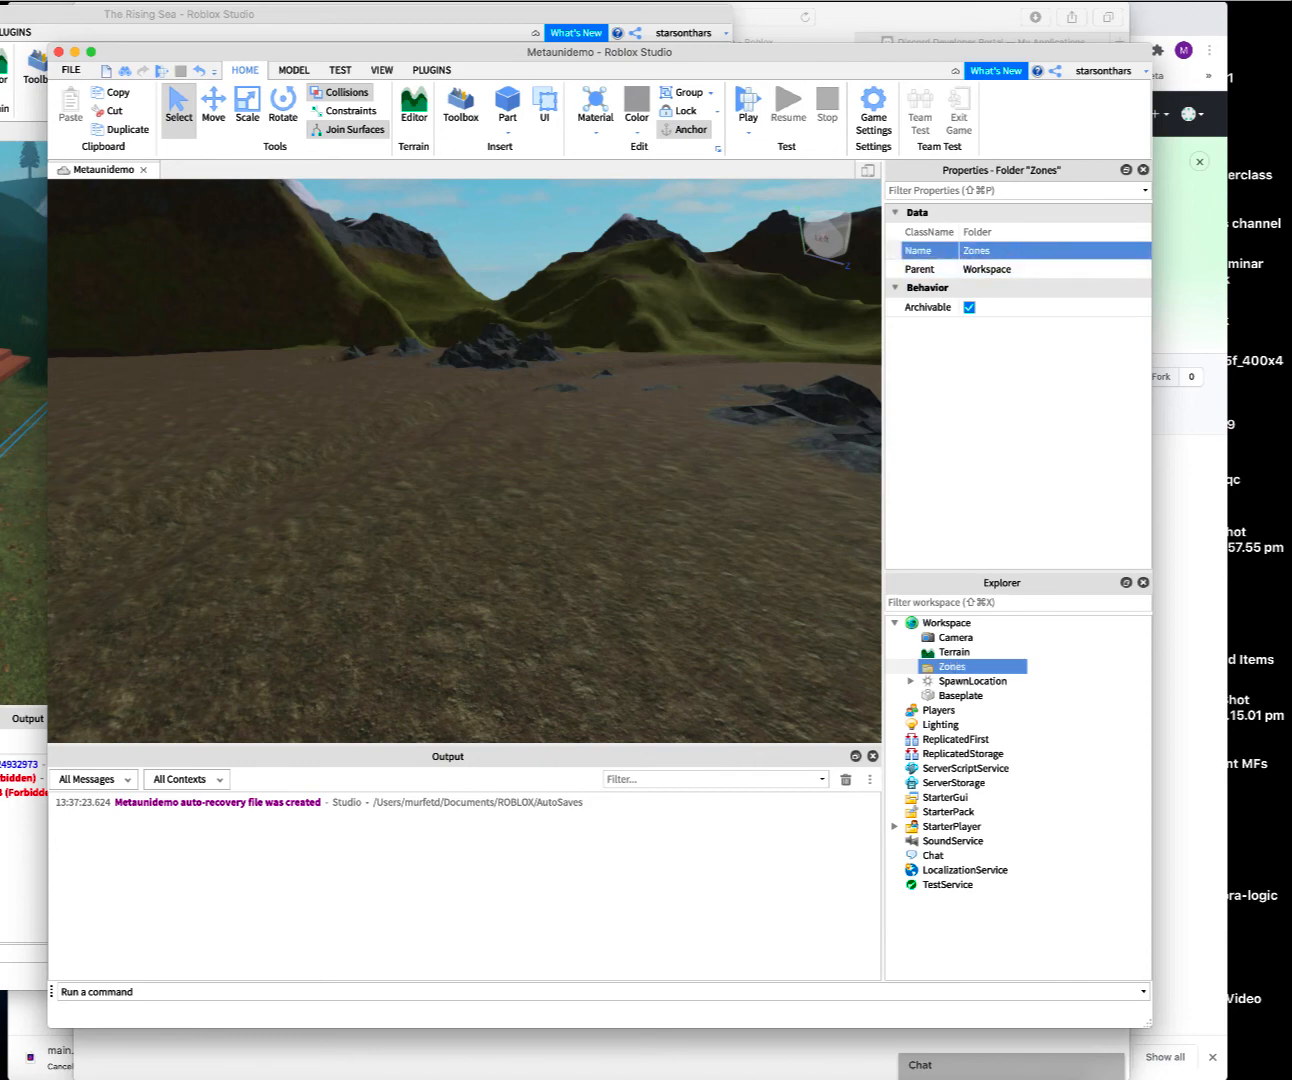
Step: Copy the zTalk model from The Rising Sea's Zones folder and paste it into Metaunidemo
left_click(20, 480)
left_click(131, 473)
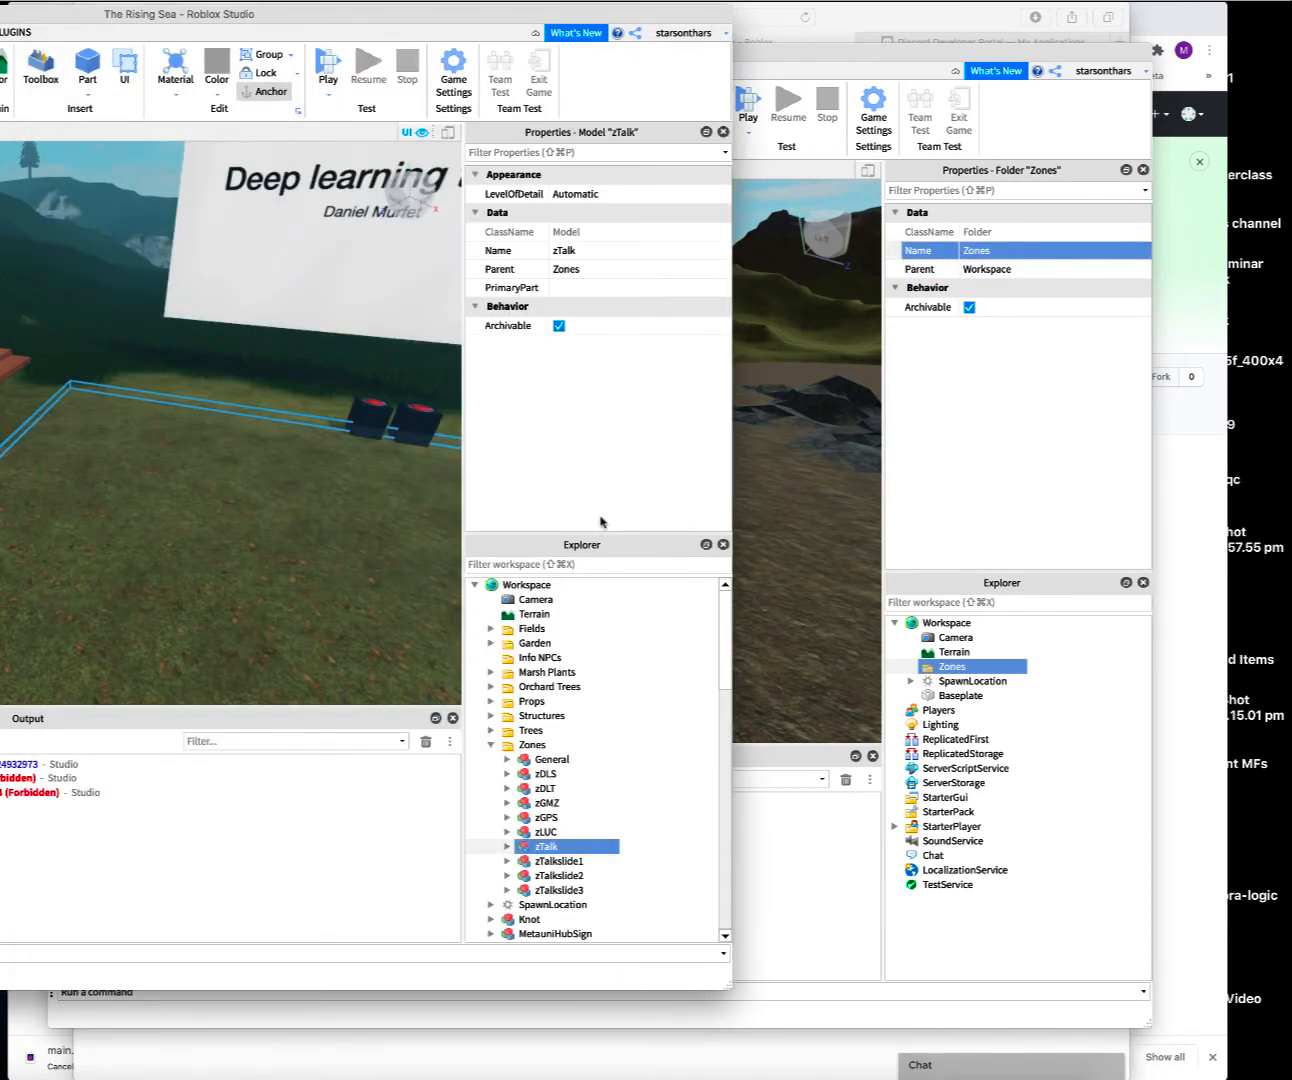
left_click(770, 558)
key("super+v")
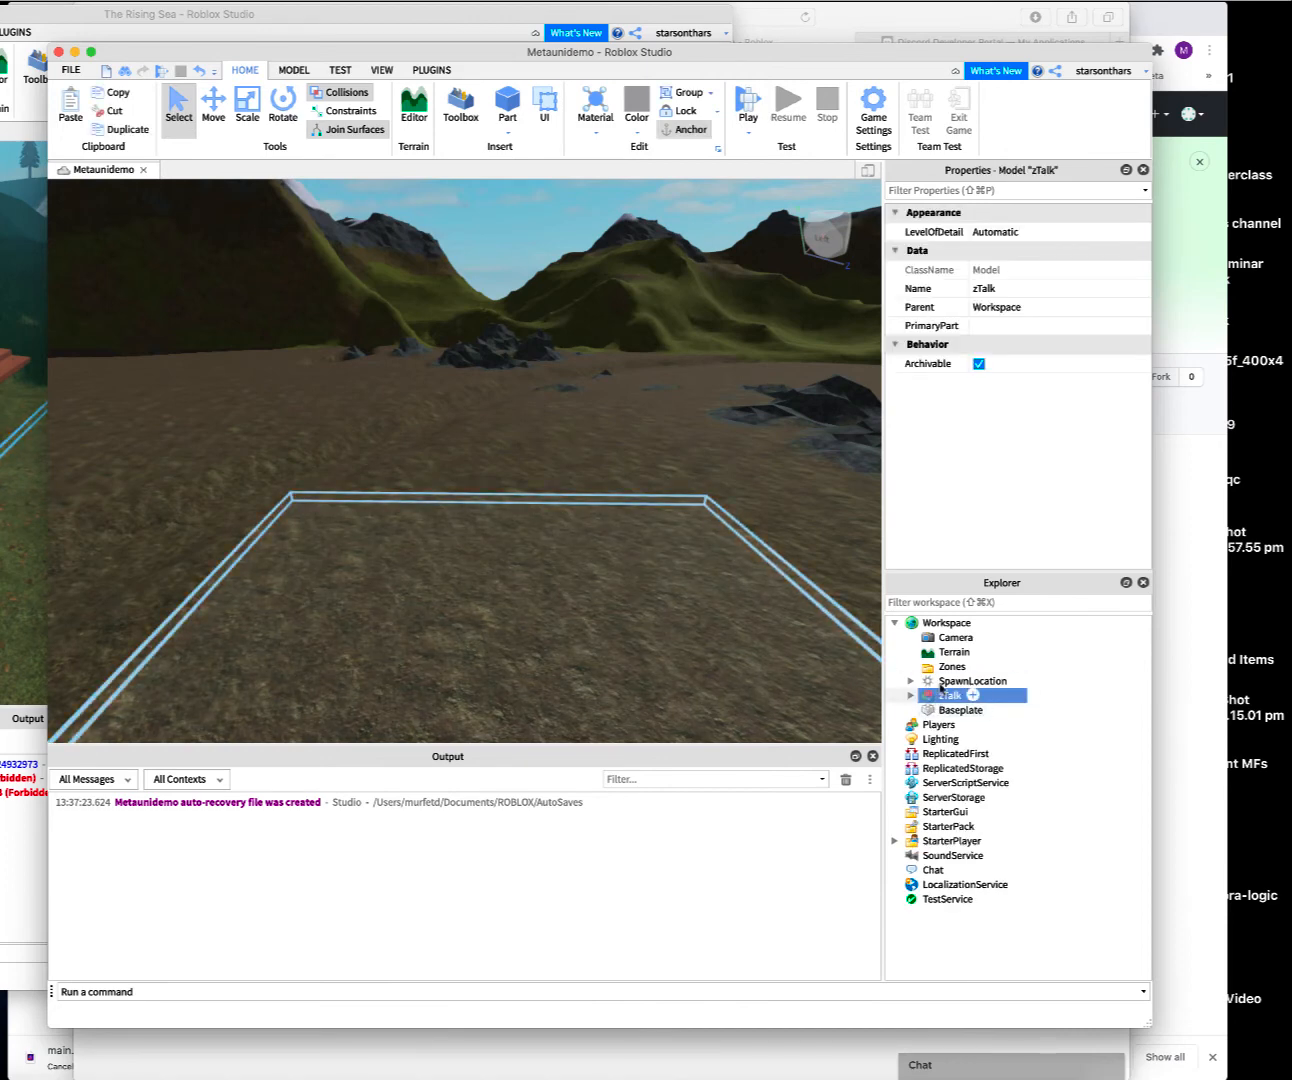
Step: Move the pasted zTalk model into Metaunidemo's Zones folder
left_click_drag(940, 693, 950, 667)
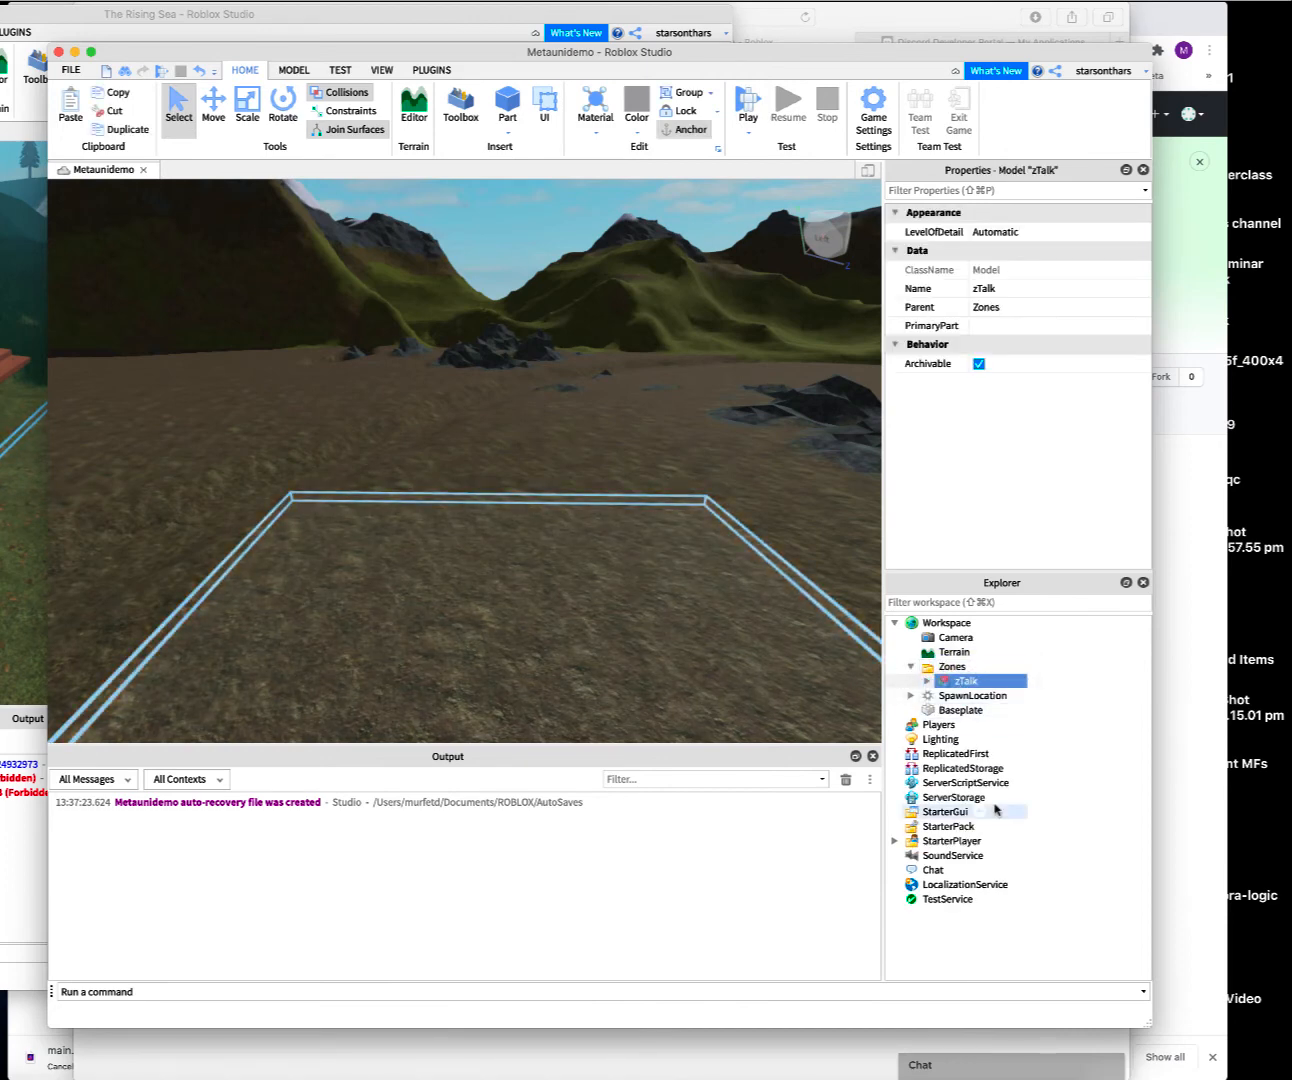
Step: Copy ZonesScript from The Rising Sea's ServerScriptService and place the copy in Metaunidemo's ServerScriptService
left_click(22, 367)
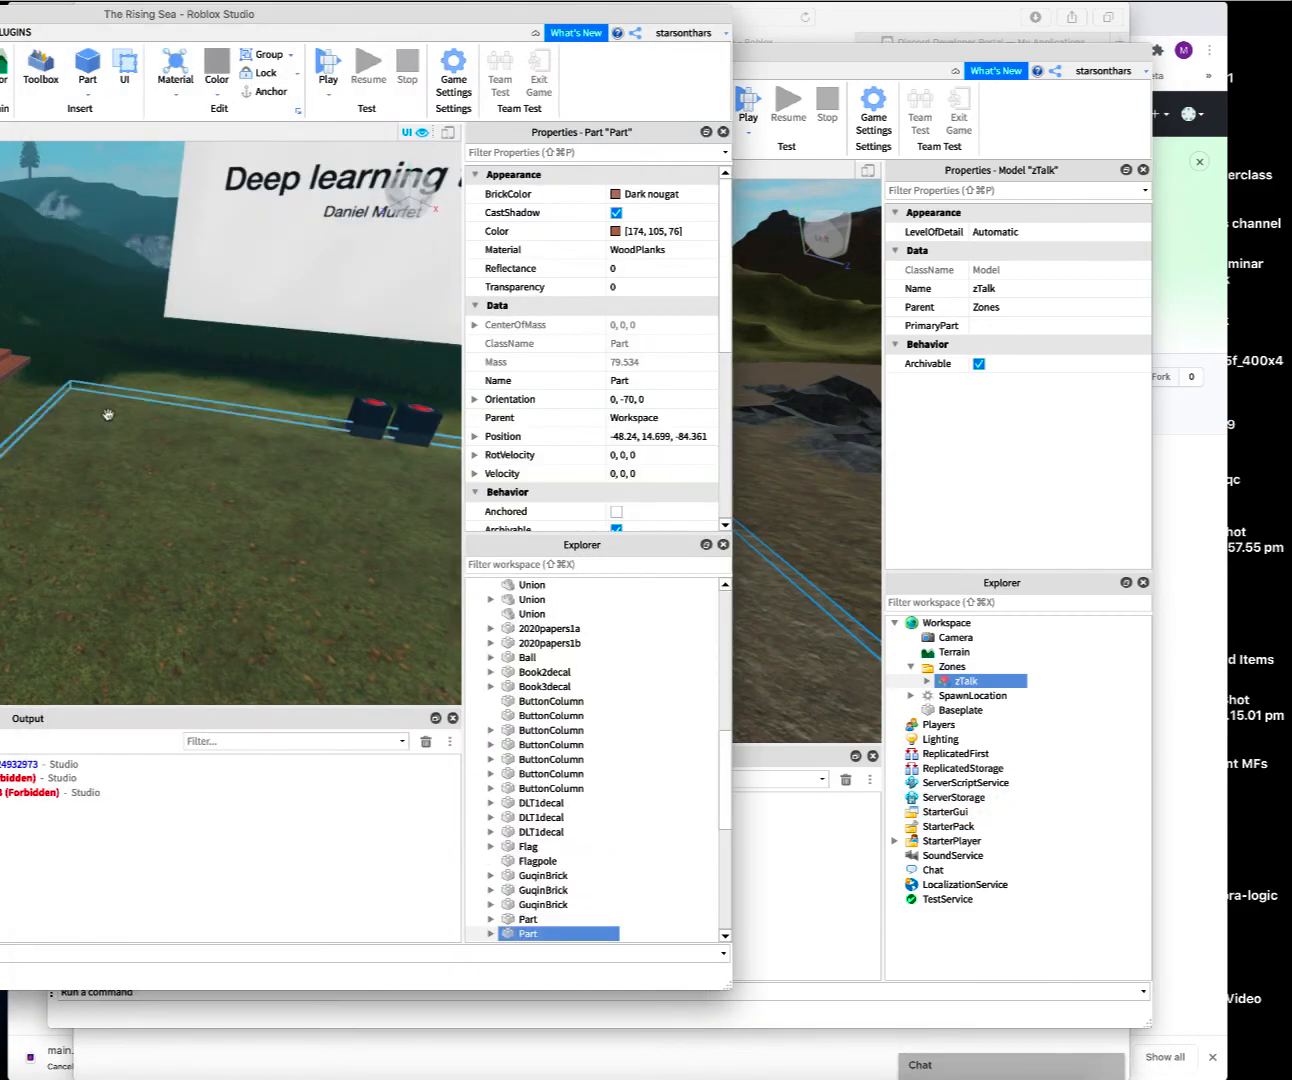
left_click(78, 360)
scroll(513, 728, "down", 3)
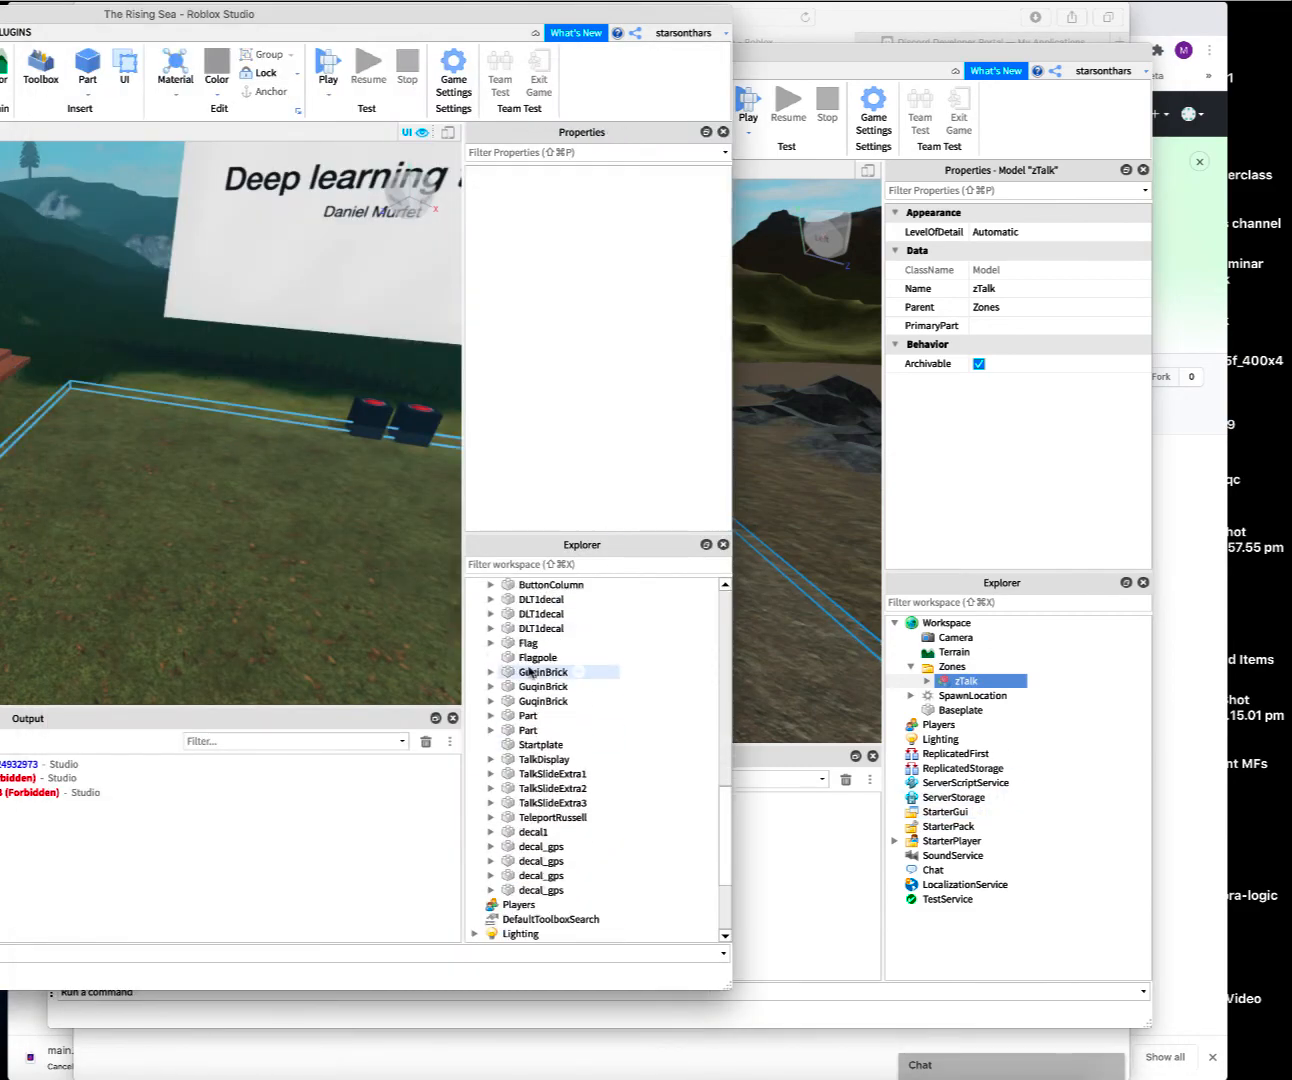
scroll(499, 745, "up", 10)
left_click(491, 746)
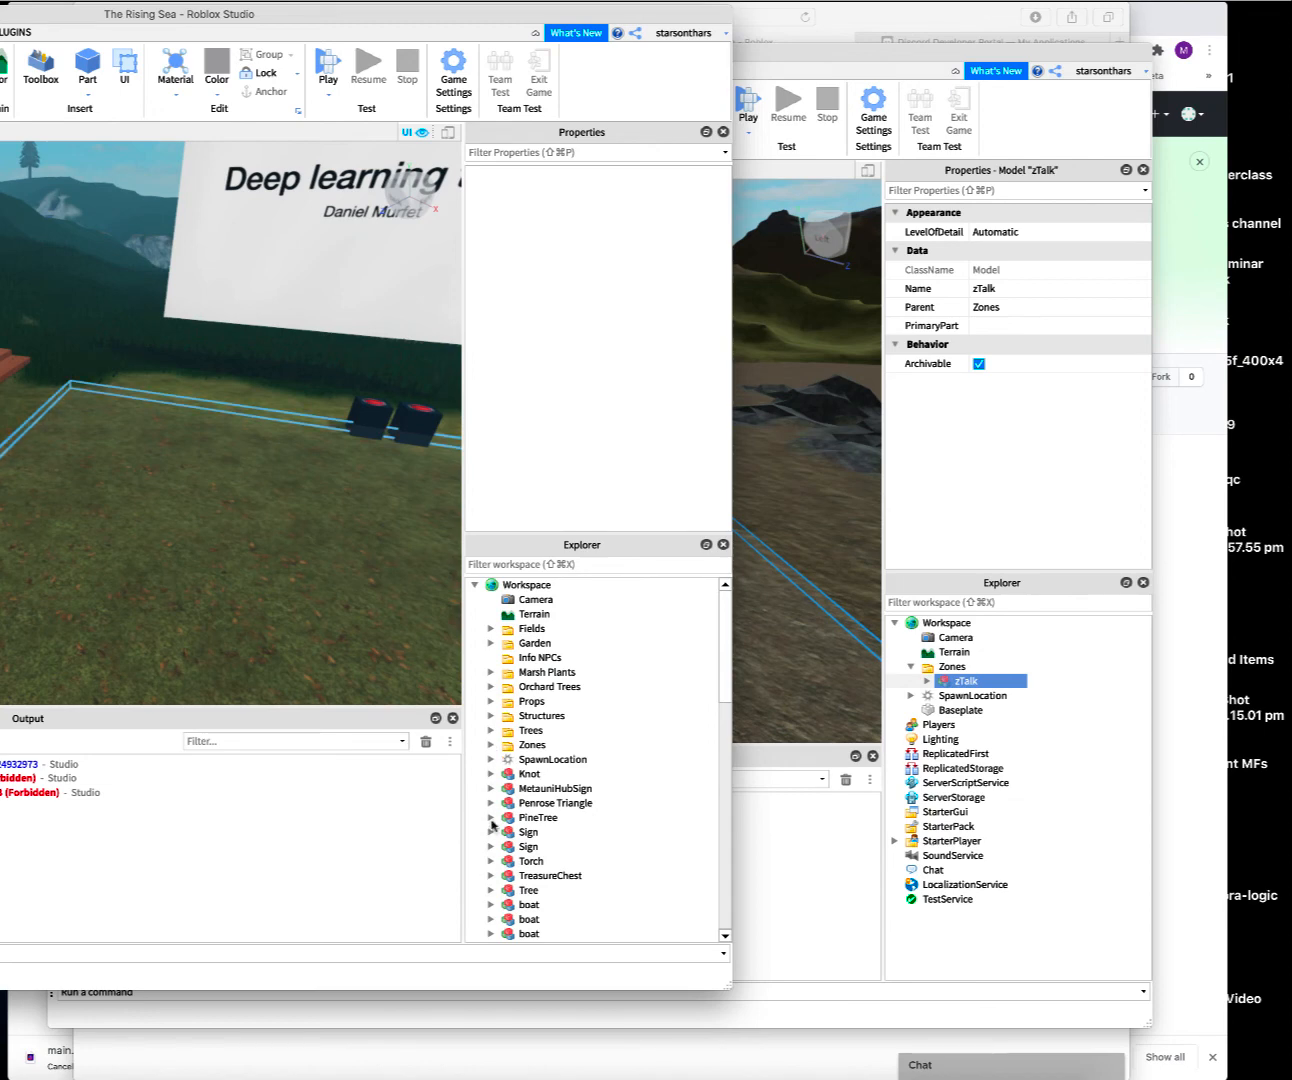
scroll(500, 820, "down", 10)
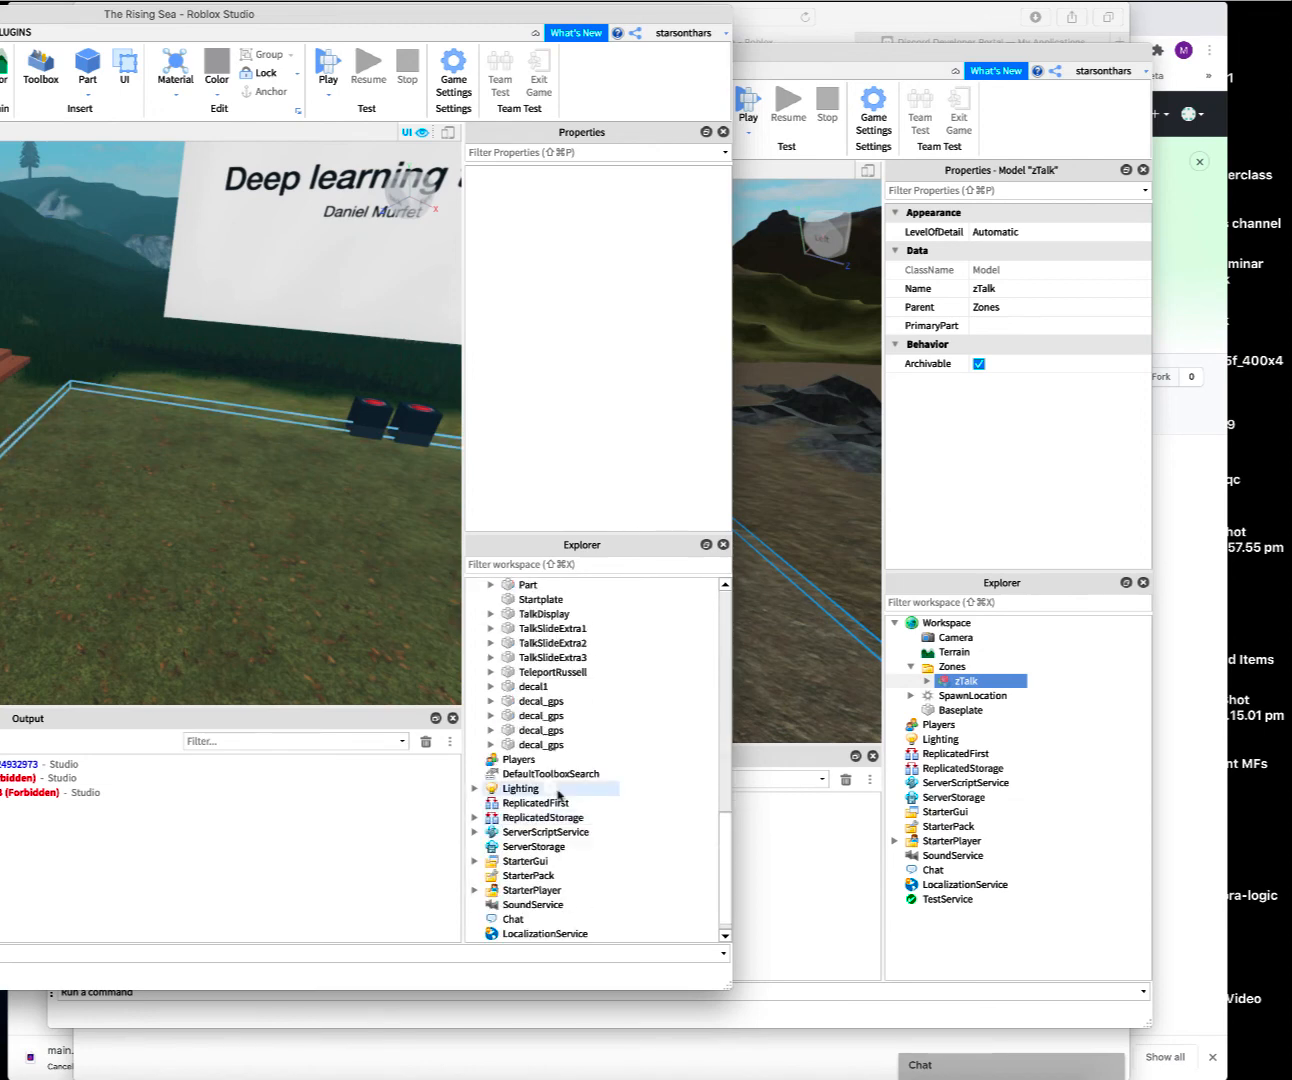
left_click(475, 831)
left_click(540, 861)
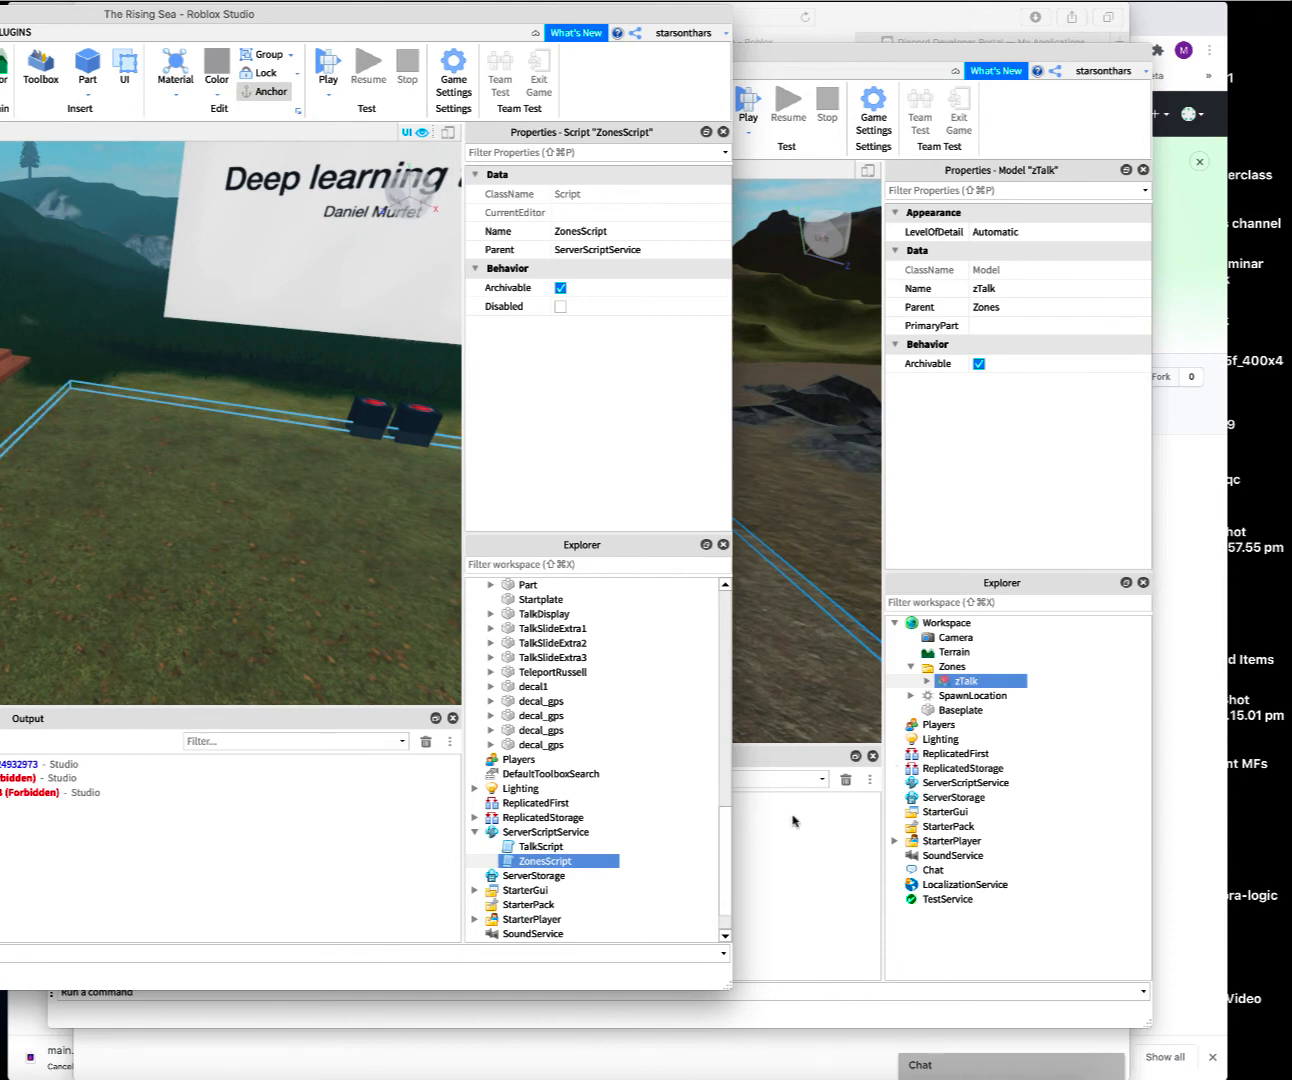
left_click(930, 787)
key("super+v")
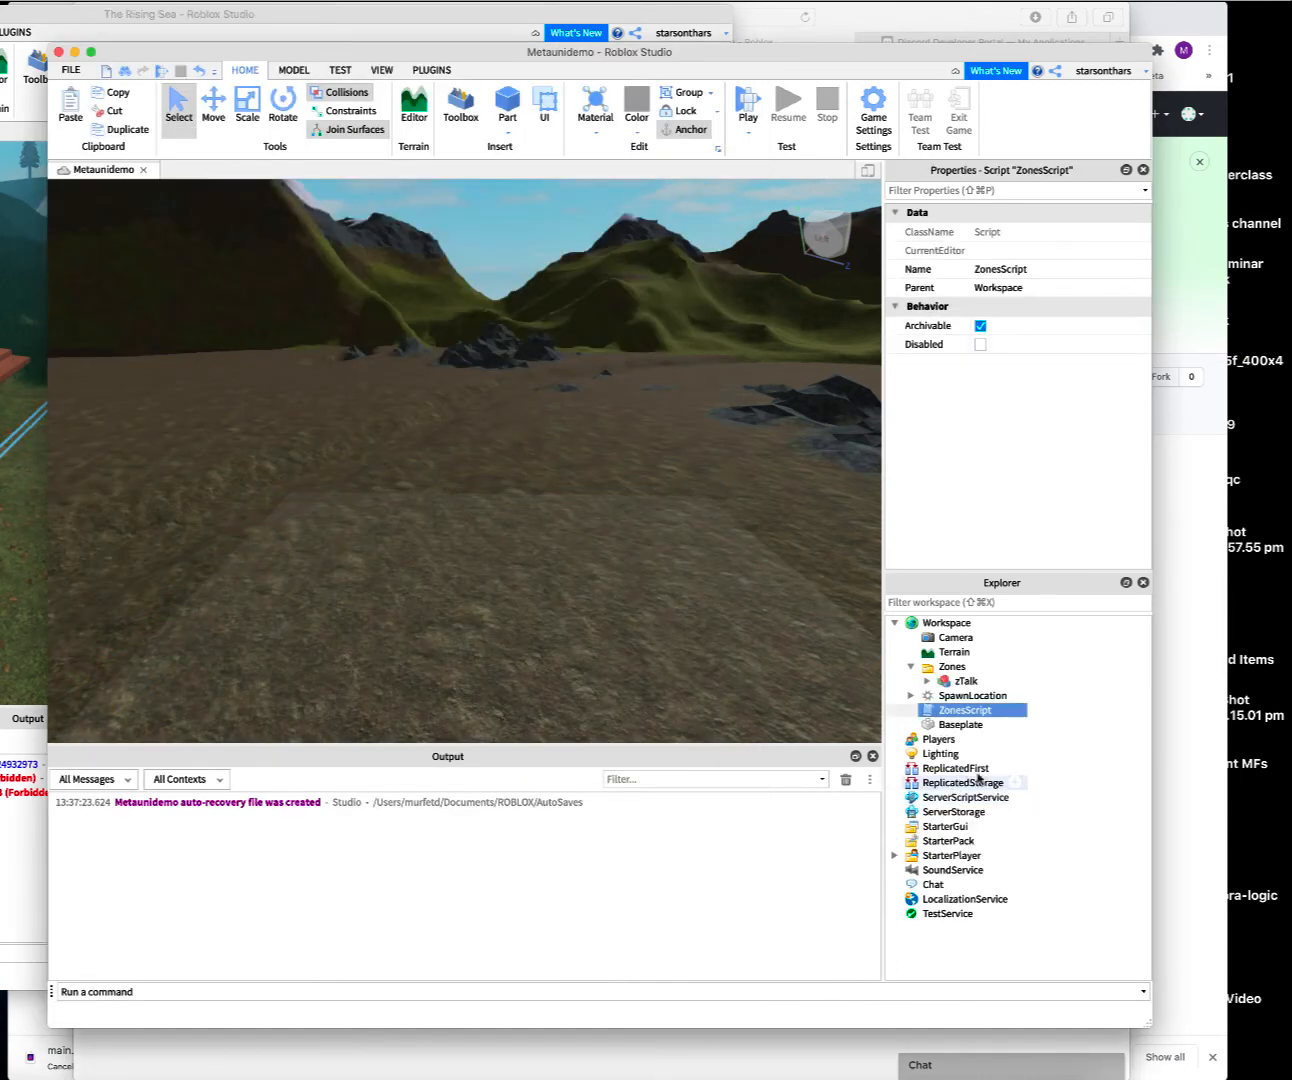
left_click_drag(948, 711, 955, 797)
Step: Open ZonesScript and examine how it collects the zones, detects touching players and posts to the Discord webhook through HttpService
double_click(965, 797)
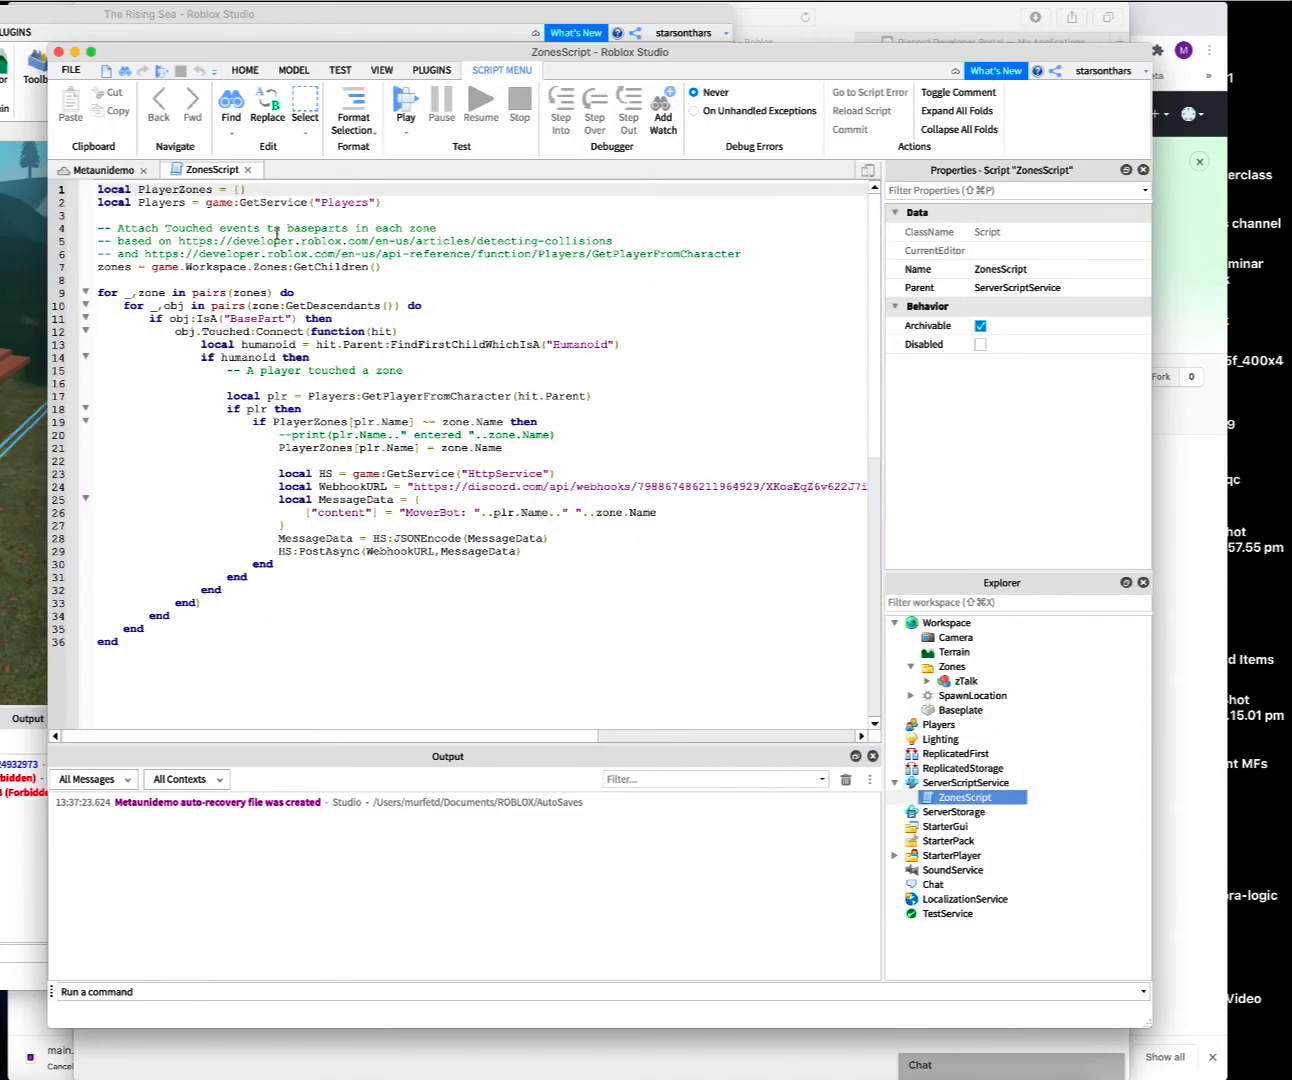
left_click(366, 370)
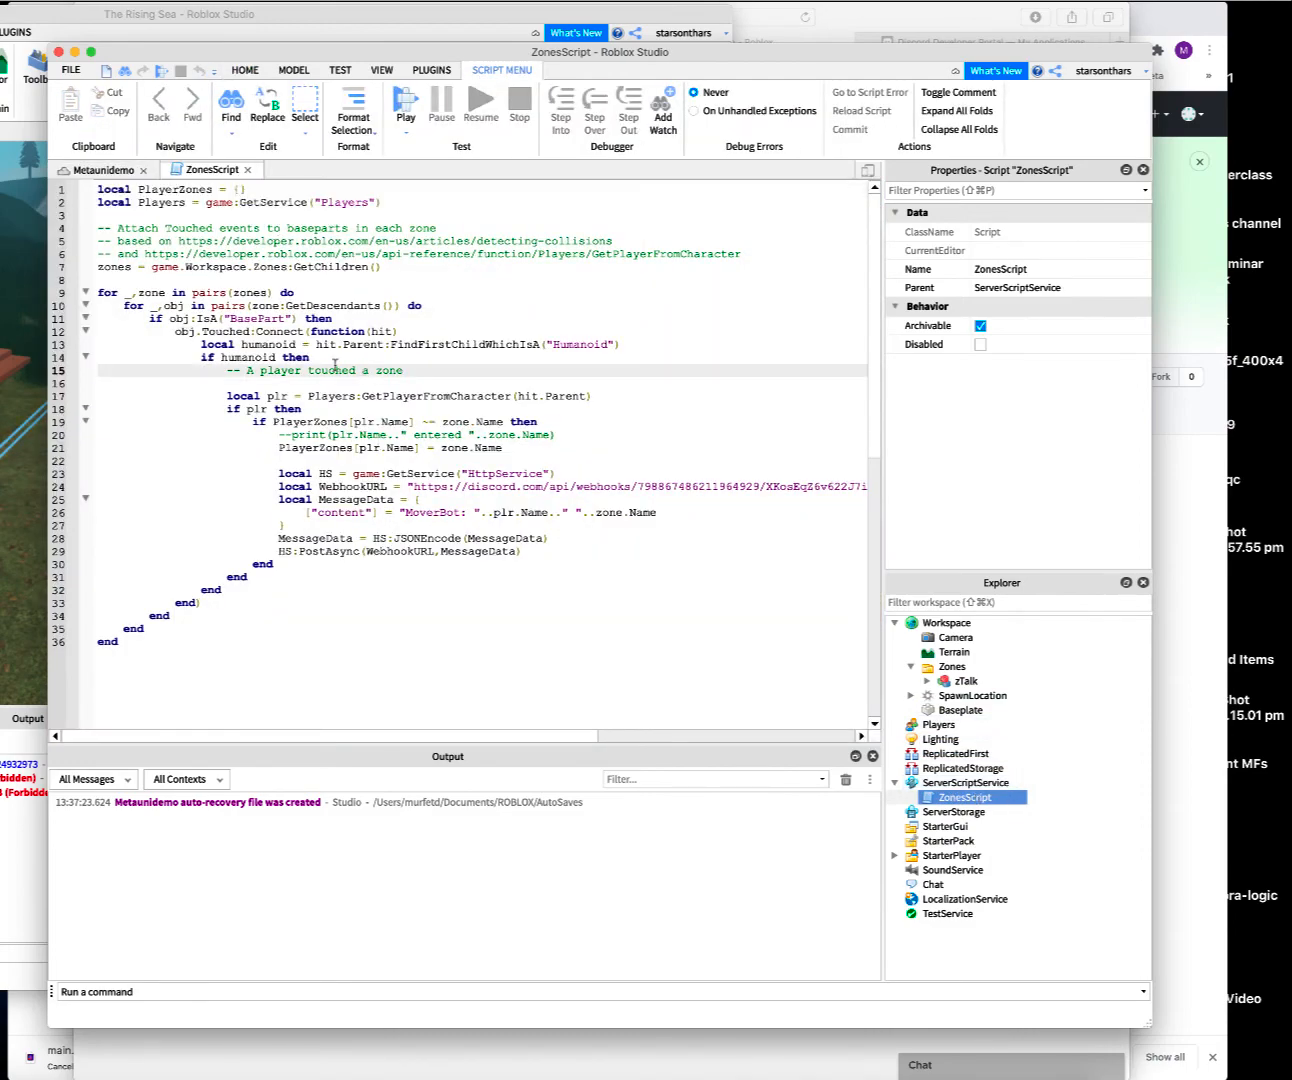
left_click(133, 290)
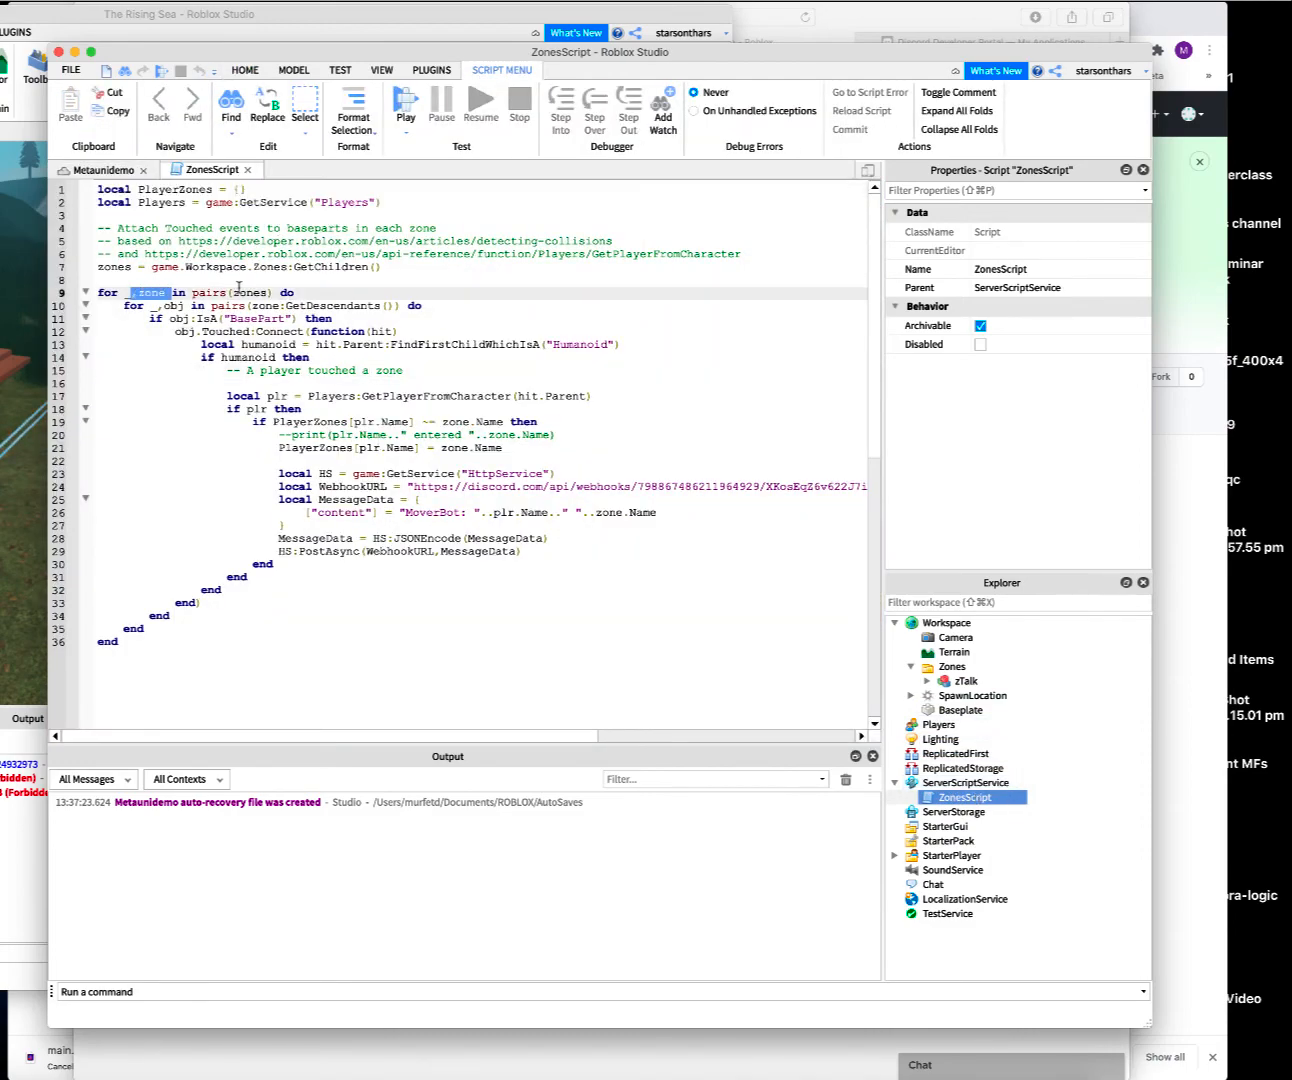
left_click(326, 269)
left_click_drag(382, 268, 206, 268)
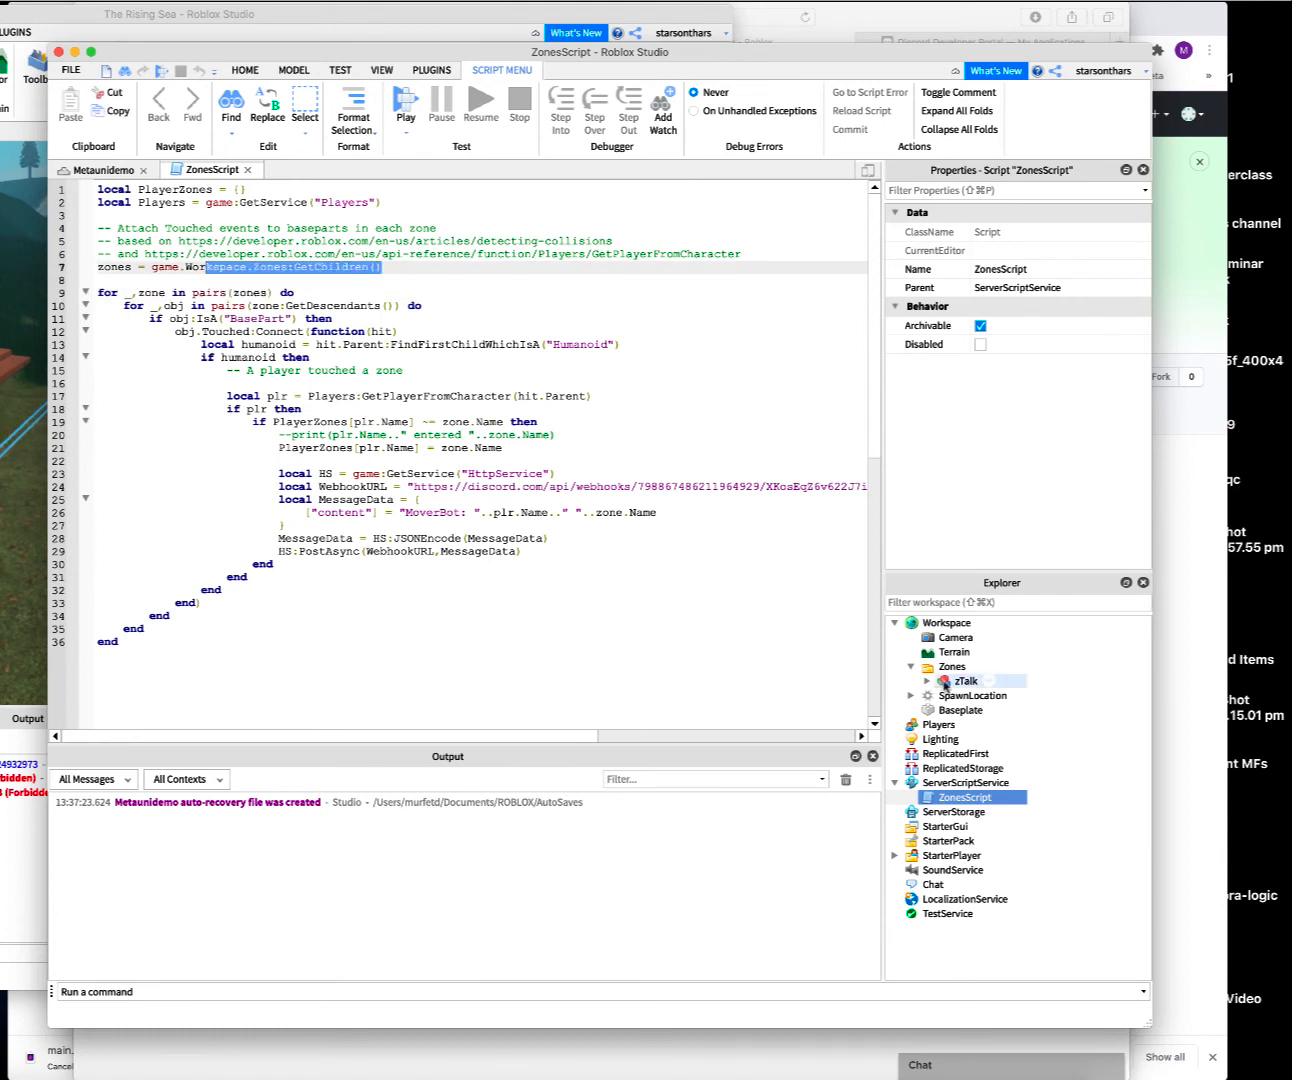
left_click(287, 318)
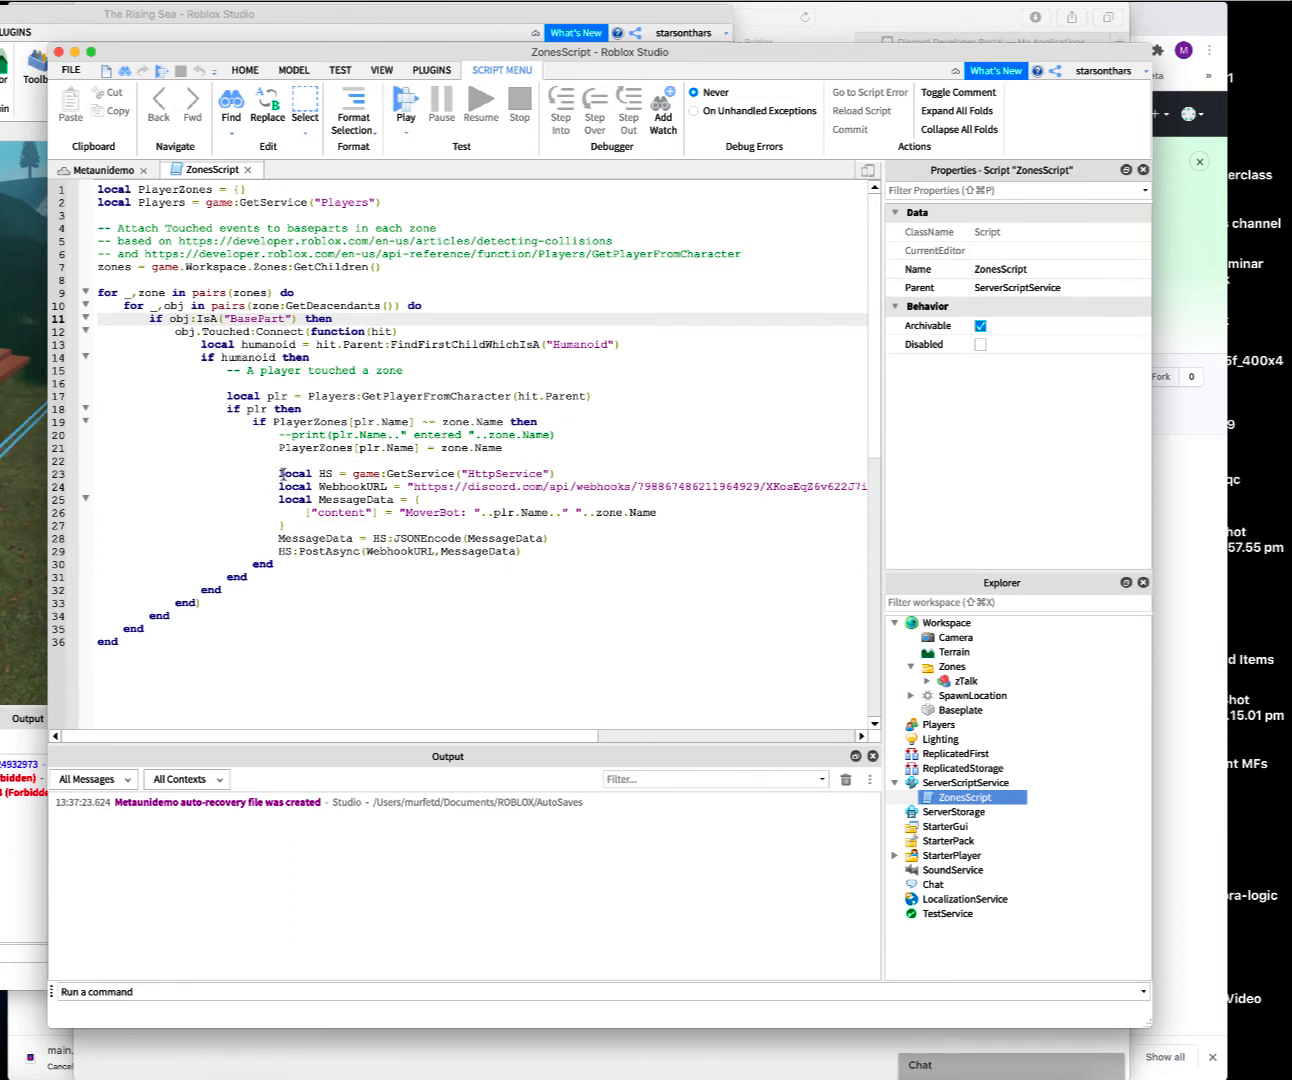
left_click_drag(277, 473, 598, 552)
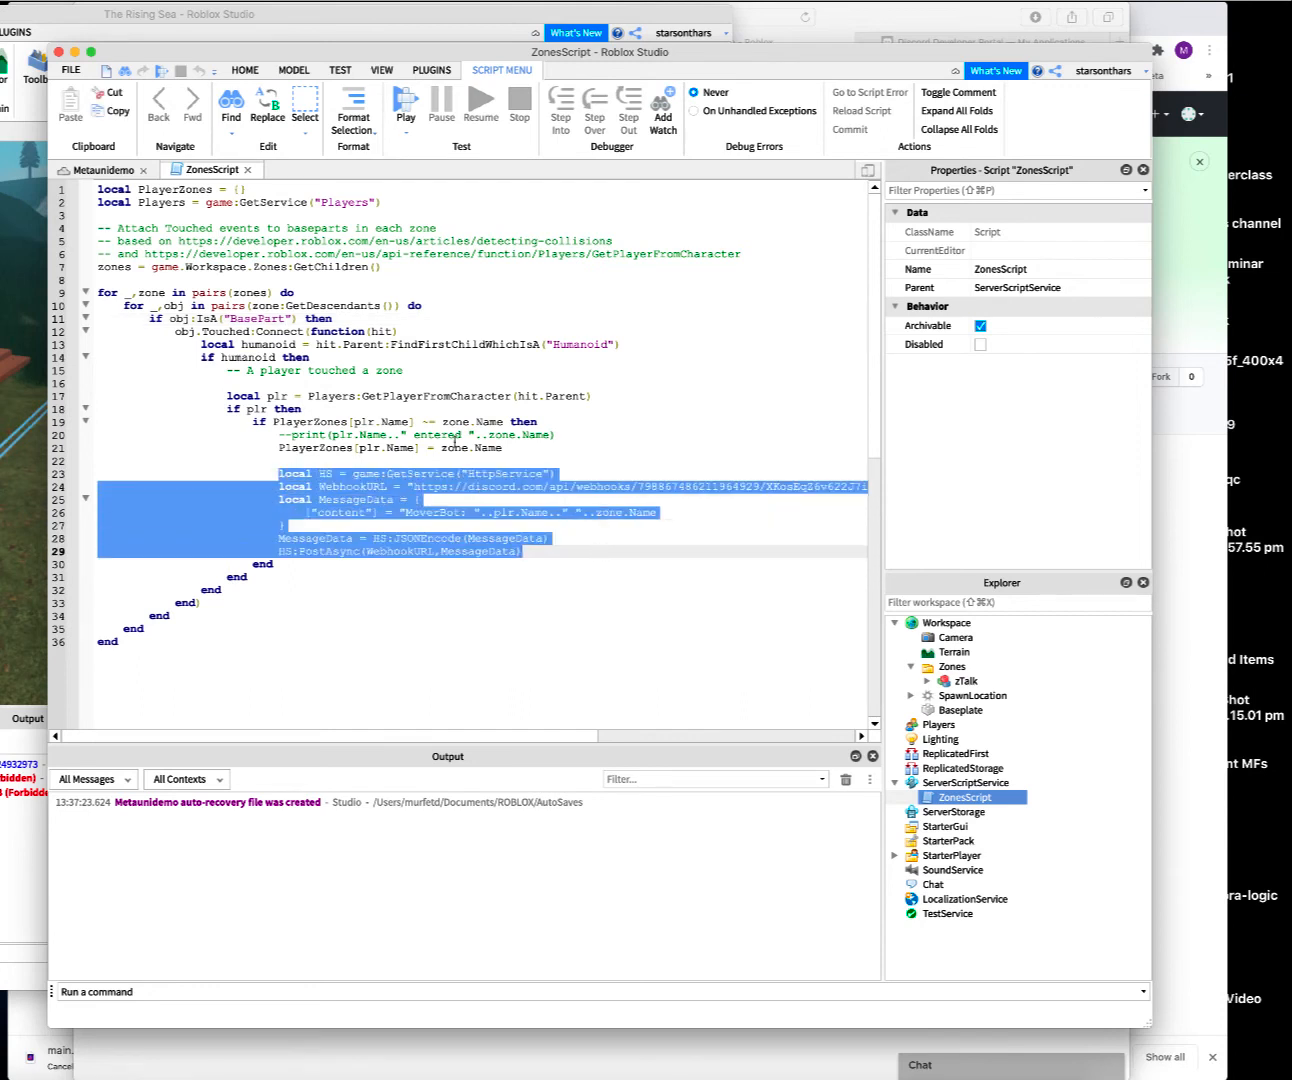
left_click(437, 421)
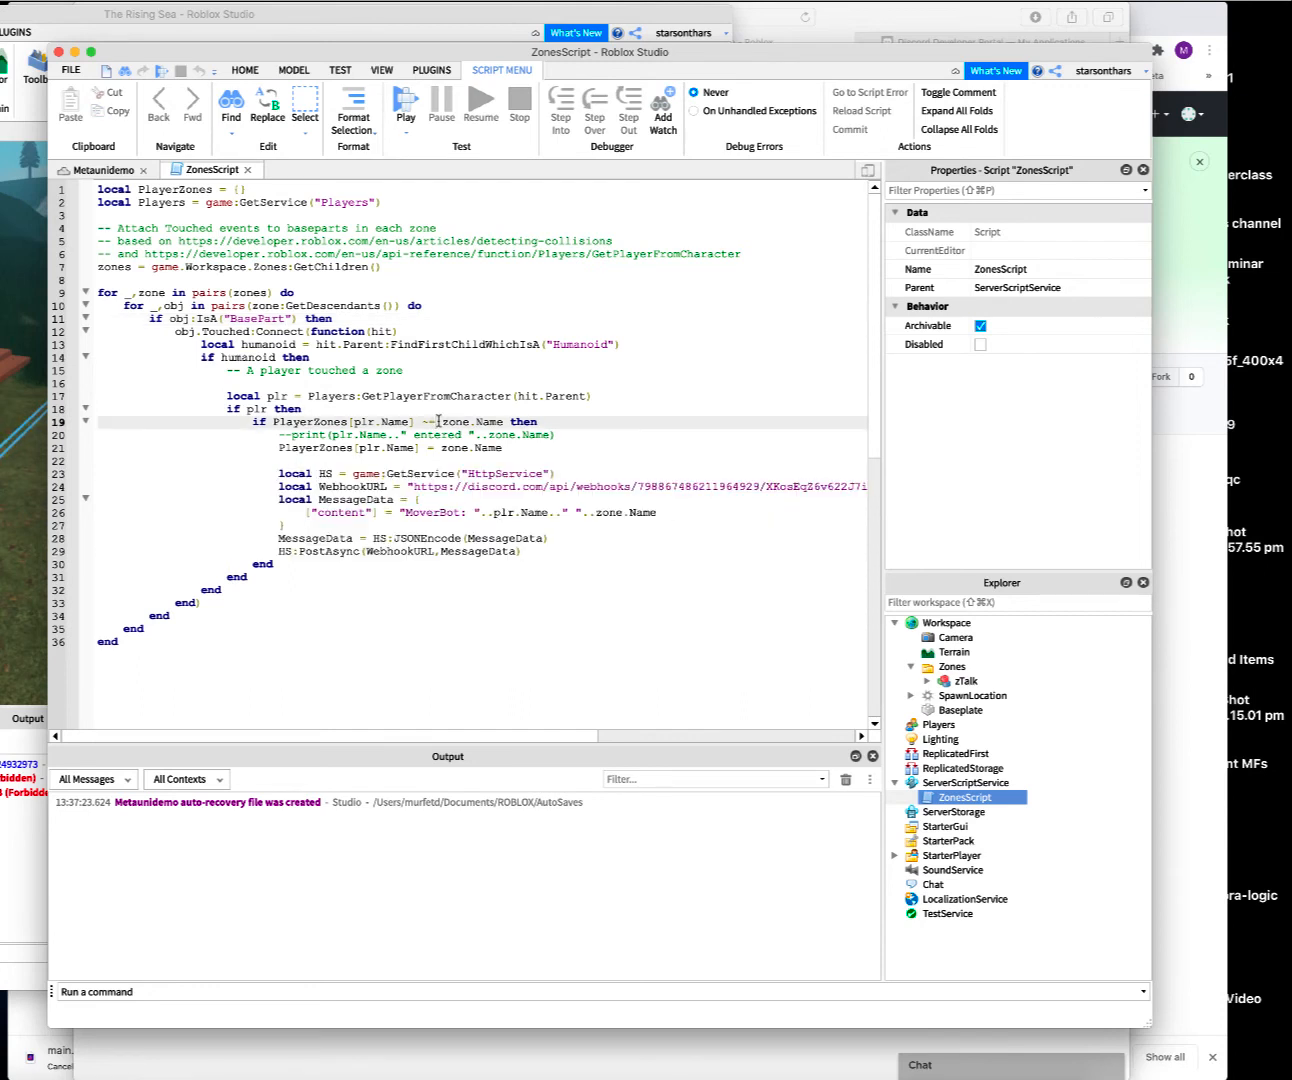
left_click_drag(467, 474, 560, 474)
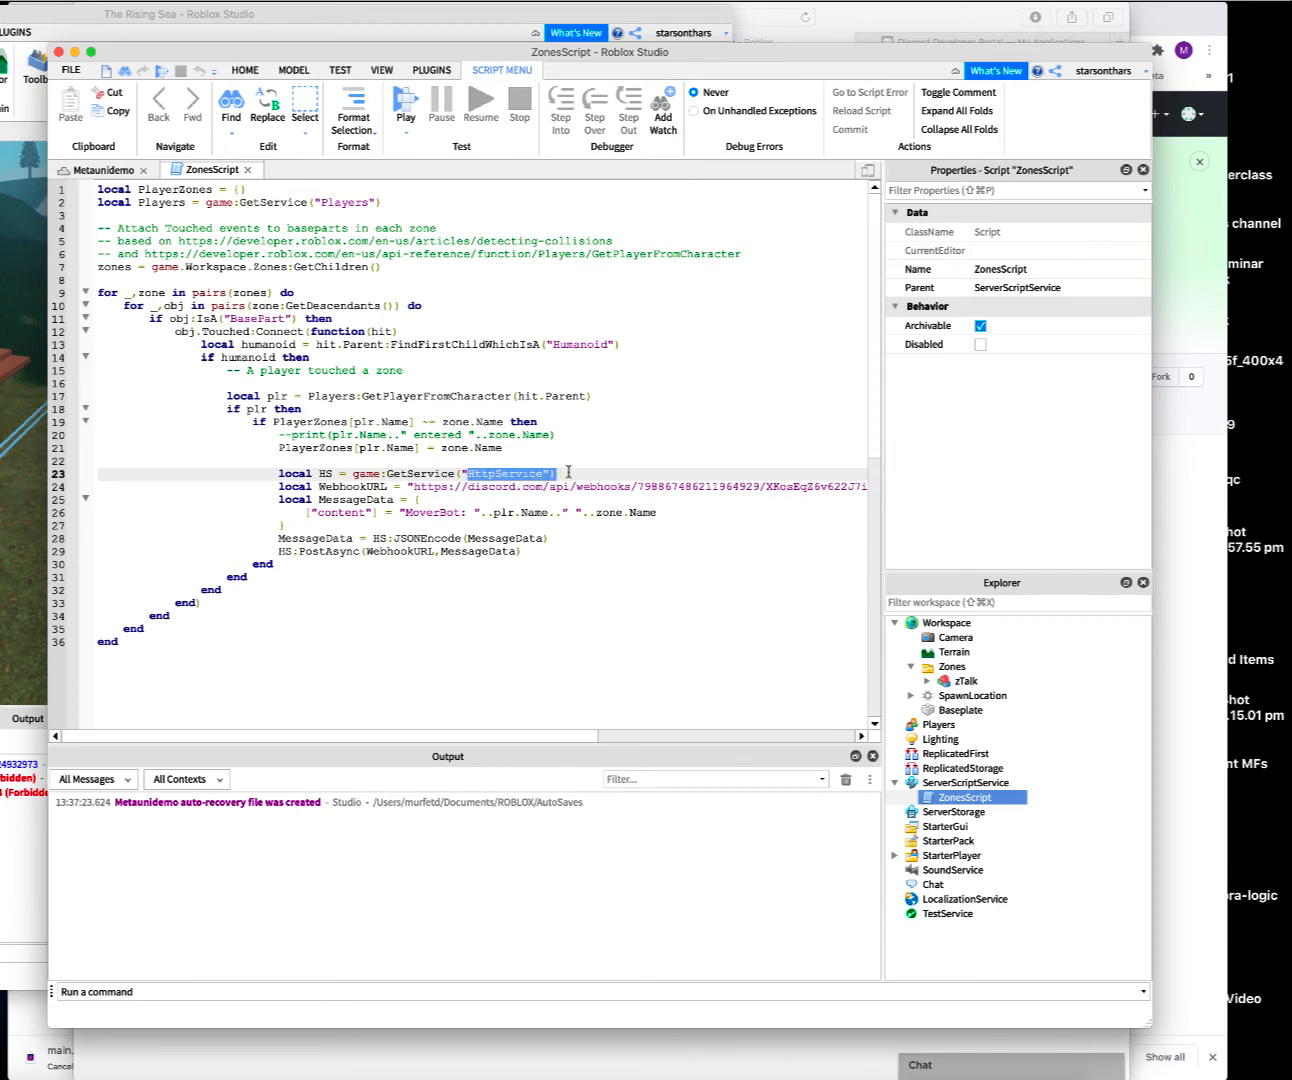
left_click(655, 412)
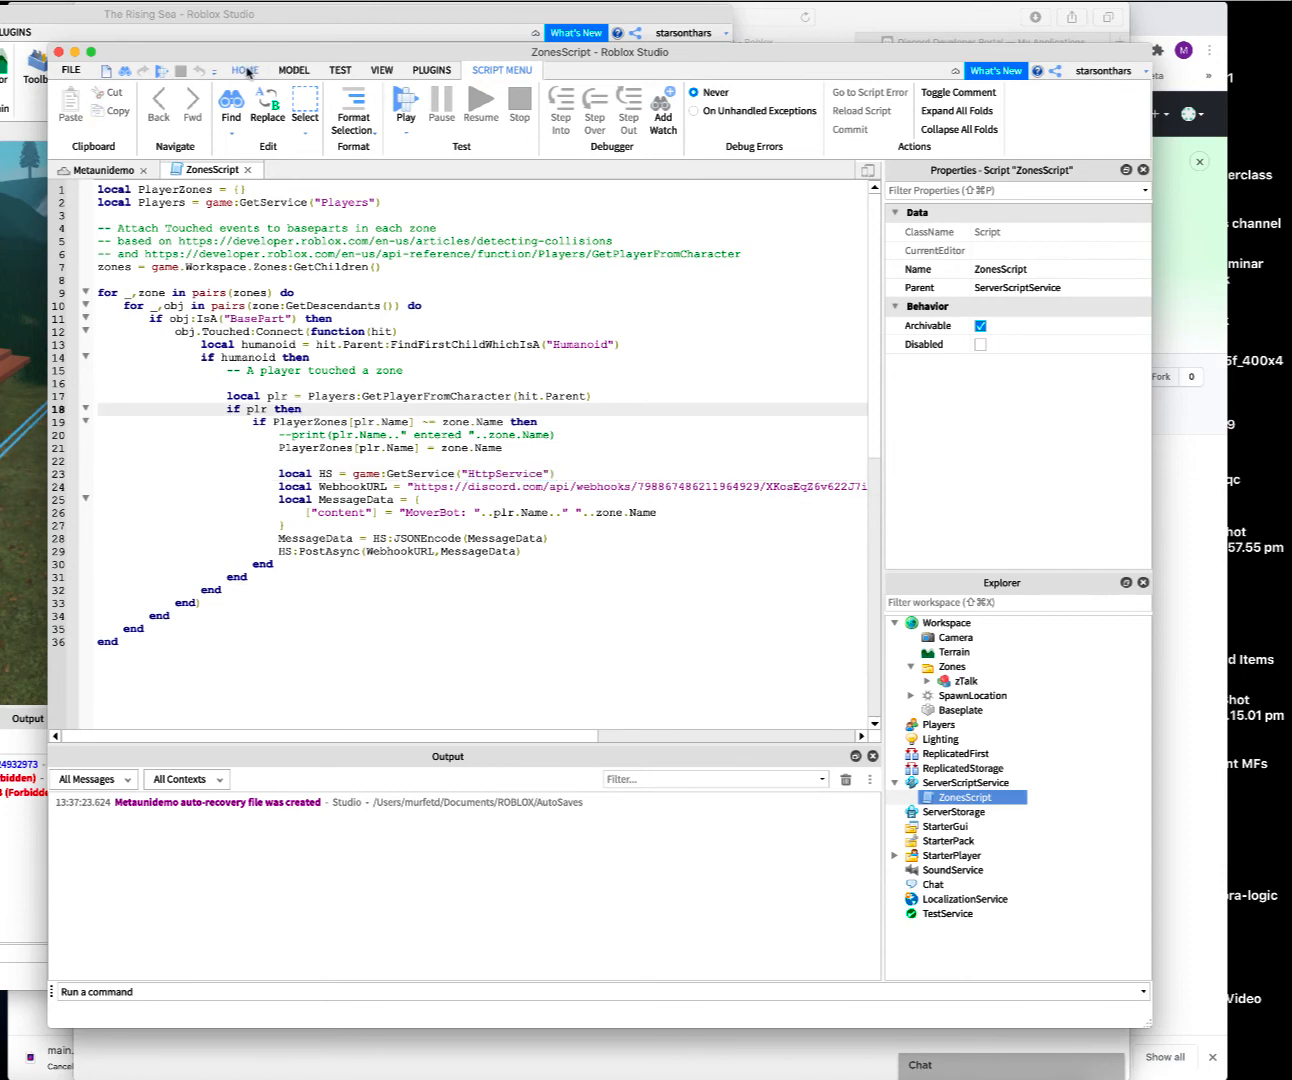
Step: In the game settings, set playability to Public, enable Allow HTTP Requests, and save
left_click(247, 71)
left_click(874, 105)
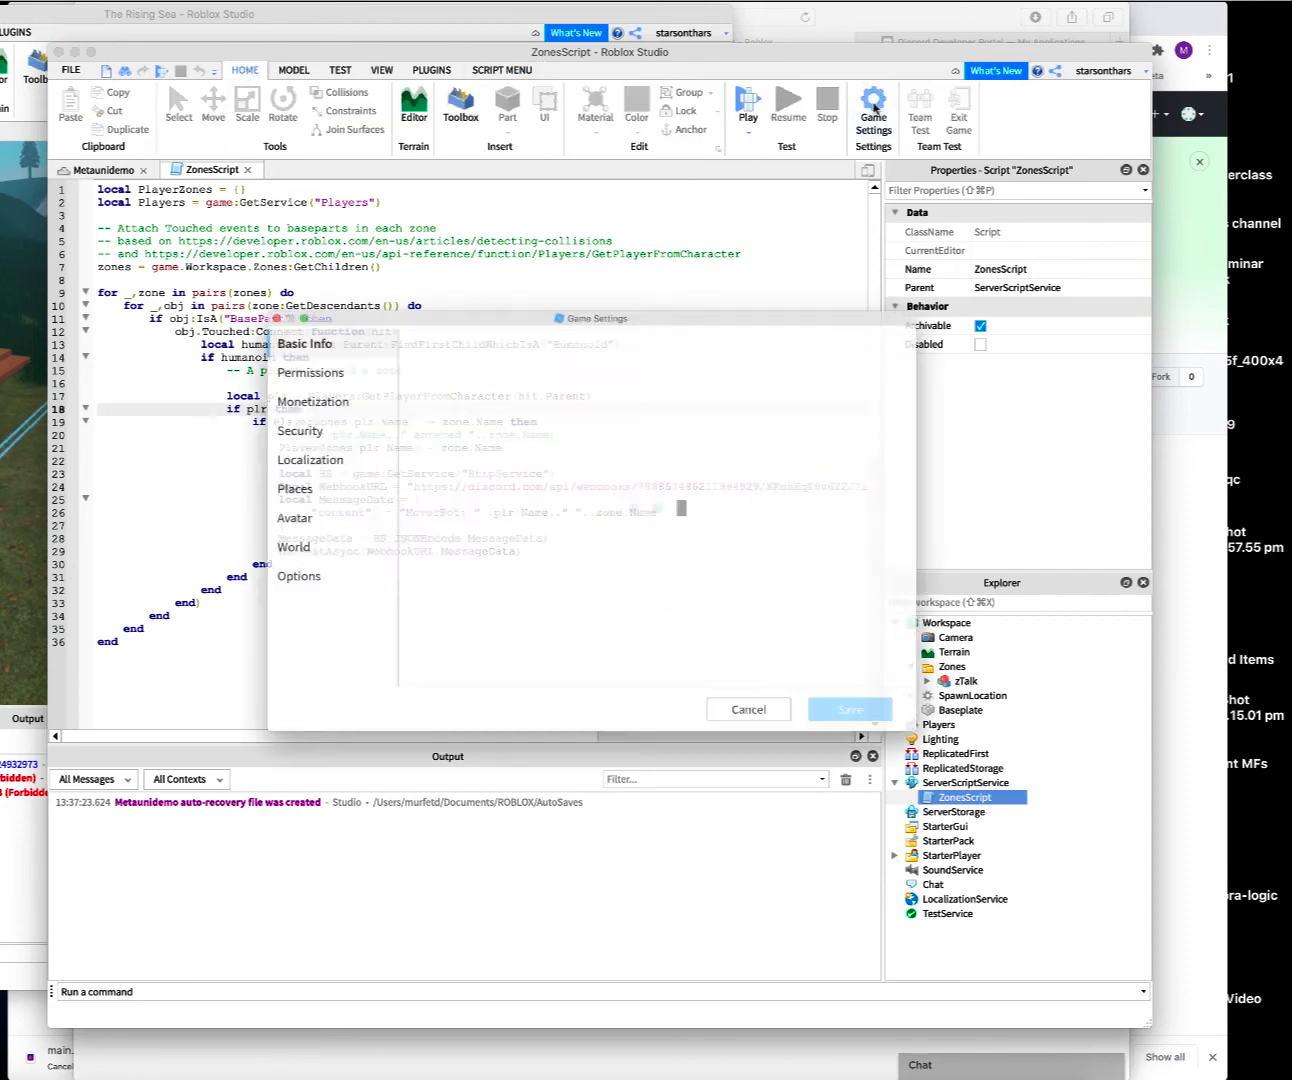
left_click(288, 345)
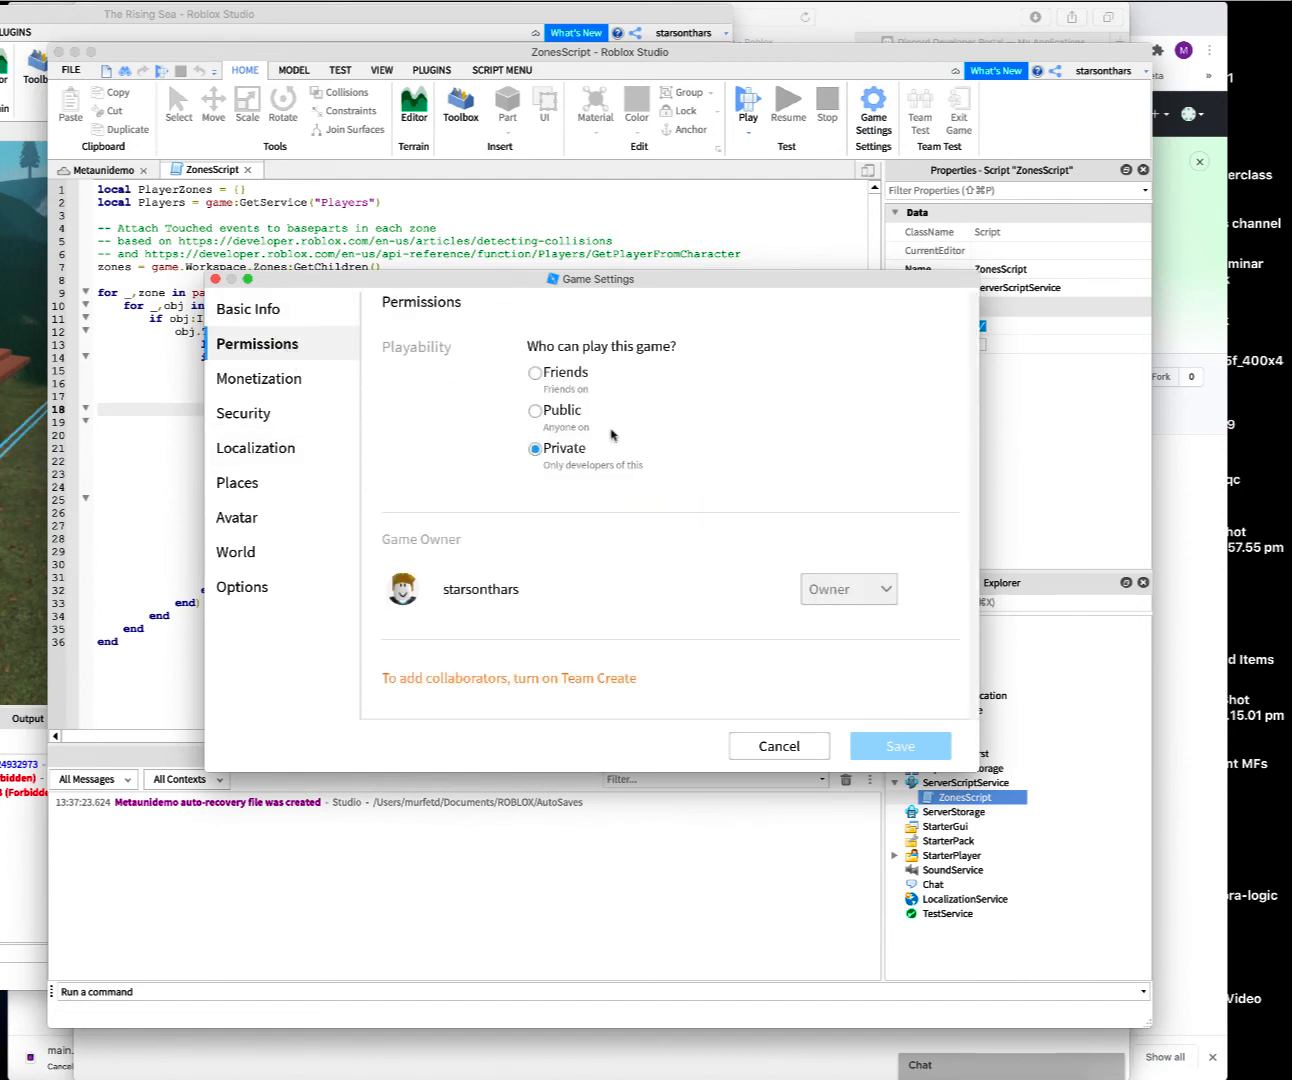
left_click(535, 411)
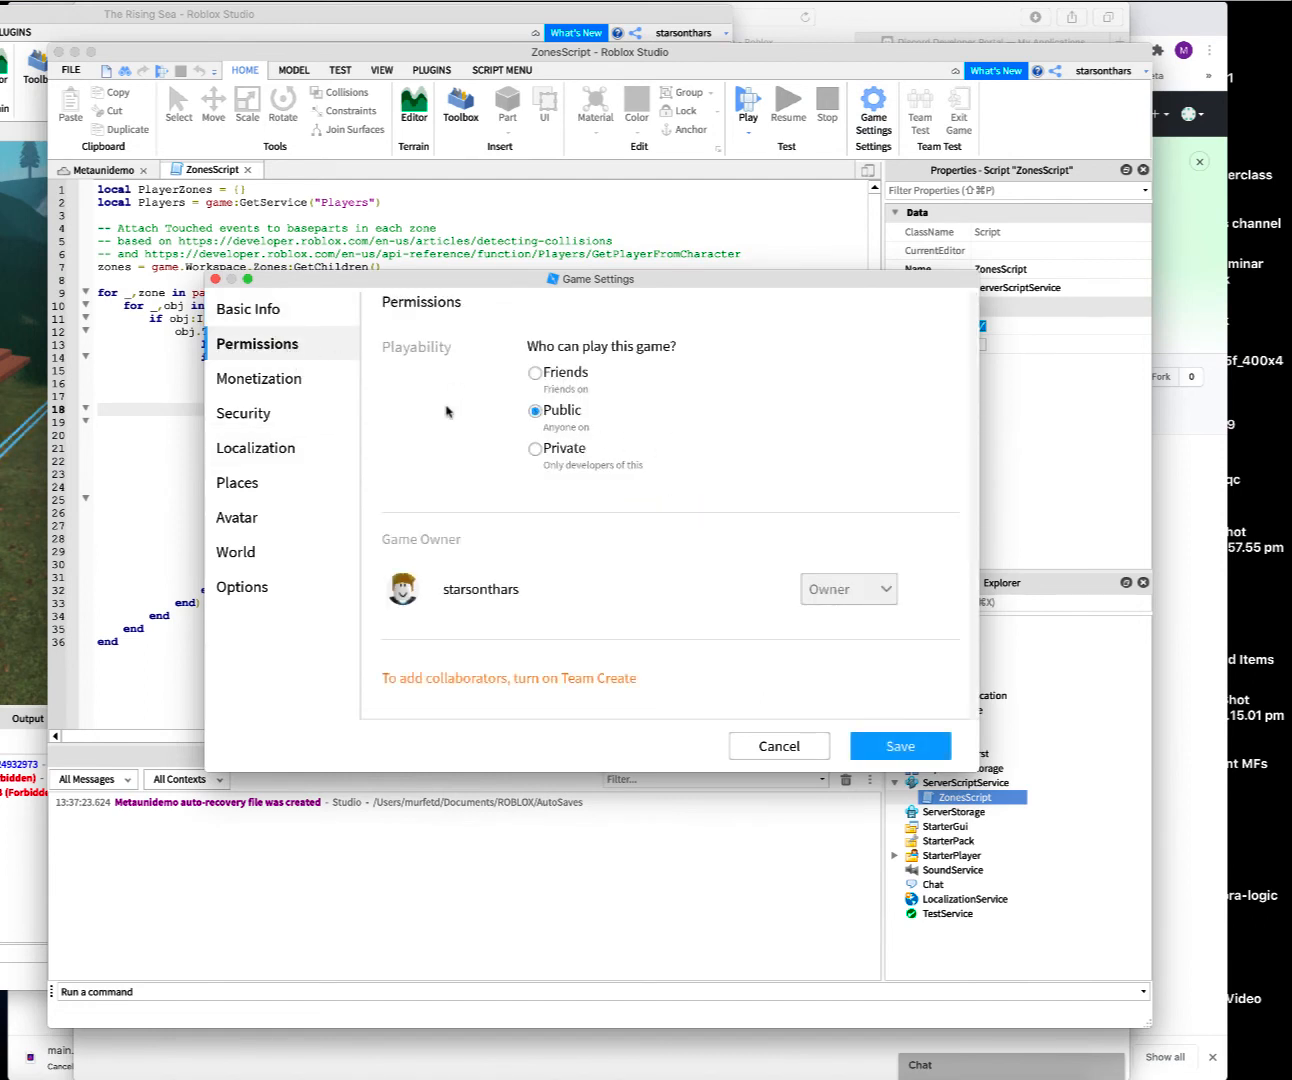
left_click(252, 414)
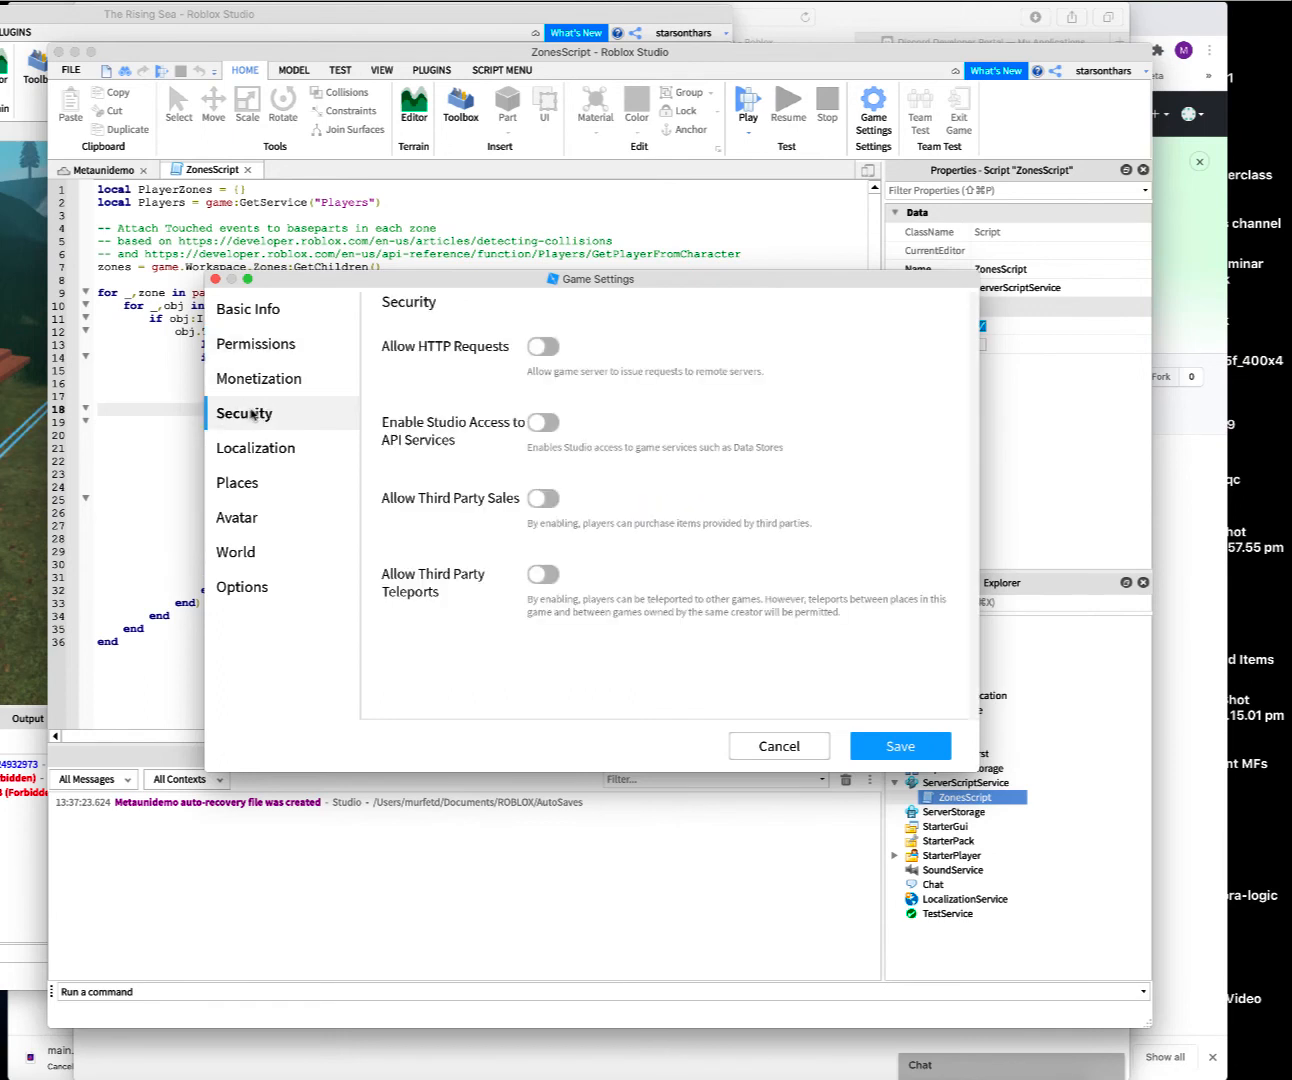
left_click(539, 349)
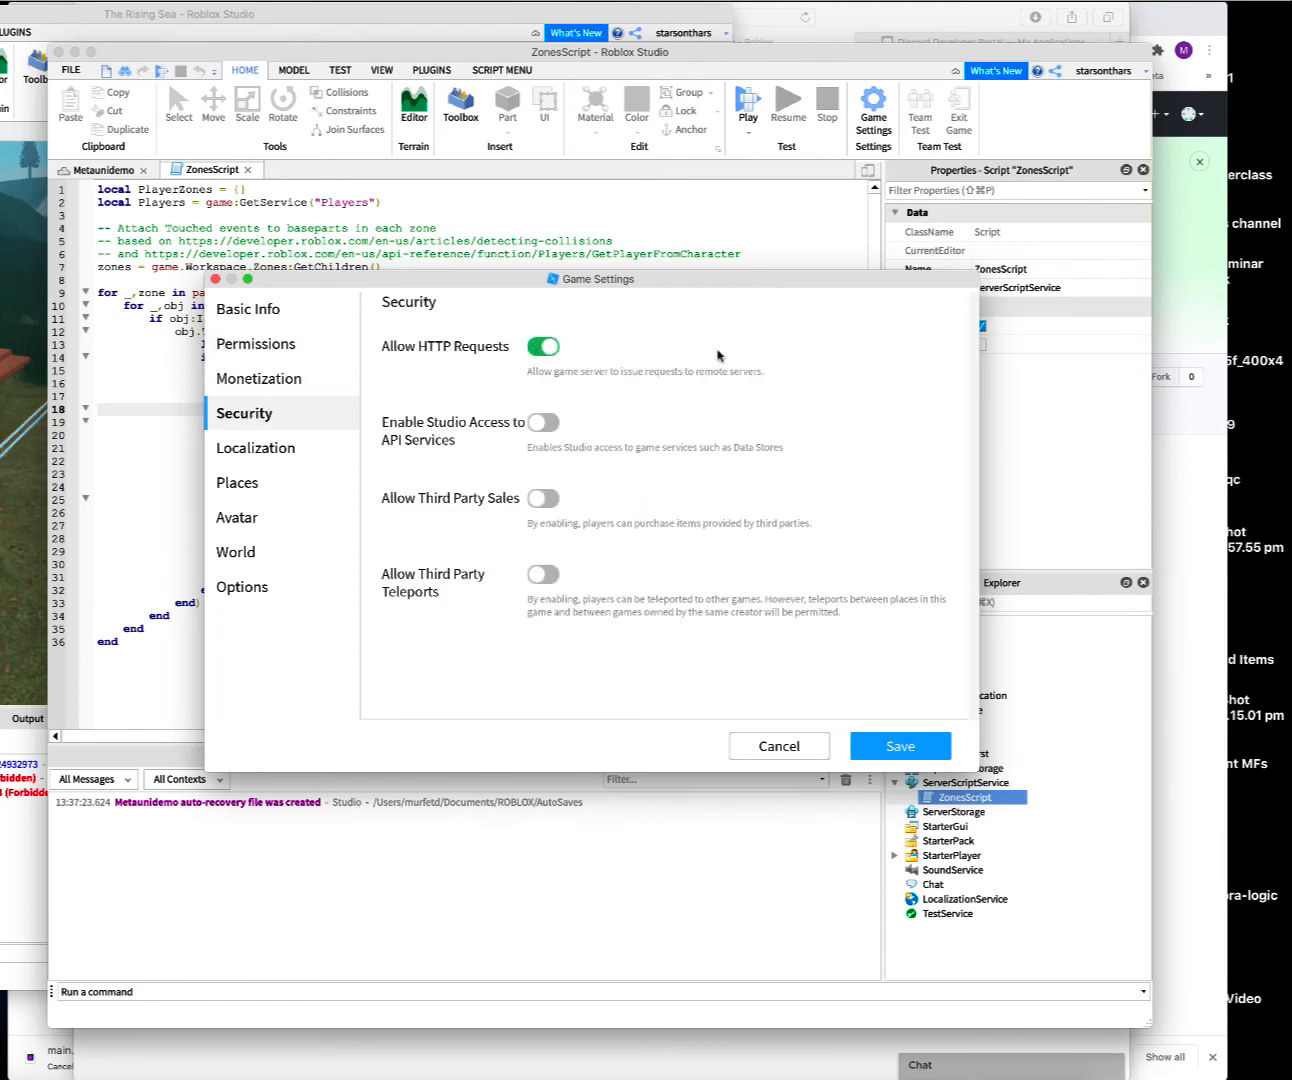
left_click(876, 742)
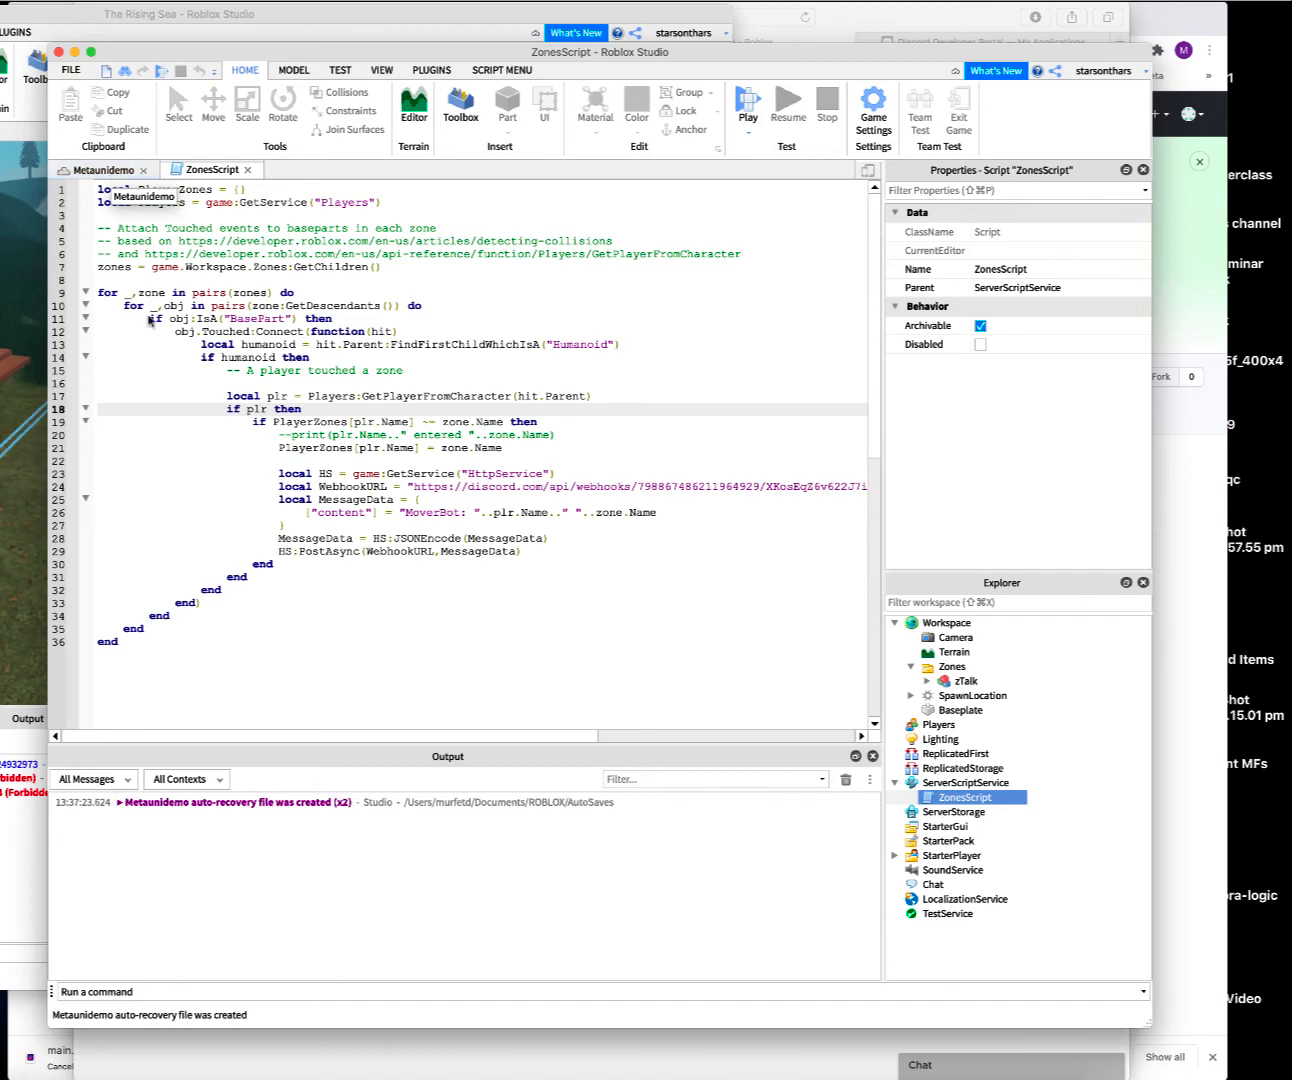
Step: Switch to Discord and create a voice channel named zTalk in the Metauni demo server
left_click(344, 1077)
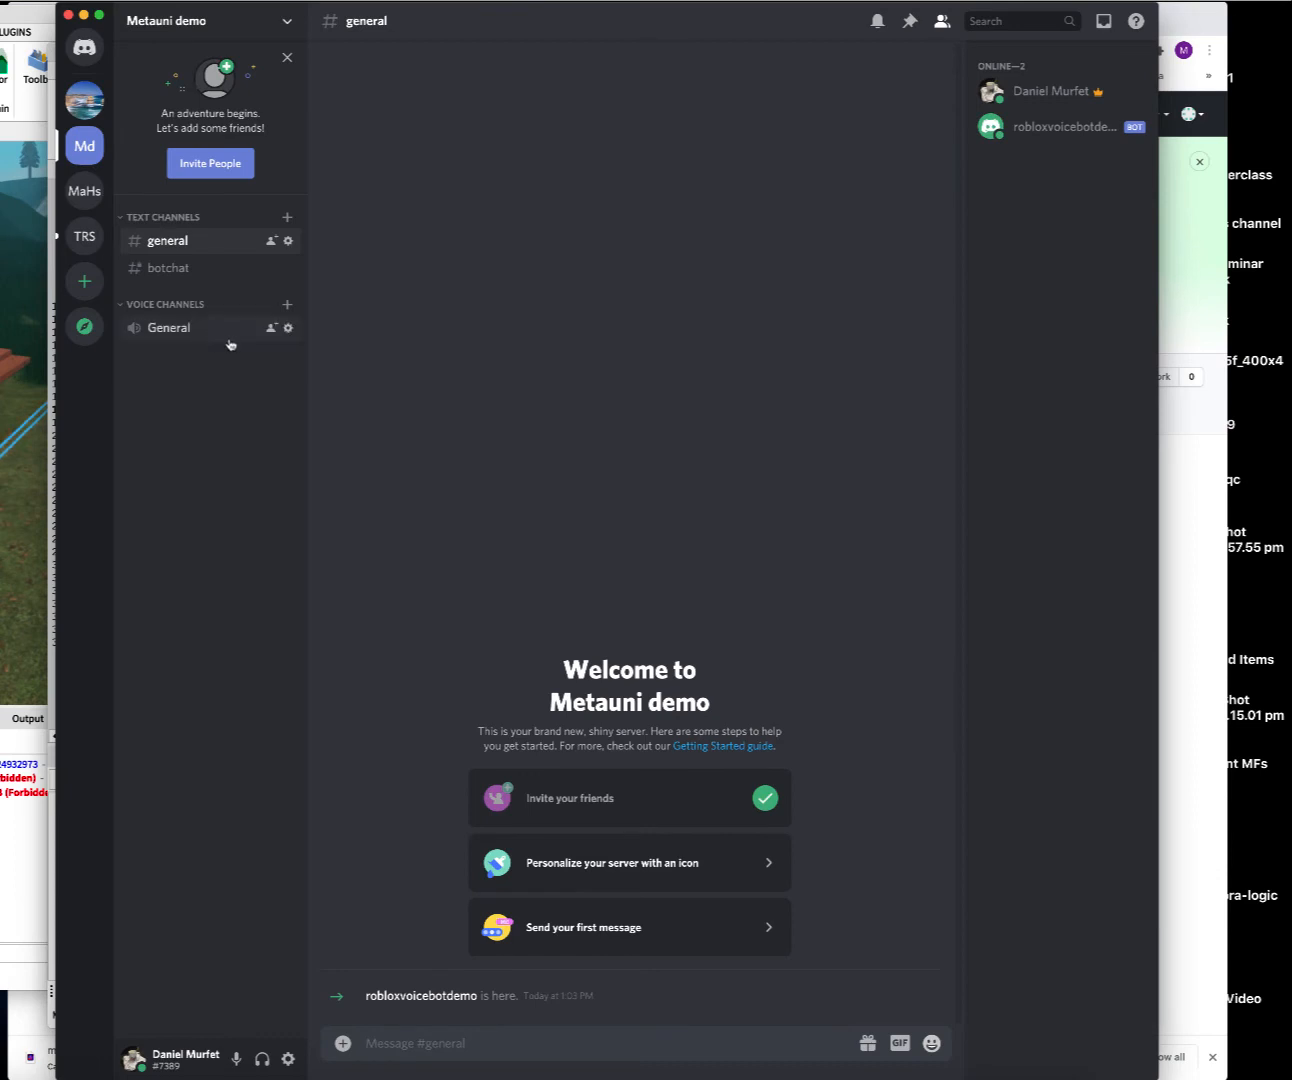
left_click_drag(460, 22, 0, 23)
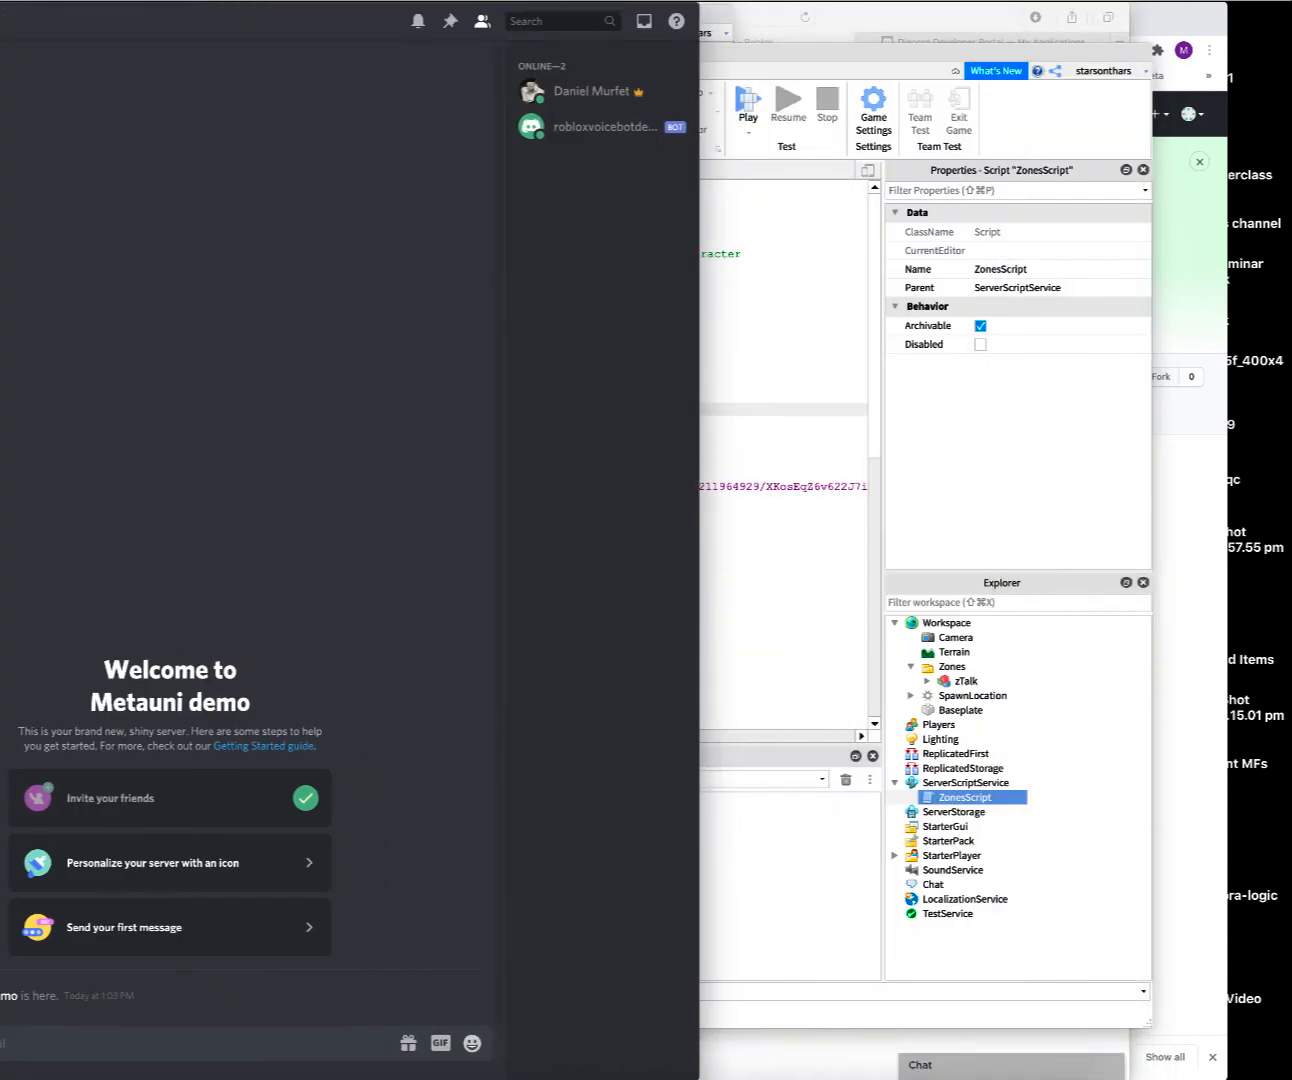
left_click_drag(103, 22, 481, 8)
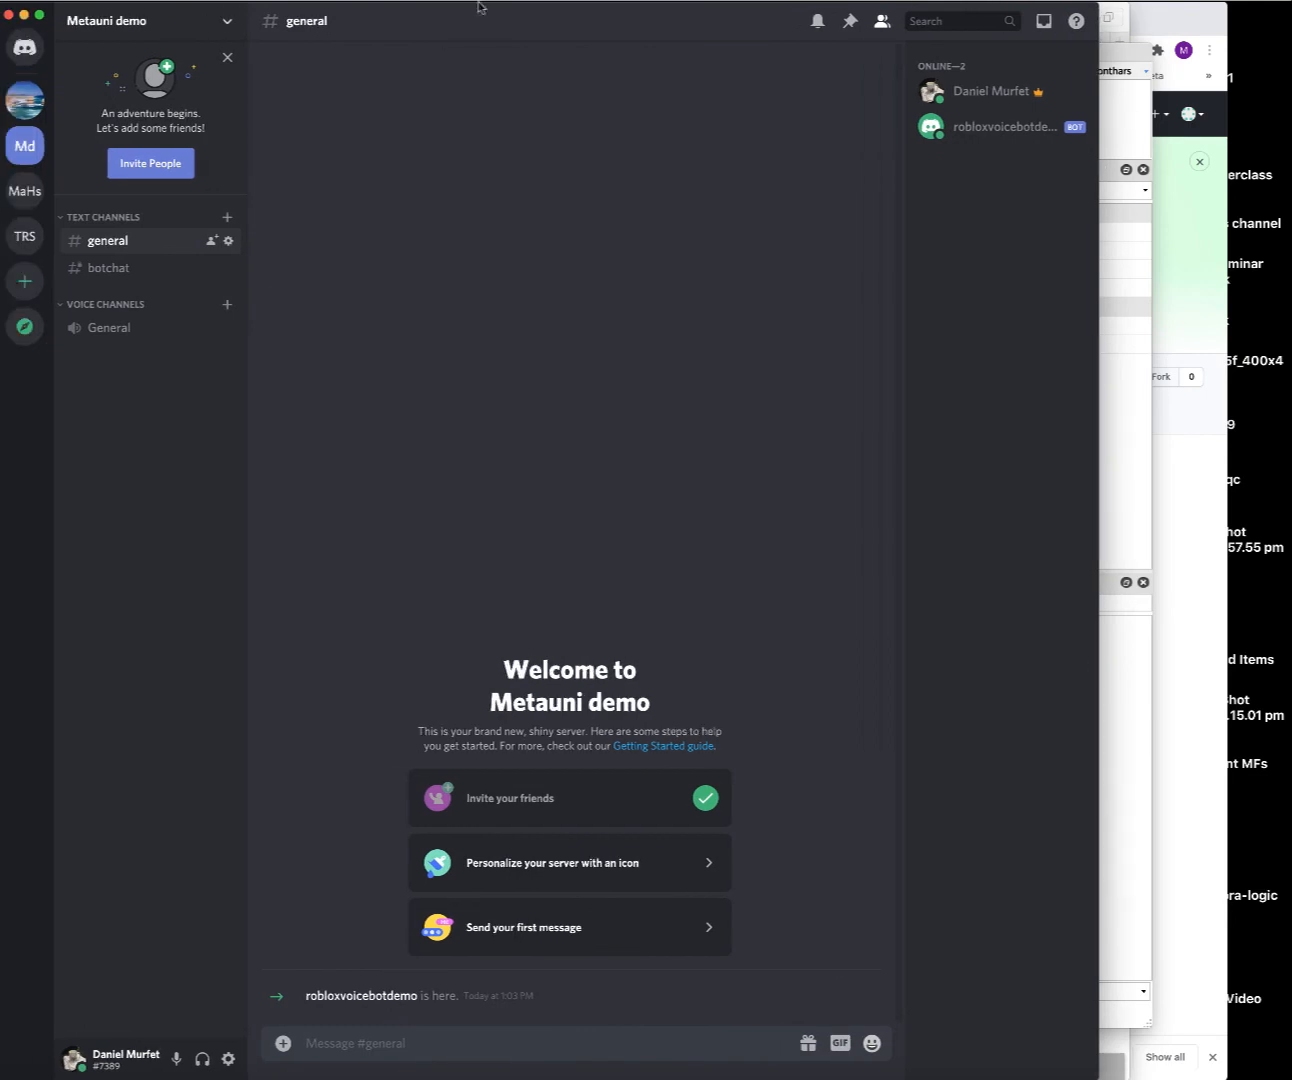
left_click(227, 303)
left_click(478, 507)
left_click(505, 570)
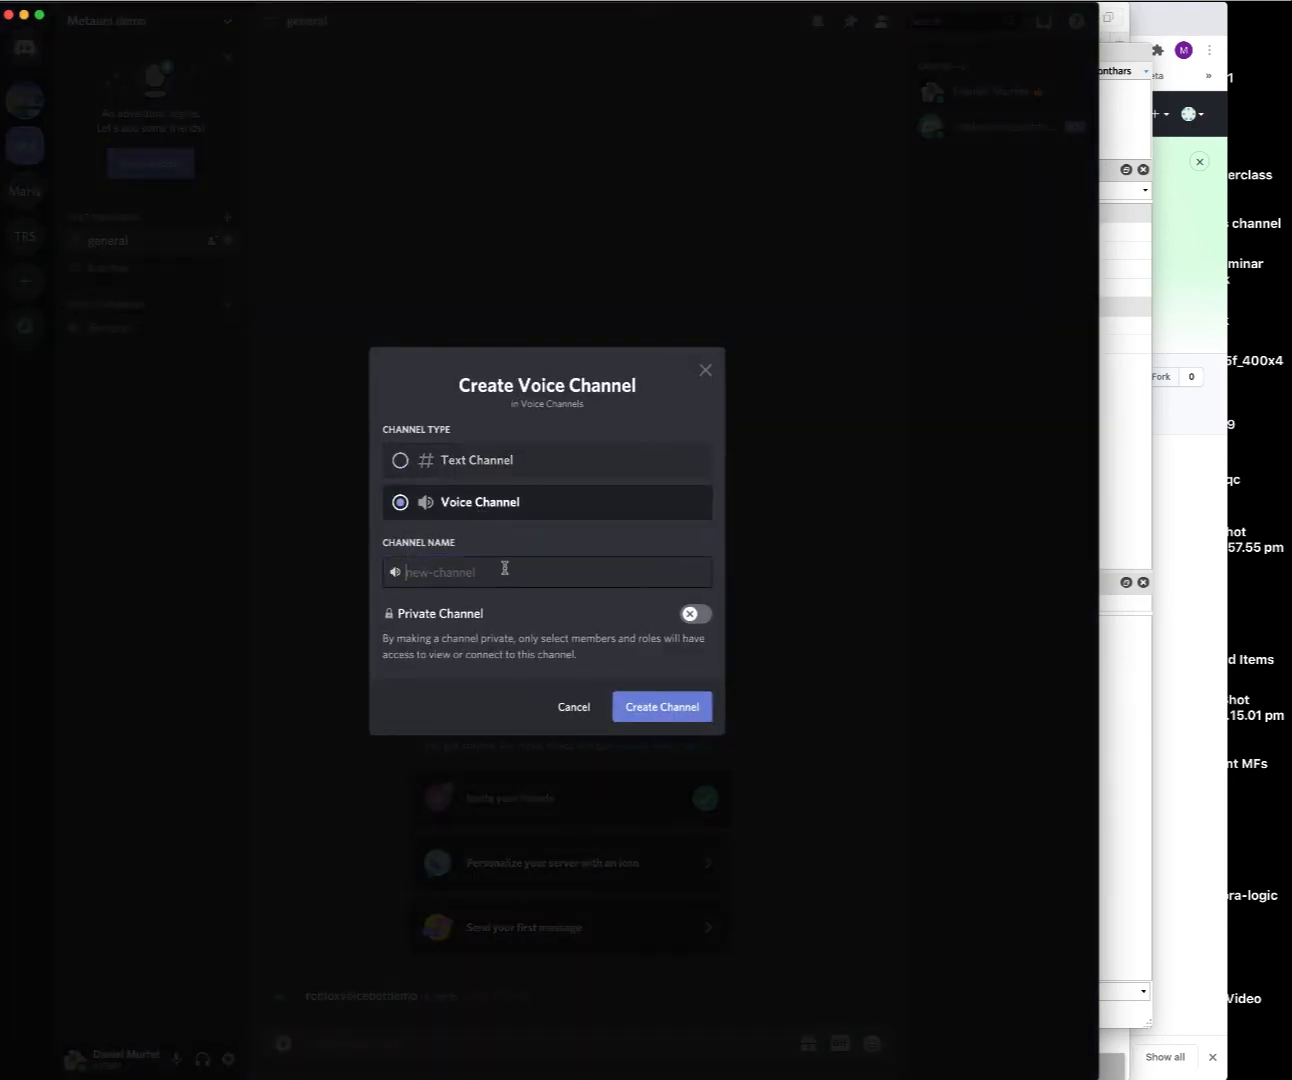
type("zTalk")
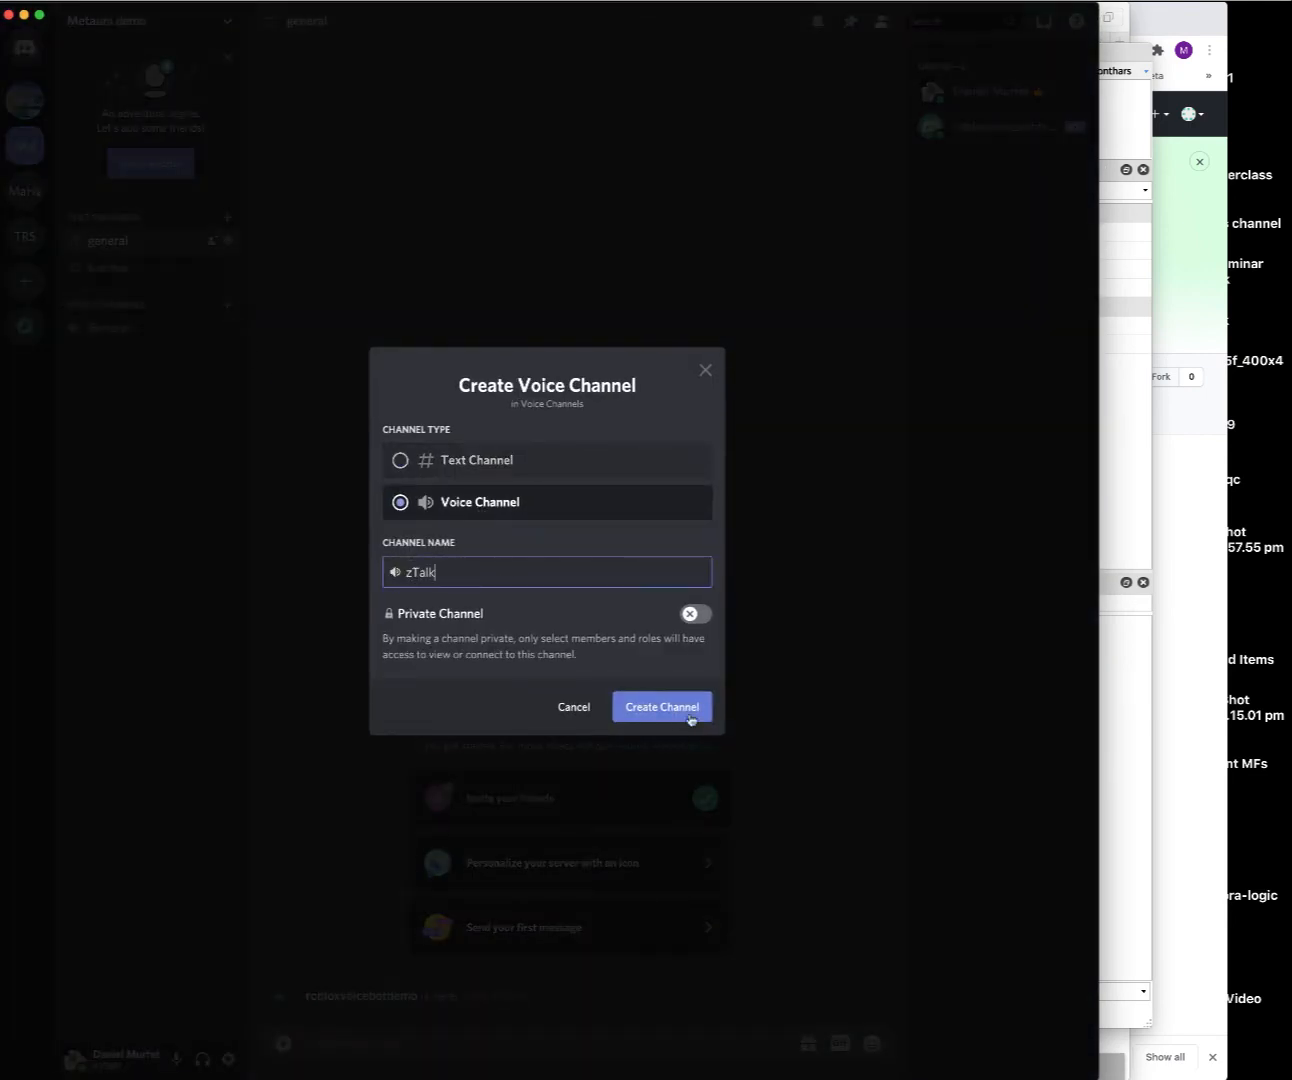
left_click(694, 712)
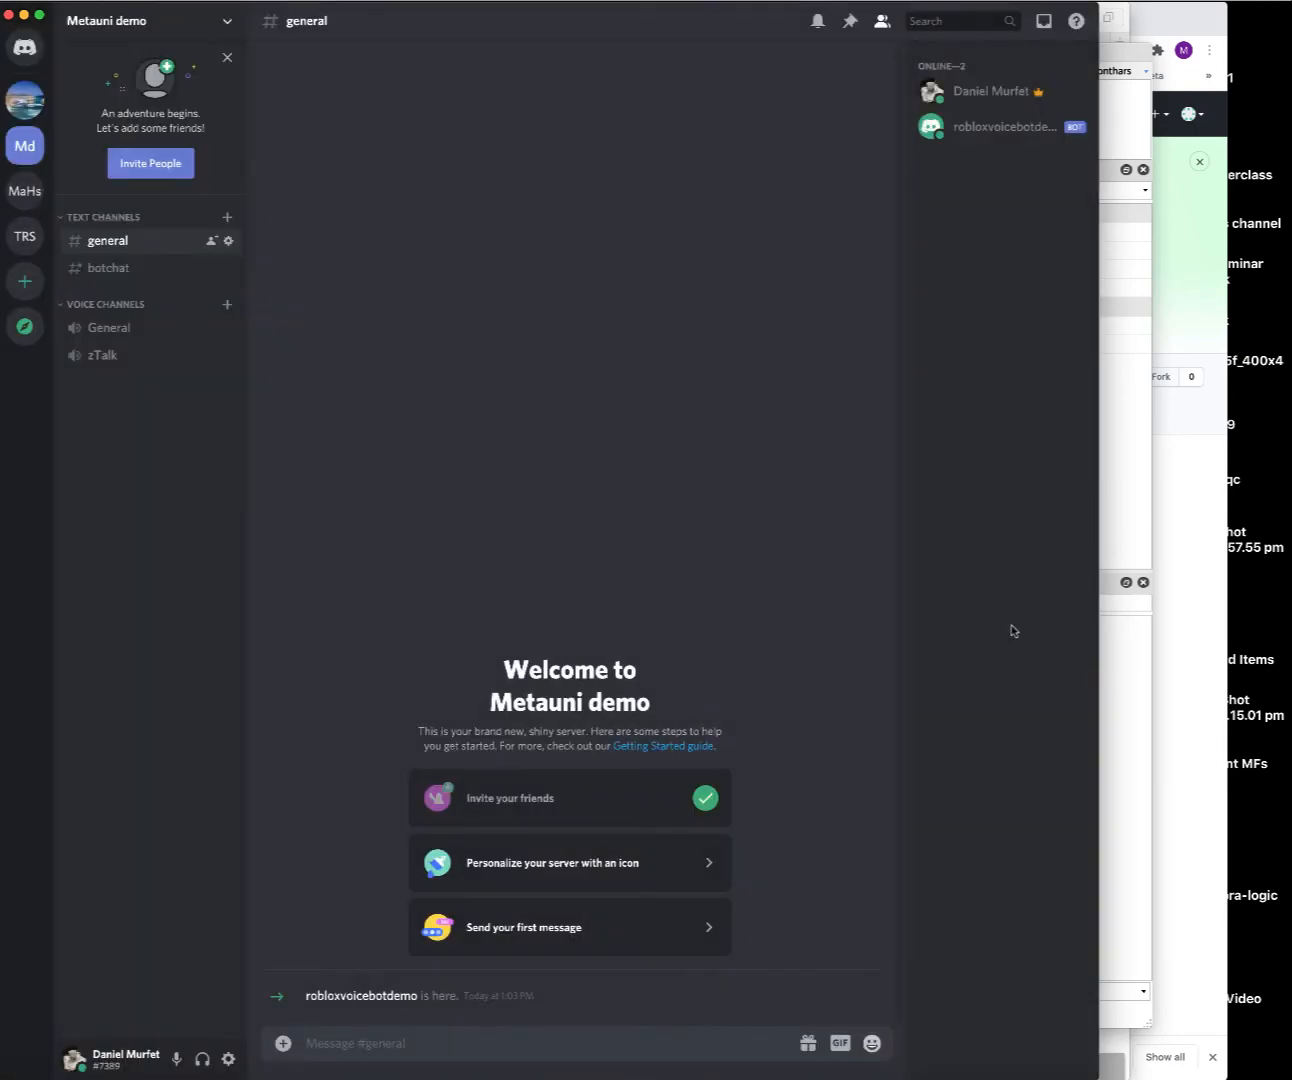
Step: Return to Roblox Studio and publish the Metaunidemo place to Roblox
left_click(1139, 695)
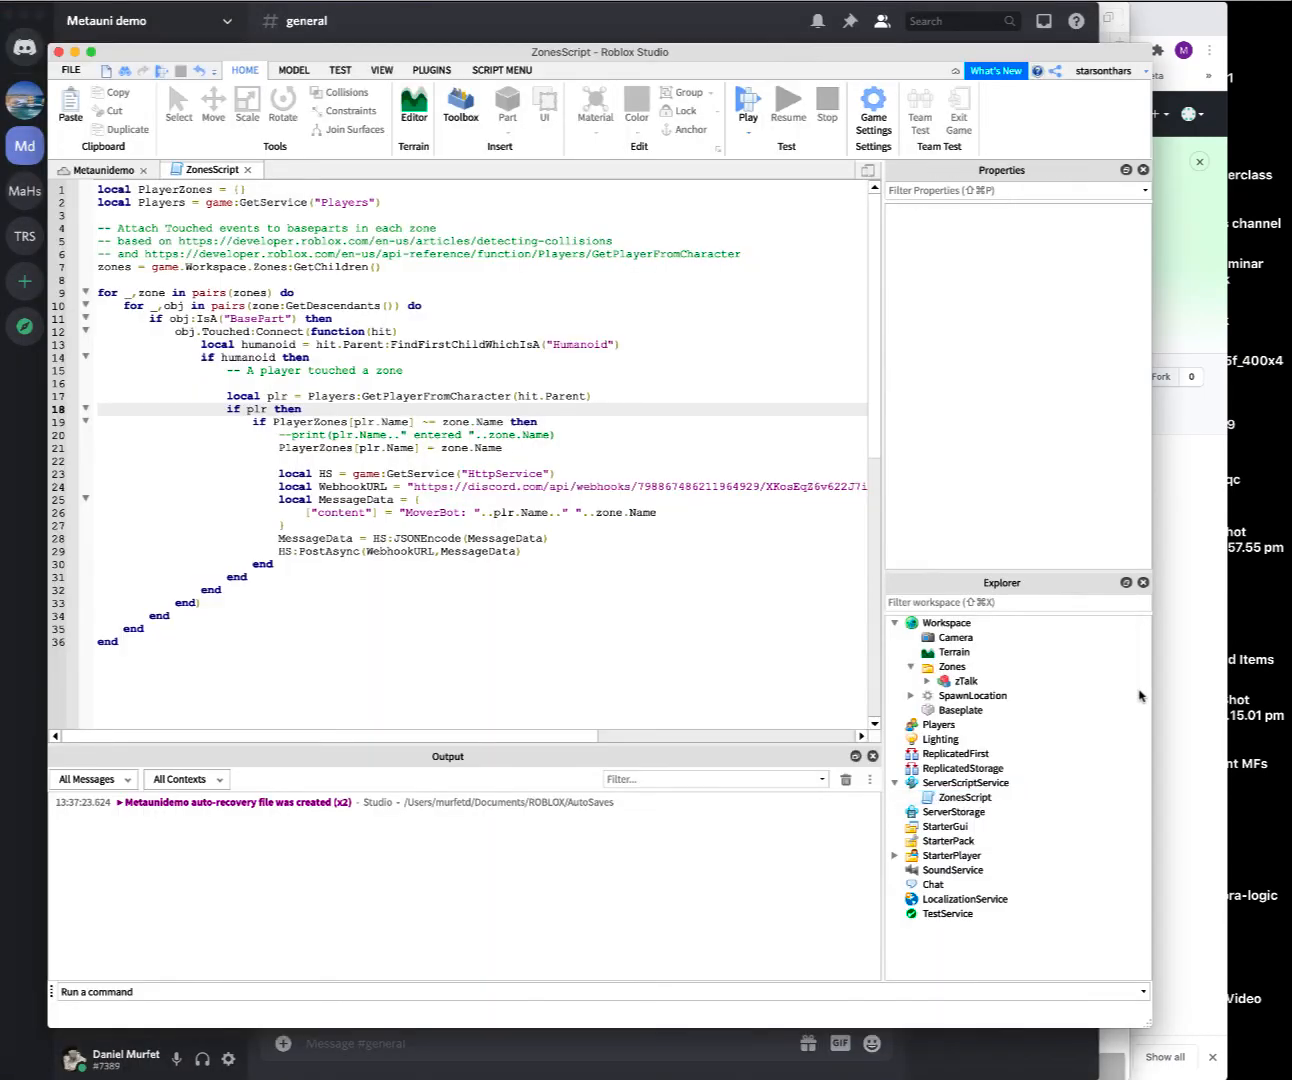
key("super+Tab")
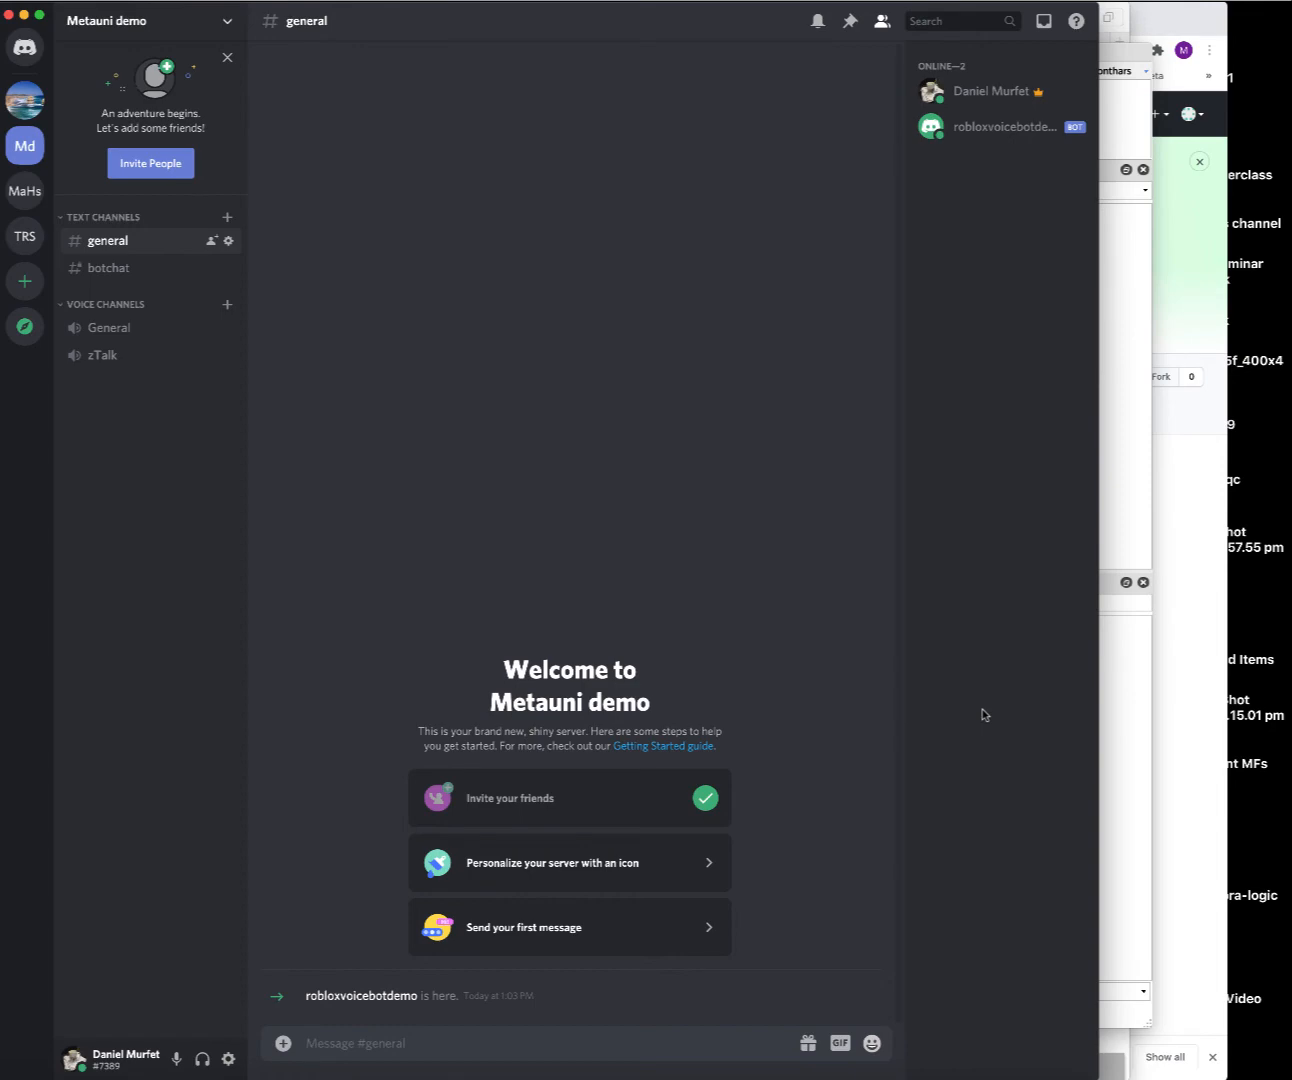
left_click(1108, 740)
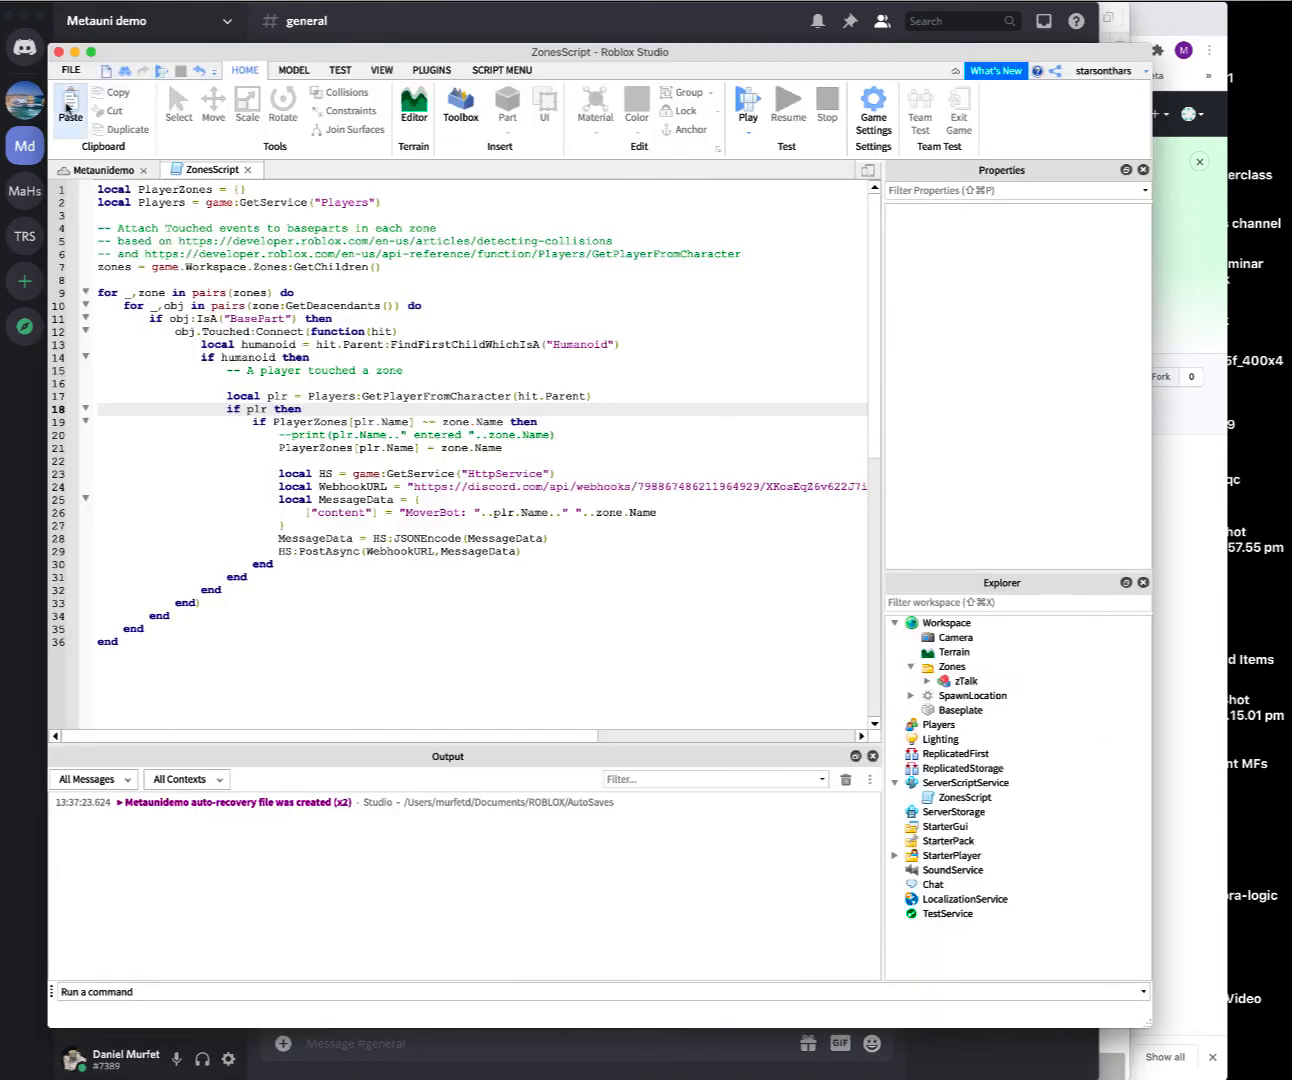
left_click(103, 170)
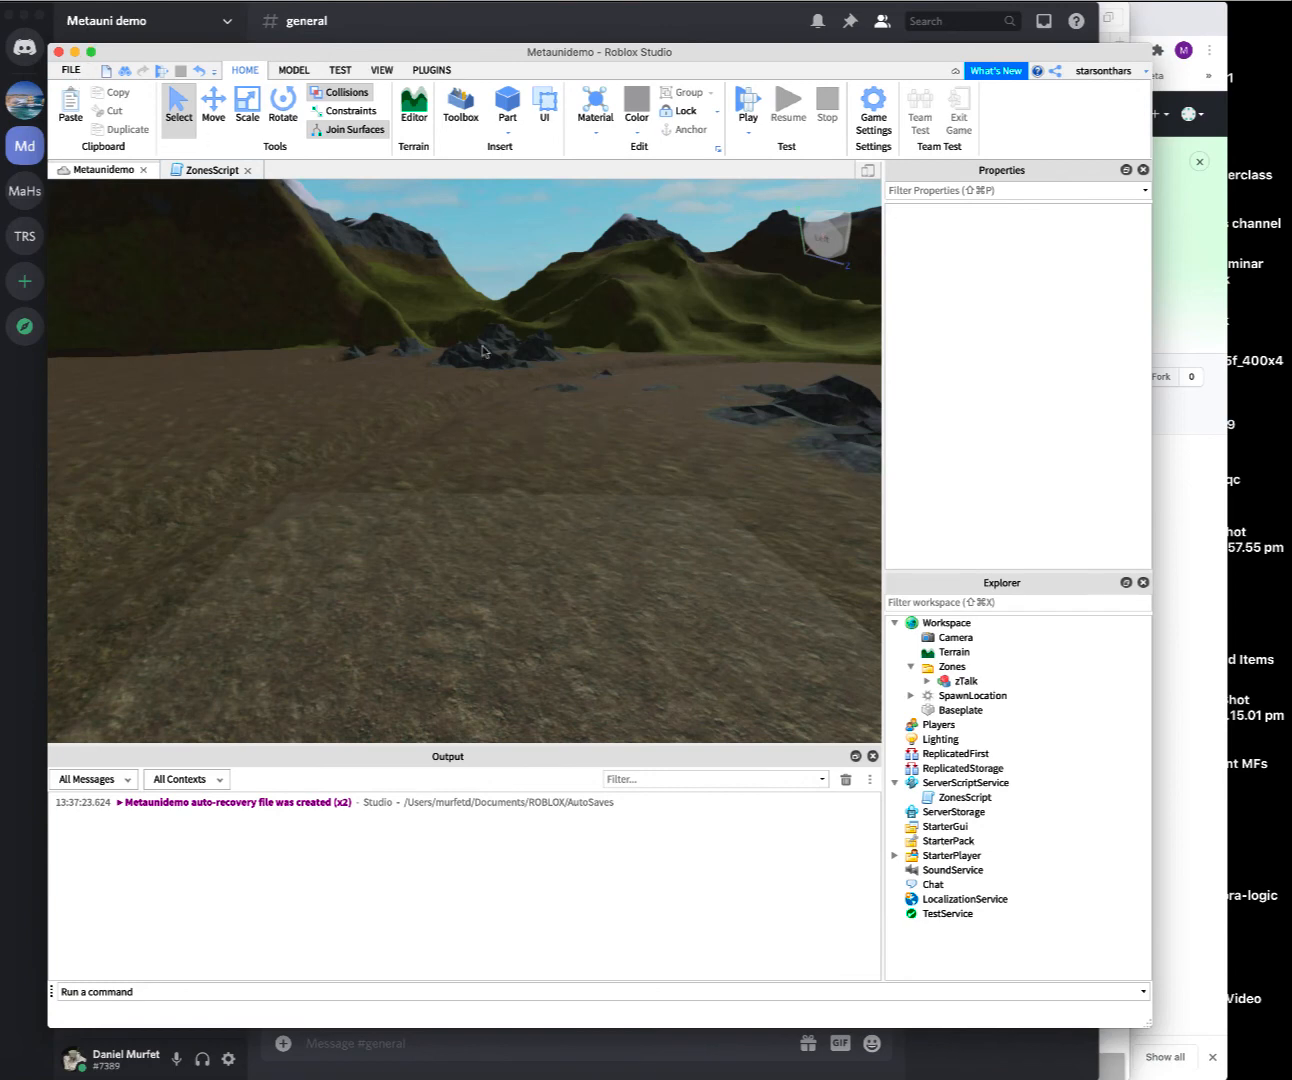
left_click(71, 69)
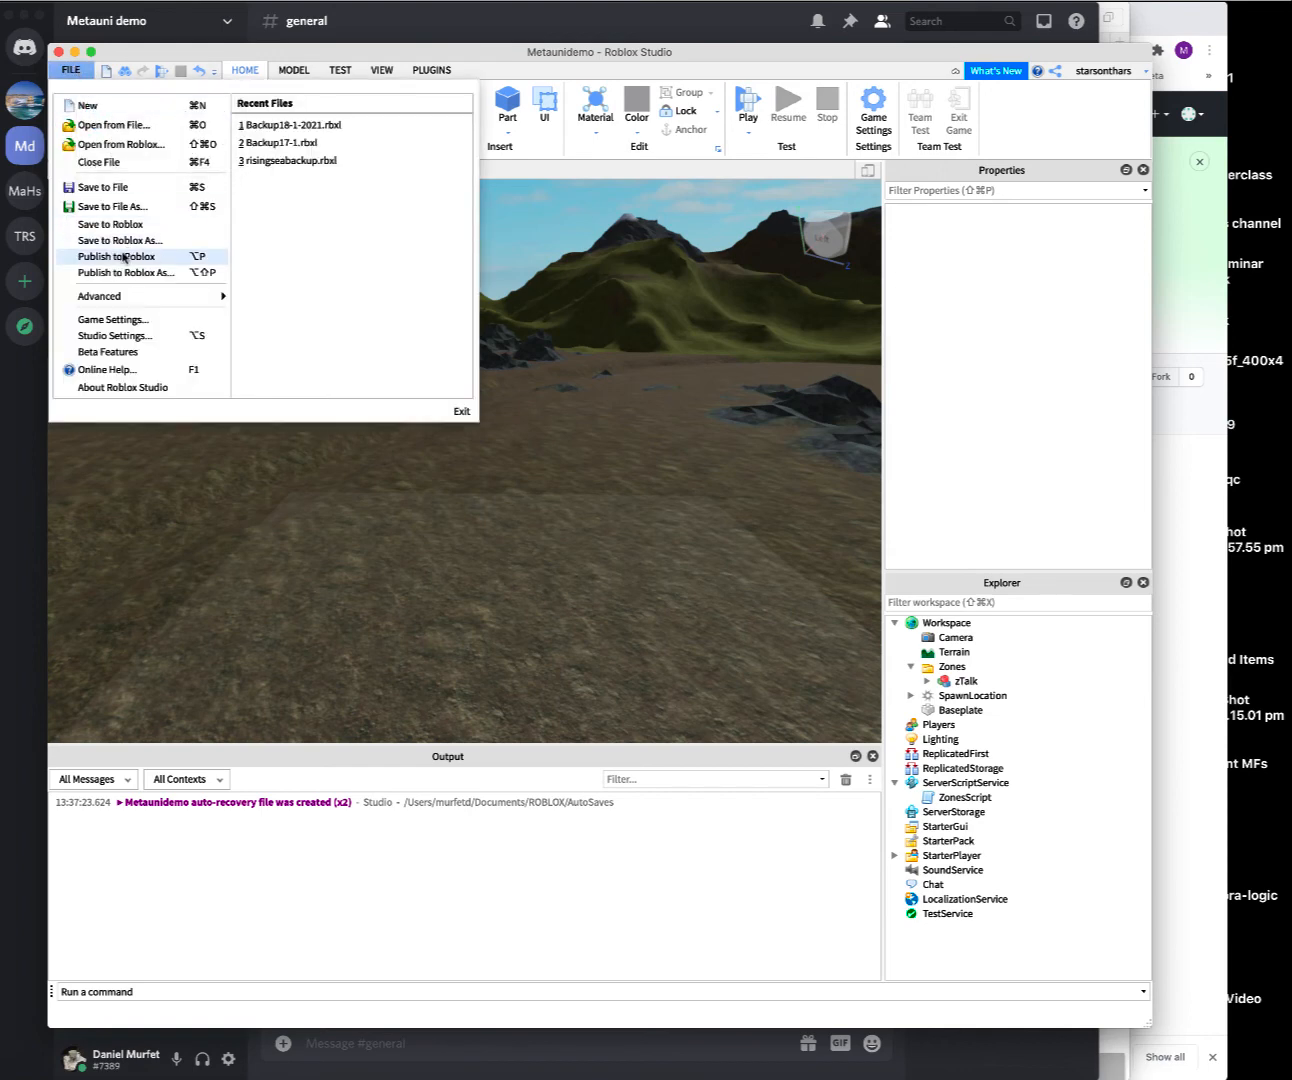
left_click(642, 350)
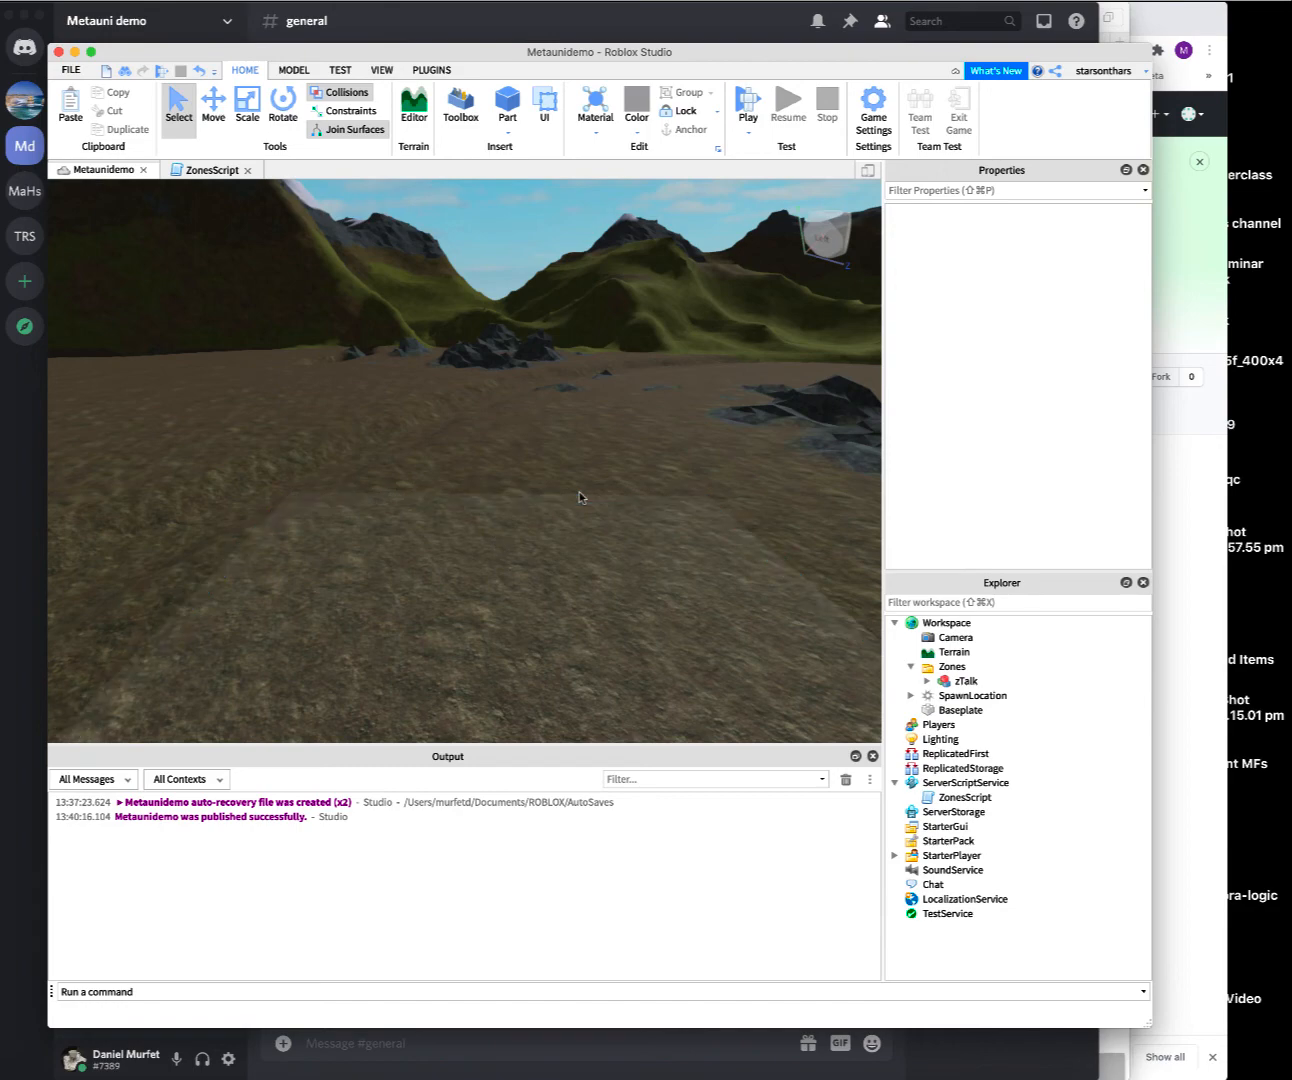
Step: Switch to the Roblox website, open the account profile's Creations in grid view, and look for the Metaunidemo game
key("super+Tab")
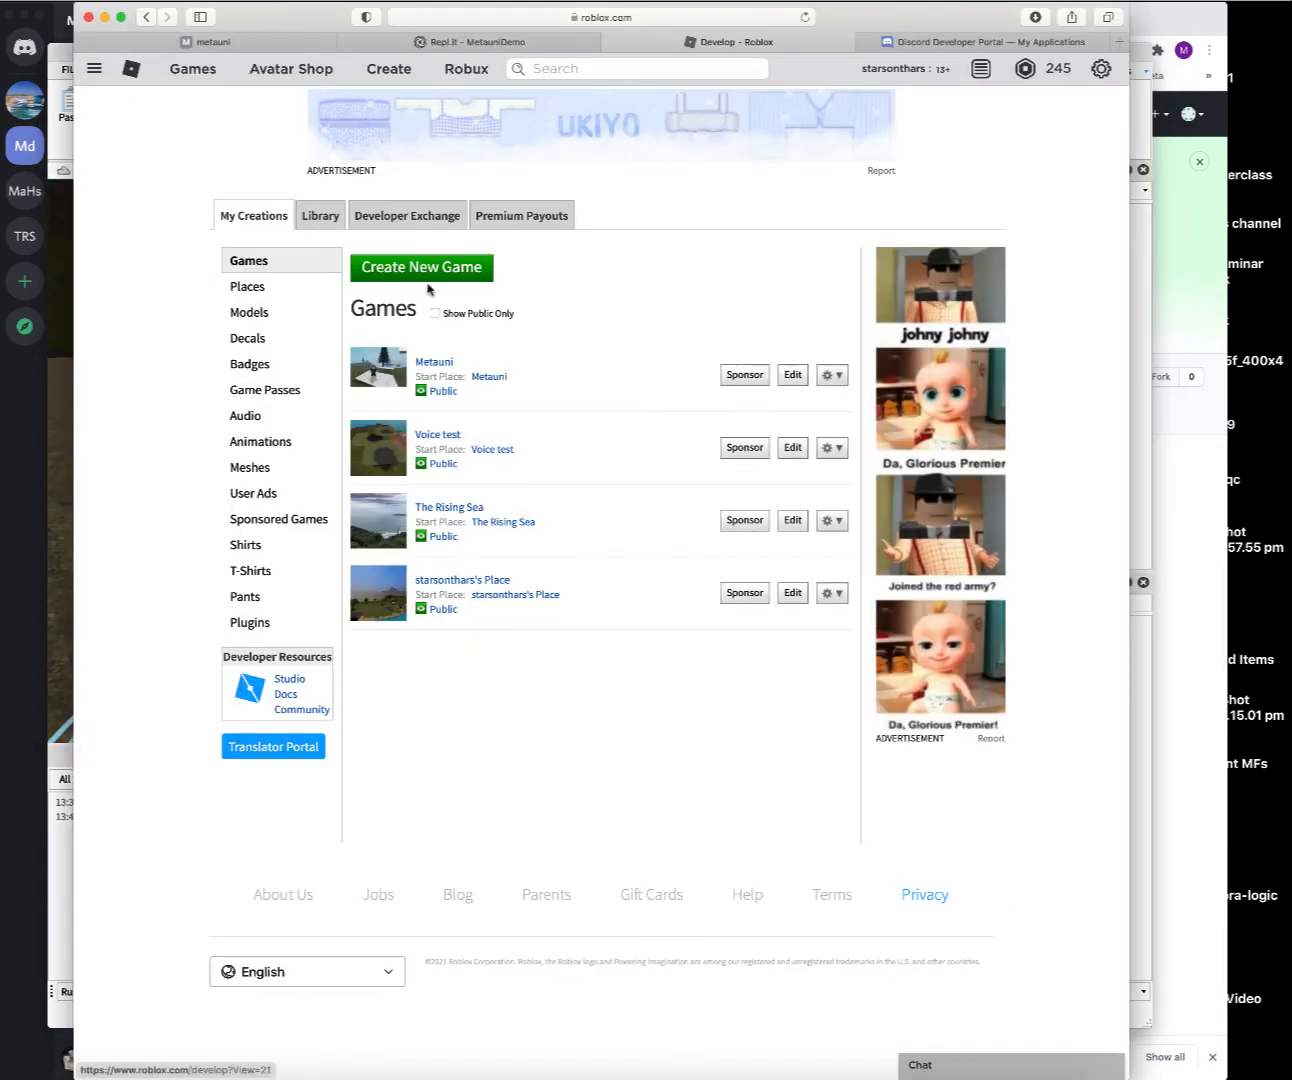
left_click(93, 68)
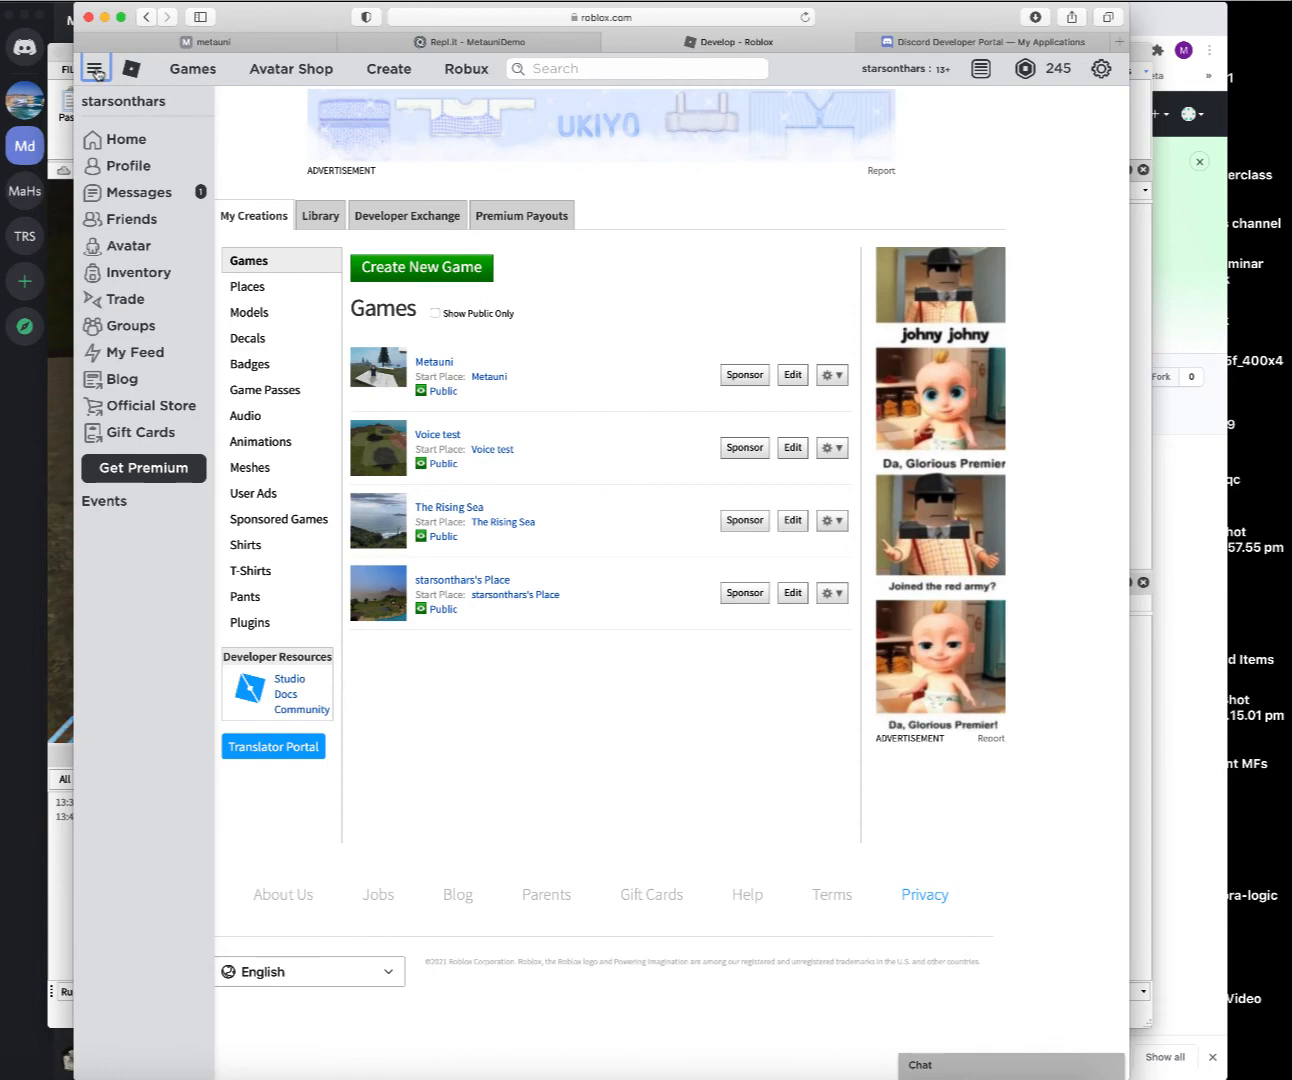
left_click(127, 169)
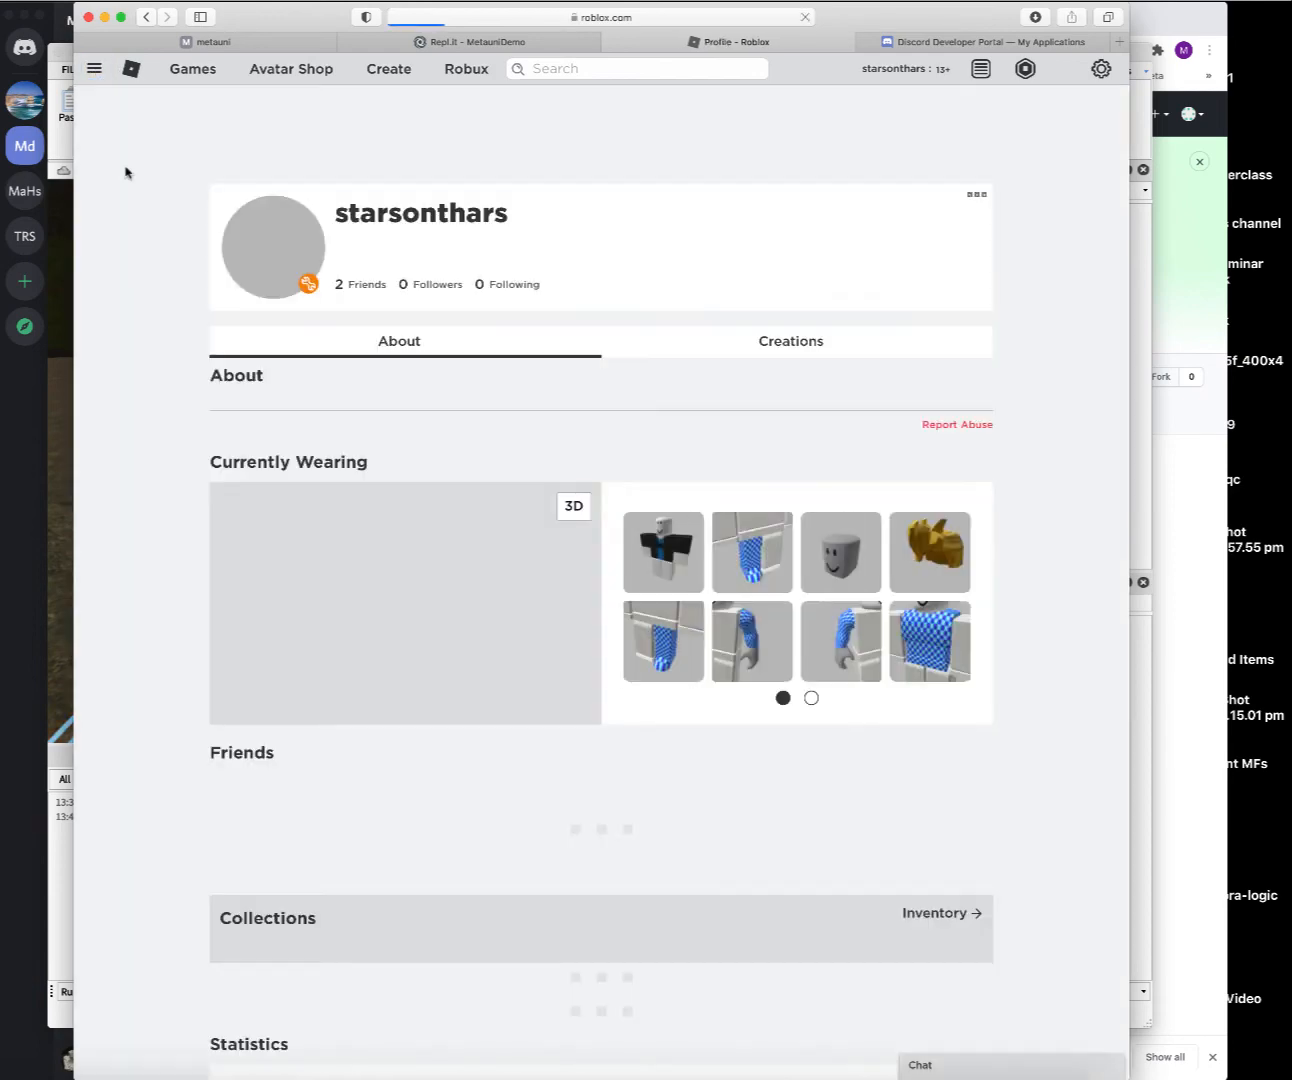
left_click(835, 343)
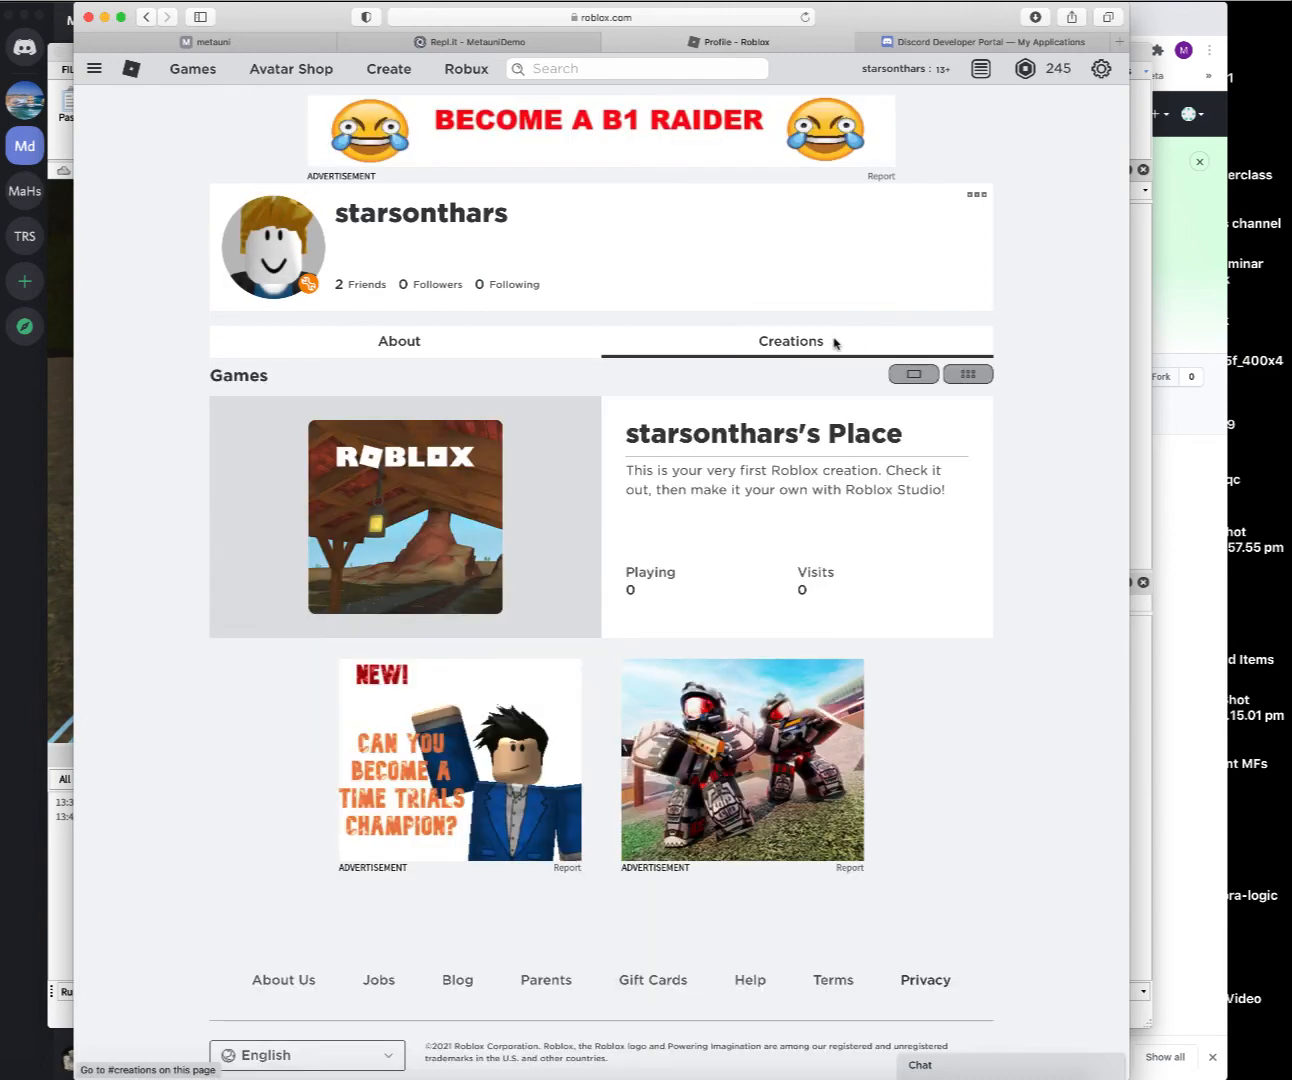
left_click(976, 377)
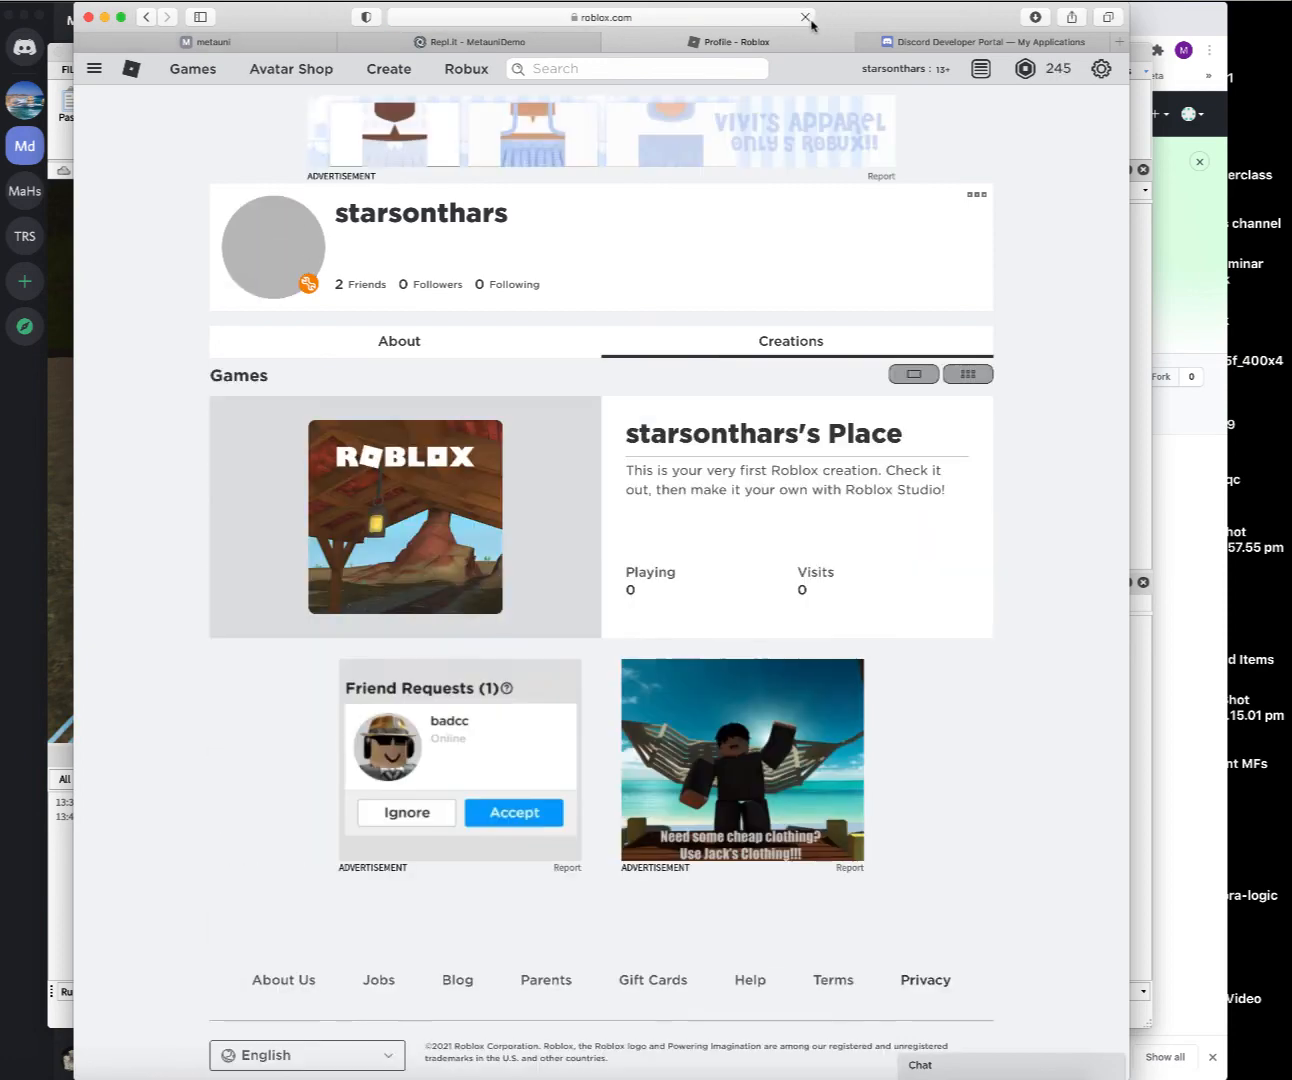
left_click(955, 377)
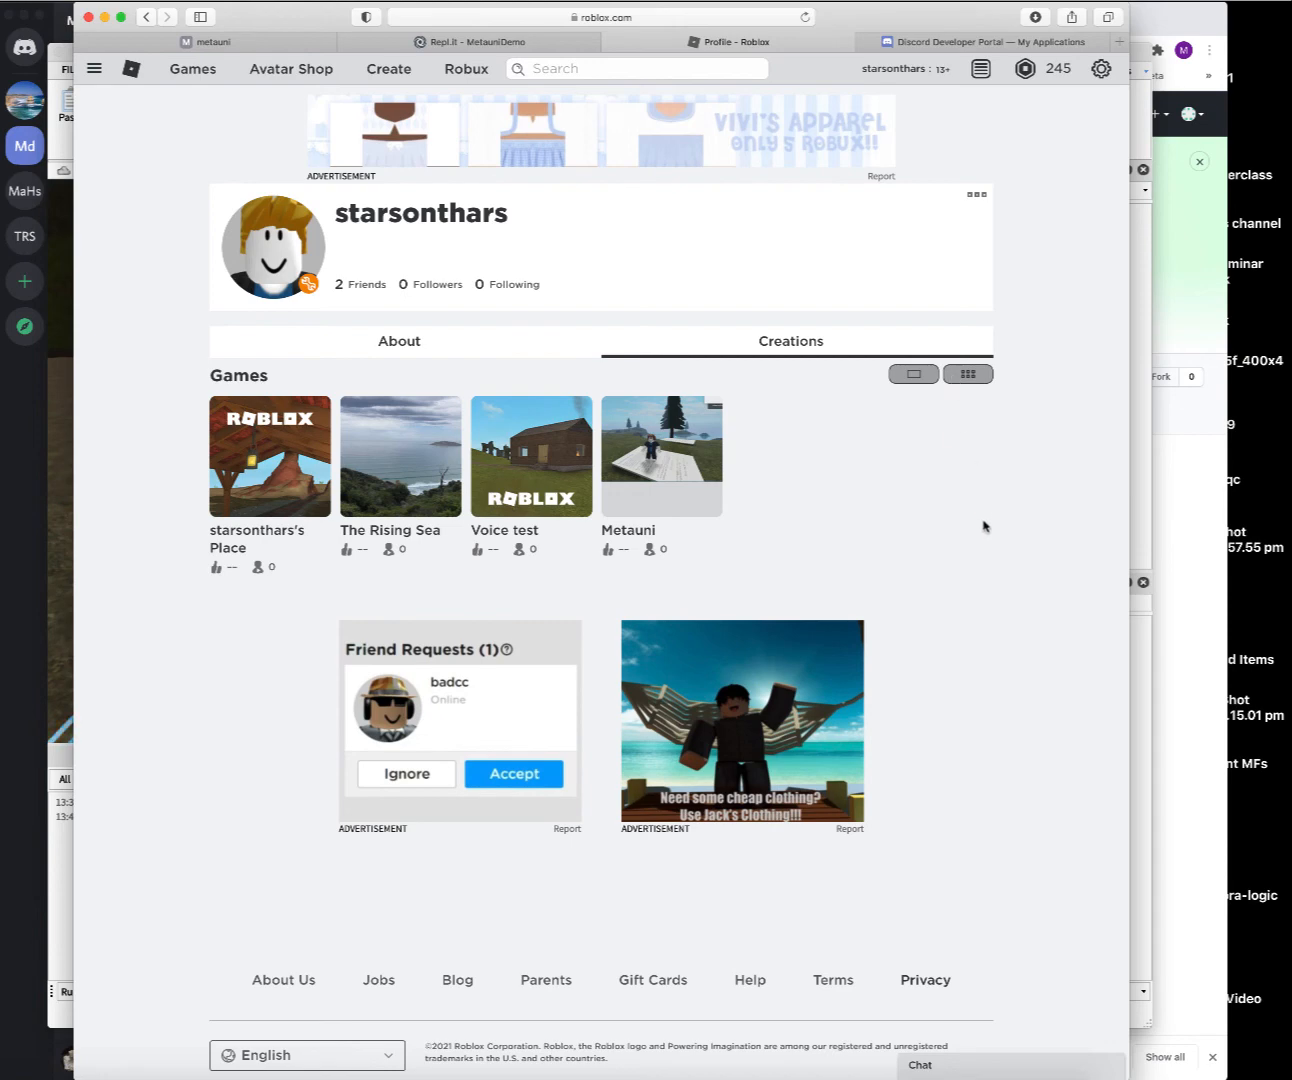
Step: Return to Roblox Studio, try to save the game settings with Public playability, and check the Allow HTTP Requests setting
left_click(48, 508)
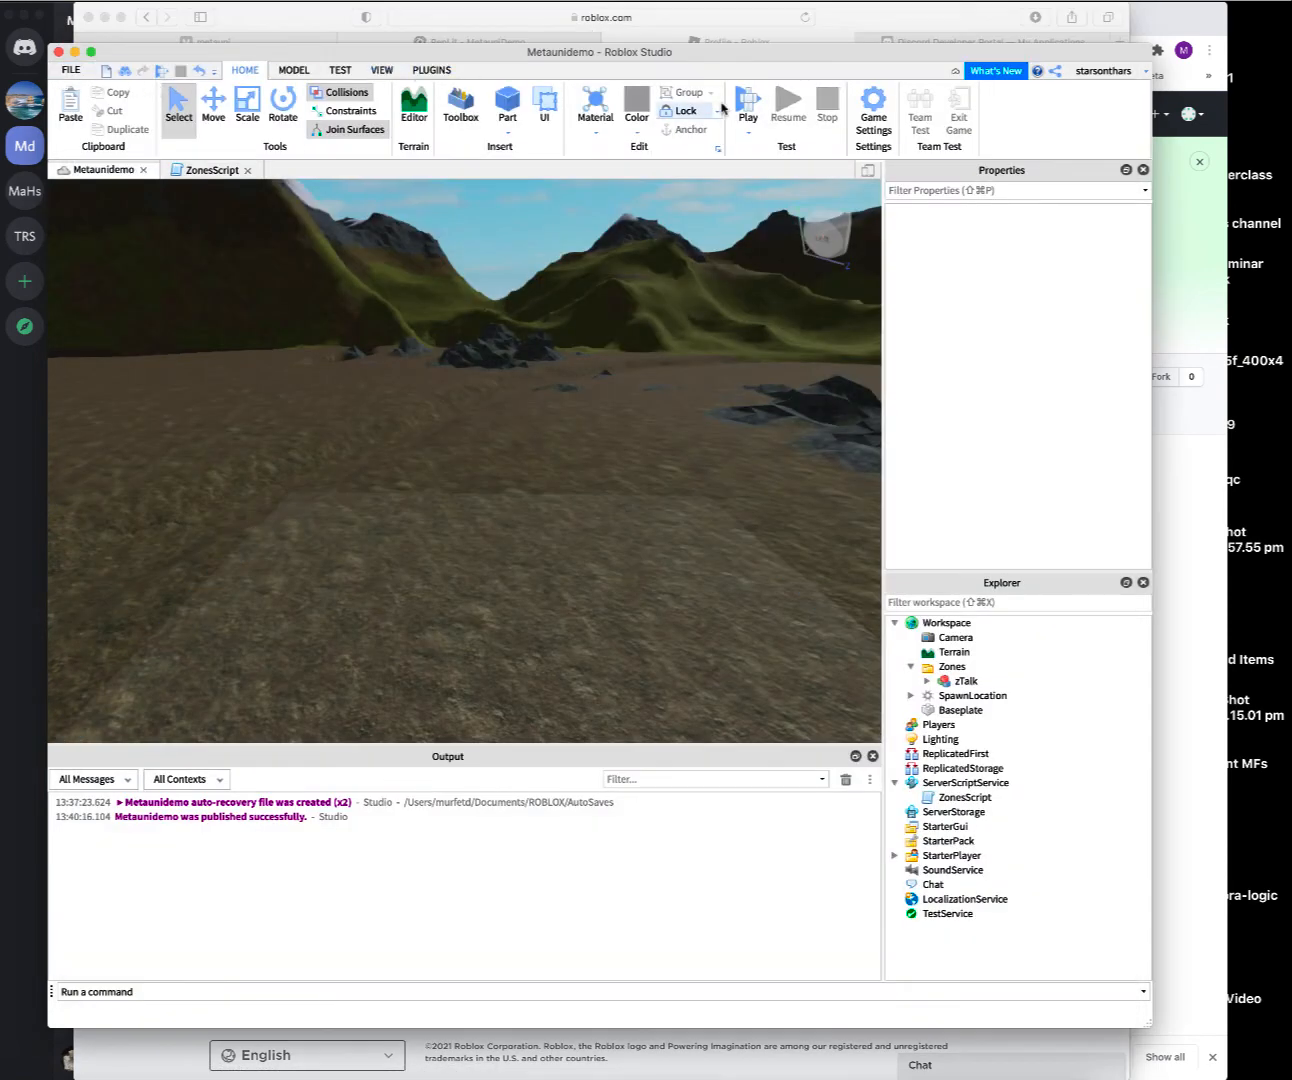
left_click(878, 103)
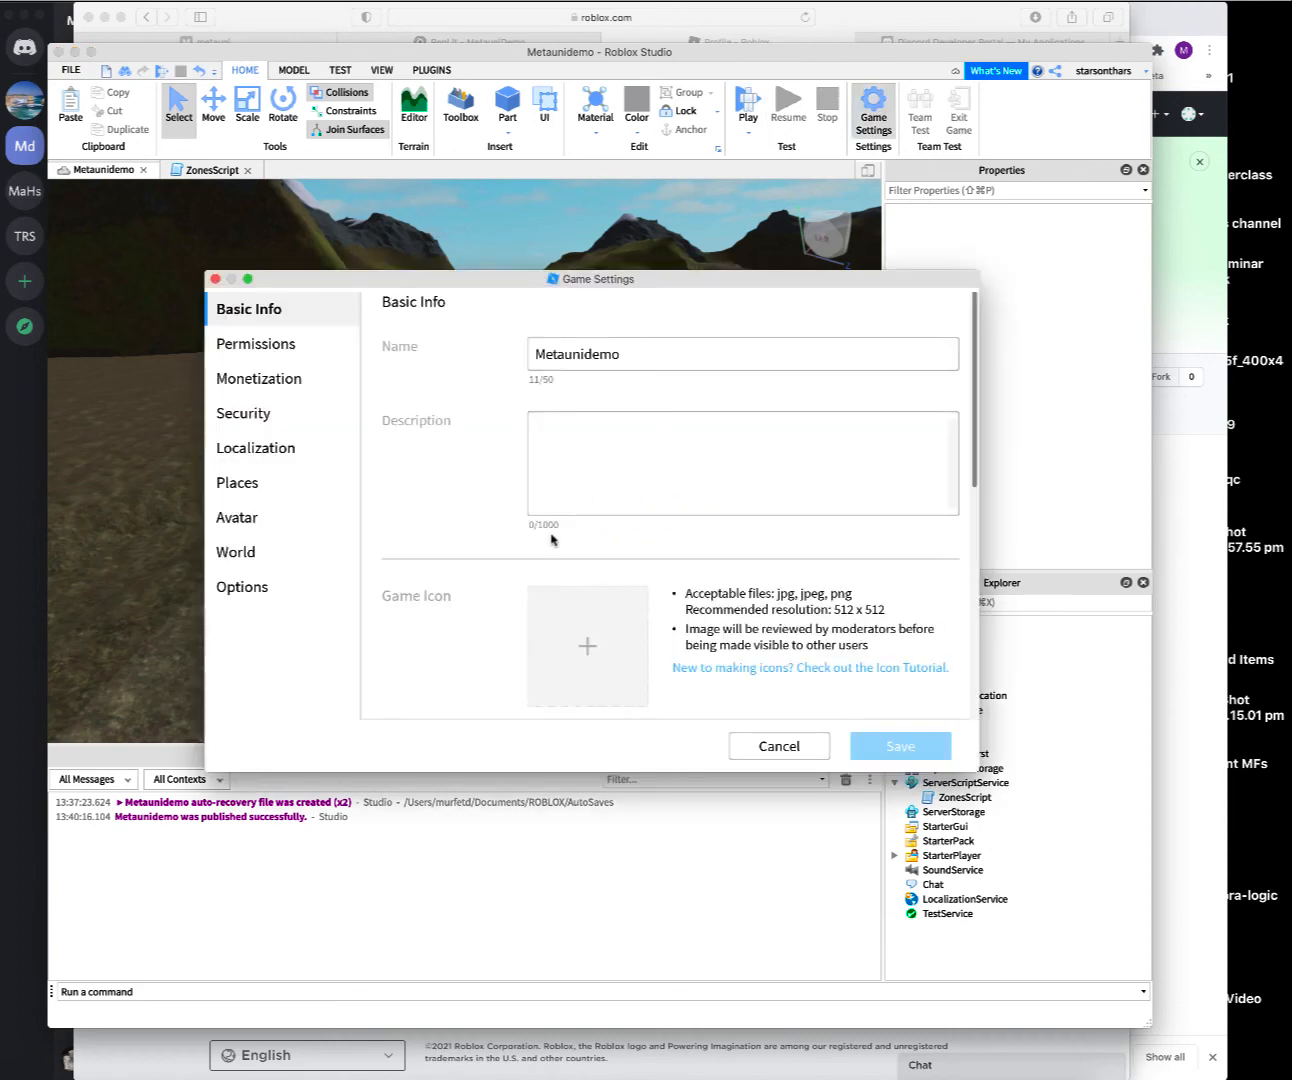
left_click(256, 346)
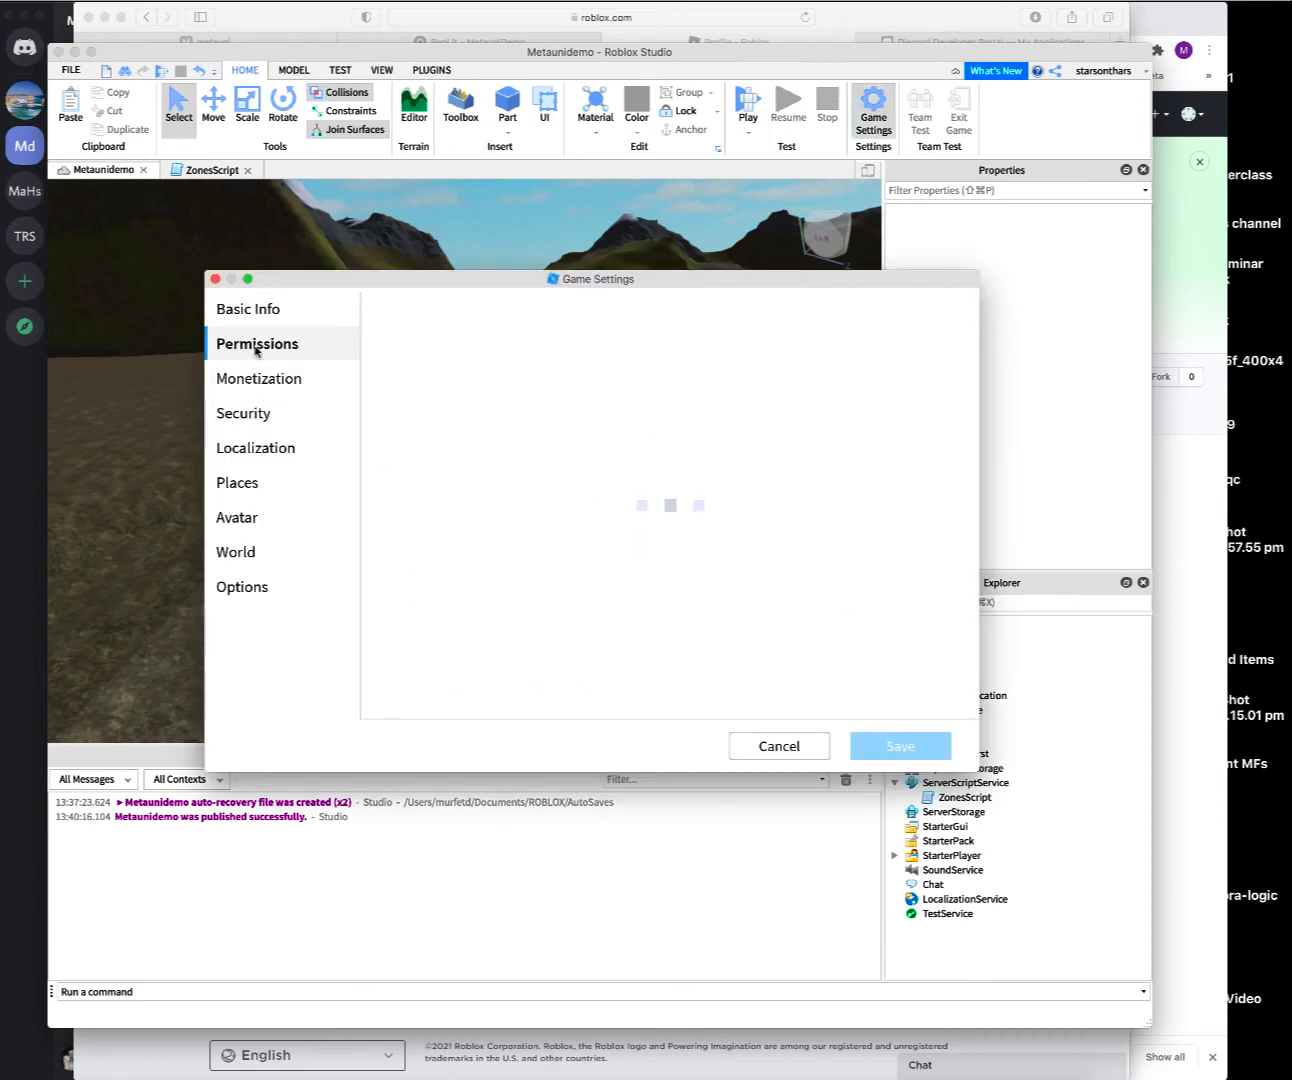
left_click(562, 412)
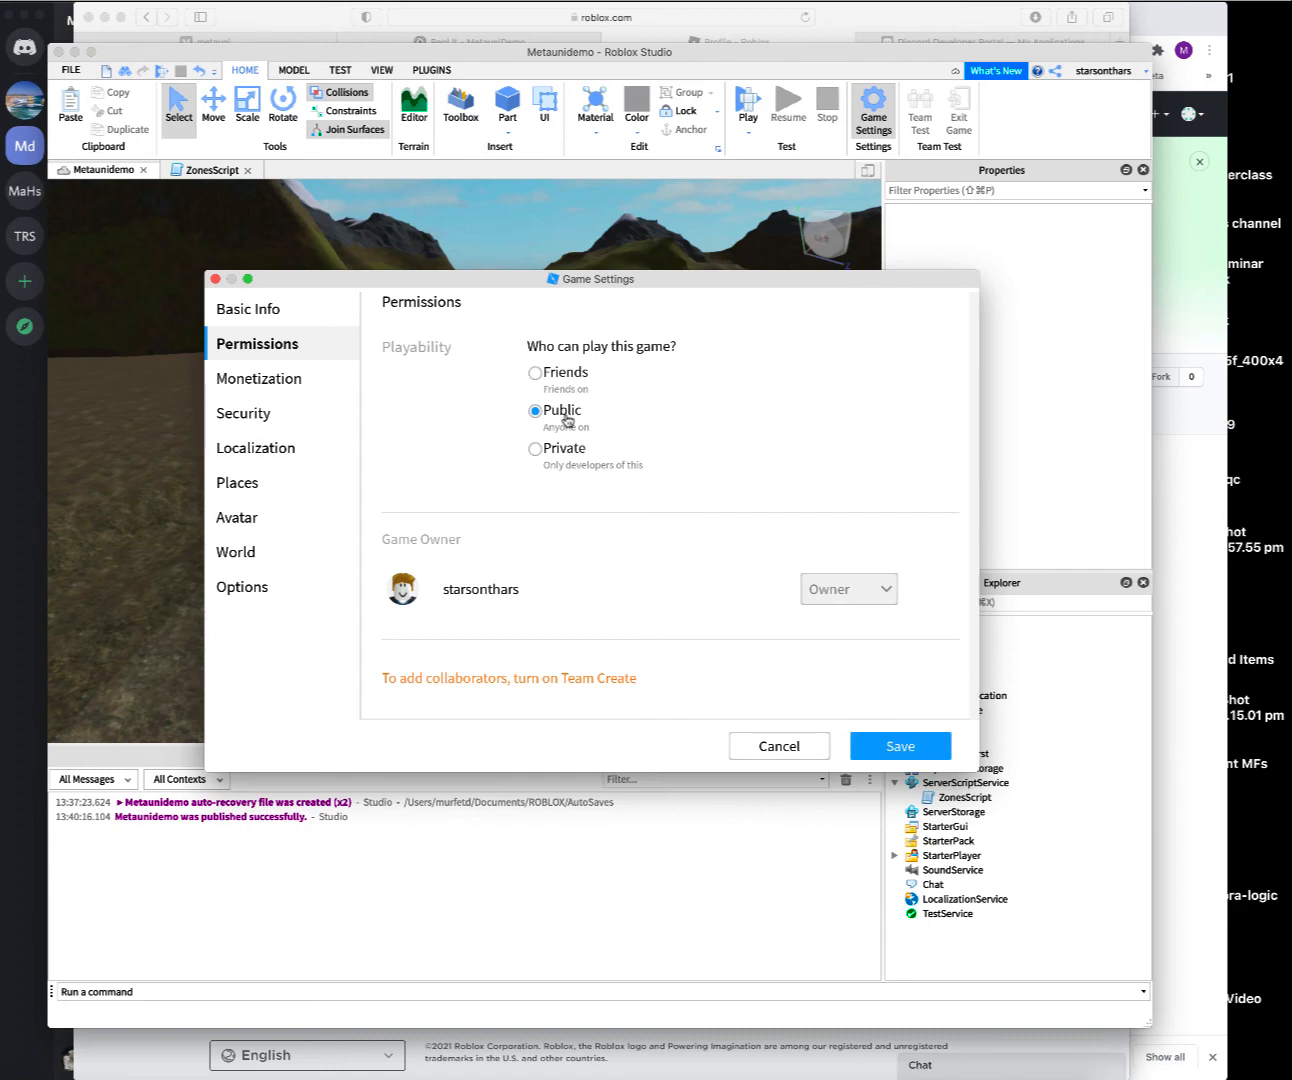
left_click(266, 416)
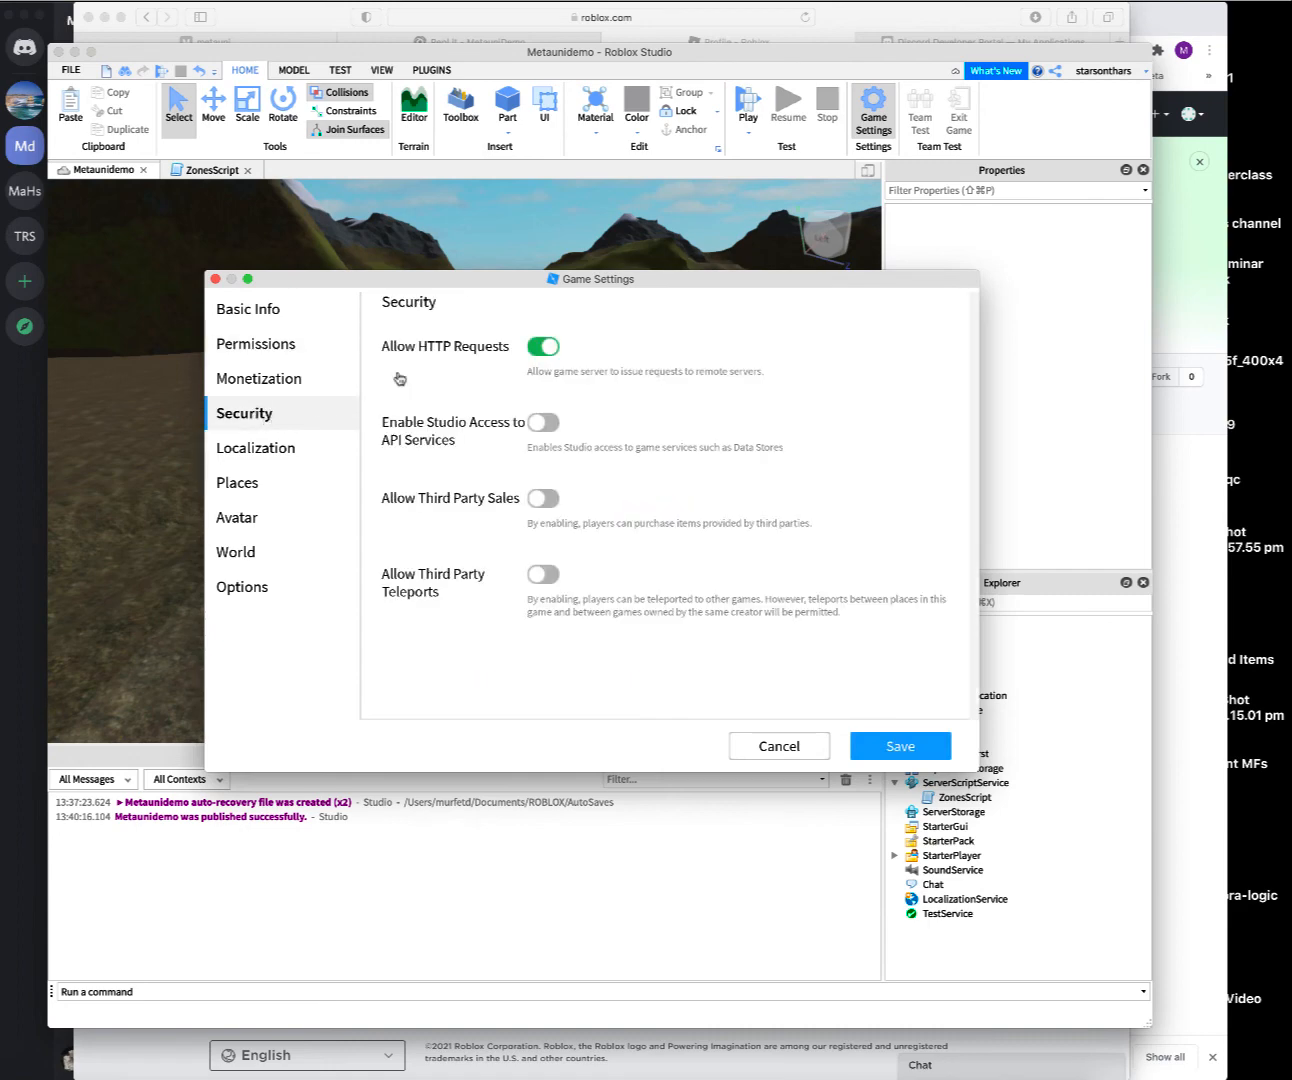
left_click(920, 746)
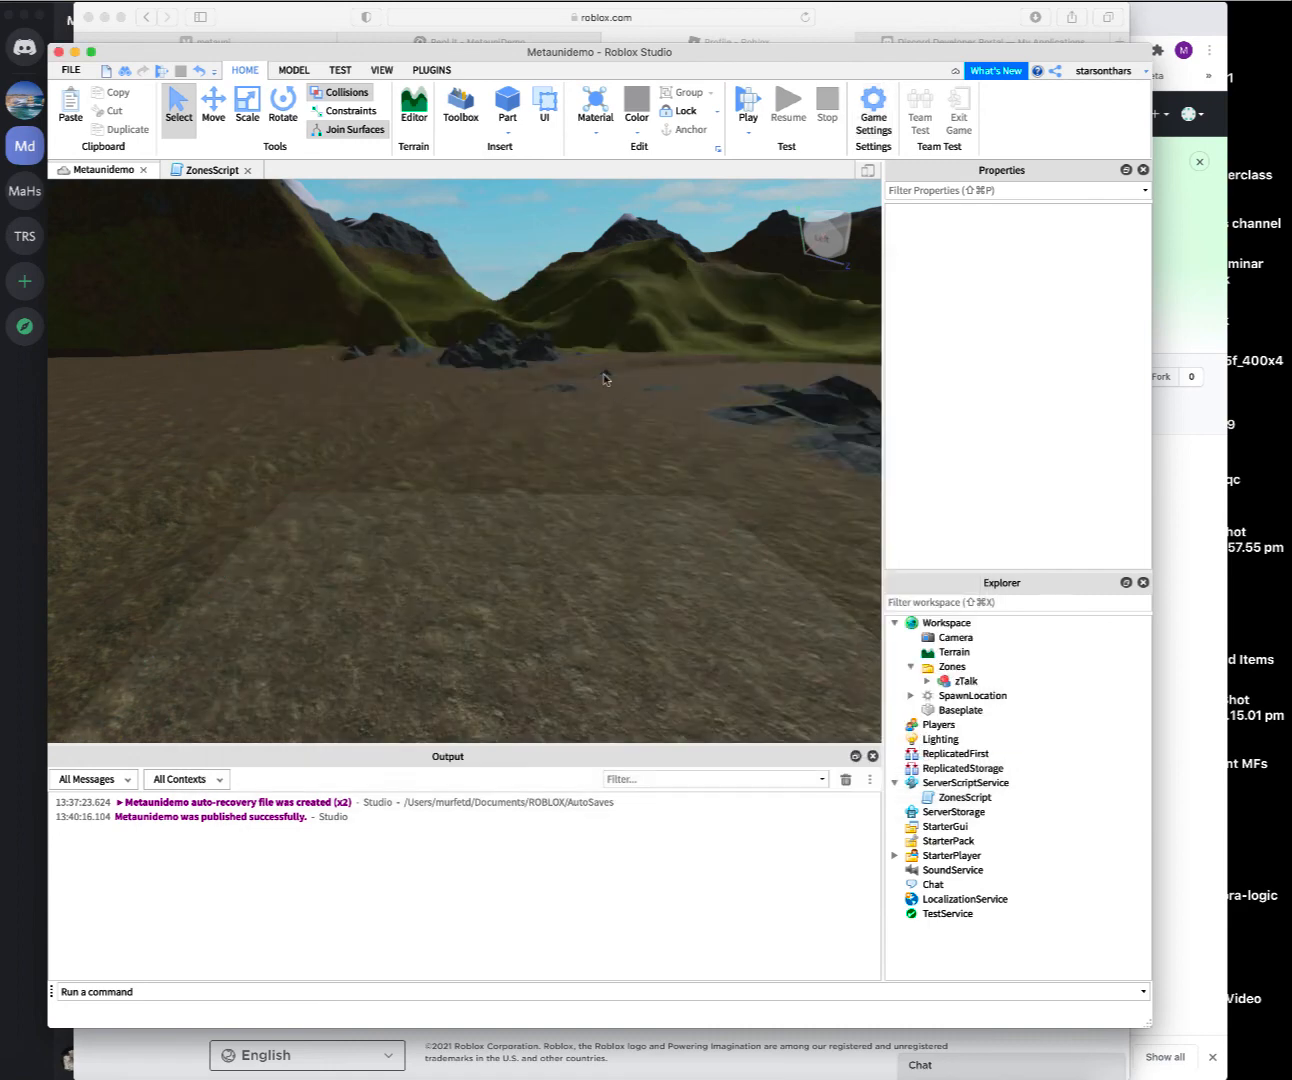
Step: Set the game's playability to Public again, save, and recheck the saved permission in the game settings
left_click(873, 105)
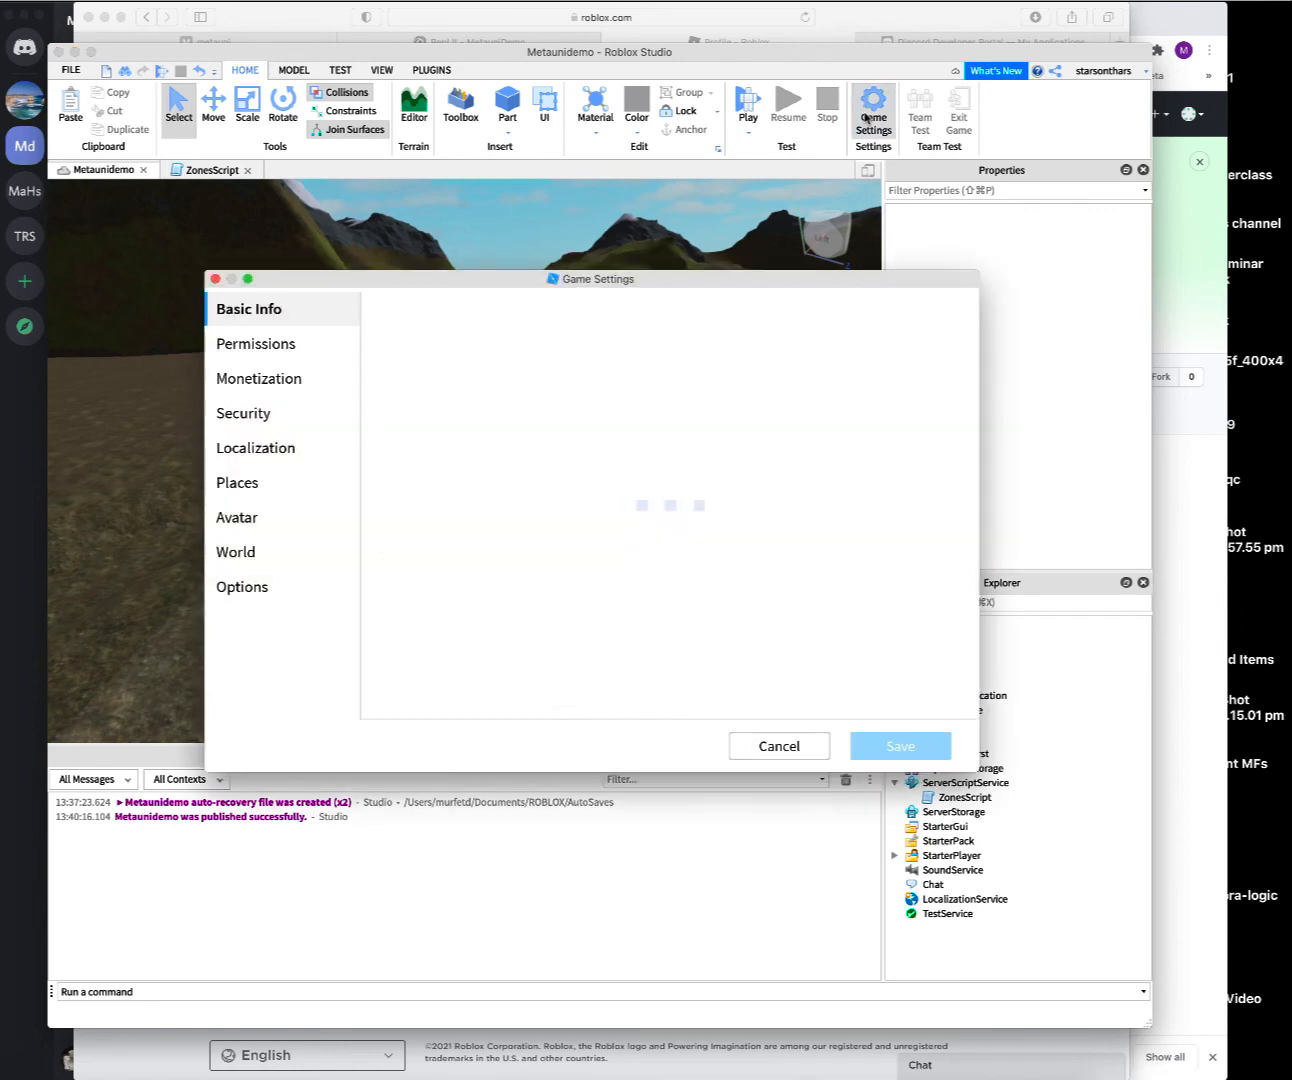
left_click(245, 346)
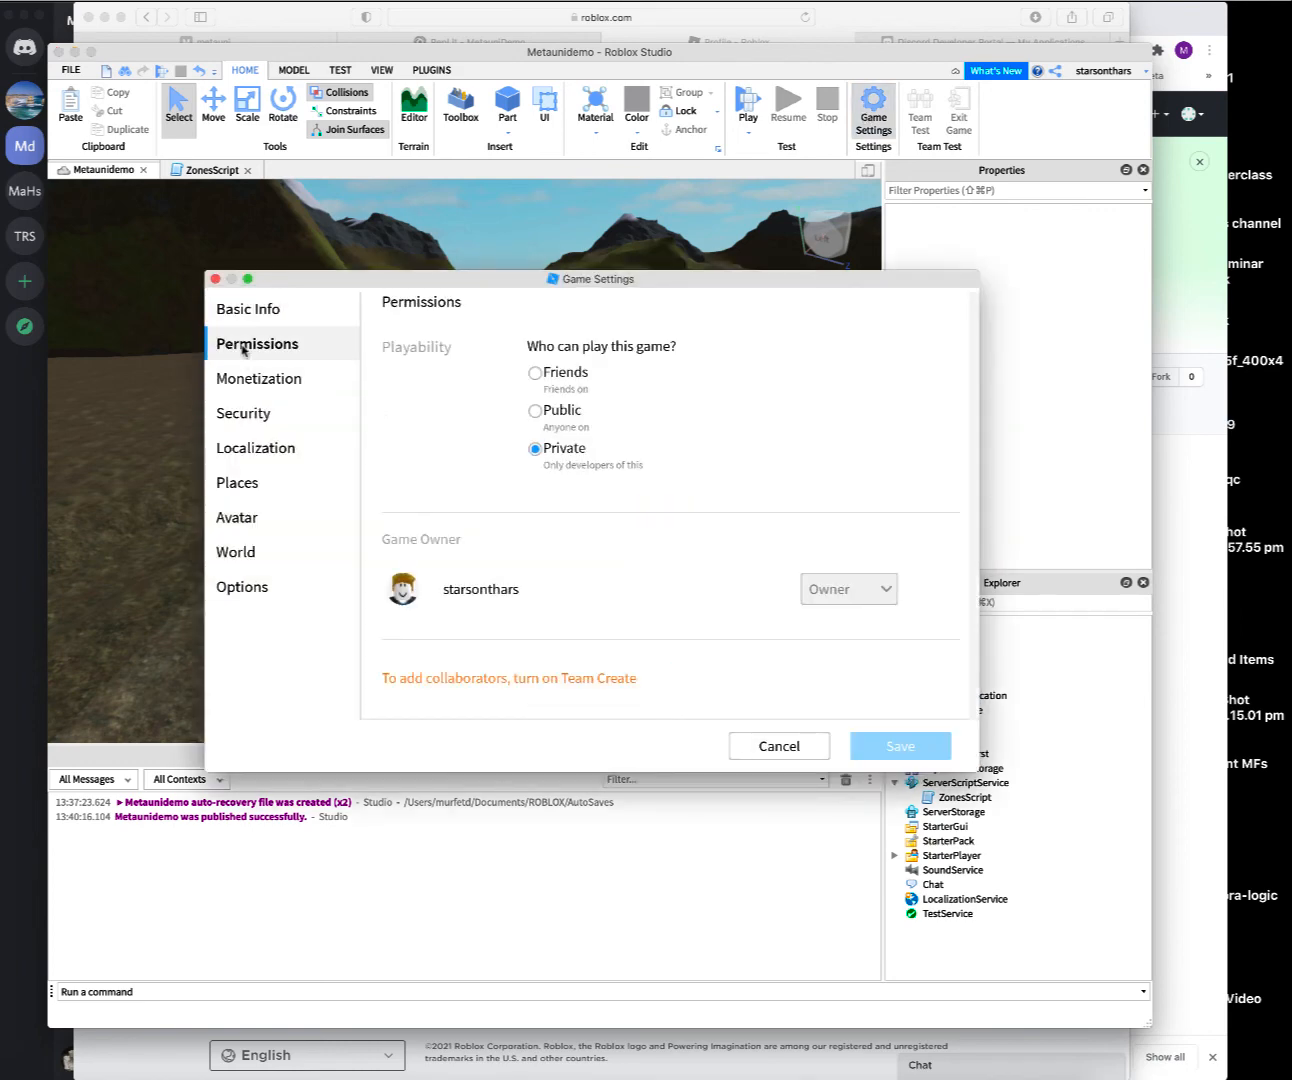
left_click(558, 413)
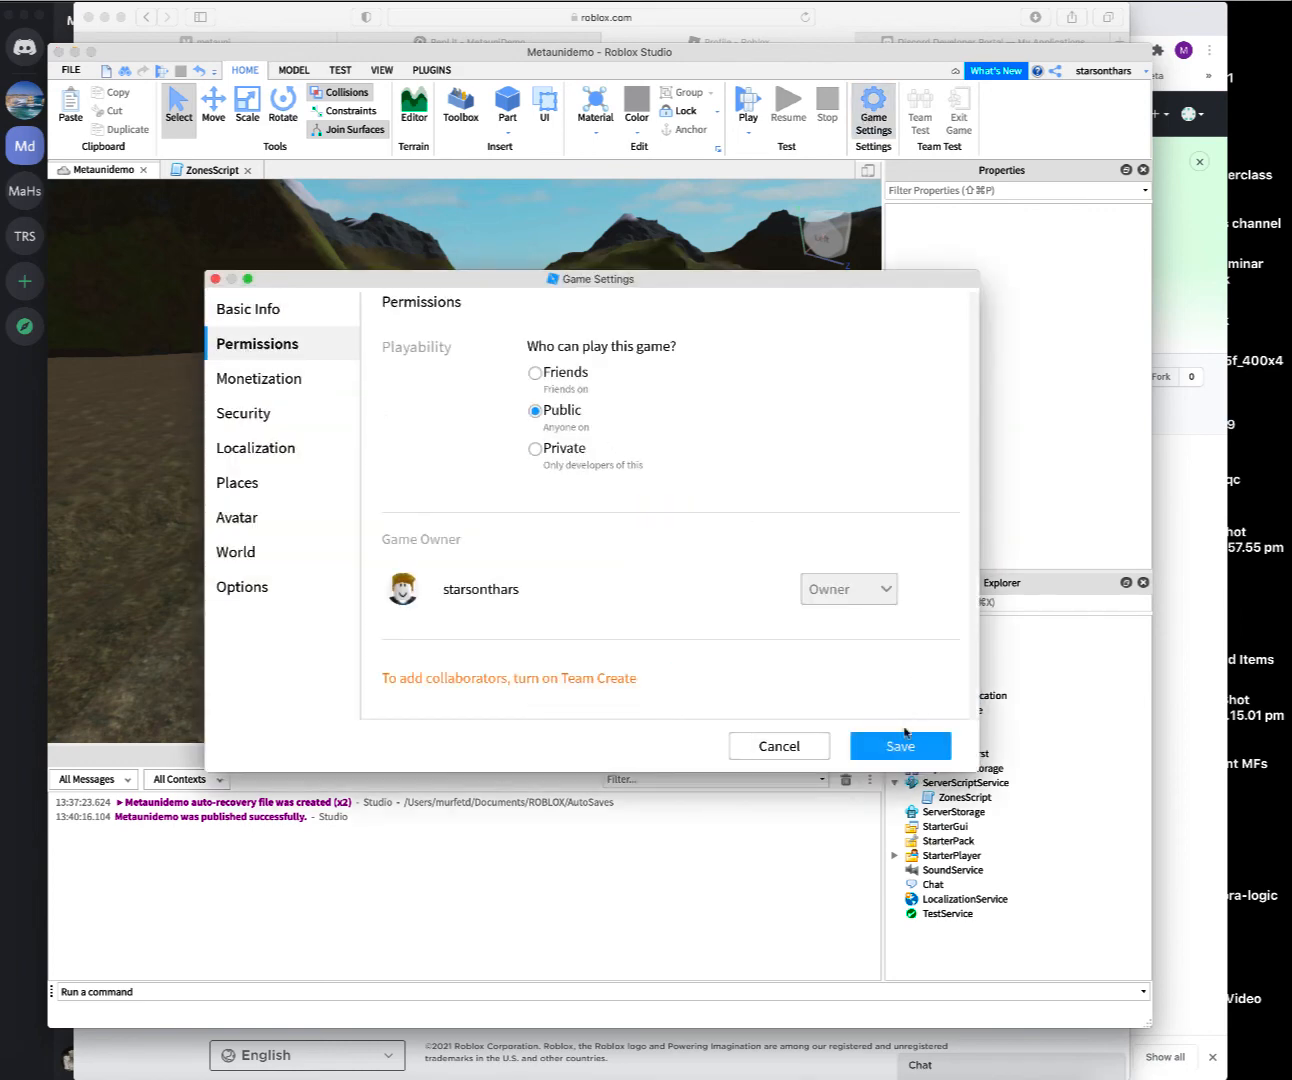
left_click(901, 745)
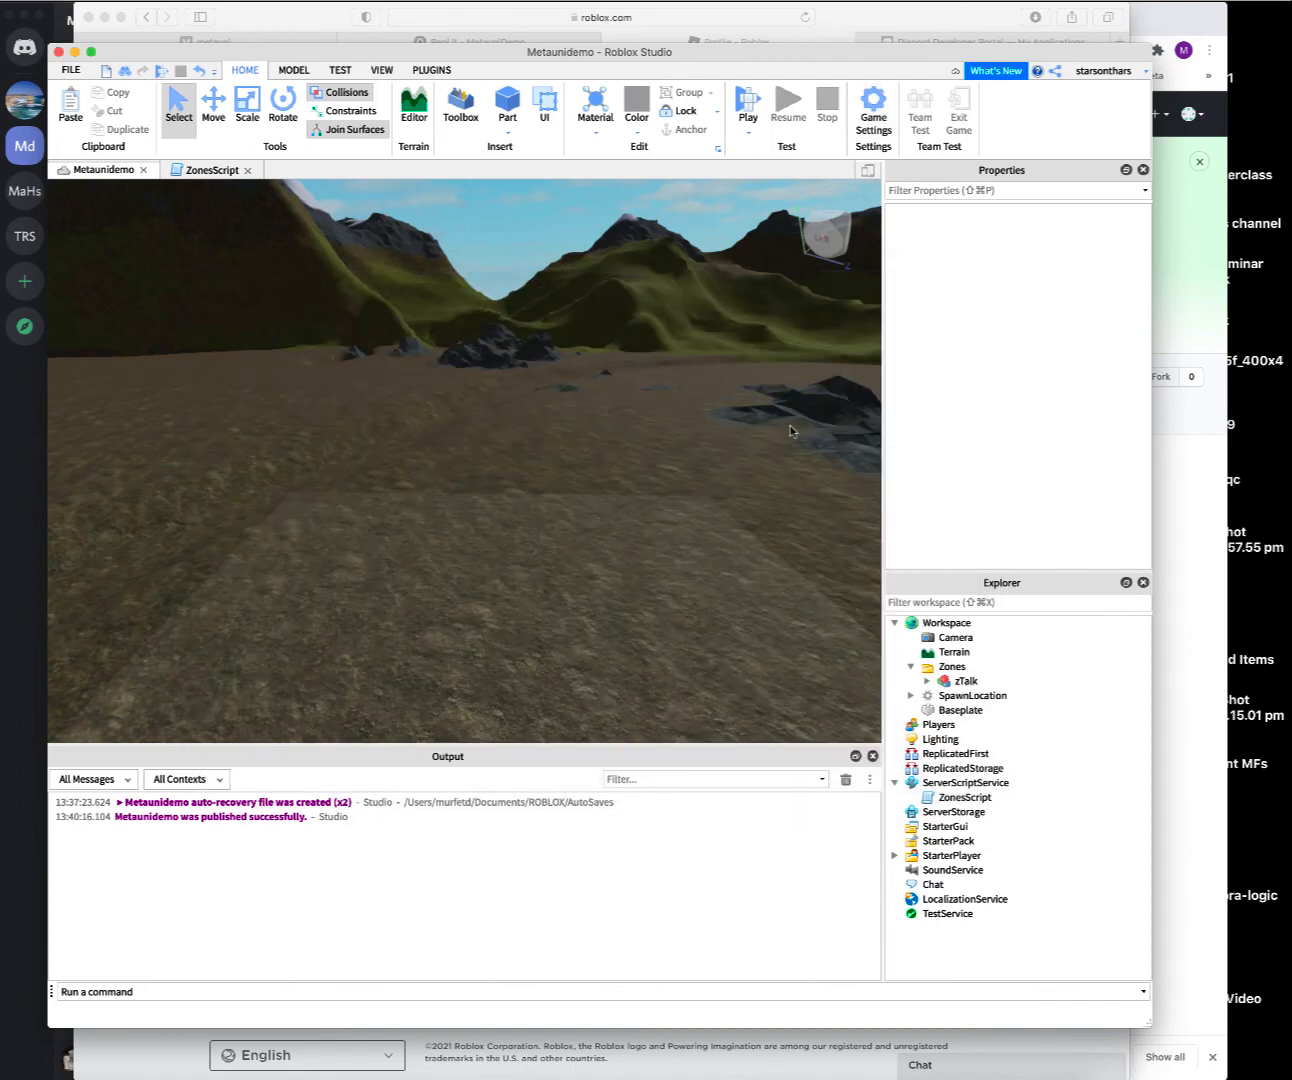
left_click(873, 112)
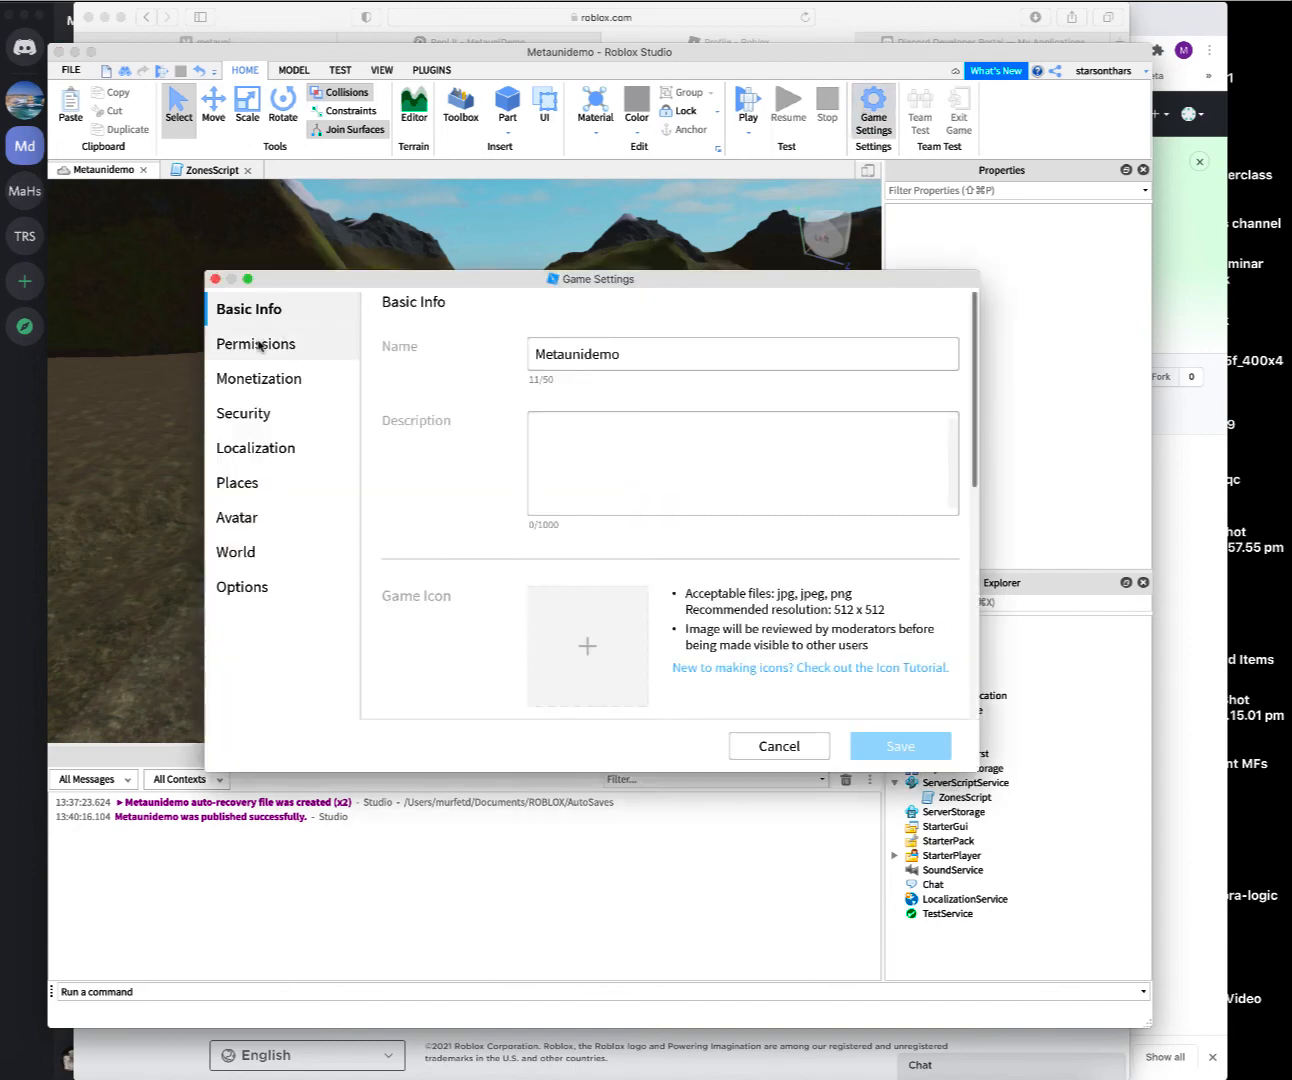
left_click(258, 344)
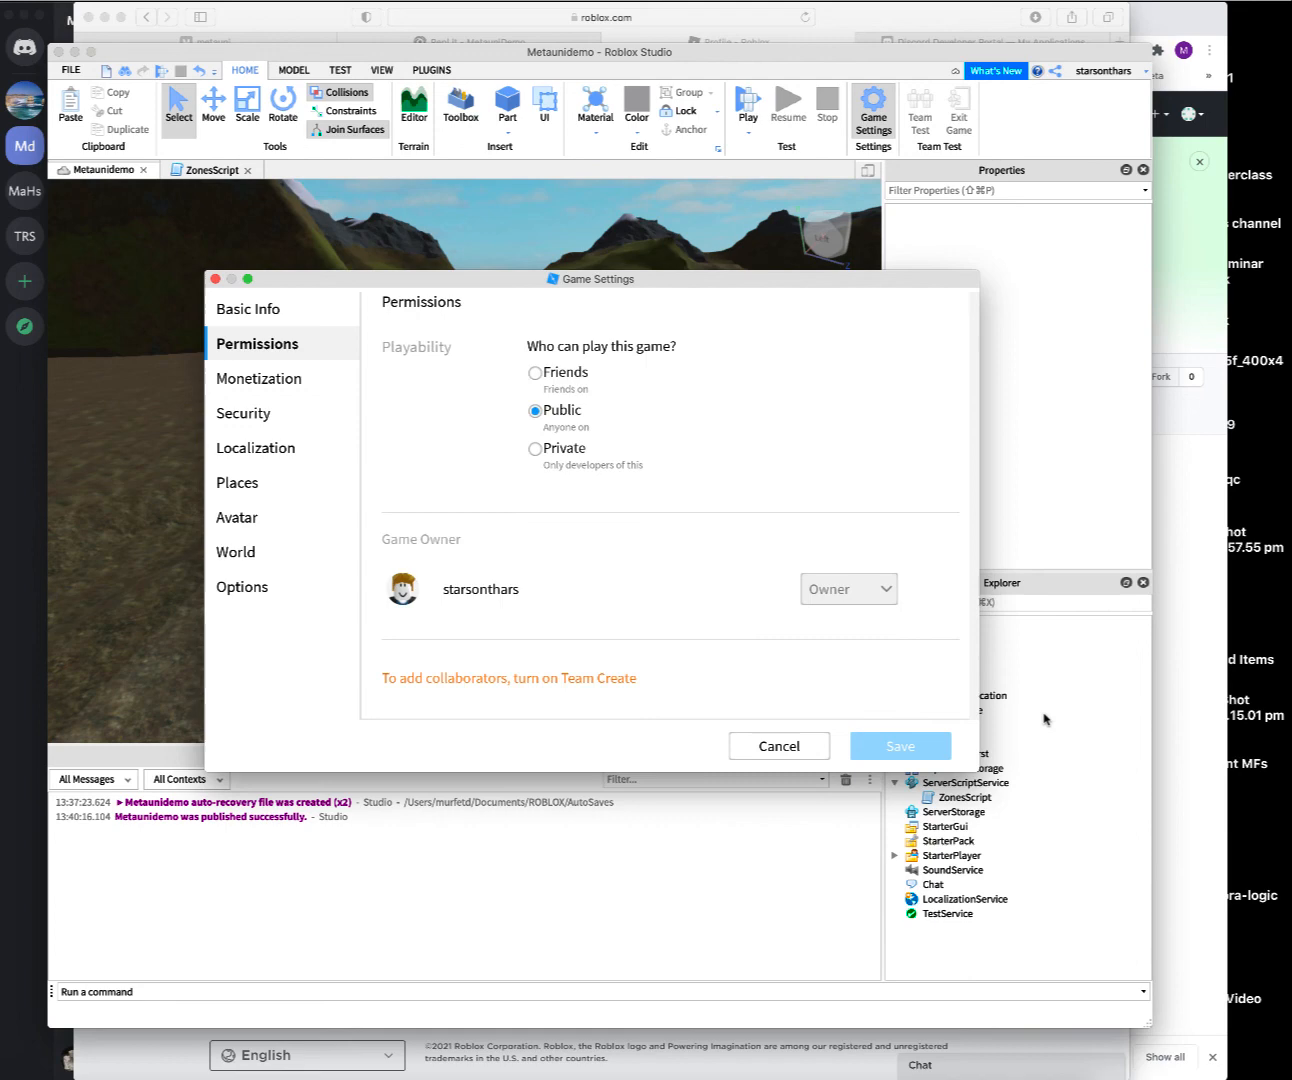
left_click(807, 755)
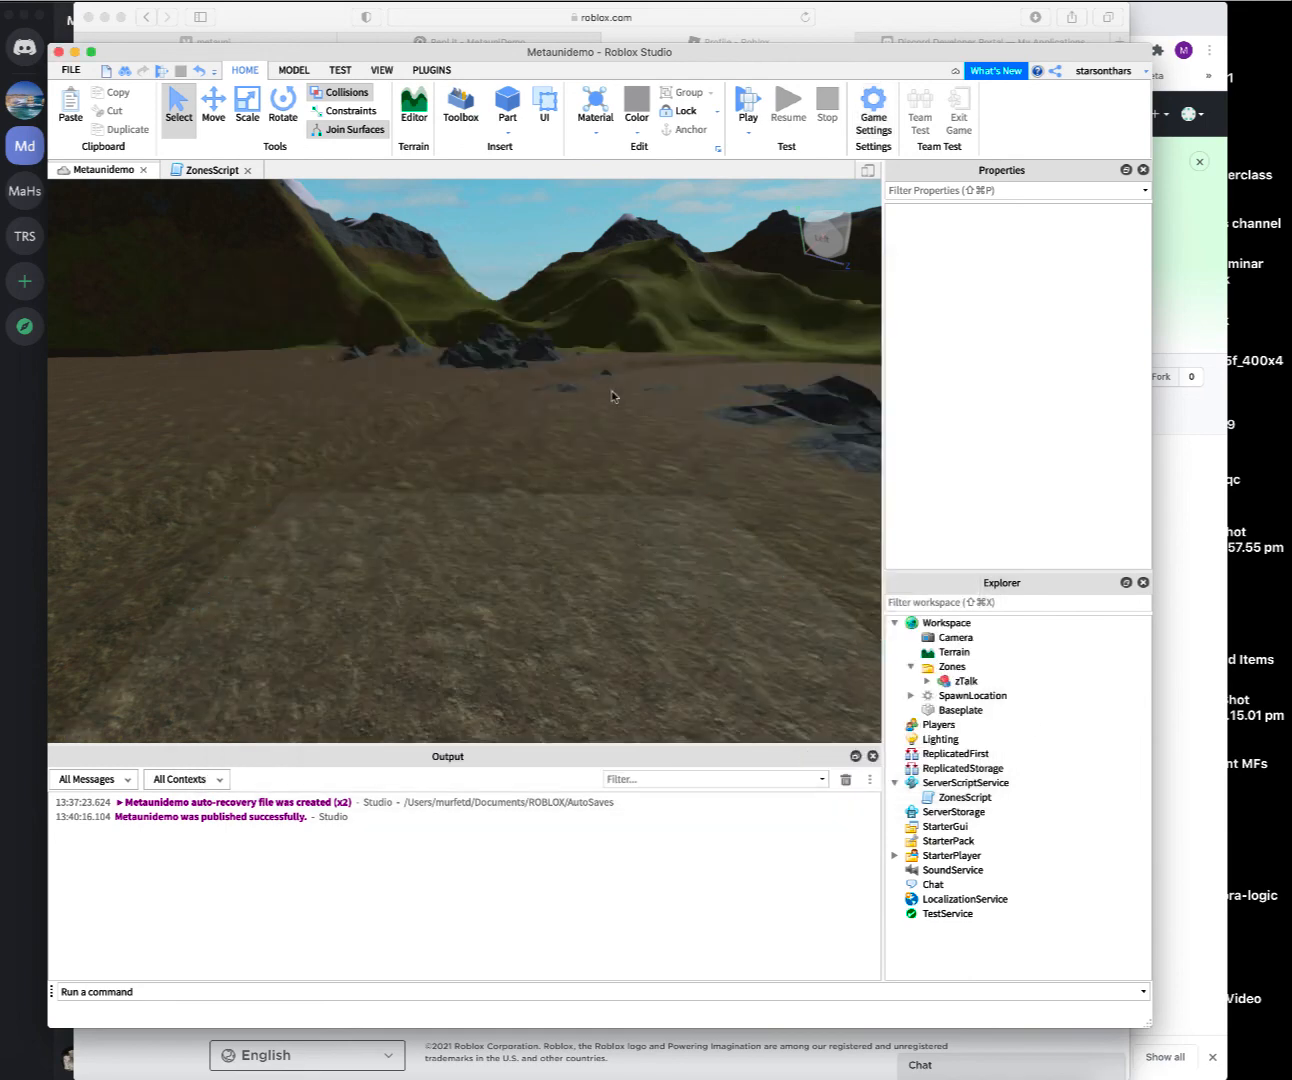
Step: Switch to the Roblox website, reload the profile's creations, and check the grid of games for Metaunidemo
left_click(878, 20)
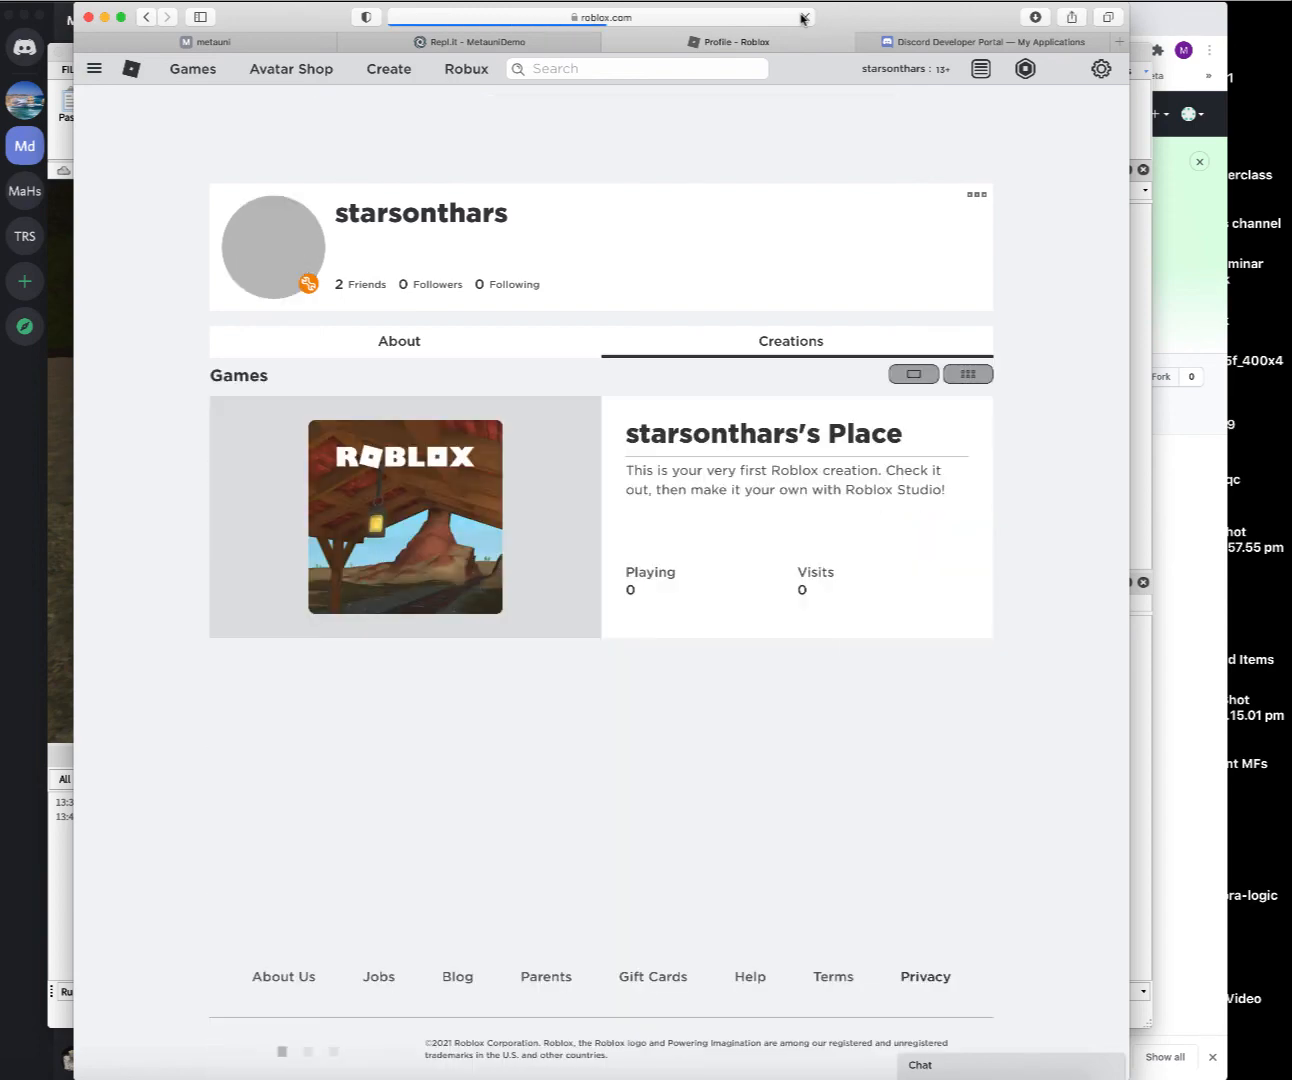
left_click(978, 376)
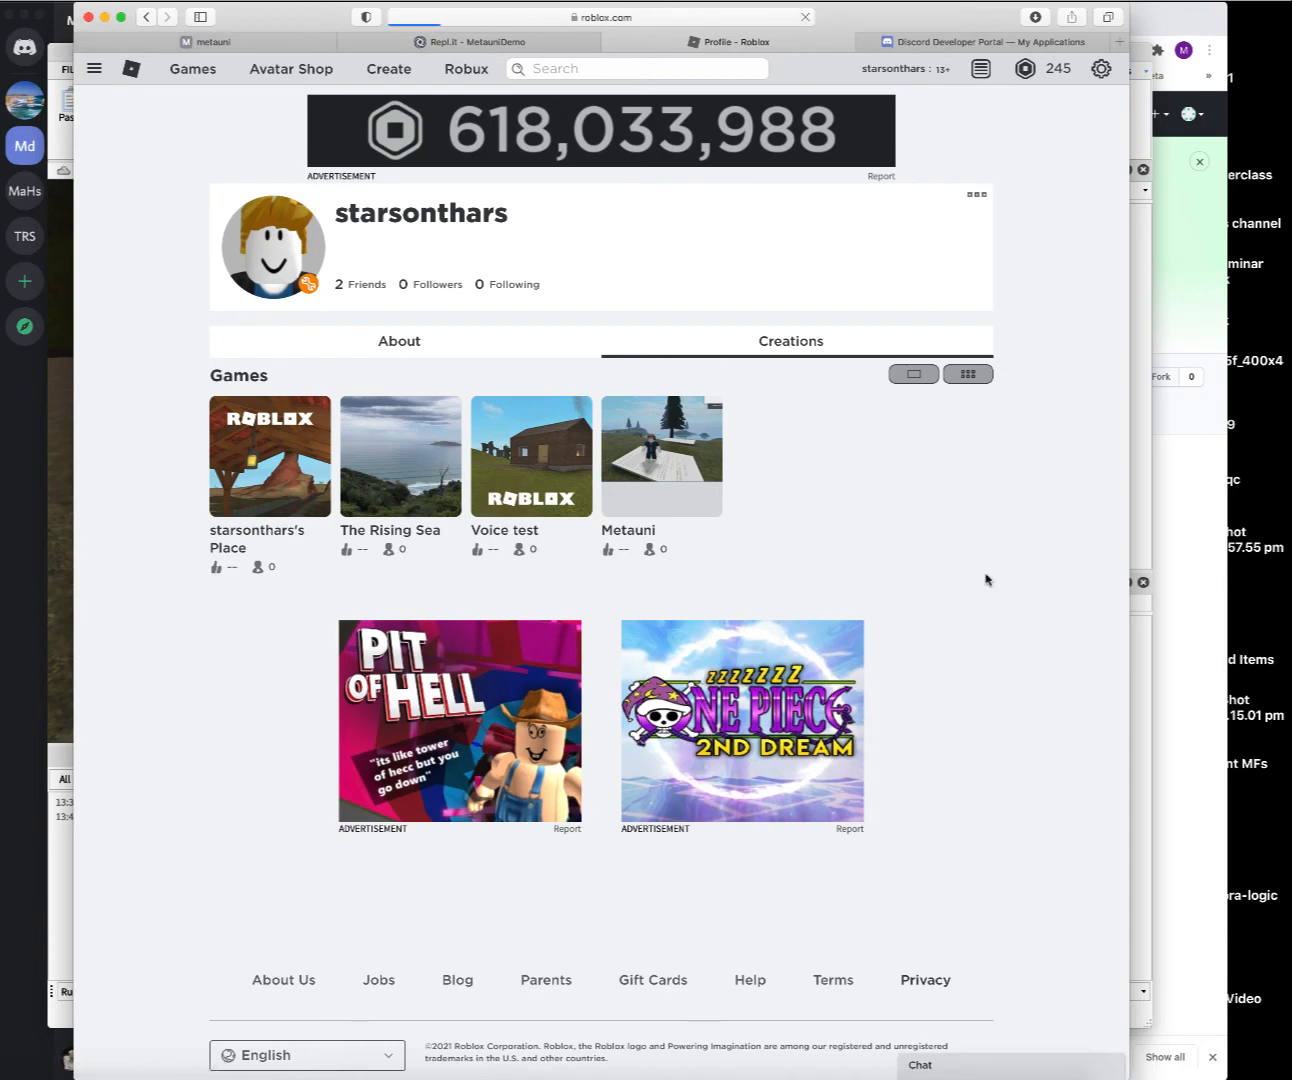
left_click(977, 376)
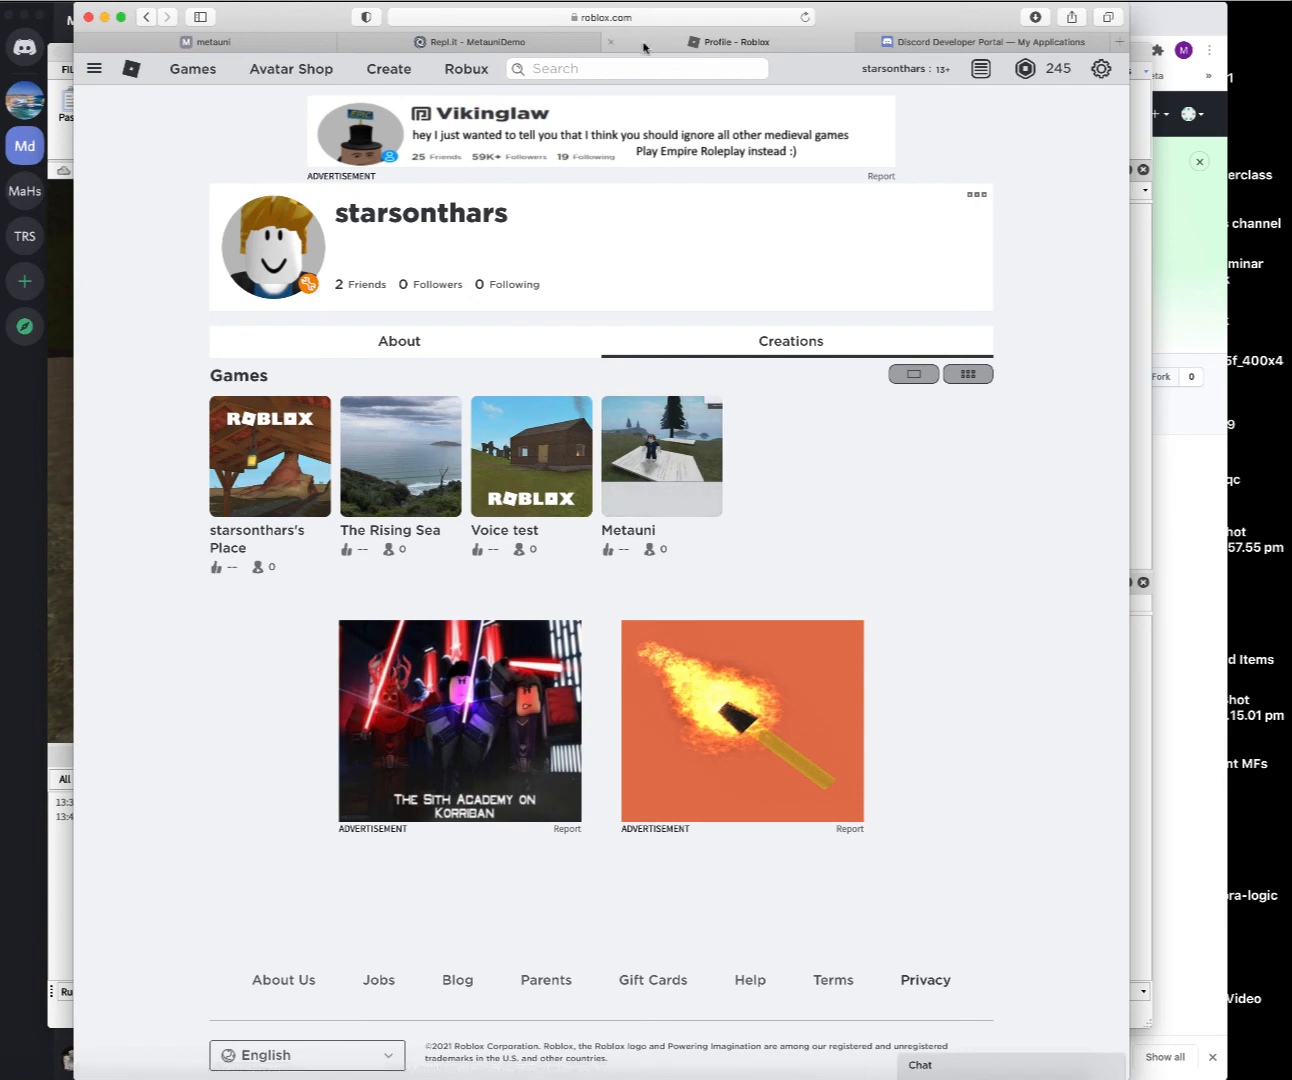
Step: Switch to The Rising Sea place in Roblox Studio and copy the TalkSlideExtra3 board standing on the wooden stage
left_click(58, 433)
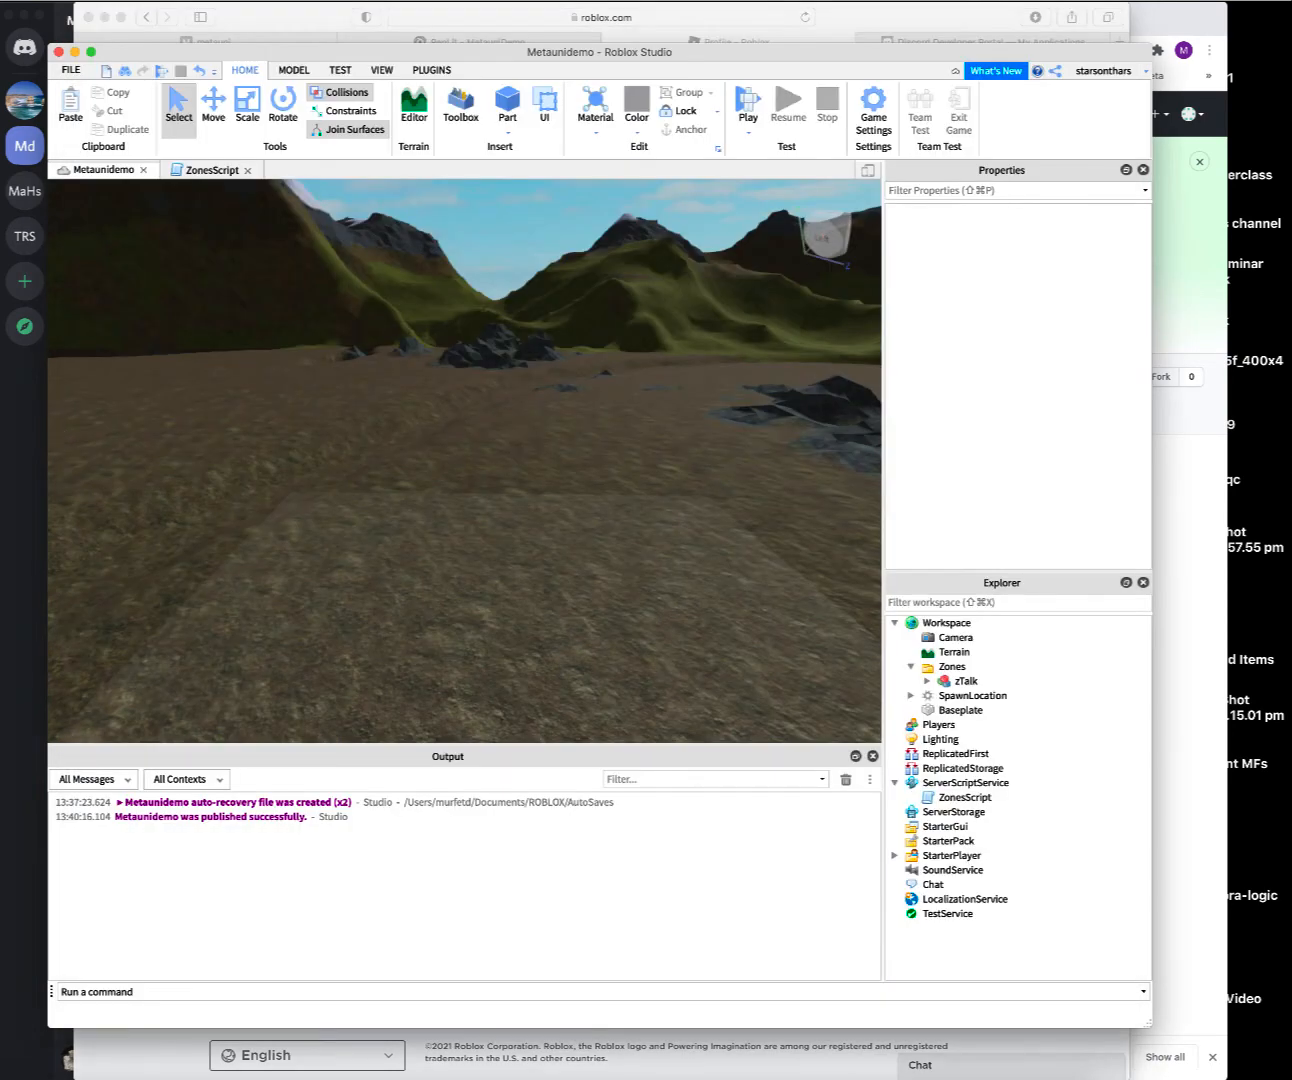
key("super+grave")
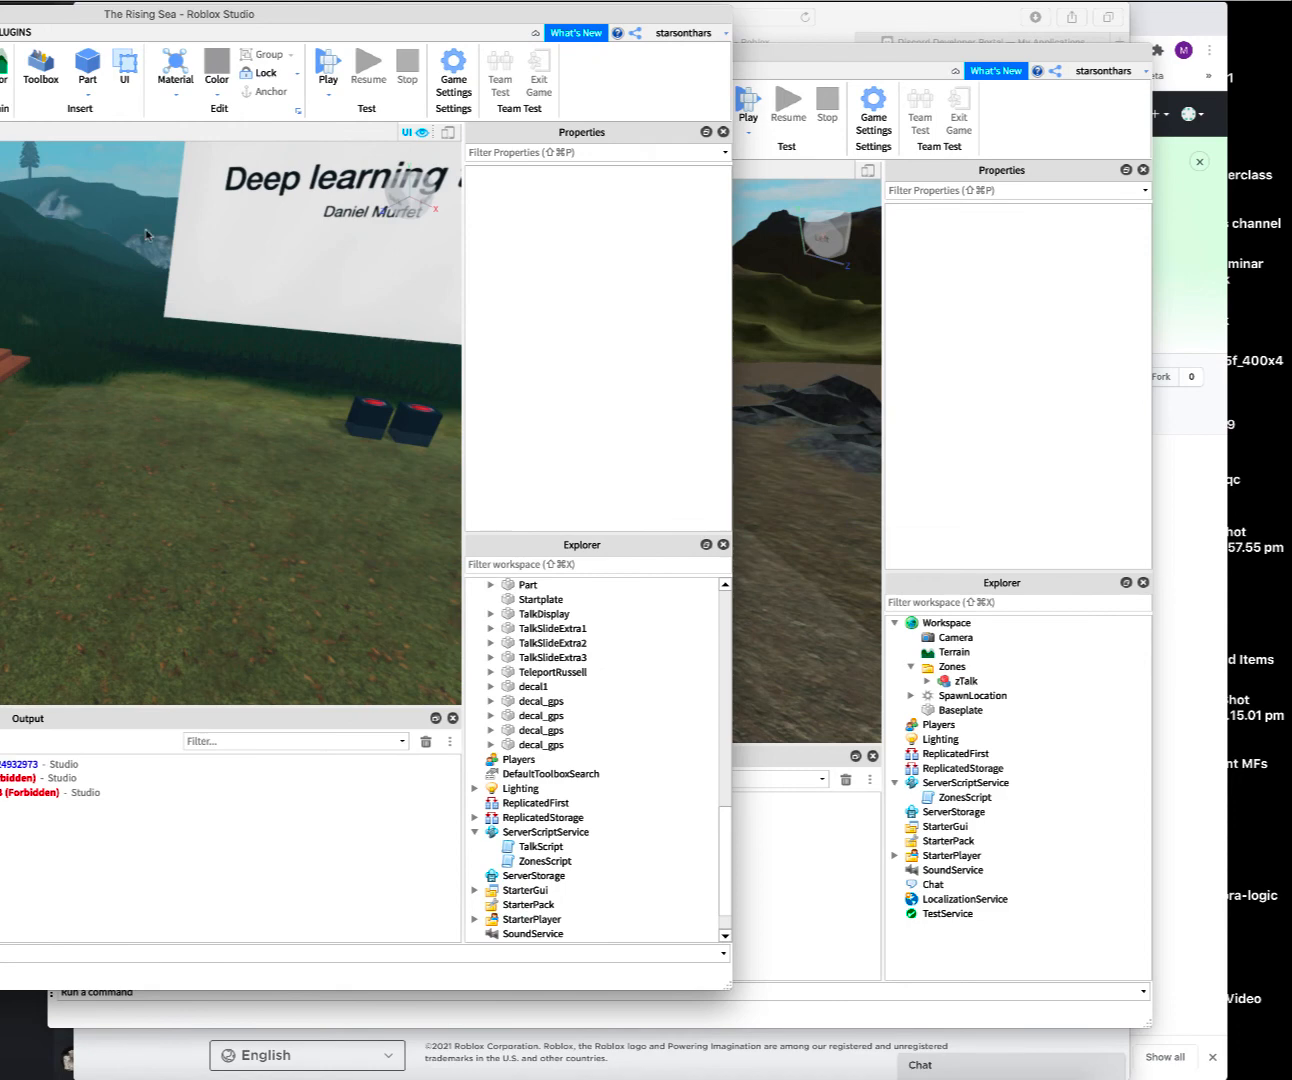
left_click_drag(232, 22, 411, 19)
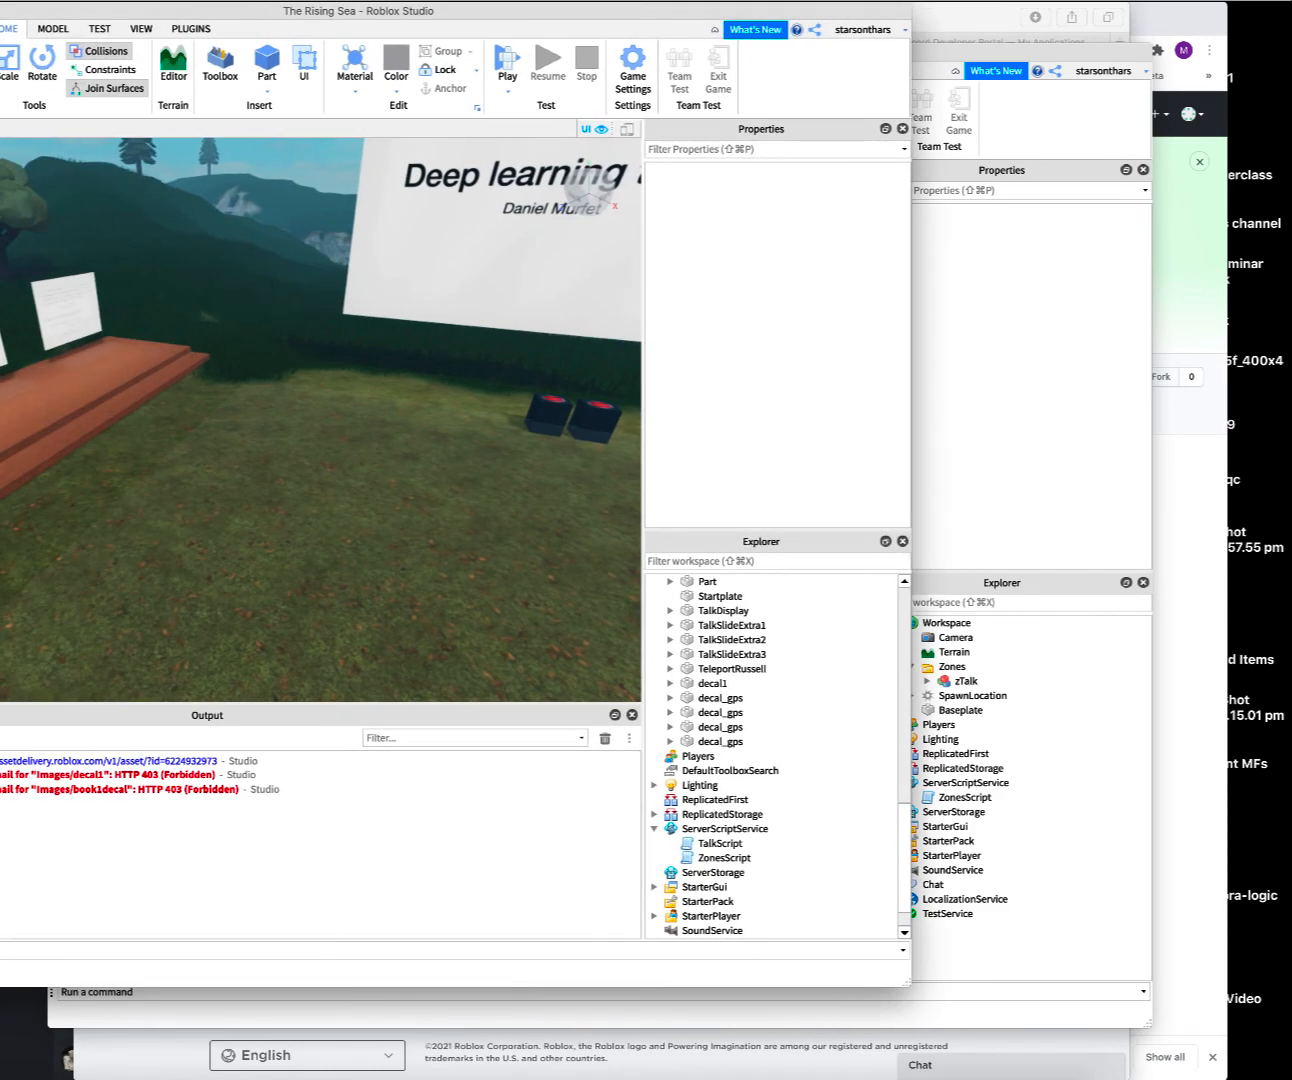
left_click(79, 286)
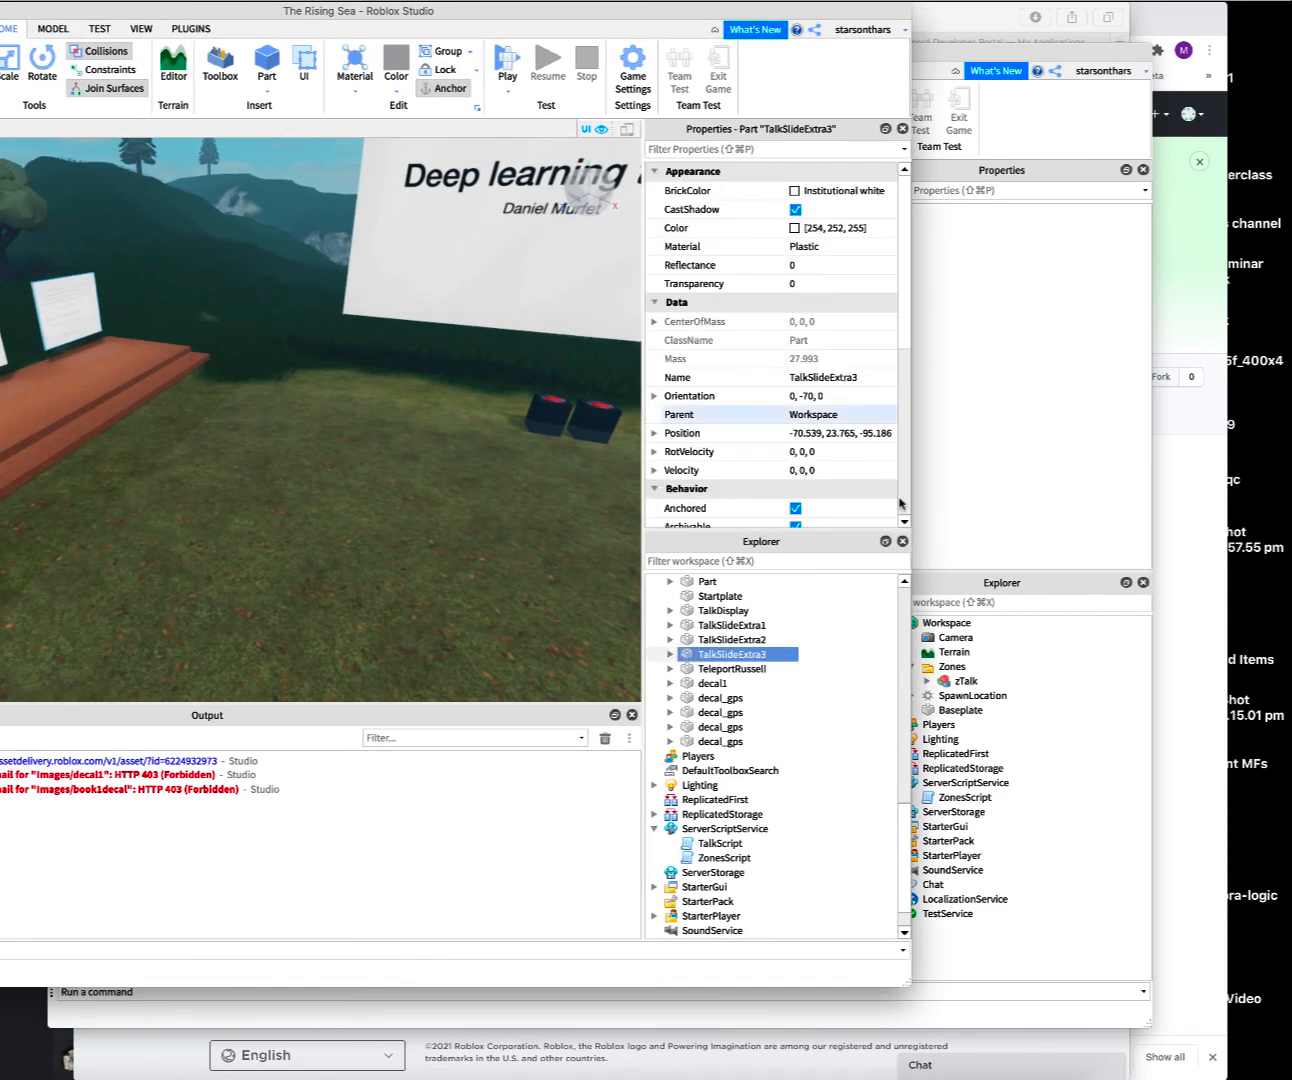
Step: Return to the Metaunidemo place and paste the TalkSlideExtra3 board into the workspace above the zTalk zone
left_click(986, 56)
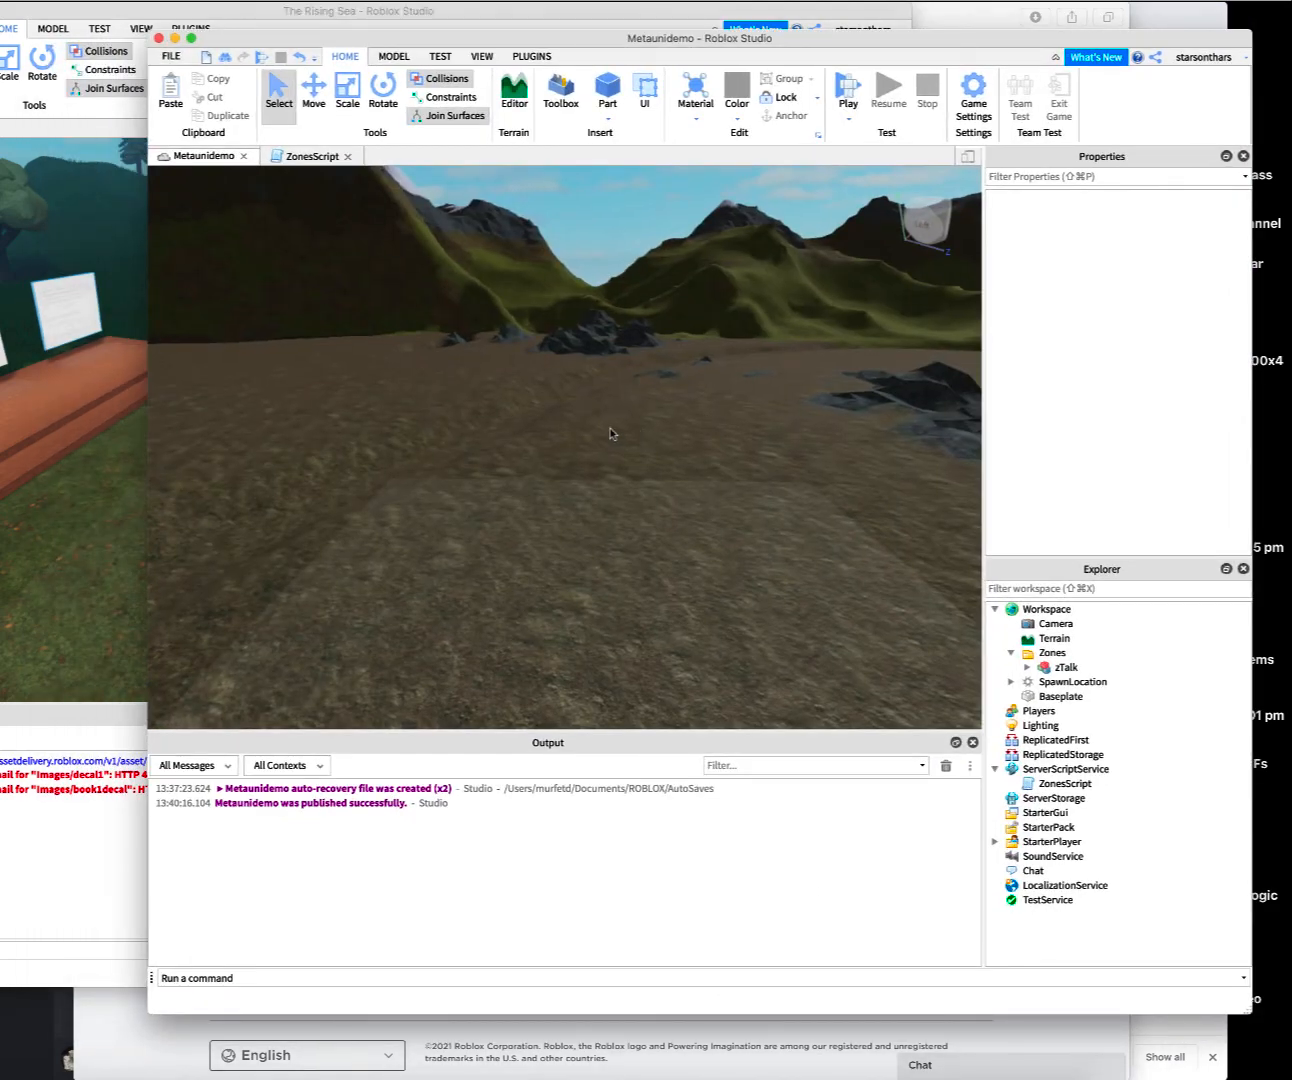
scroll(570, 435, "up", 5)
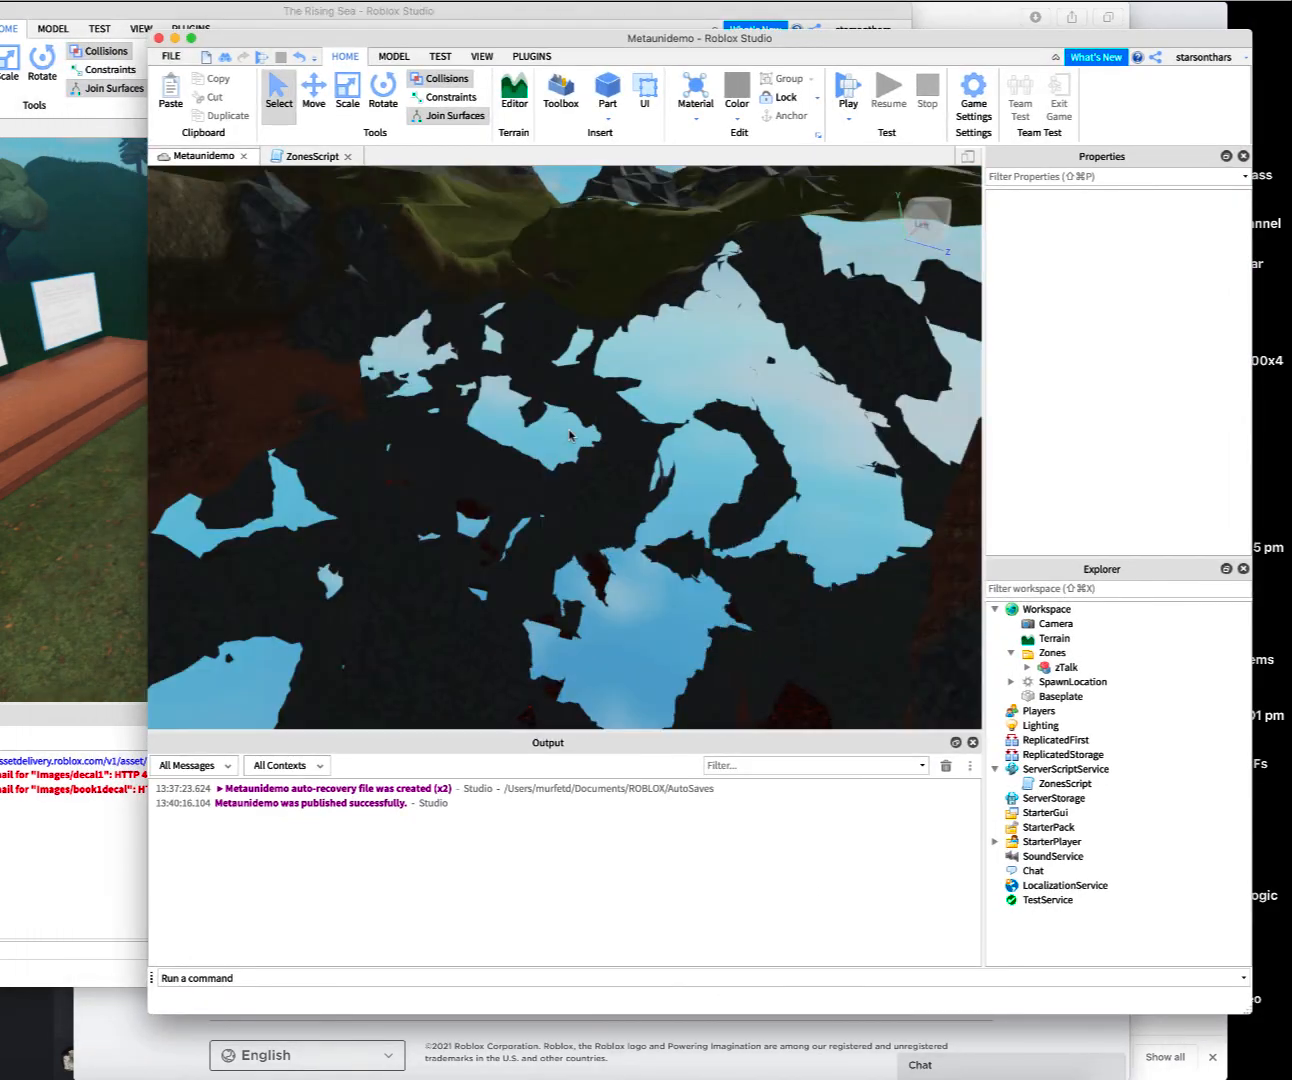
scroll(570, 435, "down", 15)
scroll(570, 435, "up", 5)
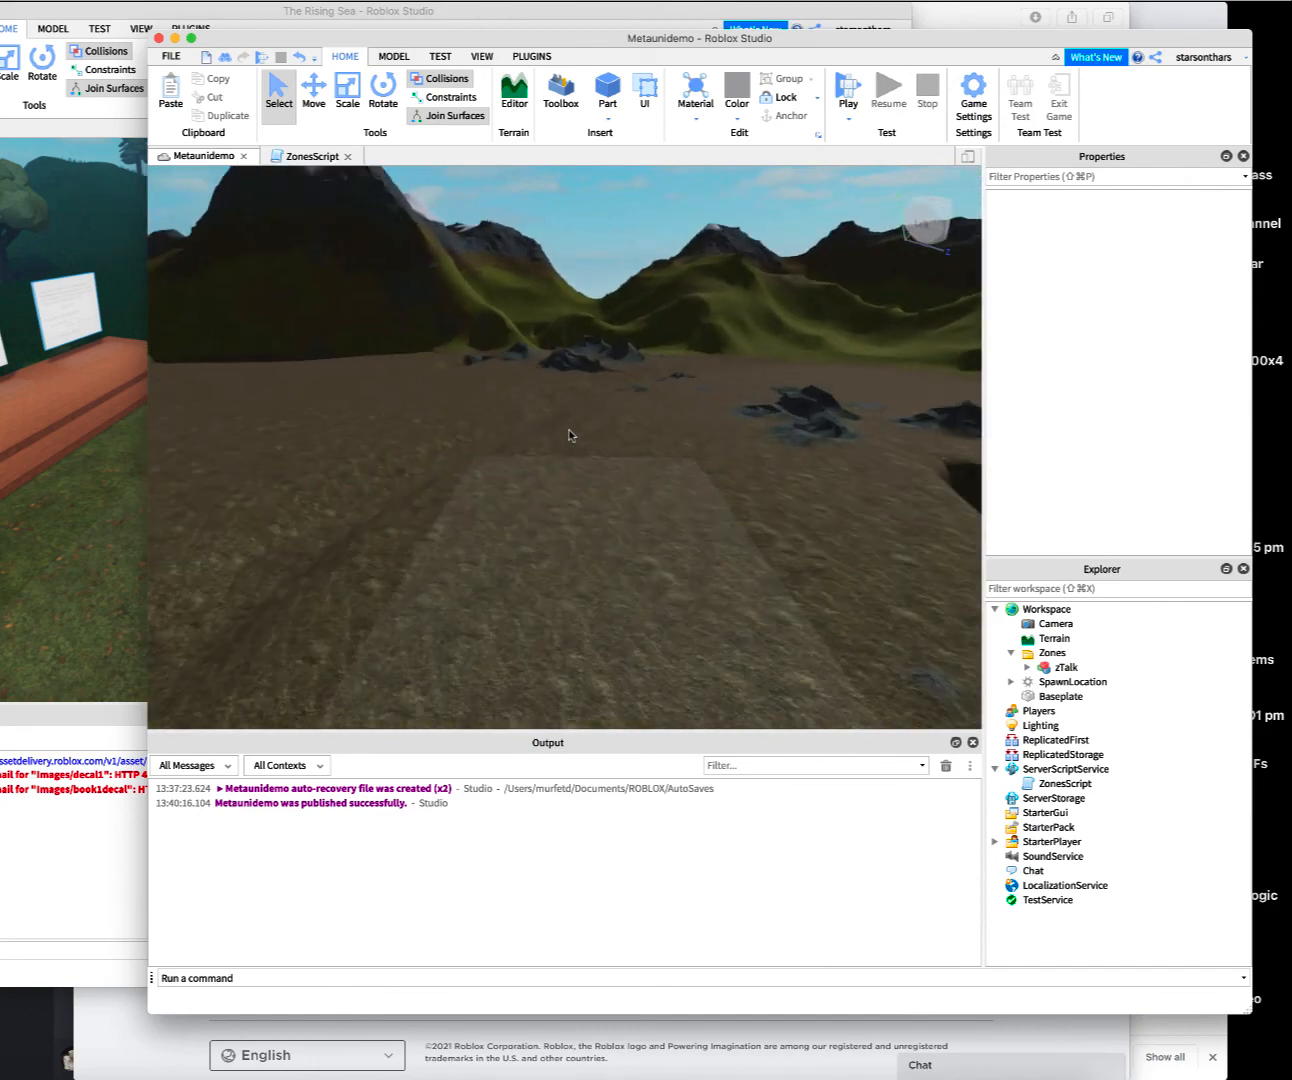
left_click(562, 520)
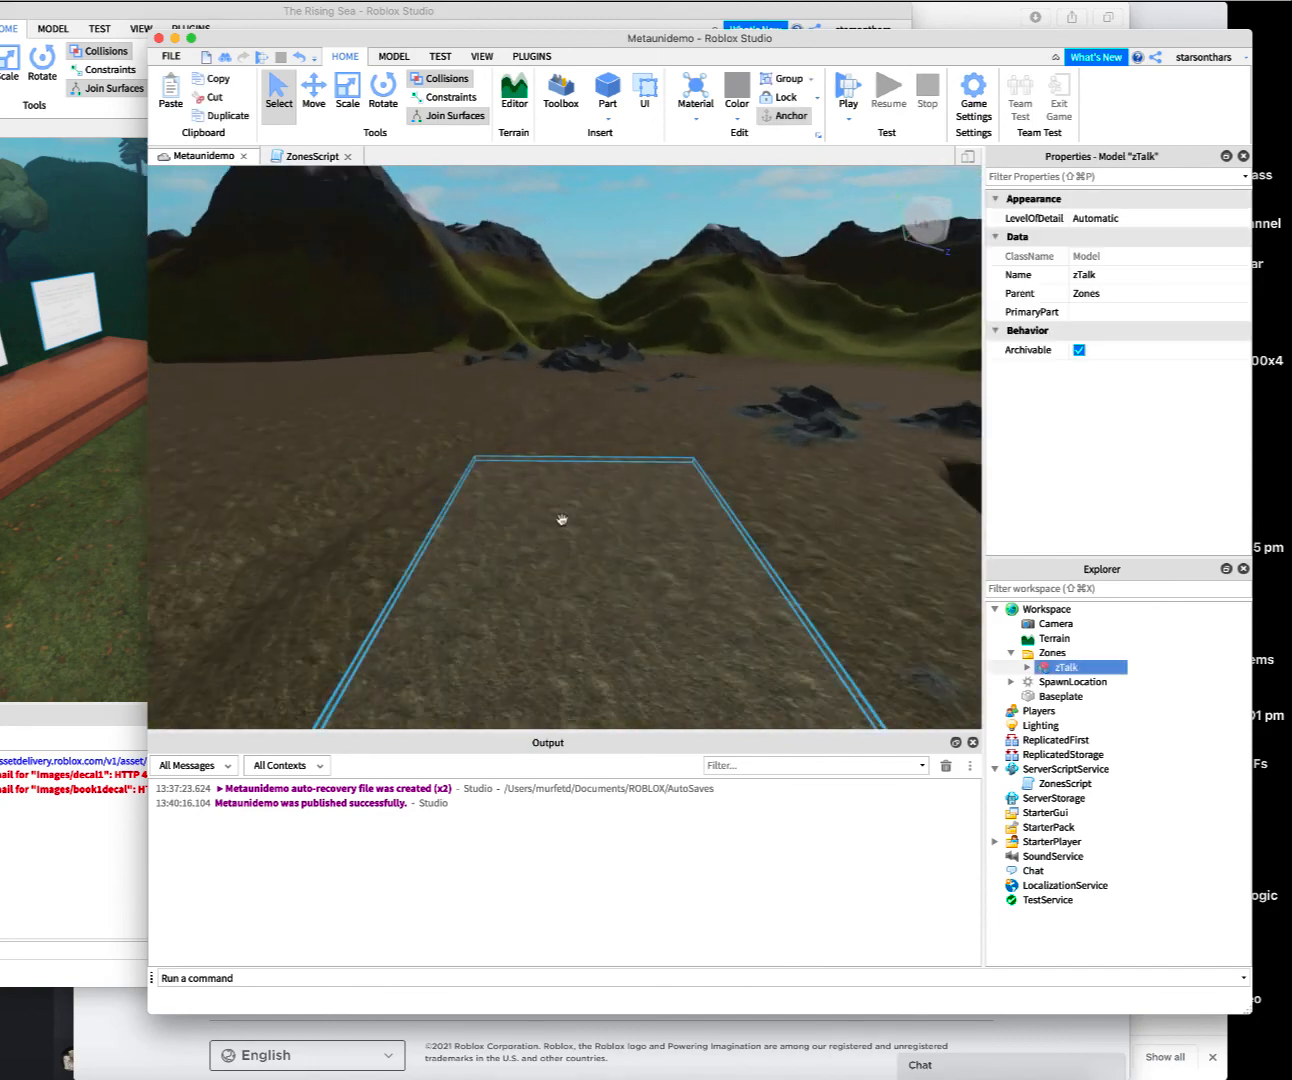
left_click(537, 432)
key("super+v")
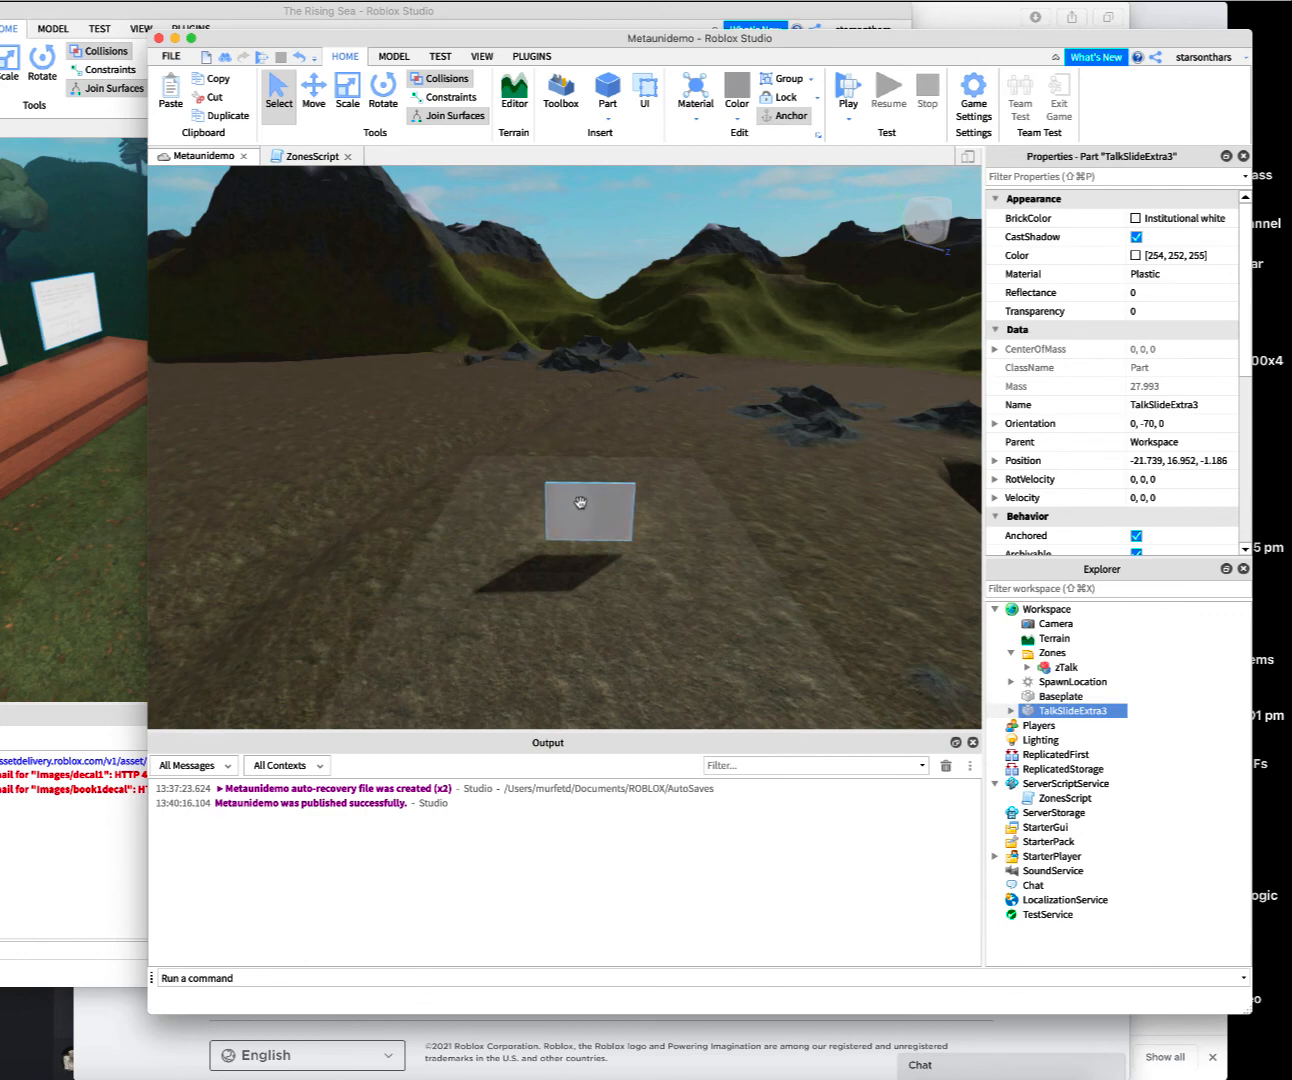
Step: Move the TalkSlideExtra3 board to the far end of the zTalk zone, at about 28, 17, -19
left_click_drag(583, 503, 588, 393)
key("super+2")
left_click(706, 442)
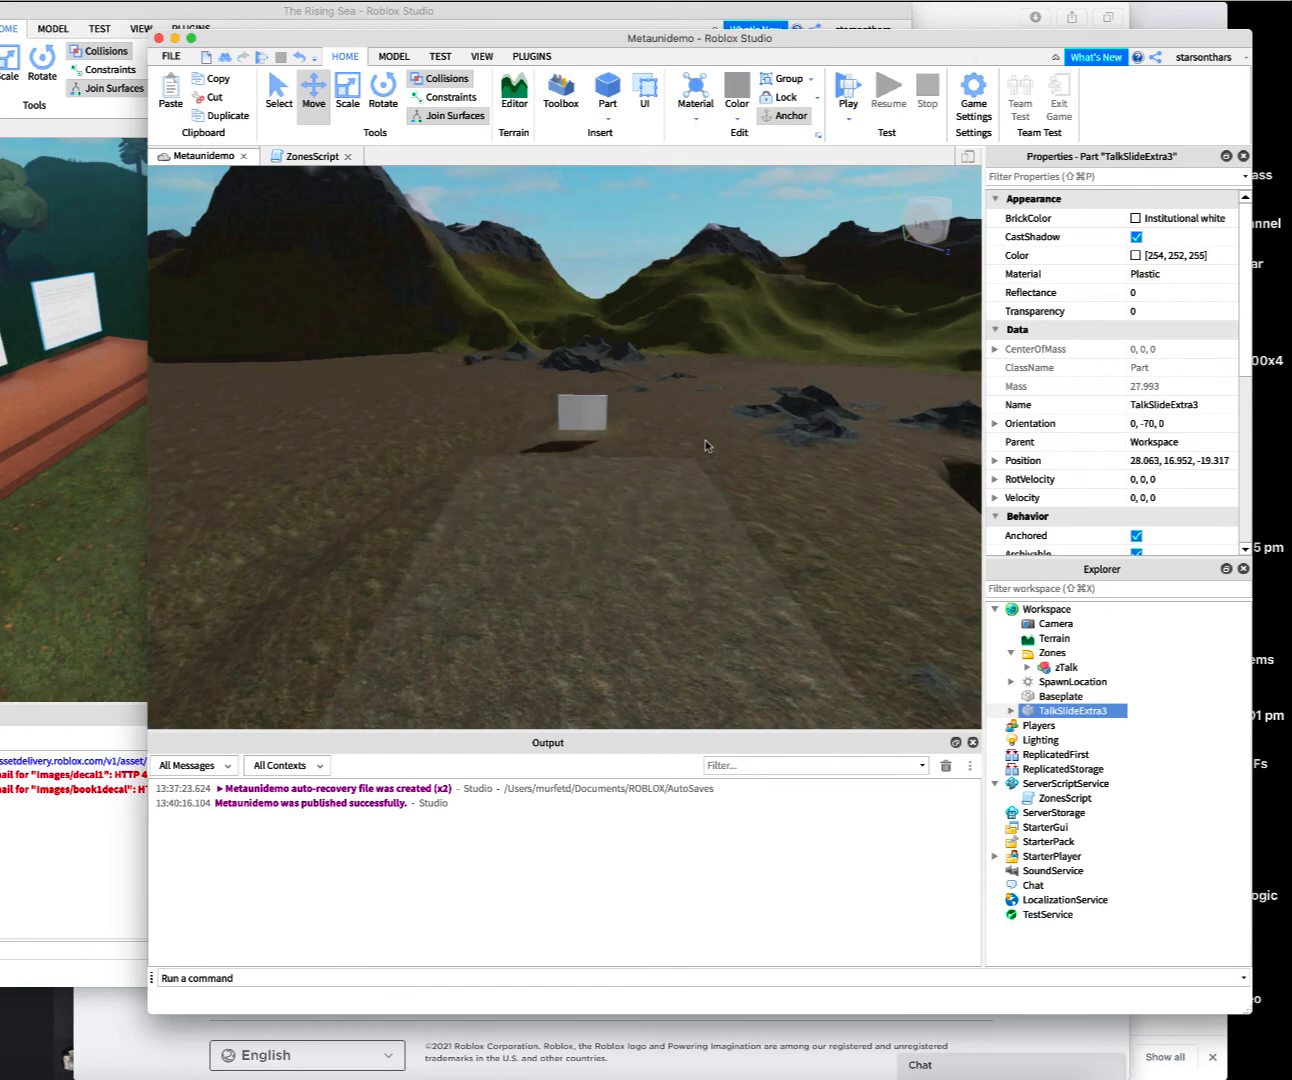
key("w")
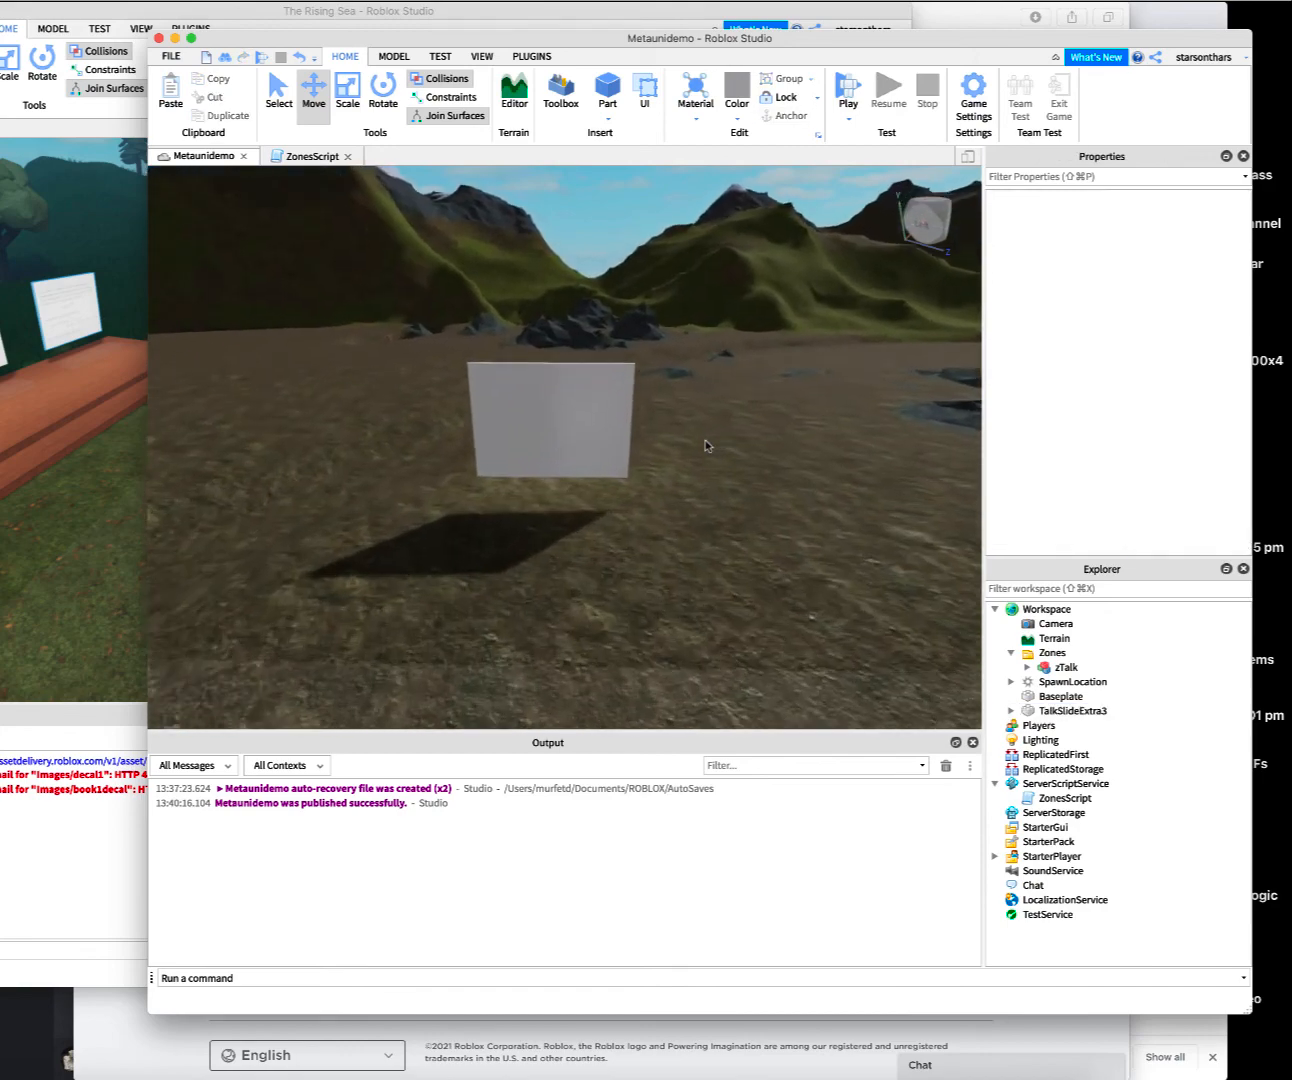
Step: Switch to The Rising Sea place and copy the TalkSlideExtra3 ScreenGui from its StarterGui
left_click(123, 275)
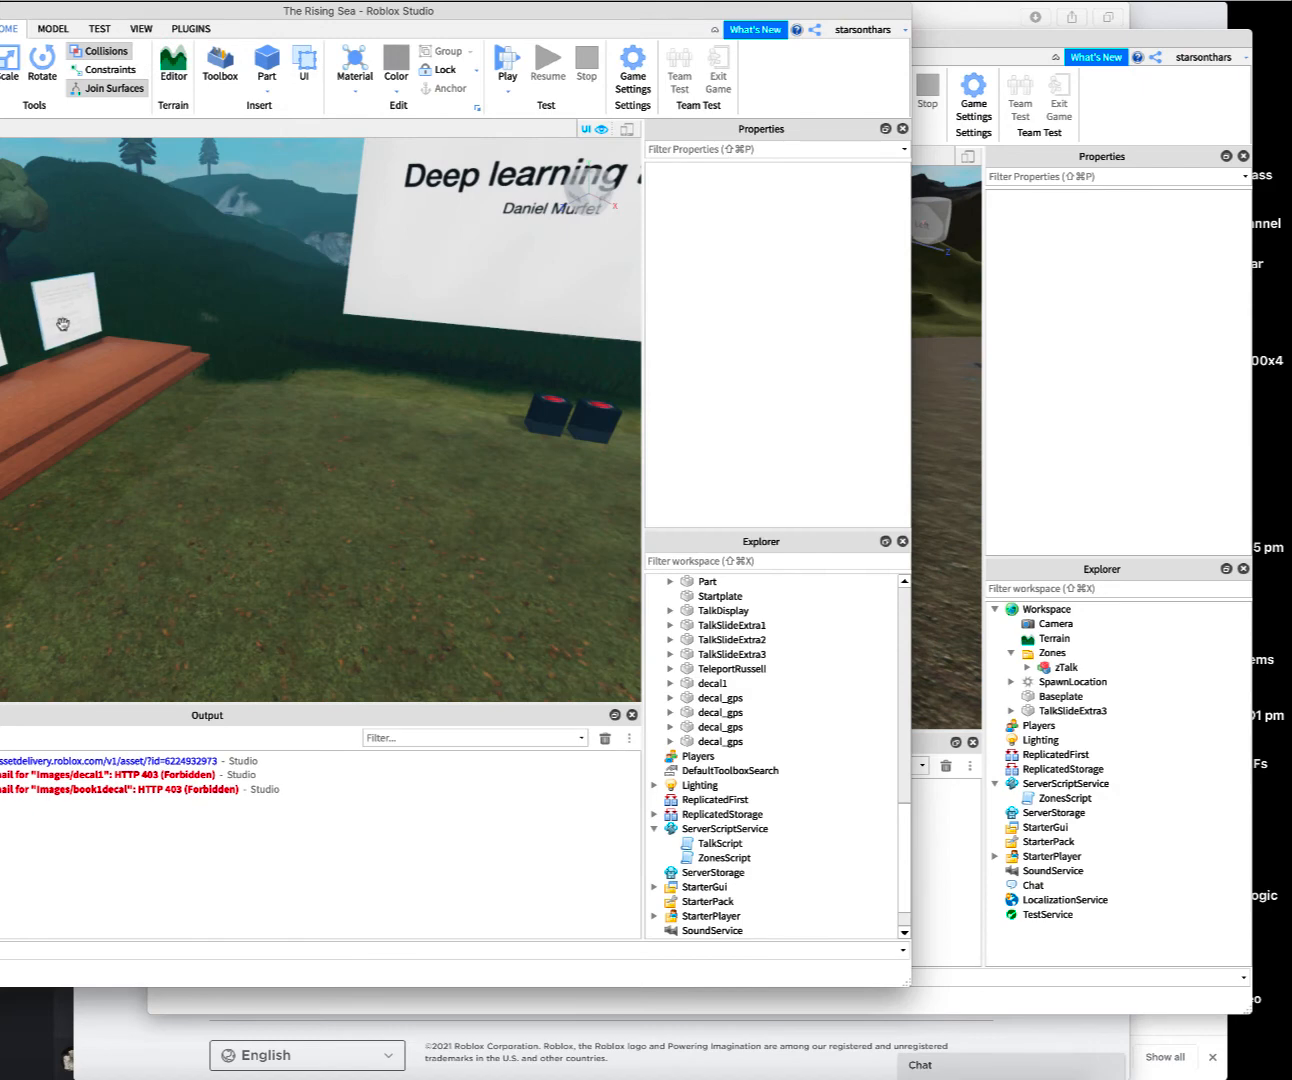
scroll(803, 810, "down", 2)
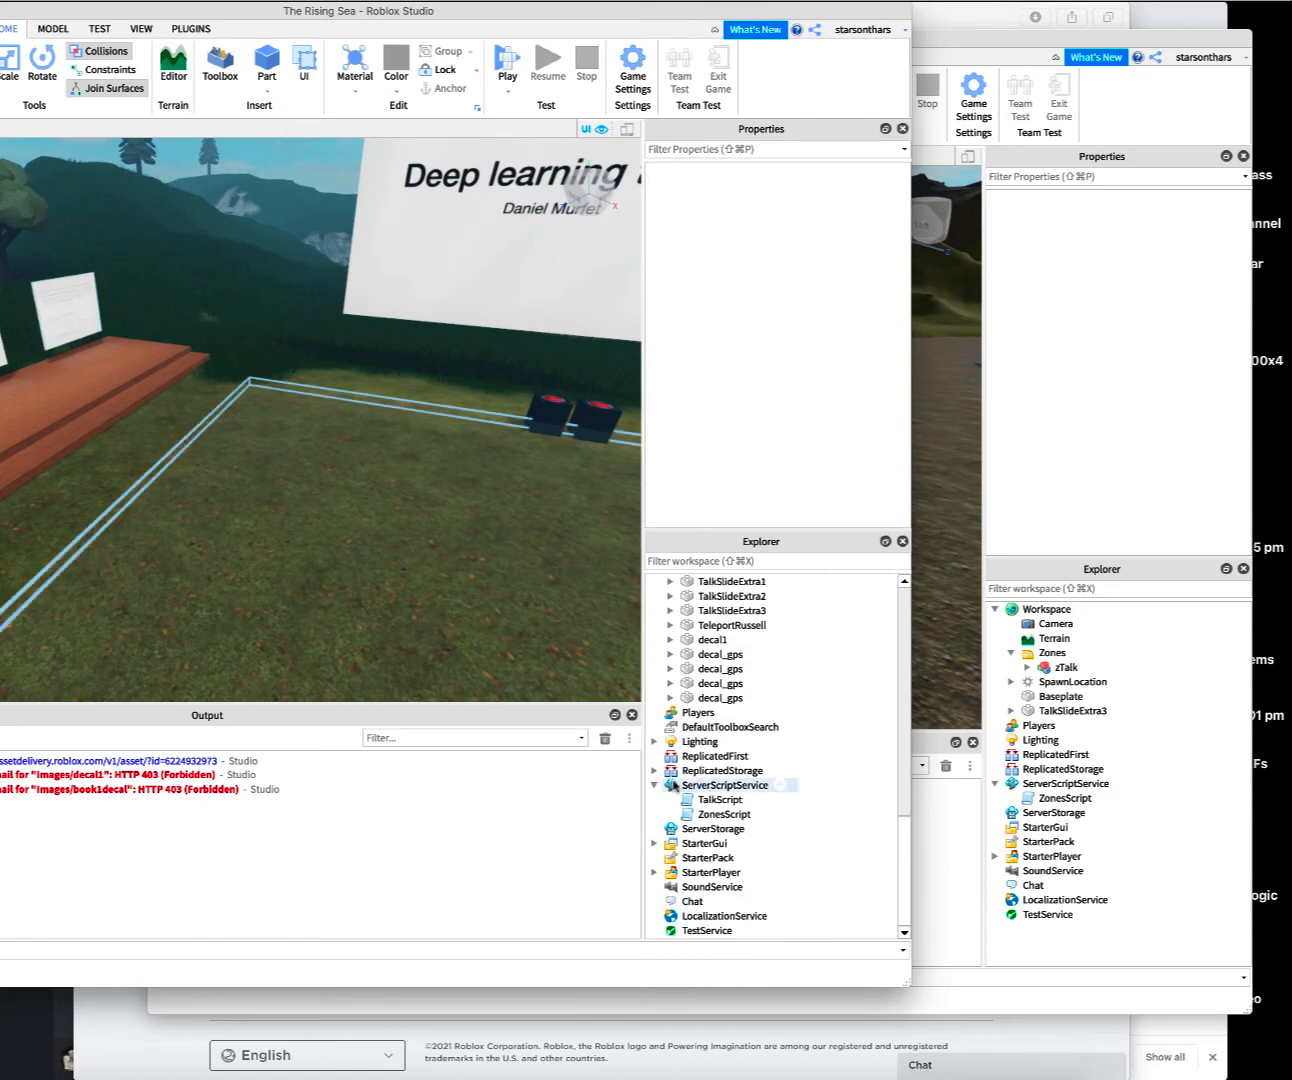
scroll(676, 787, "up", 5)
scroll(676, 788, "down", 5)
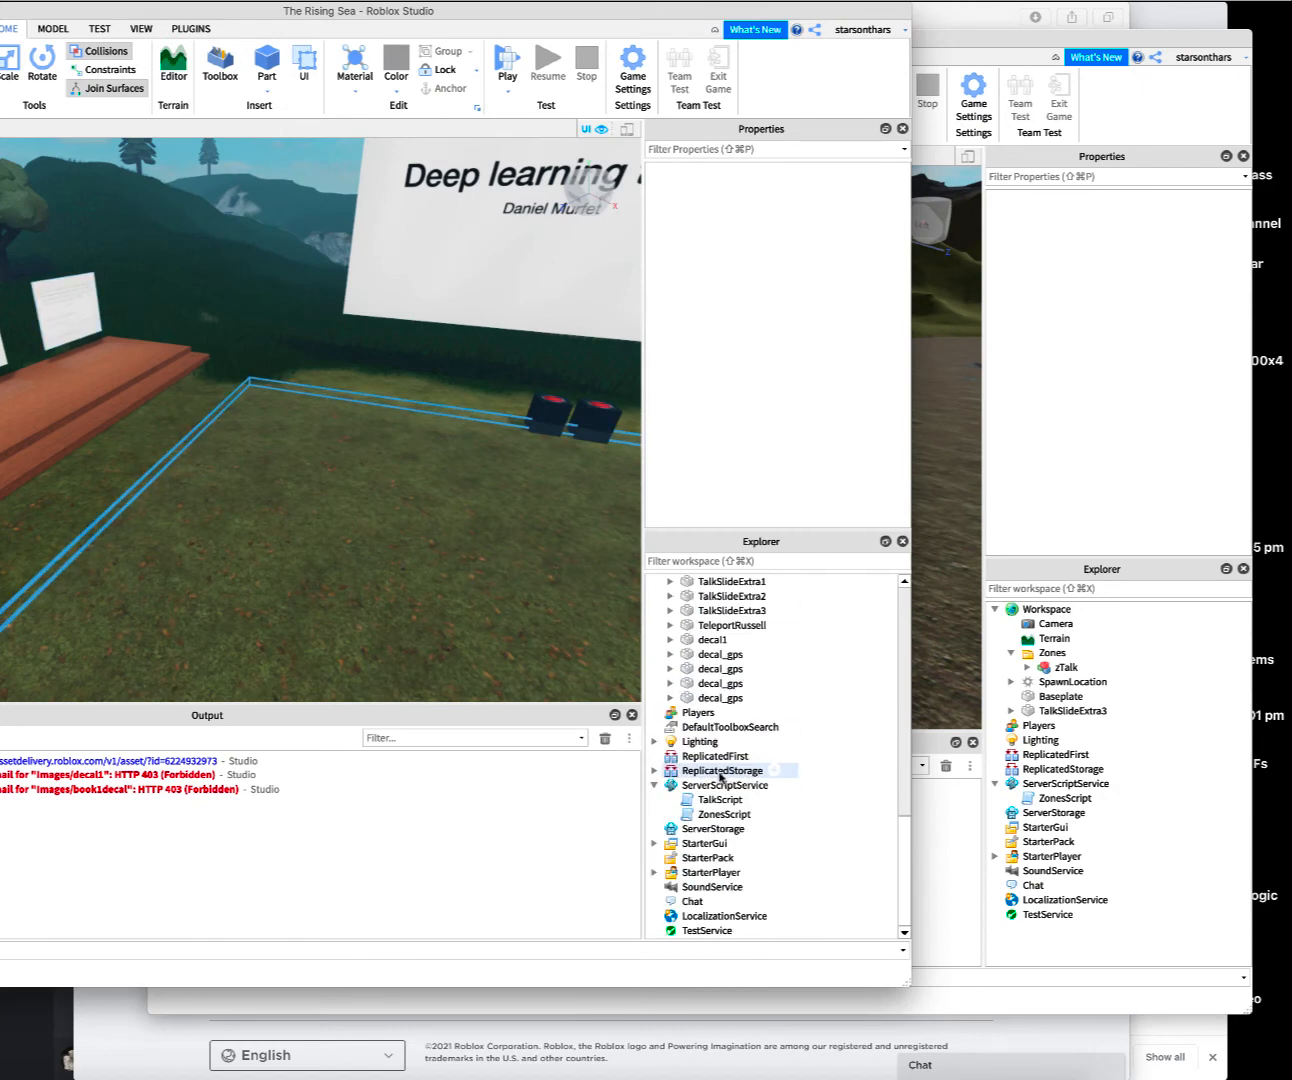
left_click(654, 842)
scroll(717, 843, "down", 5)
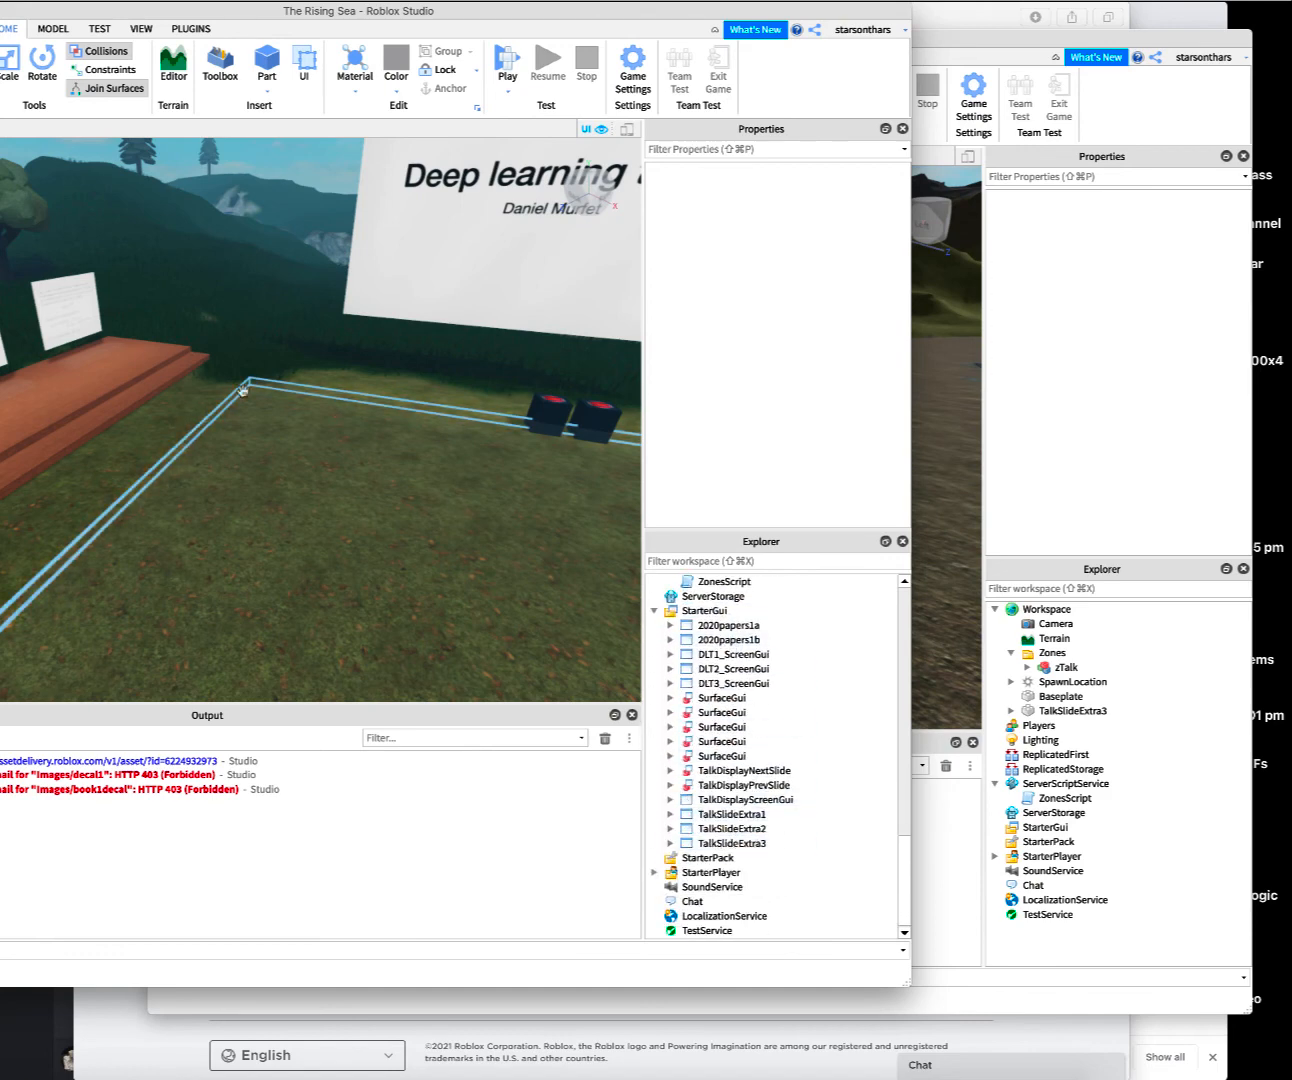
left_click(728, 843)
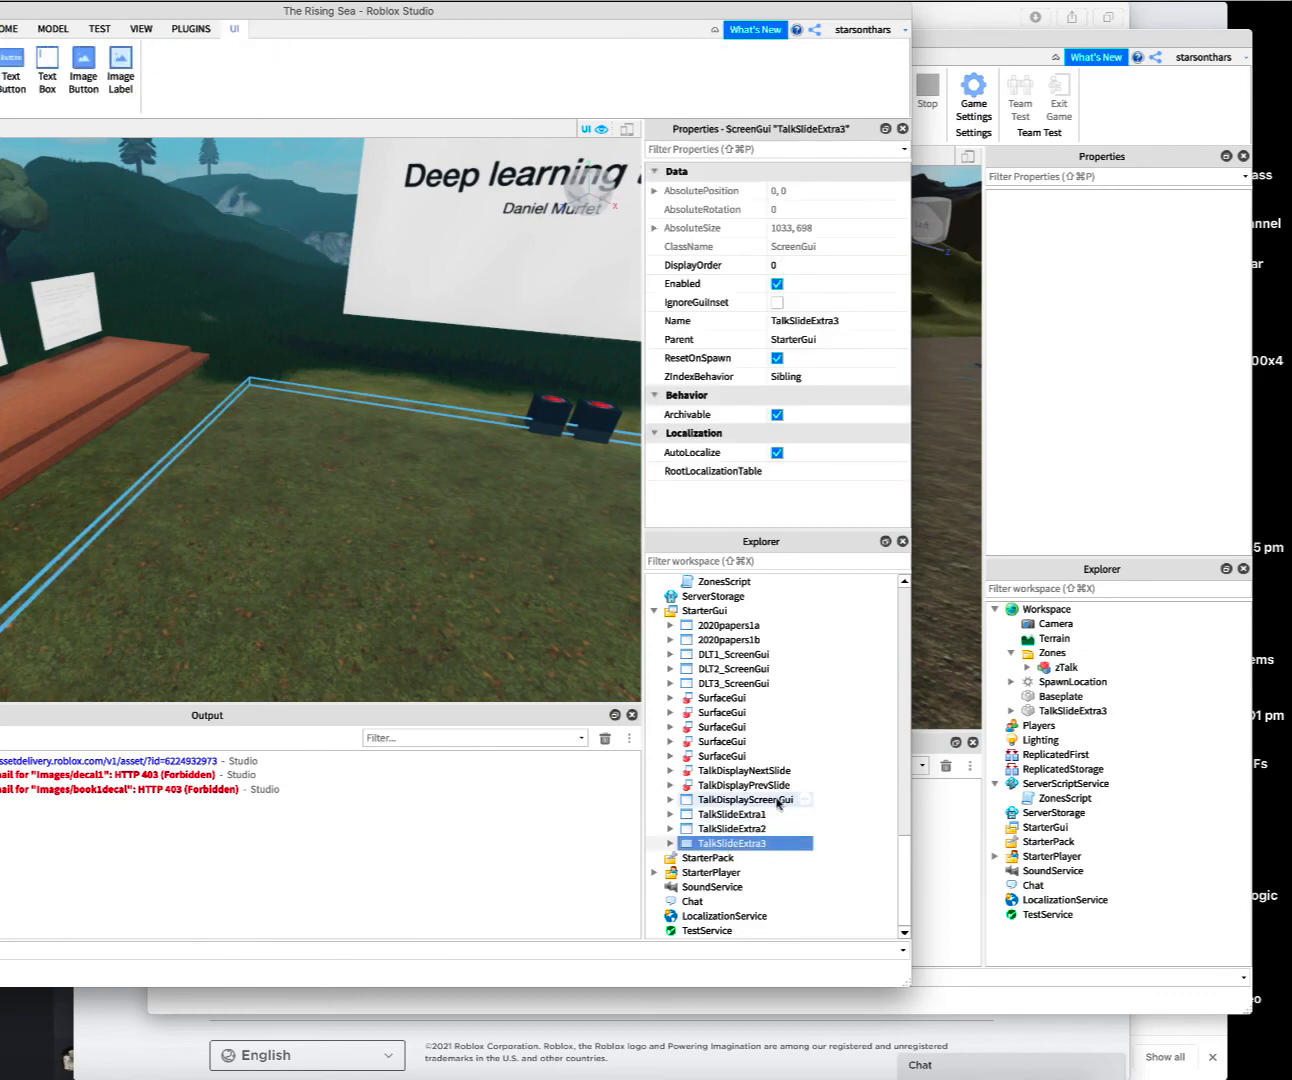
Step: Return to the Metaunidemo place and paste the TalkSlideExtra3 ScreenGui into StarterGui
left_click(1030, 852)
left_click(1042, 841)
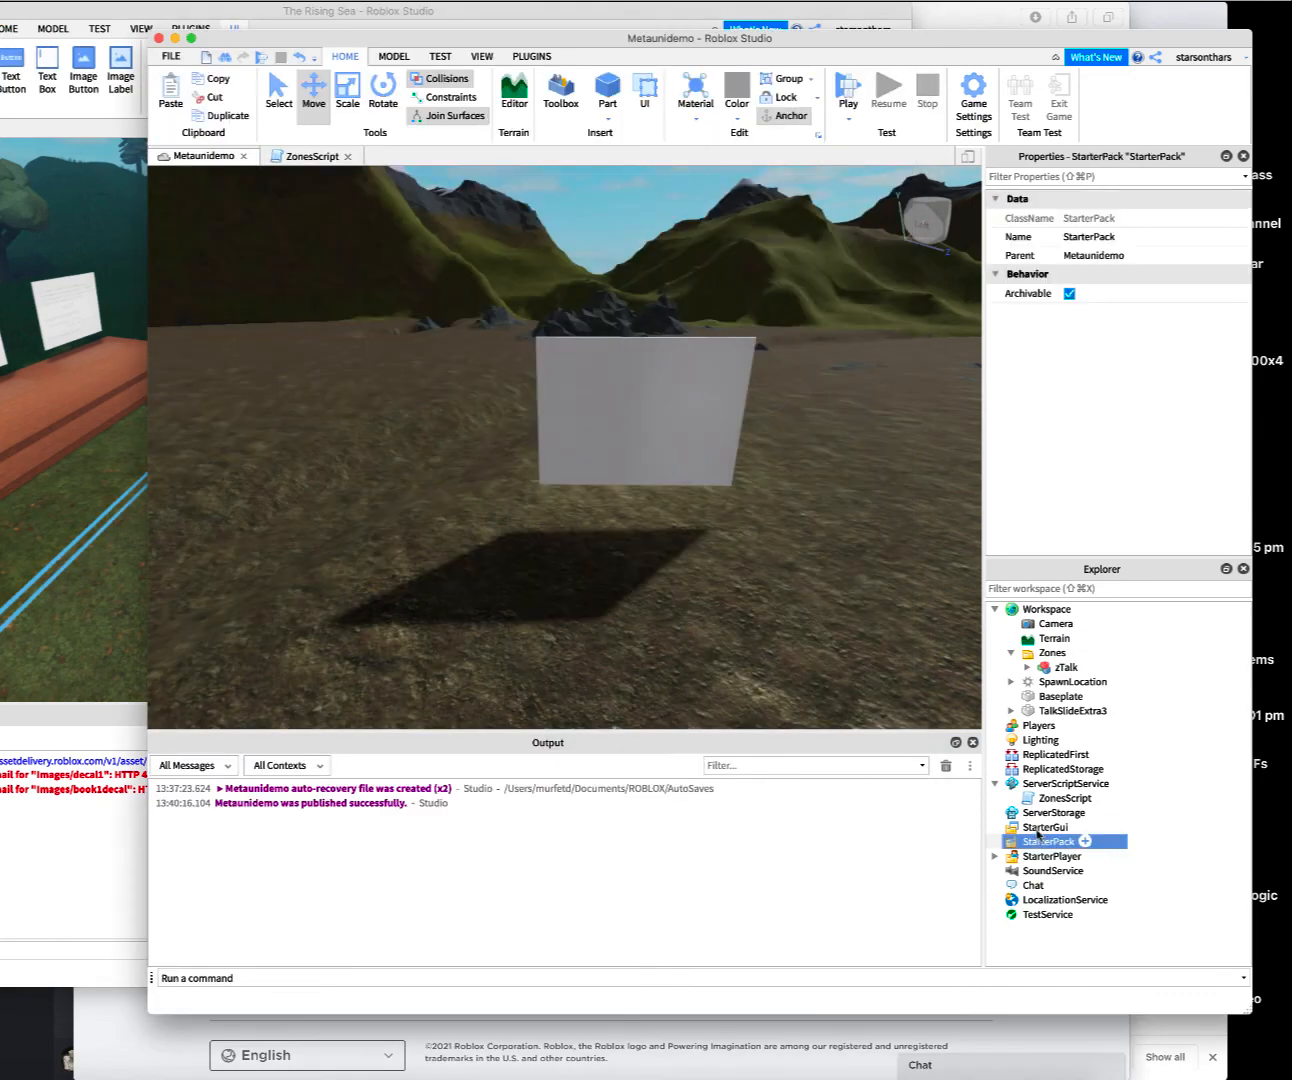
left_click(1037, 828)
key("super+v")
left_click_drag(1058, 727, 1046, 841)
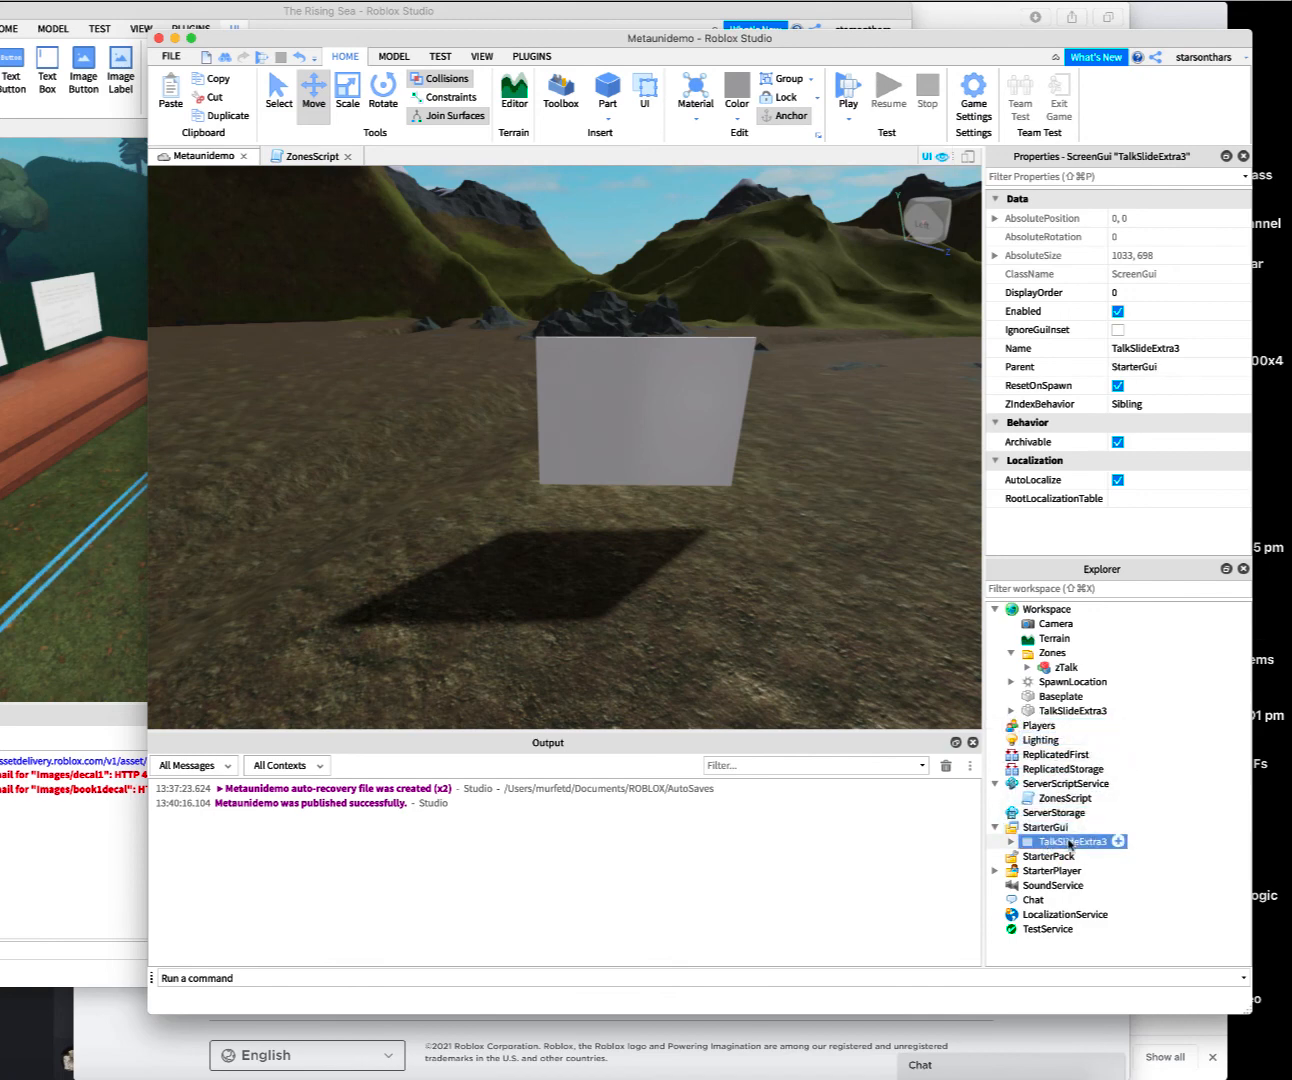
Step: Rename the pasted TalkSlideExtra3 ScreenGui in StarterGui as demo
left_click(1069, 844)
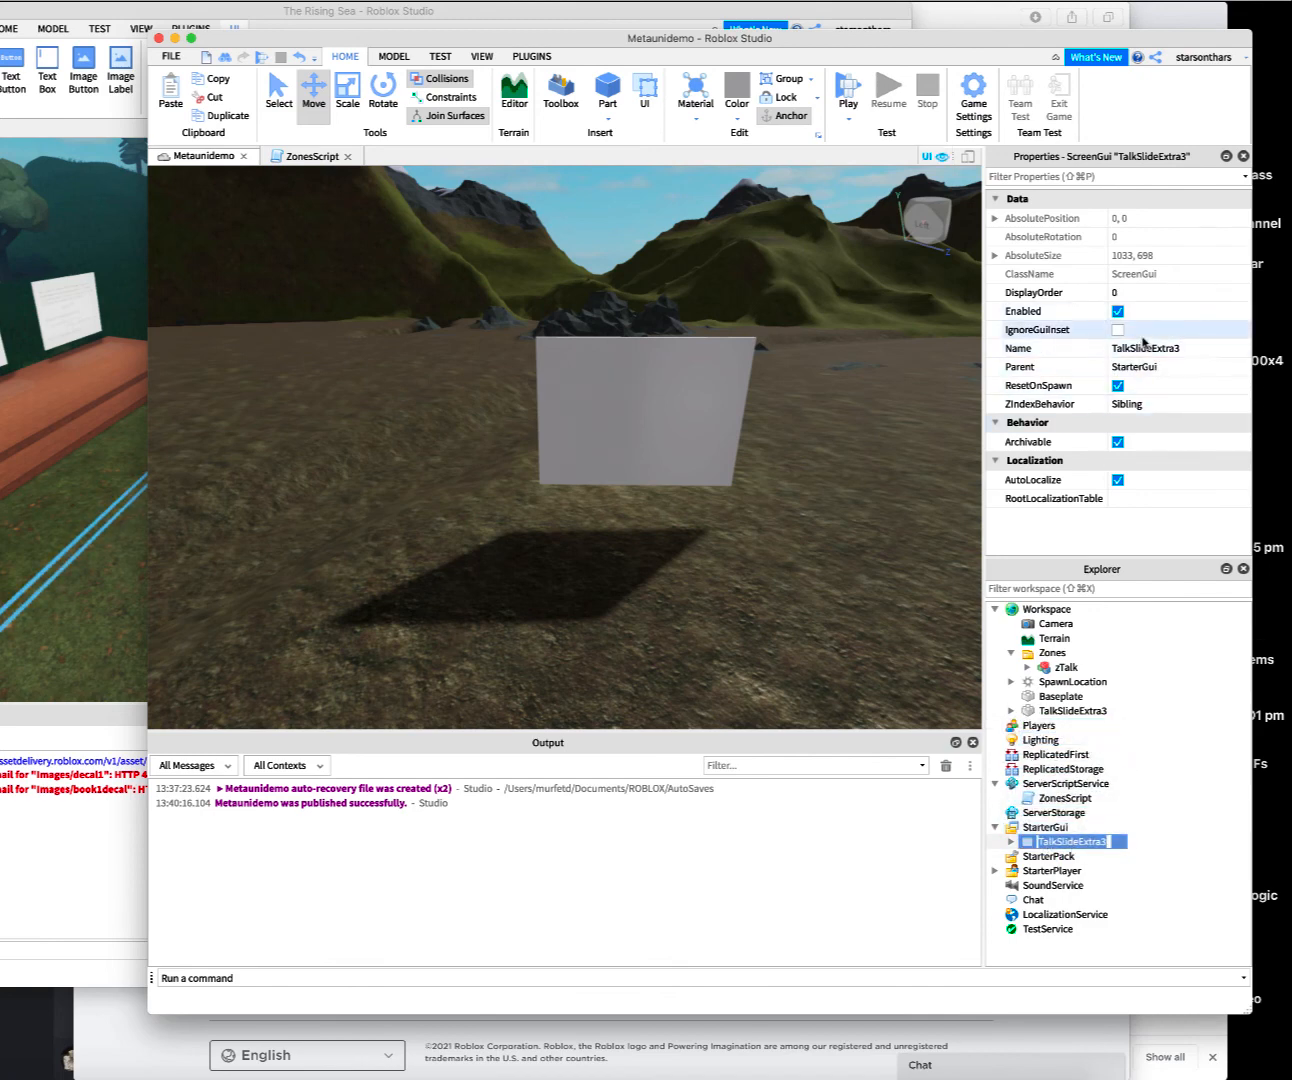
left_click(1141, 348)
type("demo")
key("Return")
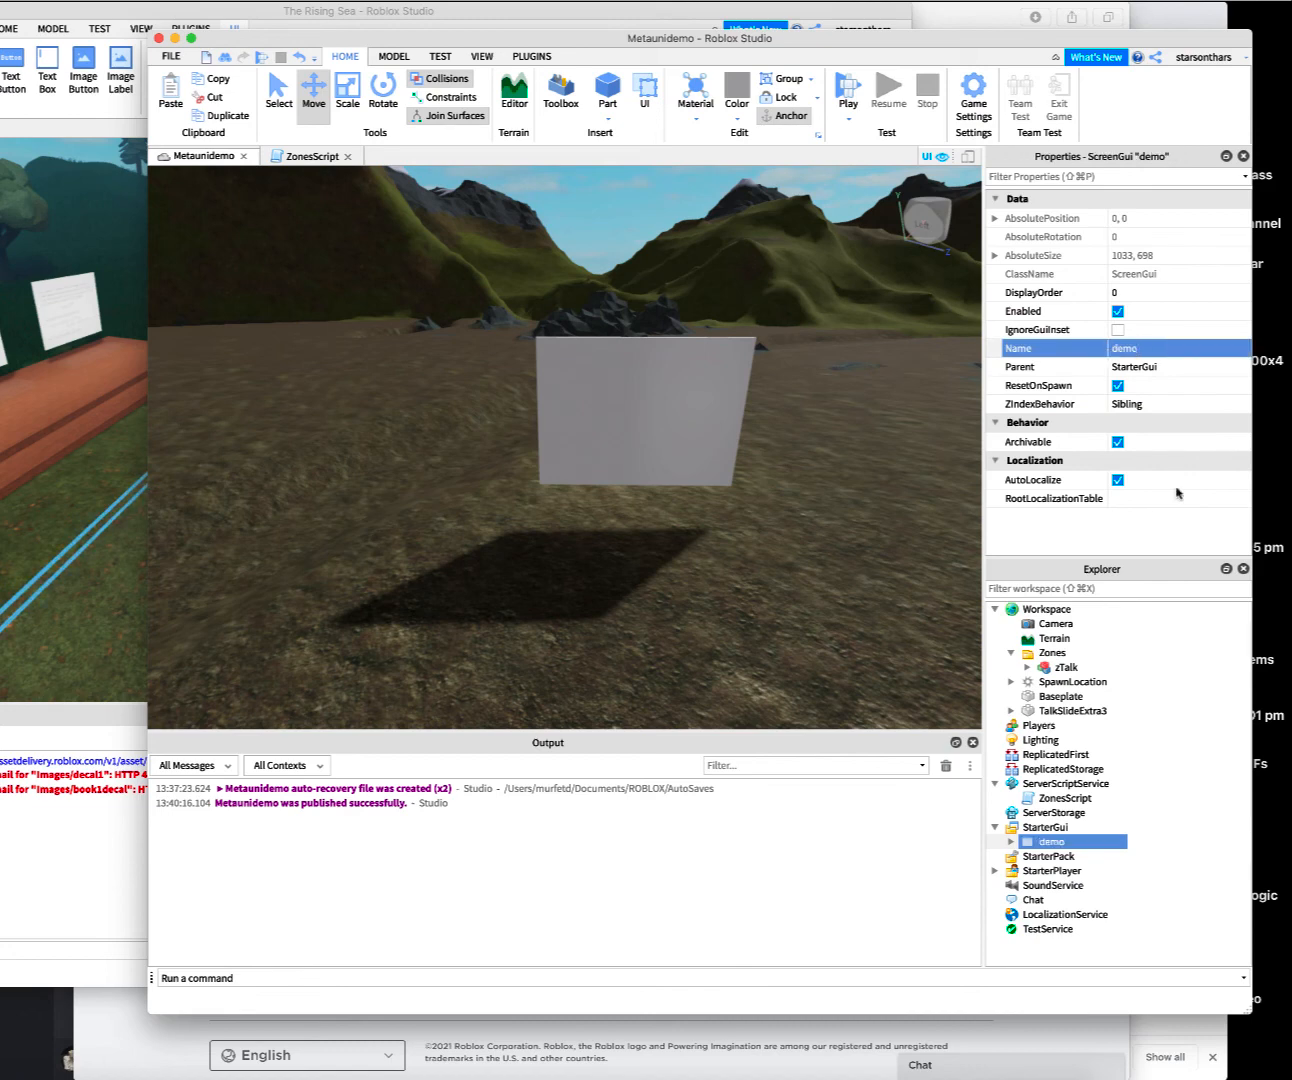
Step: Set the Adornee of the demo ScreenGui's SurfaceGui to the TalkSlideExtra3 board in the scene
left_click(1013, 841)
left_click(1057, 857)
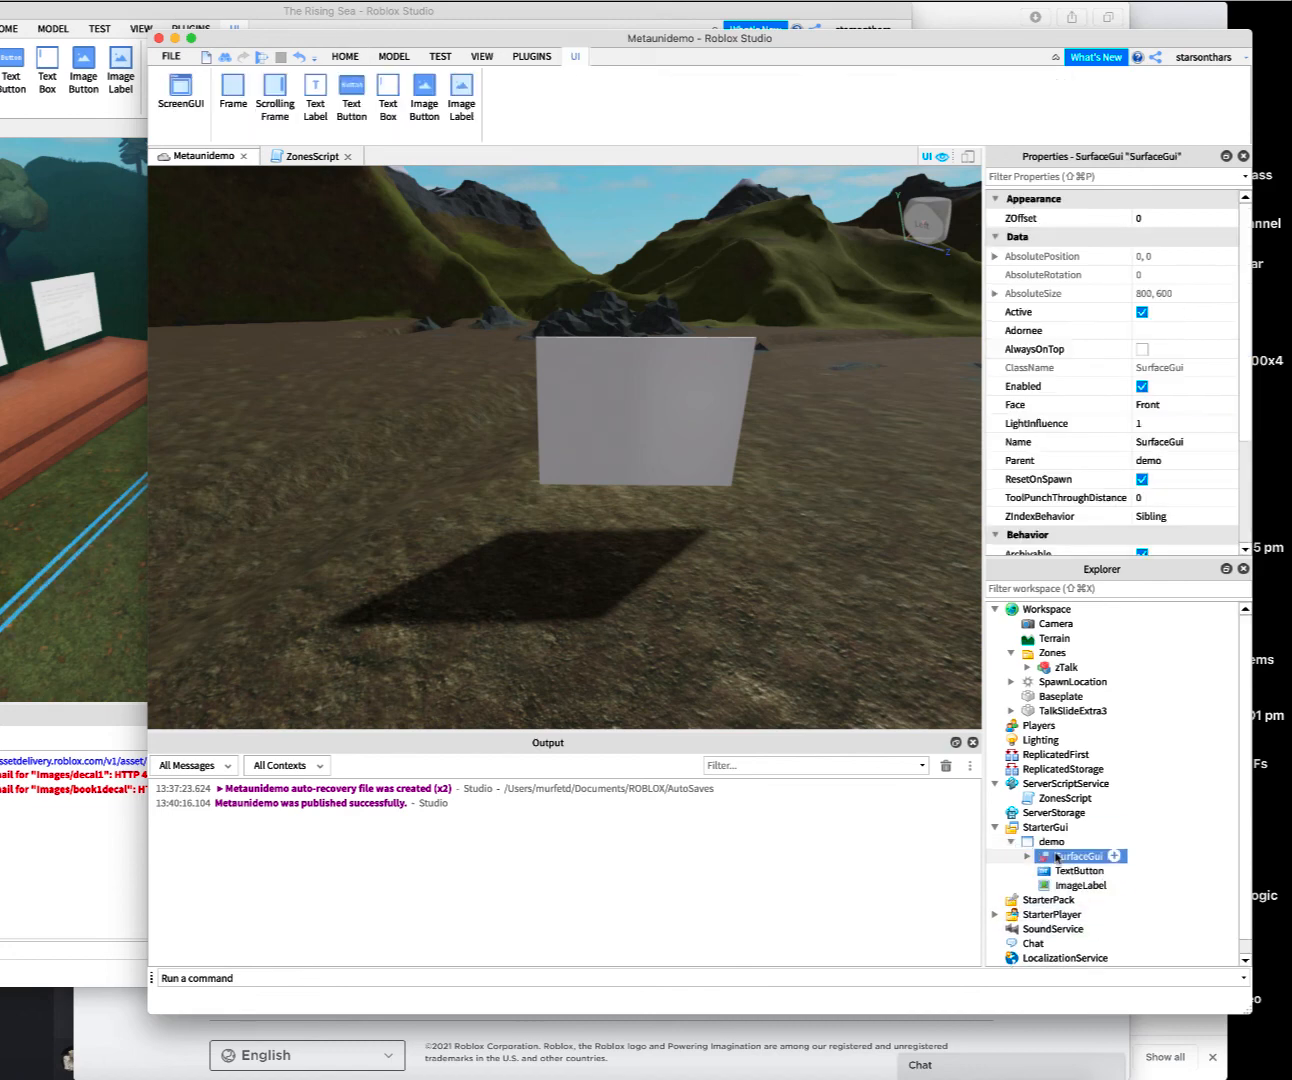
left_click(1170, 330)
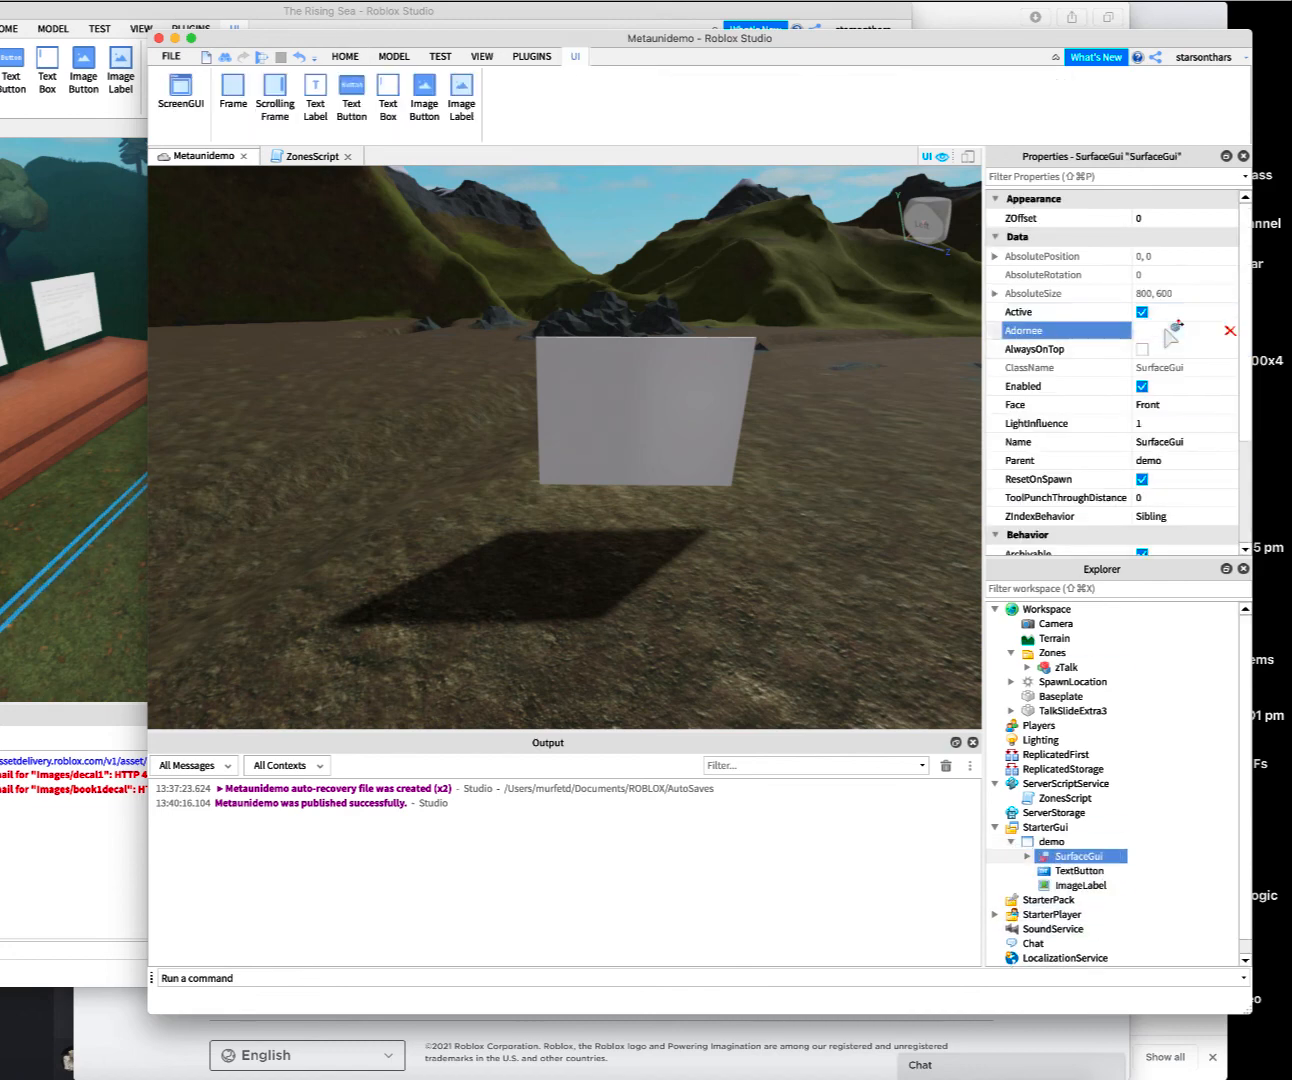
left_click(747, 374)
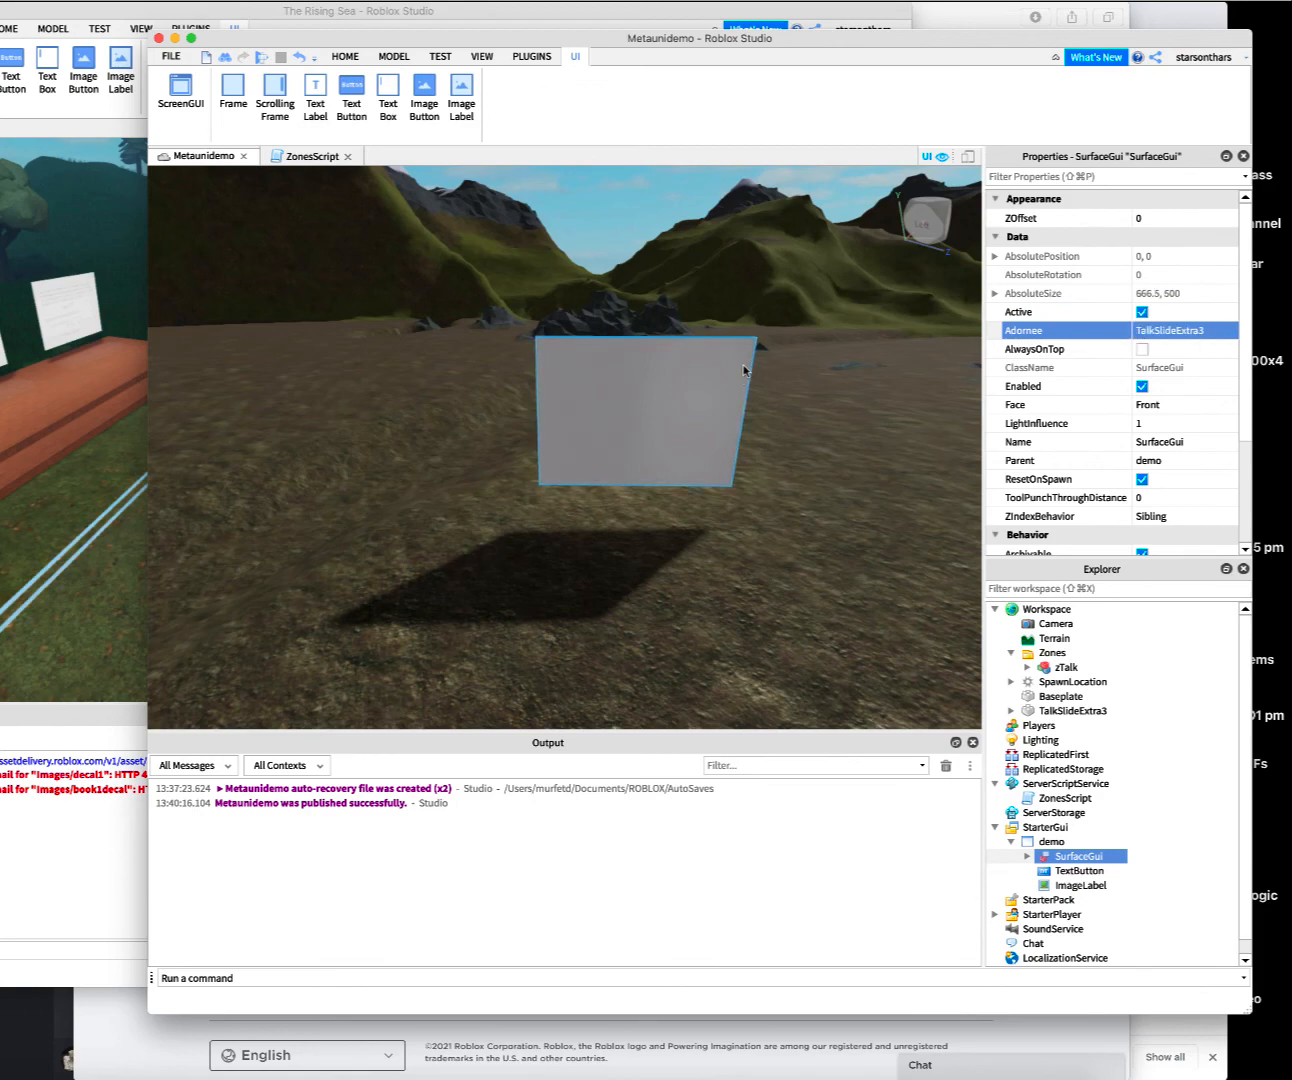
Step: Upload book3decal.png from the Roblox folder under the name book3decal as the image of the SurfaceGui's ImageButton
left_click(1026, 857)
left_click(1098, 871)
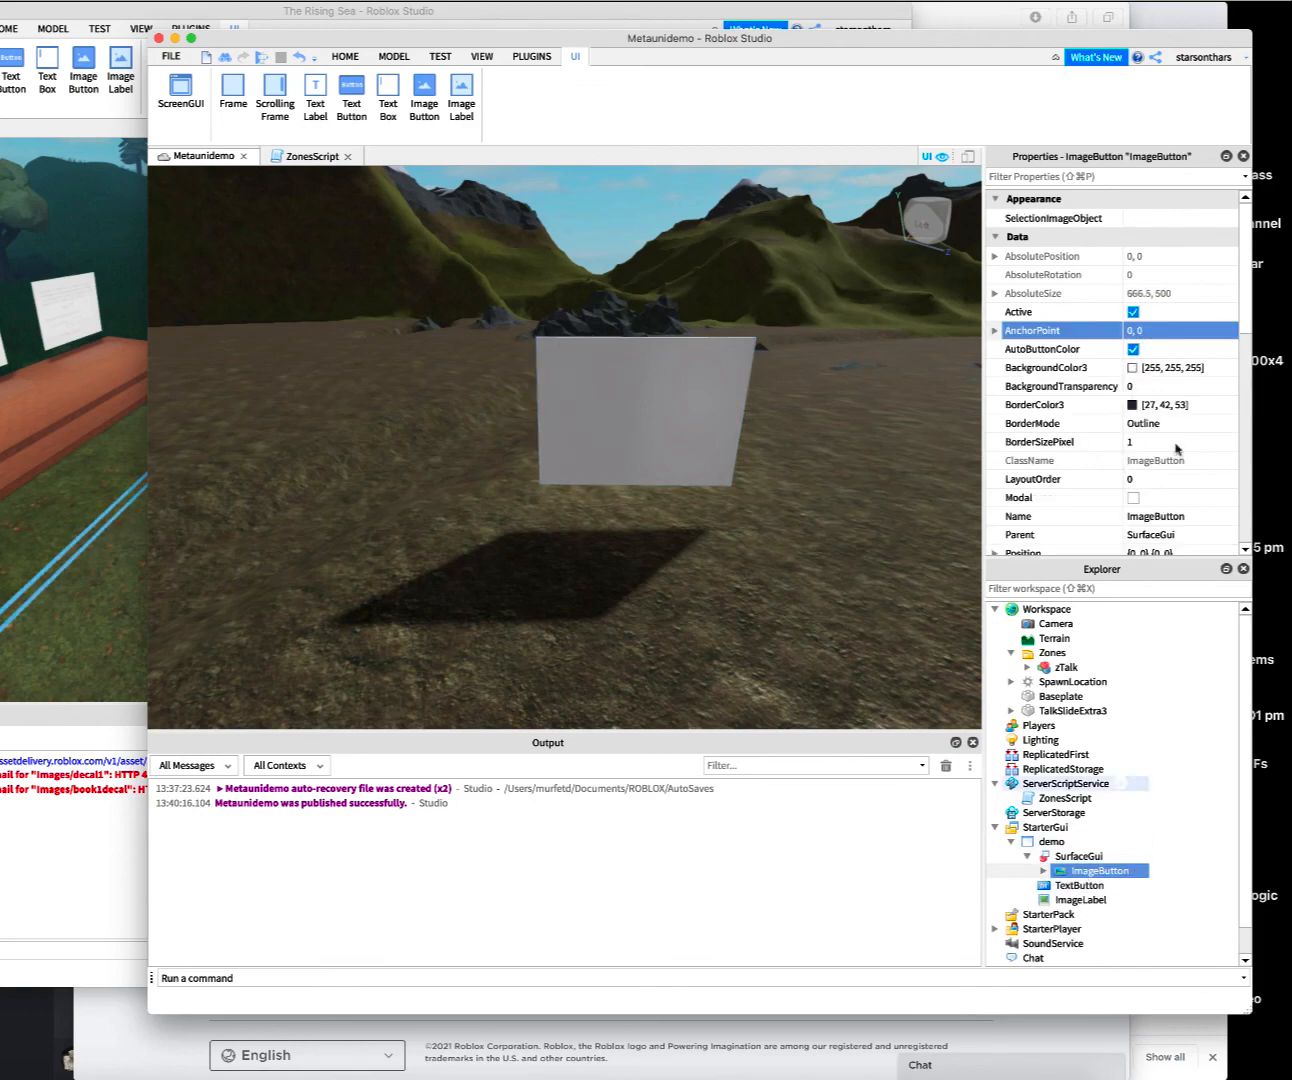
scroll(1114, 451, "down", 10)
left_click(1165, 330)
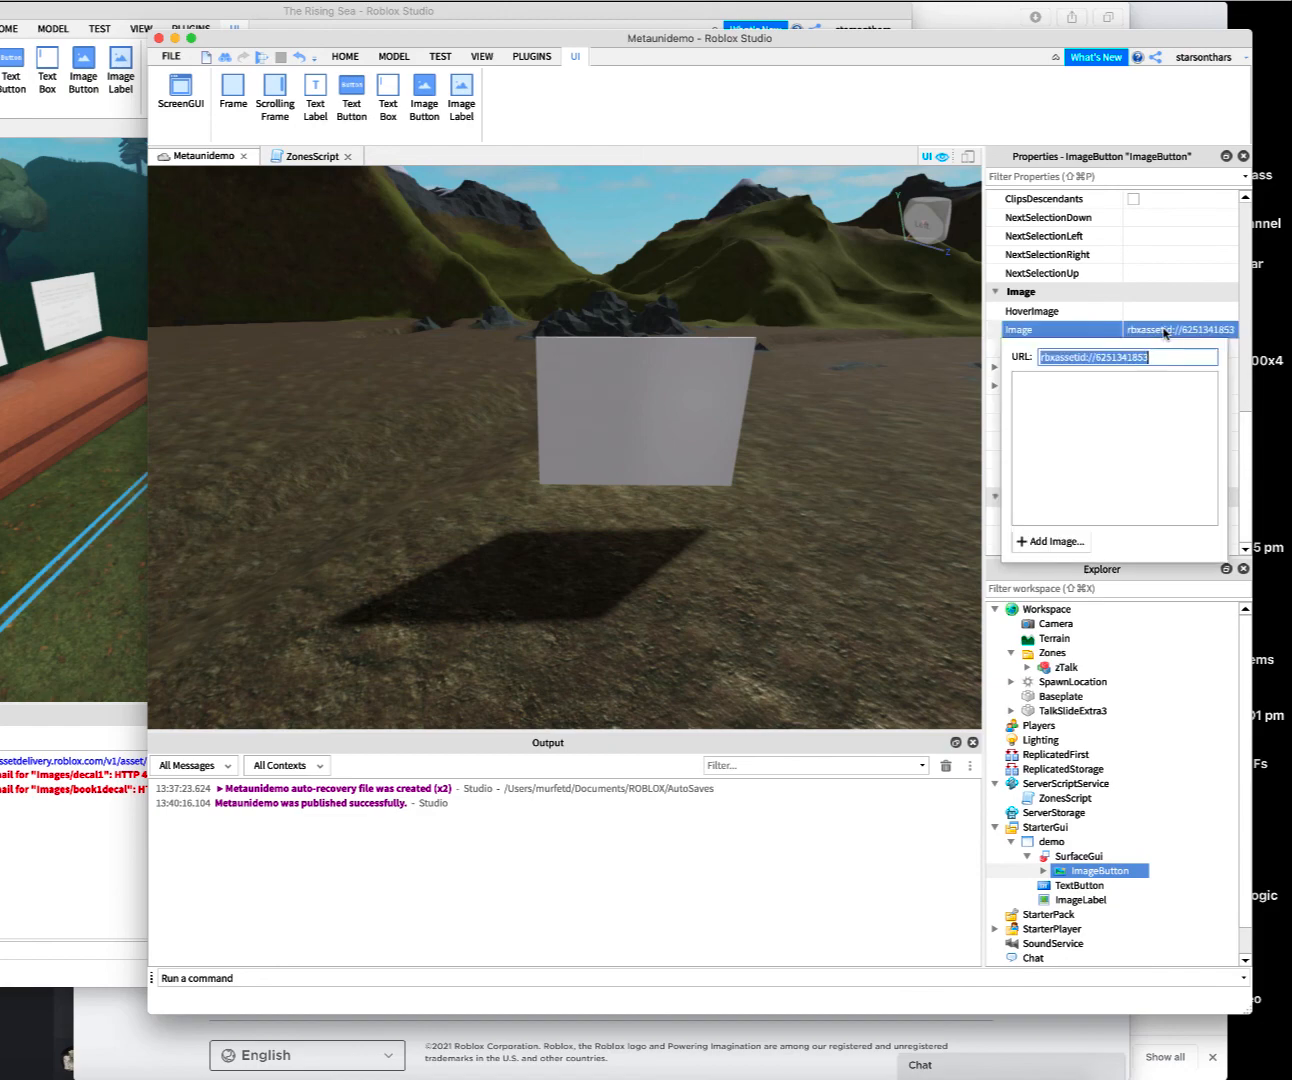
left_click(1030, 543)
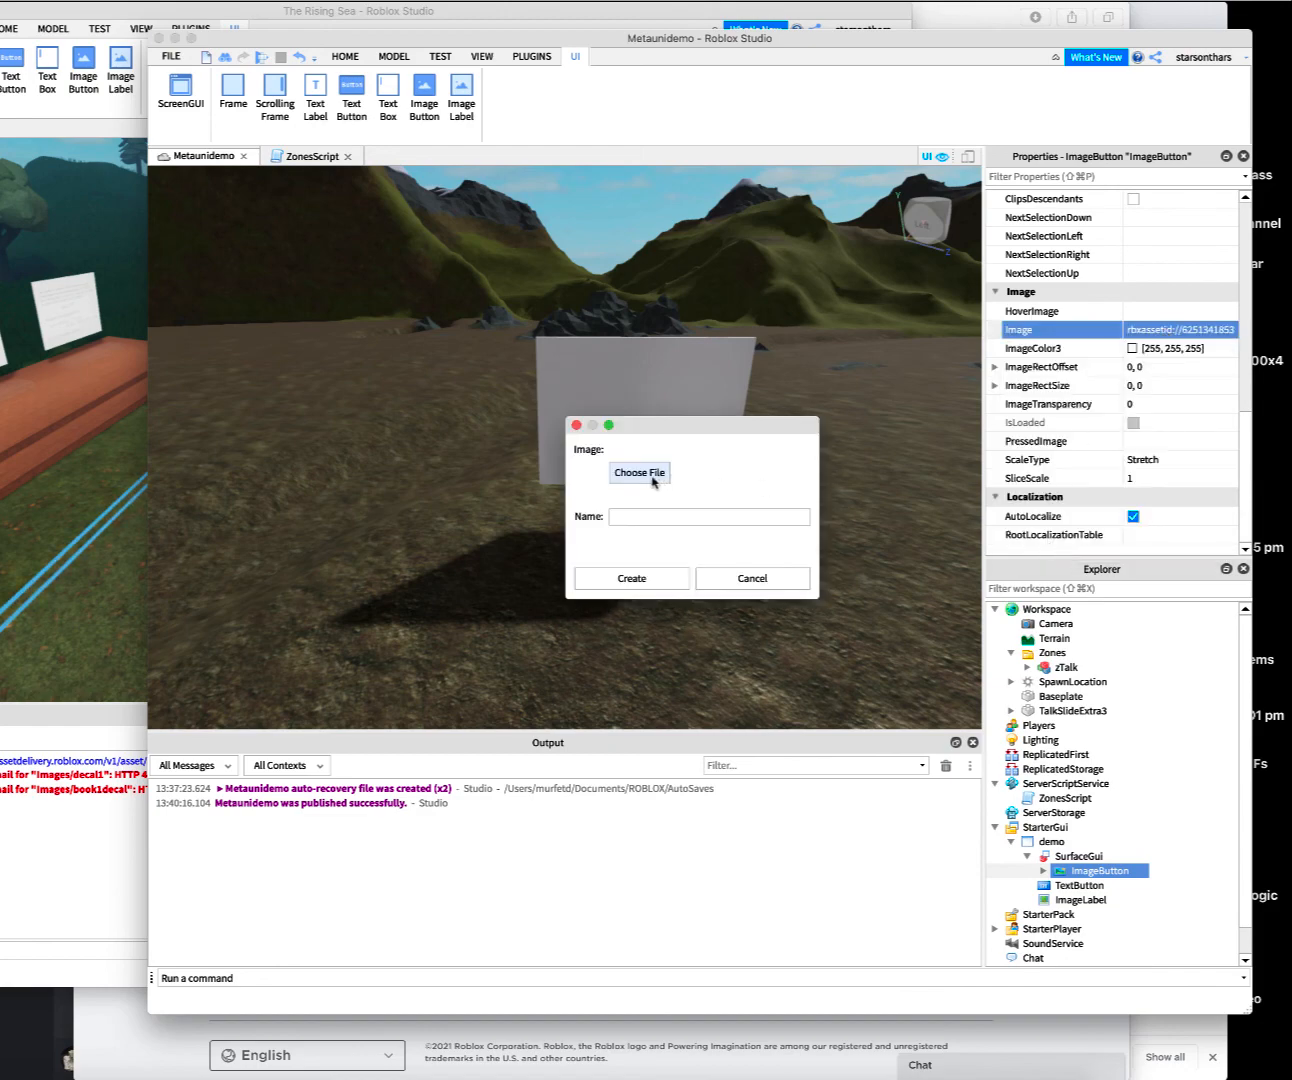
left_click(652, 479)
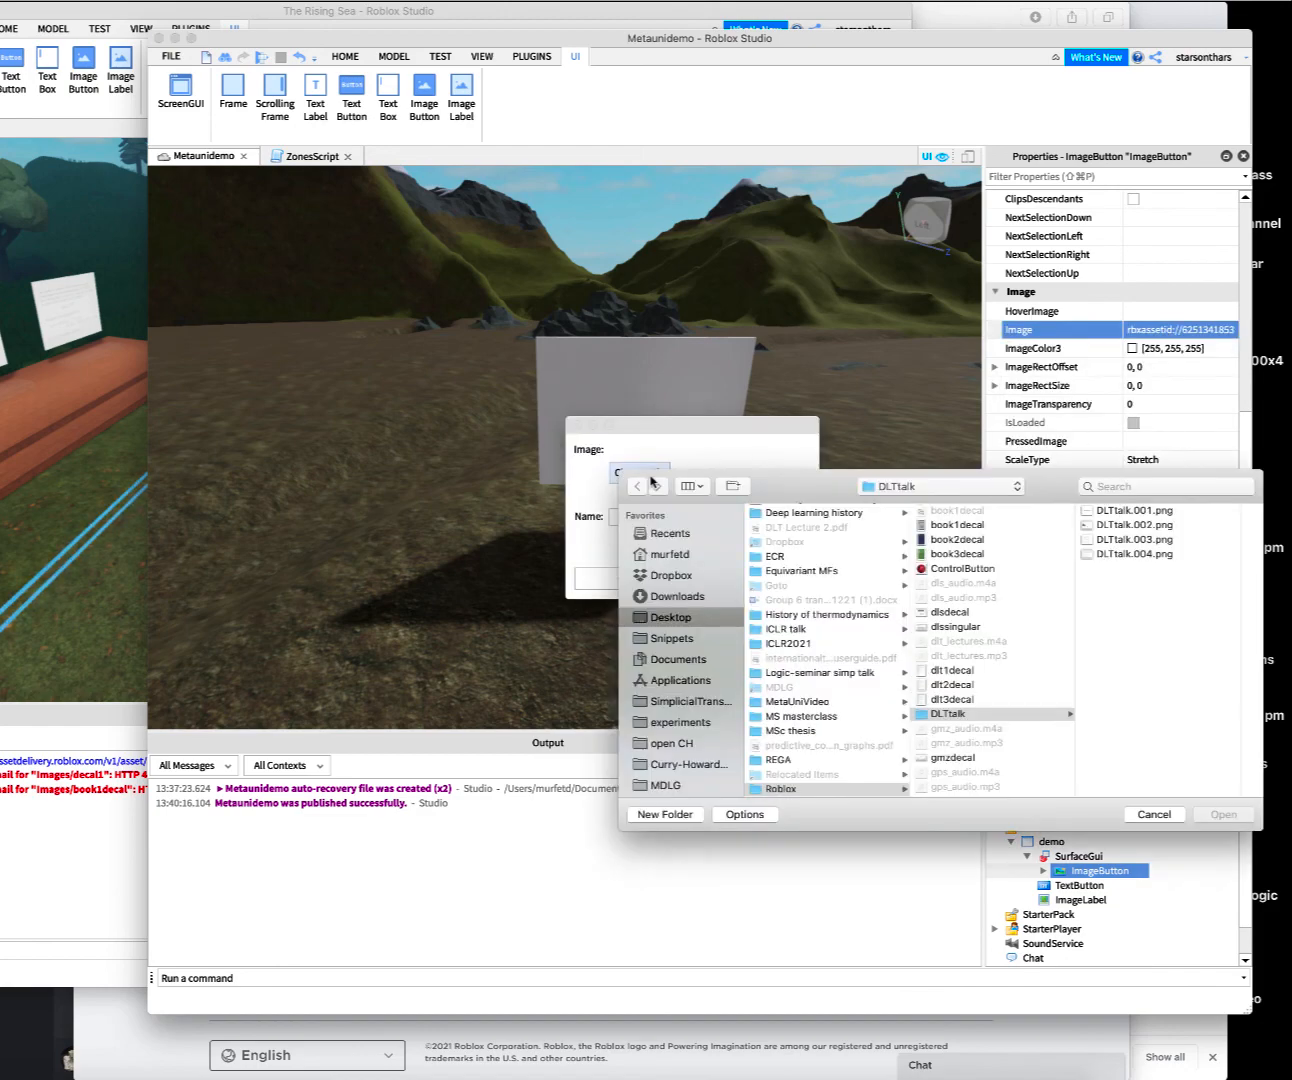
left_click(949, 554)
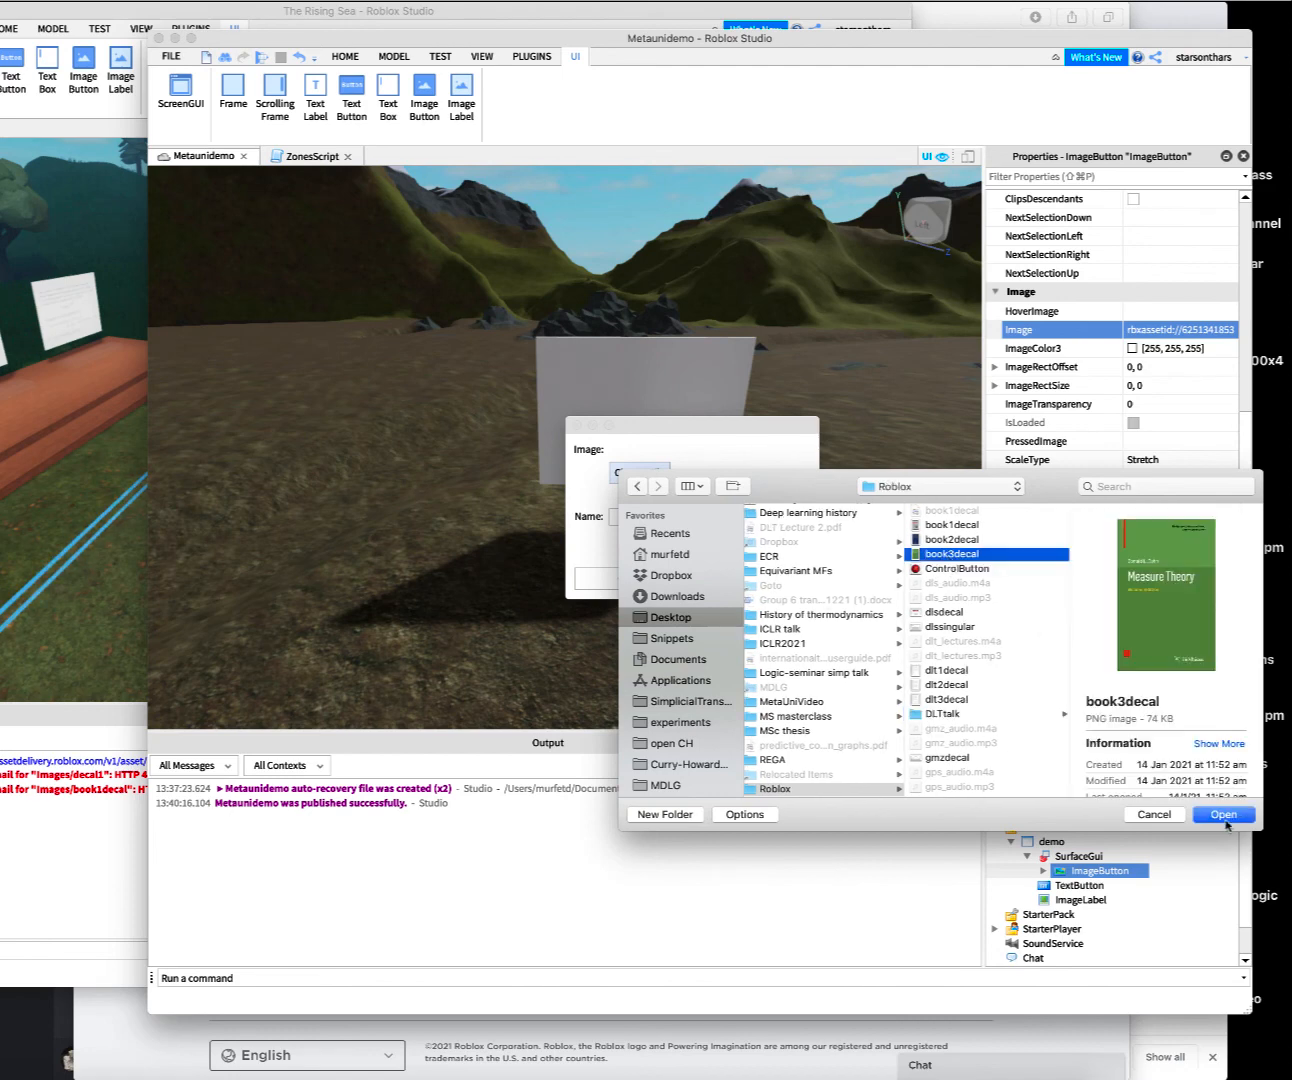
left_click(1223, 815)
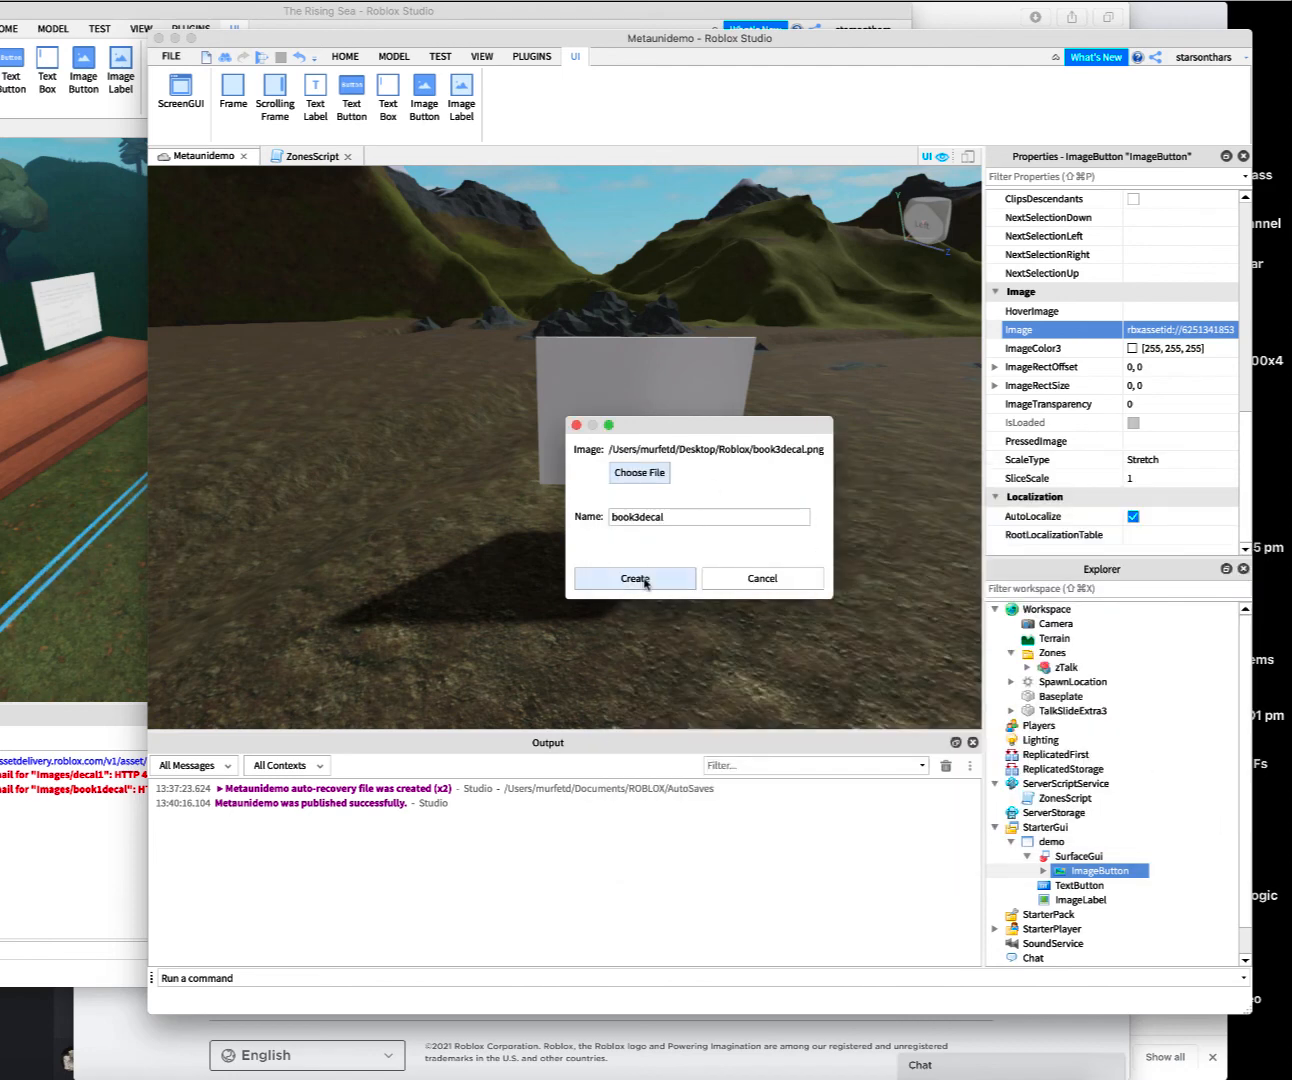
left_click(646, 580)
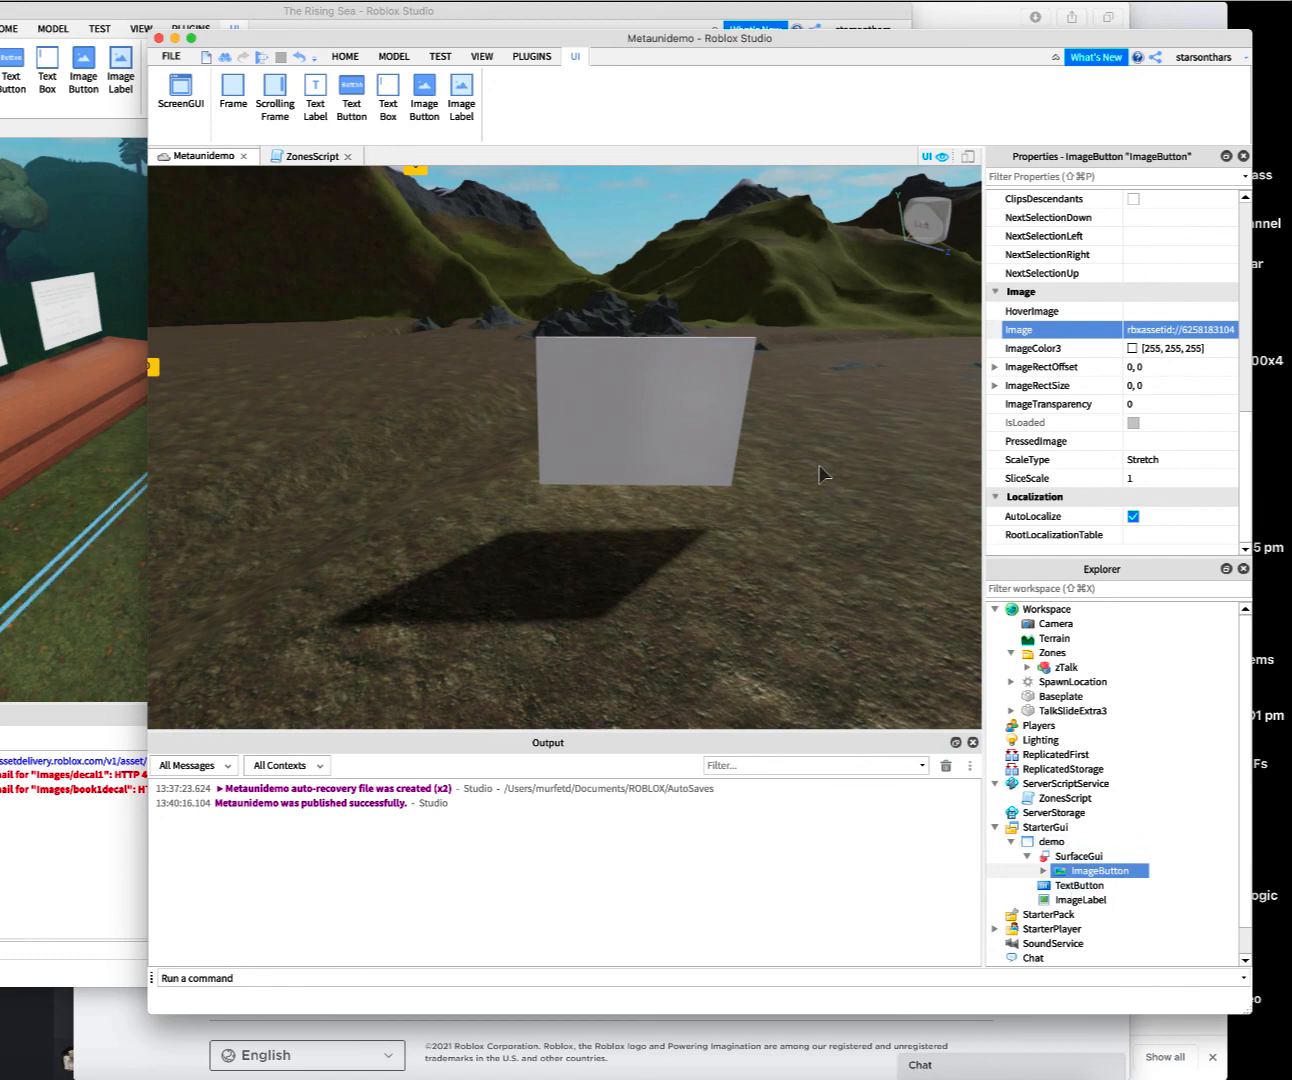
Step: Assign the uploaded book3decal image to demo's ImageLabel and reselect it for the ImageButton
left_click(1080, 900)
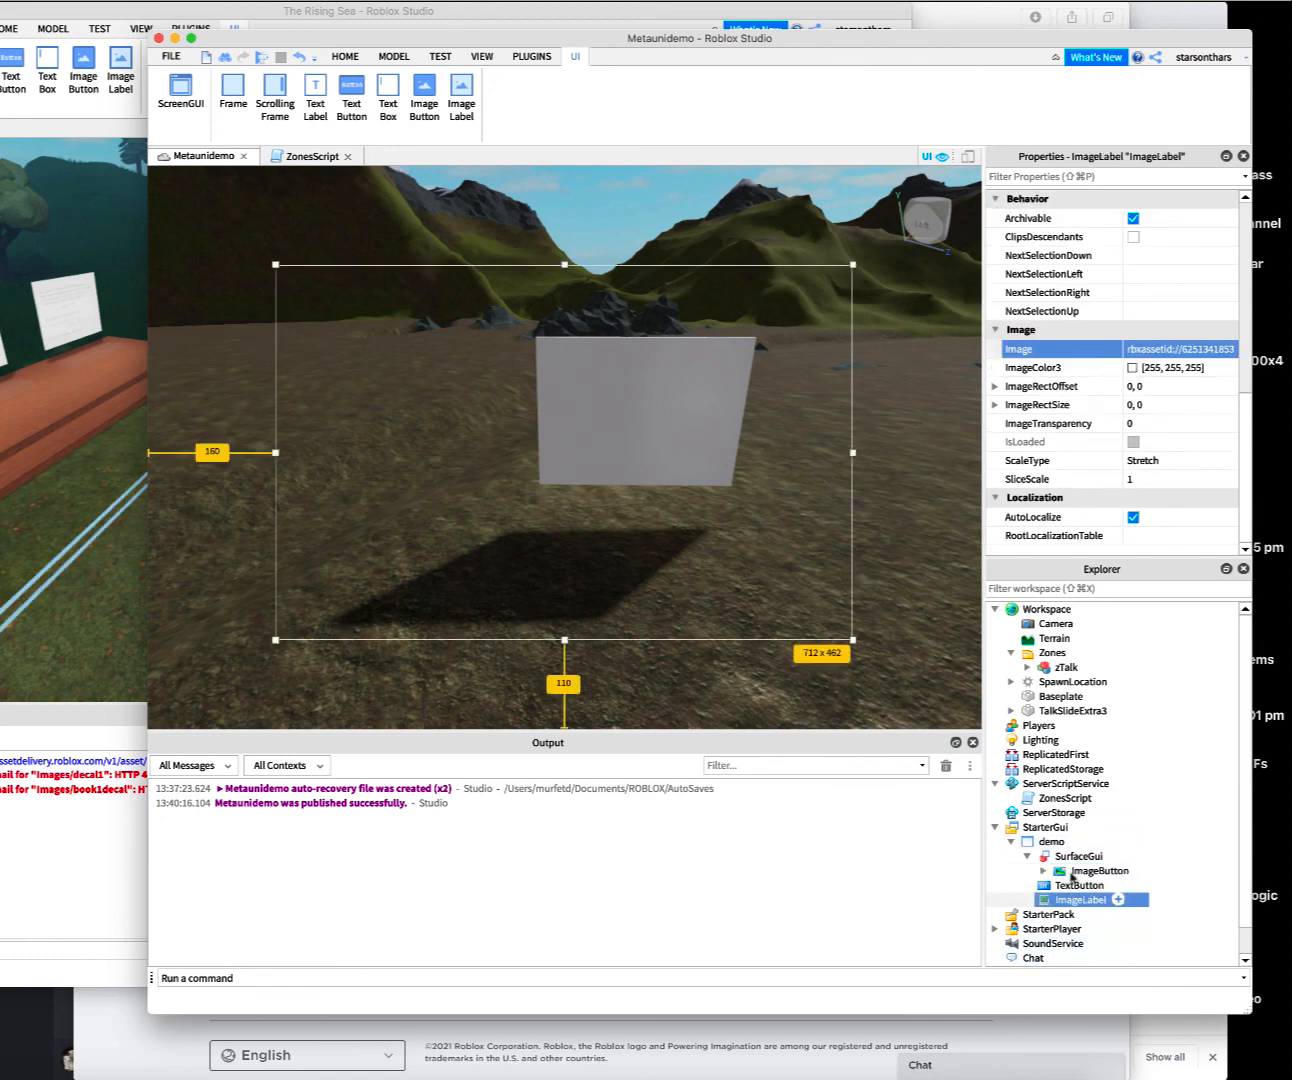
left_click(1178, 357)
left_click(1080, 420)
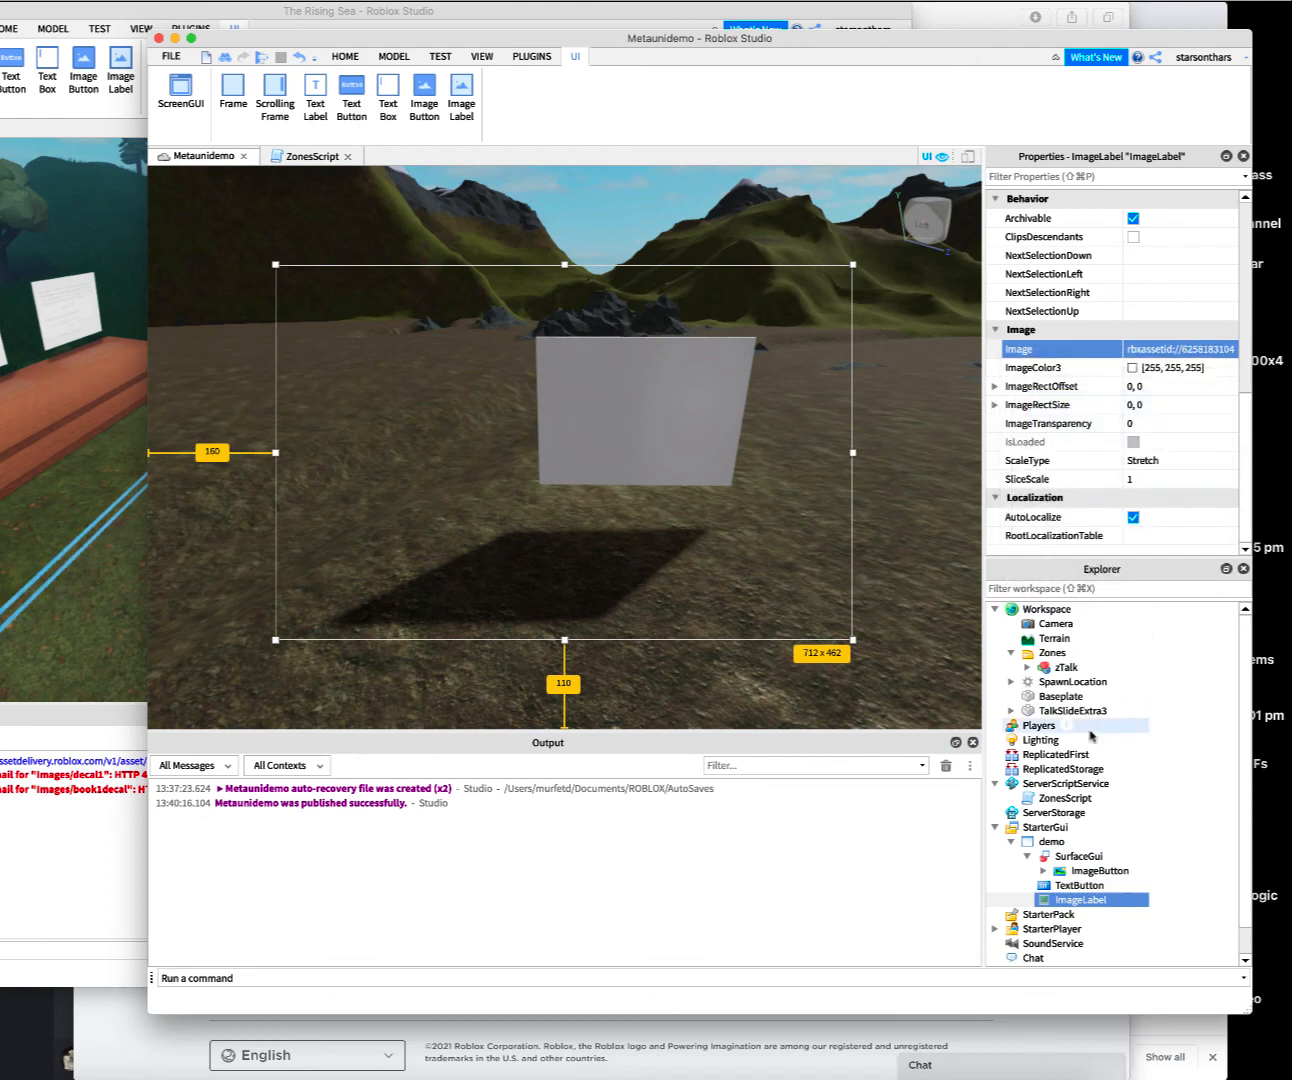
left_click(1097, 870)
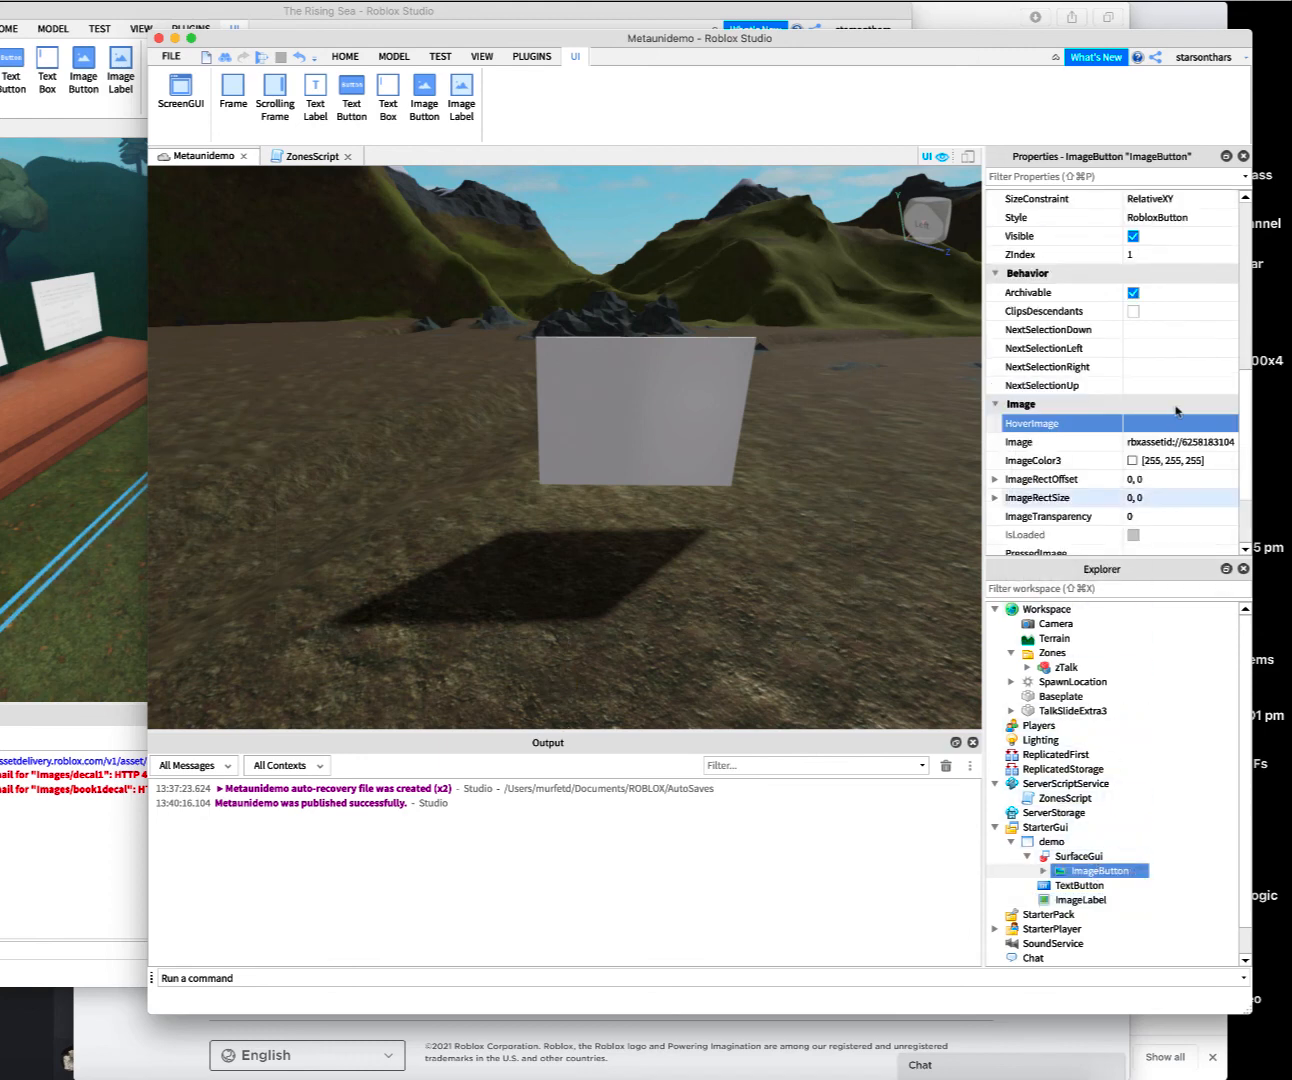
left_click(1177, 442)
left_click(1090, 511)
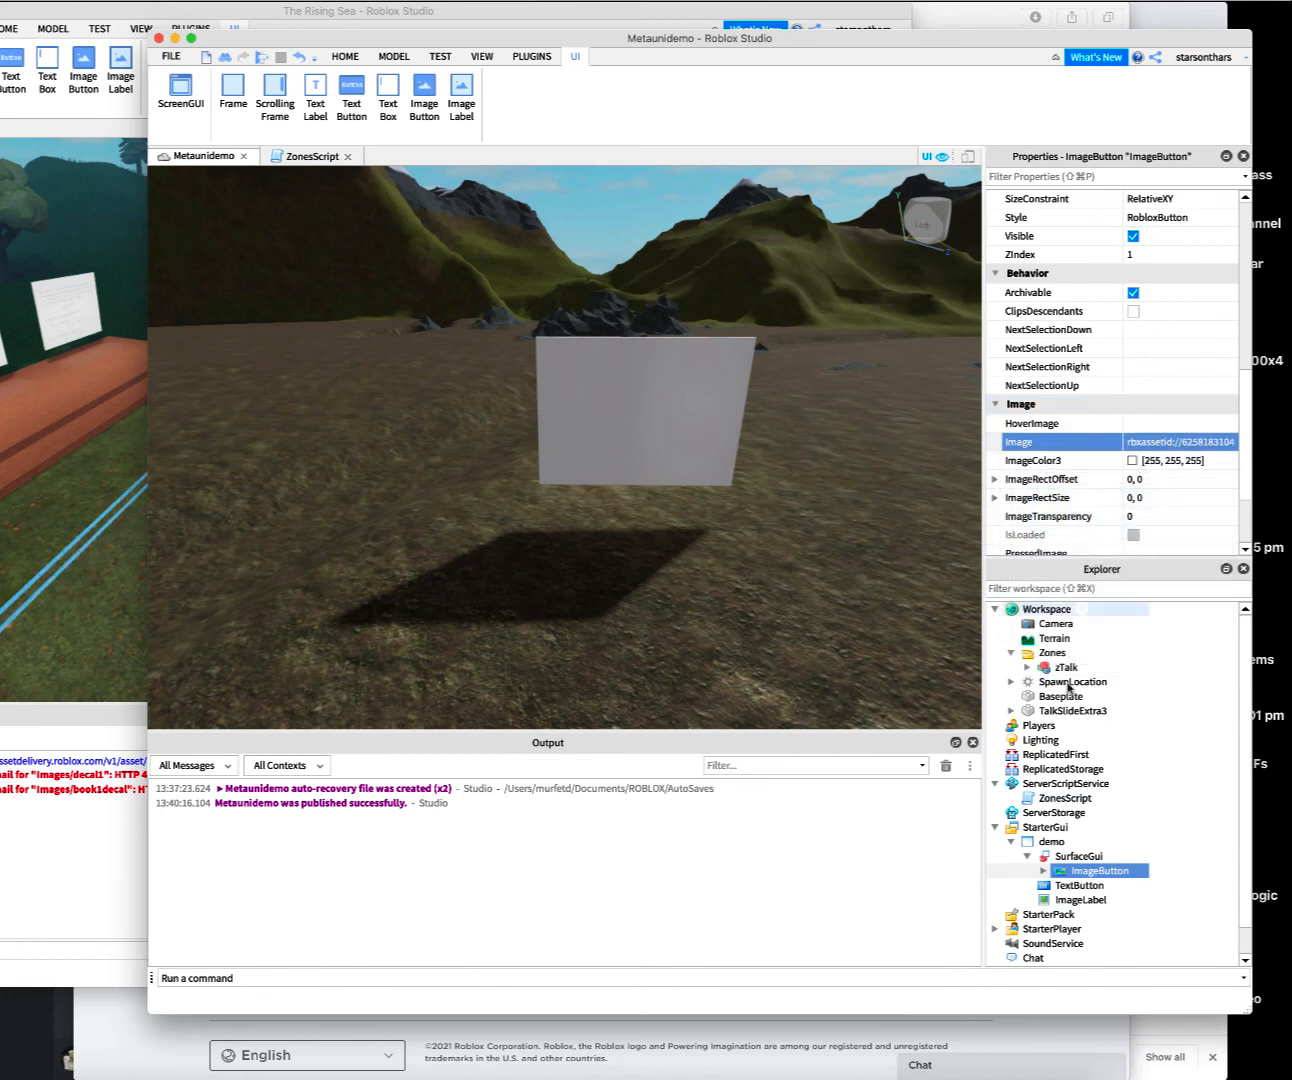
Step: Check the SurfaceGui's properties and its Adornee, and look around the TalkSlideExtra3 board to find which face carries the image
left_click(1044, 871)
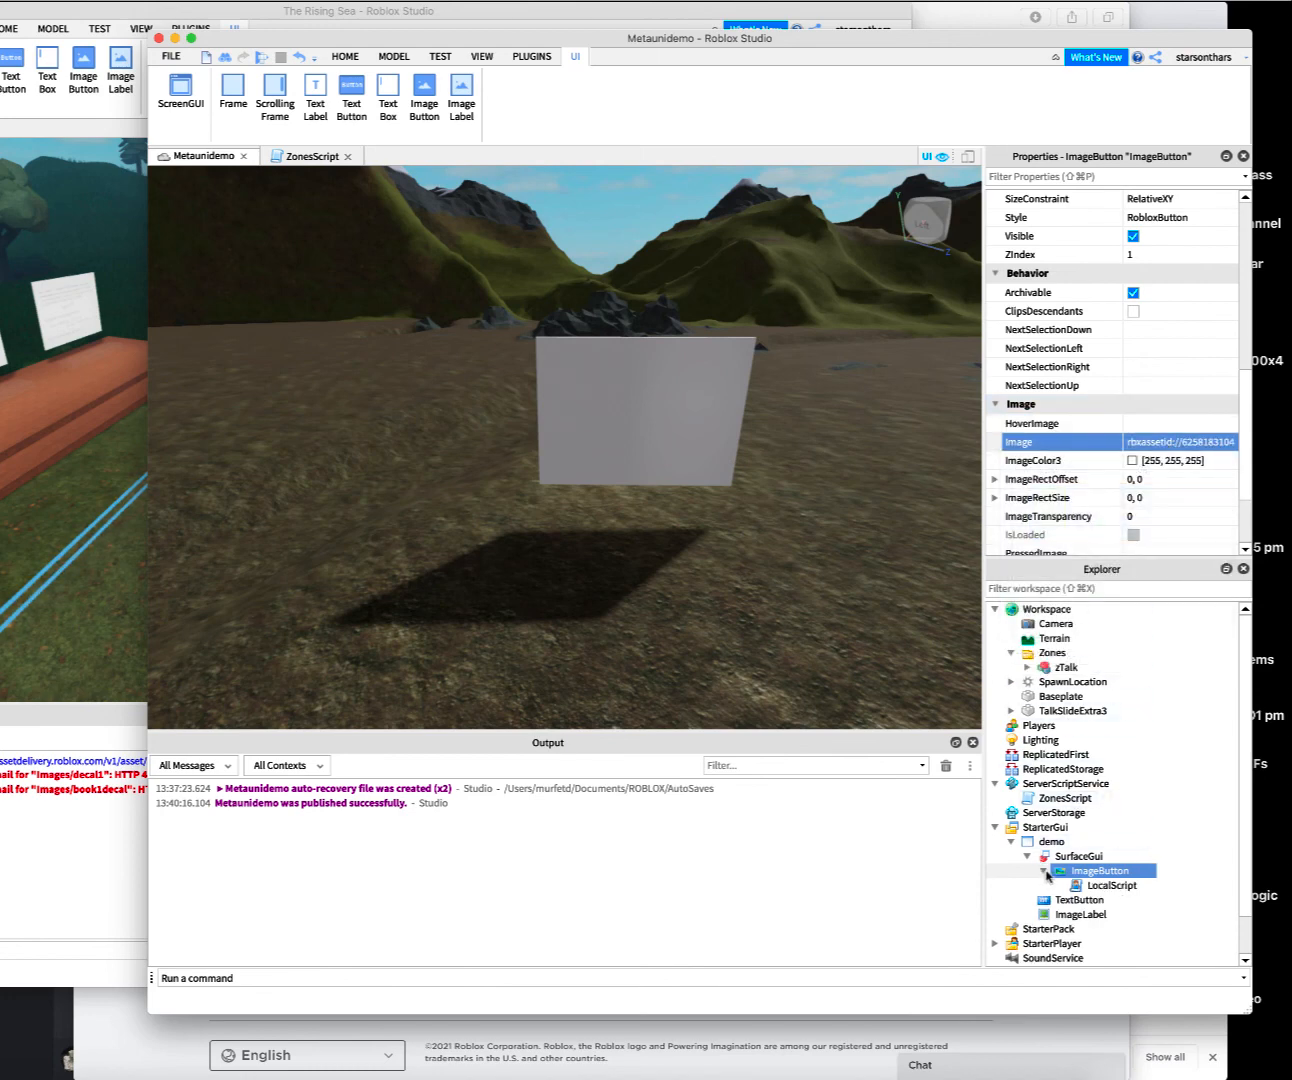
left_click(1064, 857)
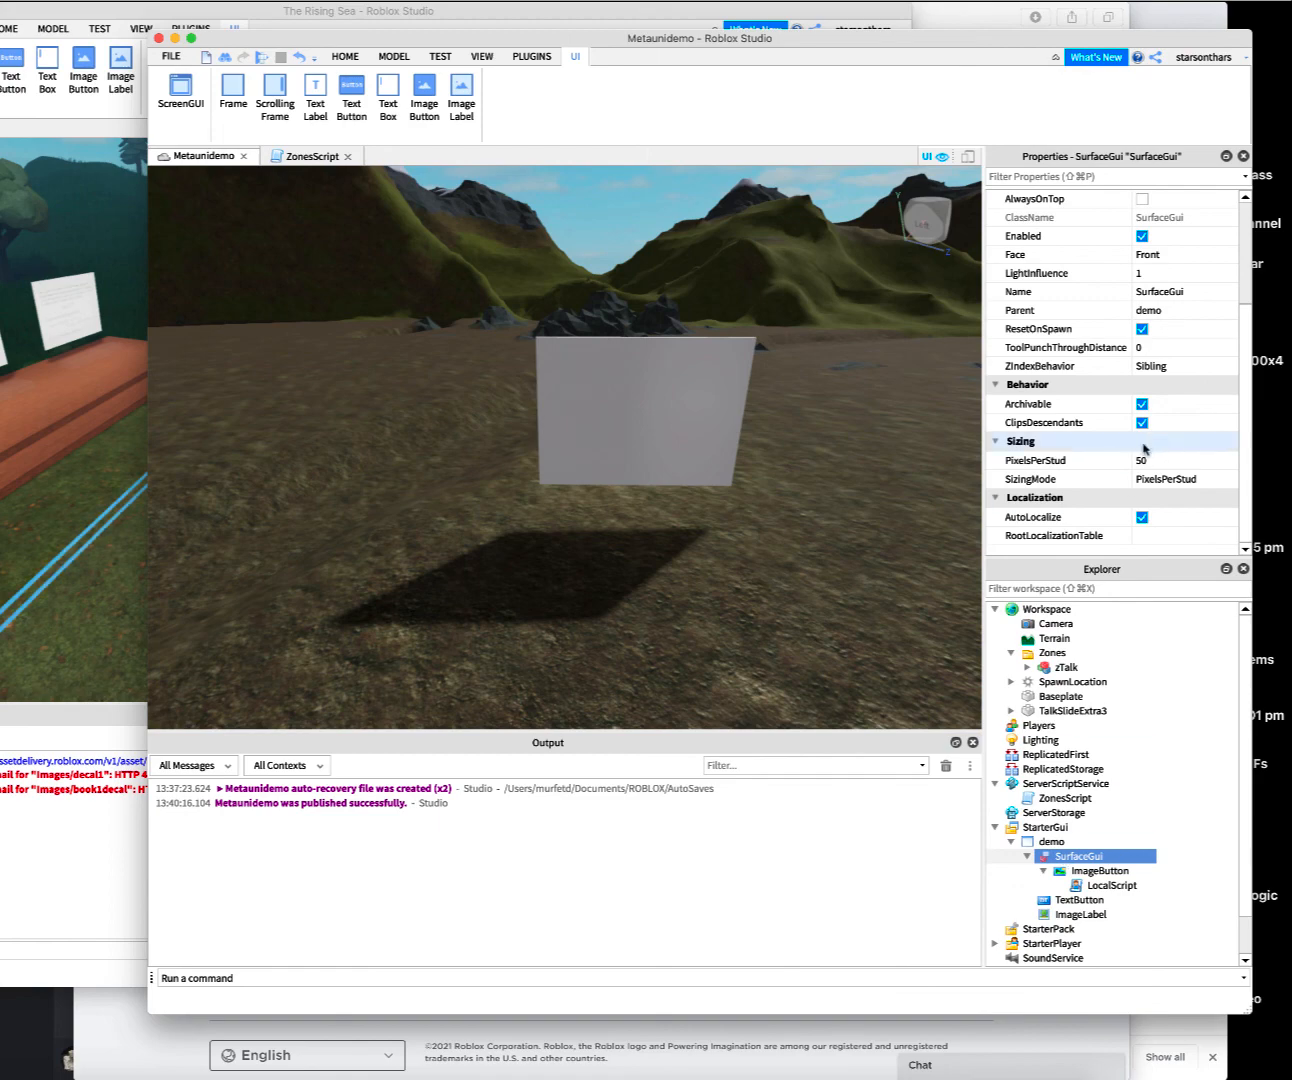
scroll(1172, 292, "up", 3)
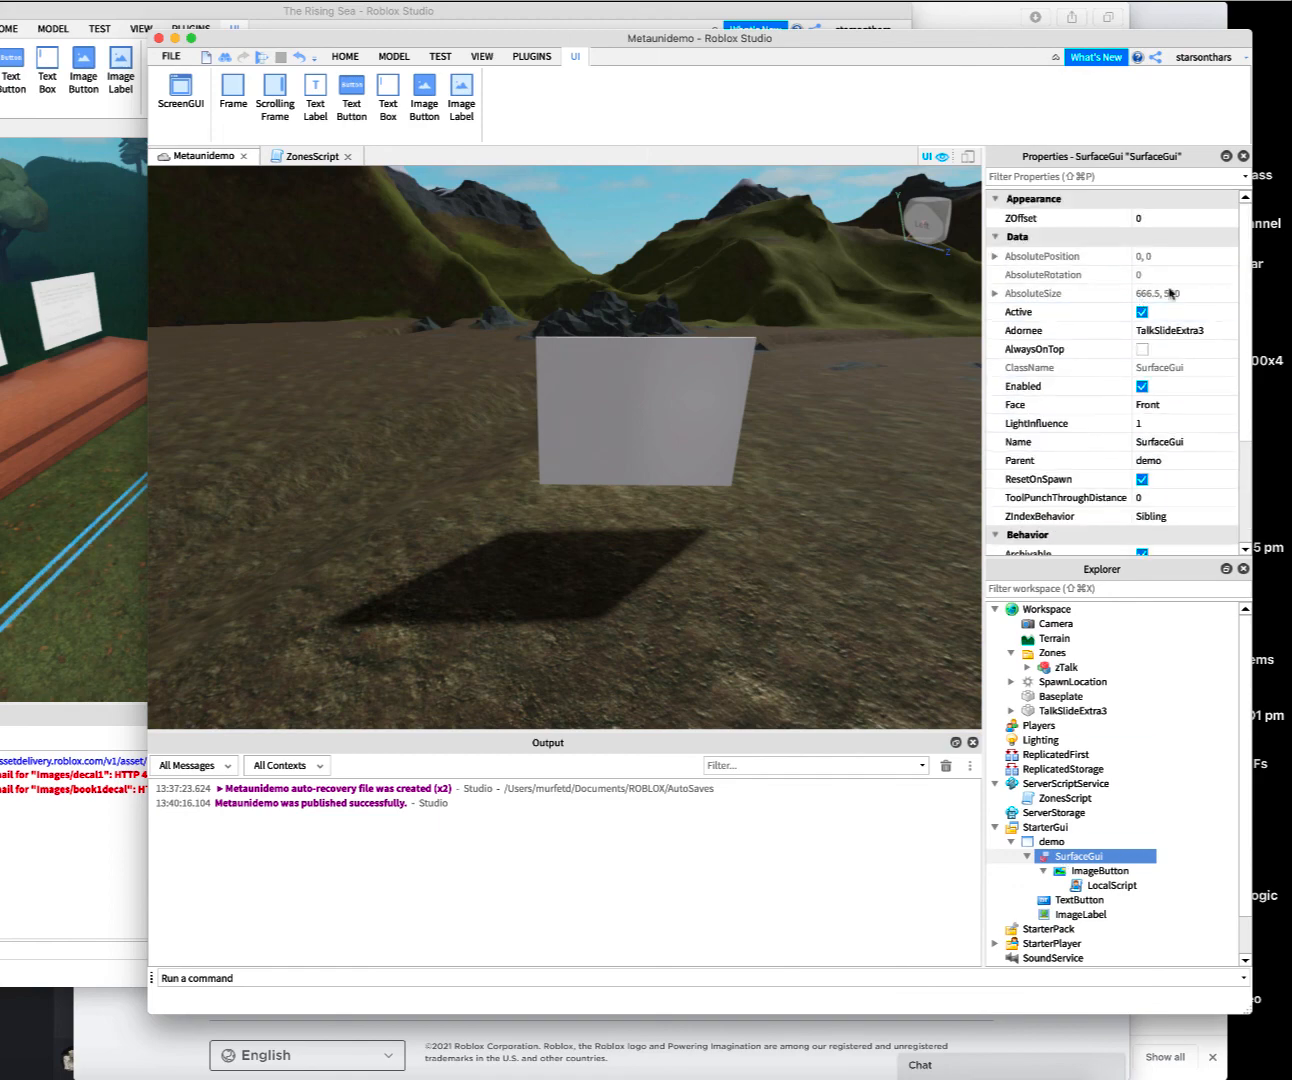
left_click(1170, 330)
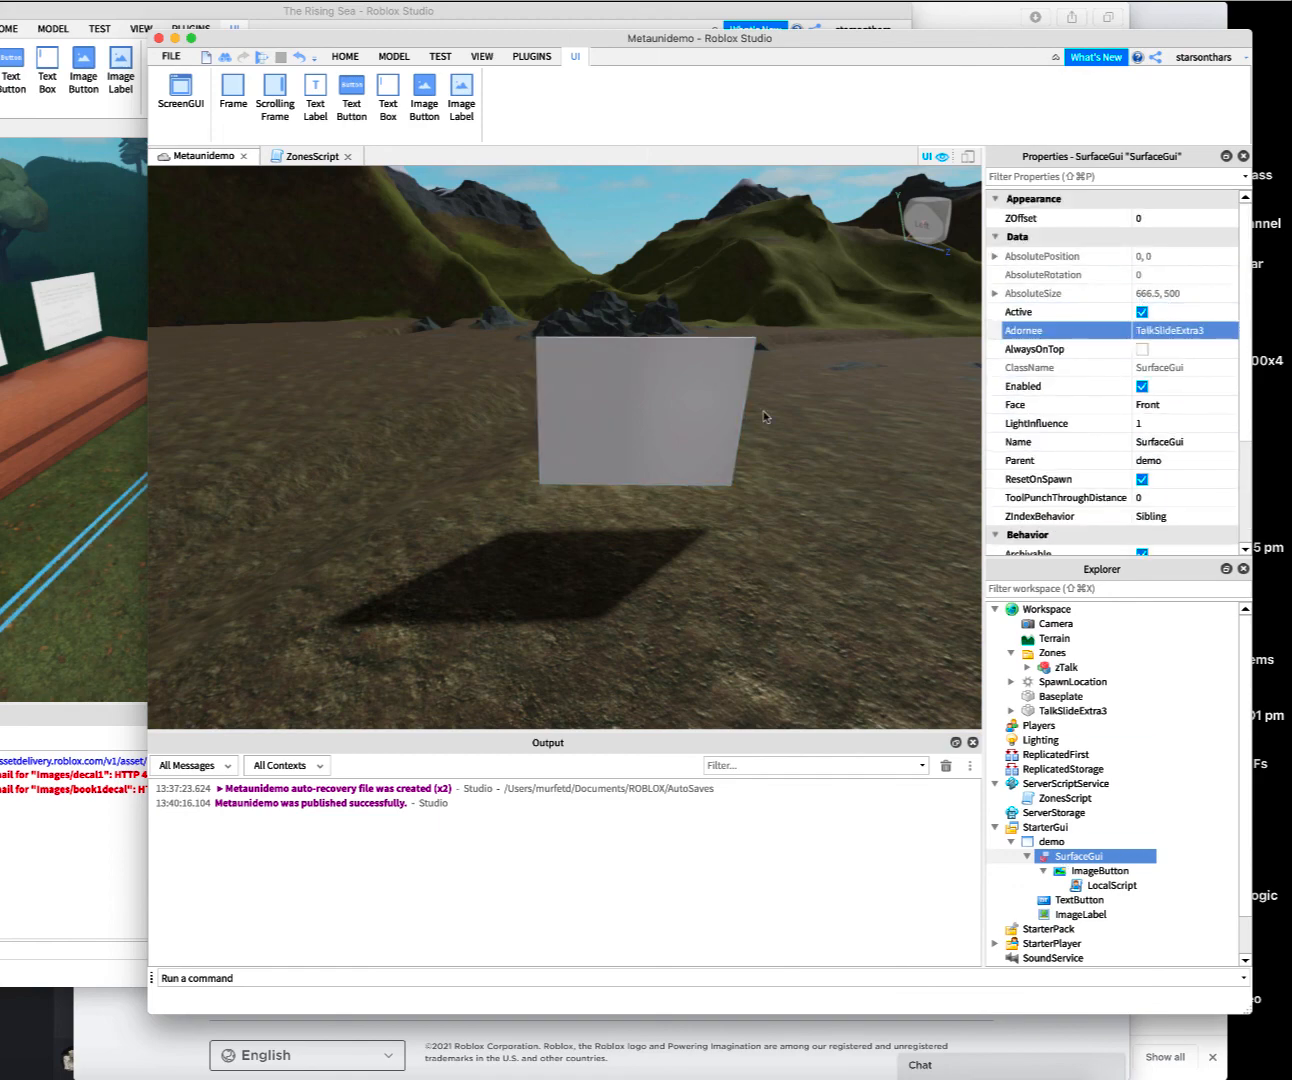
left_click_drag(765, 414, 942, 417)
right_click_drag(815, 447, 814, 447)
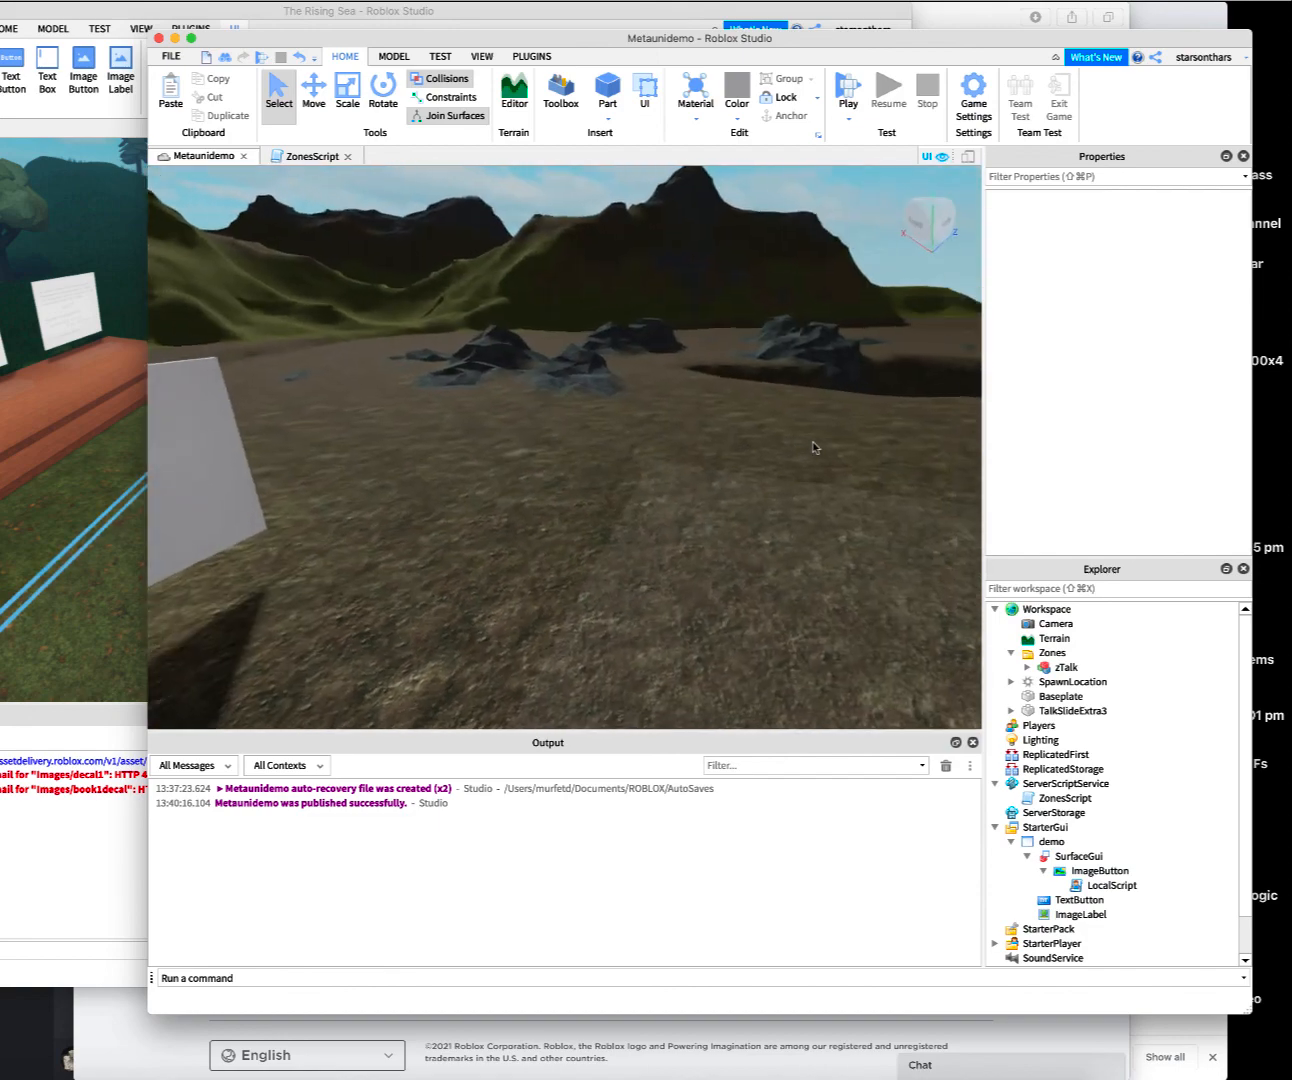
key("a")
right_click_drag(718, 473, 718, 473)
key("a")
left_click(718, 473)
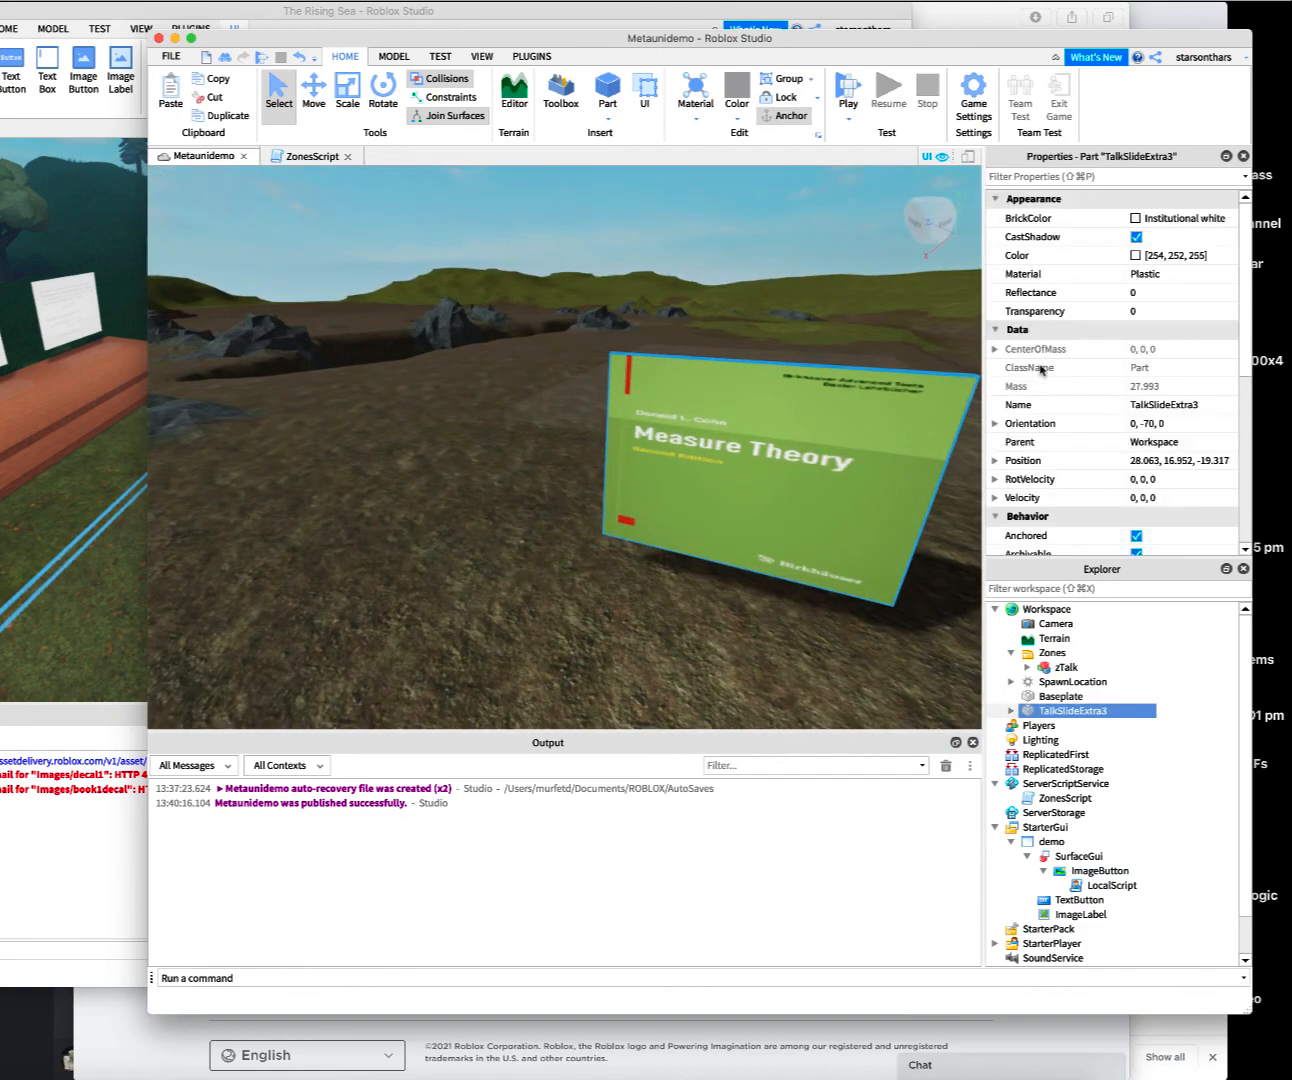
Step: Set the Face property of demo's SurfaceGui to Back
left_click(1075, 856)
left_click(1154, 404)
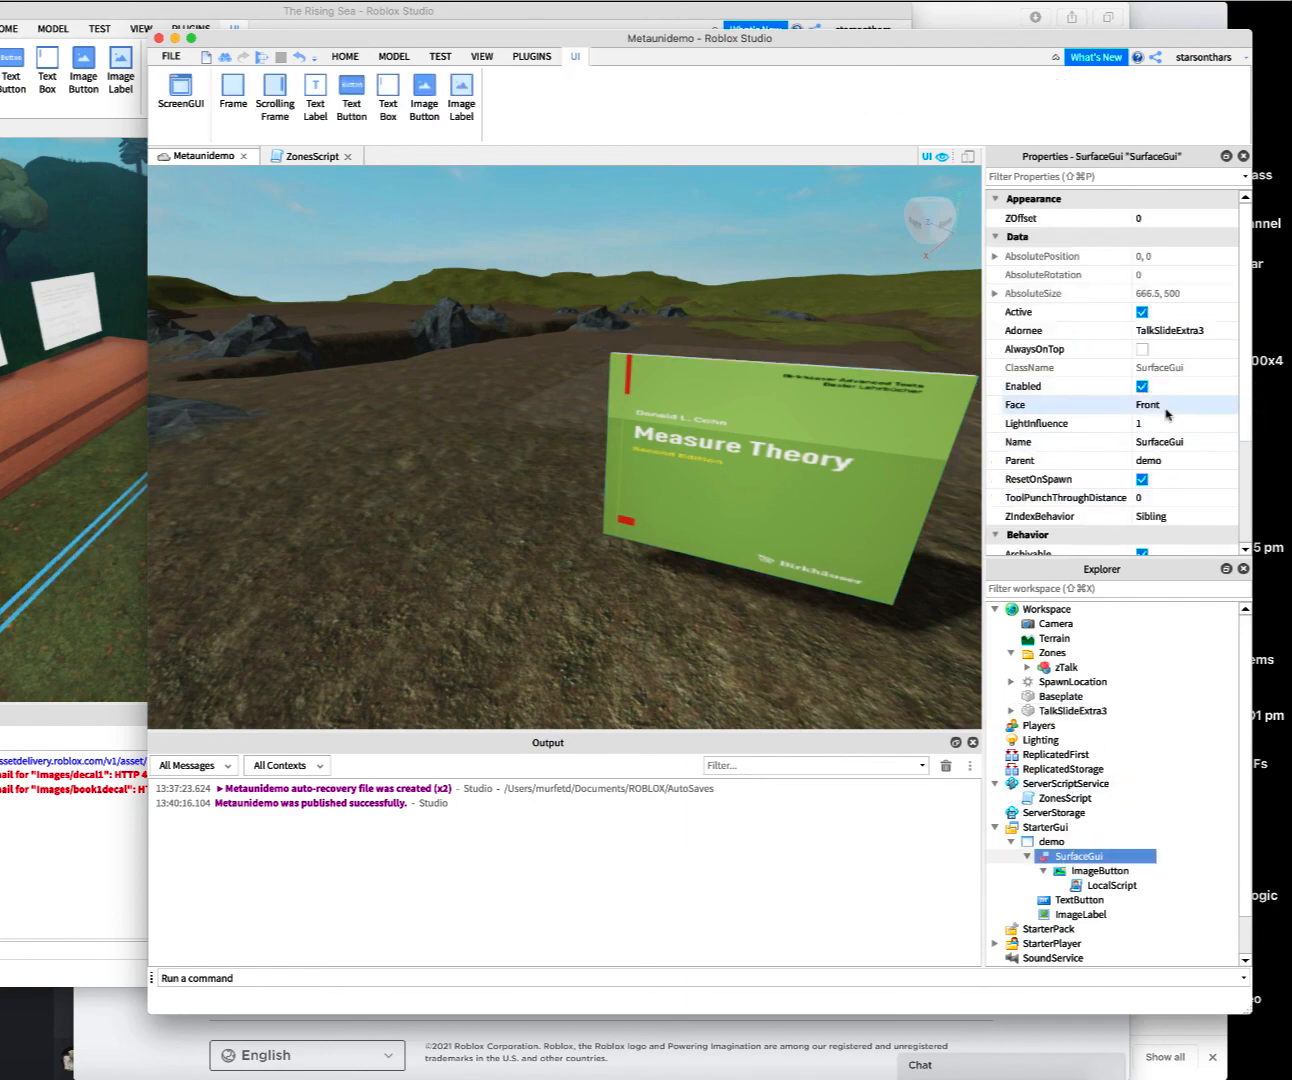
left_click(1232, 404)
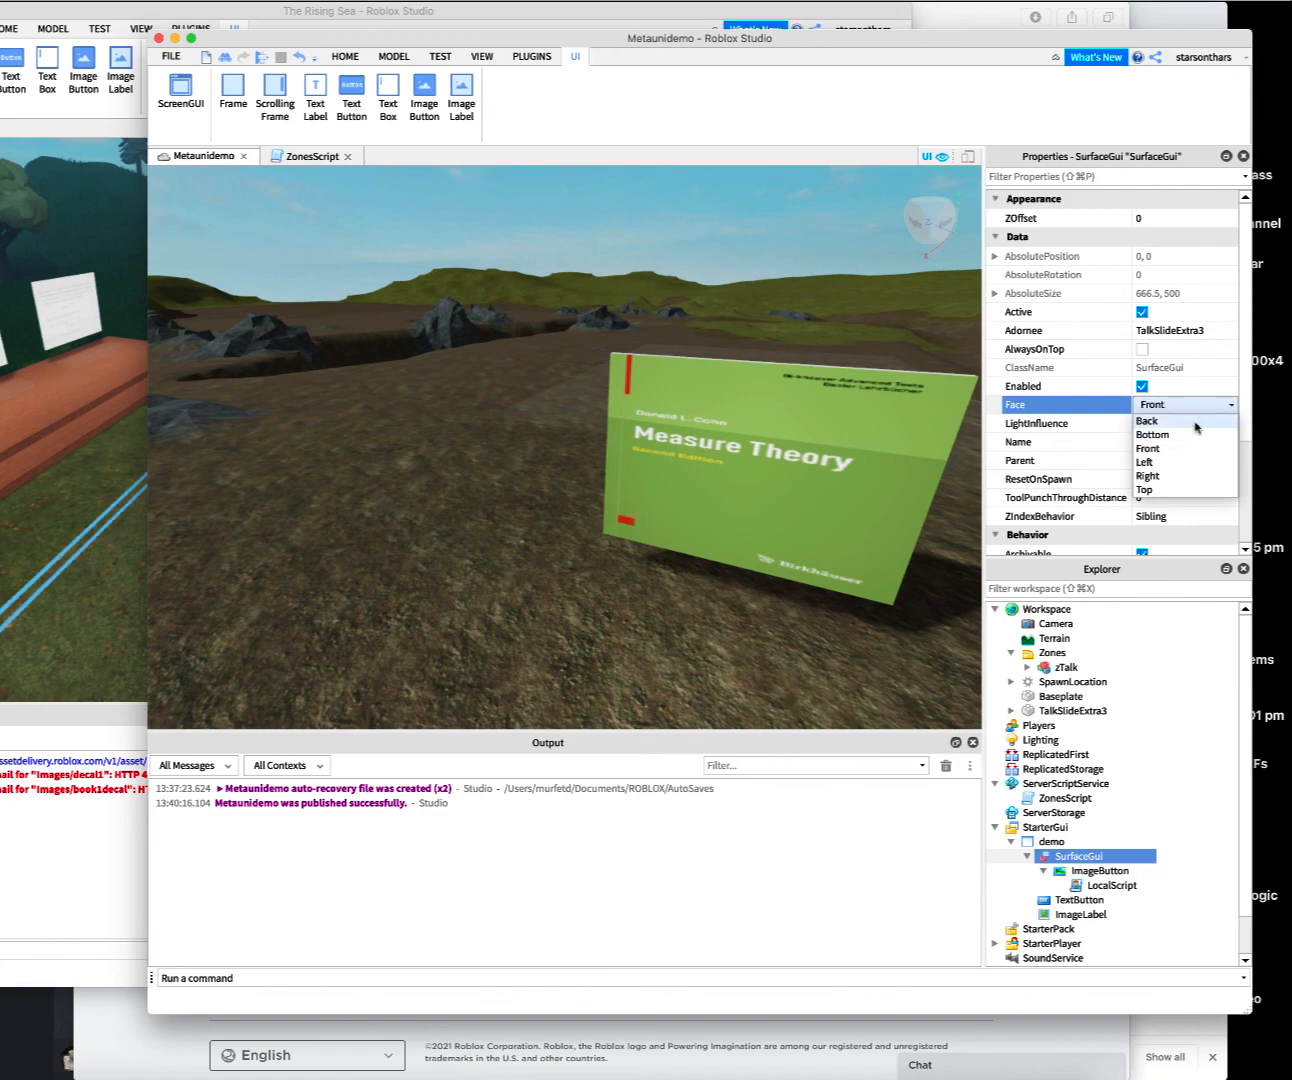
left_click(1195, 422)
Step: Examine the book cover on the board's opposite face and start a play test of the place
left_click(434, 491)
right_click_drag(435, 491, 402, 541)
scroll(434, 491, "down", 5)
scroll(402, 541, "down", 2)
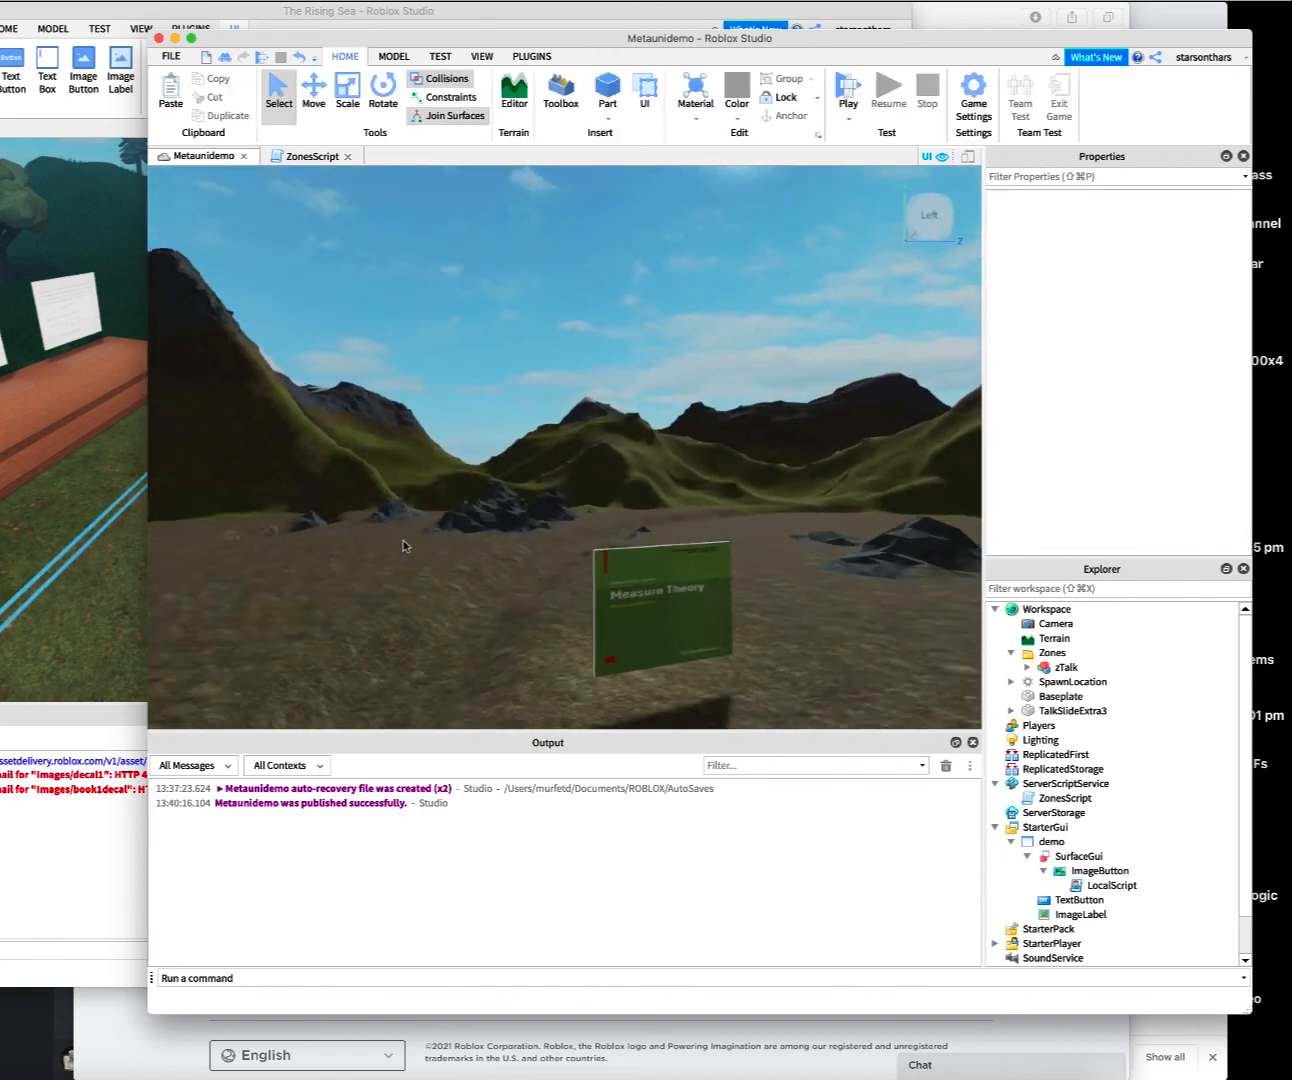
key("d")
key("w")
key("e")
key("q")
key("a")
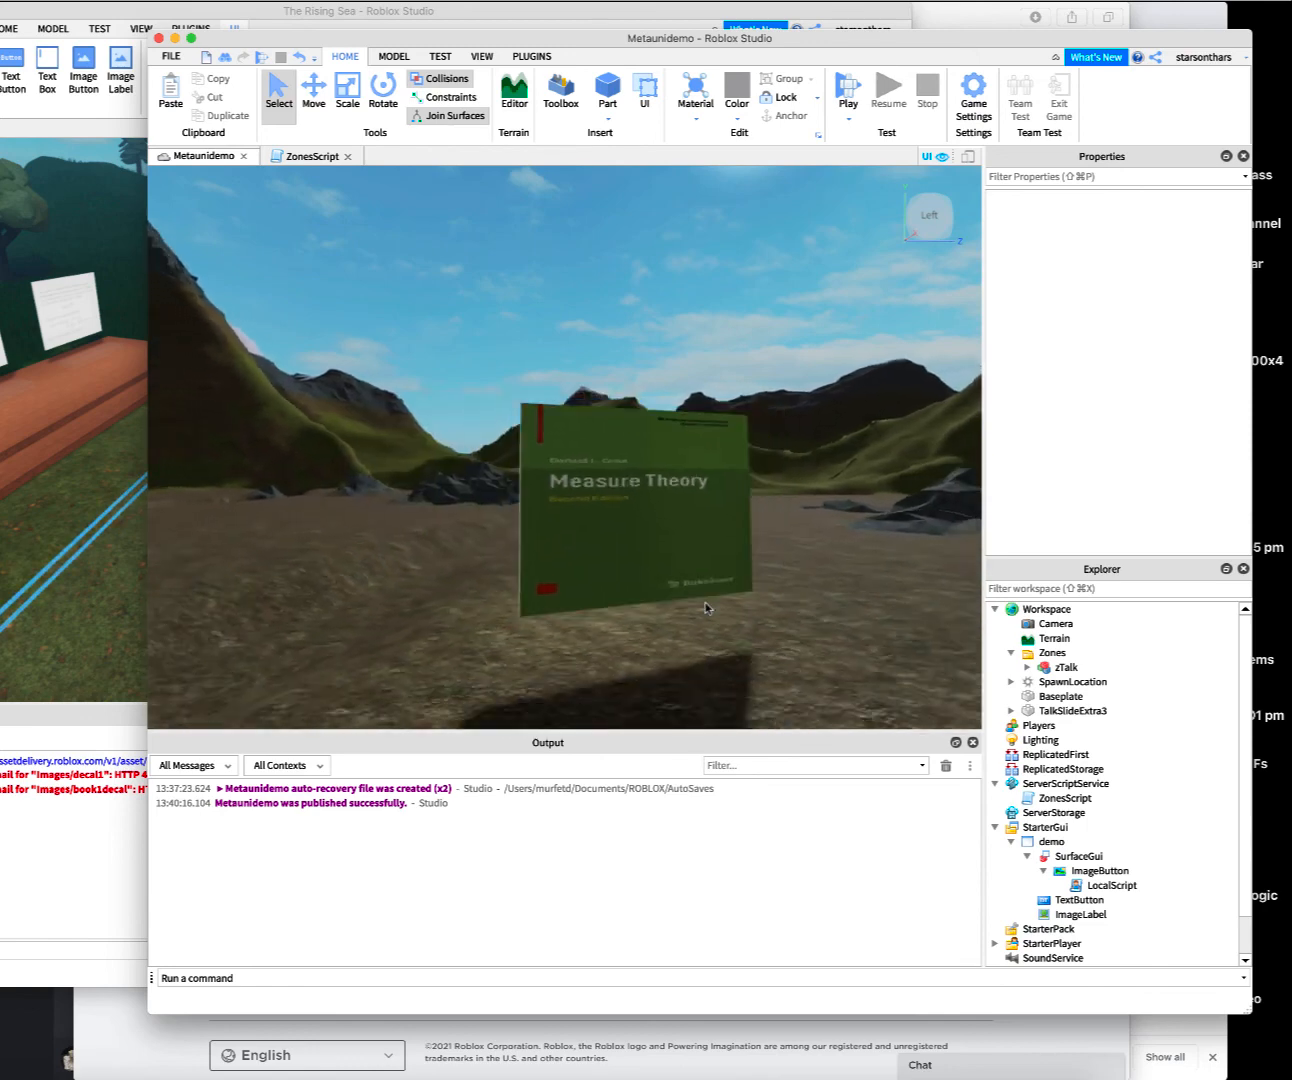
key("s")
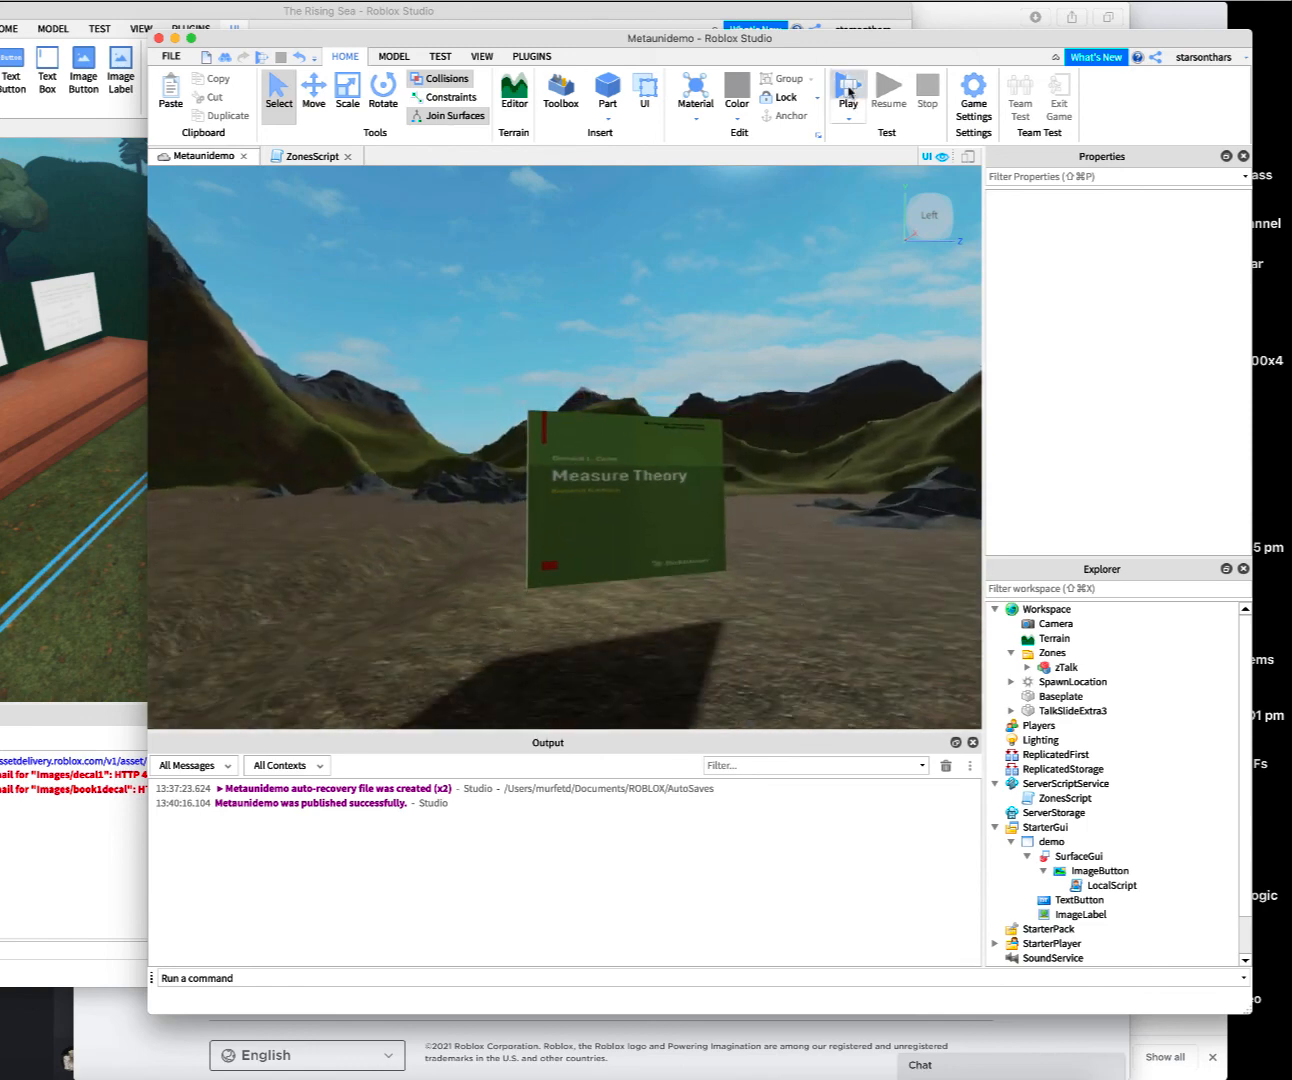
left_click(848, 91)
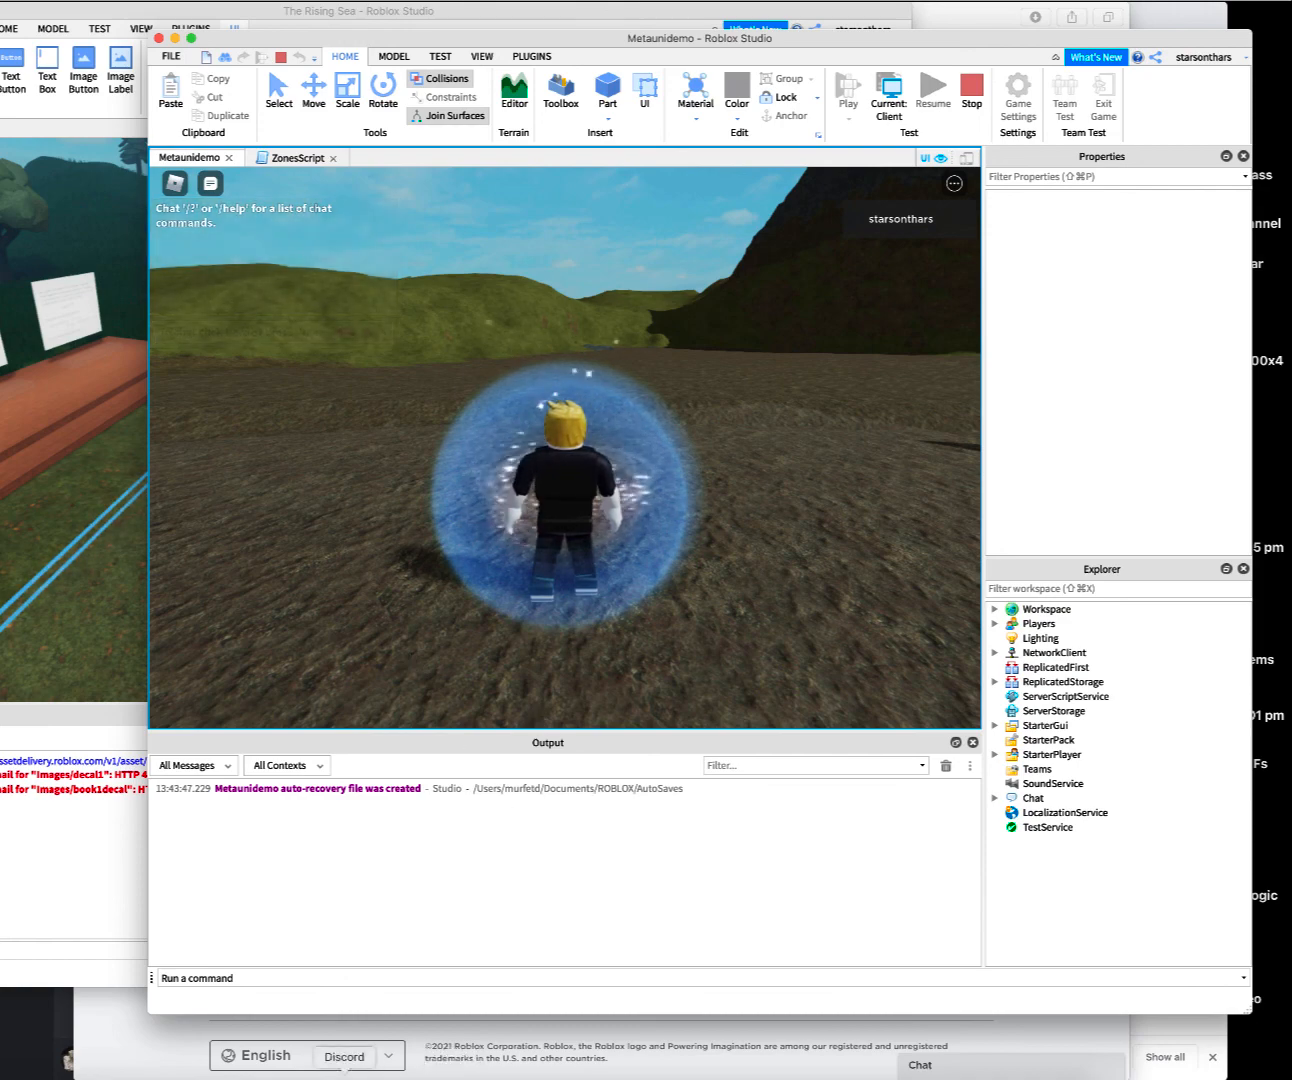
Step: Switch to Discord and review the latest Mover bot messages in The Rising Sea server's botchat channel
left_click(346, 1070)
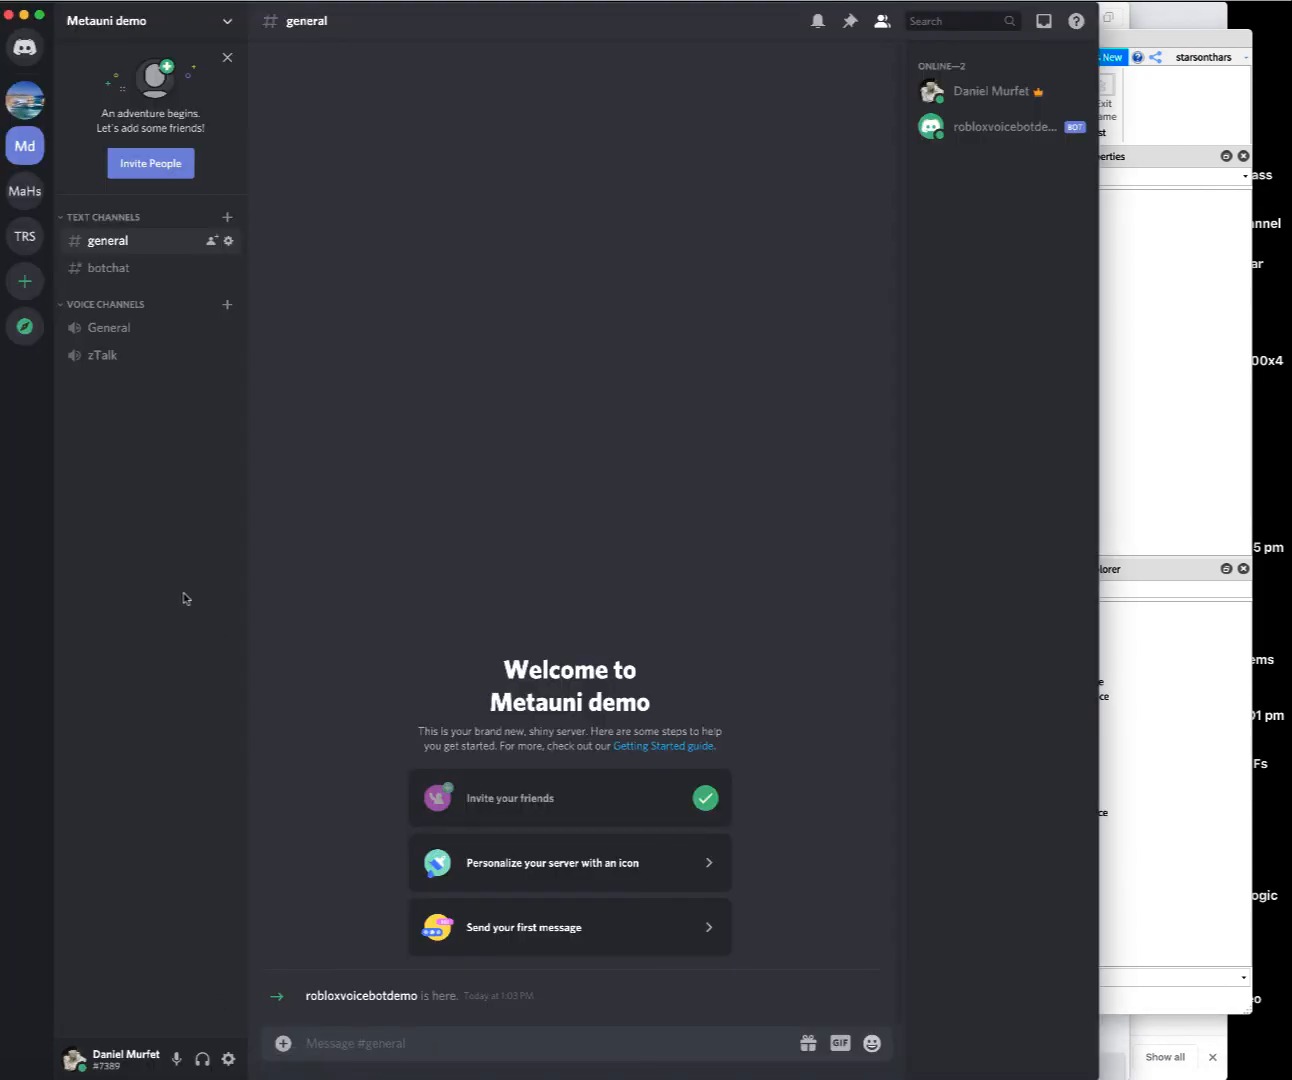
left_click(27, 238)
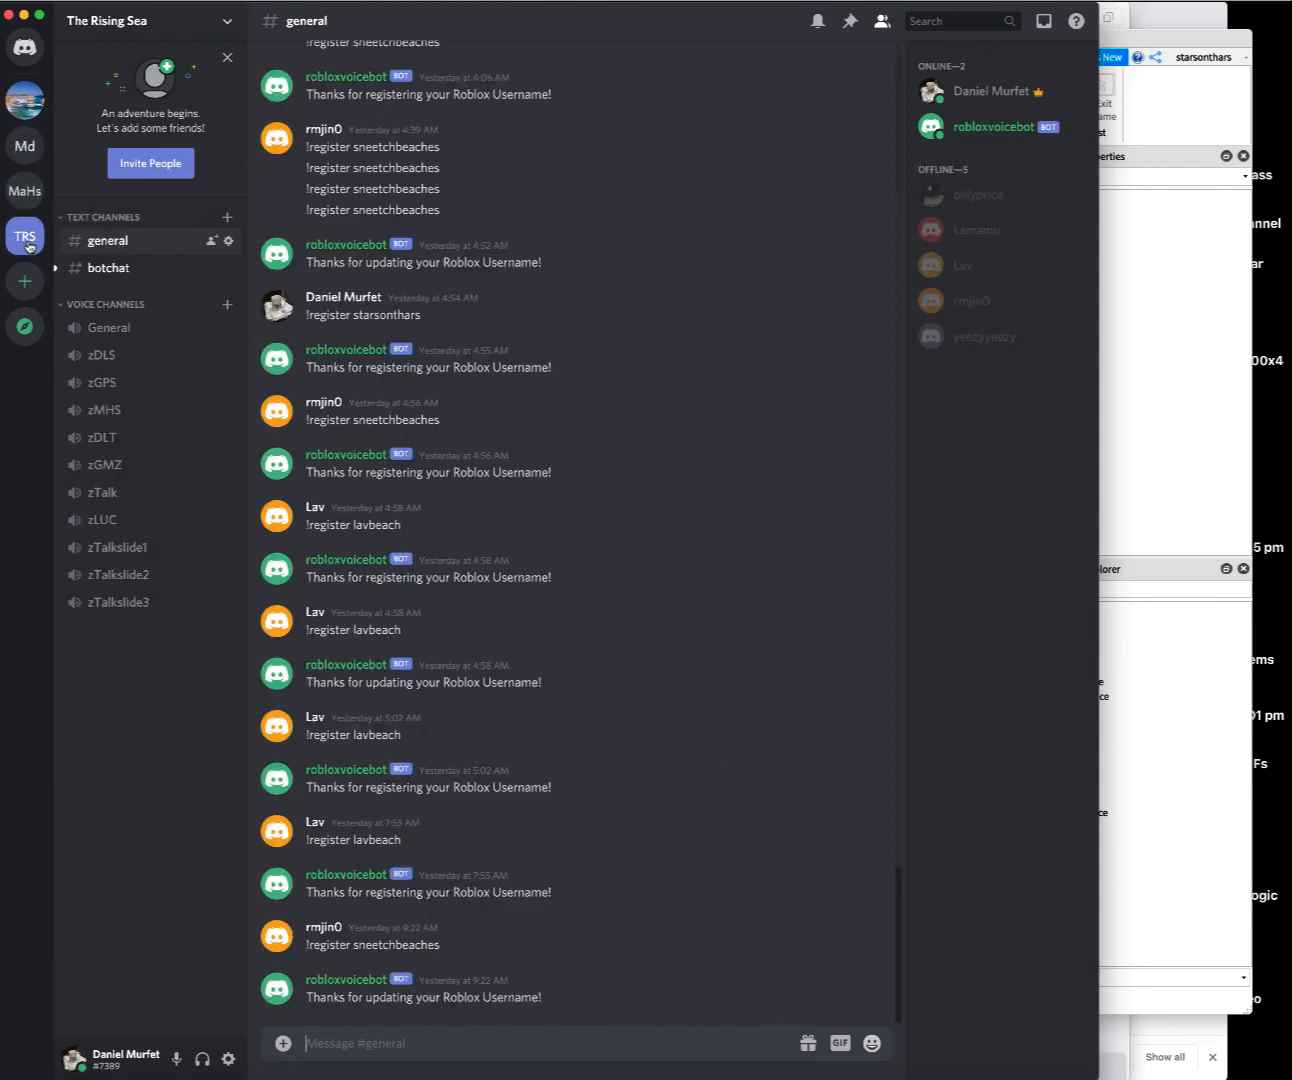
left_click(110, 268)
scroll(488, 966, "down", 2)
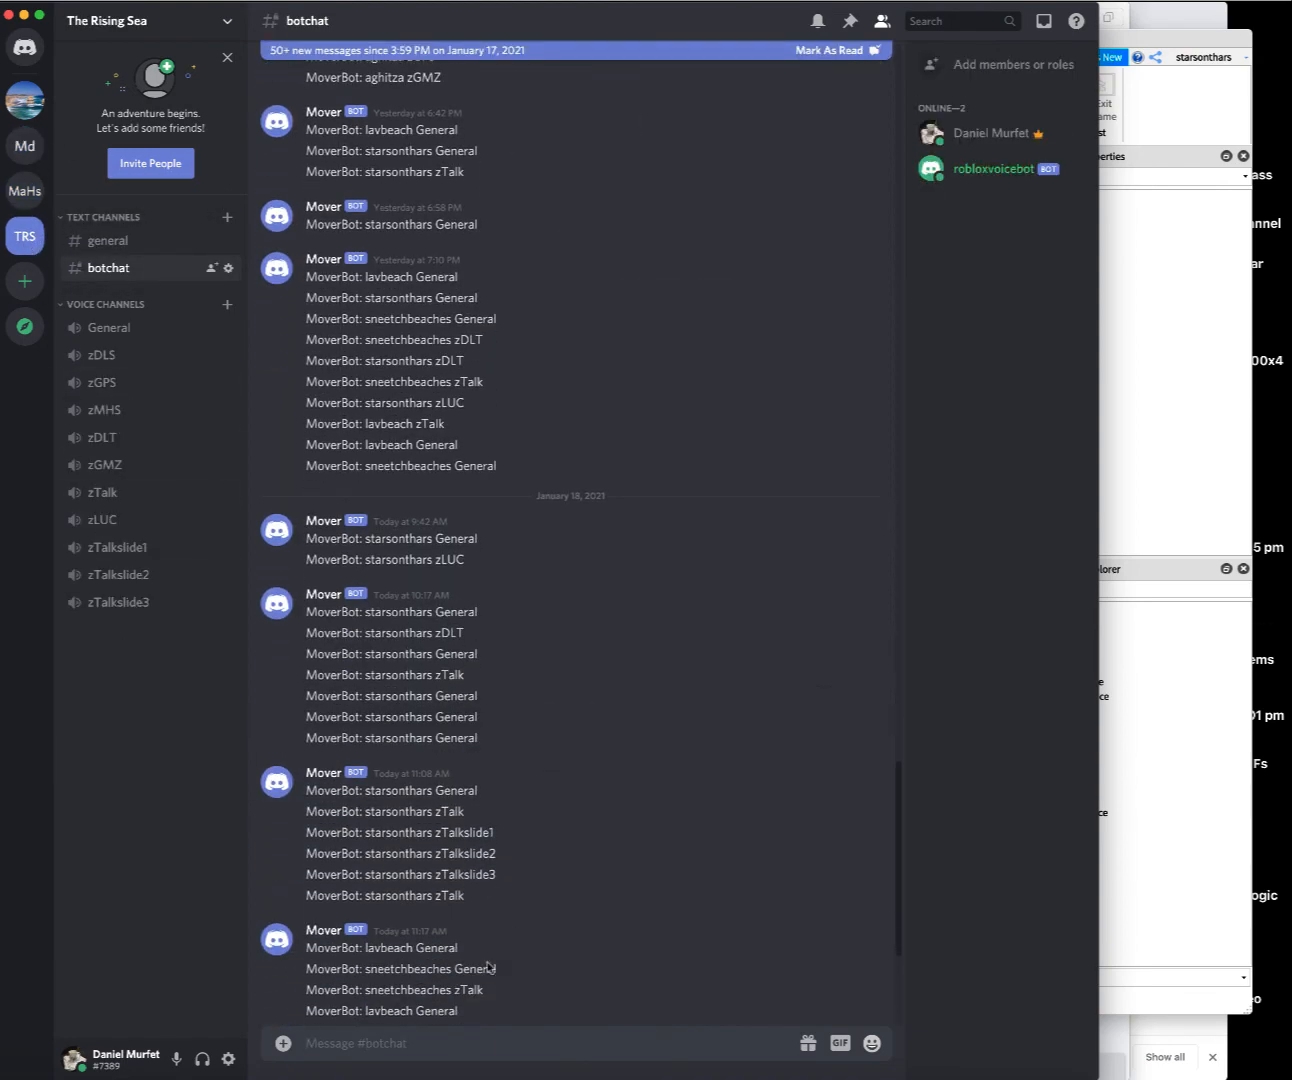
scroll(488, 965, "down", 5)
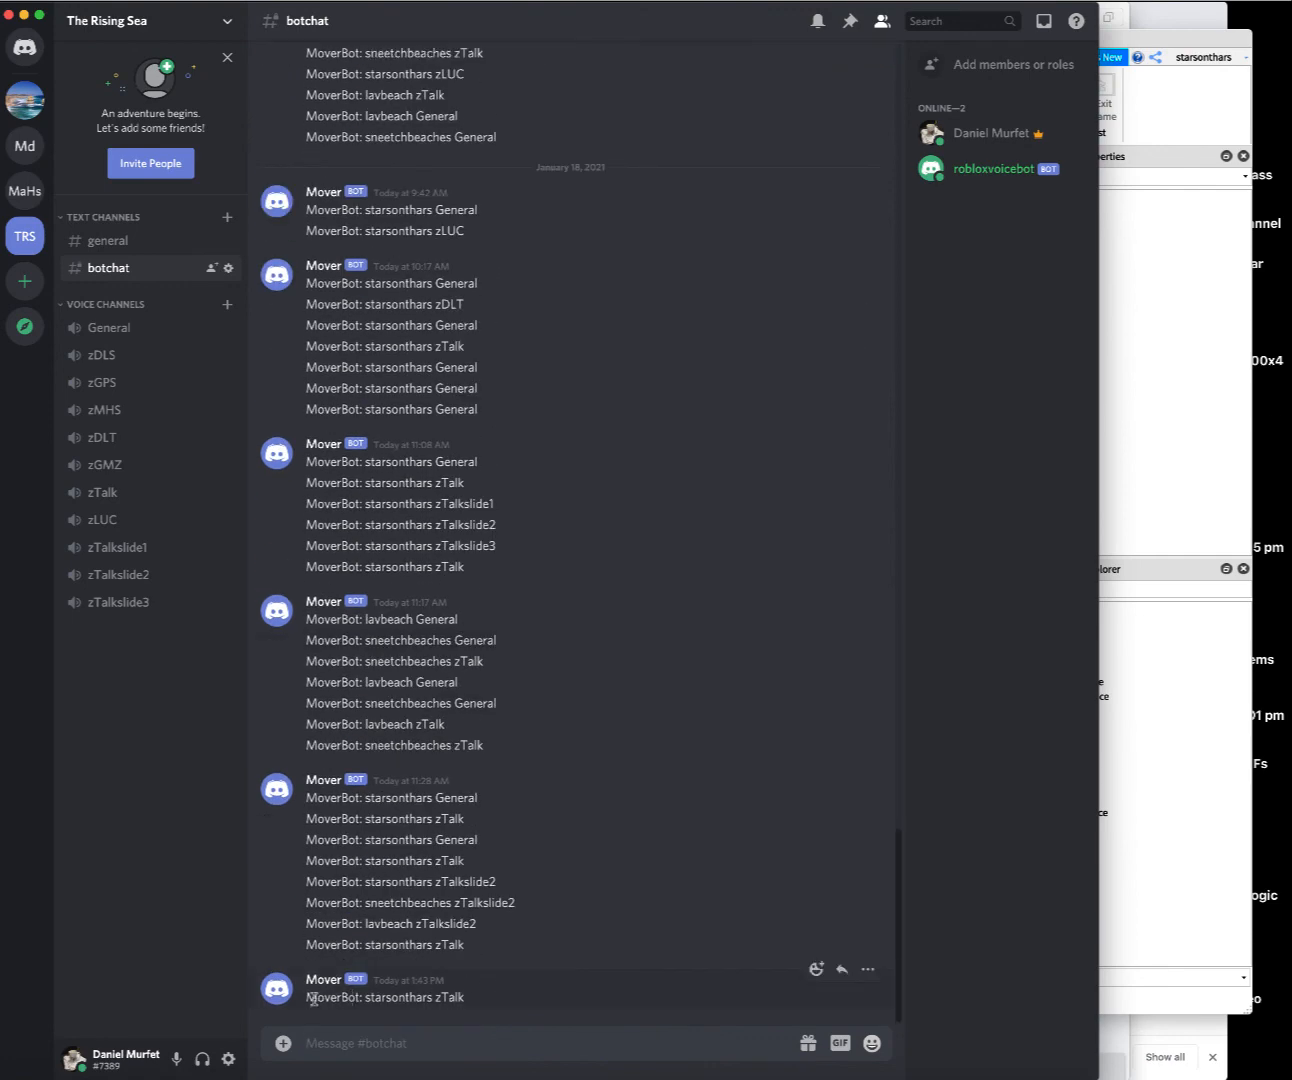
left_click_drag(310, 998, 484, 1008)
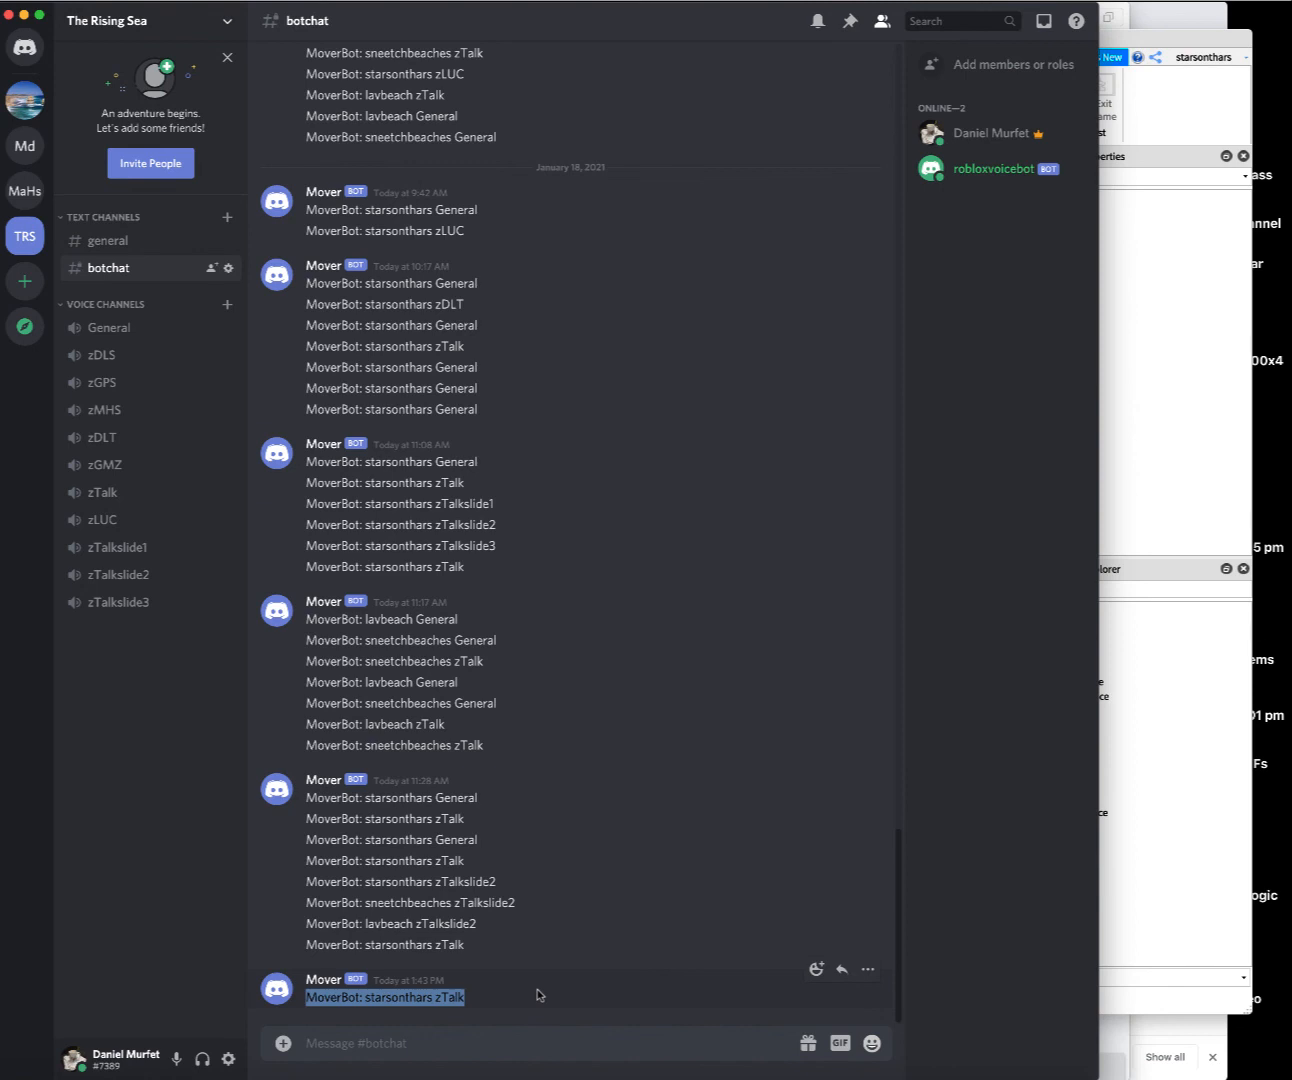
left_click(395, 1001)
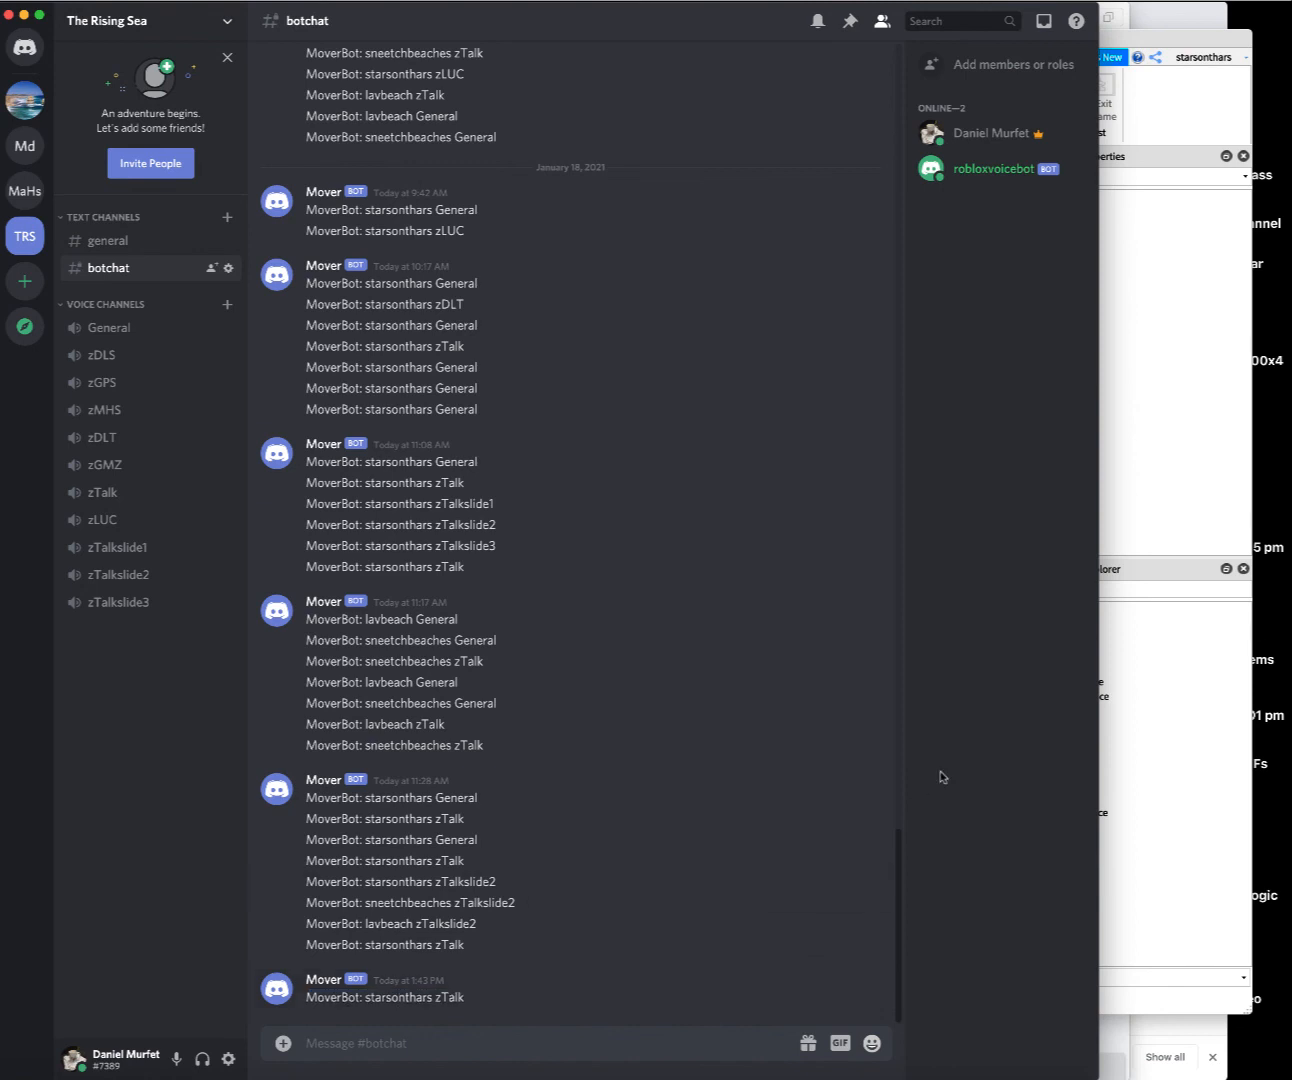
Step: Check the Metauni demo server's botchat channel for Mover messages, and return to the Metaunidemo play test in Roblox Studio
left_click(31, 148)
left_click(121, 277)
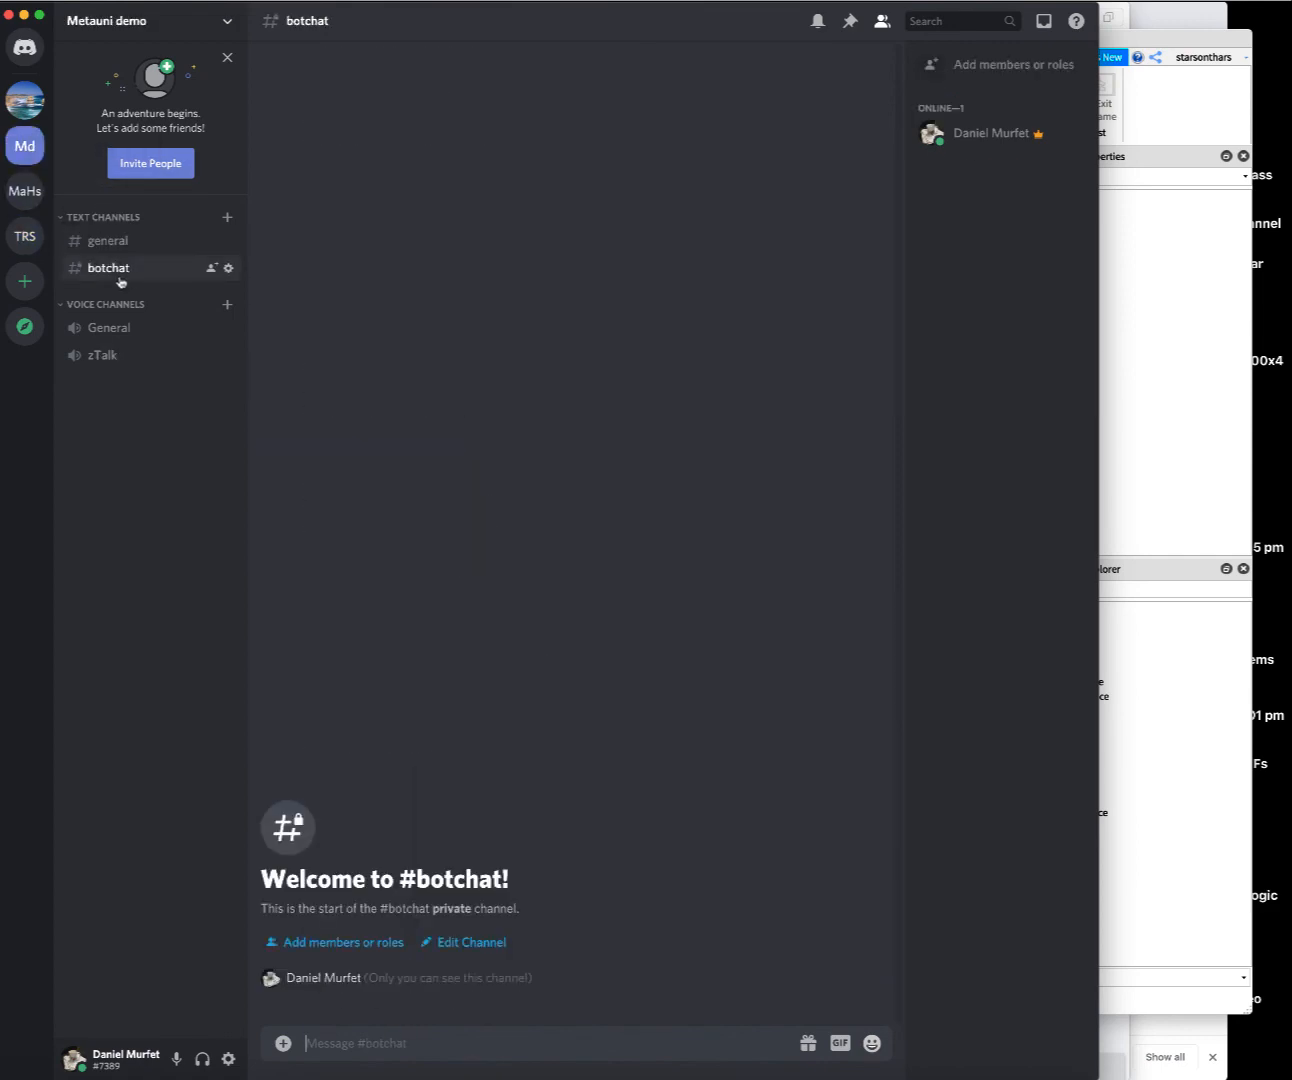
key("super+h")
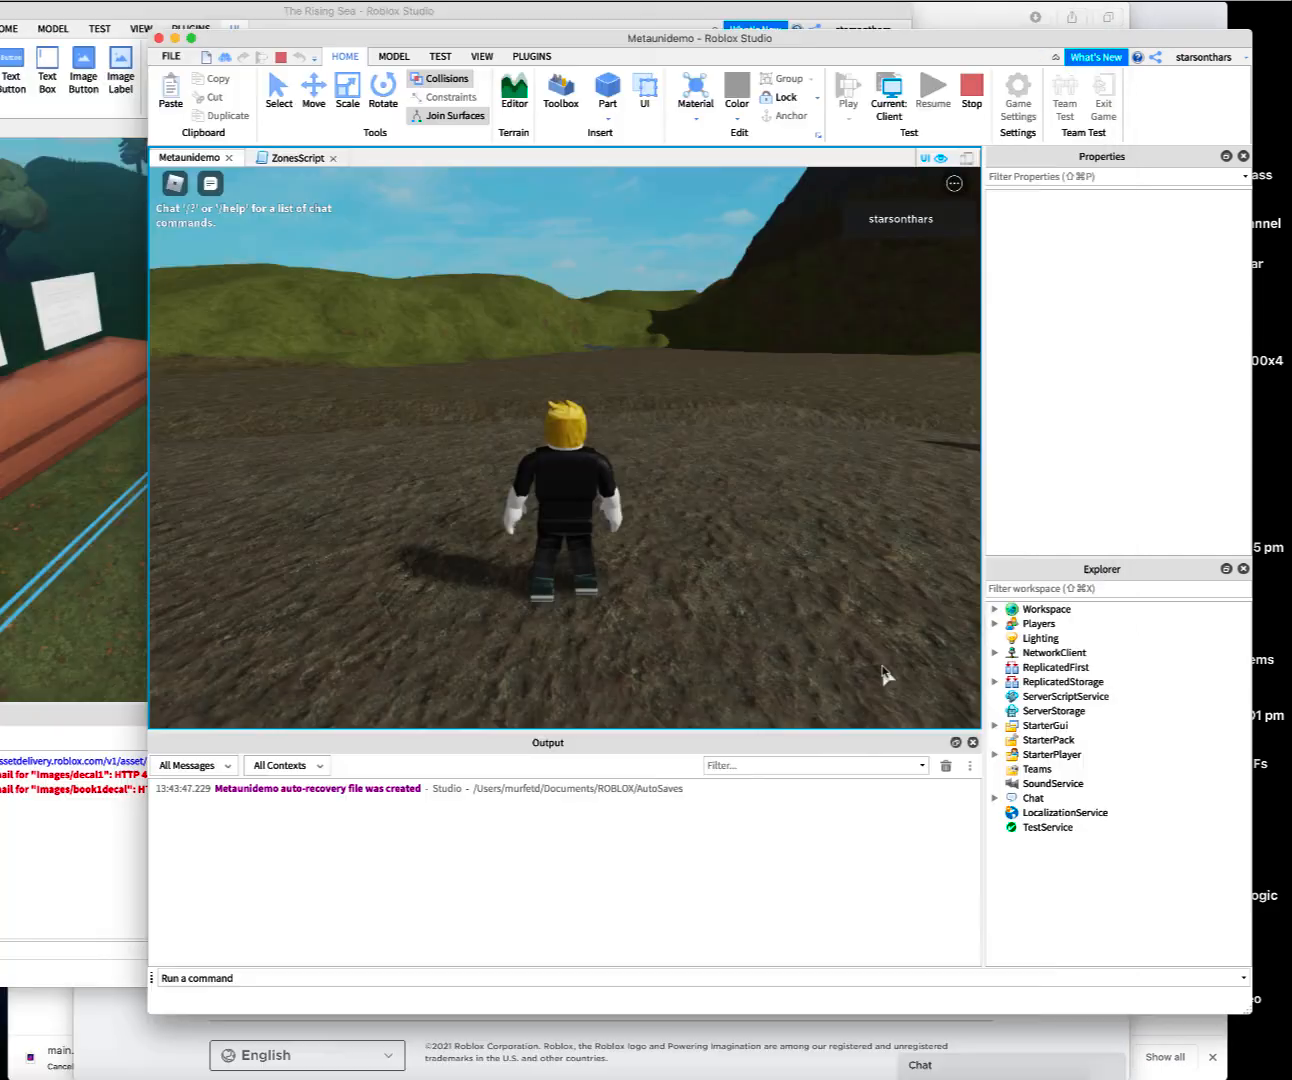
Step: Walk the character to the talk slide board, view the enlarged book cover and dismiss it with OK
key("Right")
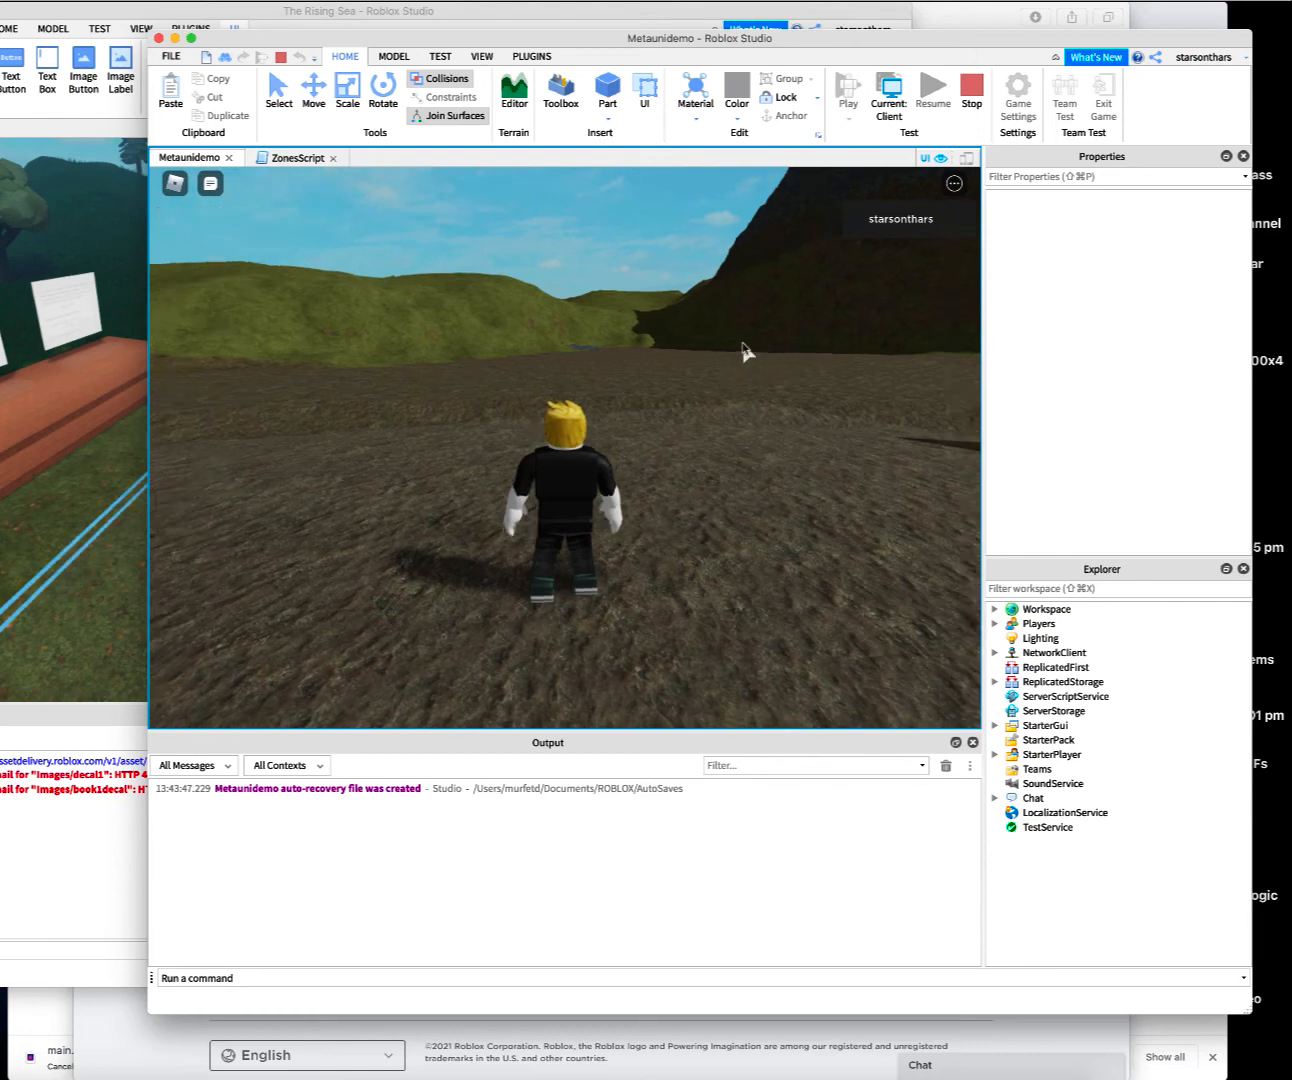
key("w")
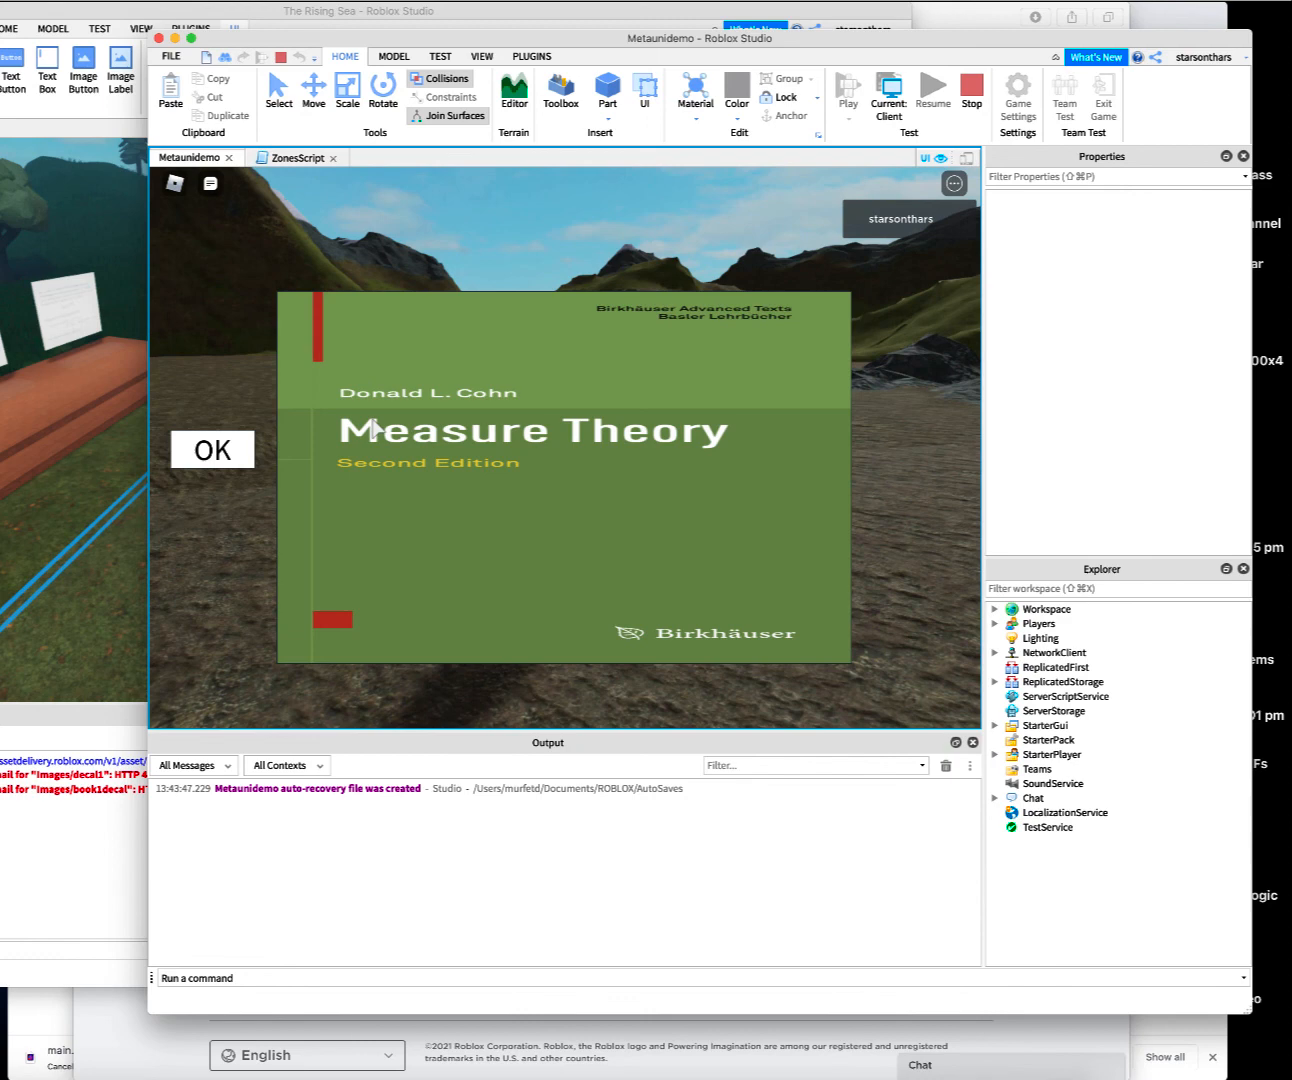
left_click(222, 450)
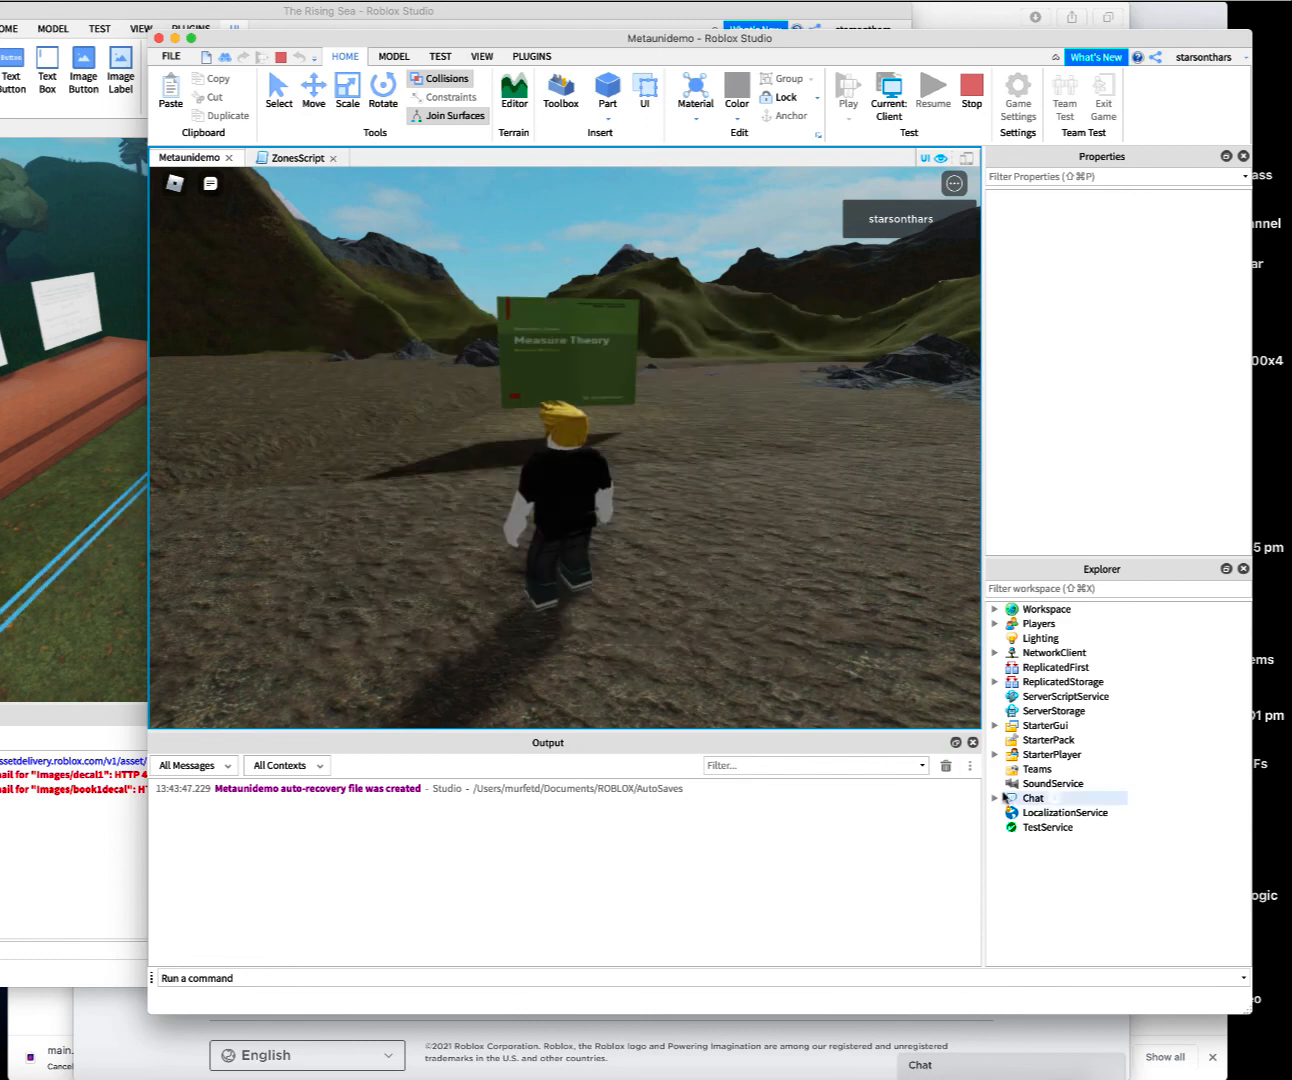
Step: Inspect demo's SurfaceGui contents and ImageLabel under StarterGui in the running game, and stop the play test
left_click(994, 726)
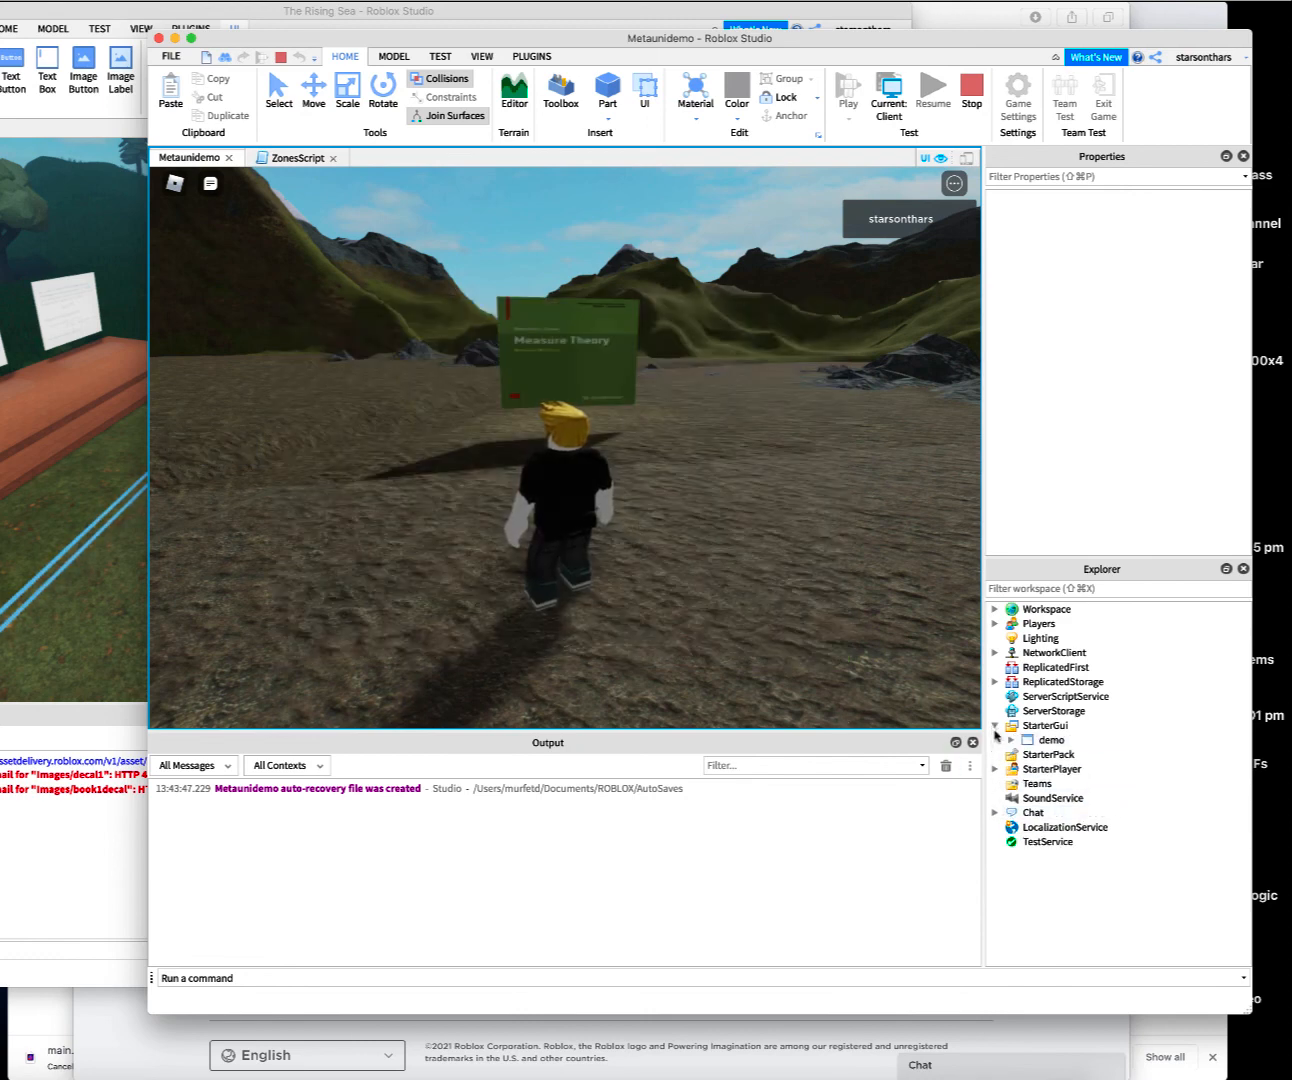
left_click(1010, 740)
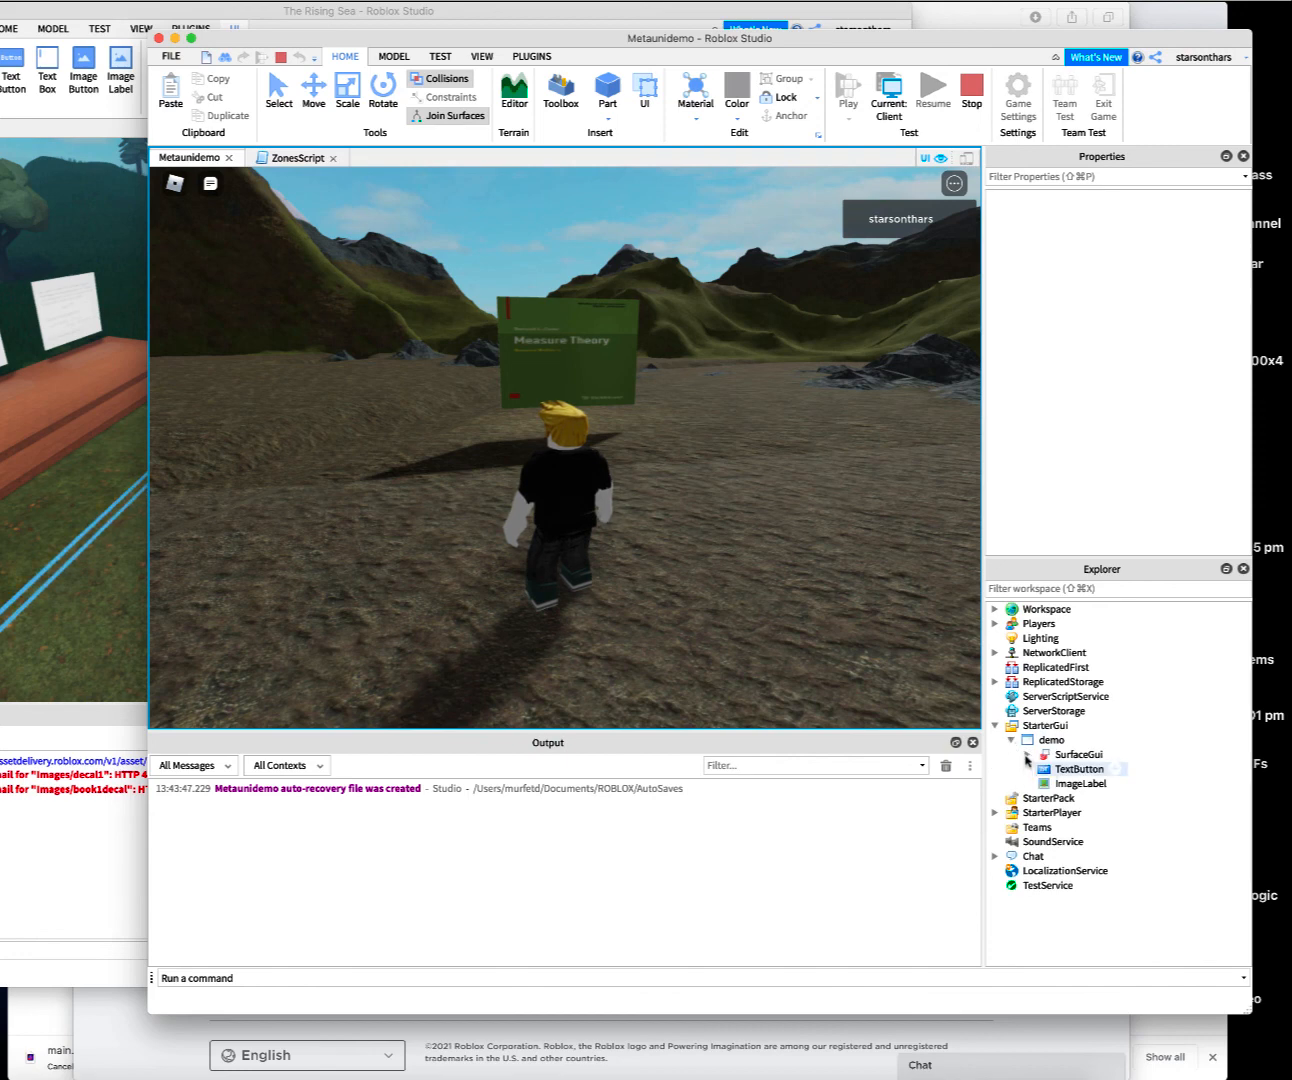
left_click(1026, 756)
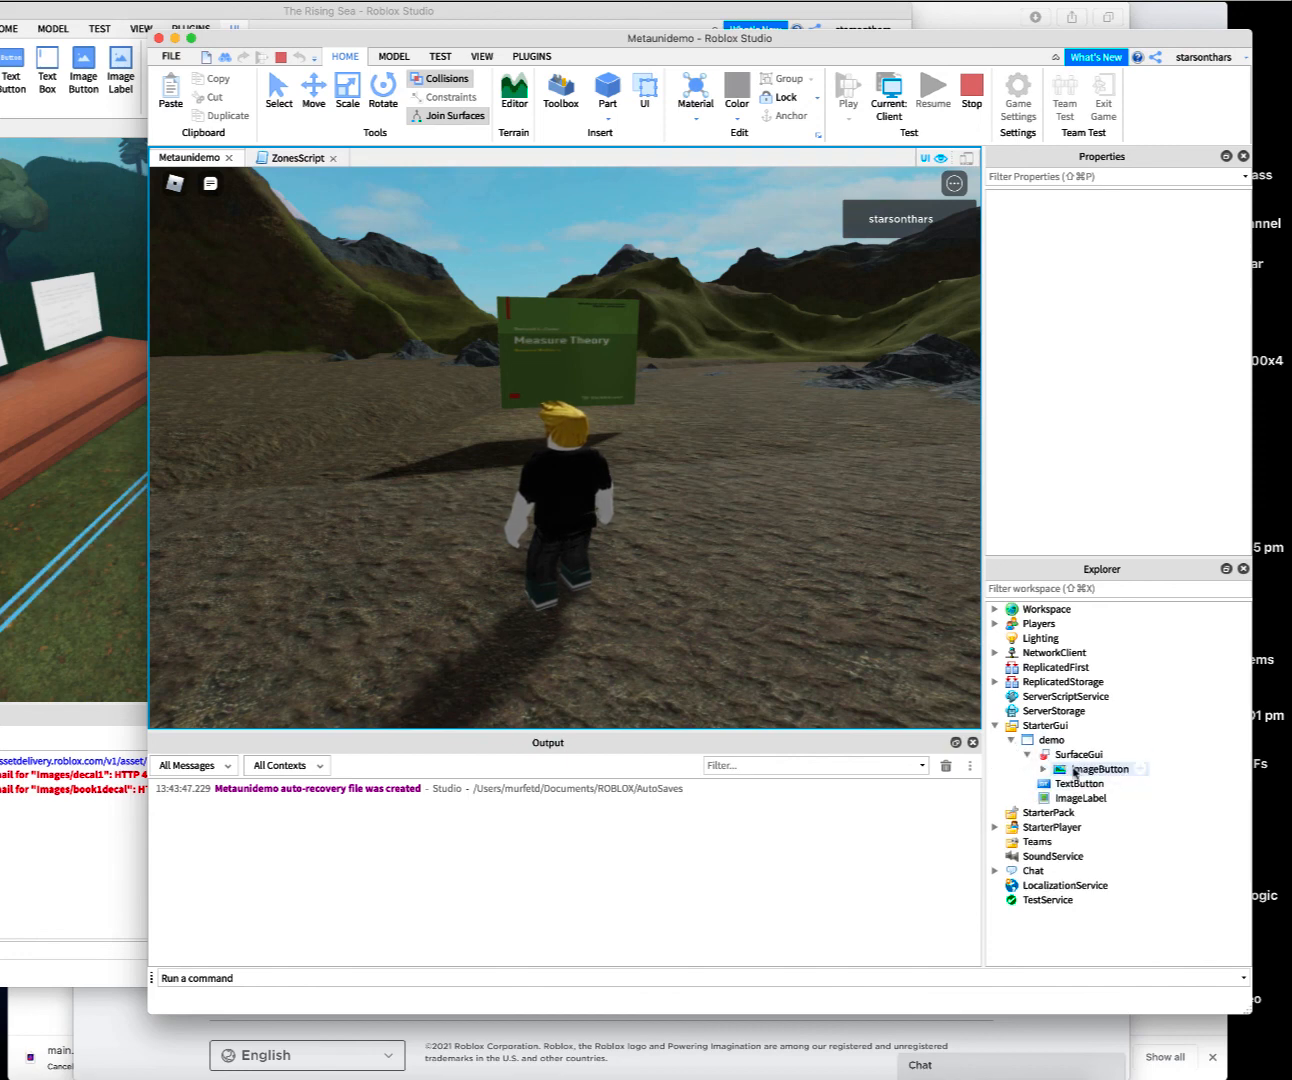
left_click(1078, 797)
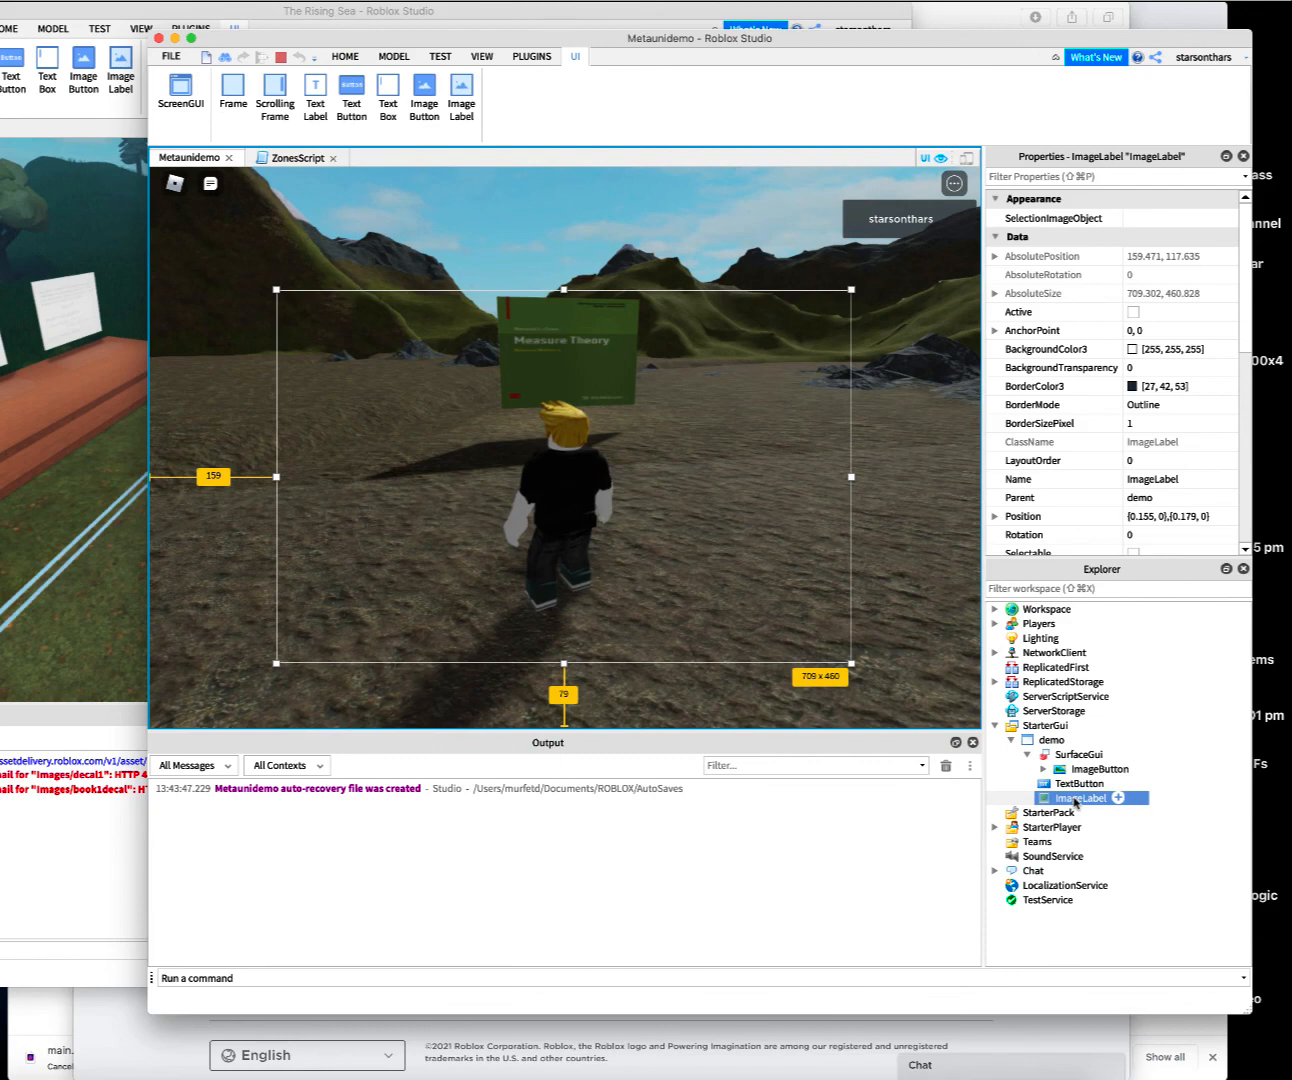
left_click(850, 287)
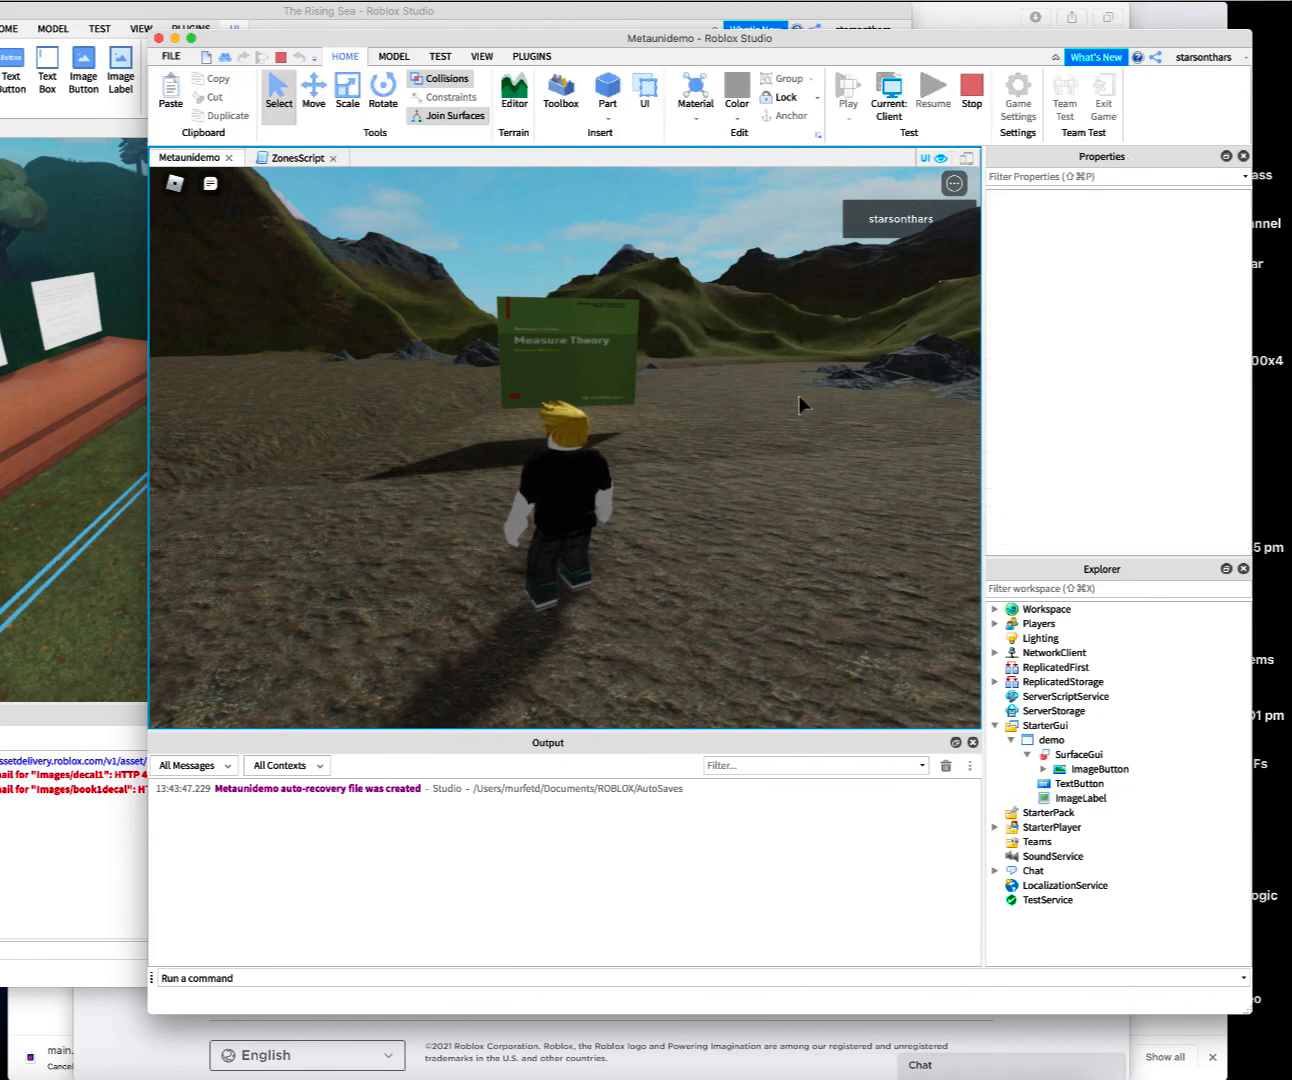
left_click(971, 90)
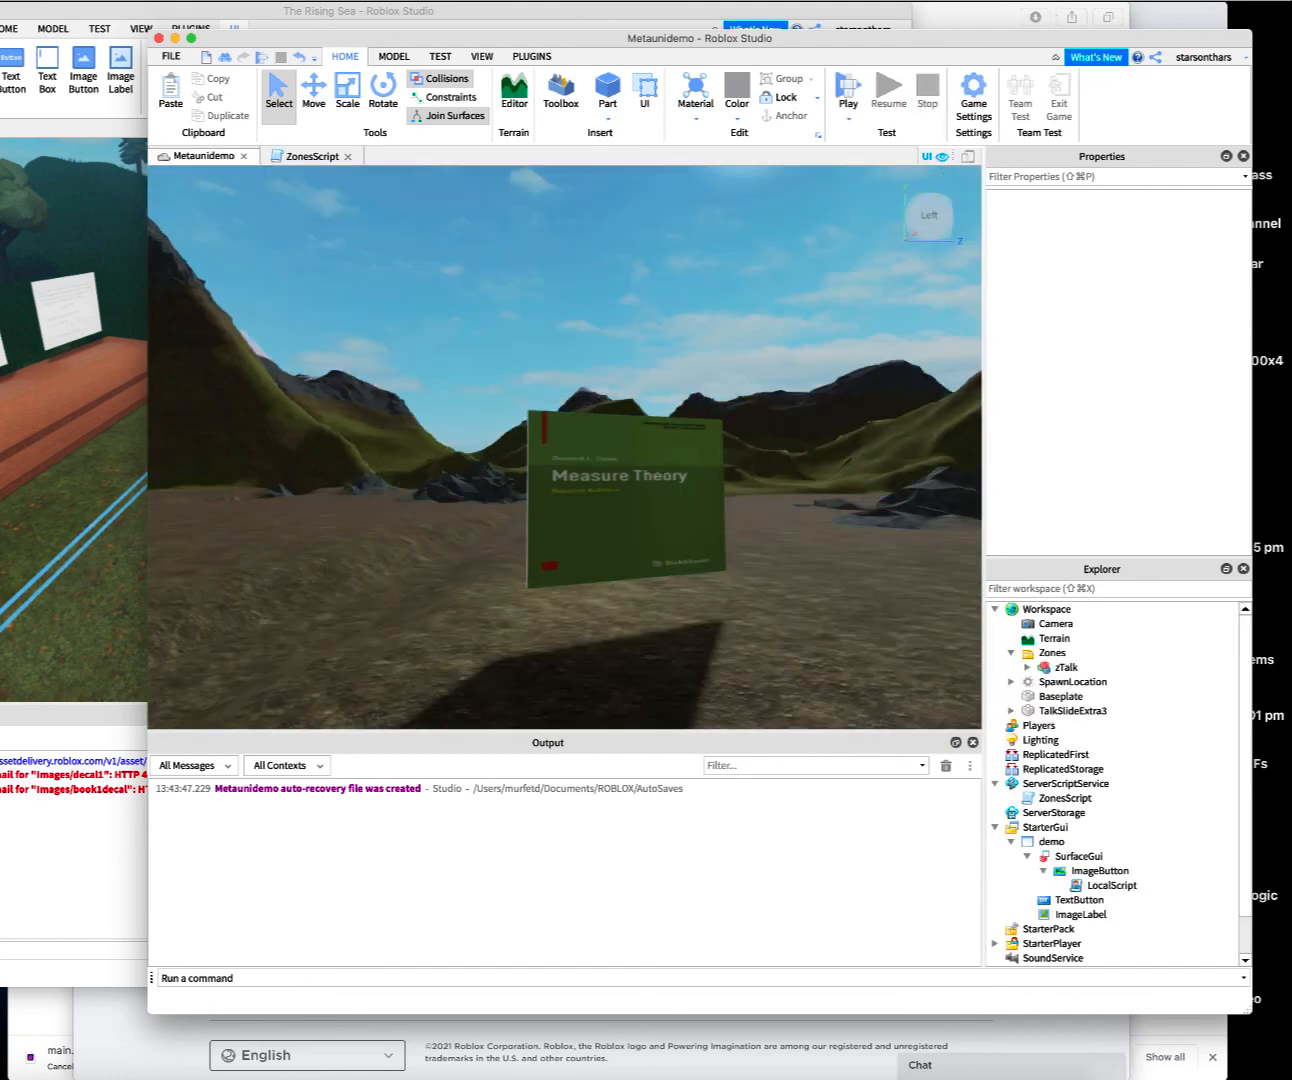
Step: Switch to The Rising Sea place, go to the glowing teleporter and select its TeleportRussell part
left_click(830, 2)
left_click(890, 12)
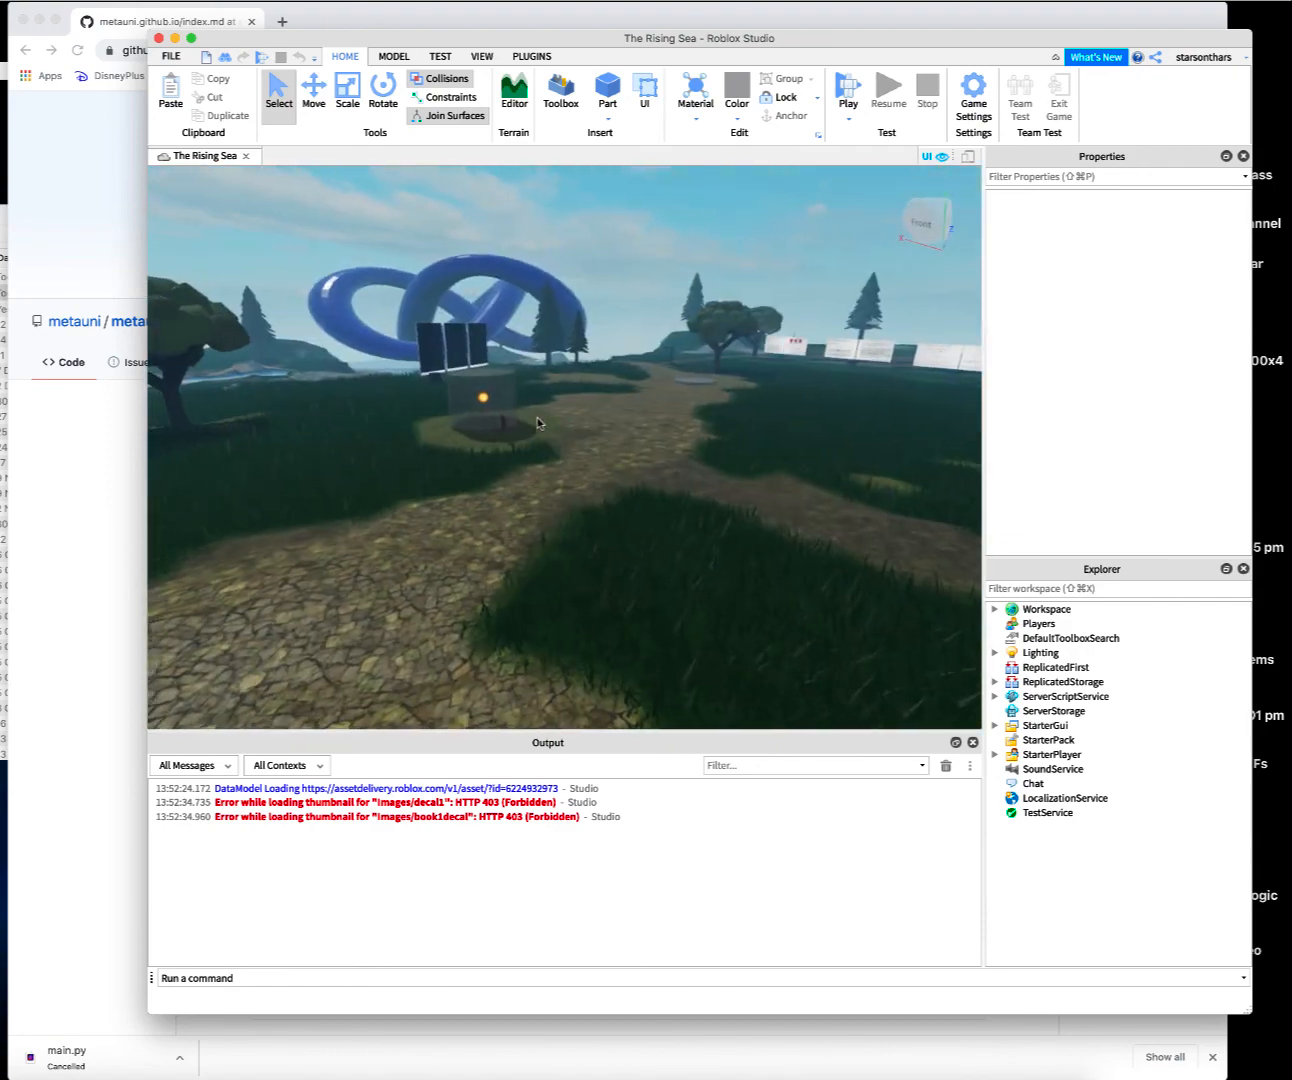
key("w")
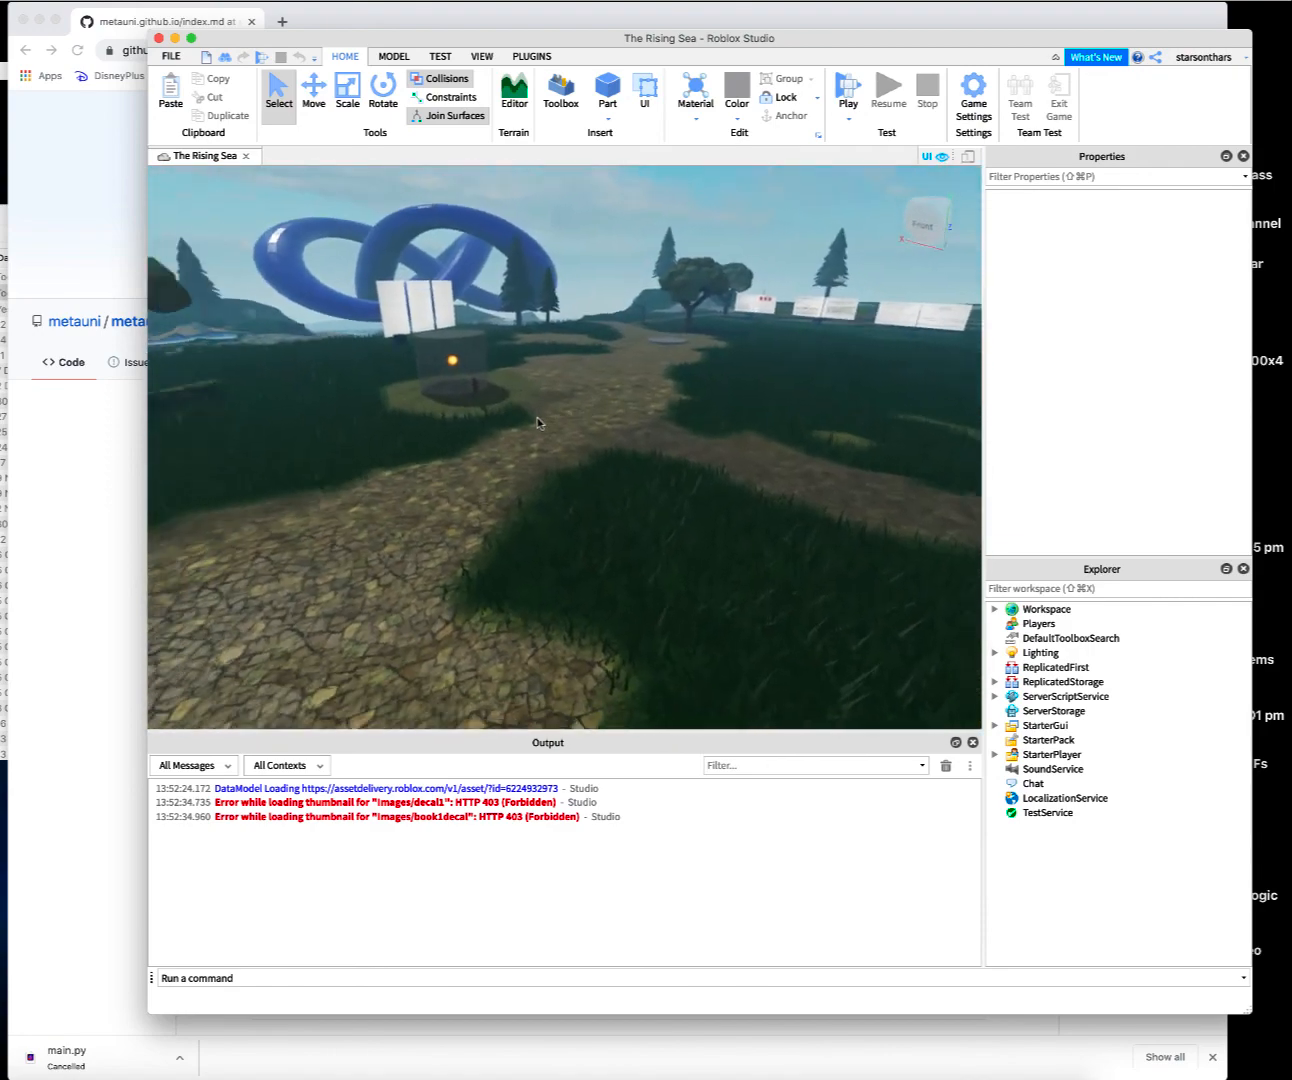
key("w")
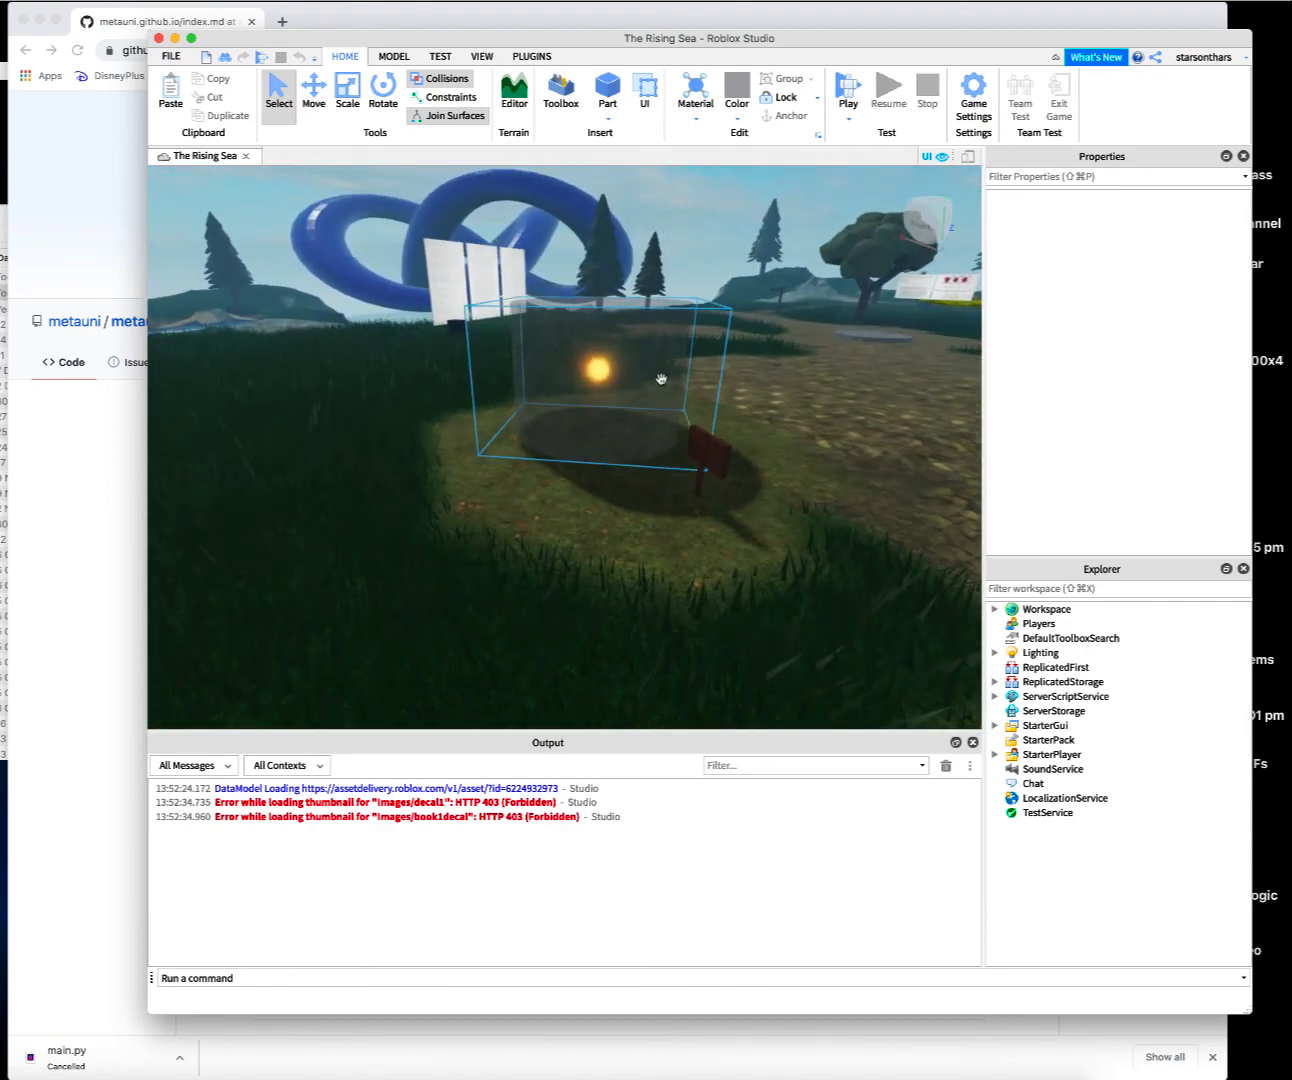
left_click(660, 378)
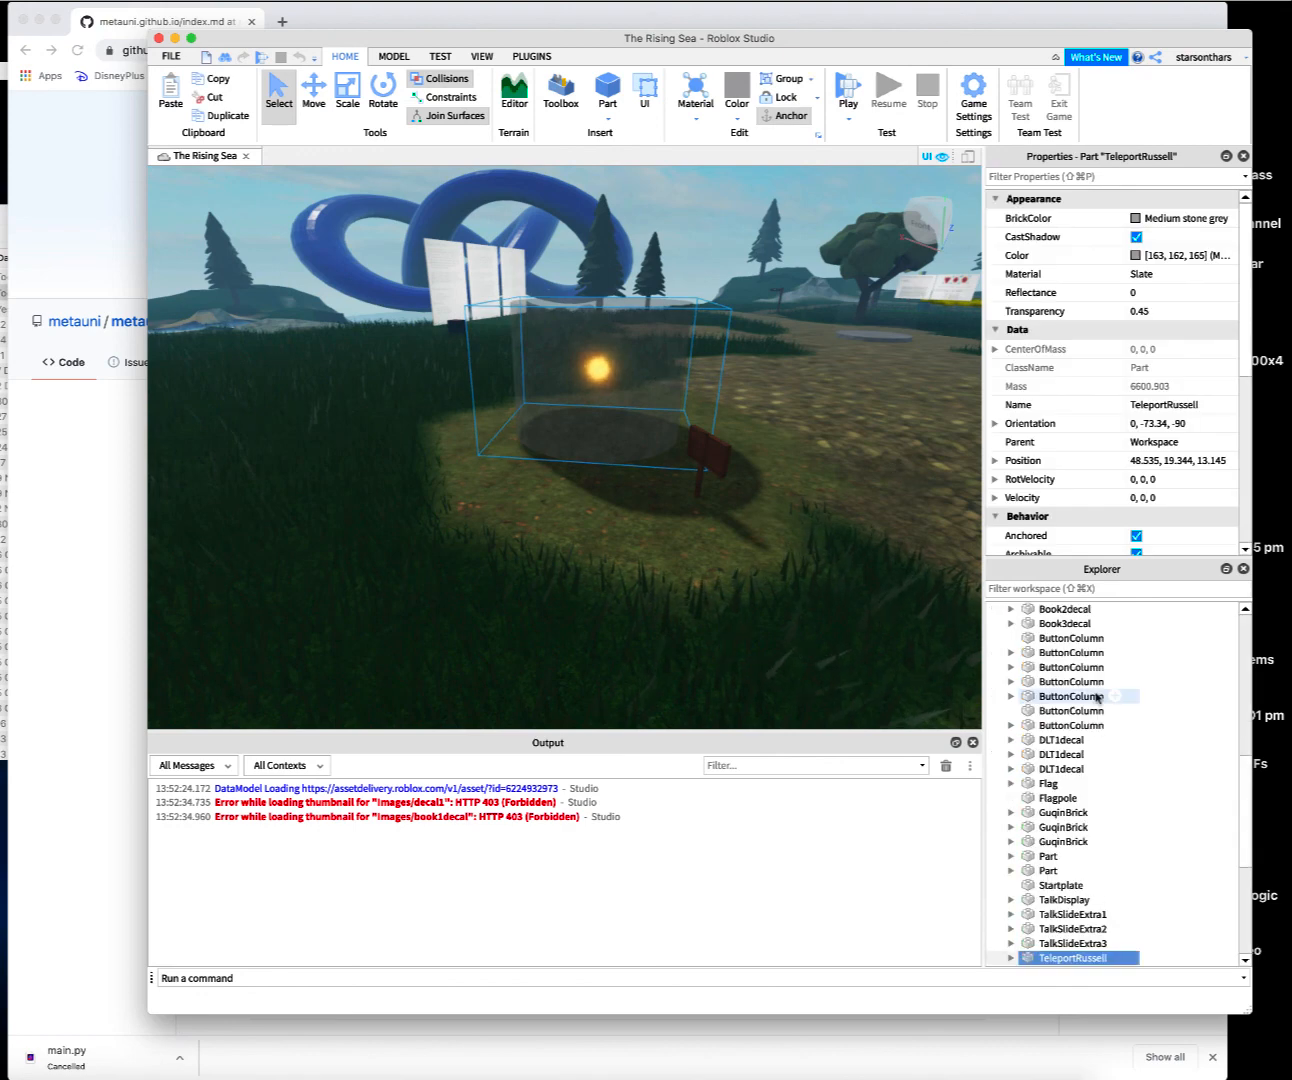
scroll(1096, 699, "down", 2)
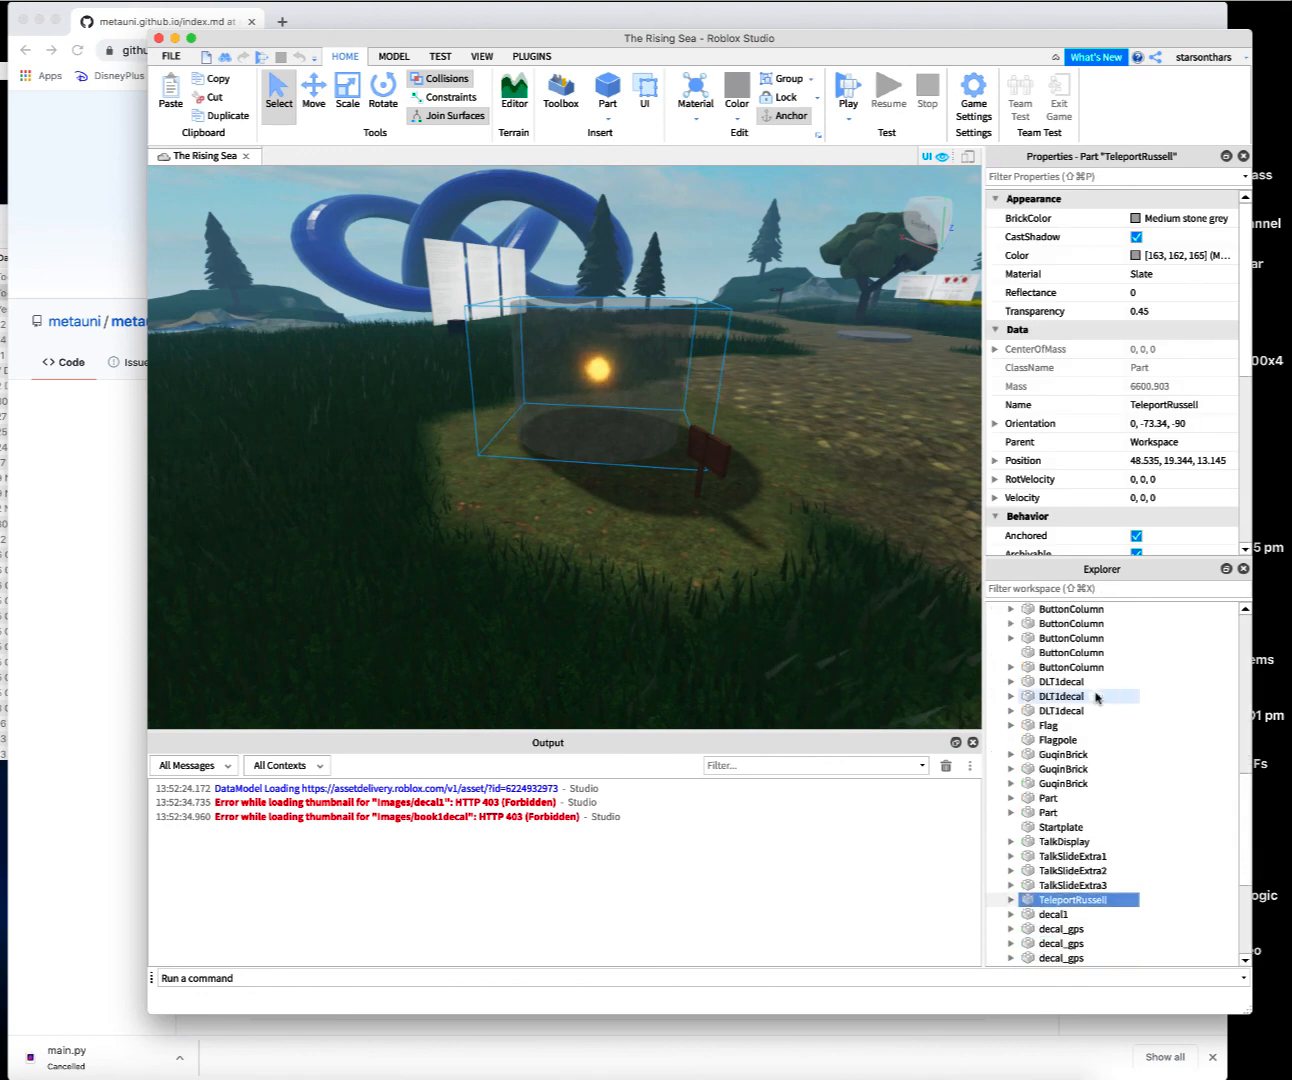
left_click(804, 376)
left_click(659, 378)
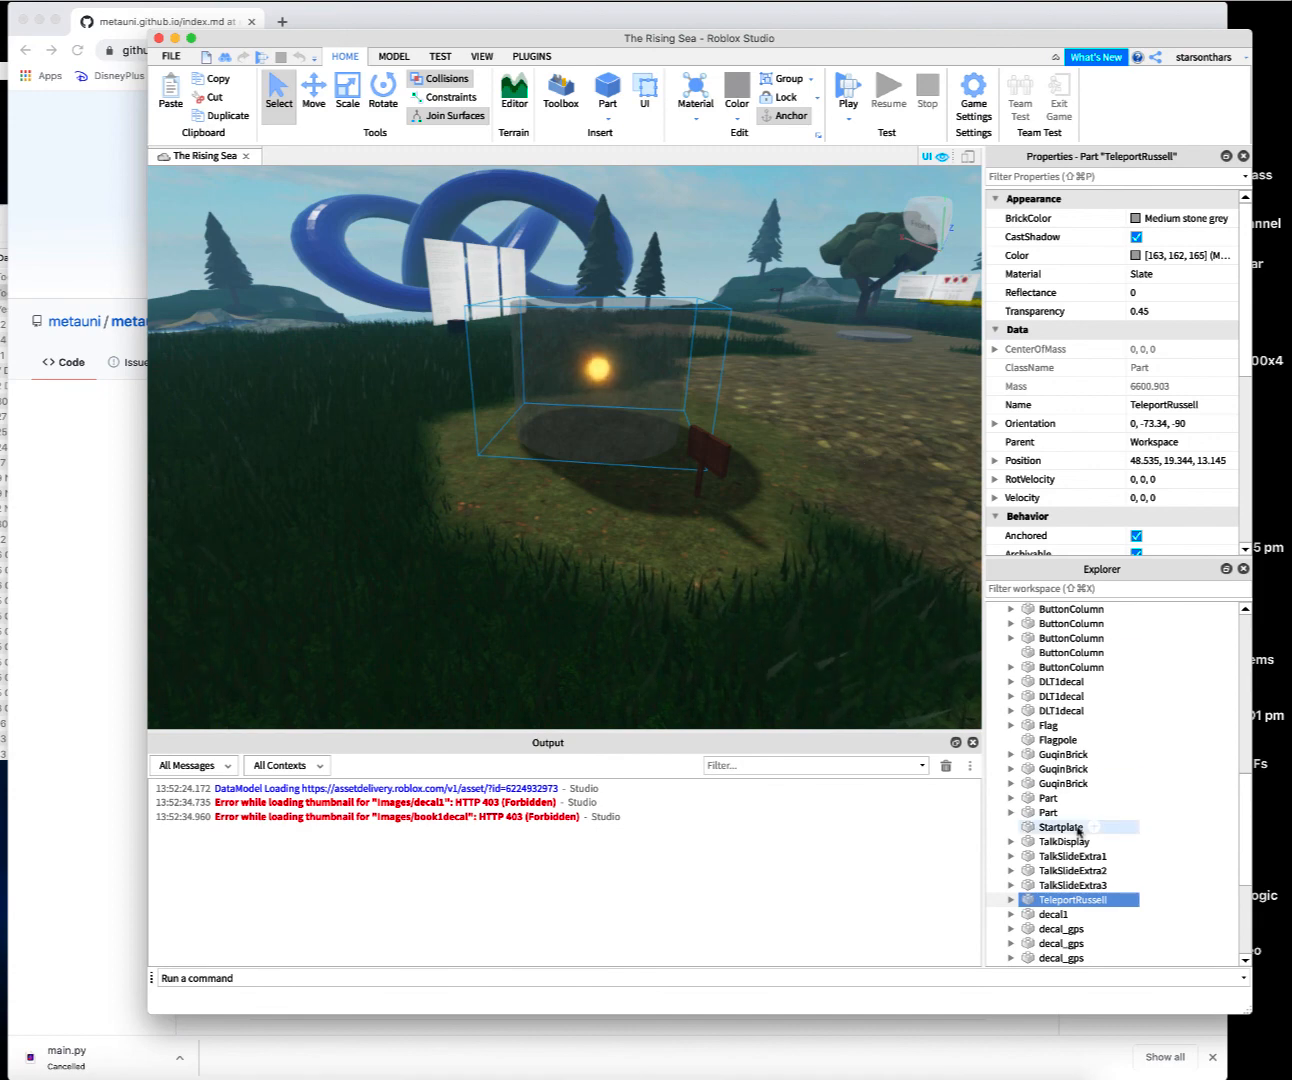
Step: Open the Script inside TeleportRussell and highlight the place ID assigned to placeID_1
left_click(1011, 899)
scroll(1082, 892, "down", 4)
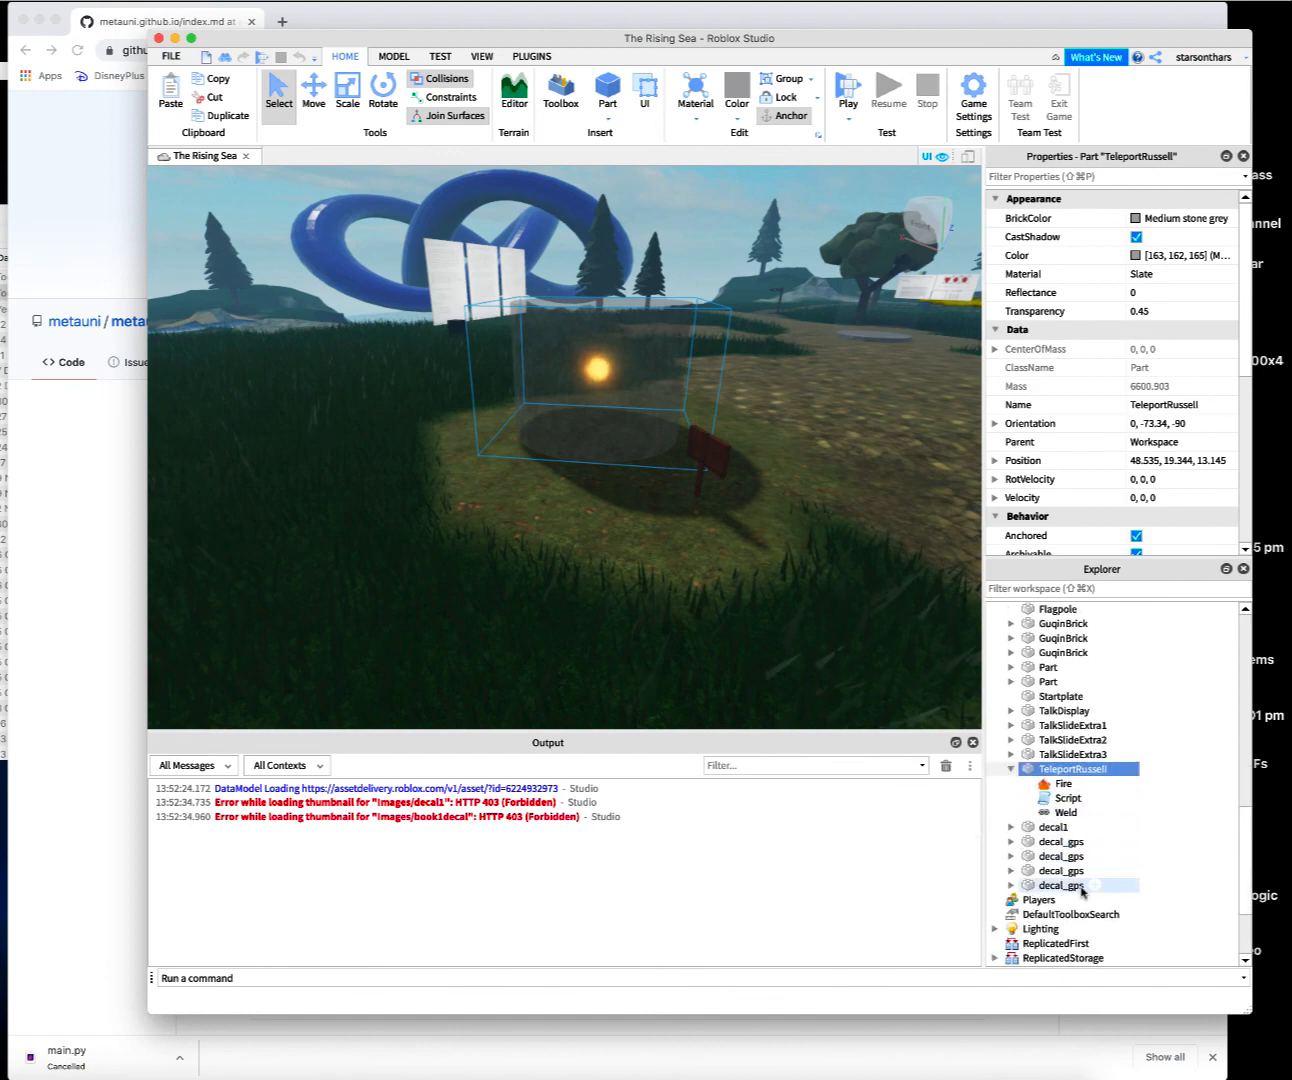
left_click(1059, 741)
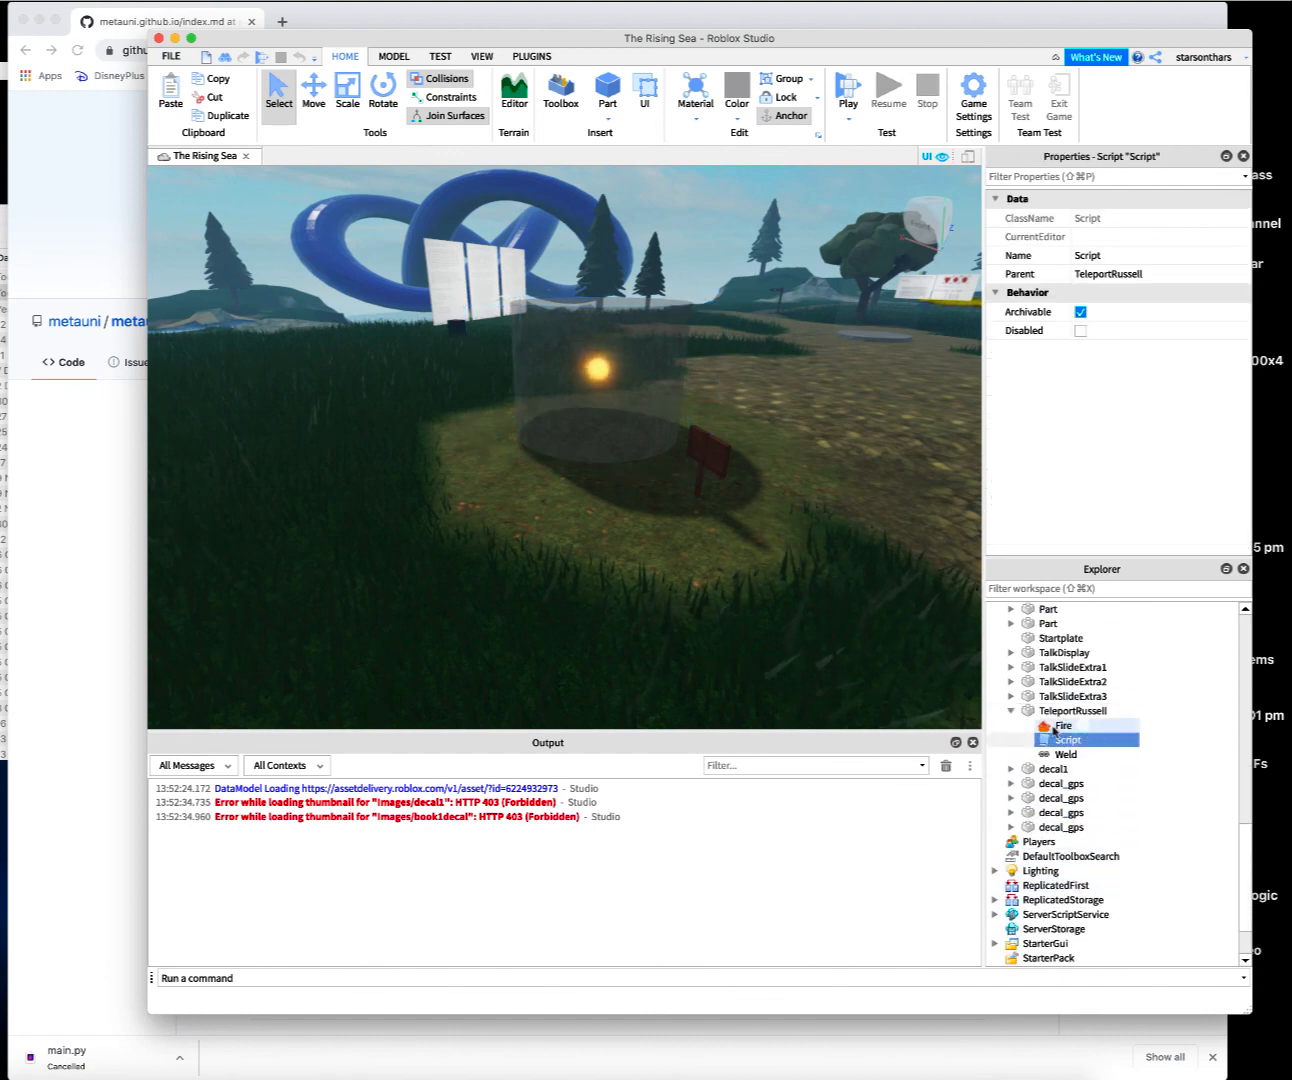
double_click(1066, 741)
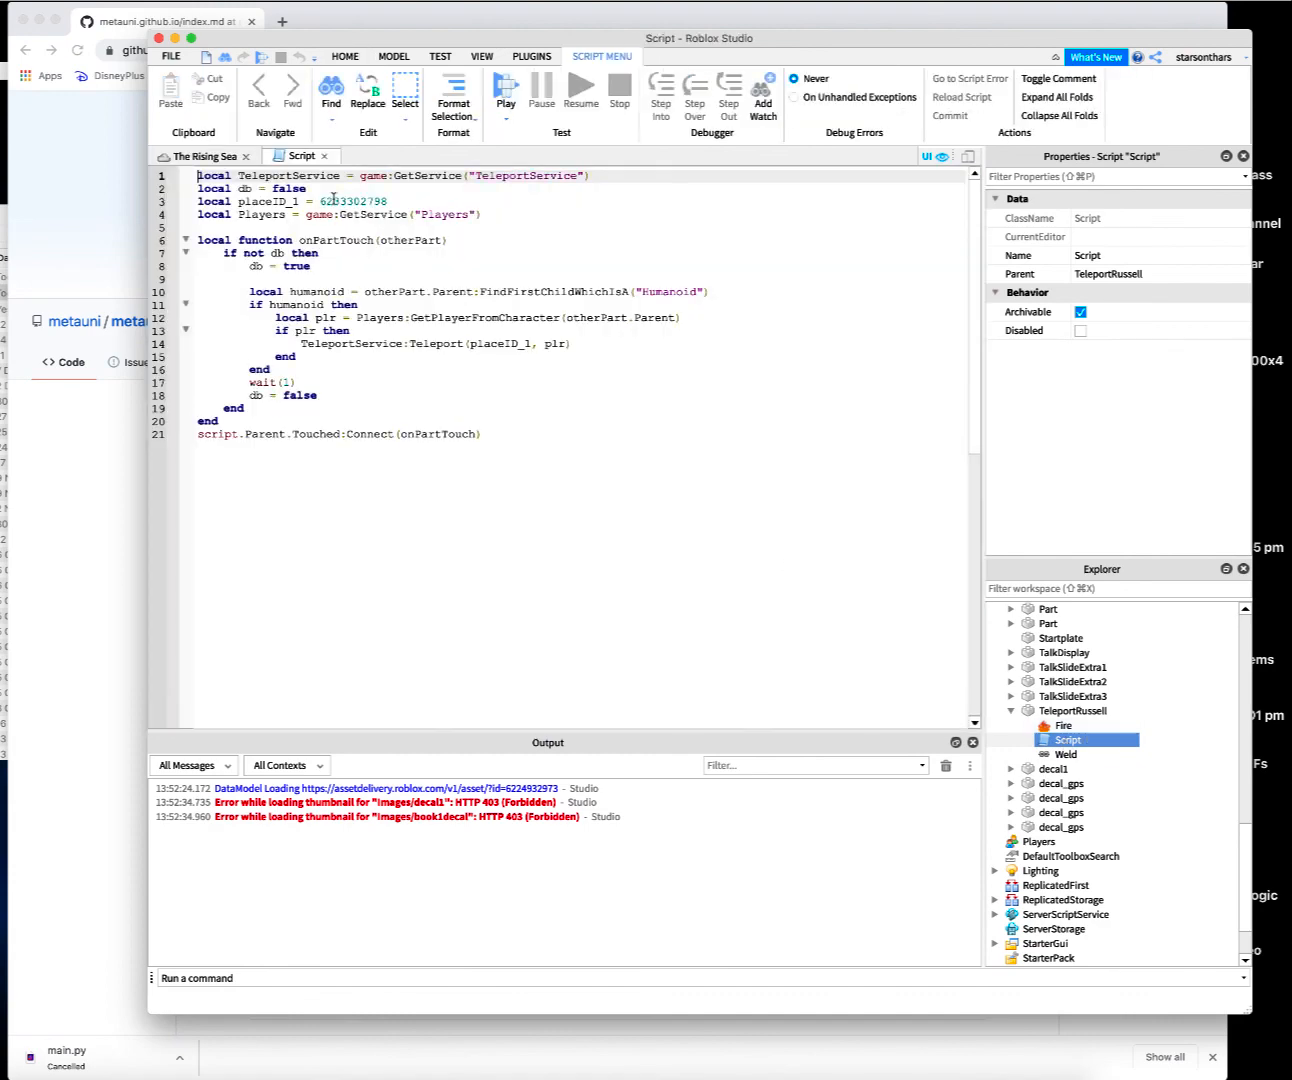
left_click_drag(319, 200, 409, 200)
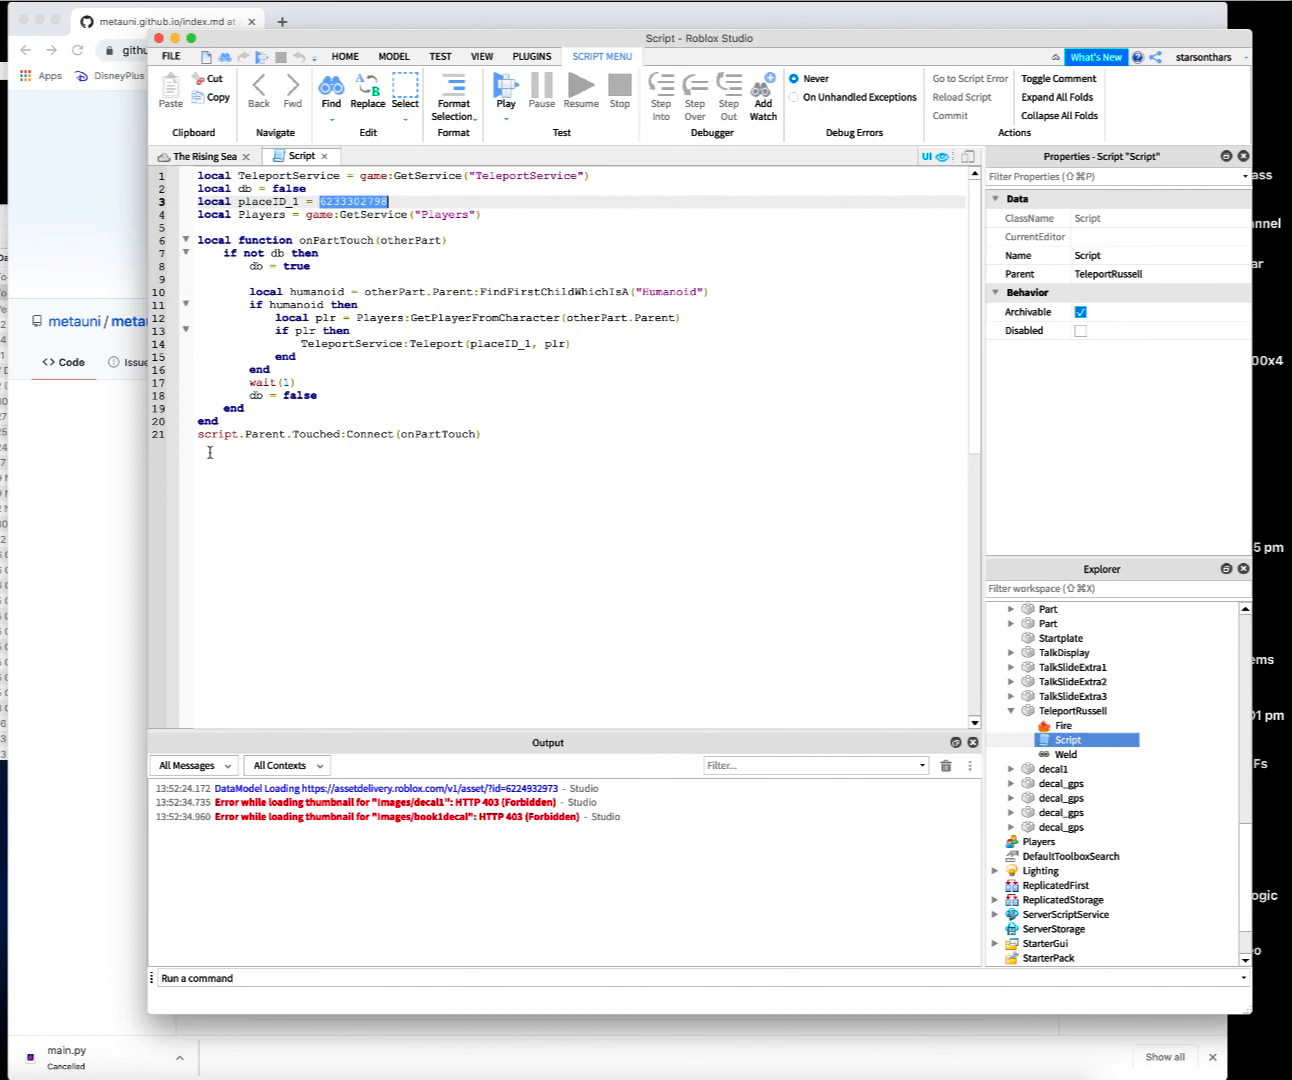
Step: Switch to the browser, open Roblox in a new tab and show the profile's created games as a grid
key("super+Tab")
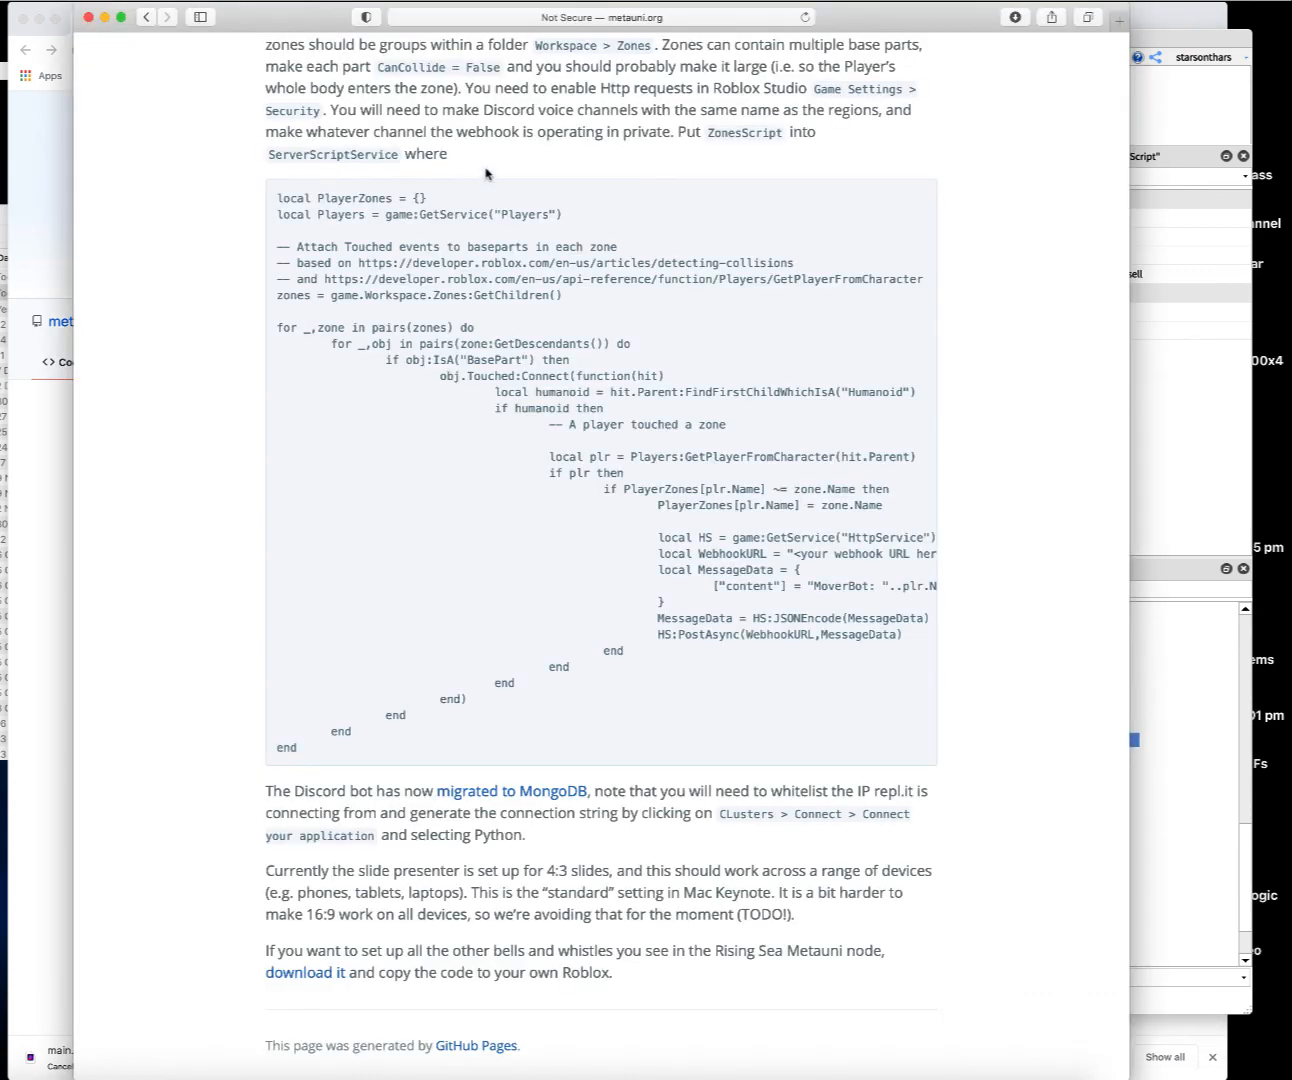
key("super+t")
type("roblox.com")
key("Return")
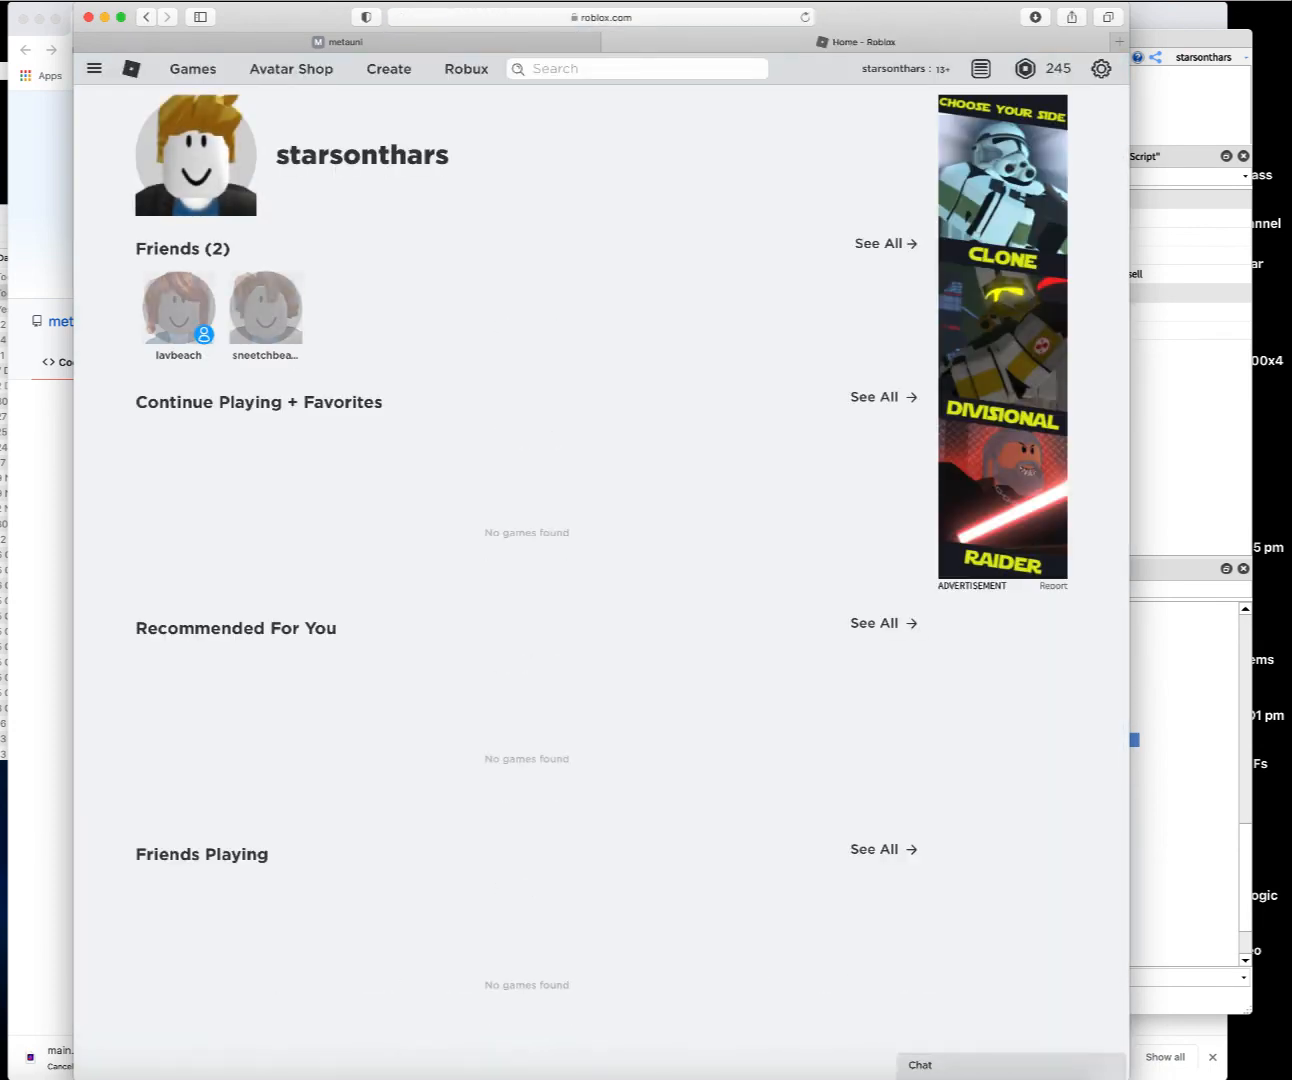
left_click(95, 69)
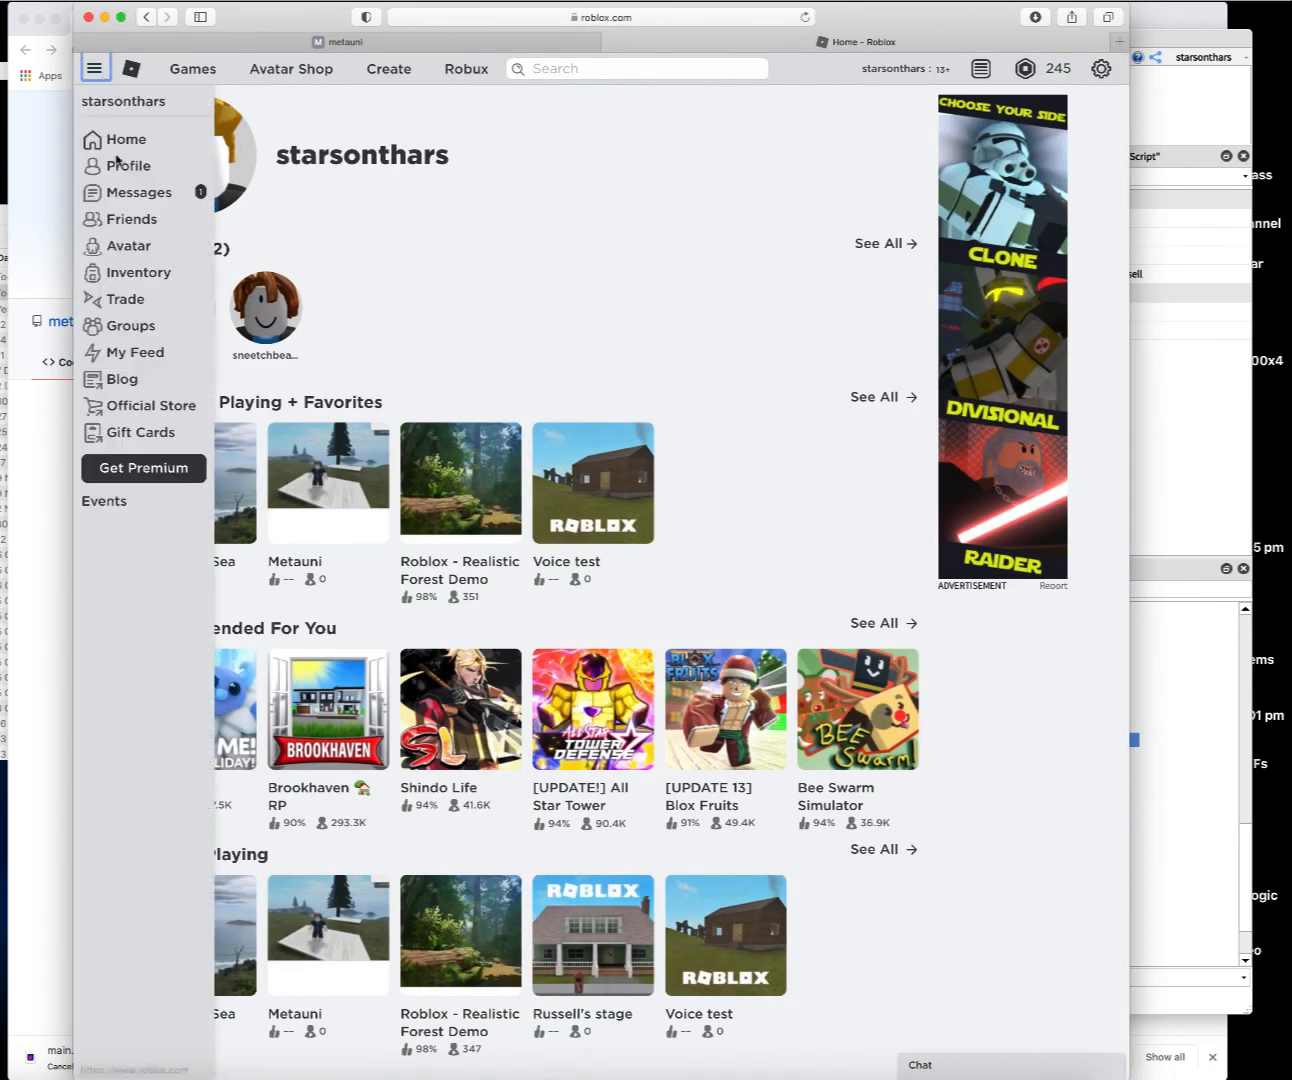
left_click(118, 167)
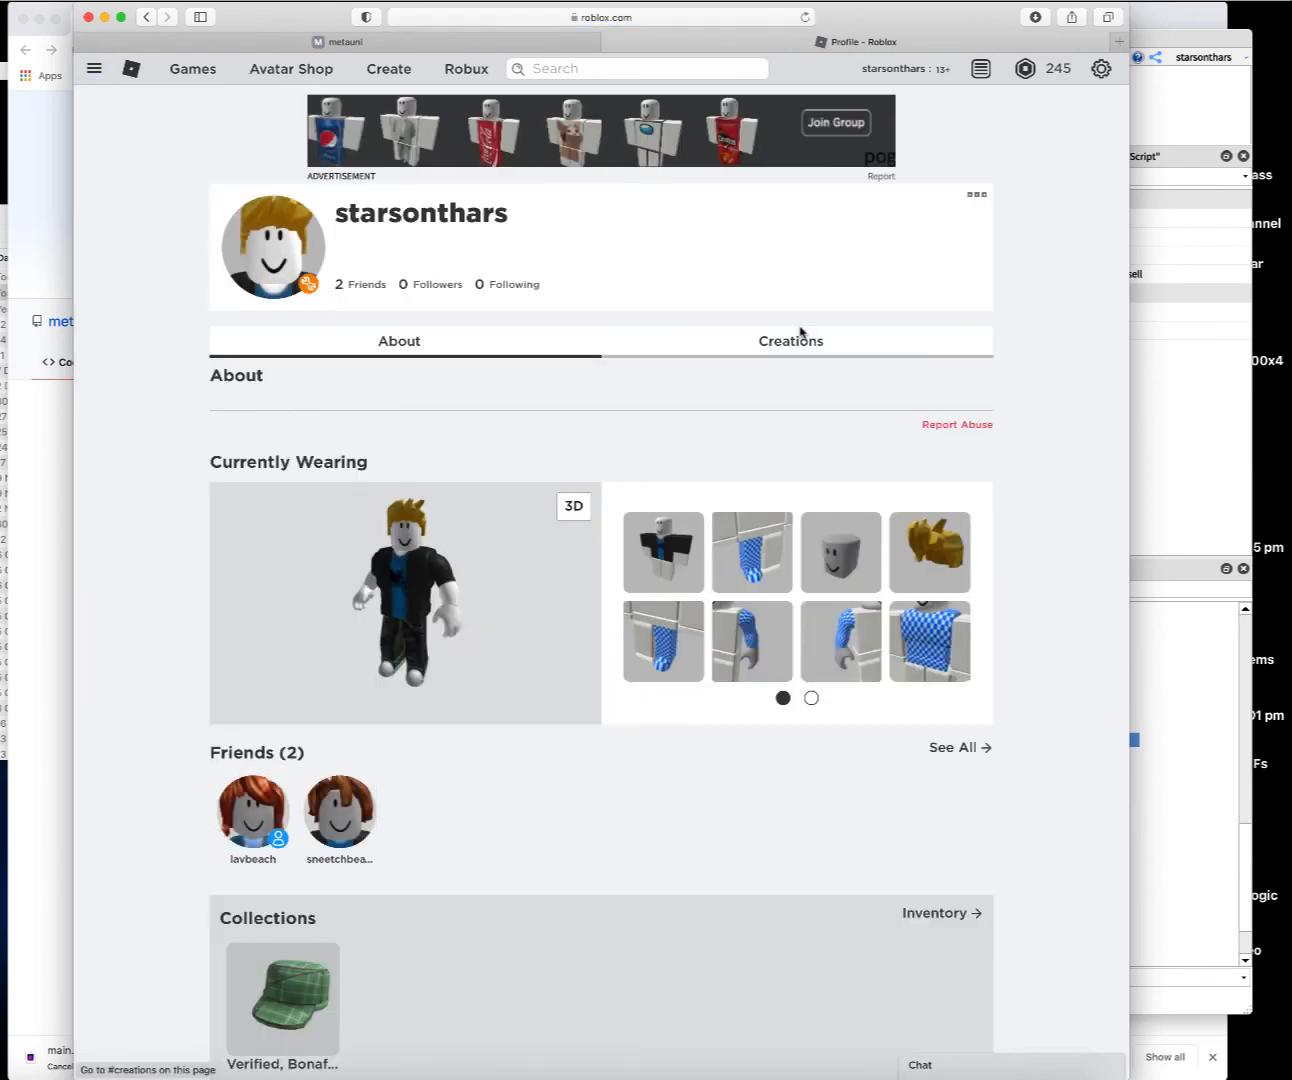
left_click(801, 339)
left_click(968, 374)
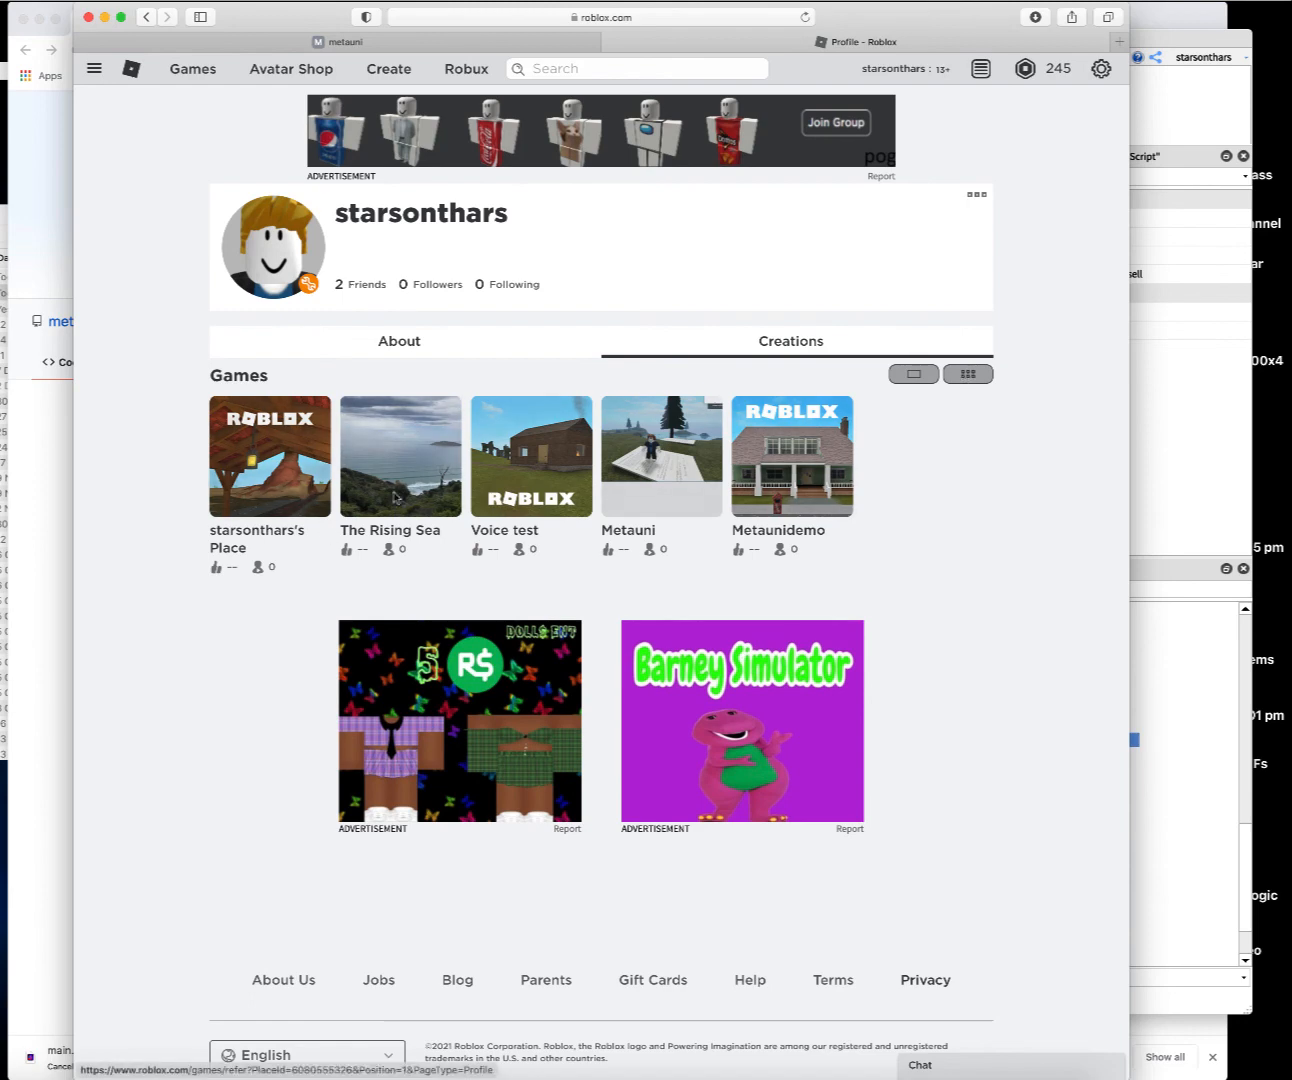
Step: Open the Metauni game page and highlight the place ID in its URL
left_click(692, 459)
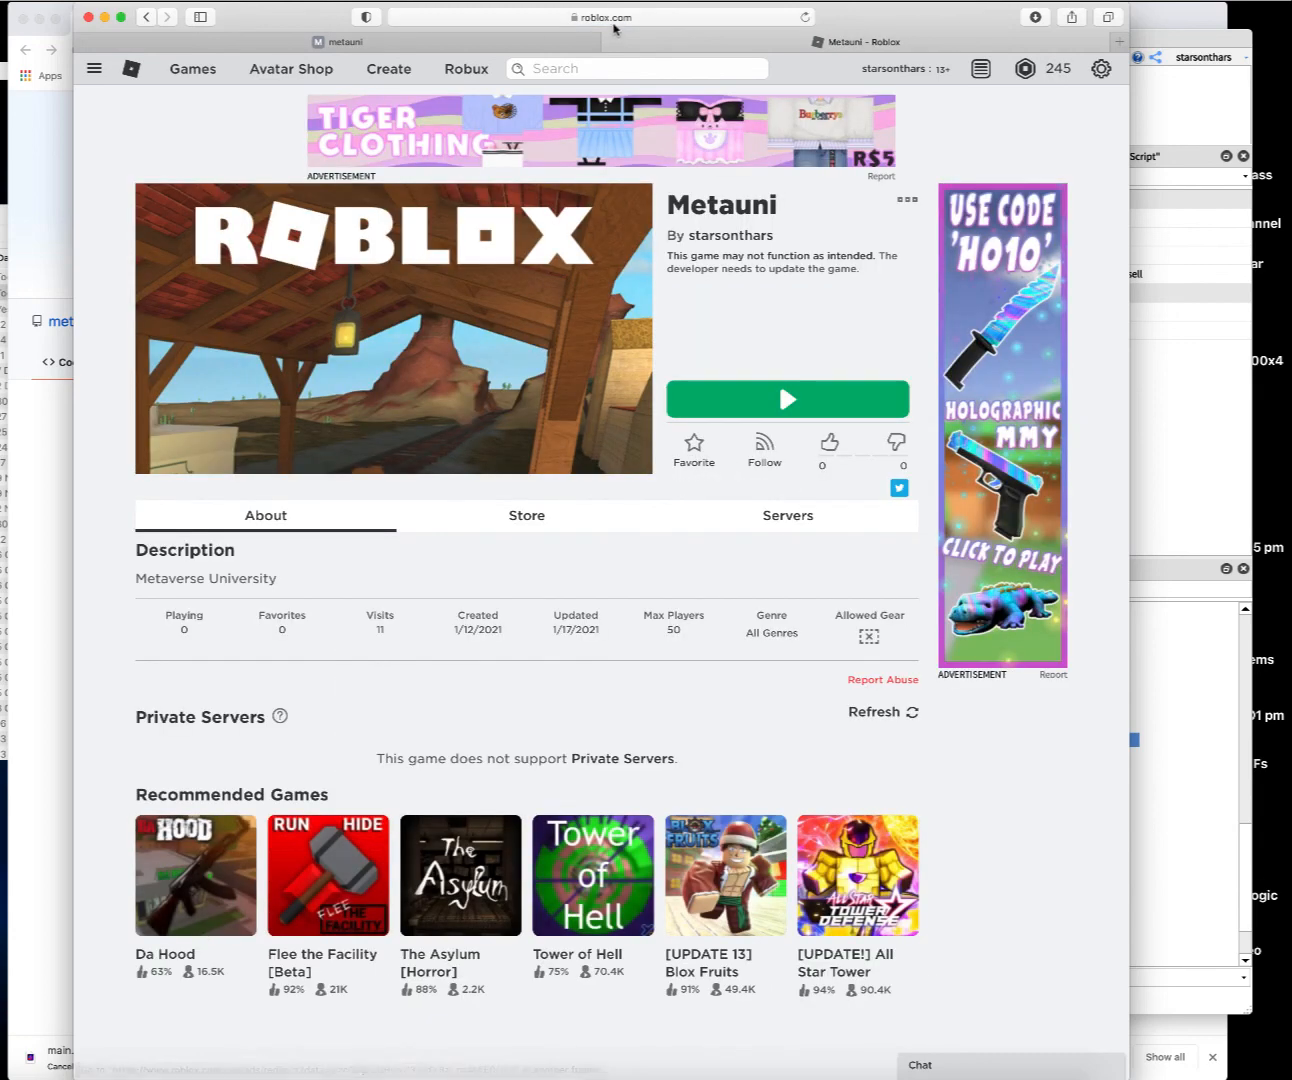
left_click(551, 16)
double_click(578, 17)
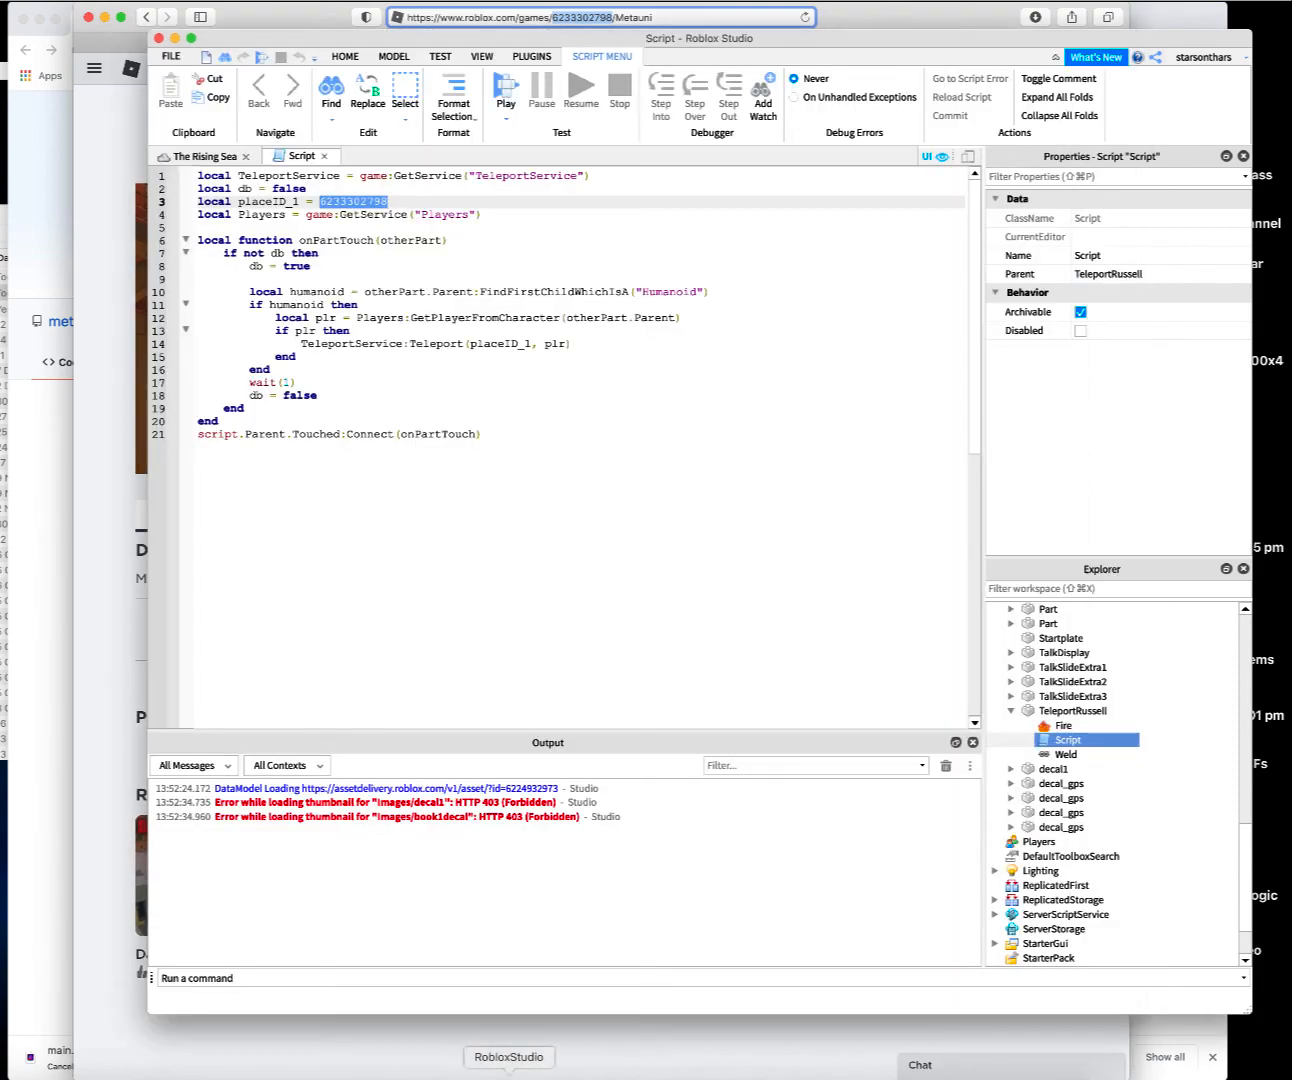
Step: Compare the URL's place ID with the teleport script in Roblox Studio, view The Rising Sea teleporter and return to the Metauni page
left_click(509, 1072)
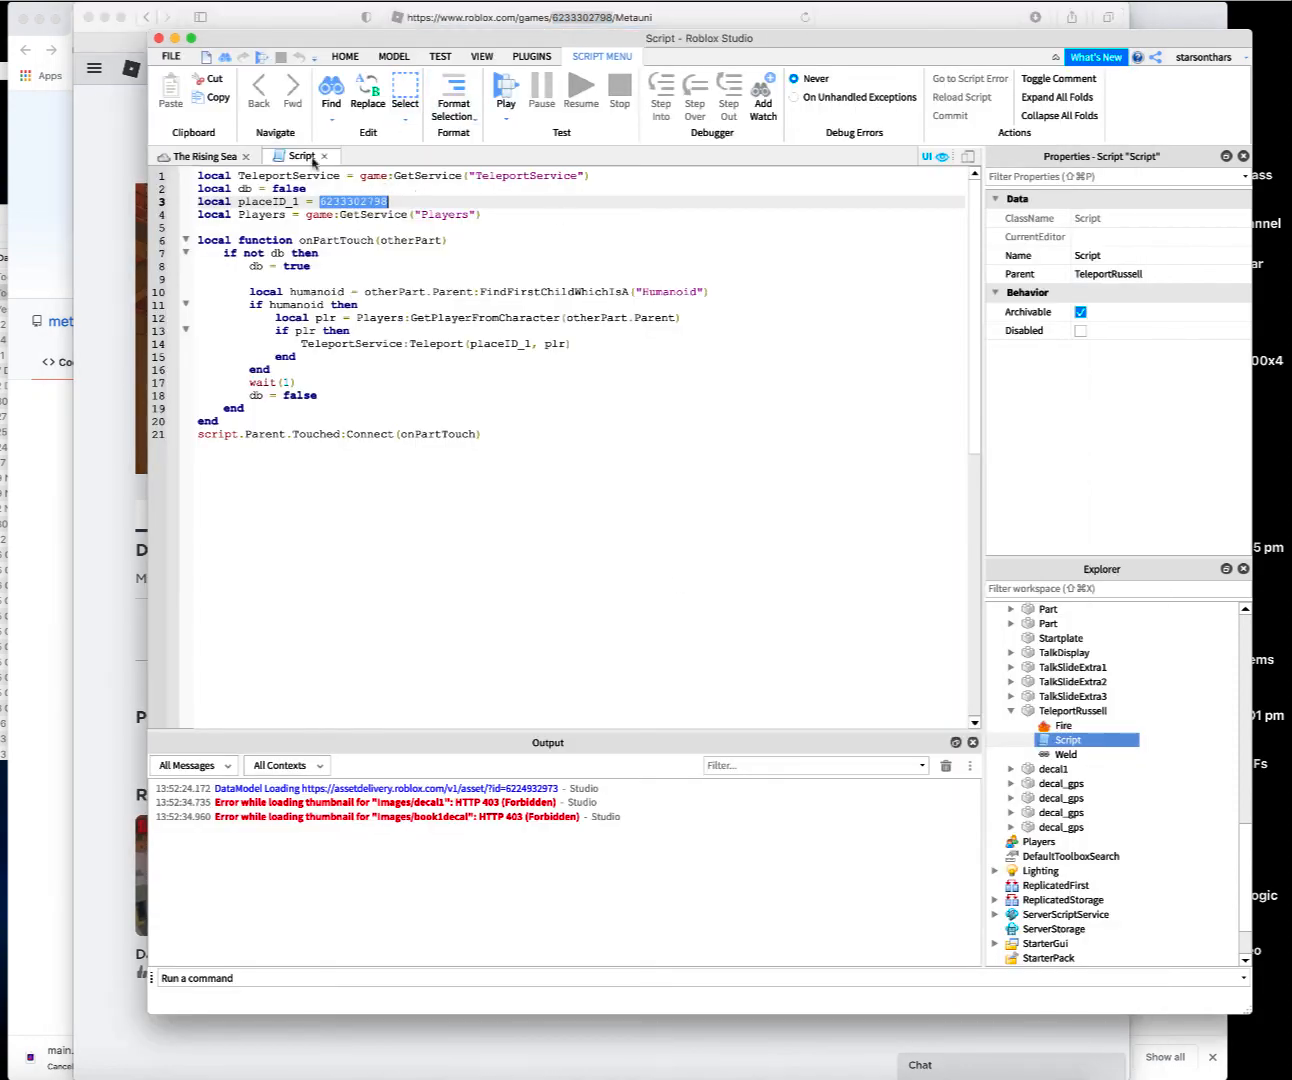
left_click(191, 157)
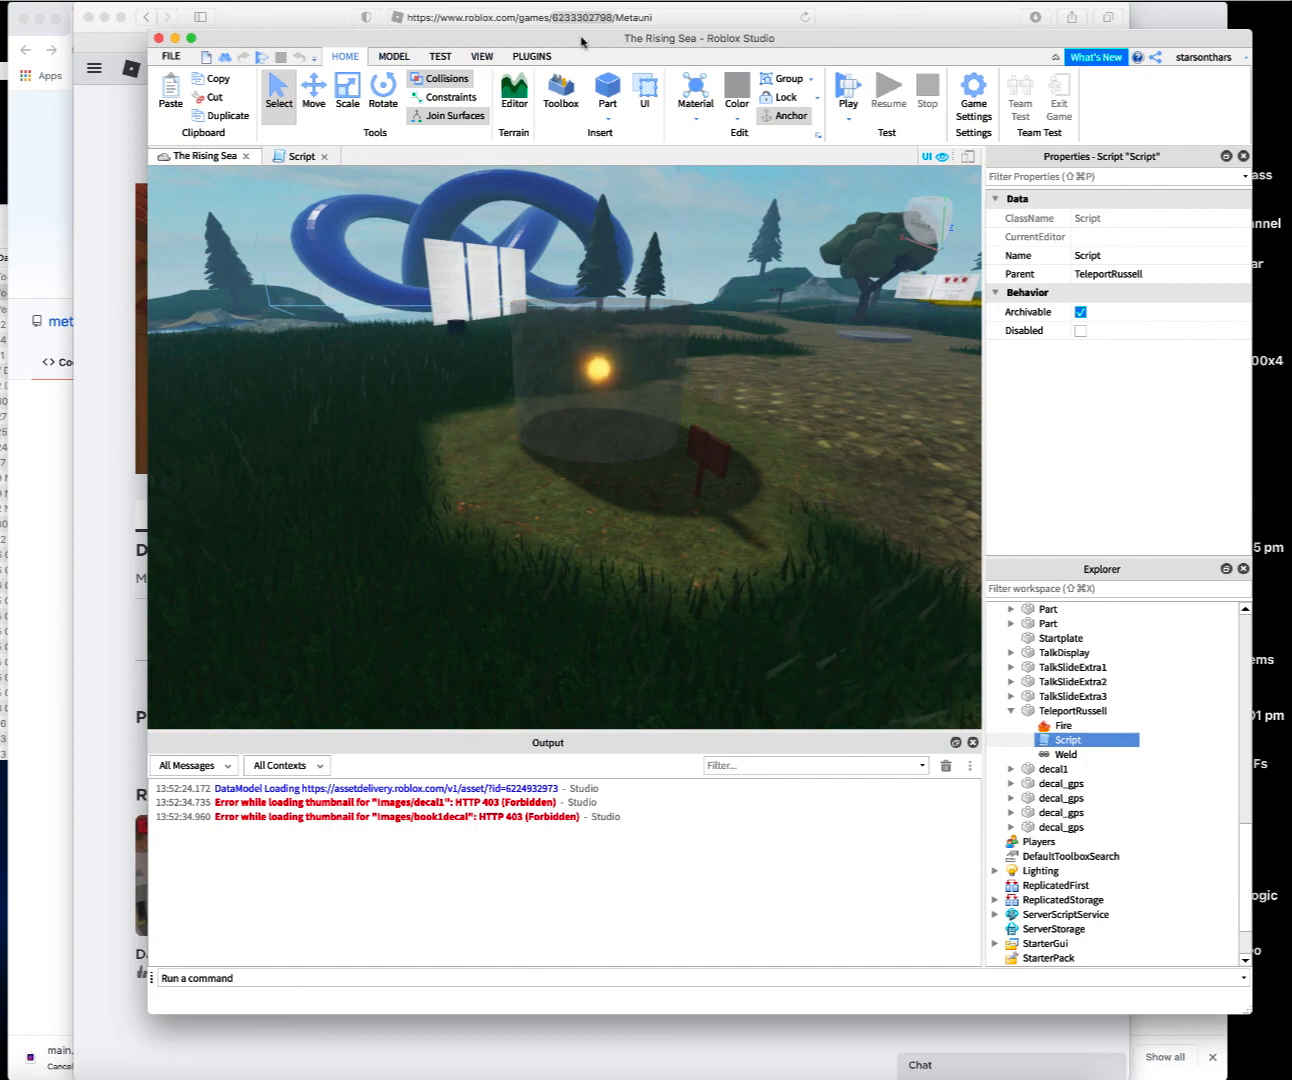
left_click(96, 153)
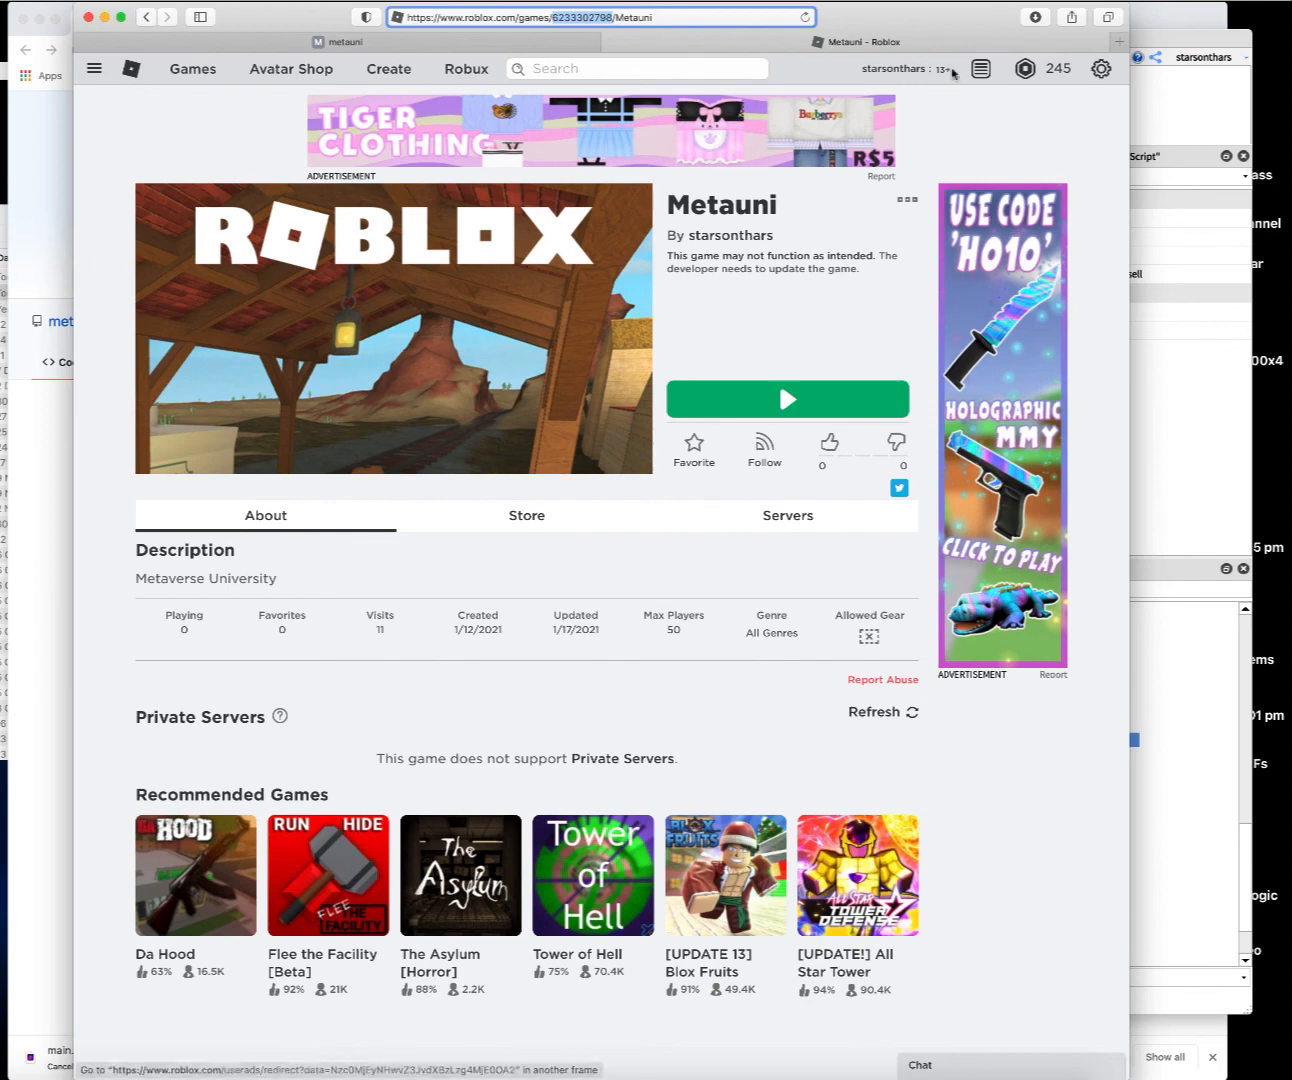